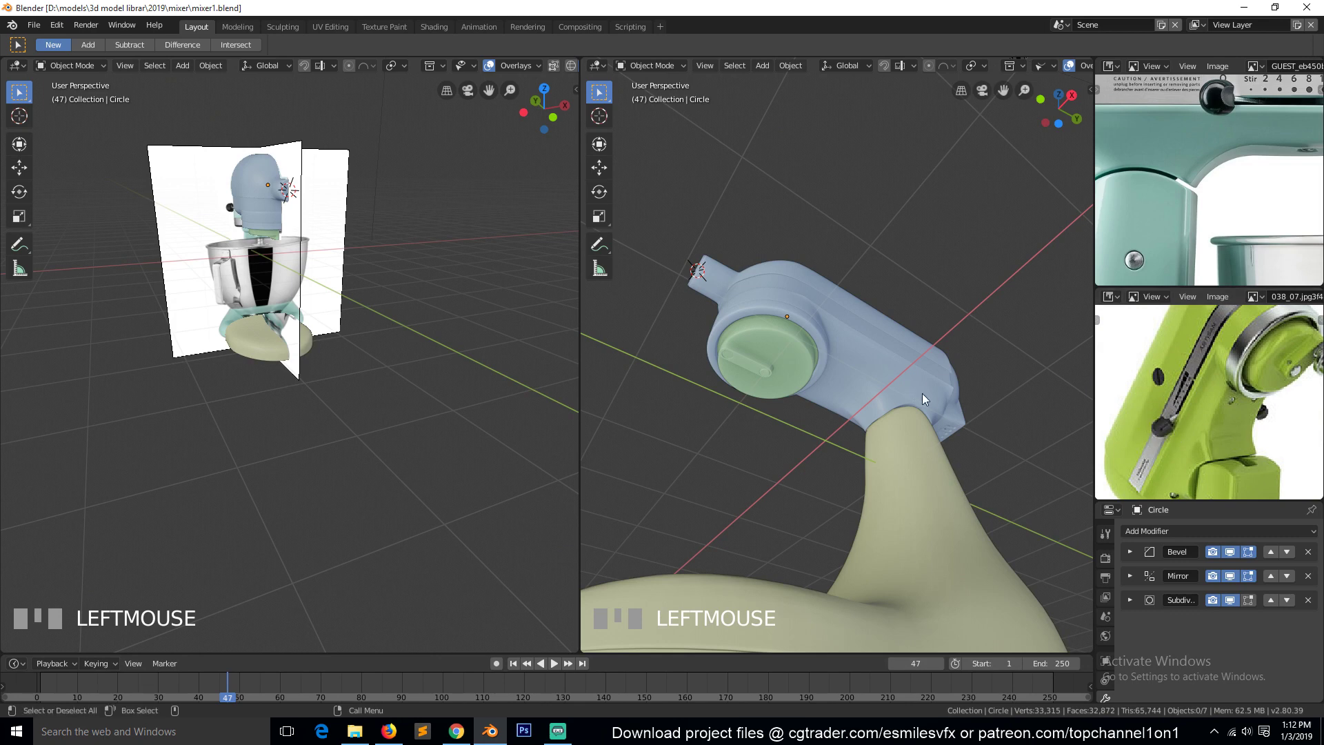
Examine the model and the green mixer reference photo, including its bowl and foot
key("grave")
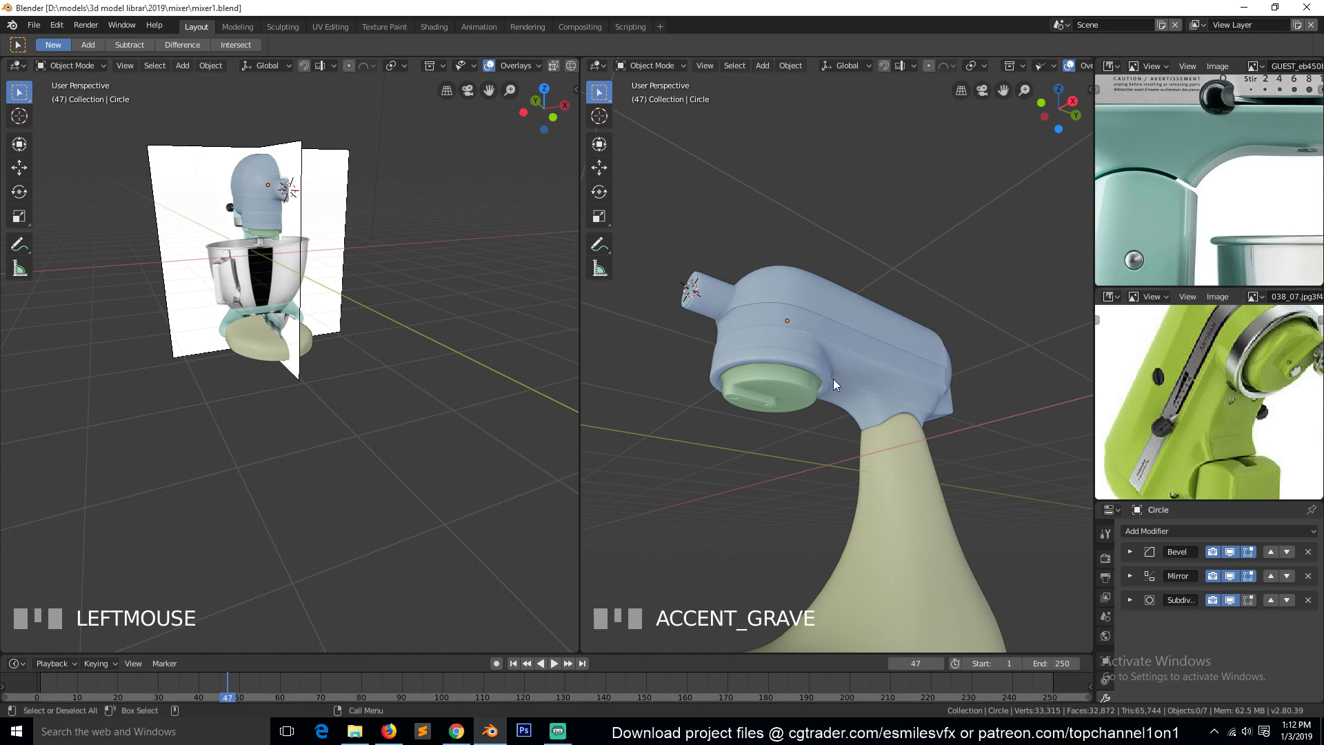
middle_click_drag(1189, 463, 1183, 320)
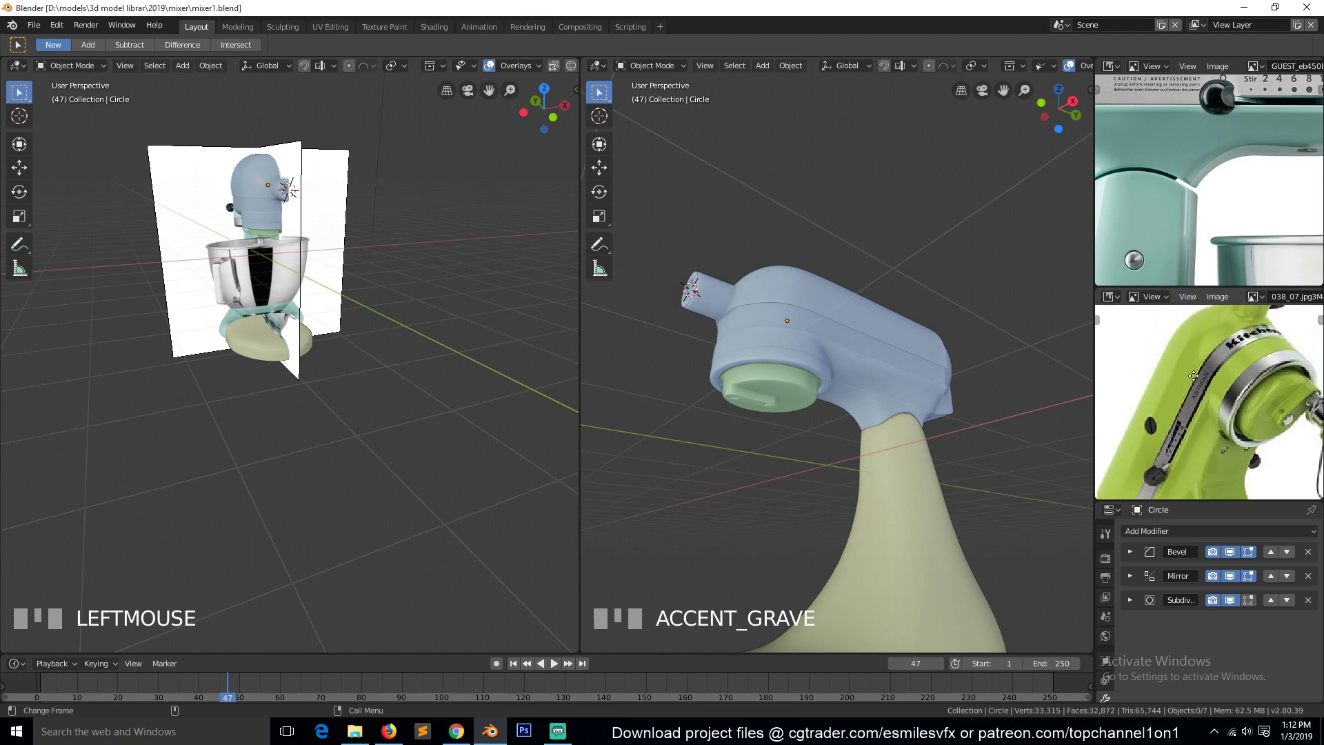
middle_click_drag(1194, 376, 1196, 326)
scroll(1218, 395, "down", 2)
middle_click_drag(1127, 373, 1163, 417)
middle_click_drag(1265, 392, 1144, 334)
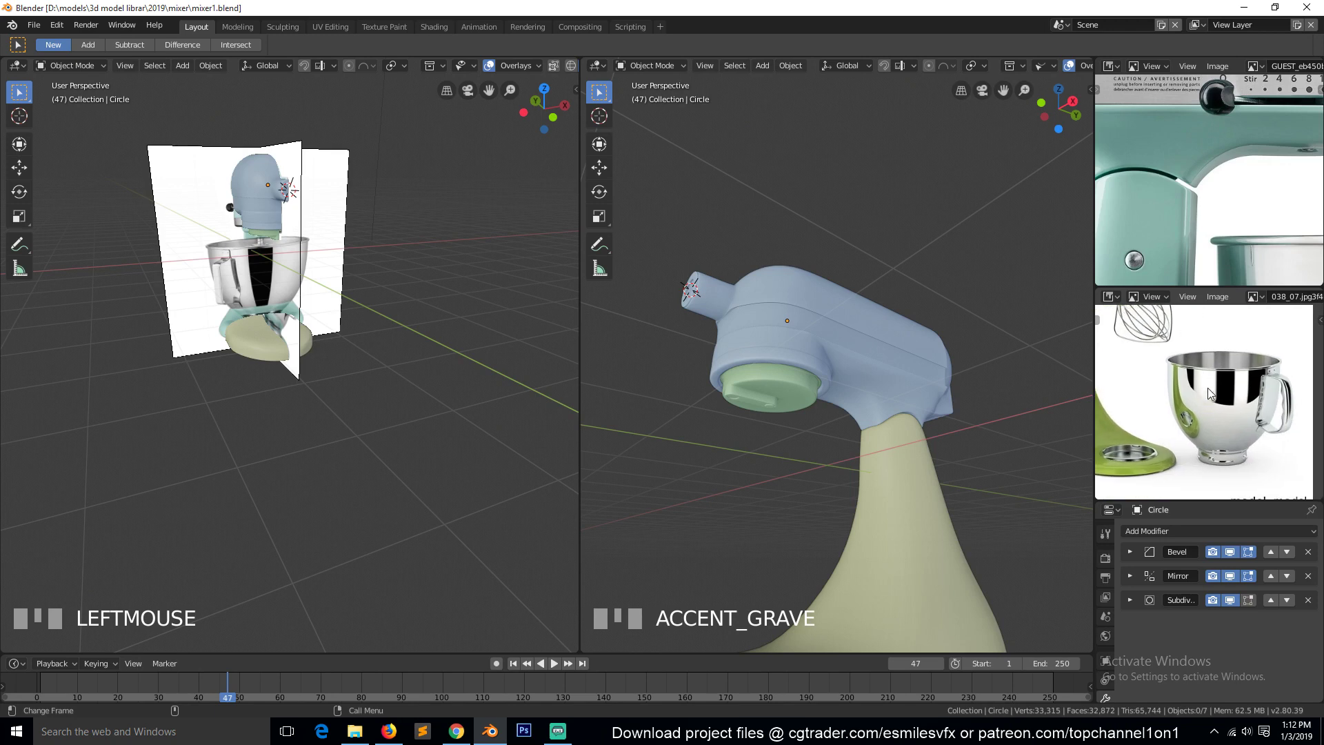
scroll(903, 409, "down", 3)
middle_click_drag(899, 408, 854, 483)
Save the file, then open the mesh of the mixer's stand in Edit Mode
key("ctrl+s")
left_click(854, 483)
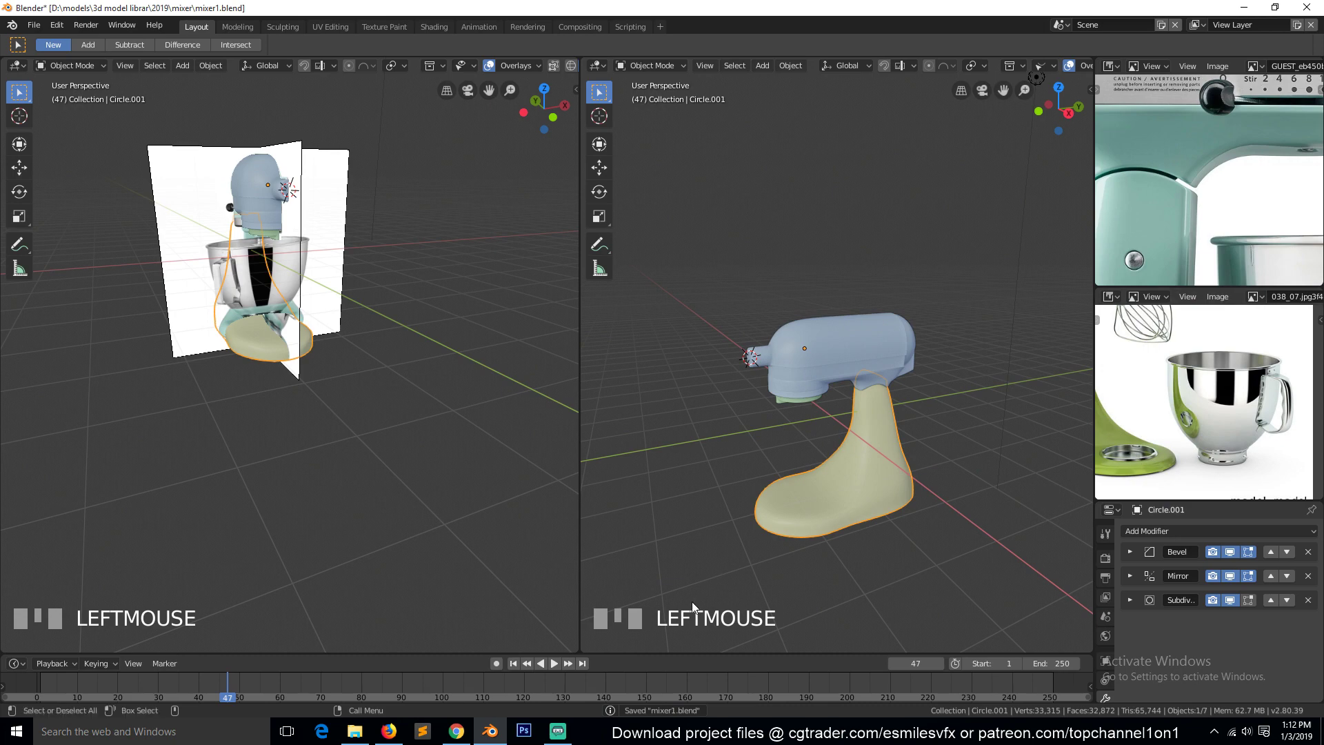
key("Tab")
key("KP_Decimal")
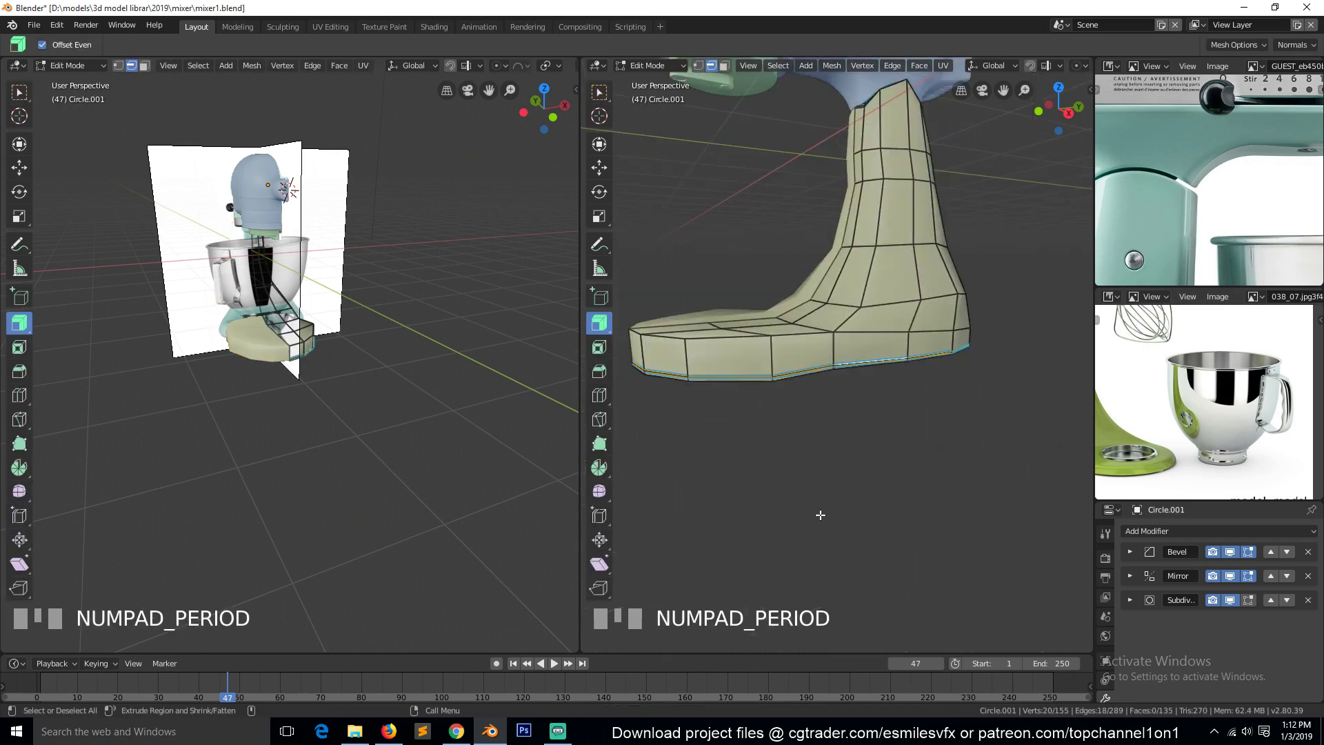
Slide the inner vertex on top of the stand's foot outward along its edge with Vertex Slide
key("grave")
key("1")
key("grave")
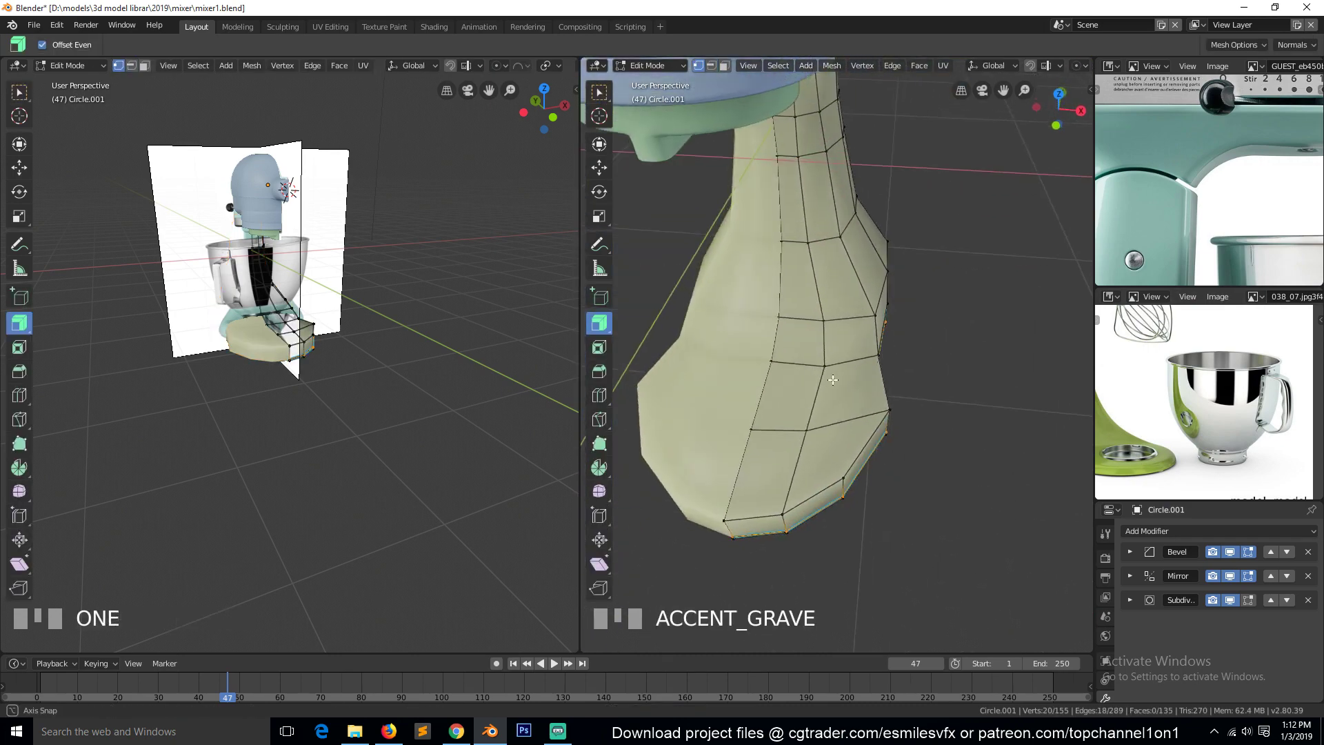
left_click(804, 426)
key("g")
key("g")
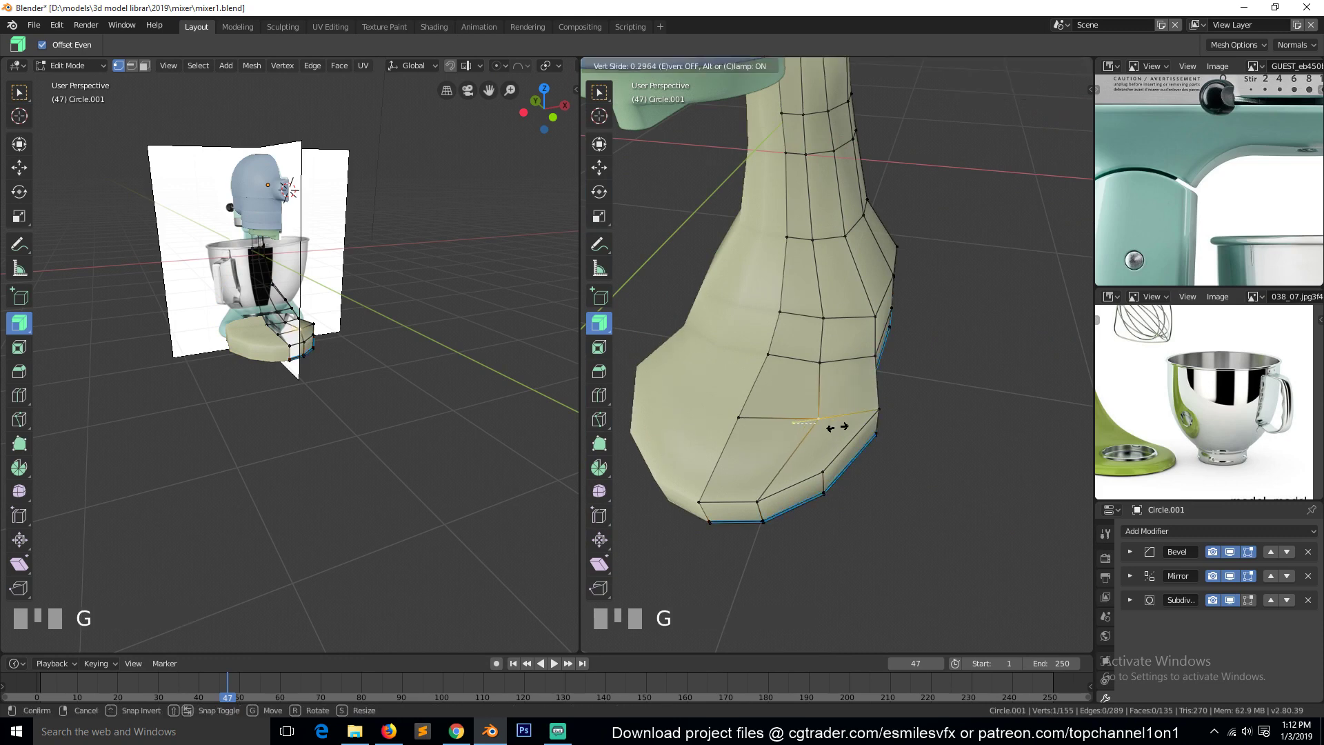
left_click(847, 426)
key("grave")
middle_click_drag(842, 449, 832, 437)
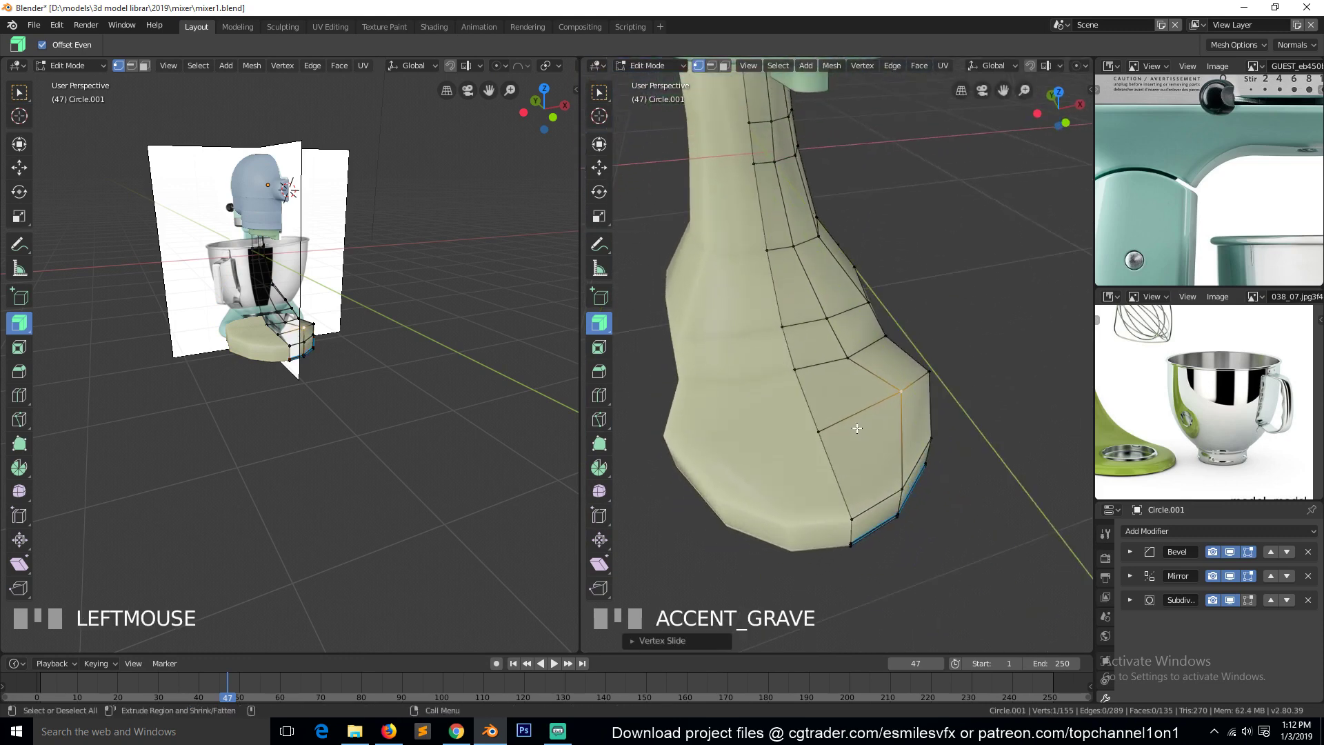
key("alt+a")
left_click(832, 437)
key("shift+ctrl+b")
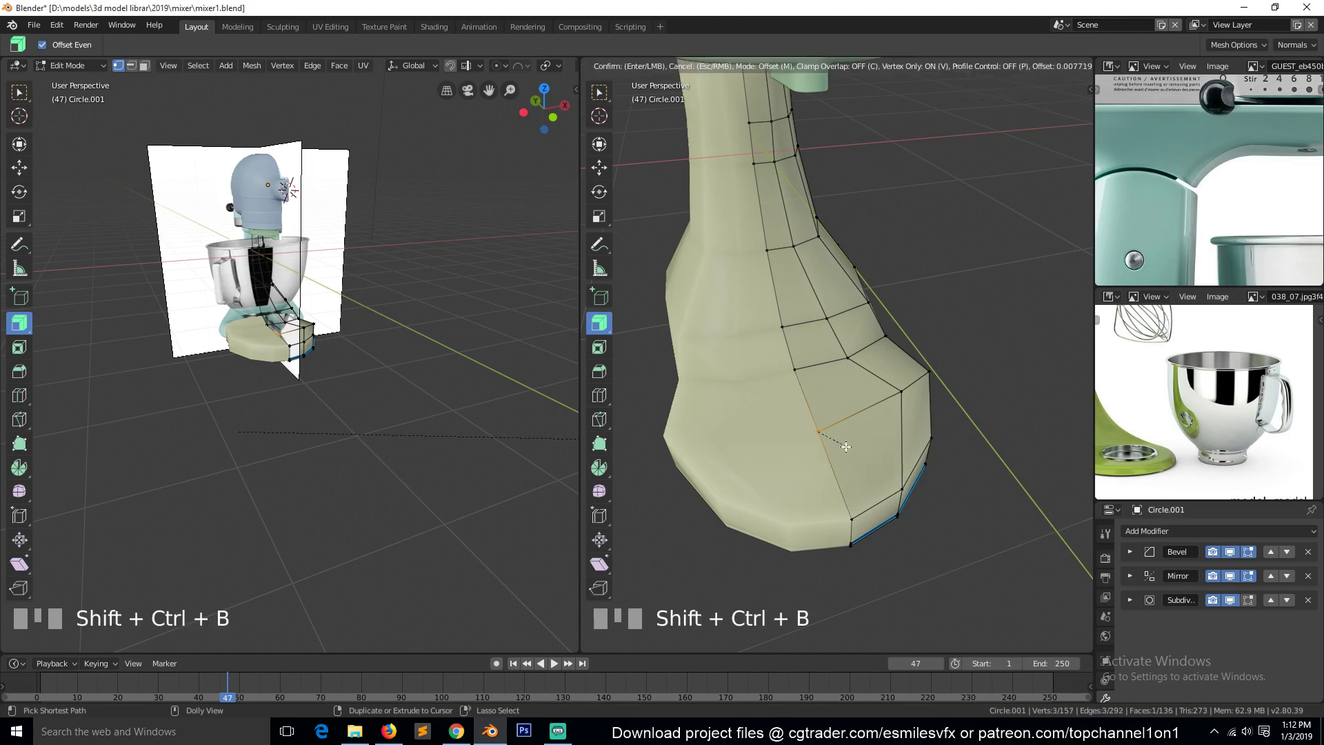
left_click(909, 511)
Apply the stand's Mirror modifier
key("Tab")
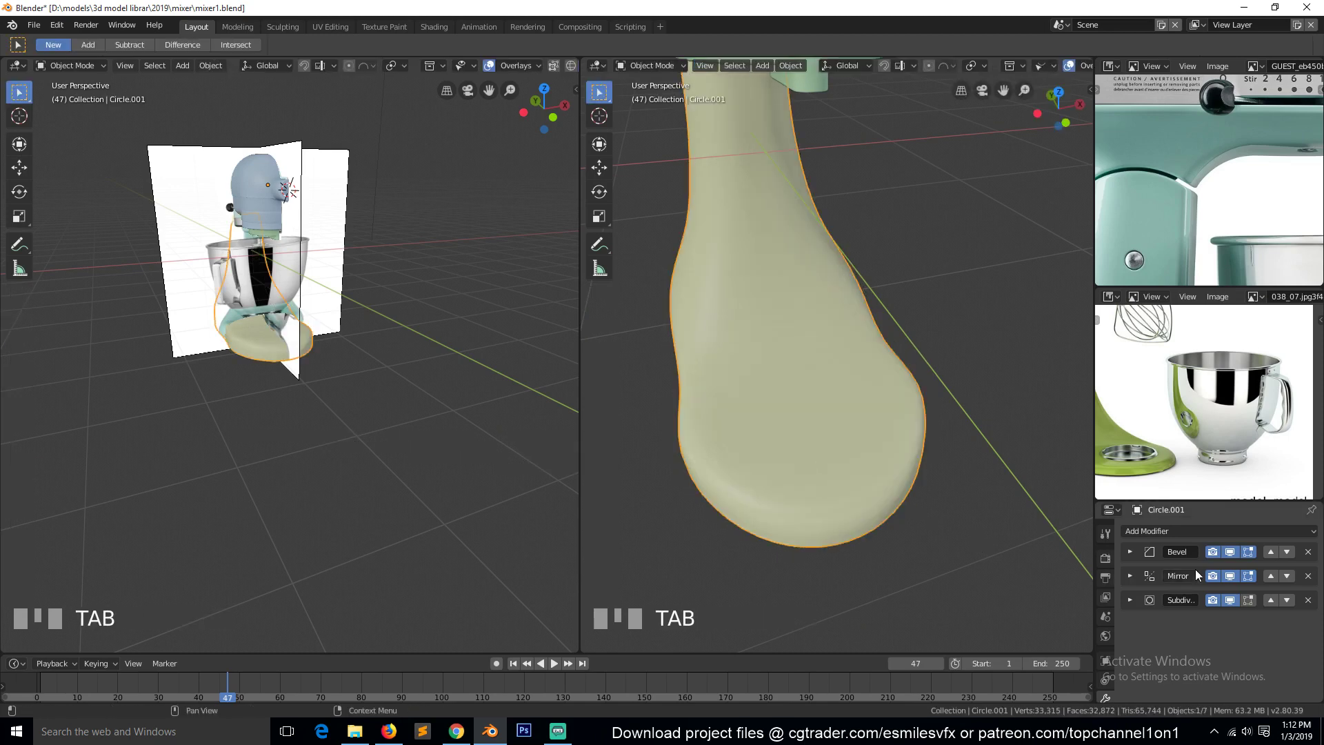
scroll(911, 373, "down", 5)
key("Tab")
middle_click_drag(884, 420, 854, 418)
key("Tab")
left_click(1130, 576)
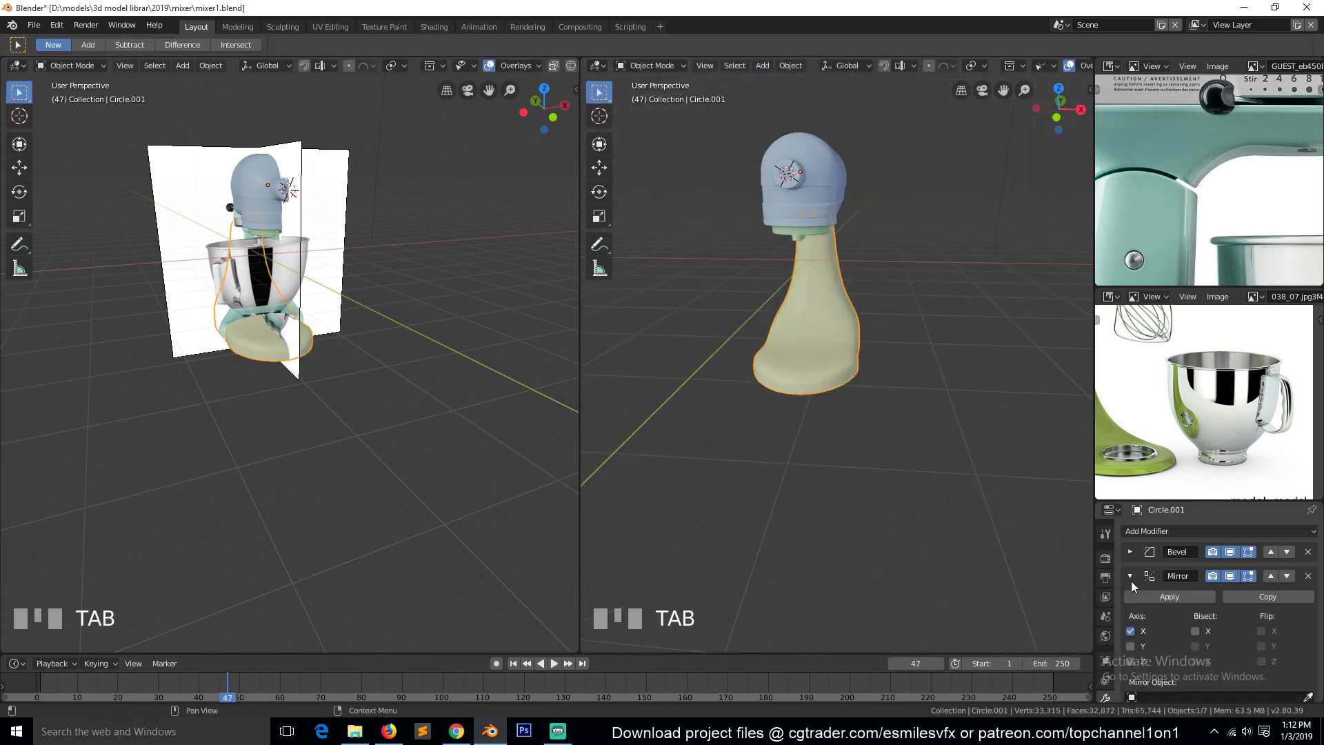
left_click(1166, 597)
Vertex-bevel the centre vertex on top of the foot and turn it into an eight-sided patch with a middle vertex
key("Tab")
scroll(862, 427, "up", 5)
middle_click_drag(790, 380, 808, 415)
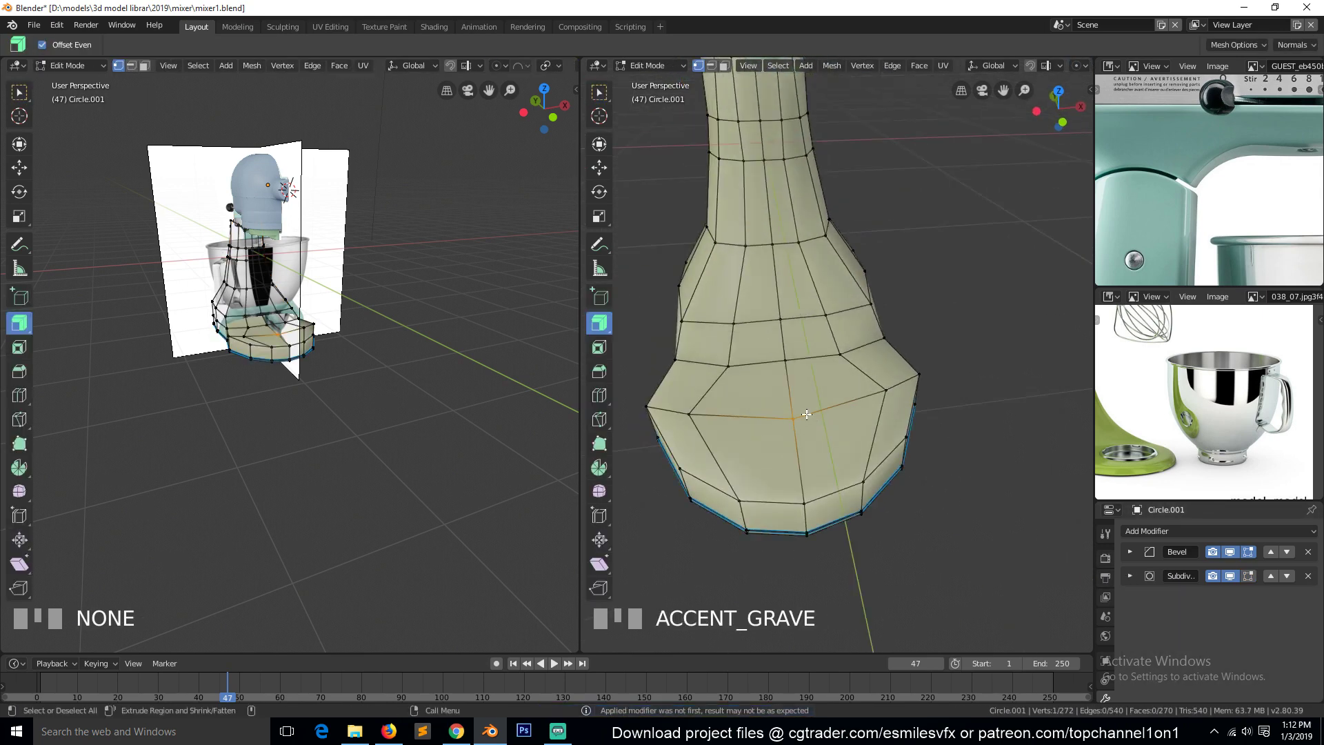
left_click(808, 418)
key("shift+ctrl+b")
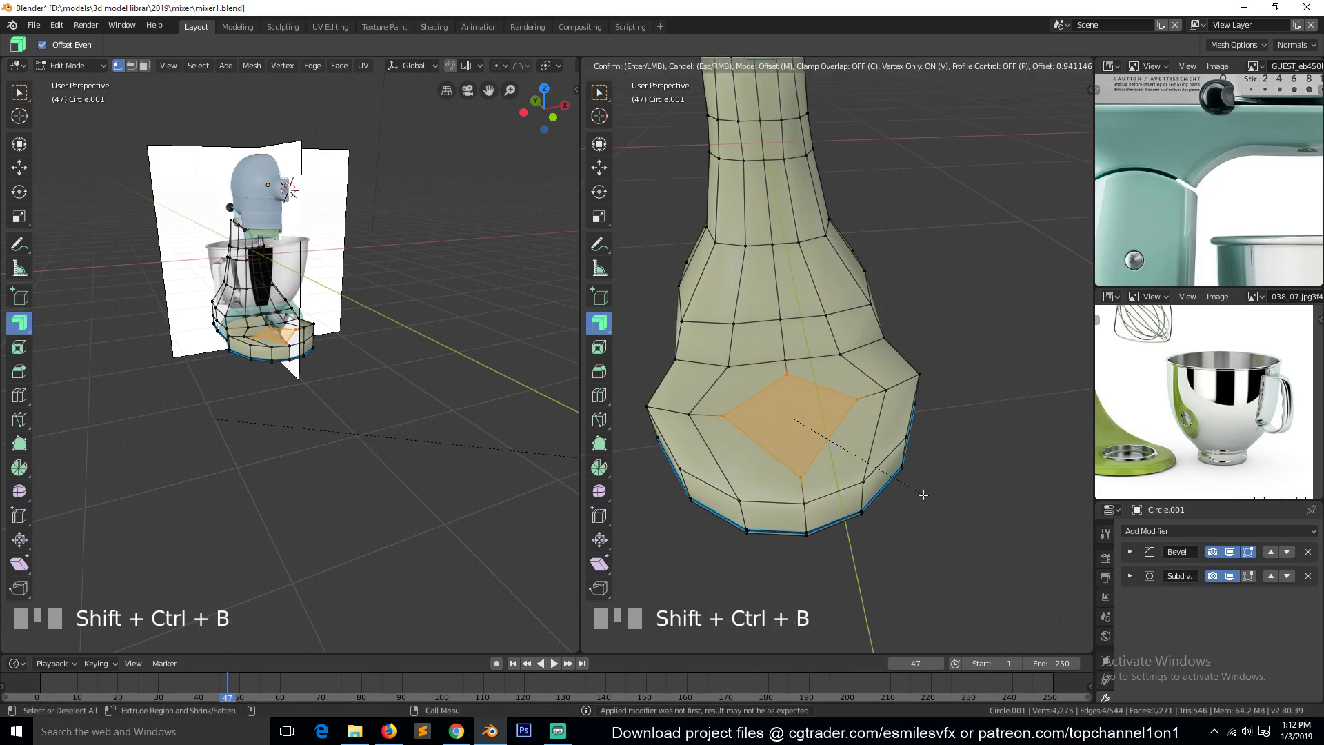
left_click(930, 498)
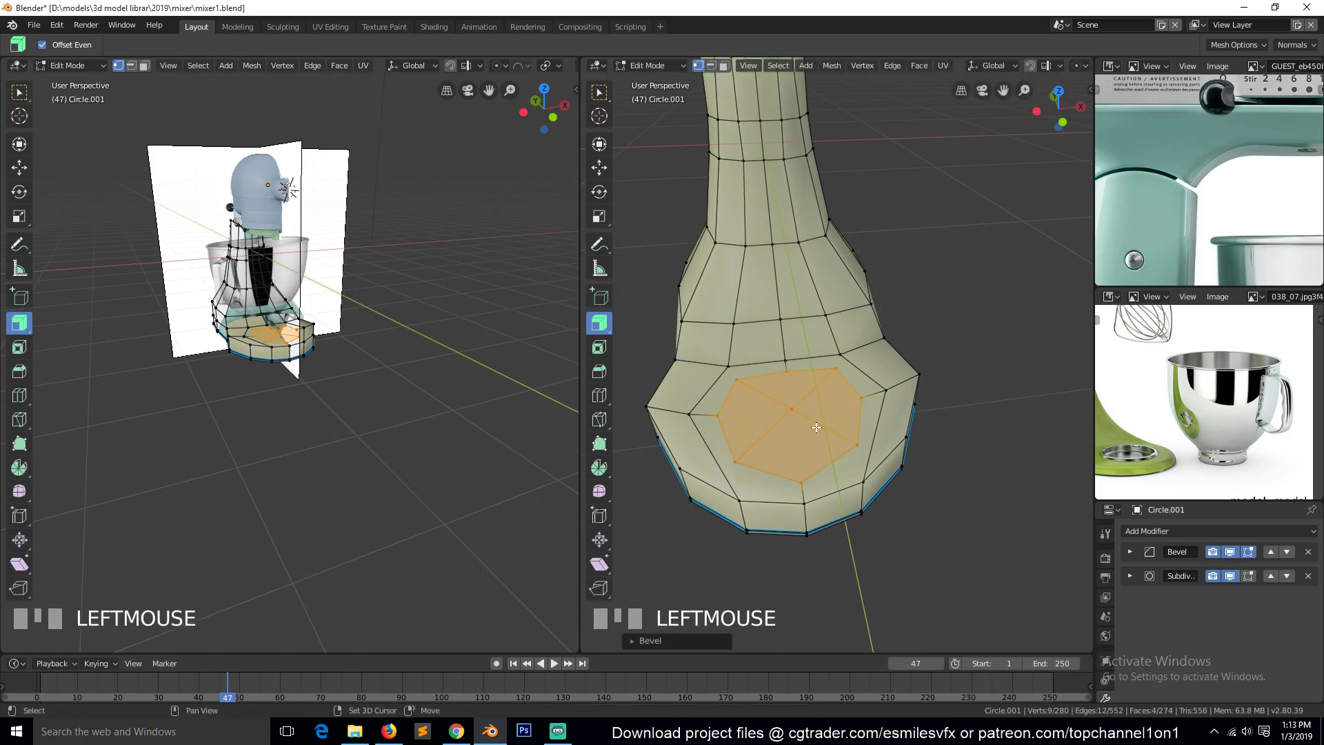
Deselect the patch's middle vertex and round the eight outline vertices with To Sphere
left_click(793, 411, "shift")
key("shift+alt+s")
left_click(873, 476)
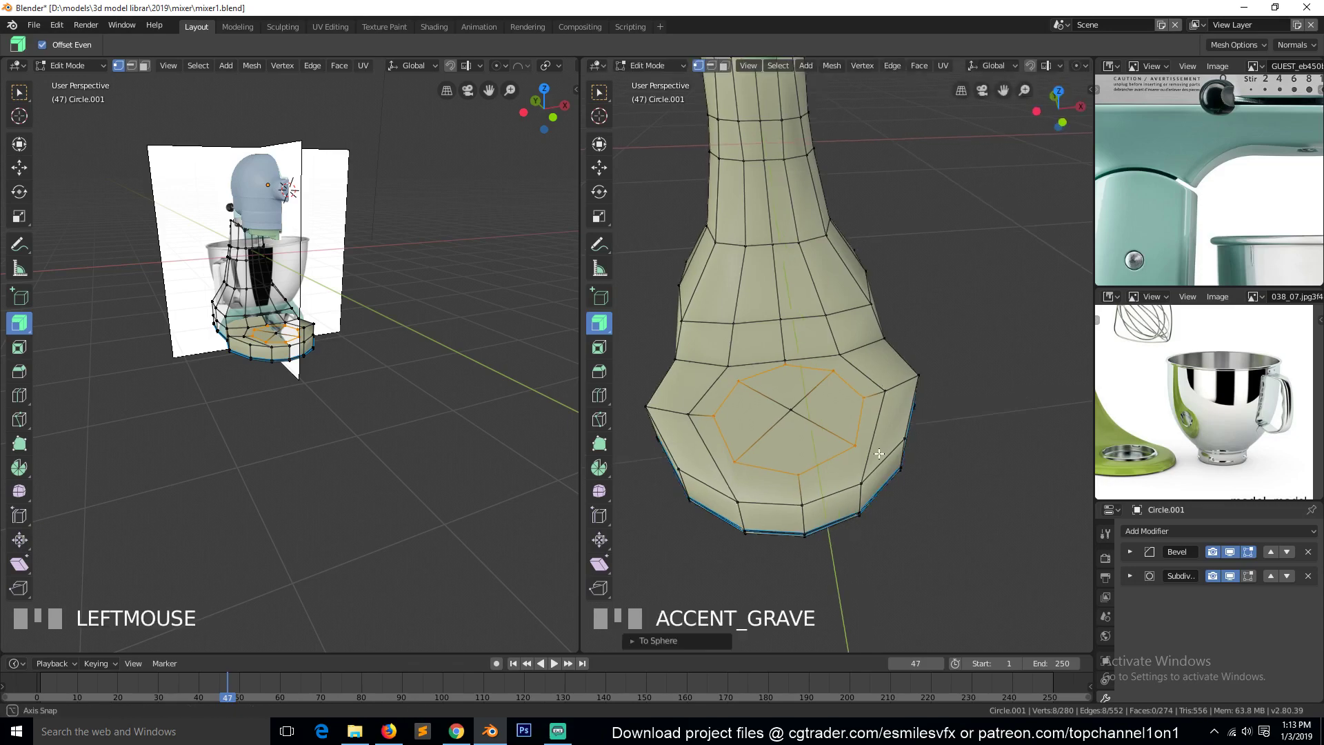
Check the rounded patch from the top and compare the foot with the side reference photo in see-through display
key("grave")
key("KP_7")
key("z")
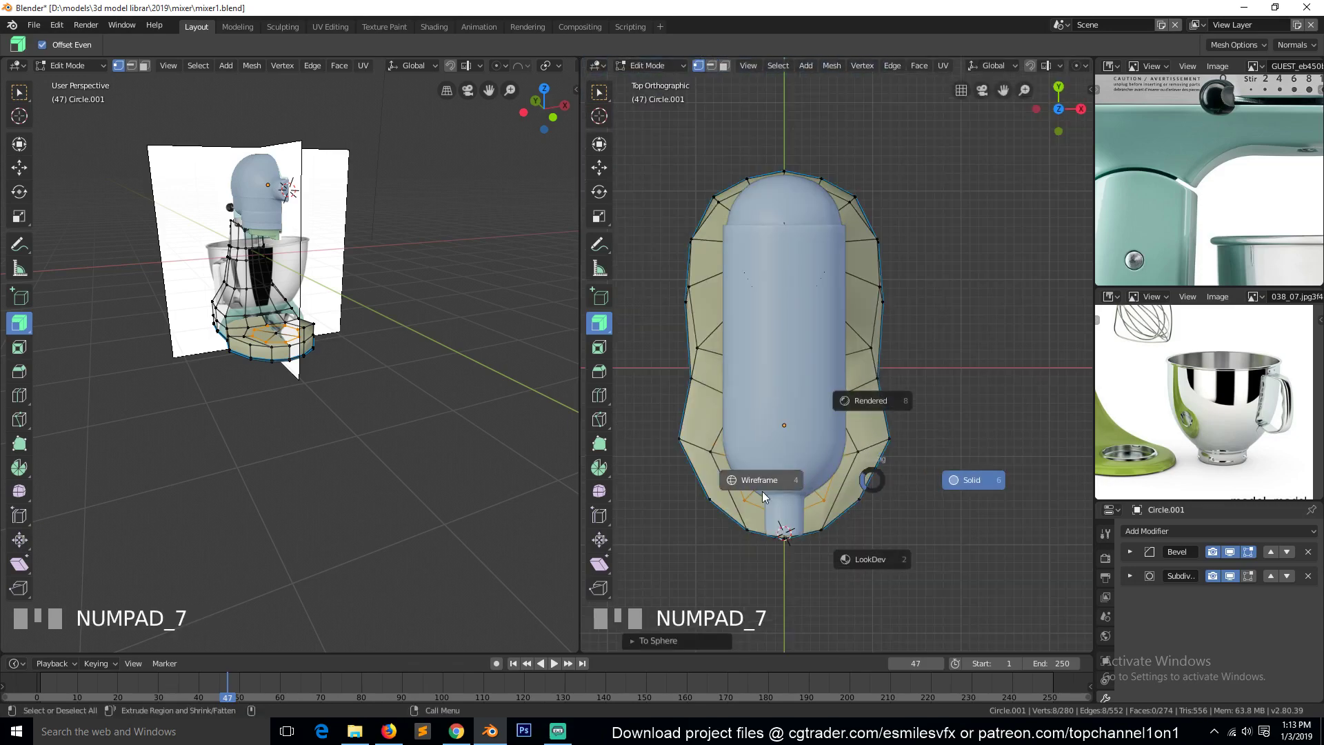
left_click(744, 475)
key("z")
left_click(892, 478)
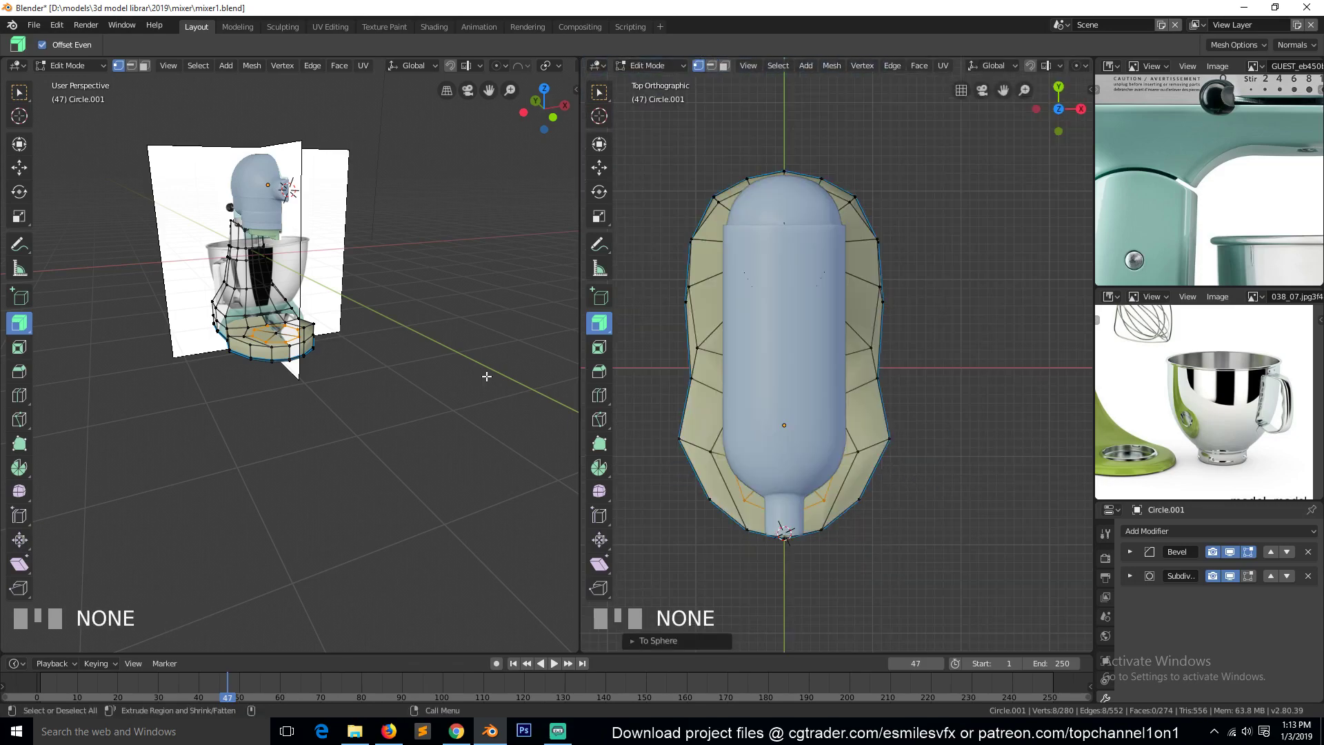
key("KP_3")
key("alt+z")
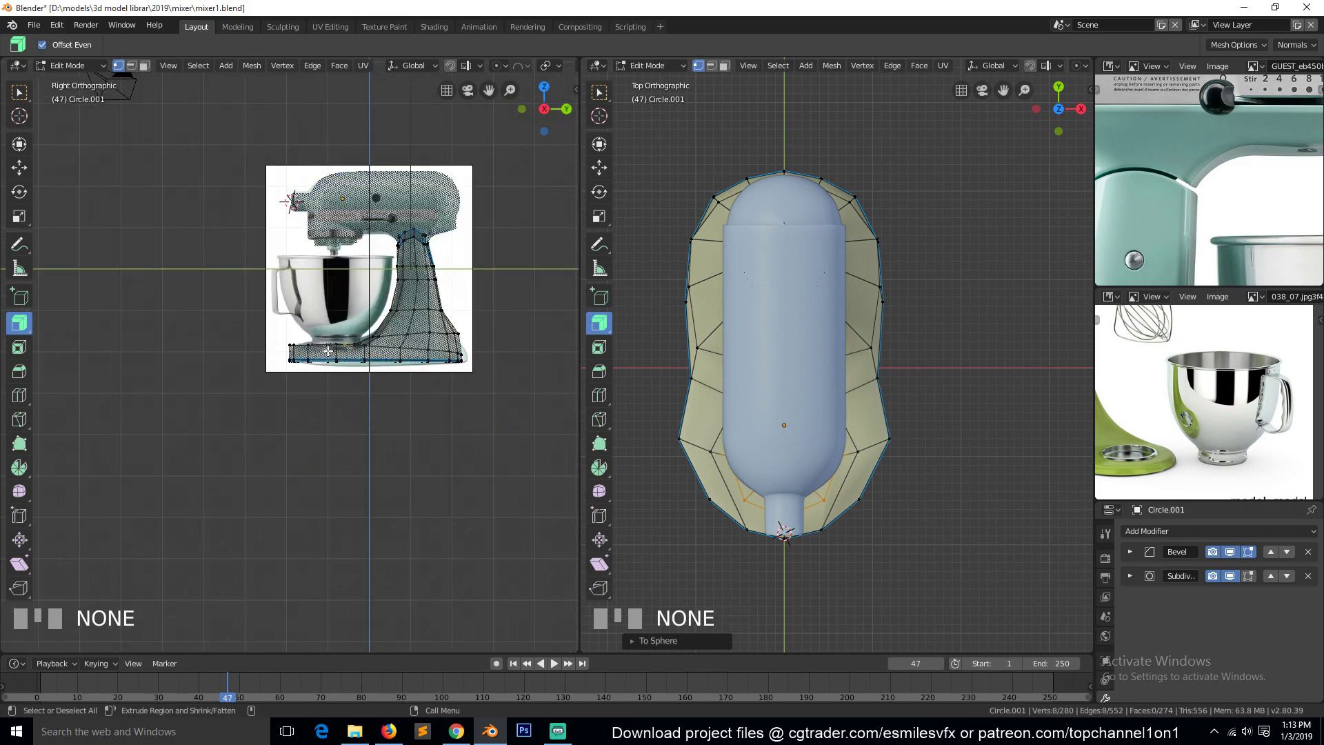
scroll(329, 352, "up", 5)
scroll(414, 345, "down", 2)
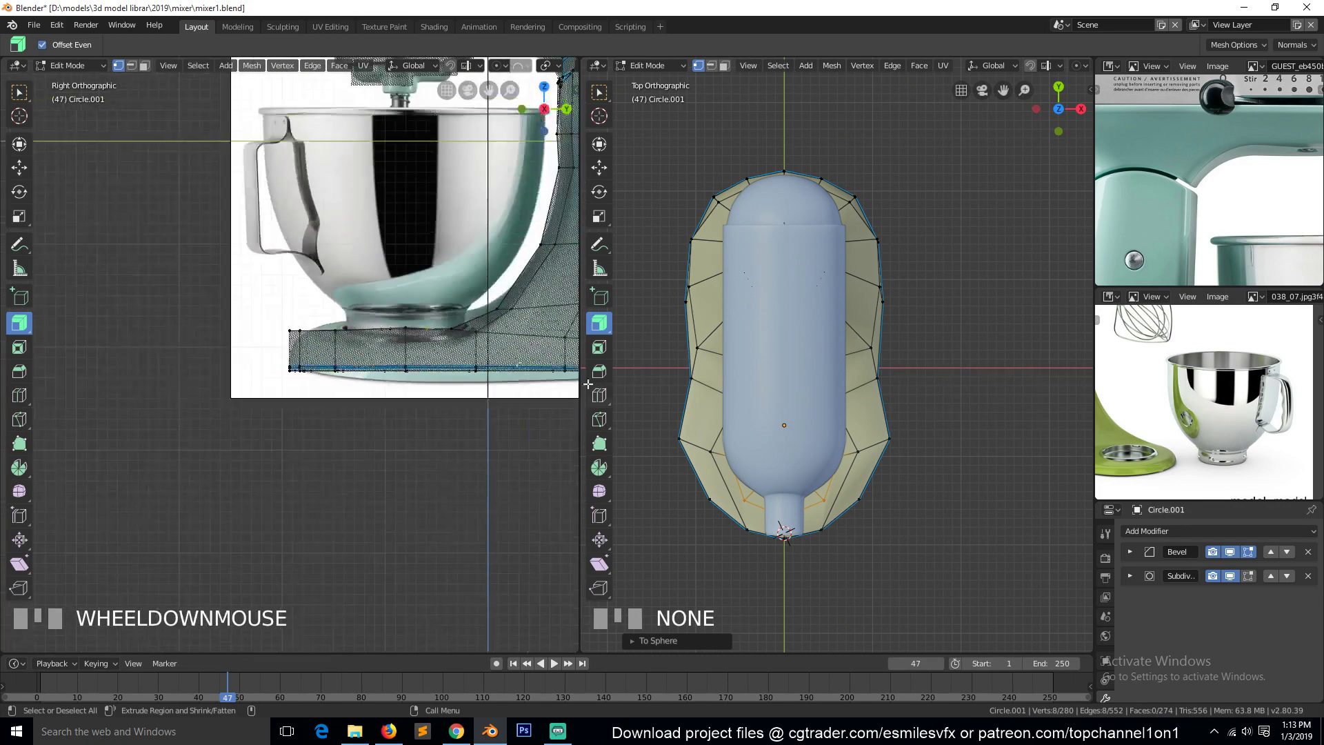
Extrude the whole octagonal patch, including its middle vertex, about 0.14 m down along global Z and preview the smoothed recess
key("KP_Decimal")
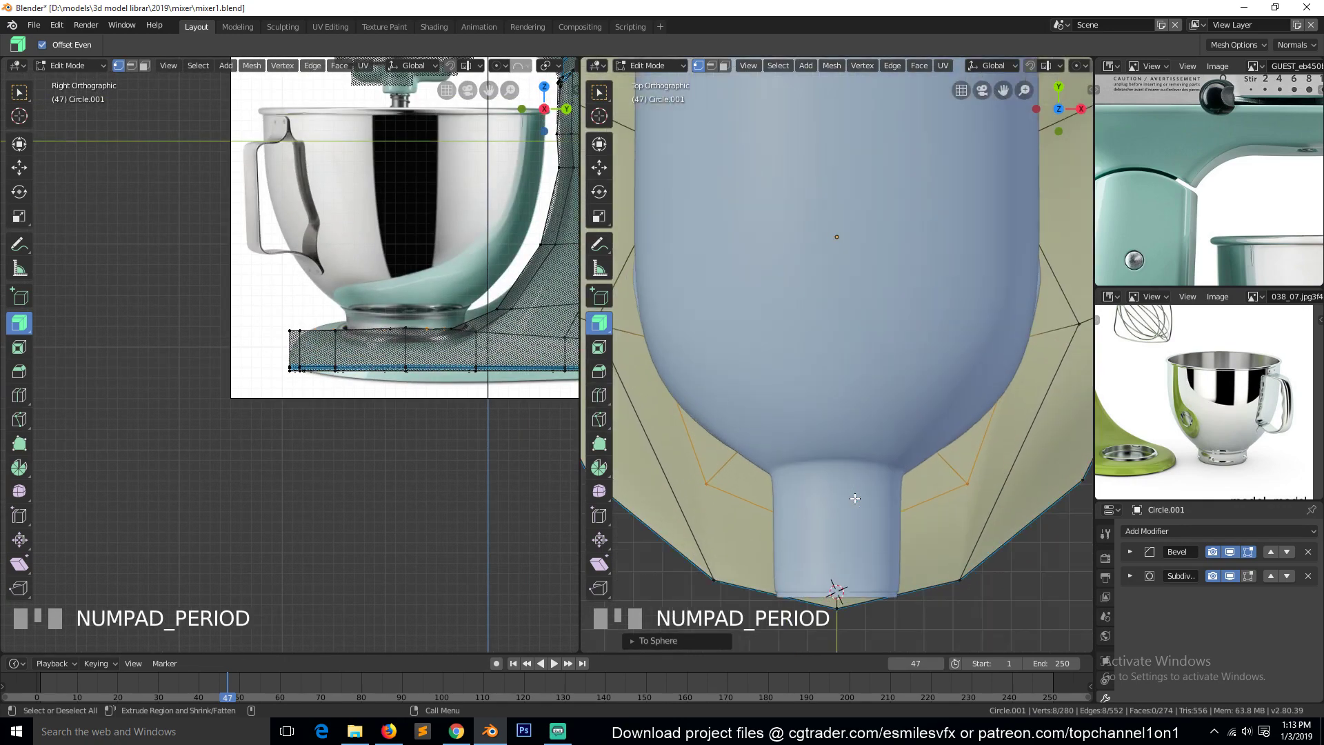
key("grave")
middle_click_drag(854, 497, 783, 411)
left_click(843, 355, "shift")
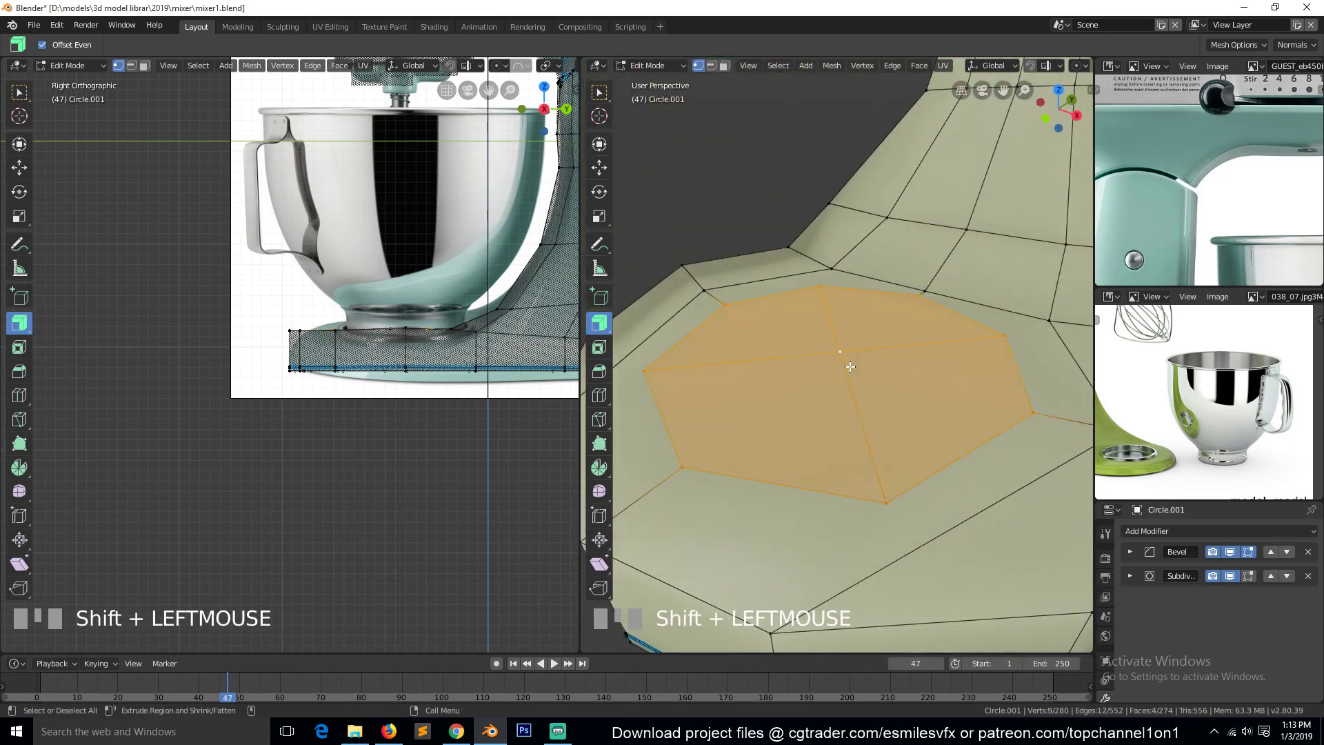
key("e")
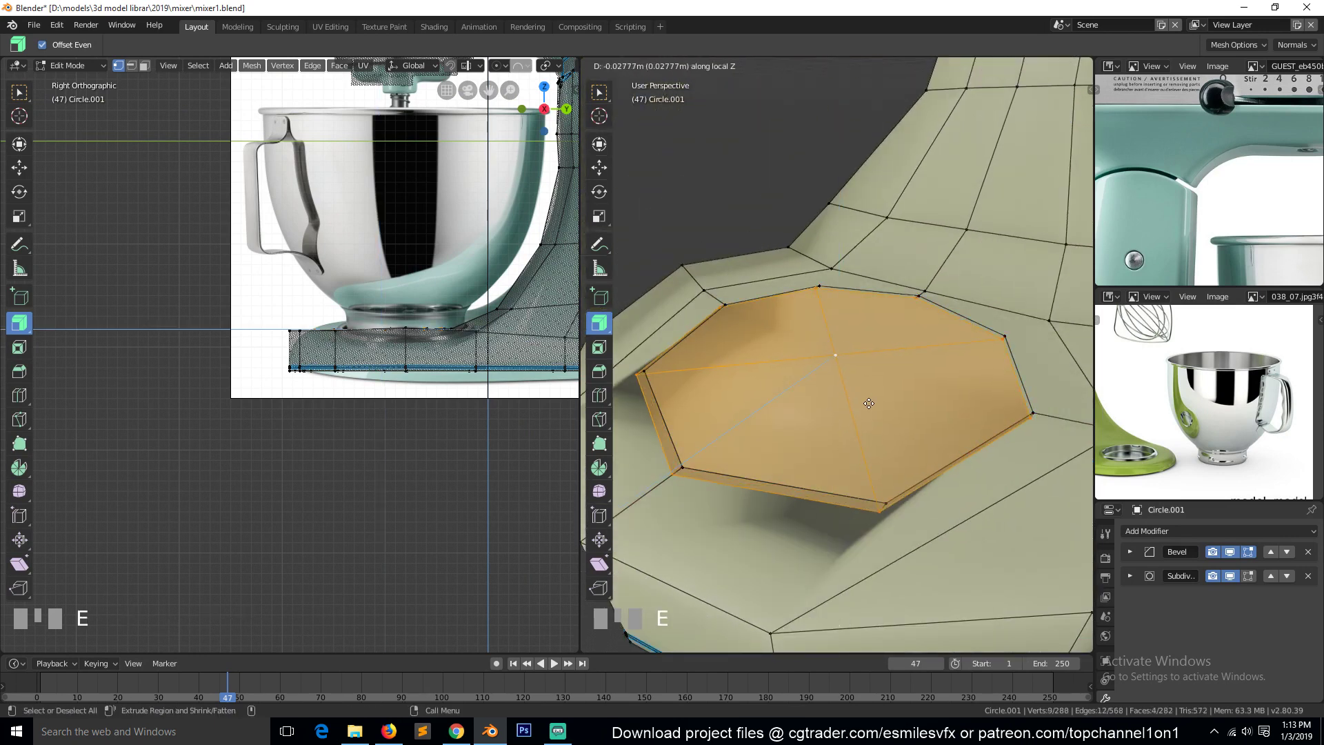
key("z")
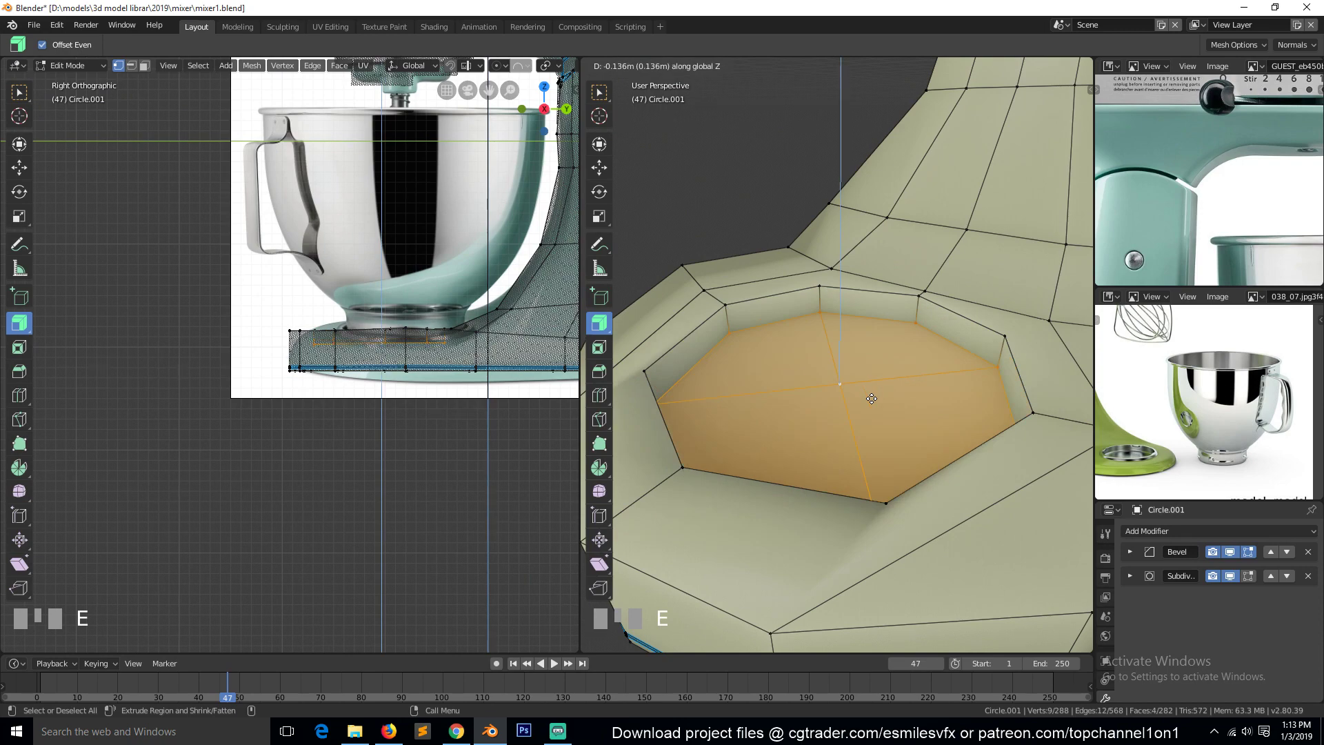
left_click(879, 396)
key("Tab")
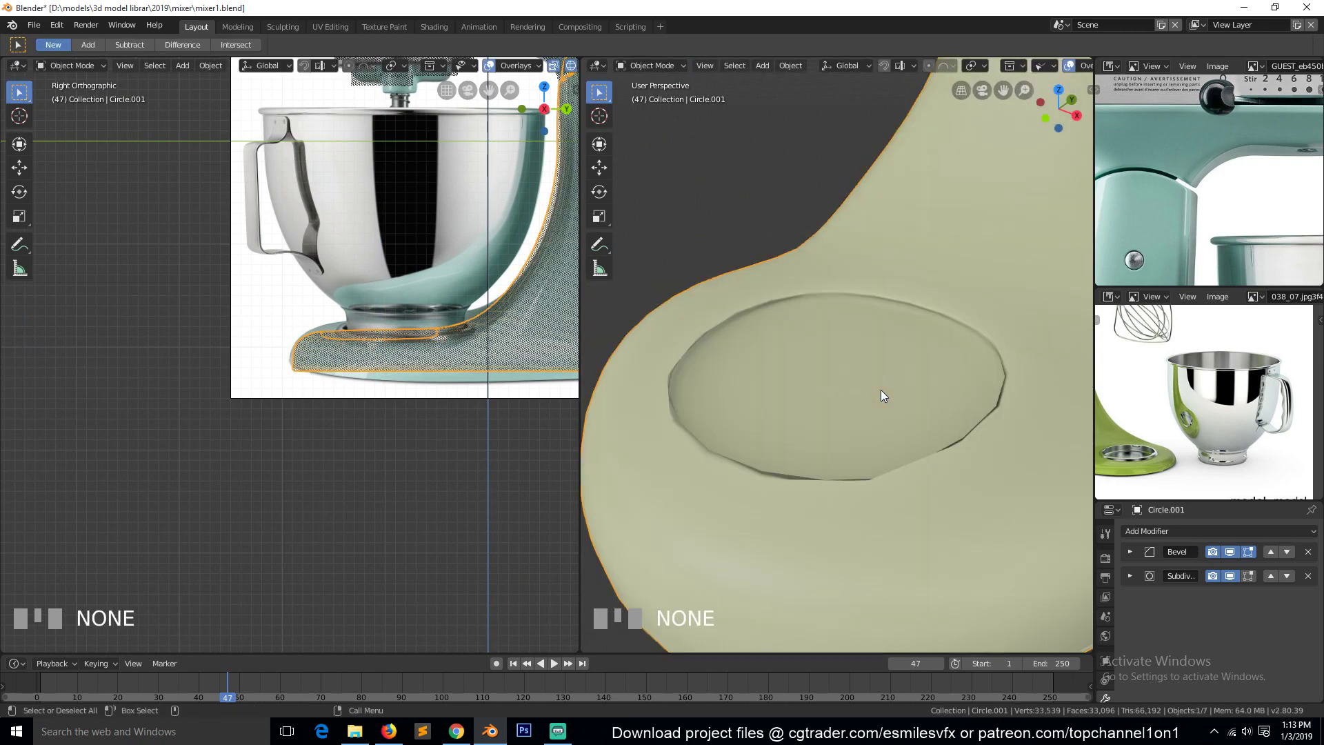
key("Tab")
Connect two opposite corners of the recess floor through its centre with new edges, then clear the selection
key("grave")
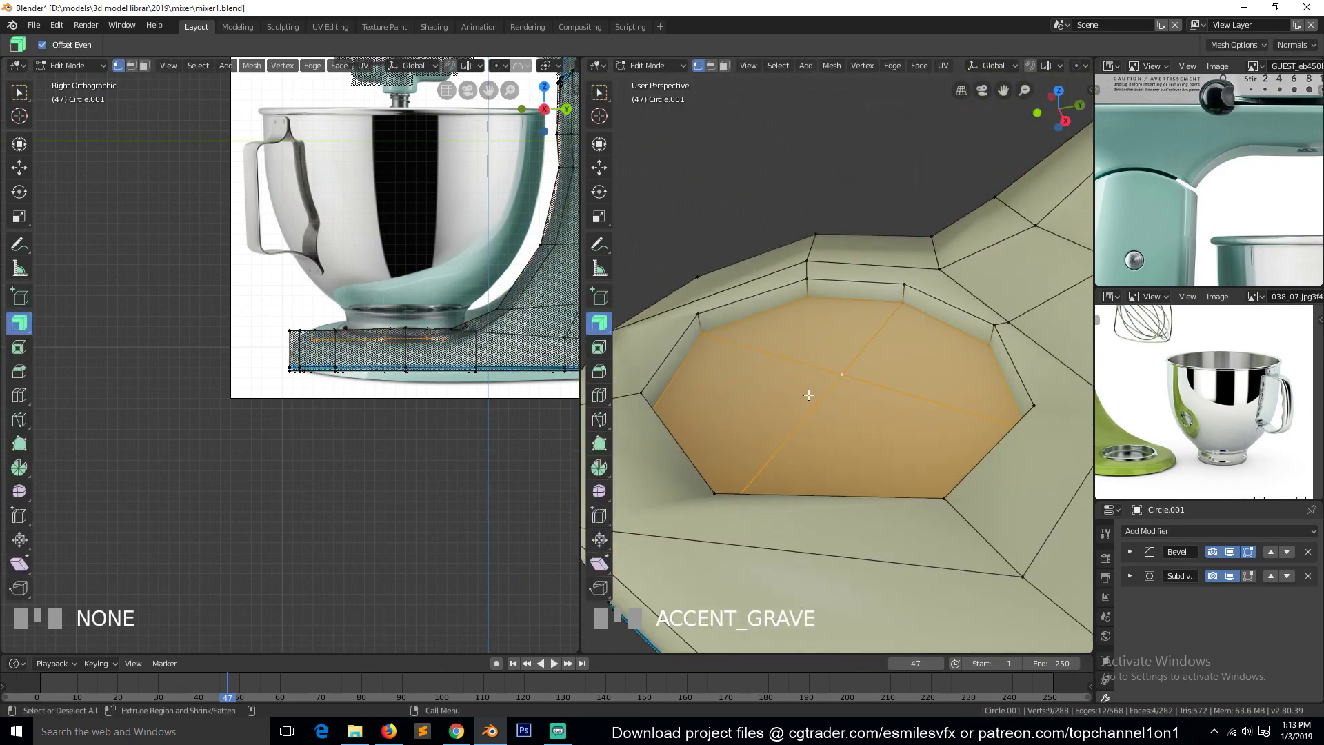
key("2")
middle_click_drag(838, 330, 914, 391)
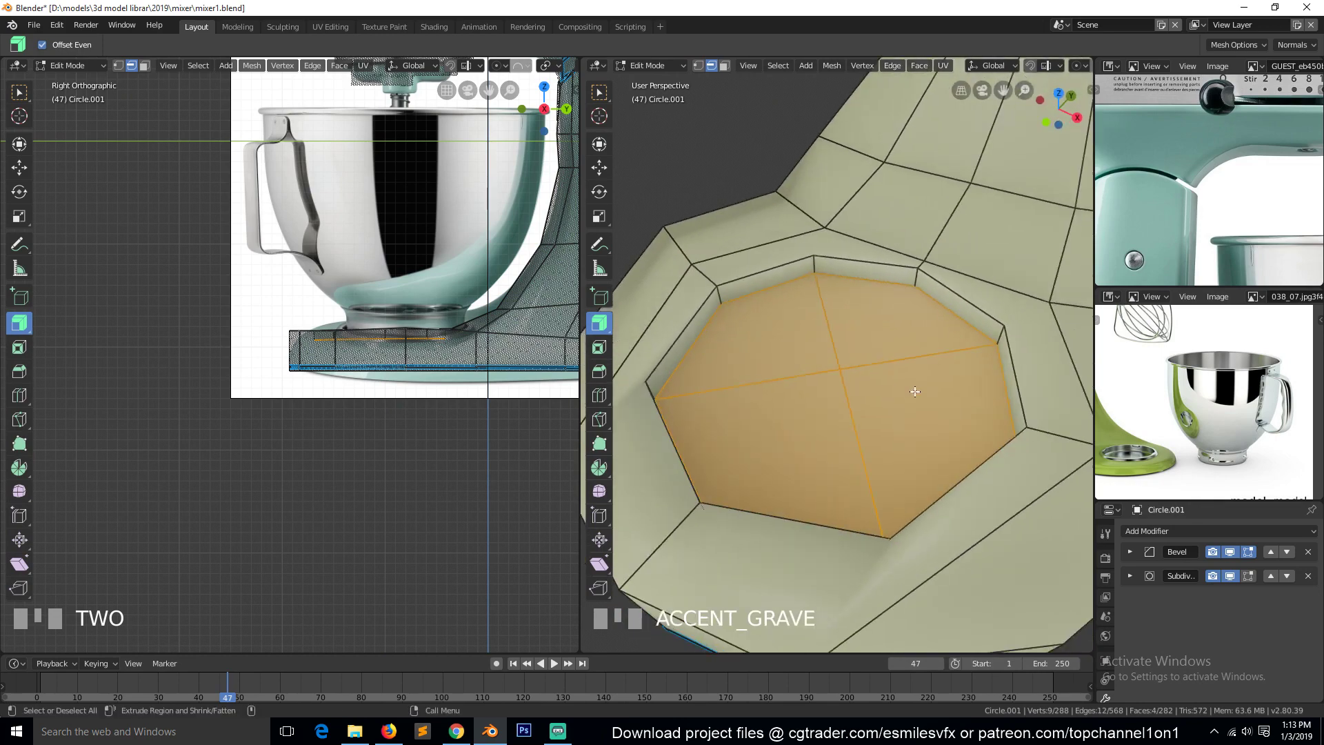
left_click(914, 391)
middle_click_drag(920, 289, 701, 333)
left_click(705, 332, "shift")
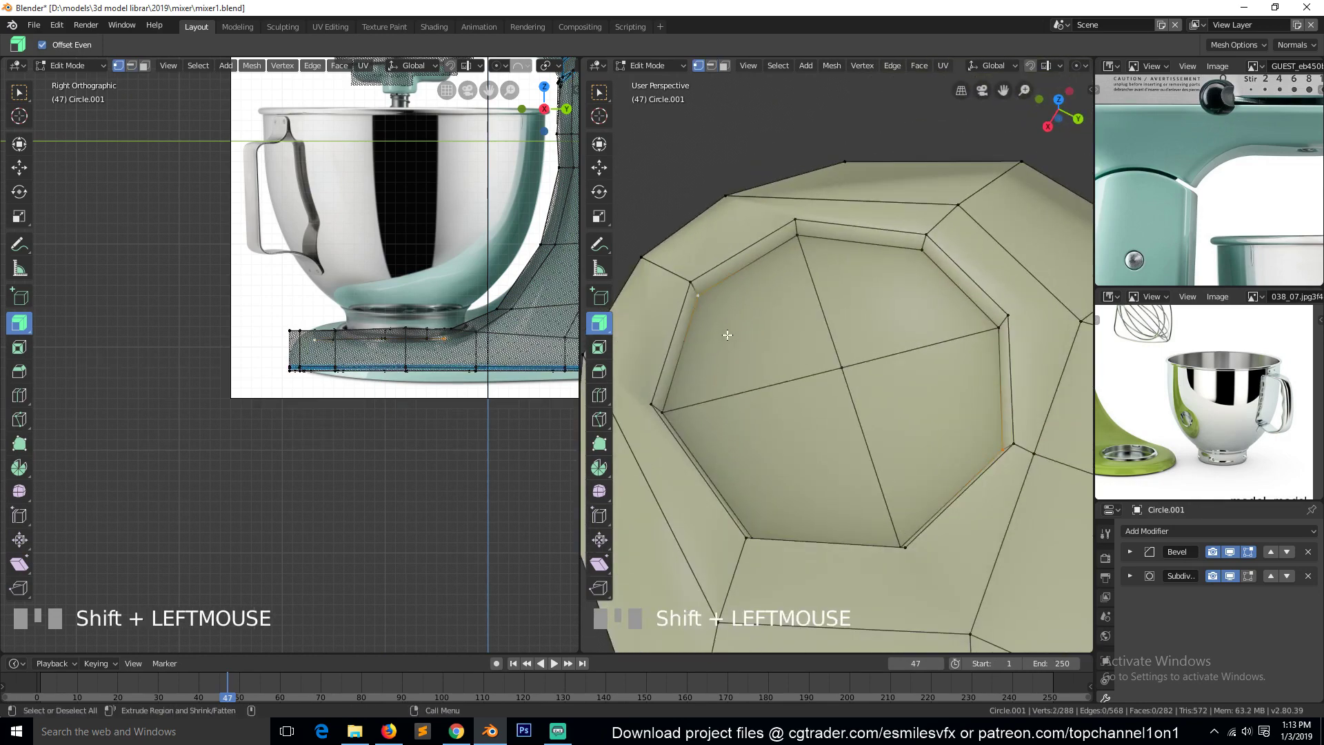
key("j")
key("a")
key("a")
Select all eight edges around the upper rim of the octagonal recess
key("grave")
middle_click_drag(816, 379, 958, 346)
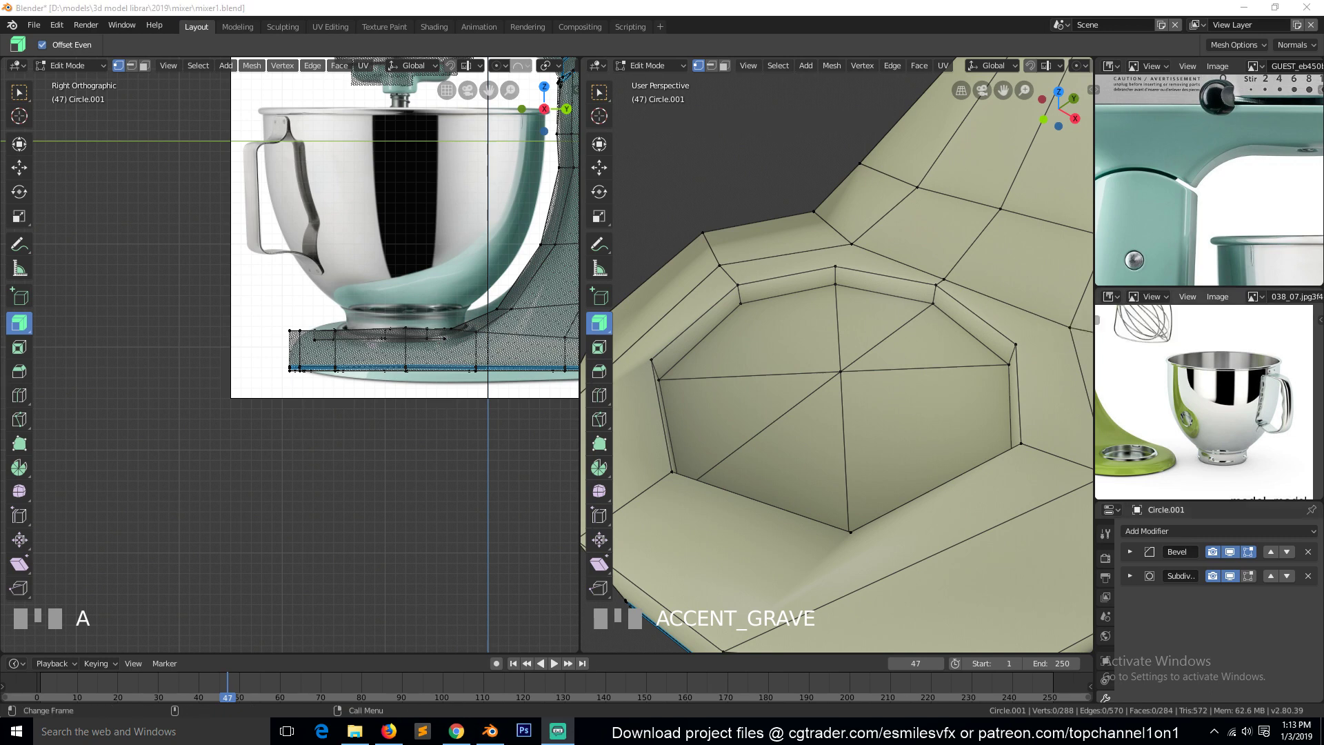
left_click(882, 337)
scroll(883, 360, "down", 3)
key("grave")
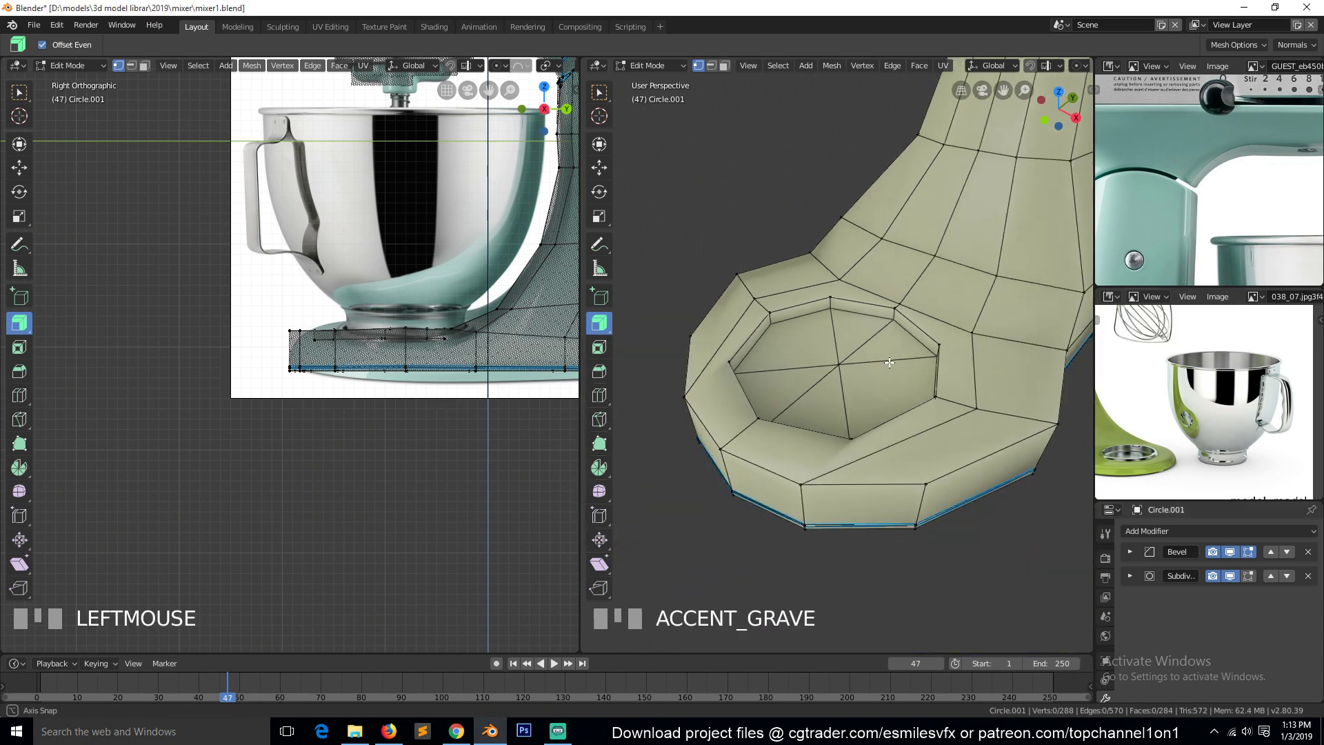
middle_click_drag(884, 361, 968, 371)
scroll(935, 366, "up", 2)
key("grave")
key("2")
left_click(972, 321, "alt")
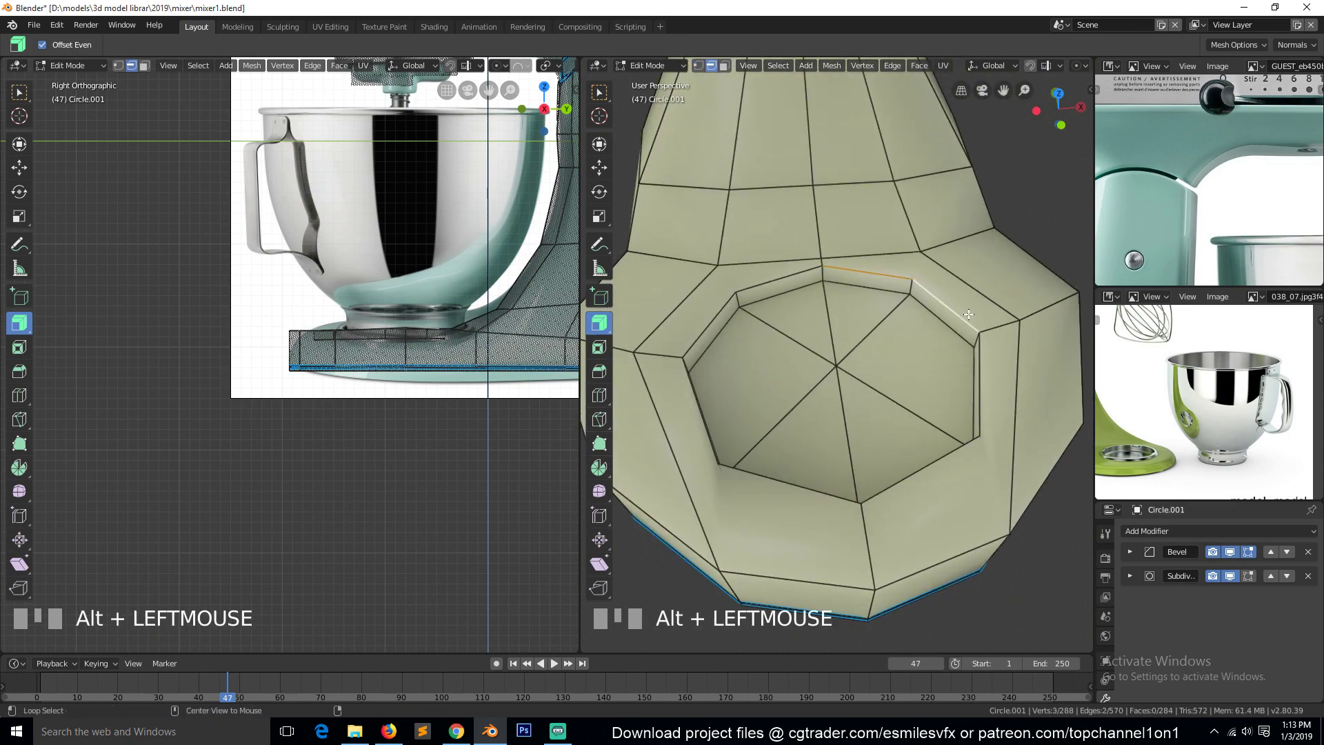
left_click(990, 372, "alt+shift")
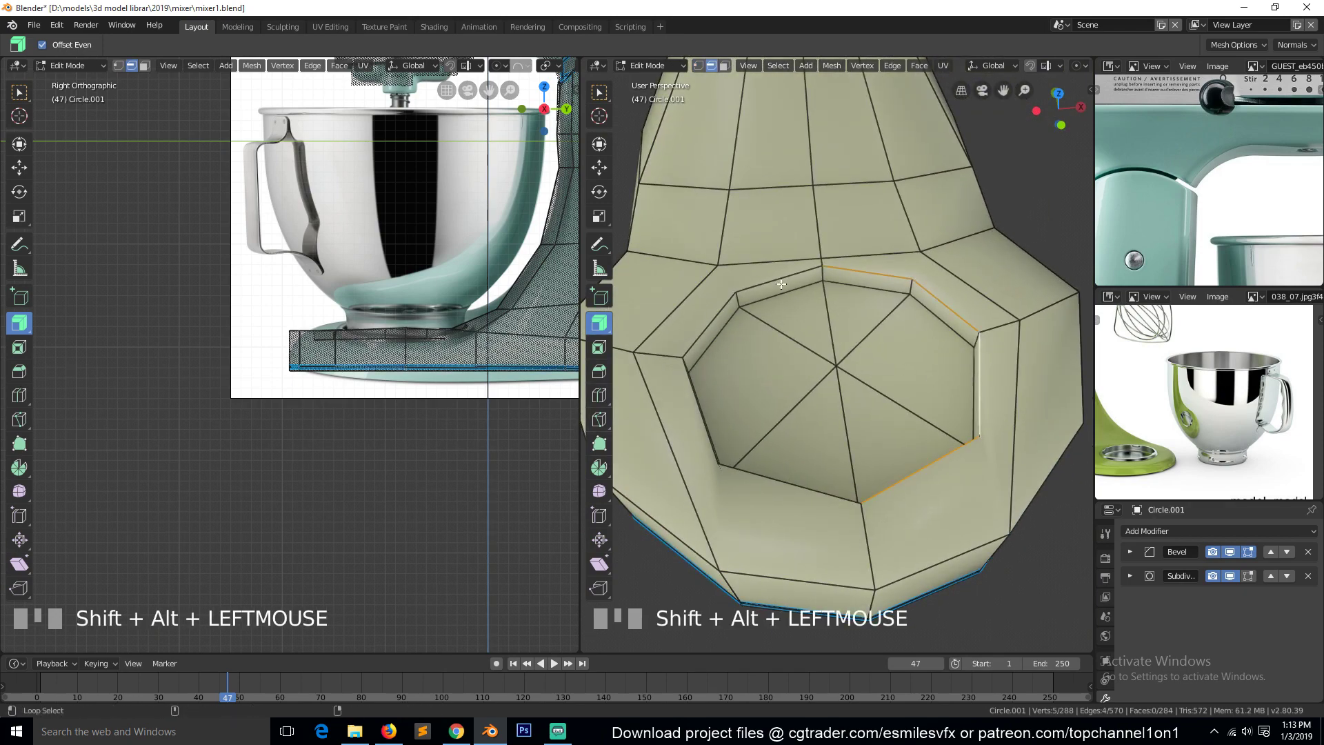
left_click(714, 326, "alt+shift")
key("grave")
middle_click_drag(697, 395, 621, 363)
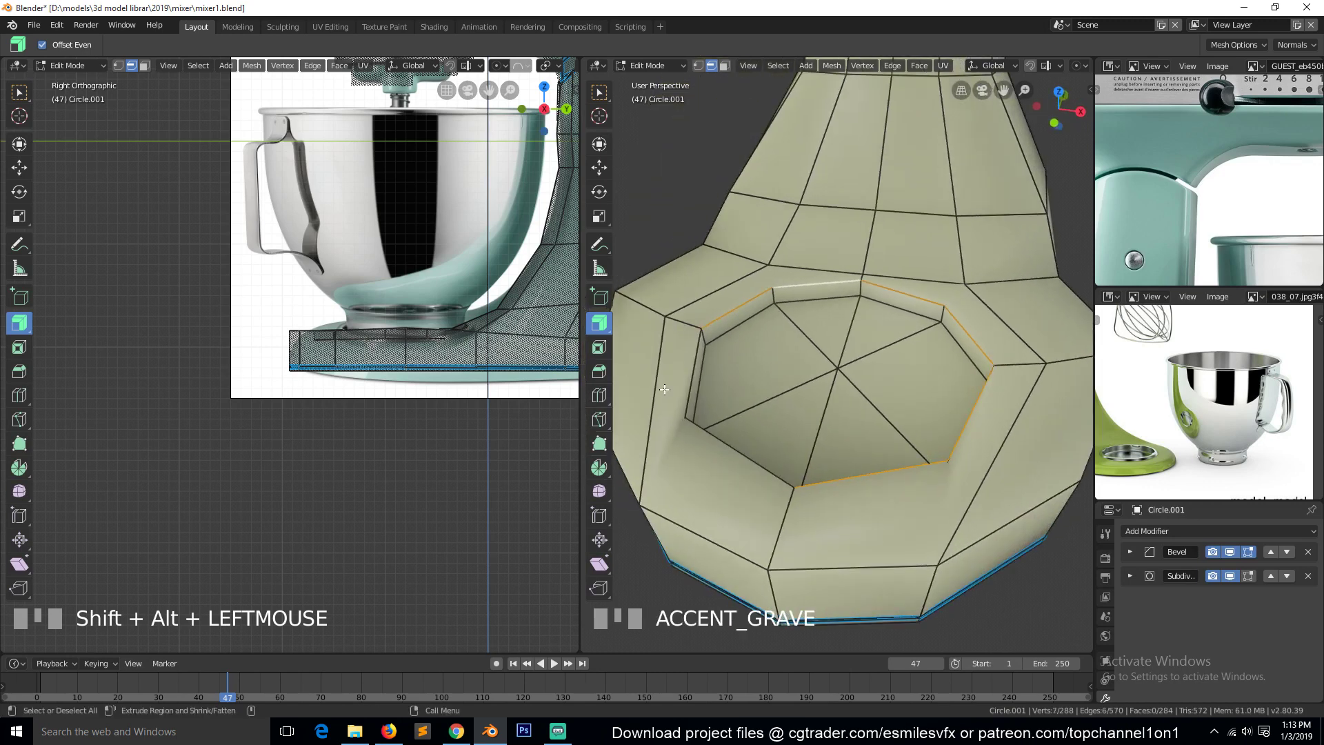
left_click(691, 379, "alt+shift")
key("grave")
middle_click_drag(872, 449, 858, 432)
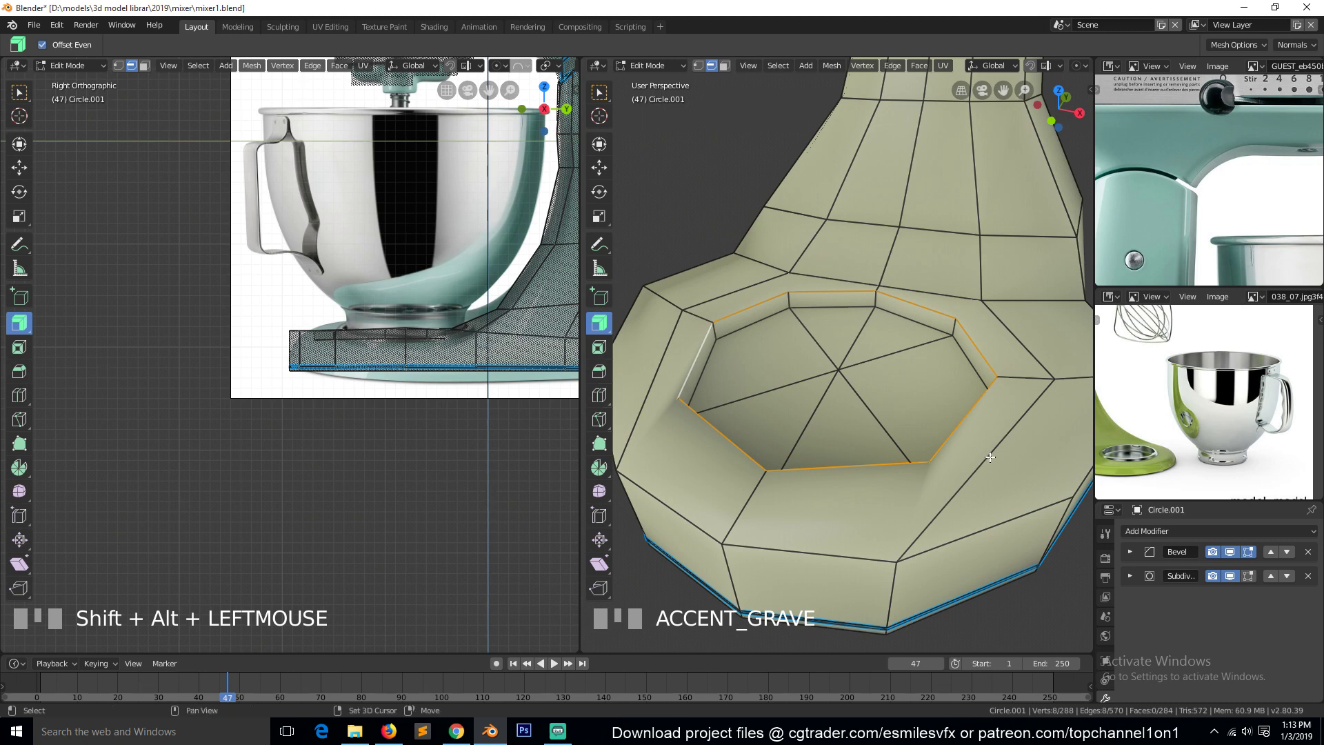
Try duplicating the recess's rim edges in place, then undo the duplication
key("shift+d")
right_click(1180, 455)
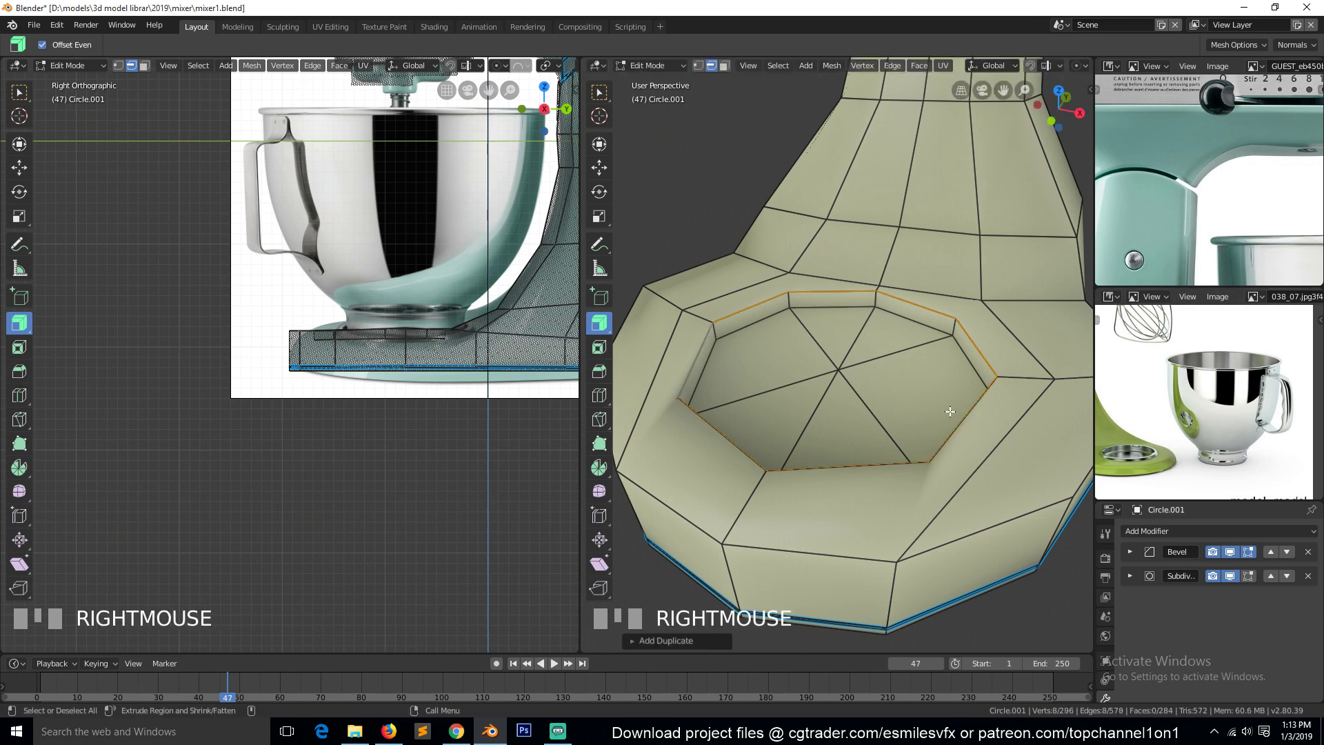
key("ctrl+z")
Select the whole octagonal recess, floor and side walls, by growing the selection outward from the floor's centre vertex
key("1")
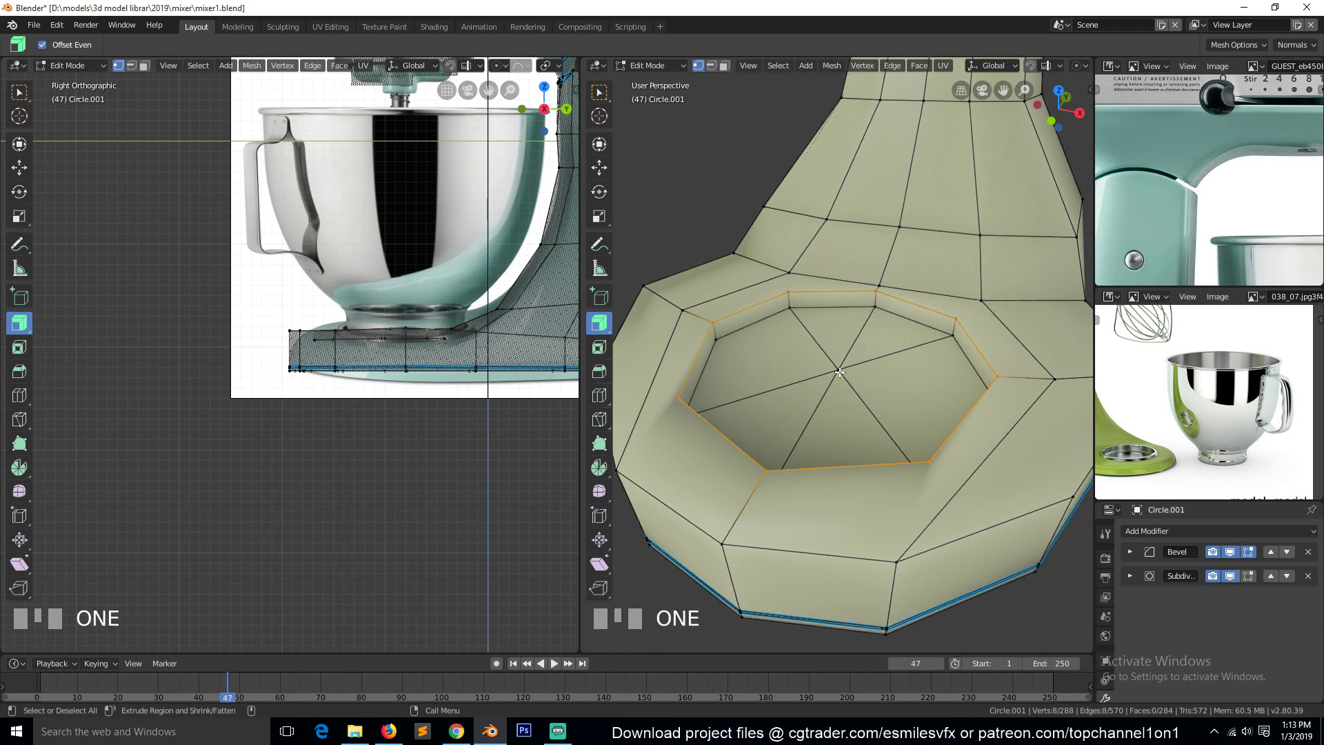
key("g")
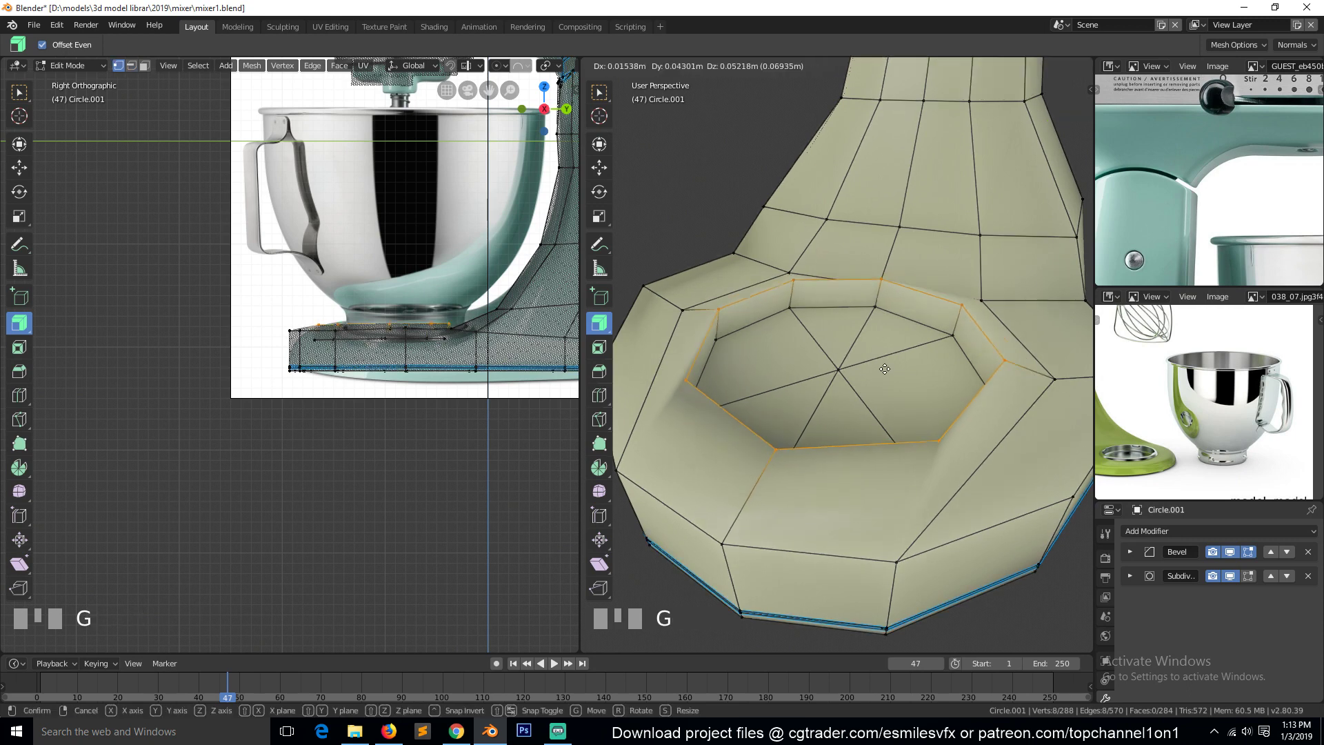
right_click(883, 371)
left_click(835, 367)
key("ctrl+KP_Add")
key("ctrl+KP_Add")
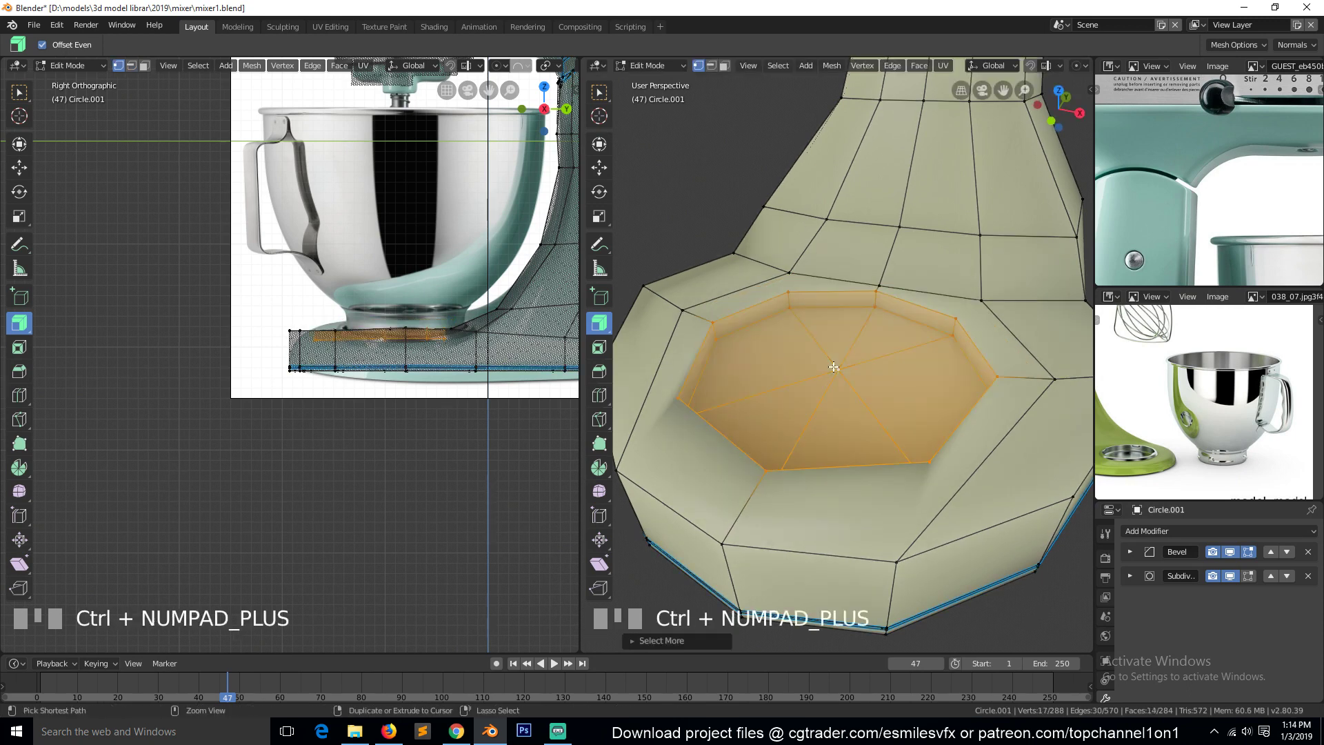
Try duplicating the selected recess faces in place, then undo the duplication
key("shift+d")
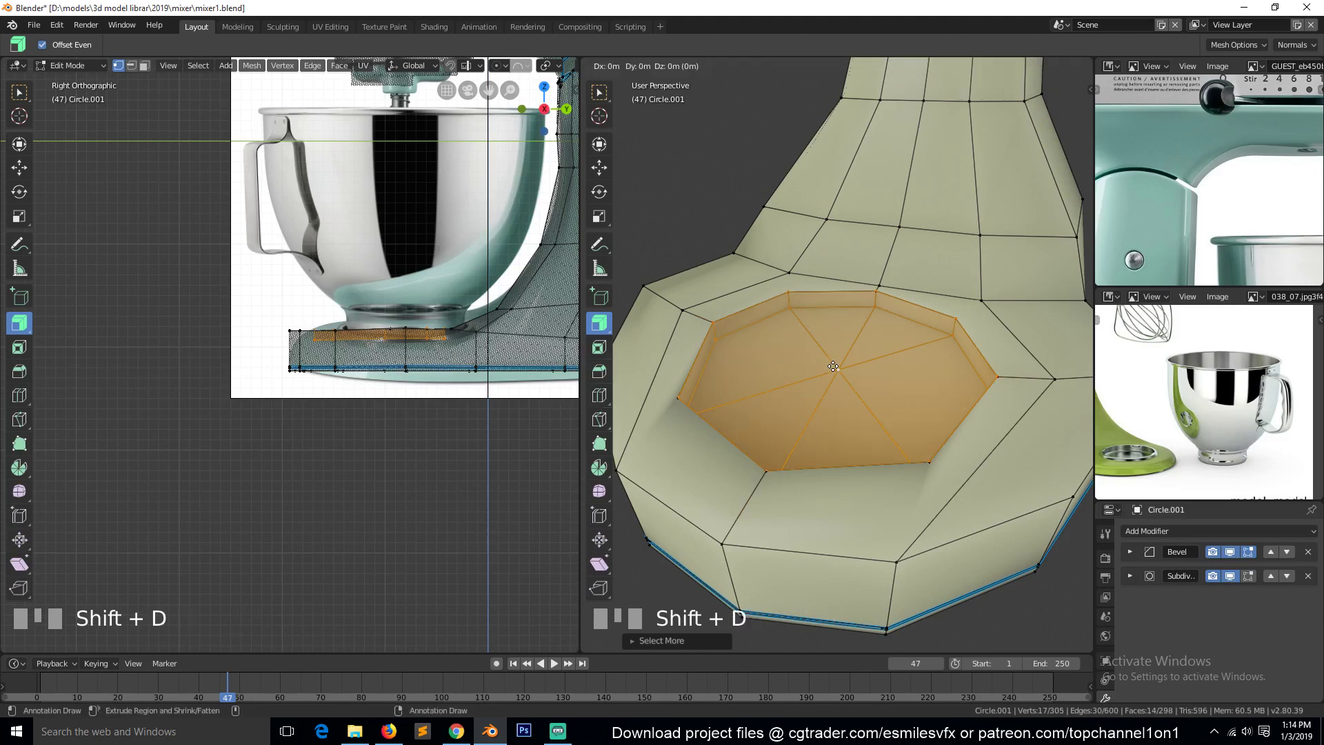
right_click(833, 366)
key("ctrl+z")
Separate the selected recess faces from the stand into their own object and make that dish the active object
key("p")
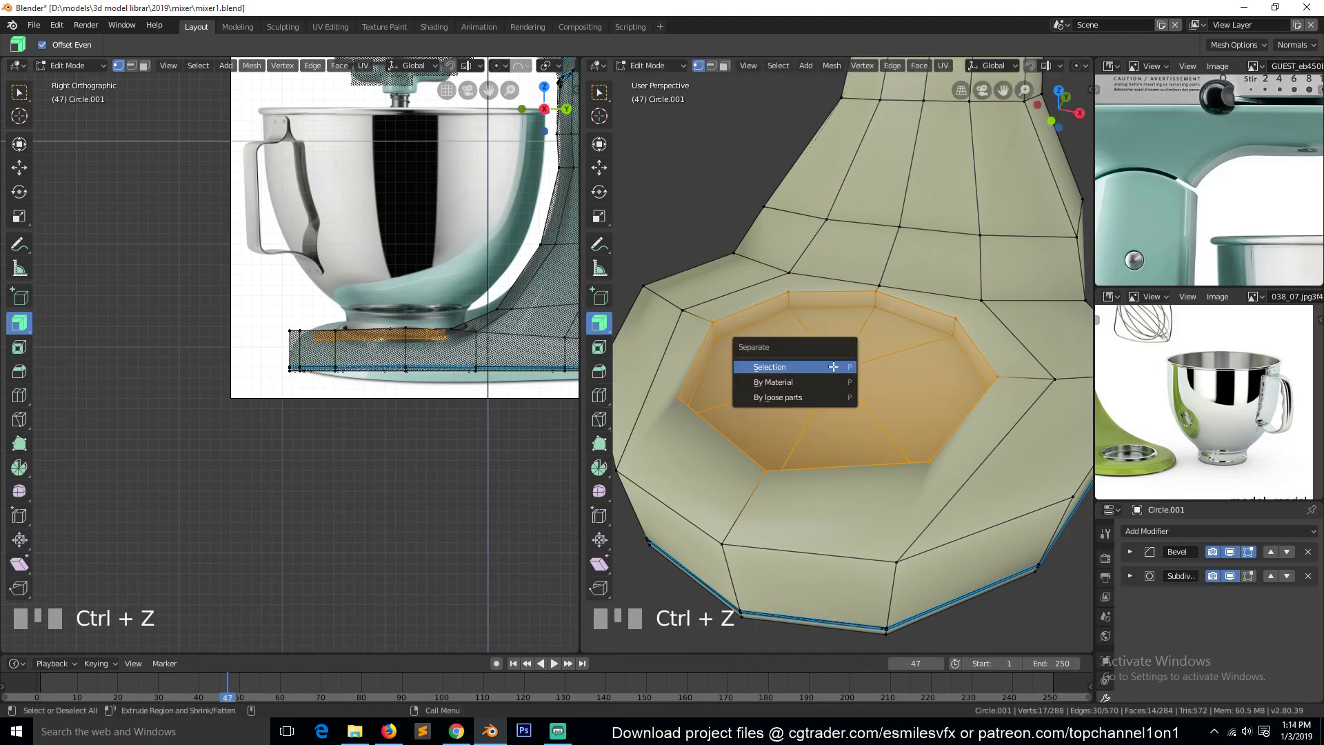
left_click(834, 363)
key("Tab")
key("Tab")
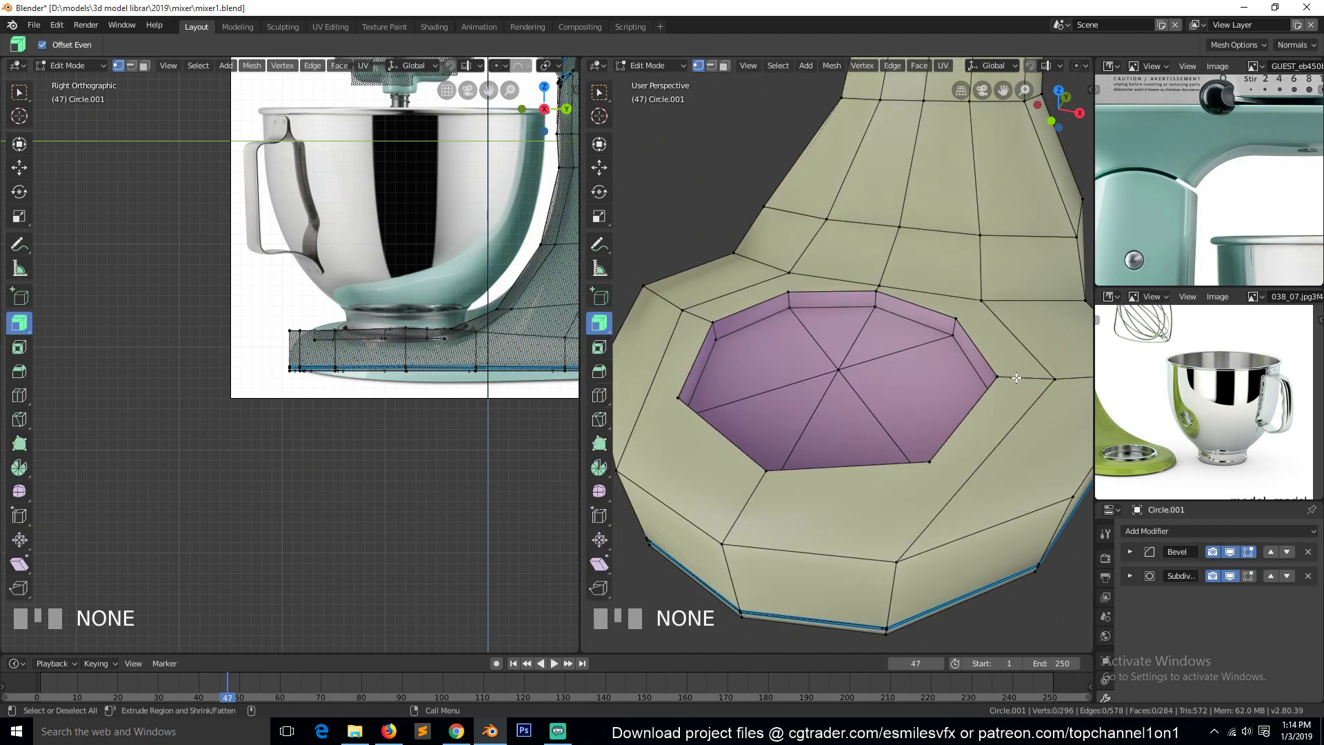
key("Tab")
left_click(914, 400)
left_click(903, 397)
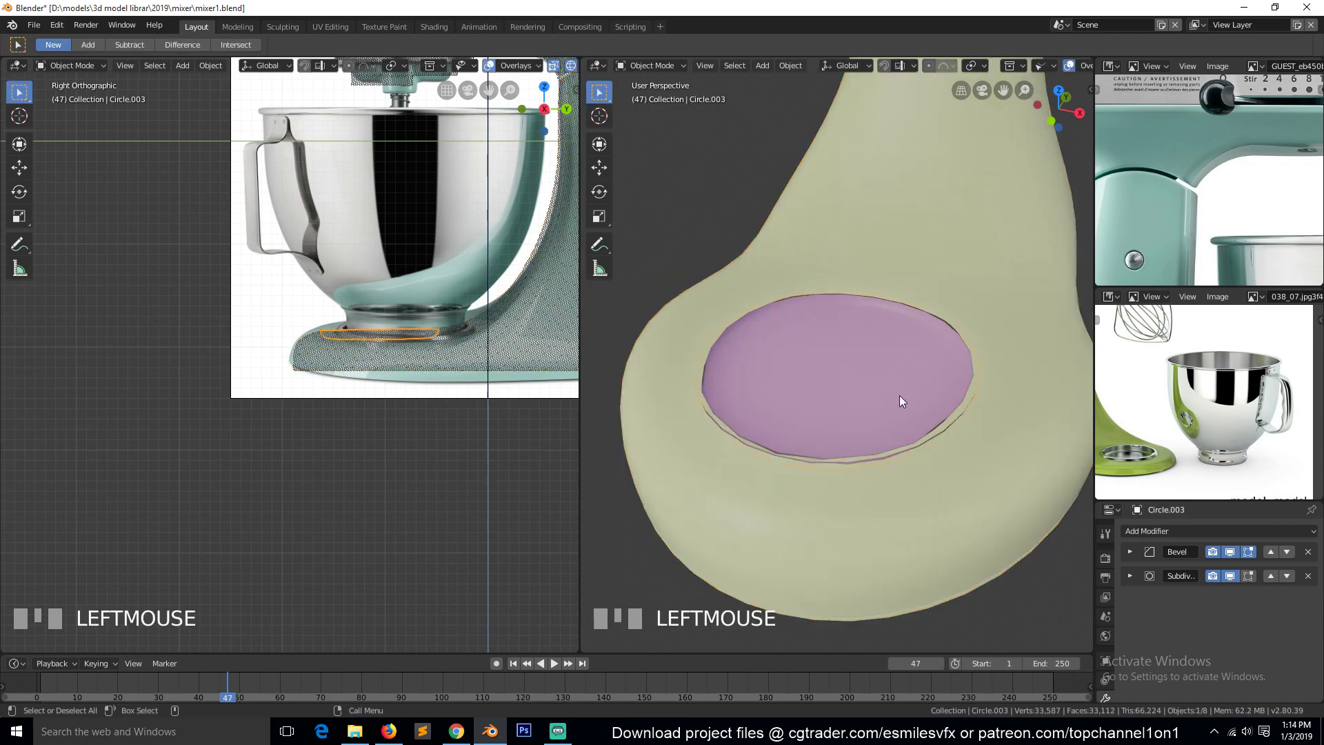
Raise the dish's upper rim edge loop about 0.08 m along global Z
key("Tab")
left_click(988, 386, "alt")
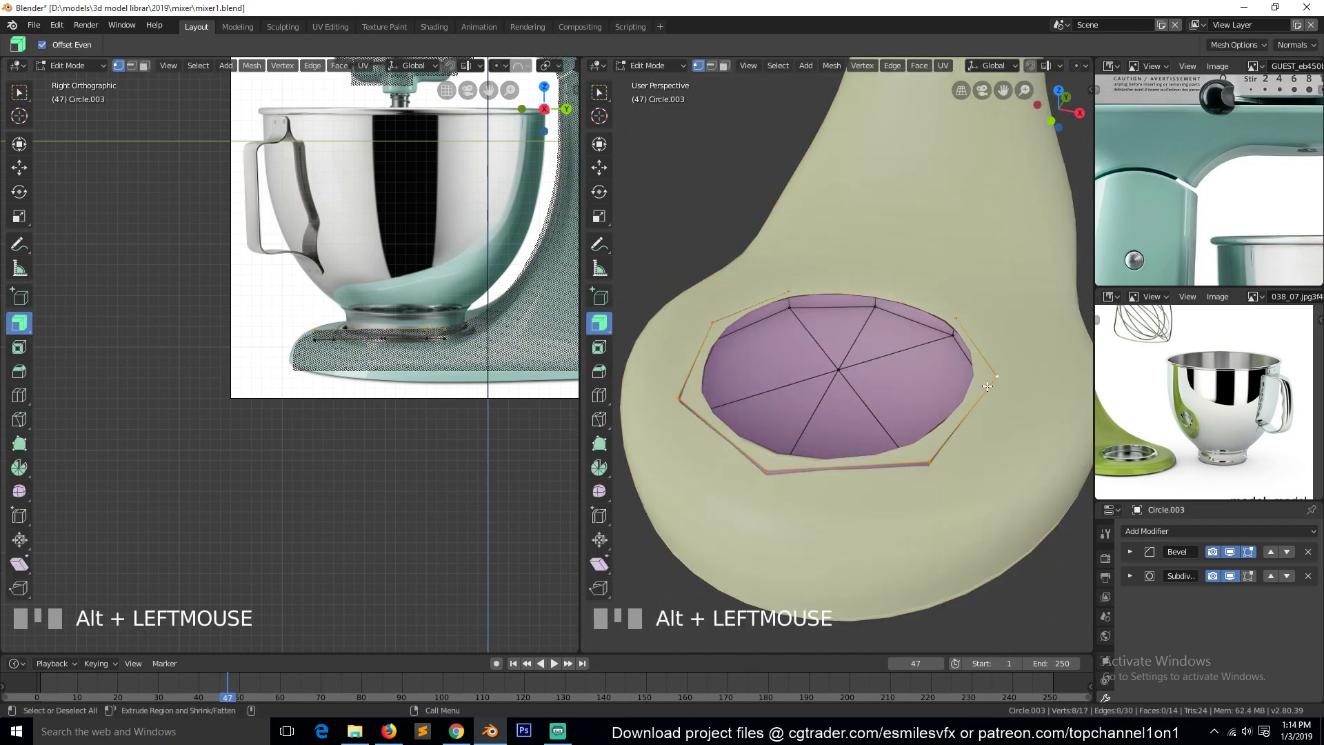
key("g")
key("z")
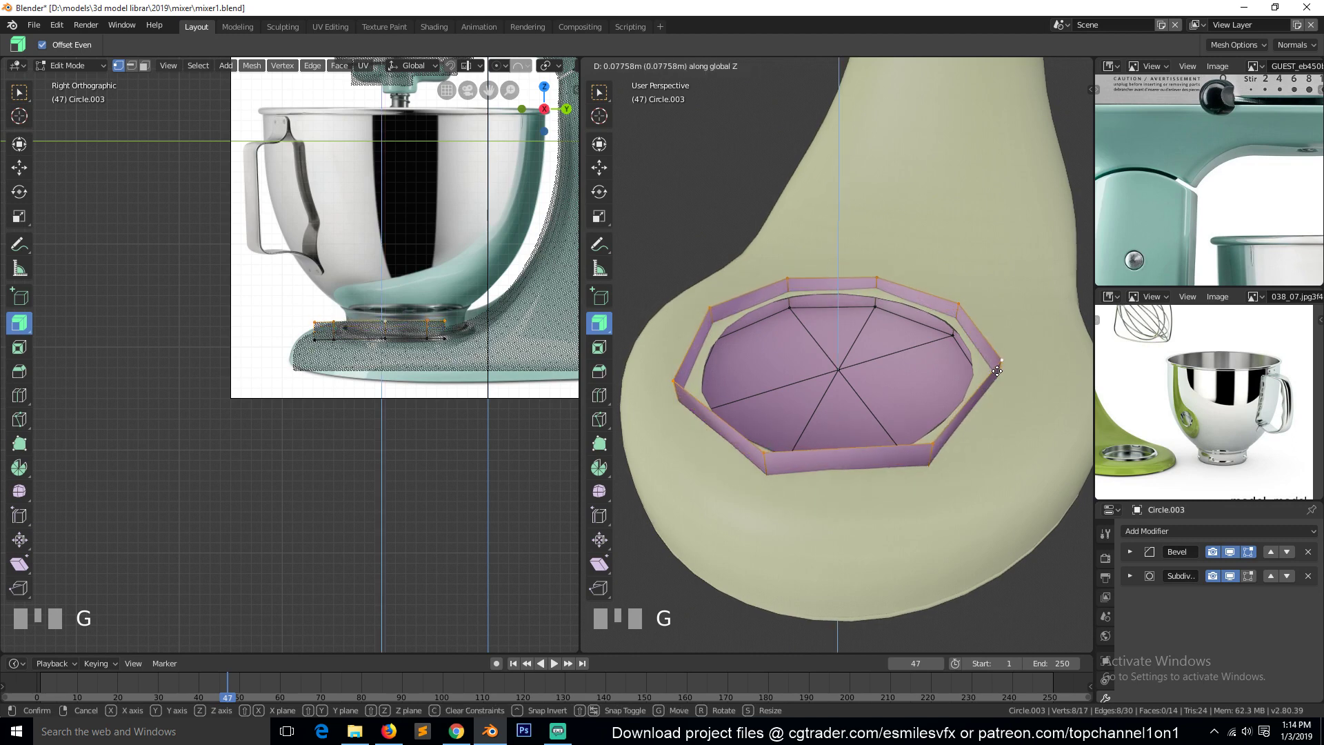
left_click(998, 372)
Extrude the dish's rim outward into a flat lip and extrude the lip's outer edge about 0.05 m down
key("e")
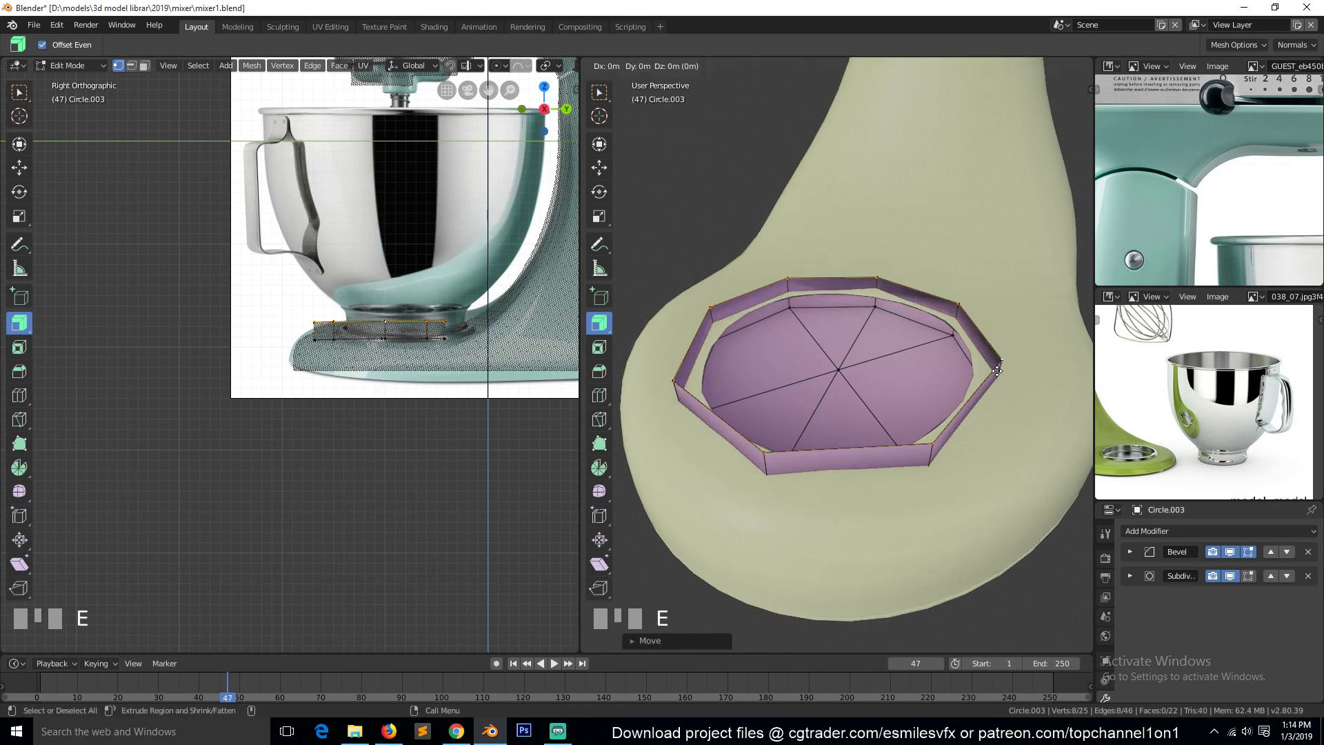
key("s")
left_click(986, 448)
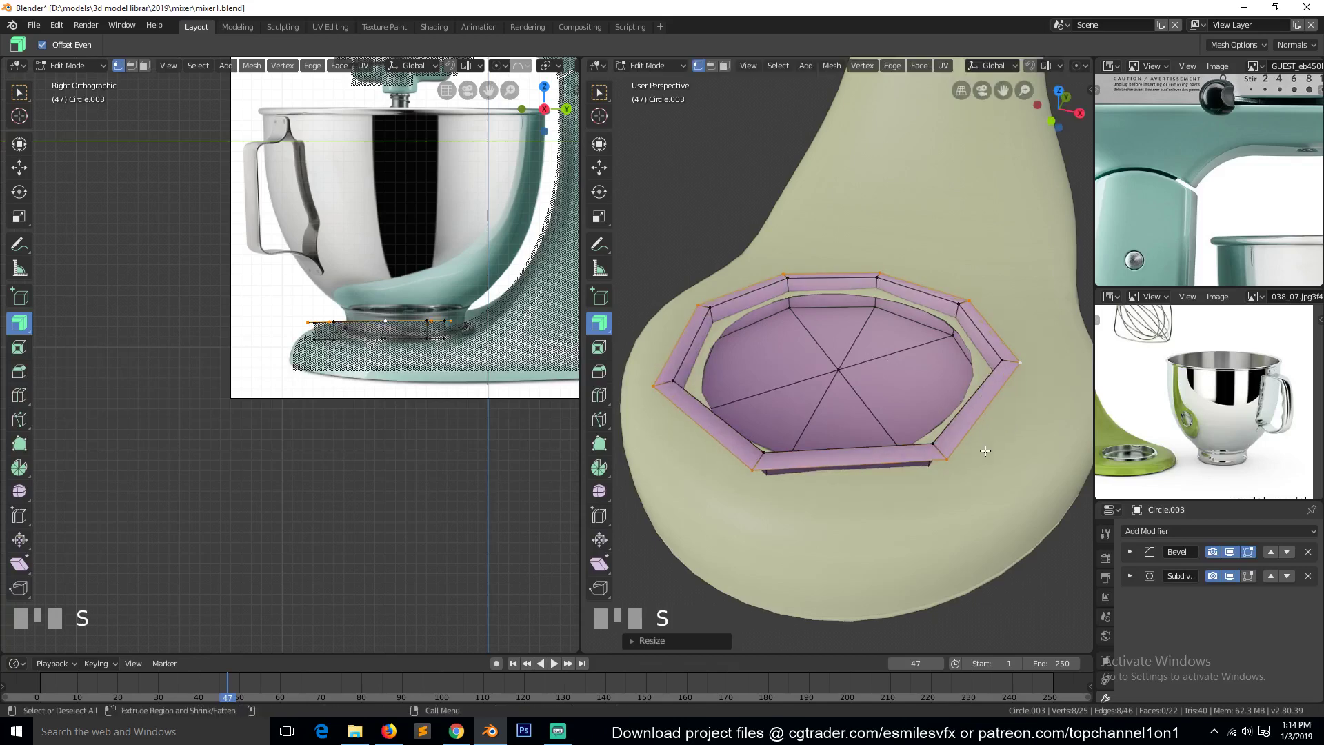
key("e")
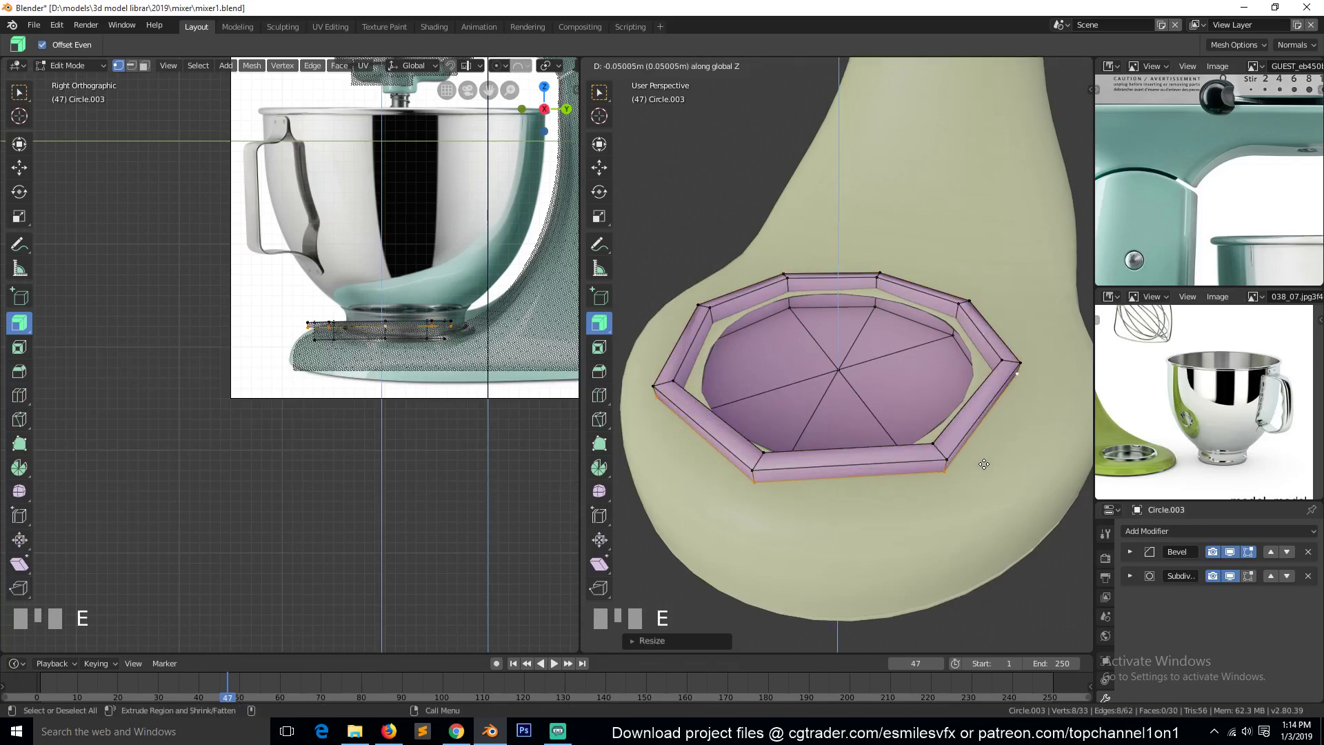
left_click(984, 464)
key("Tab")
key("alt+a")
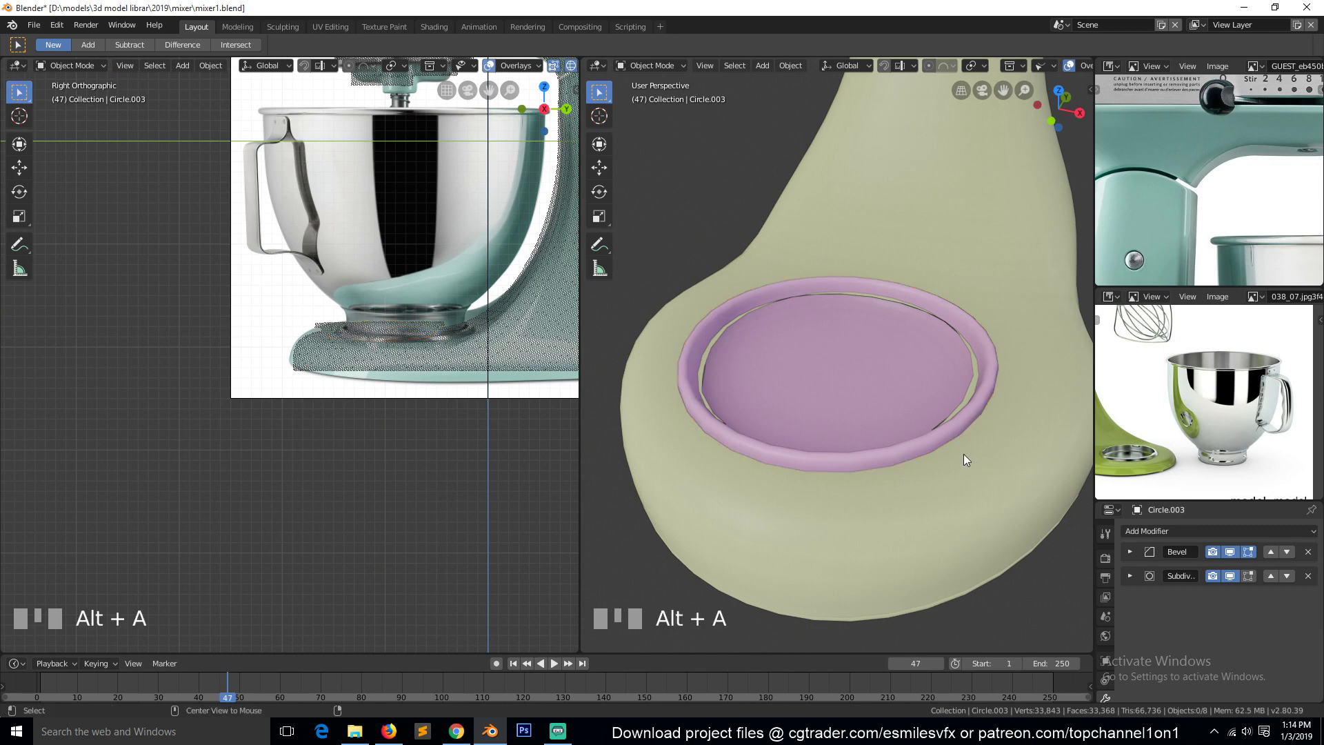
Lower the dish object slightly along global Z so its lip sits closer to the stand's foot
middle_click_drag(963, 454, 830, 402)
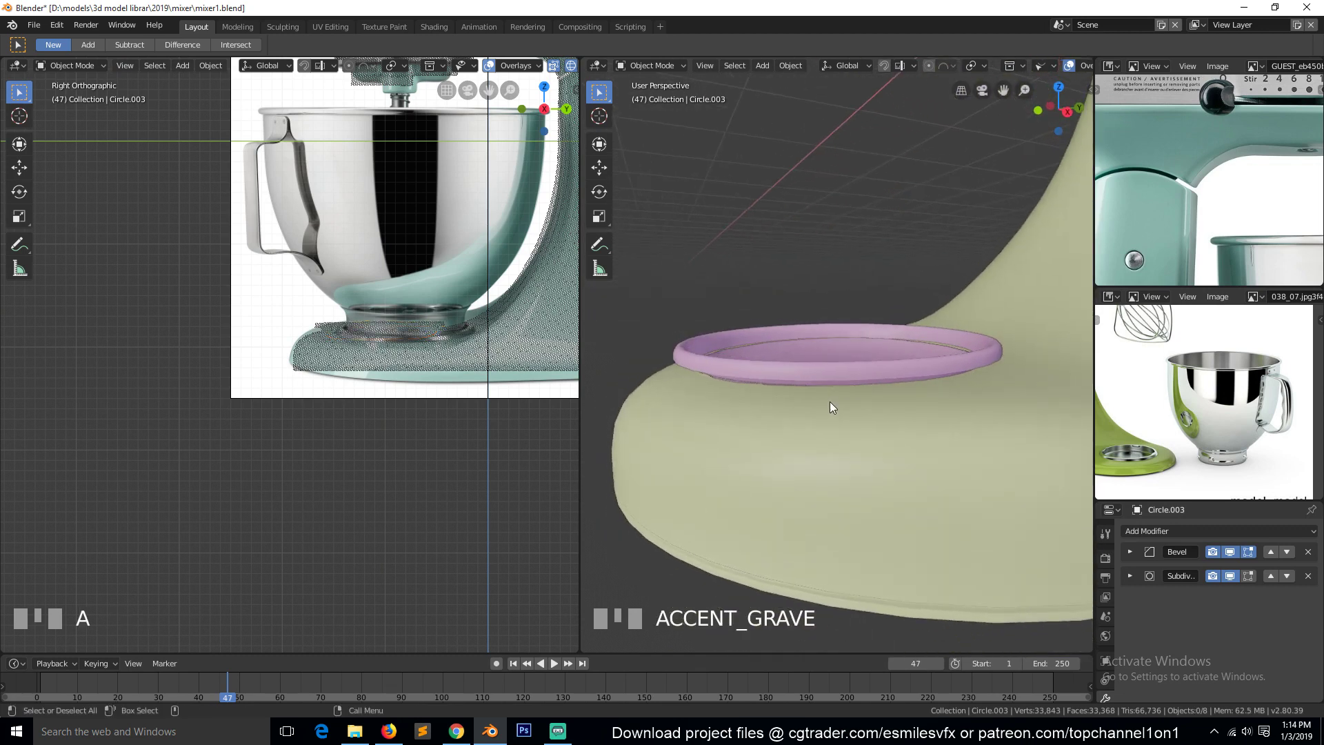
left_click(808, 361)
key("g")
key("z")
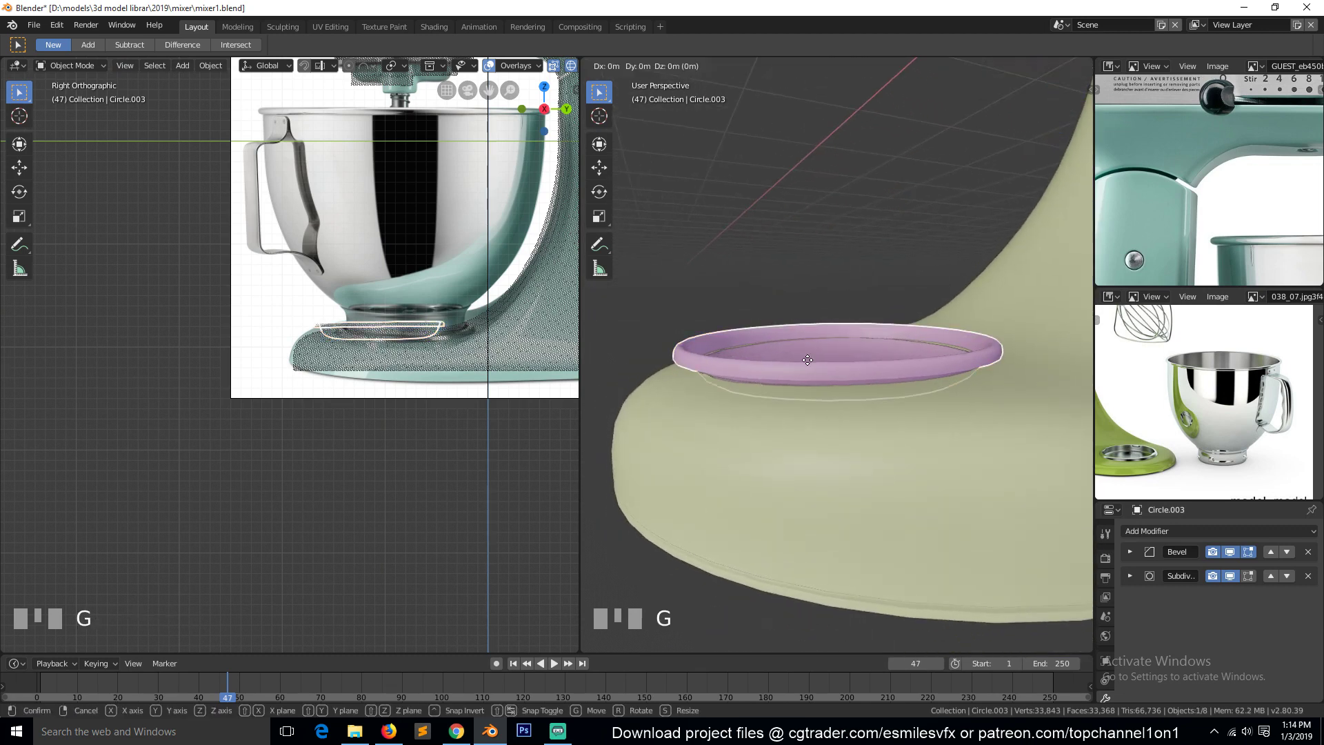
left_click(812, 378)
key("grave")
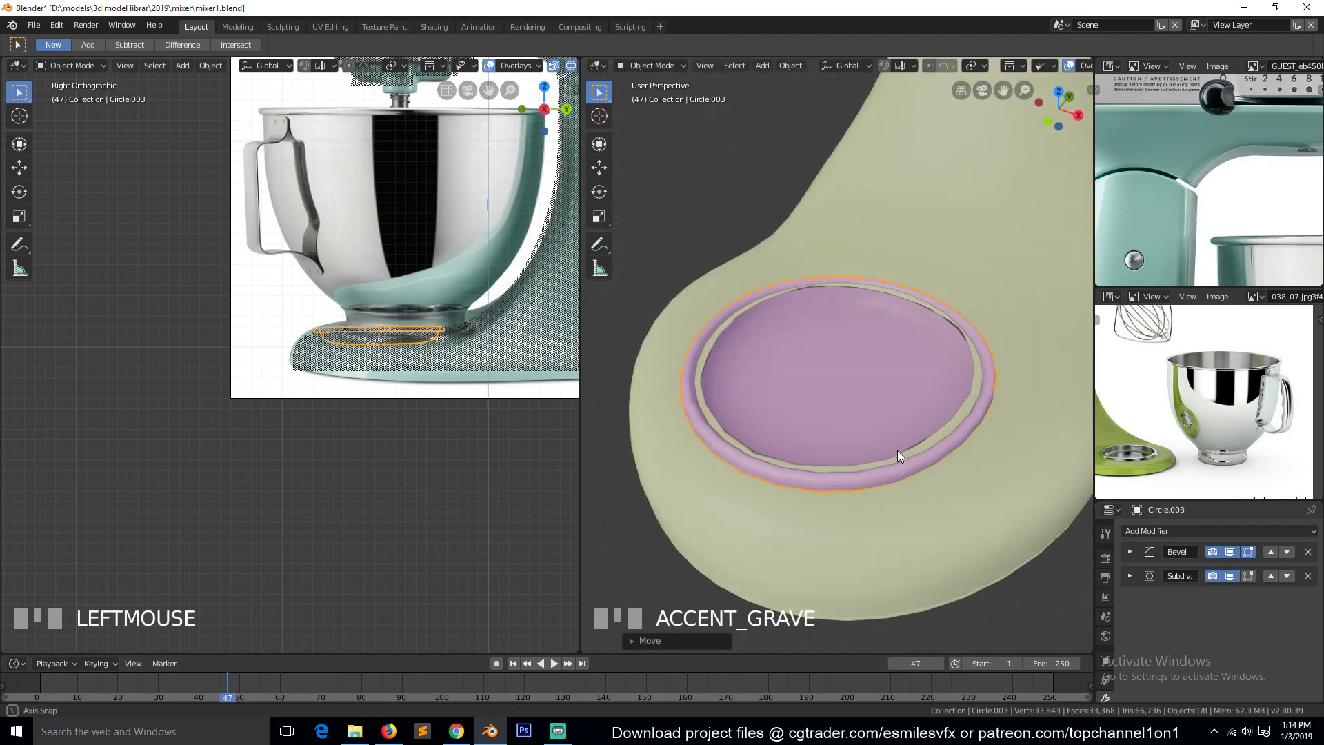
Add two supporting edge loops around the dish's inner wall to sharpen its smoothed shape
left_click(995, 429)
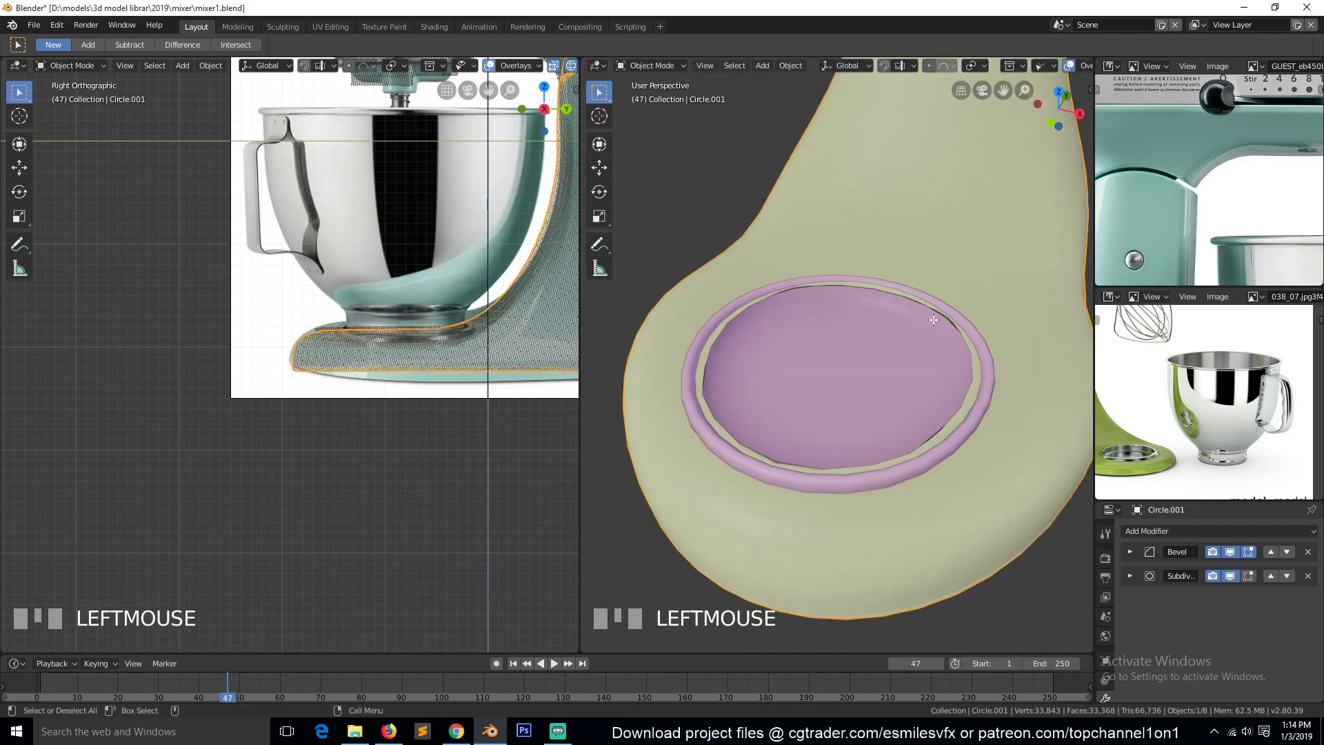
key("Tab")
key("Tab")
left_click(966, 355)
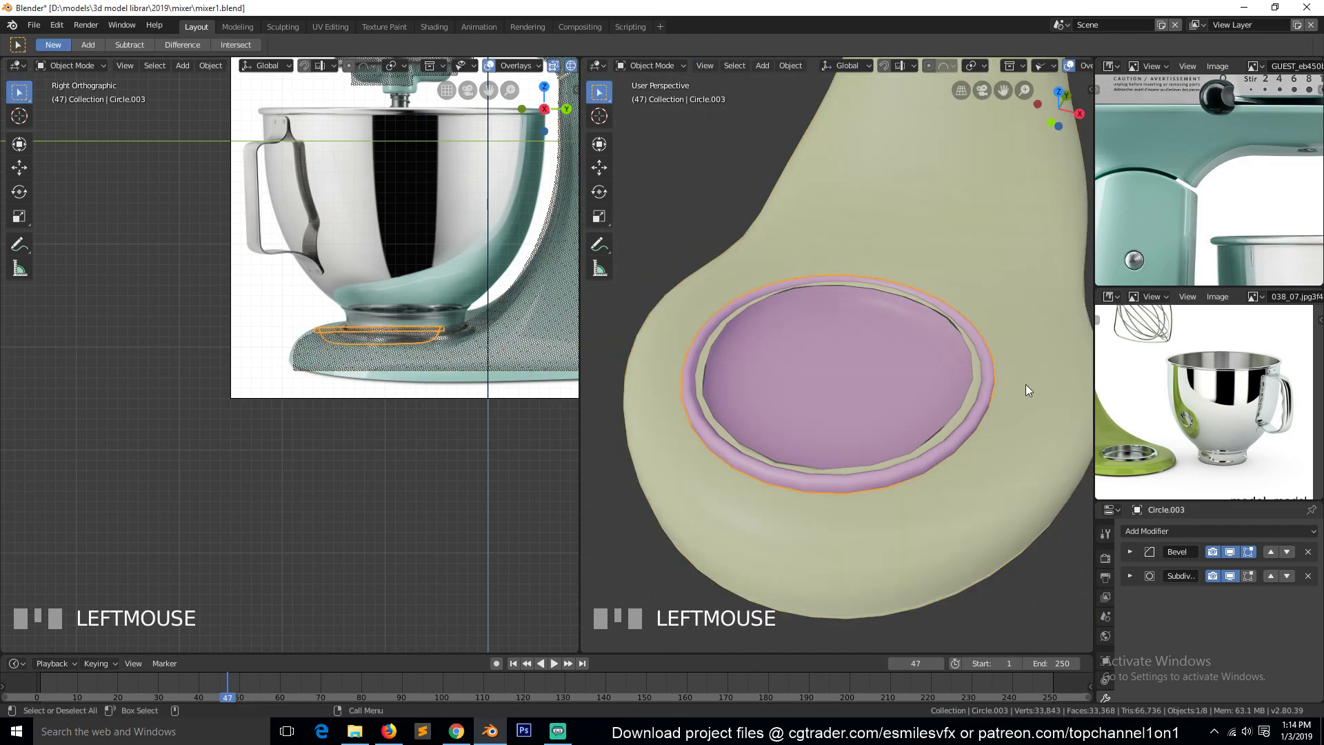
key("Tab")
key("ctrl+r")
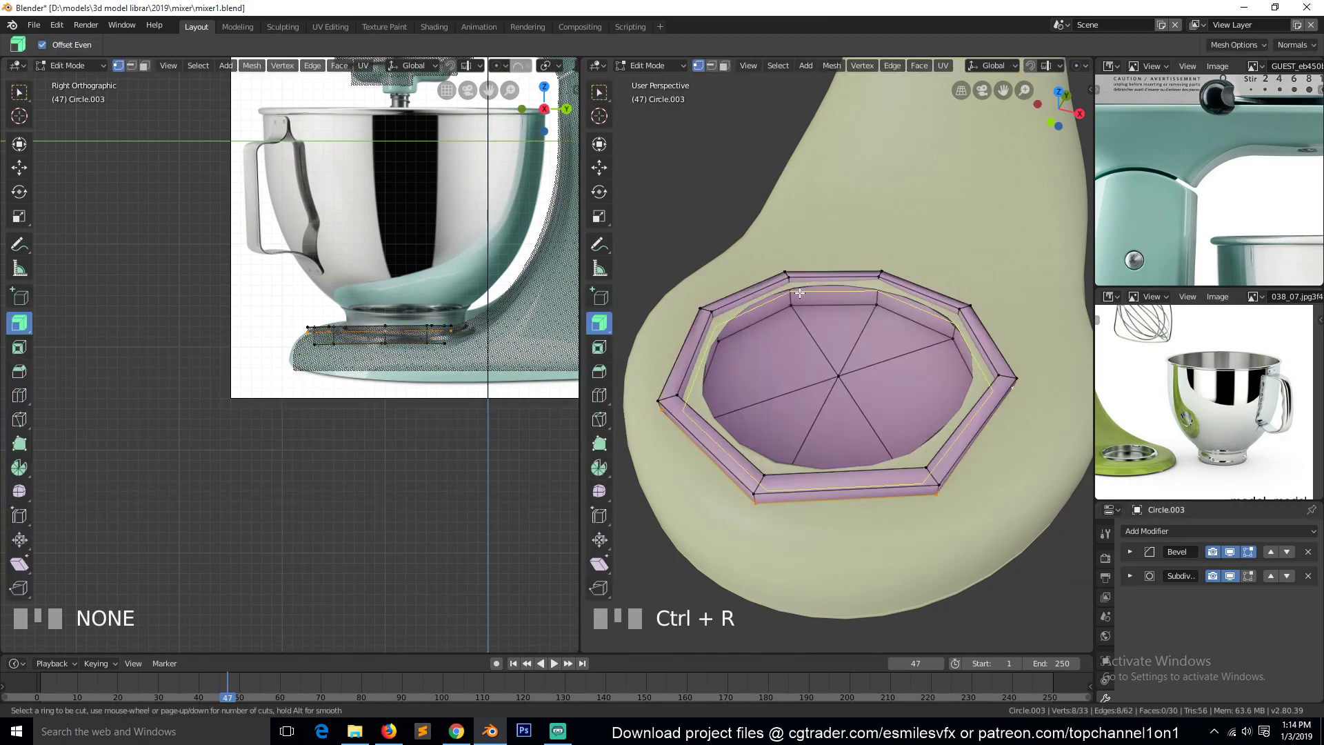
left_click(790, 290)
left_click(789, 289)
key("ctrl+r")
left_click(790, 289)
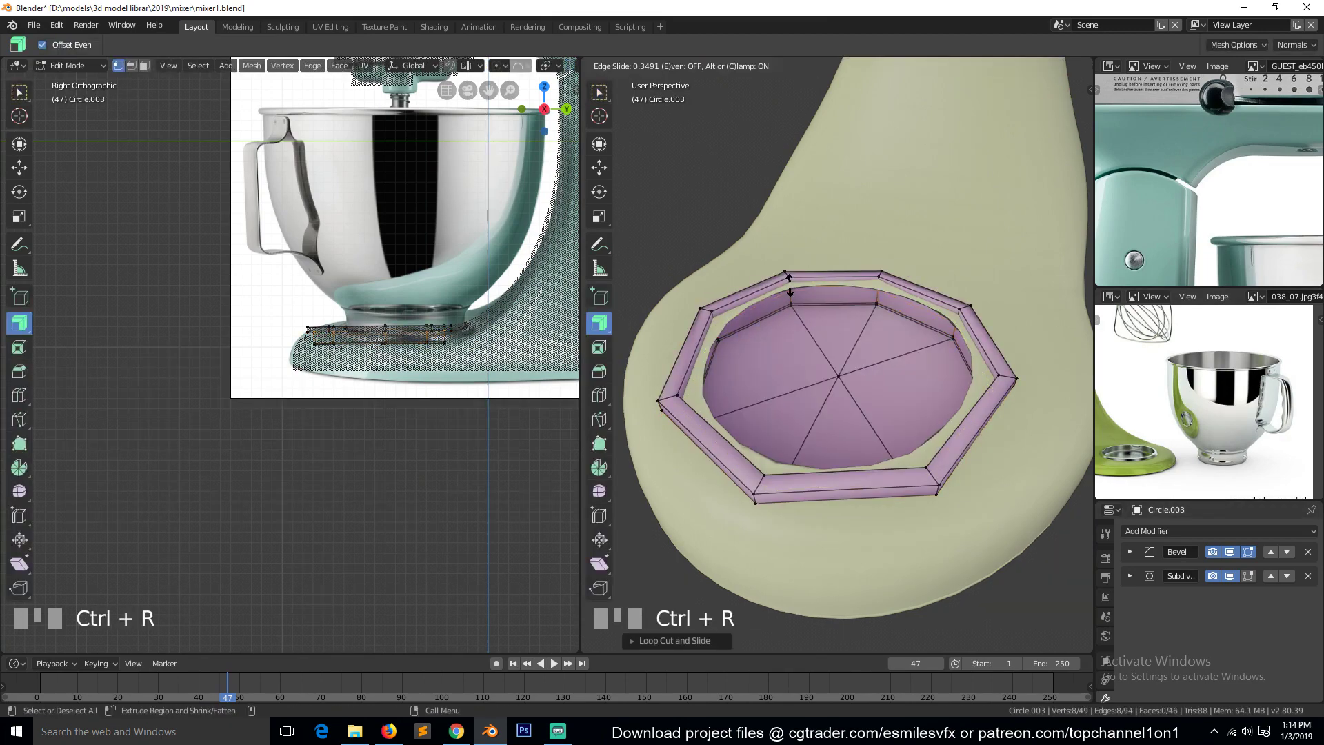
left_click(793, 281)
key("Tab")
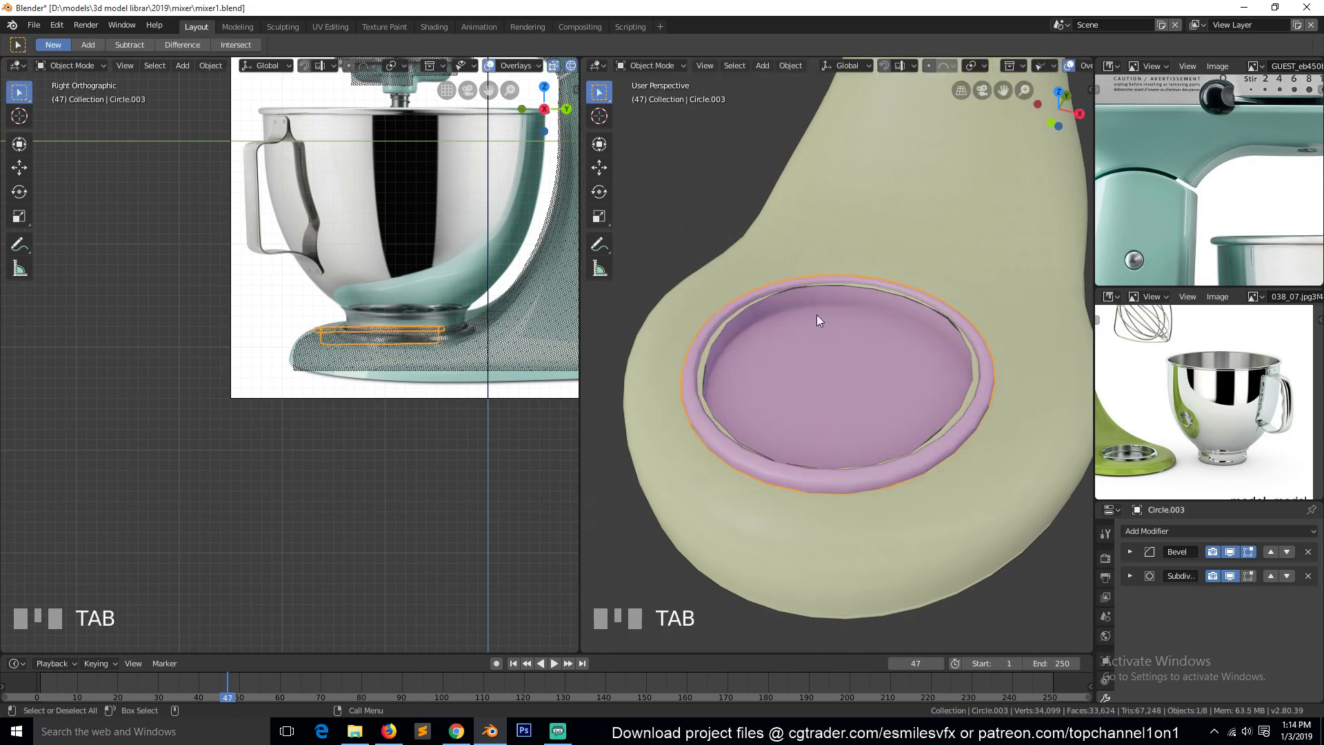
Save the mixer1.blend file
key("grave")
middle_click_drag(900, 403, 954, 387)
key("ctrl+s")
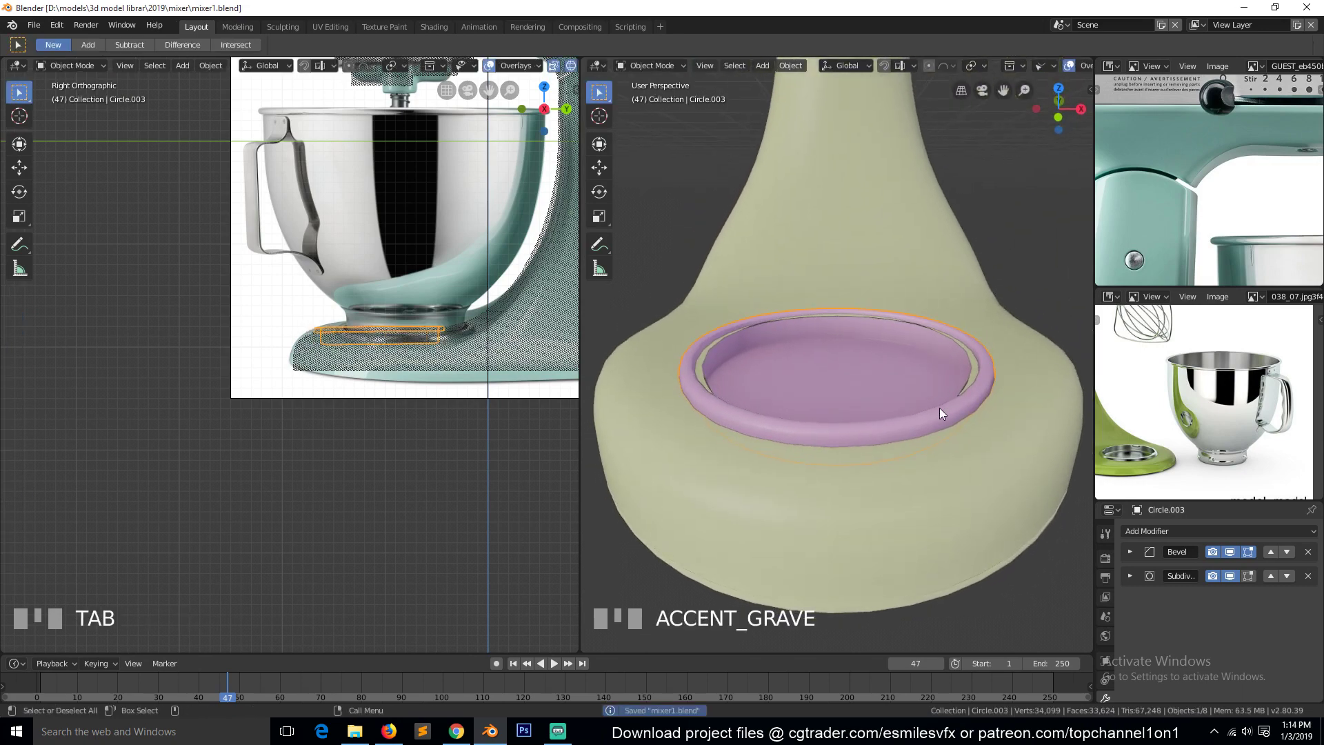
Edit the stand's mesh and select the edge loop around the bowl-seat opening in its foot
key("alt+a")
key("grave")
middle_click_drag(933, 440, 874, 477)
left_click(953, 495)
key("Tab")
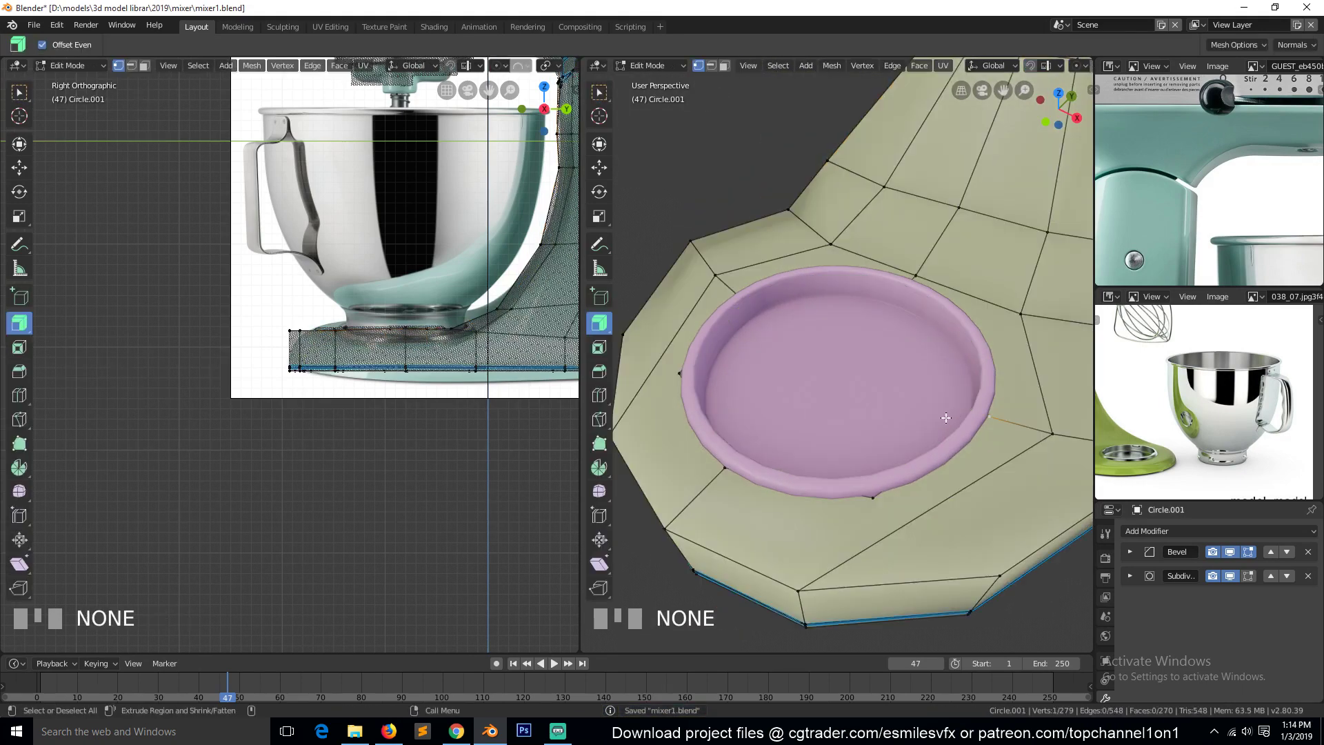
left_click(874, 507, "alt")
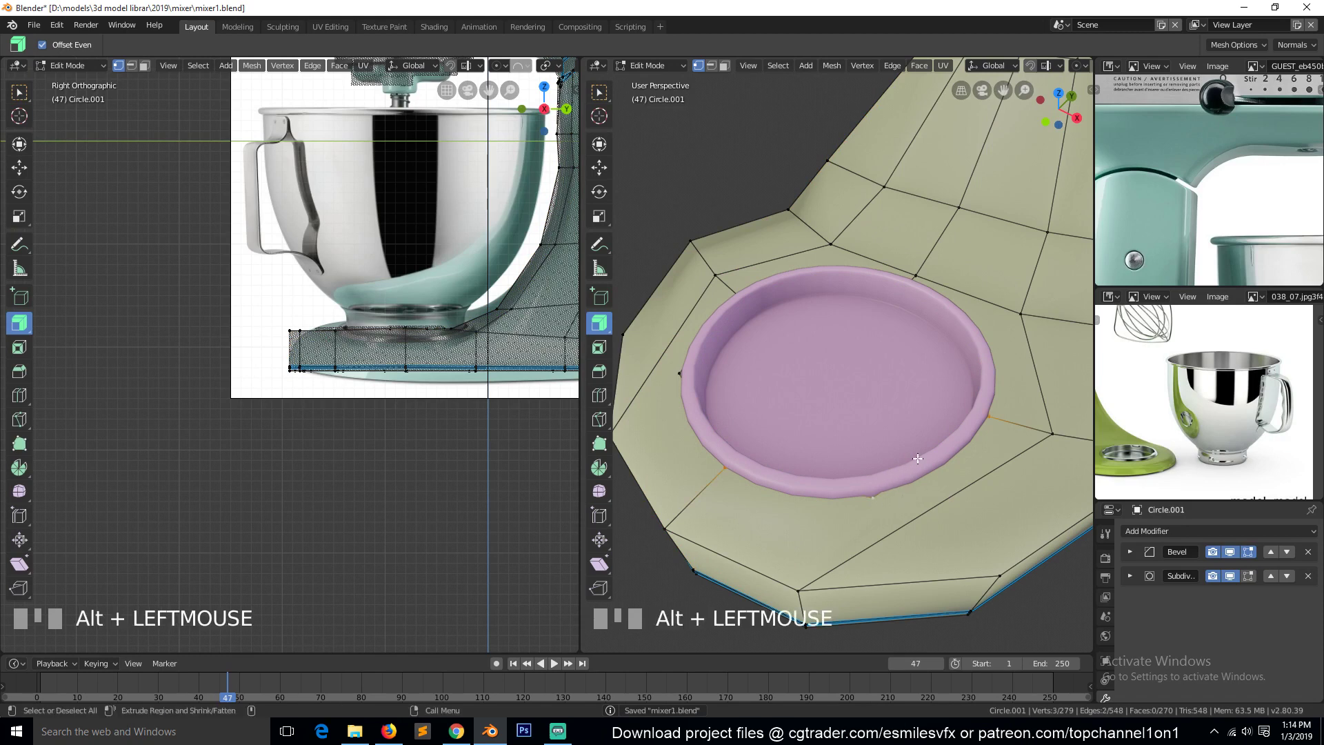
key("Tab")
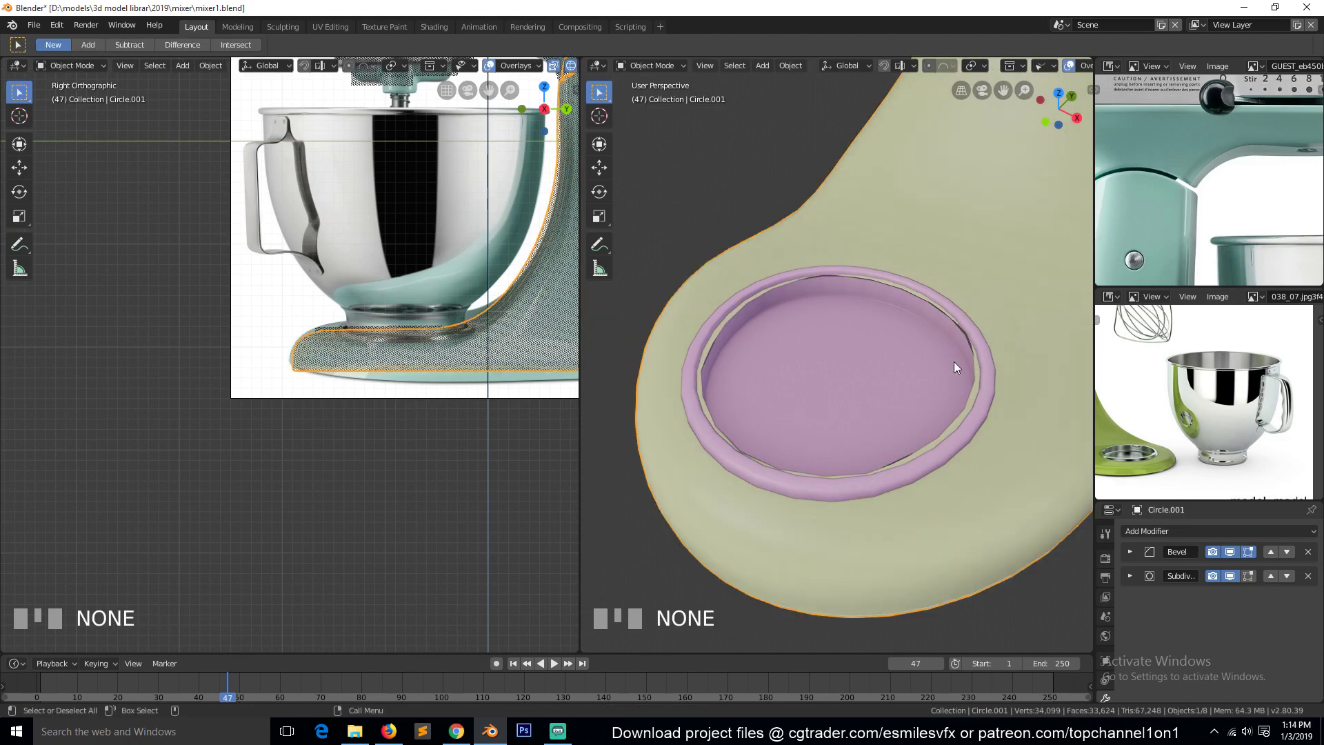
left_click(991, 382)
left_click(1027, 443)
key("Tab")
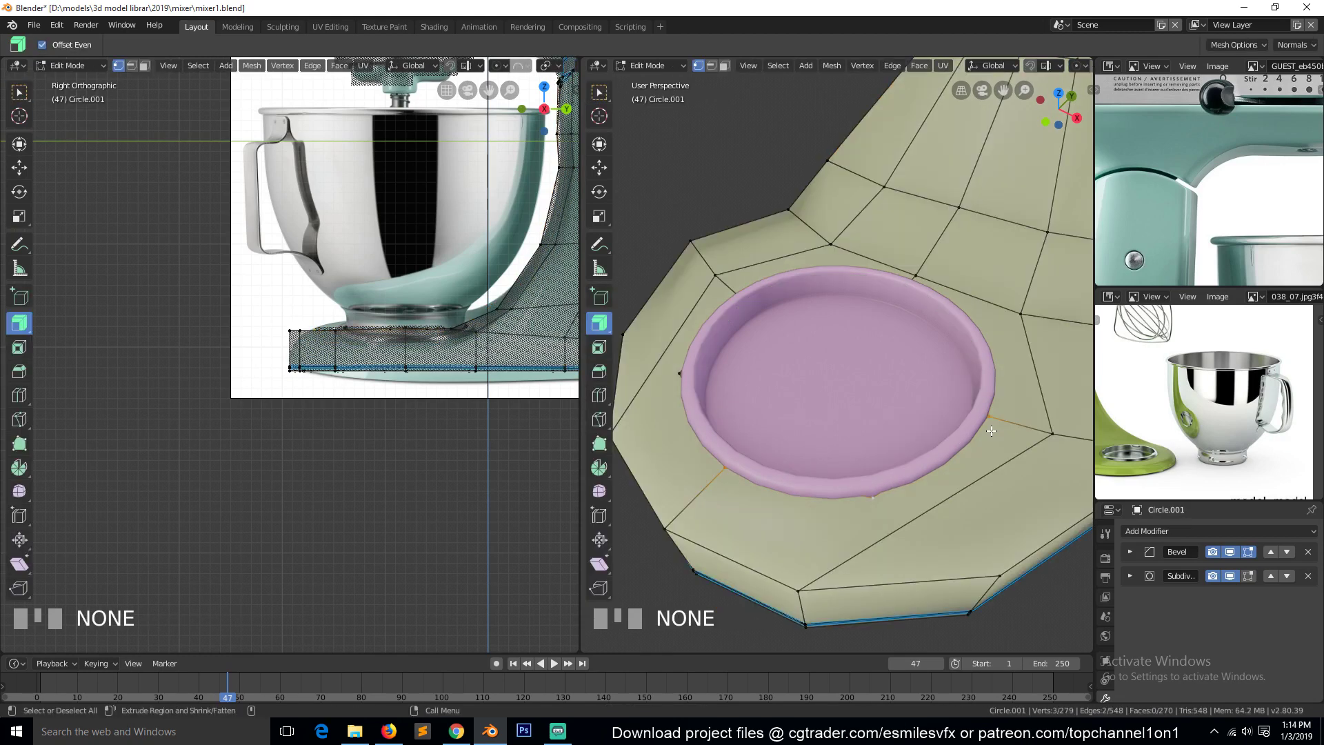
left_click(961, 463, "alt")
Extrude the opening's edge loop in place and scale the new loop slightly inward
key("e")
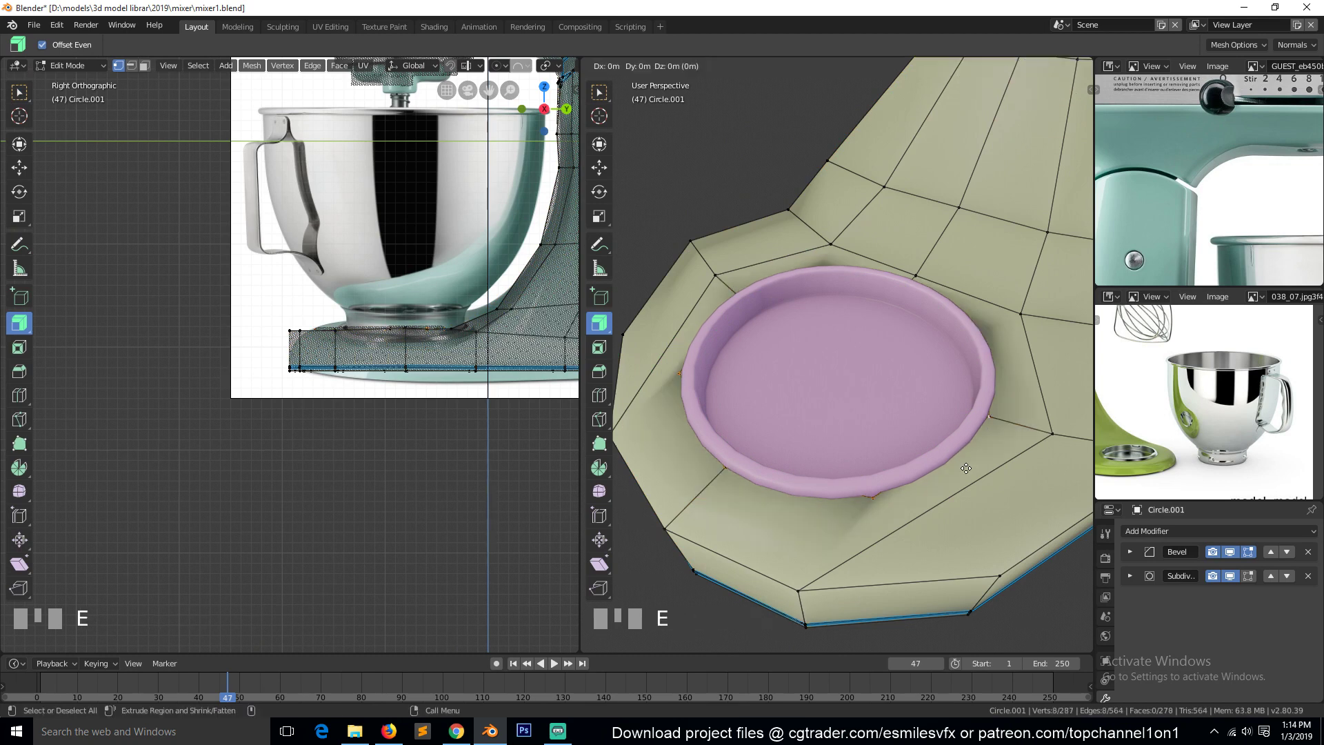
right_click(966, 467)
key("s")
left_click(962, 461)
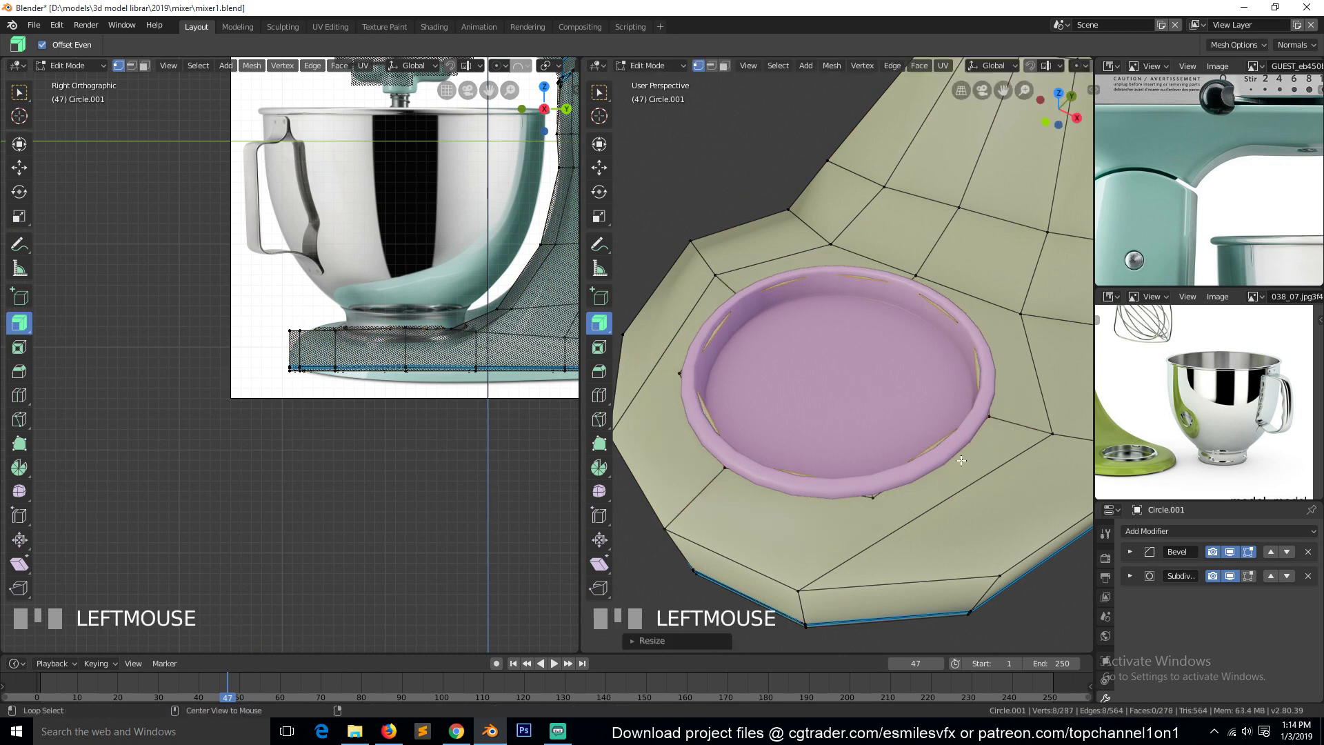
Select parts of the inner and outer edge loops around the opening and try scaling them up
left_click(970, 437, "alt")
left_click(967, 464, "alt+shift")
key("s")
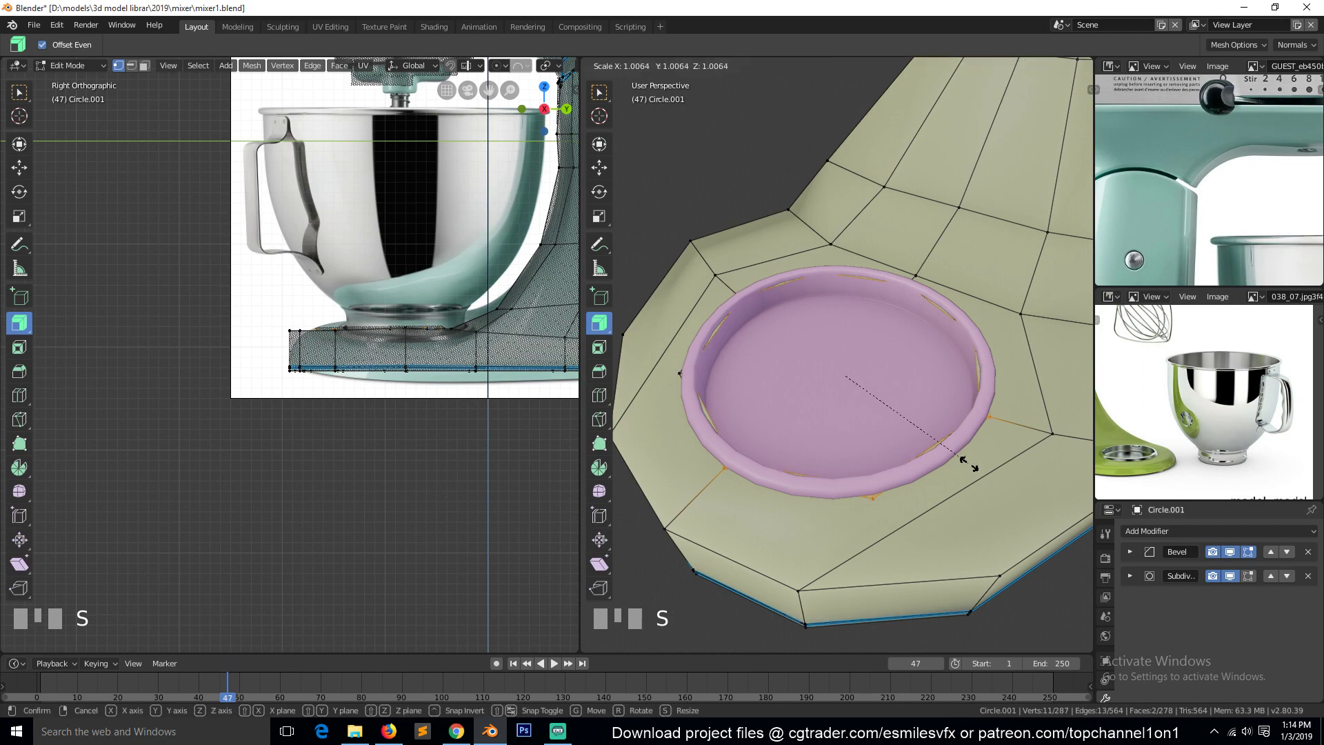
right_click(966, 464)
Hide the dish object to expose the opening in the stand's foot
key("Tab")
left_click(888, 401)
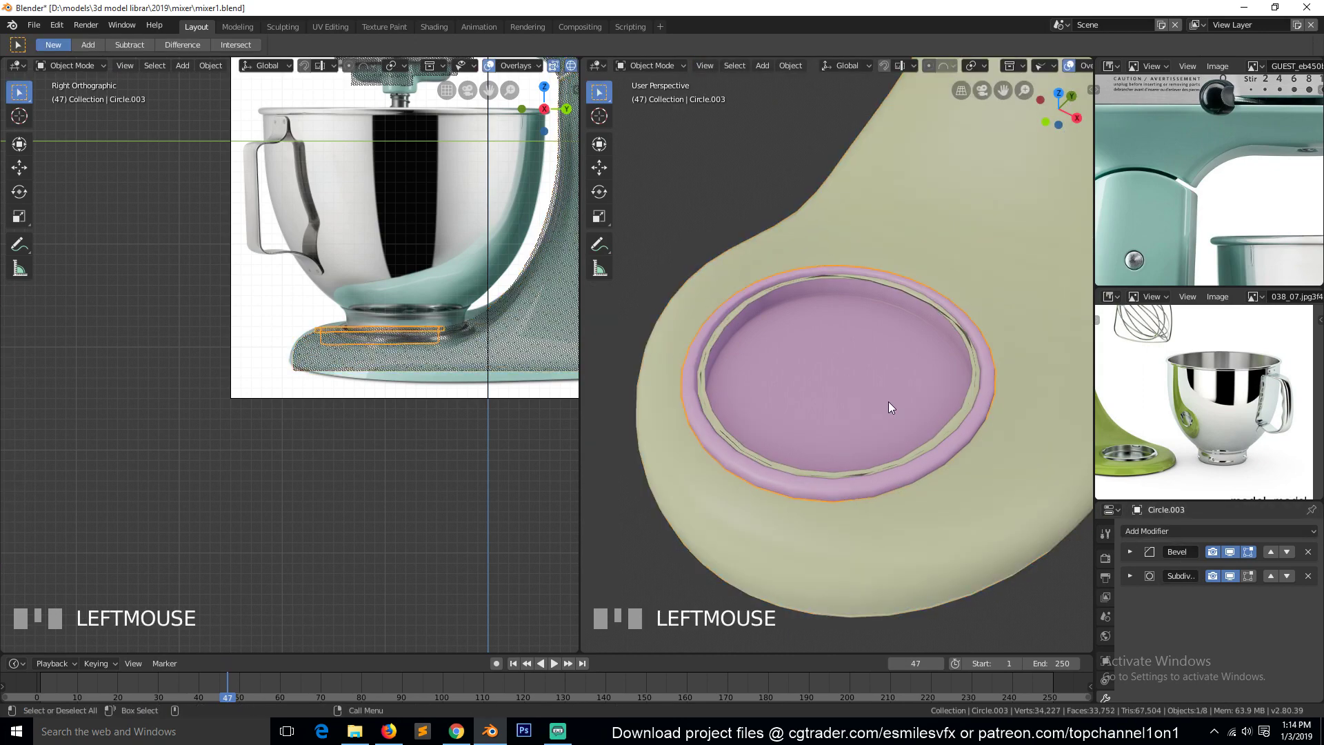
key("h")
Add the missing vertices to the selected ring around the stand's opening and scale the full ring to about 1.03
left_click(984, 378)
key("Tab")
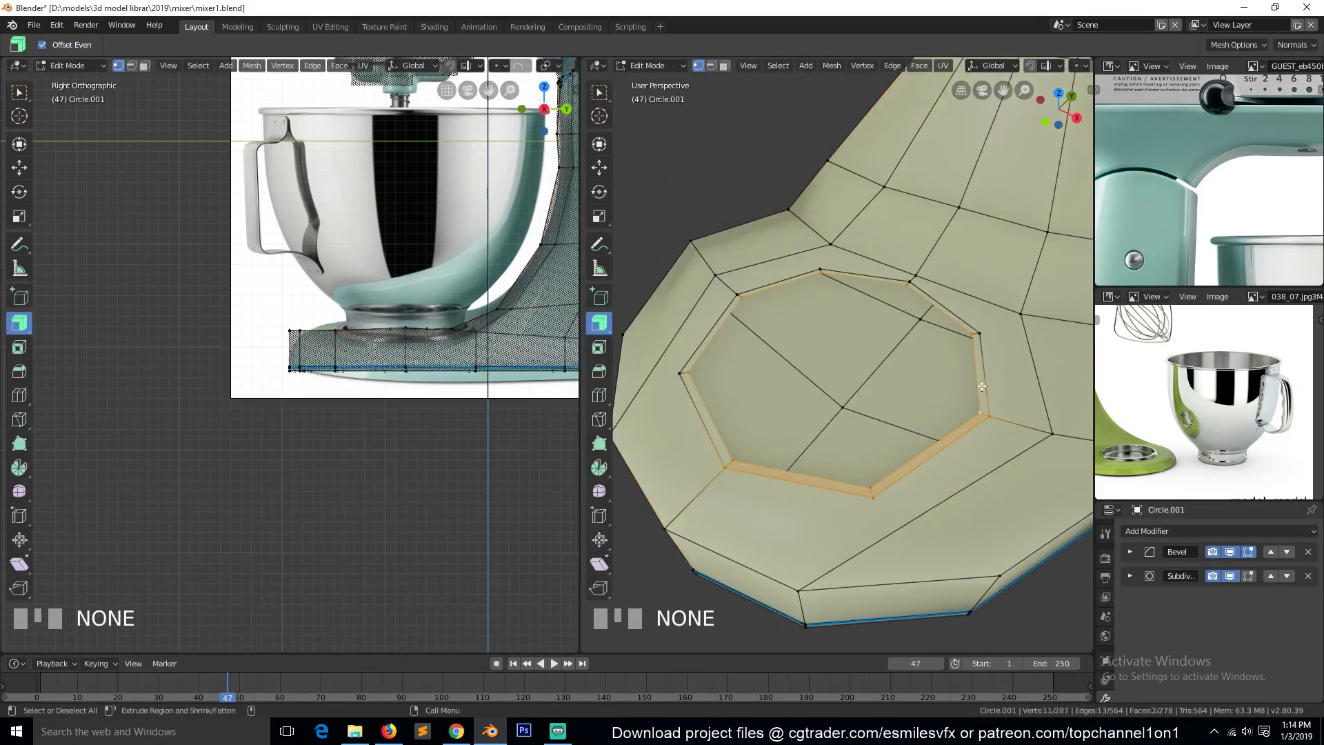
left_click(705, 333, "alt+shift")
key("s")
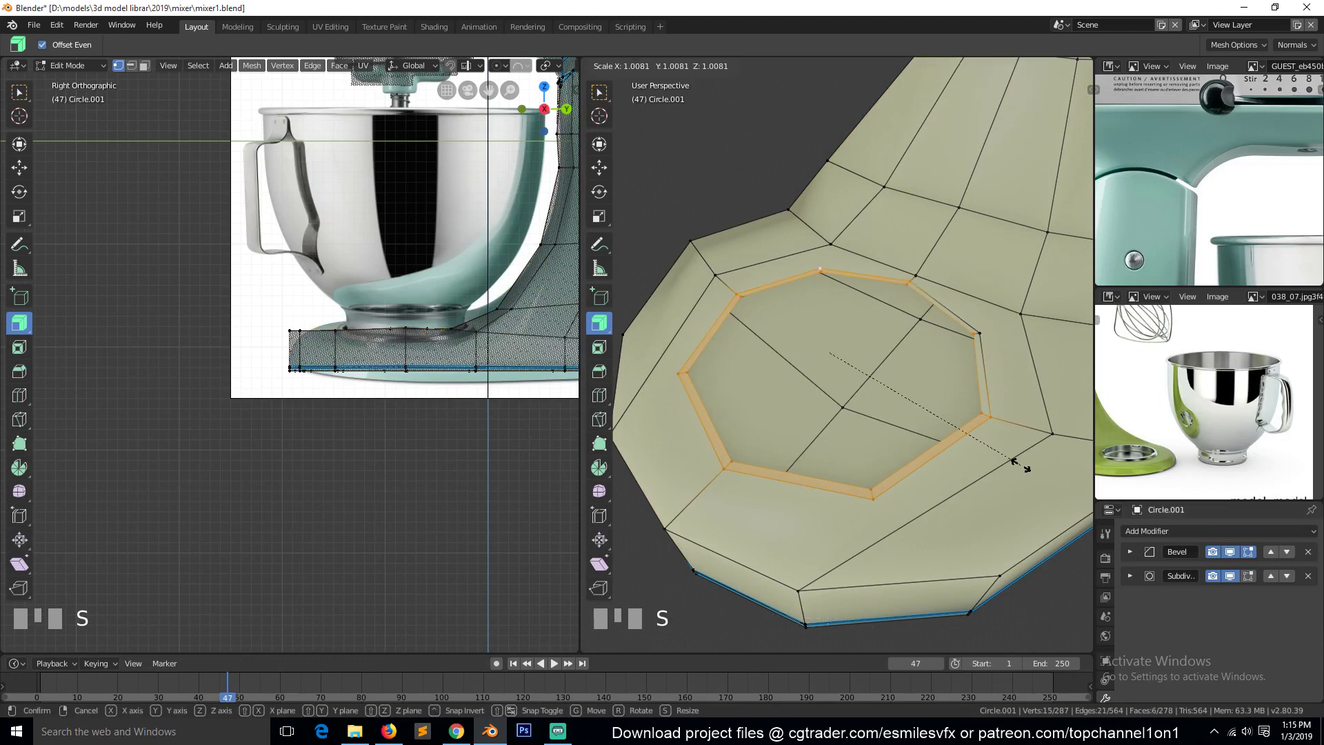
right_click(1000, 371)
left_click(979, 333, "shift")
key("s")
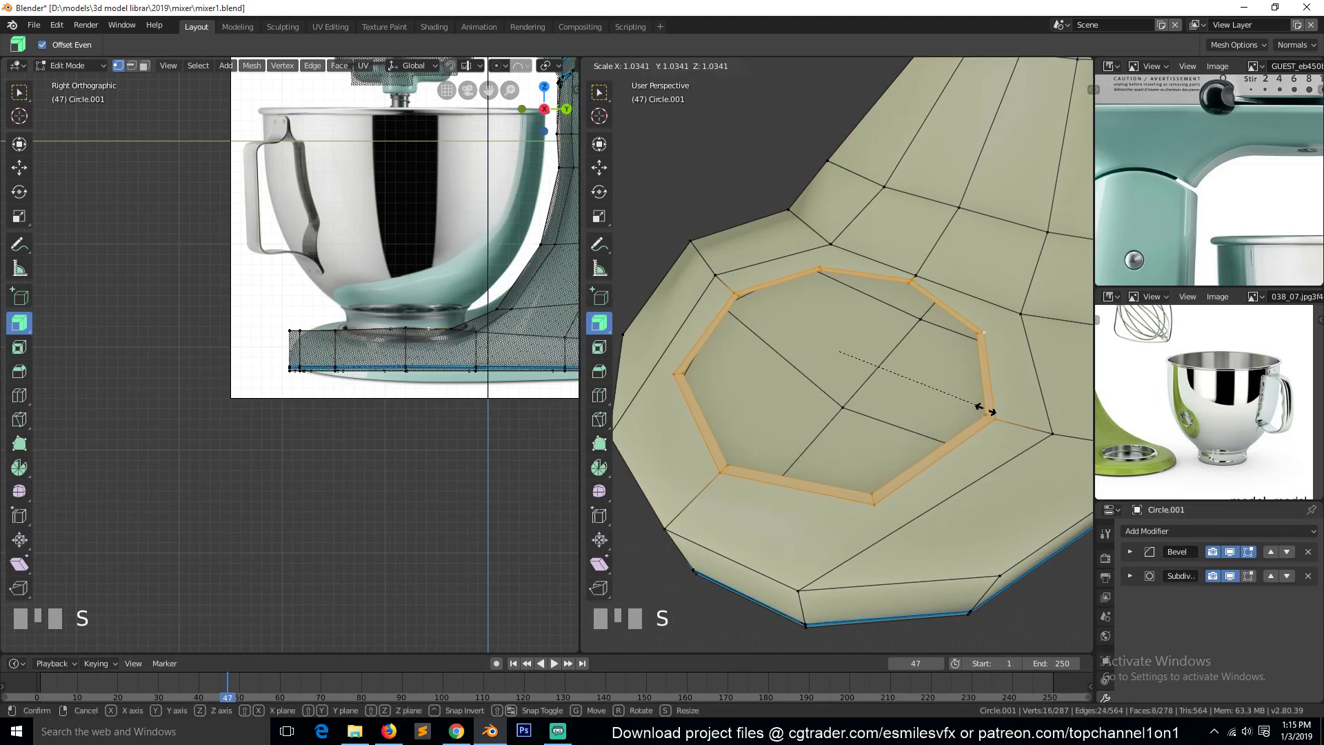
left_click(978, 412)
key("Tab")
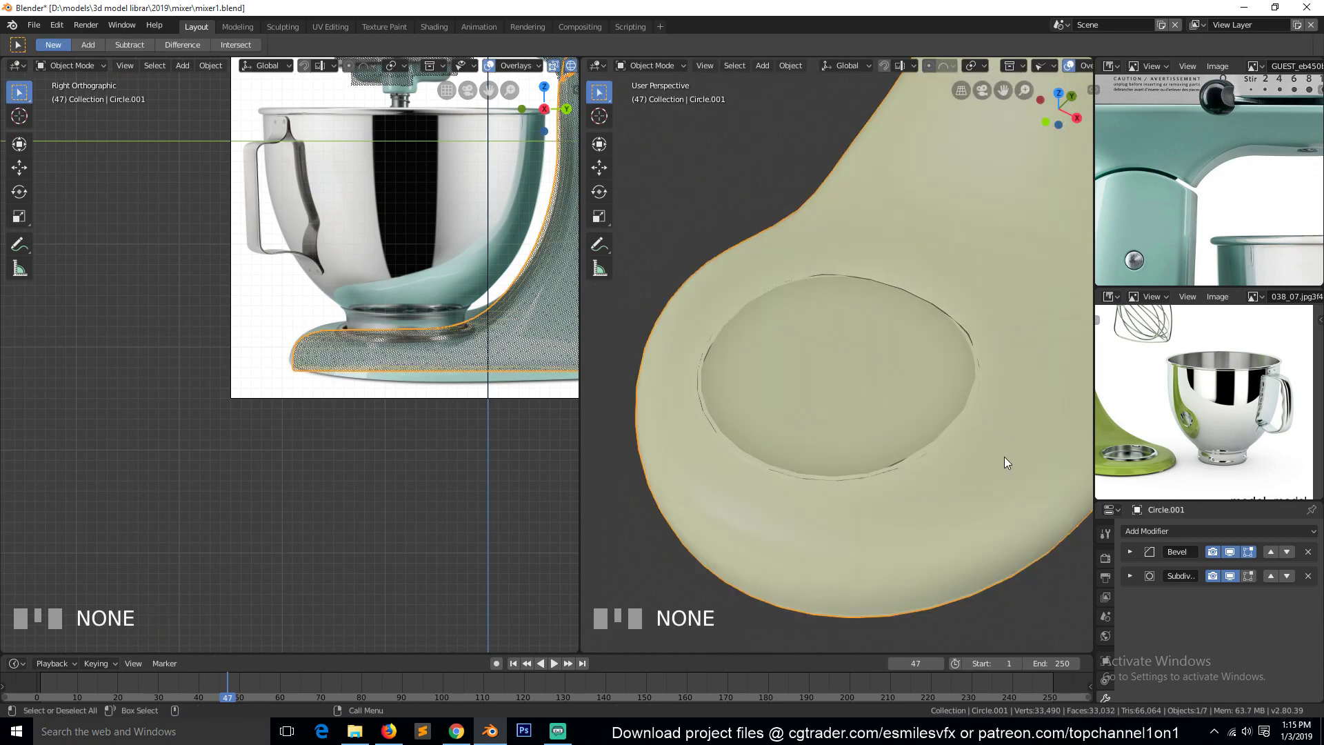
Connect the outer ring of the stand's opening to the foot's rim vertices at both front corners
key("Tab")
key("alt+a")
left_click(984, 581)
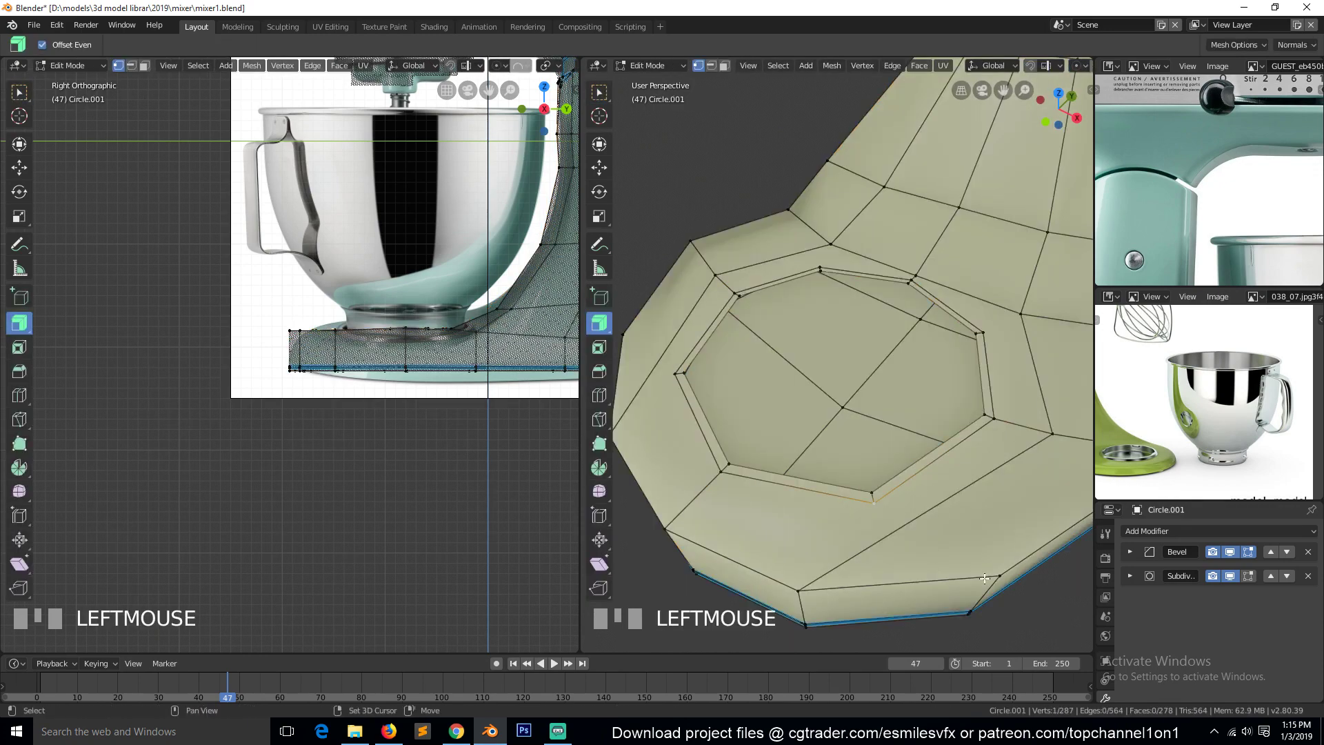
left_click(1001, 574, "shift")
key("j")
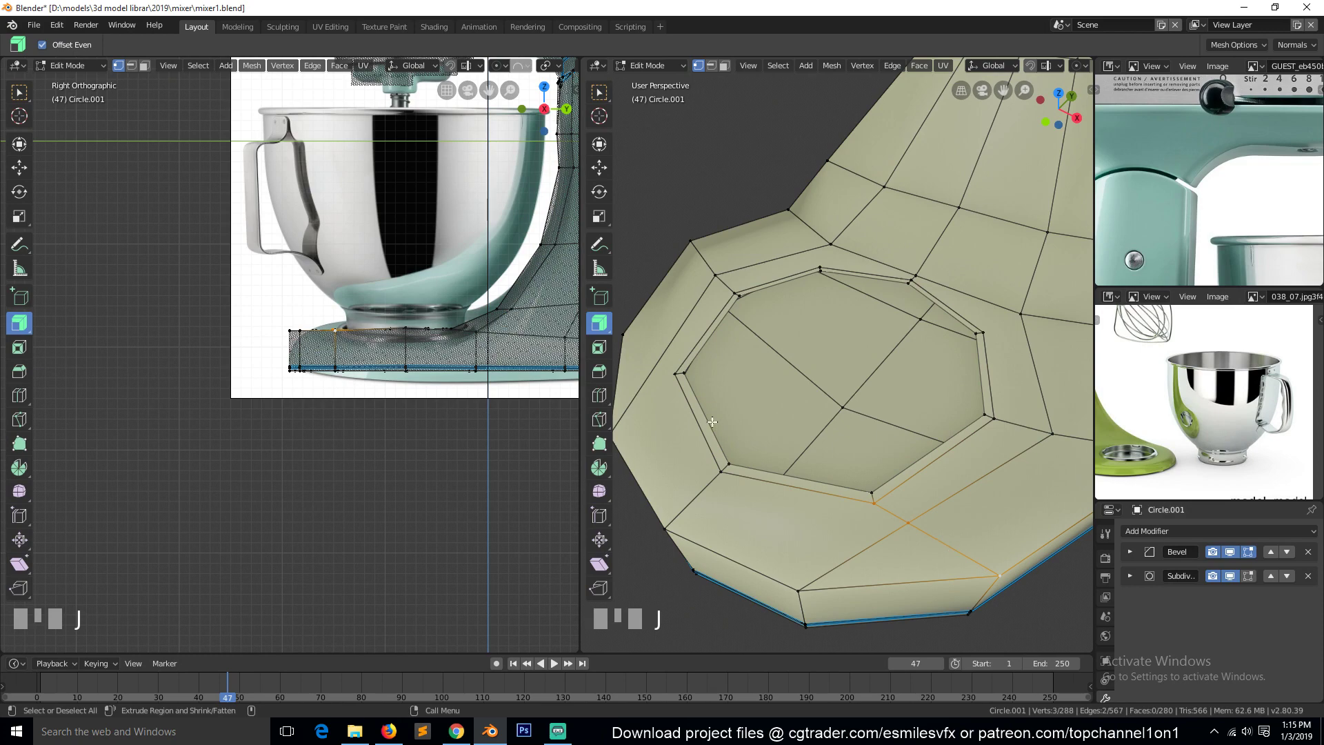
scroll(744, 444, "down", 2)
middle_click_drag(744, 444, 780, 461)
left_click(791, 456)
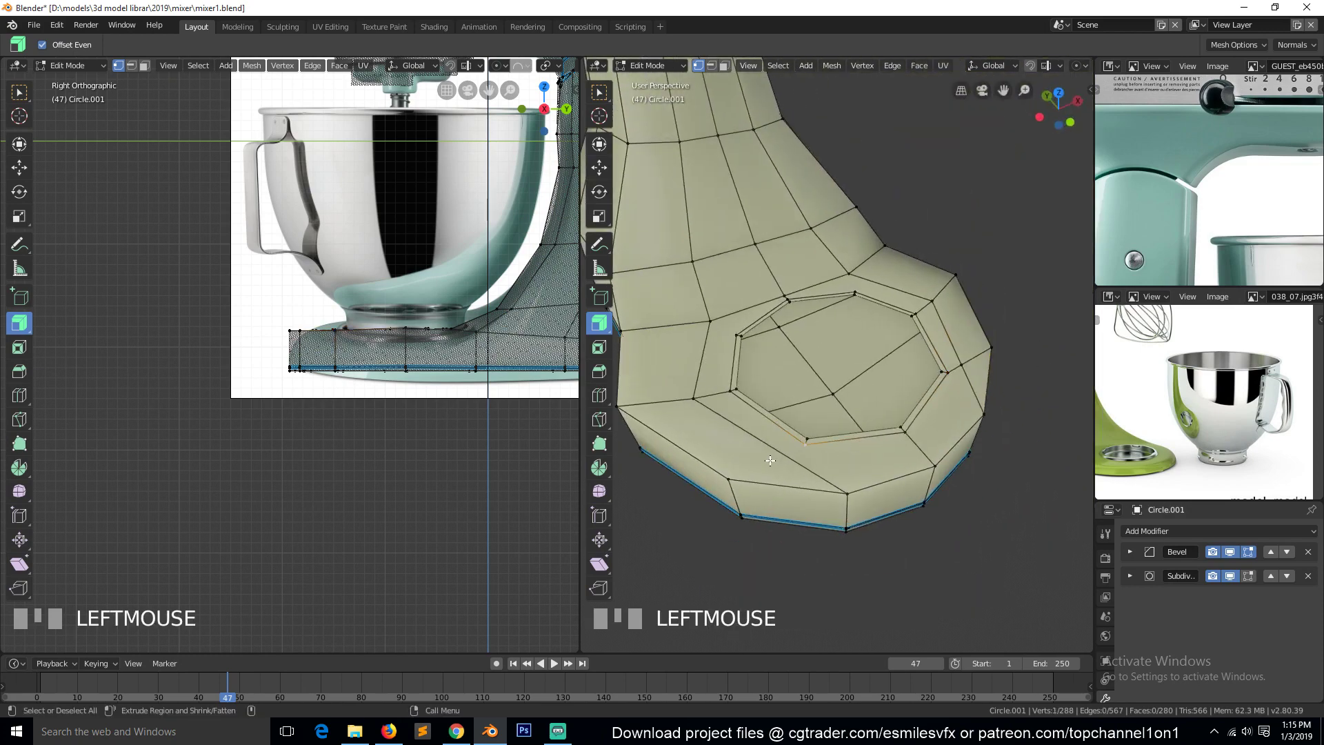
left_click(734, 470, "shift")
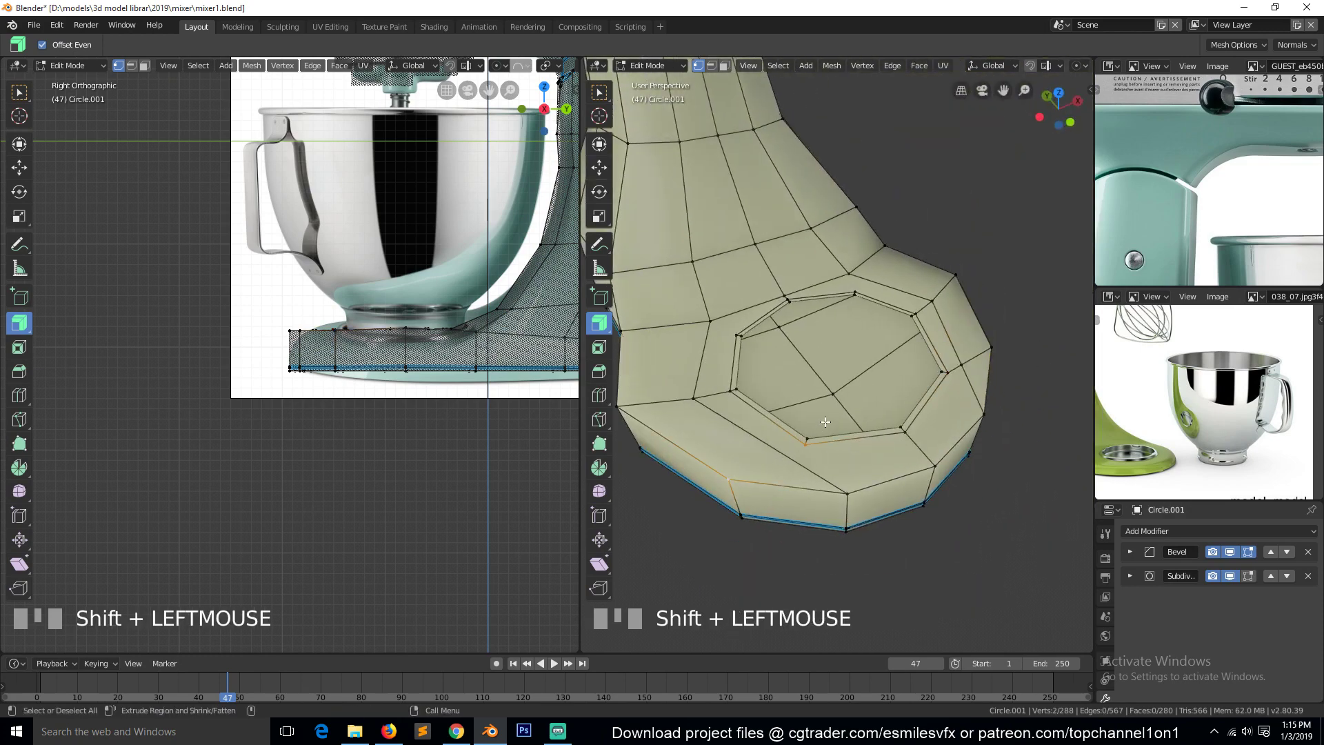
key("j")
key("a")
Connect the ring around the opening to the adjacent foot vertices at both rear corners beside the column
middle_click_drag(738, 336, 867, 343)
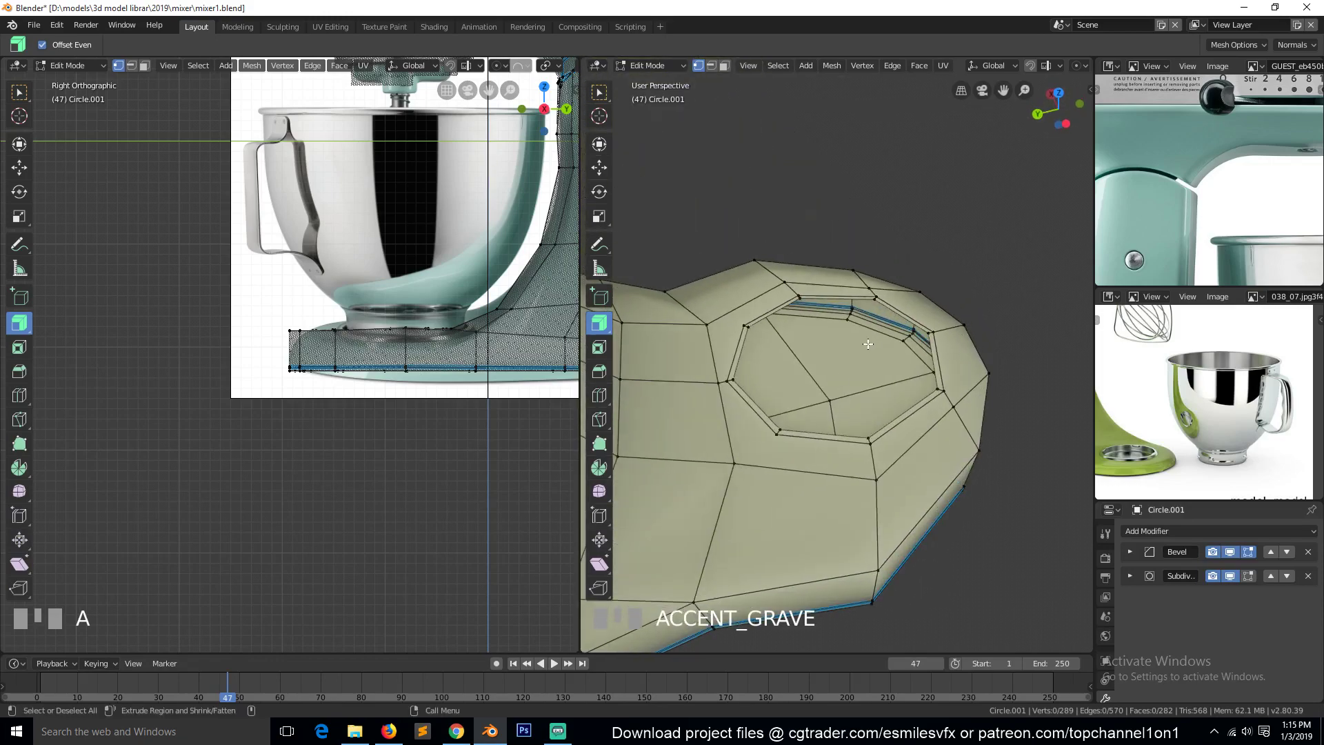
left_click(775, 449)
middle_click_drag(766, 443, 1032, 449)
left_click(735, 422, "shift")
key("j")
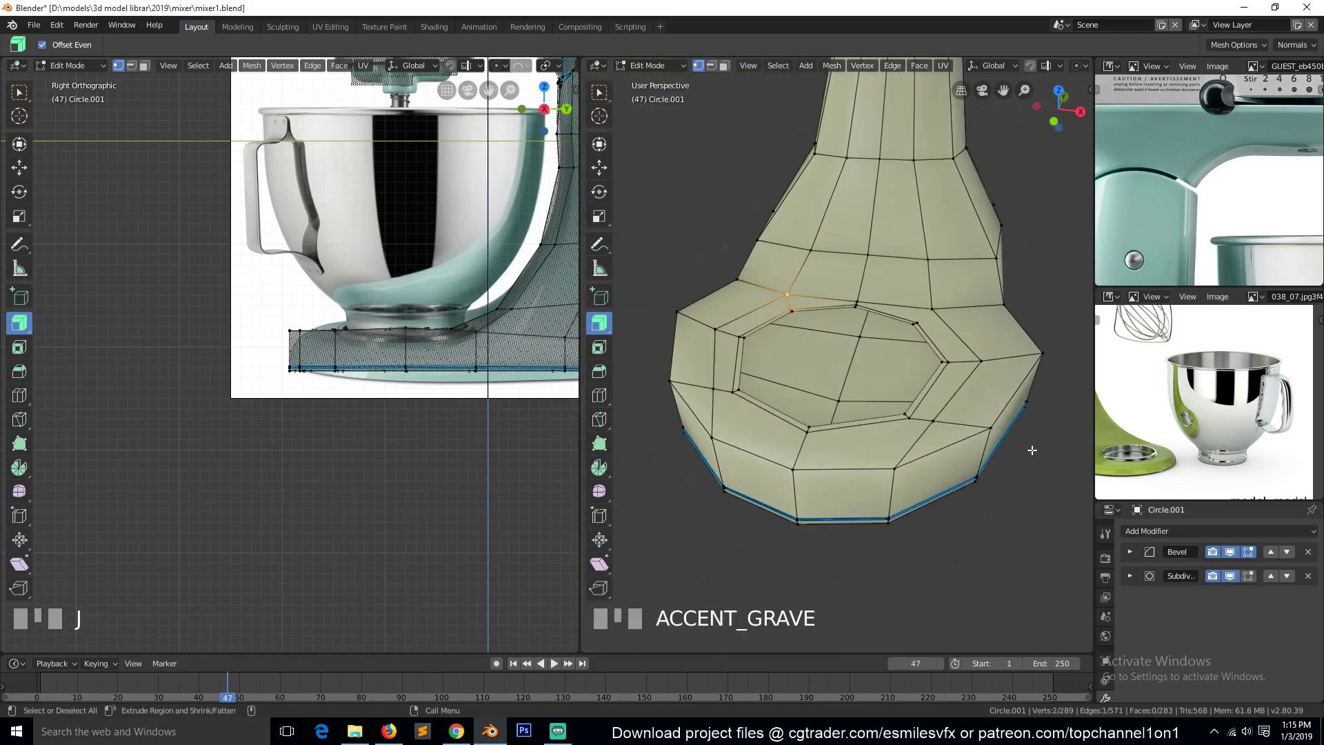
left_click(922, 322)
left_click(932, 310, "shift")
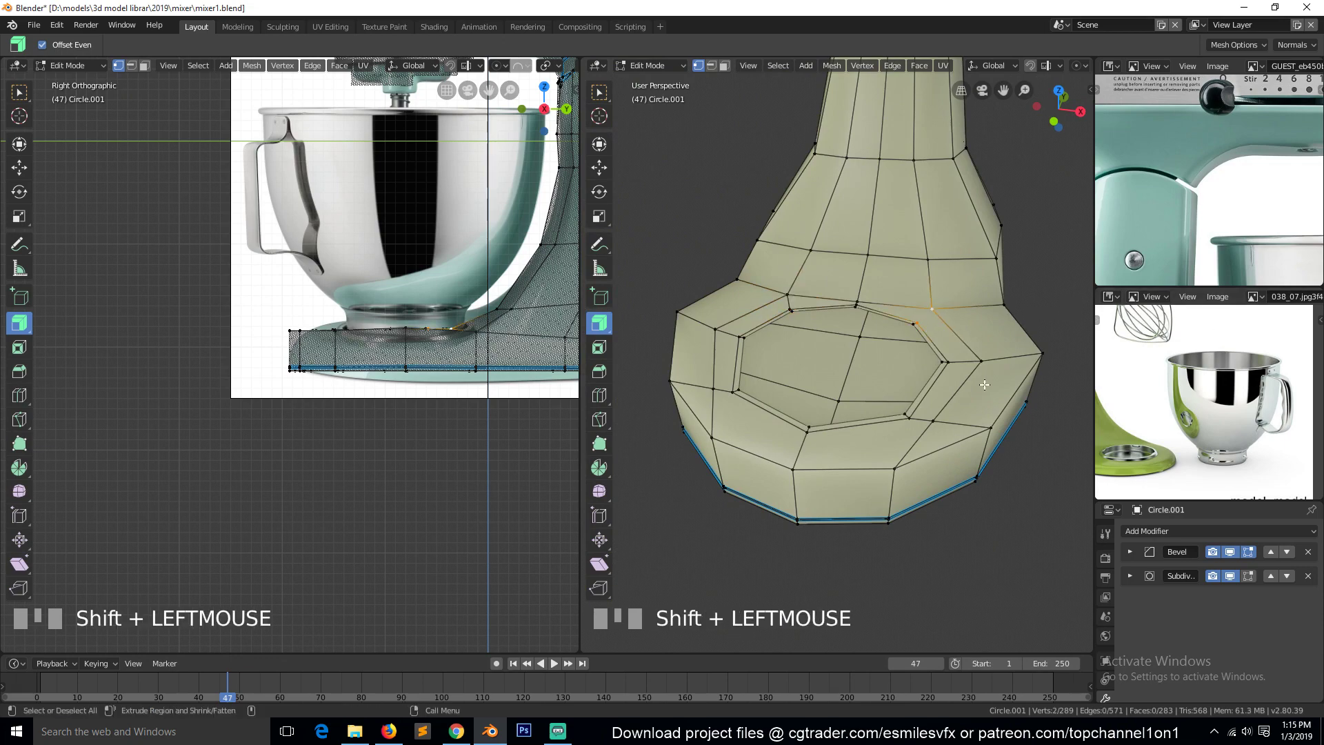
key("j")
Finish editing the stand's mesh and unhide the dish in the opening
key("Tab")
key("a")
key("grave")
middle_click_drag(941, 391, 889, 386)
key("alt+h")
key("grave")
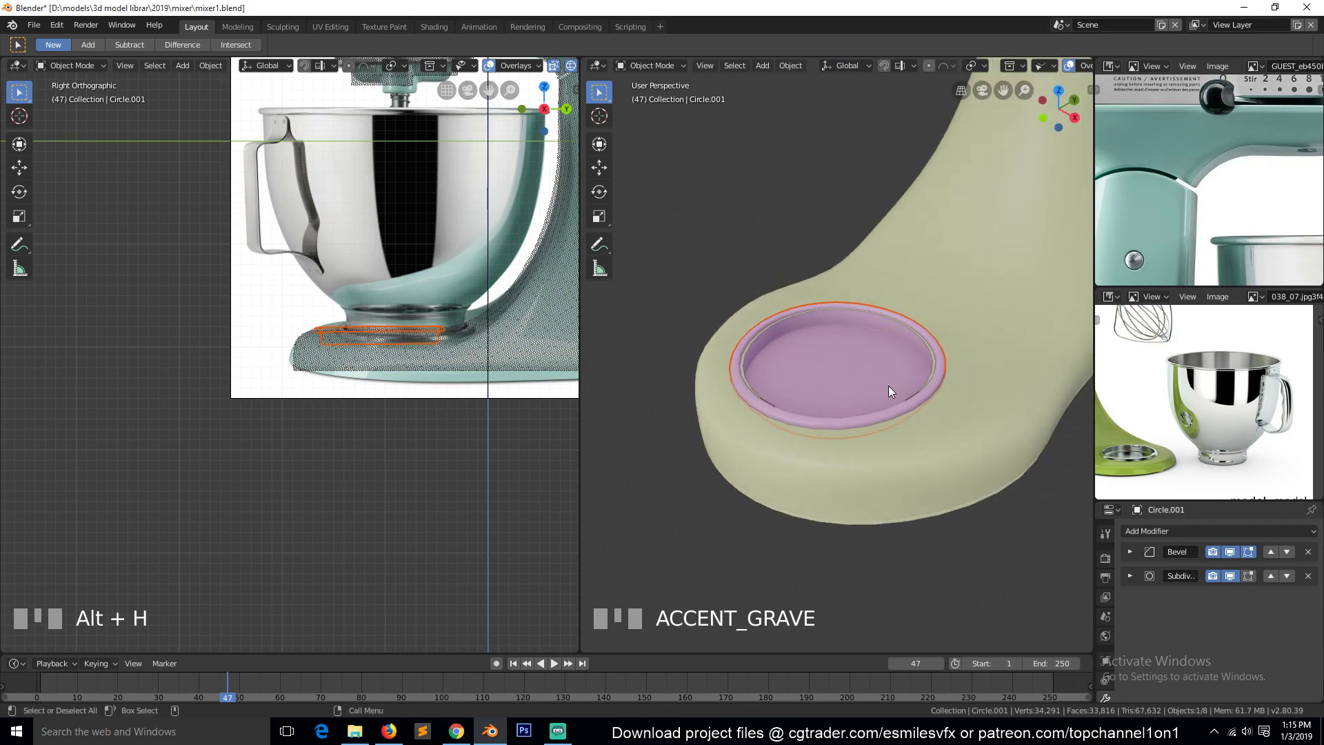
Select the face loops of the dish's inner wall and scale them inward without changing their height, widening the lip
scroll(888, 386, "up", 3)
left_click(892, 386)
key("Tab")
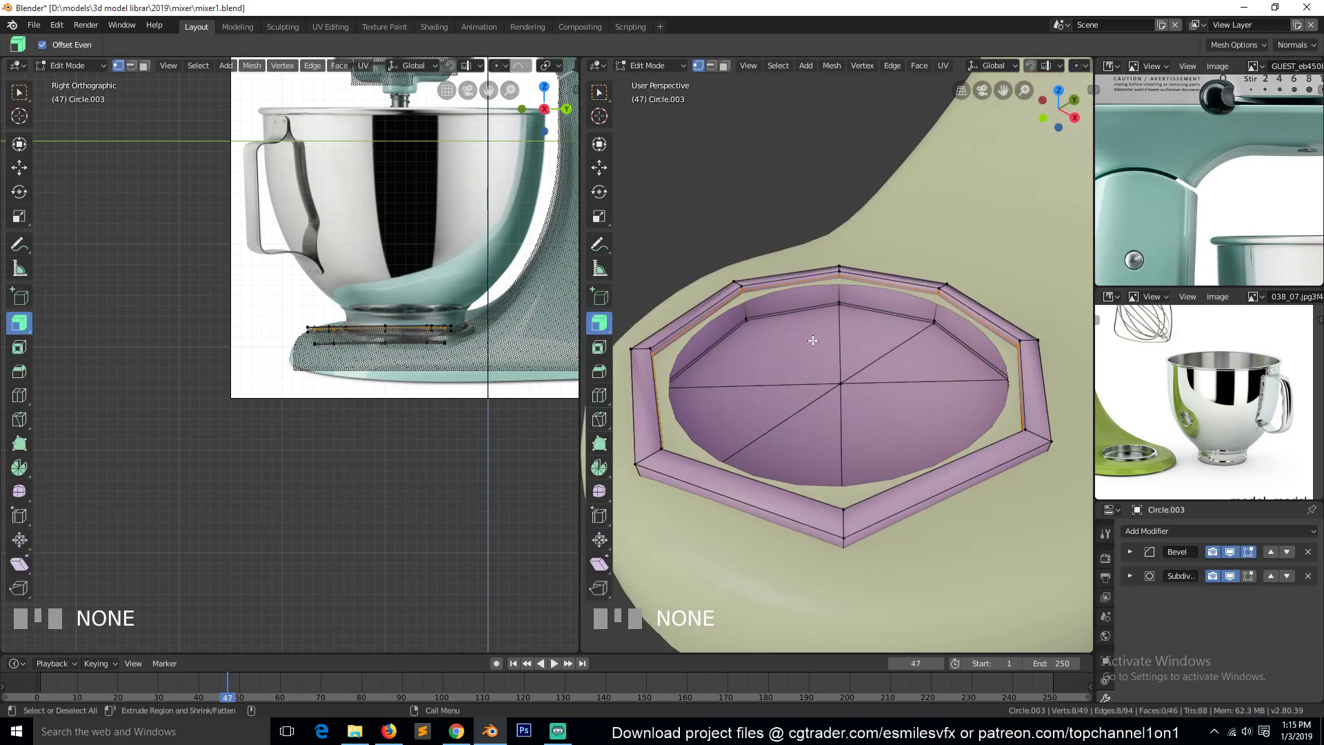
key("2")
left_click(742, 310, "alt")
key("3")
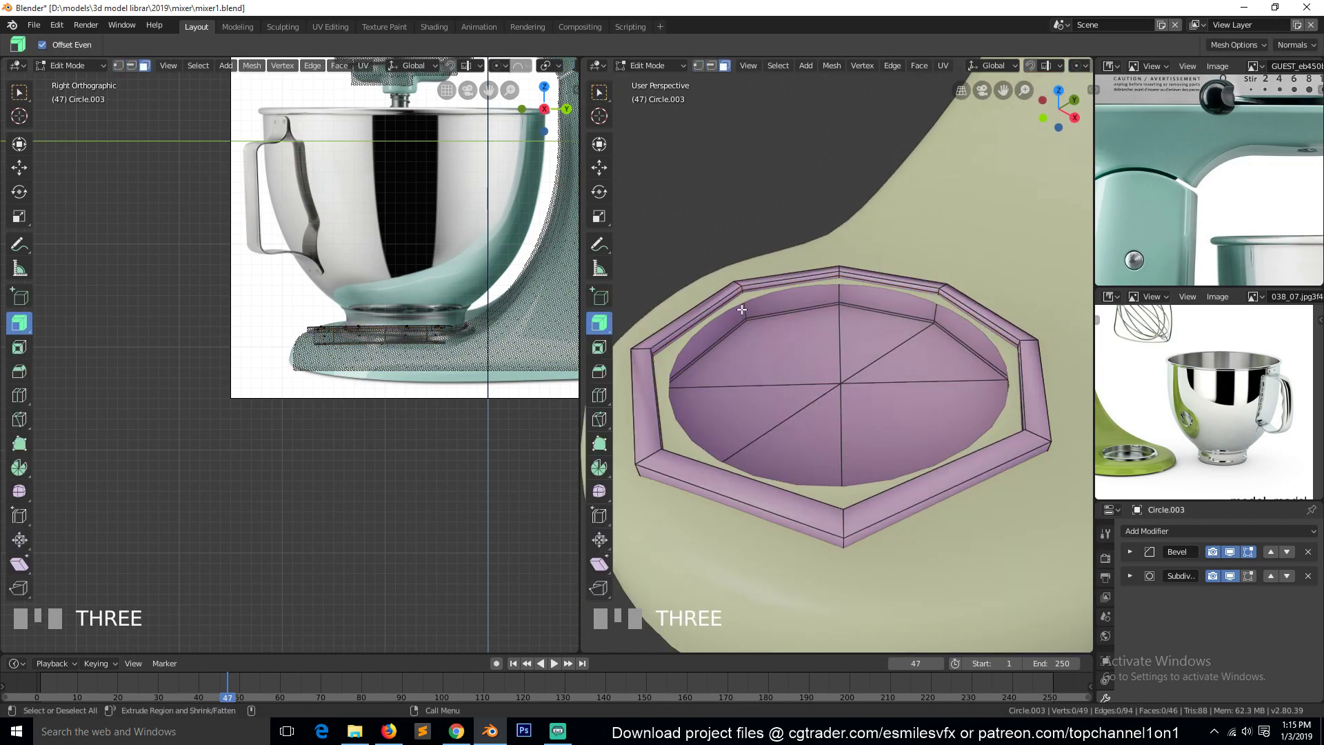
left_click(741, 311, "alt")
key("ctrl+KP_Add")
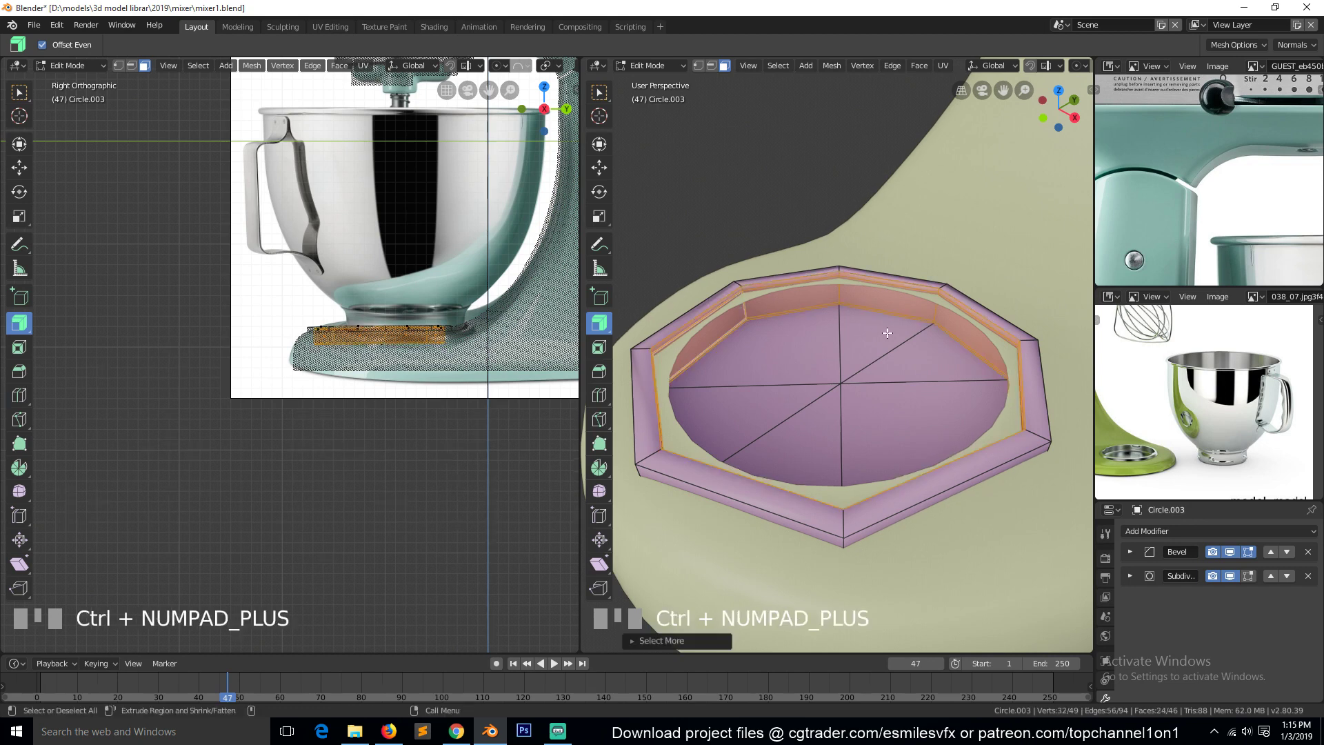
key("s")
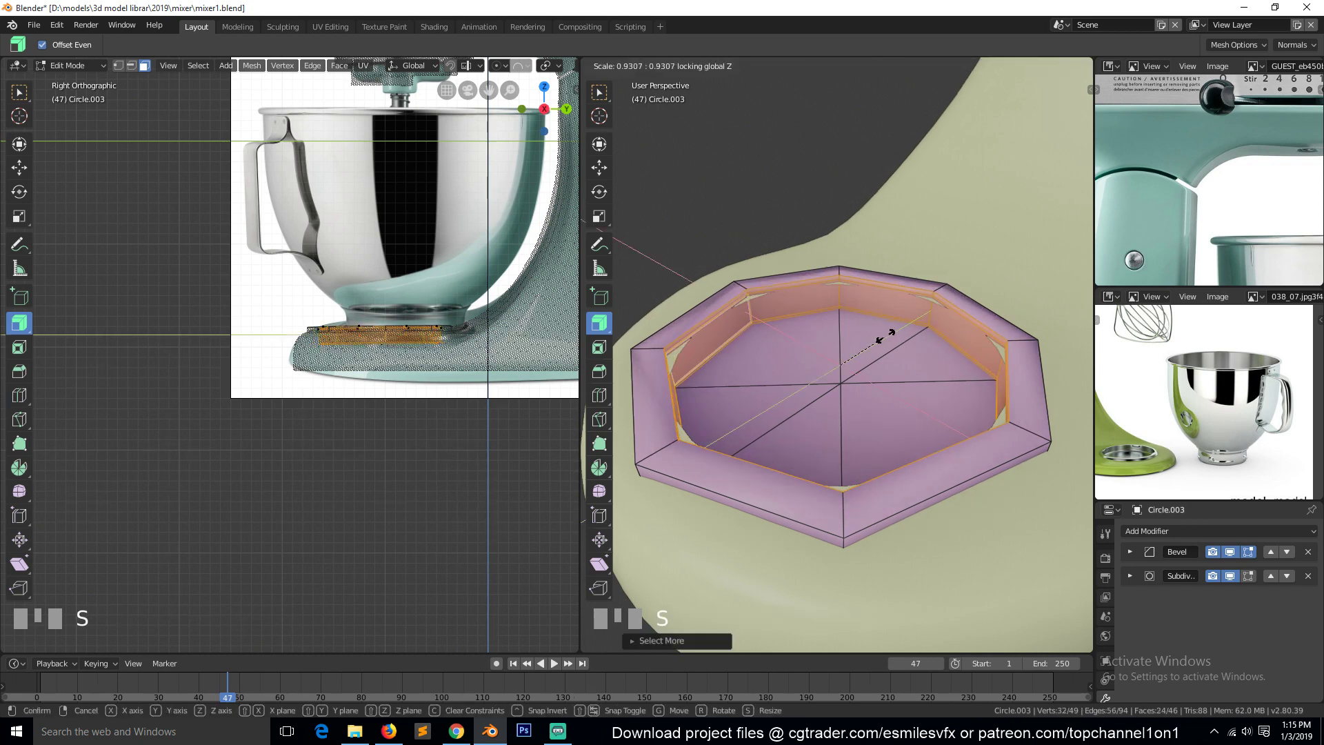
left_click(879, 338)
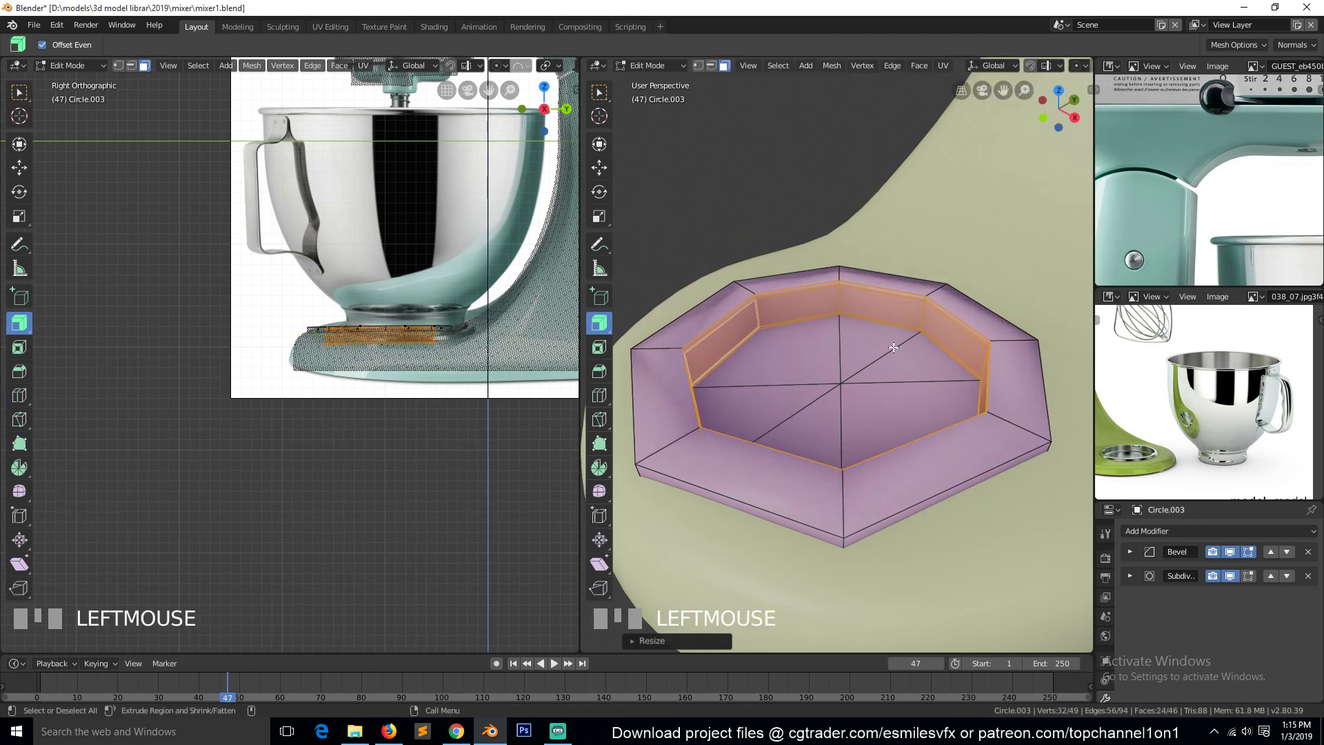
Select the outer face loop of the dish's lip and scale it to about 0.9 with Z locked
key("Tab")
middle_click_drag(972, 436, 1061, 437)
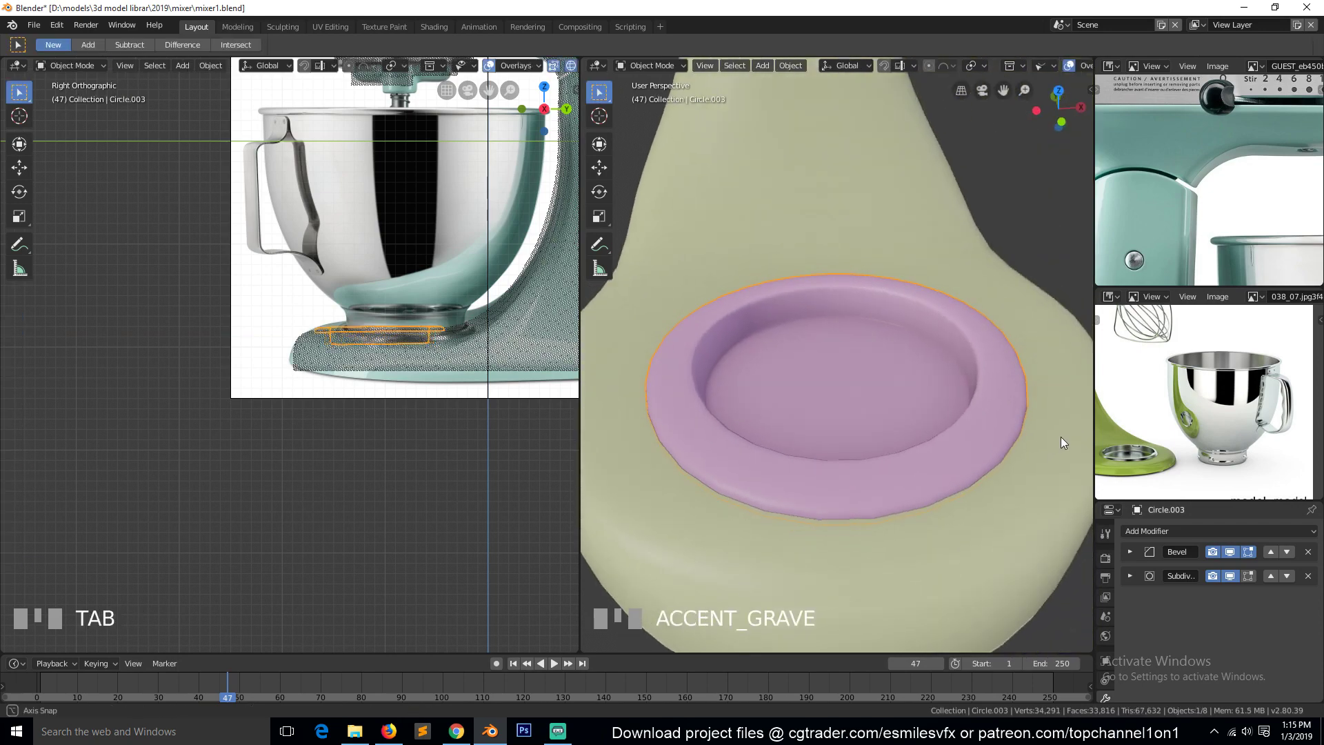
key("Tab")
left_click(921, 548, "alt")
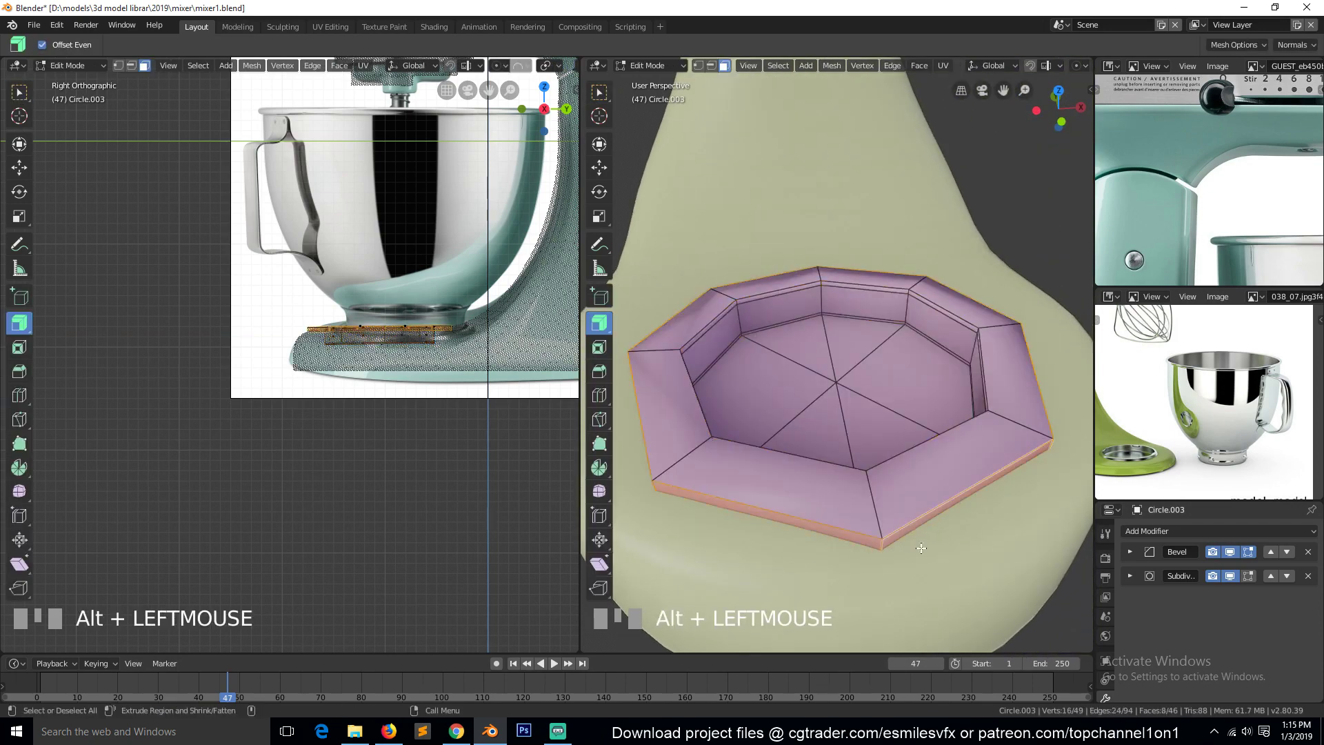
key("s")
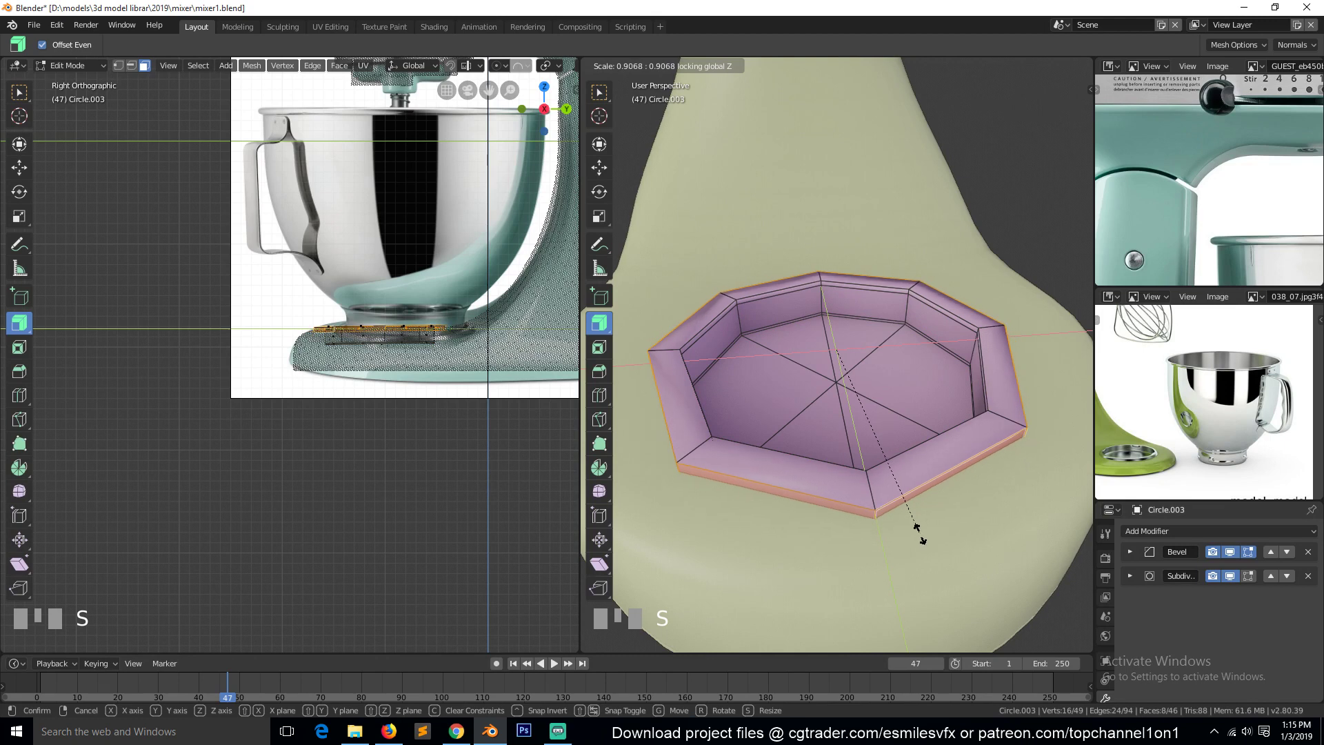
left_click(916, 532)
Finish editing the dish, deselect everything and save the file
key("Tab")
key("alt+a")
scroll(899, 439, "down", 5)
key("grave")
middle_click_drag(862, 476, 836, 442)
scroll(861, 400, "up", 3)
scroll(862, 399, "down", 3)
key("ctrl+s")
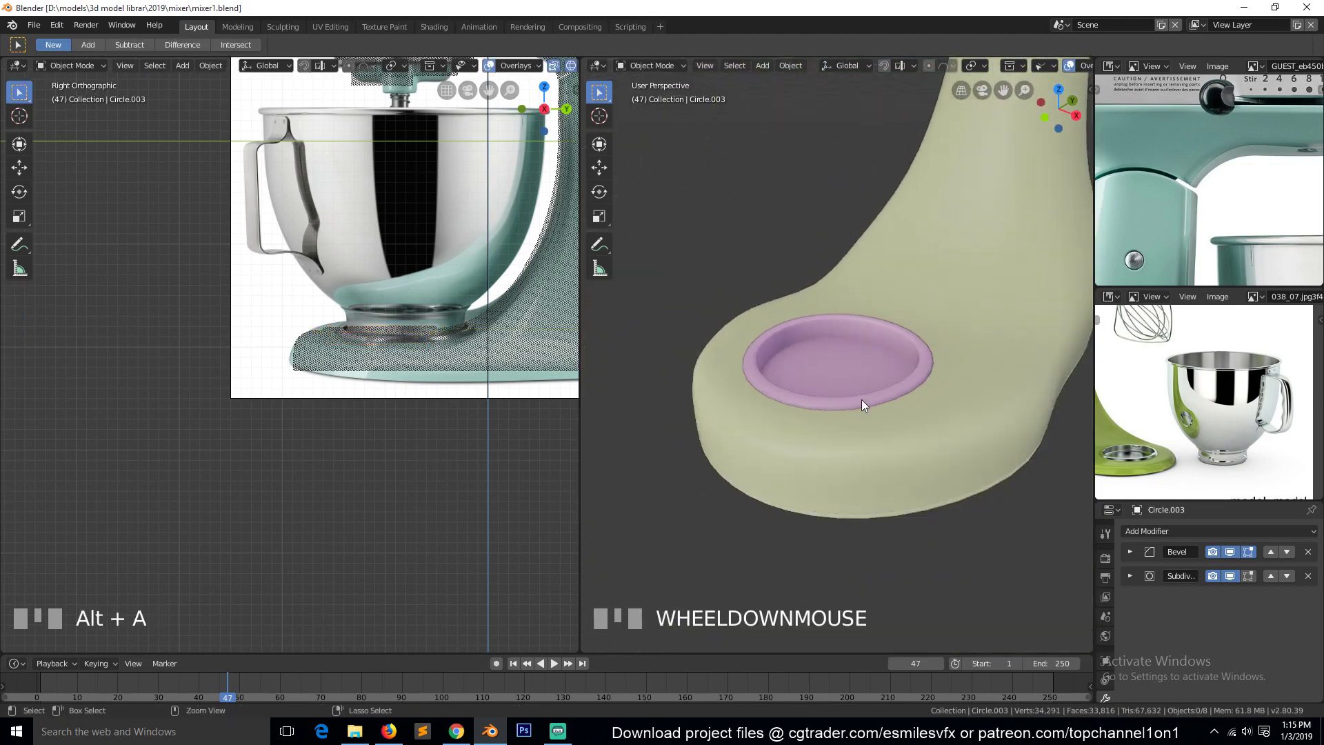
Select the dish and the stand together in the right side view
scroll(865, 398, "down", 2)
key("grave")
middle_click_drag(865, 397, 813, 396)
scroll(846, 411, "up", 3)
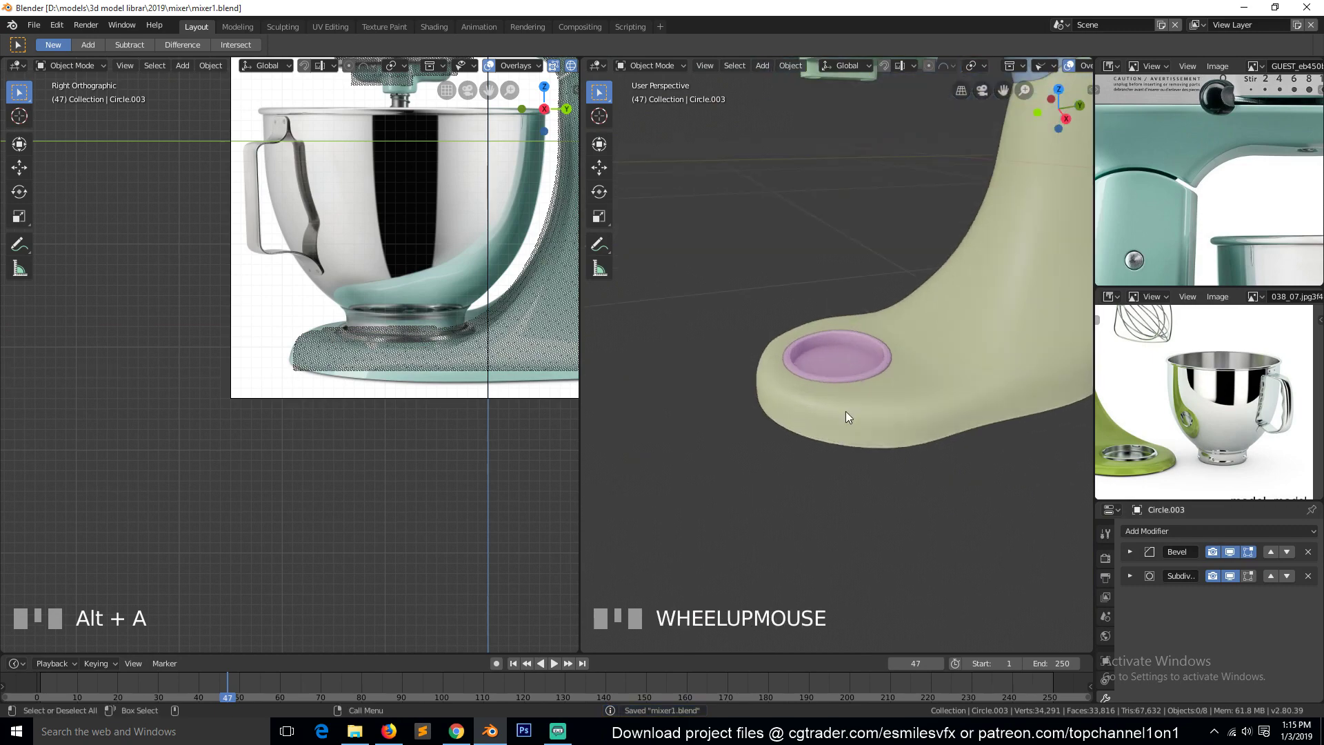
scroll(877, 397, "down", 3)
key("KP_3")
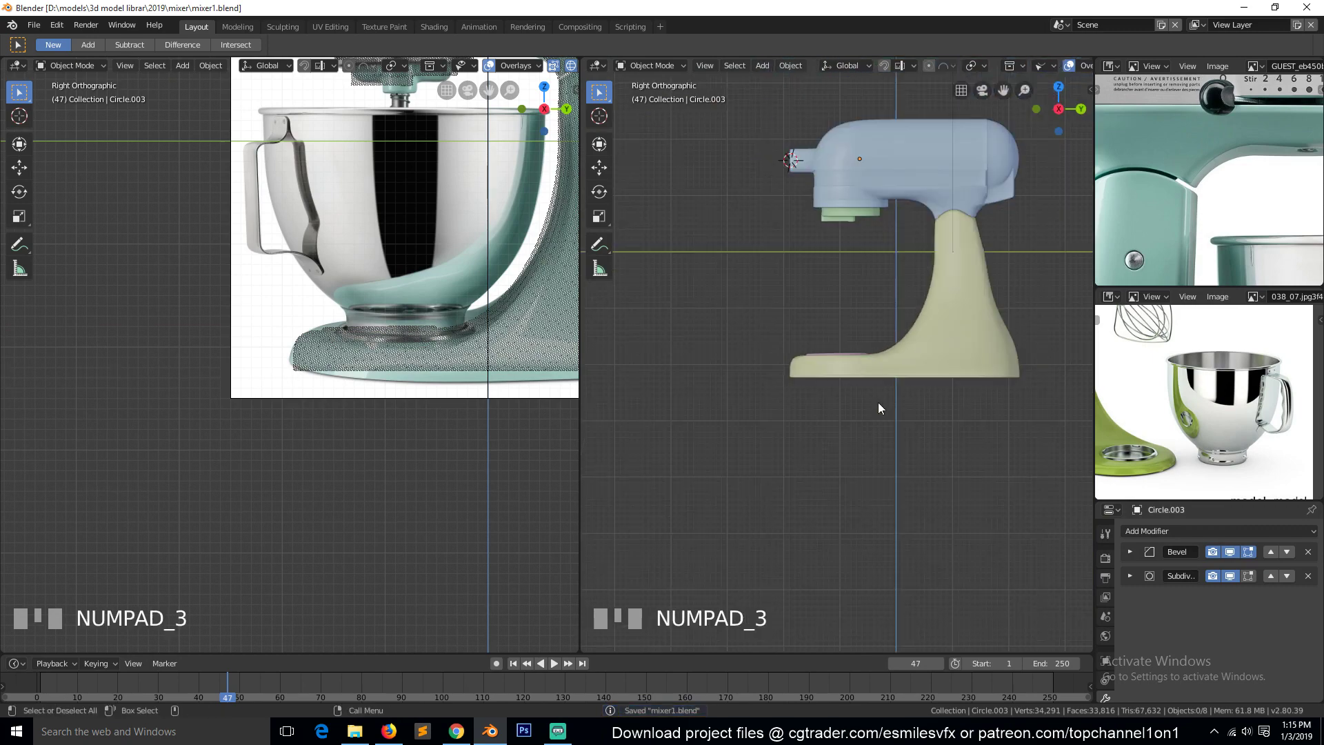
scroll(870, 376, "up", 3)
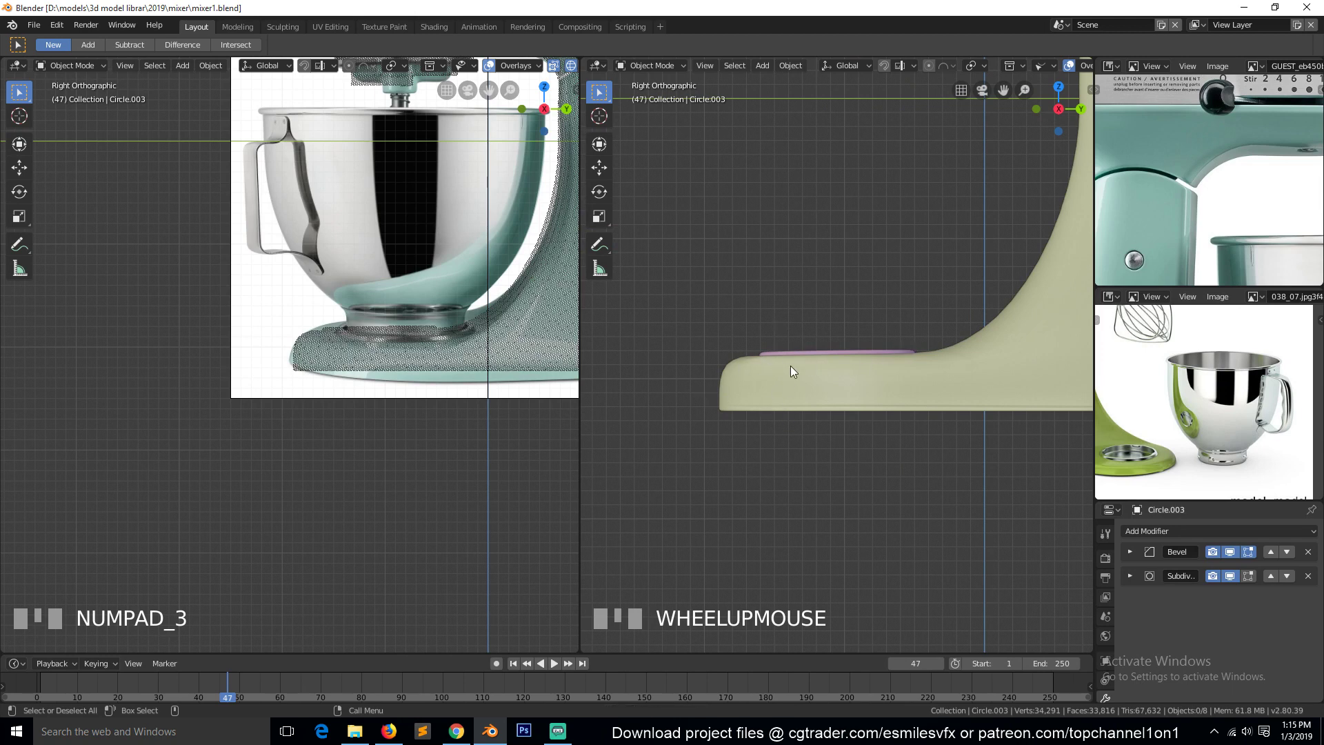
key("Tab")
key("Tab")
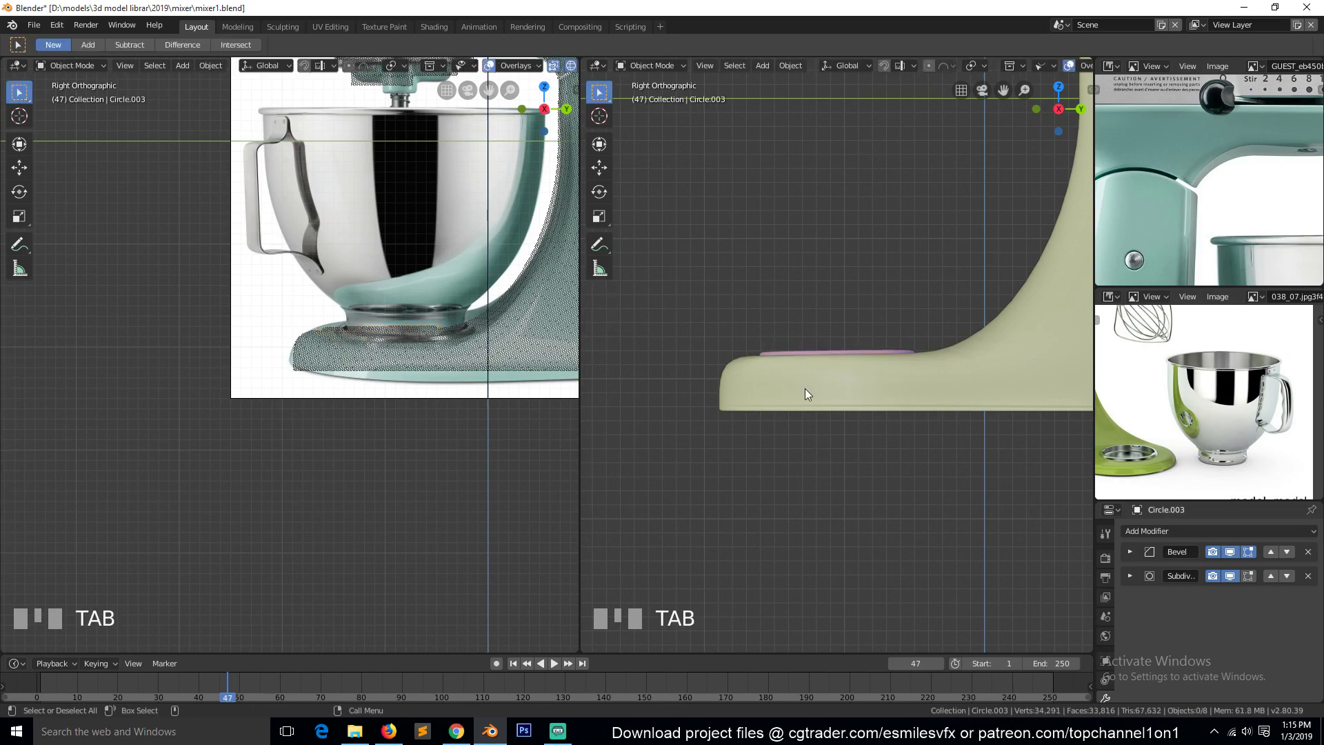
left_click(805, 385, "shift")
left_click(826, 368)
left_click(824, 381, "shift")
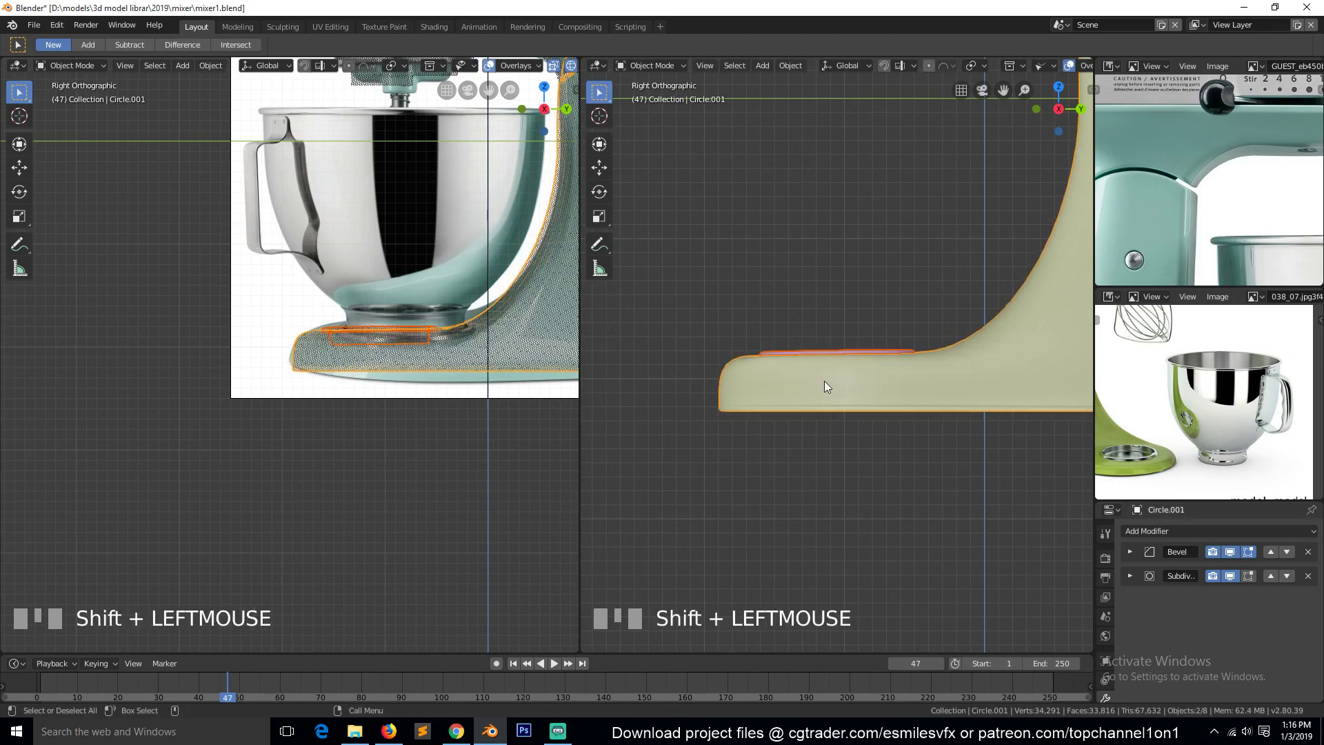
Lower the foot's upper vertices, including the column's base, together with the whole dish by about 0.17 m along Z
key("Tab")
key("1")
key("alt+a")
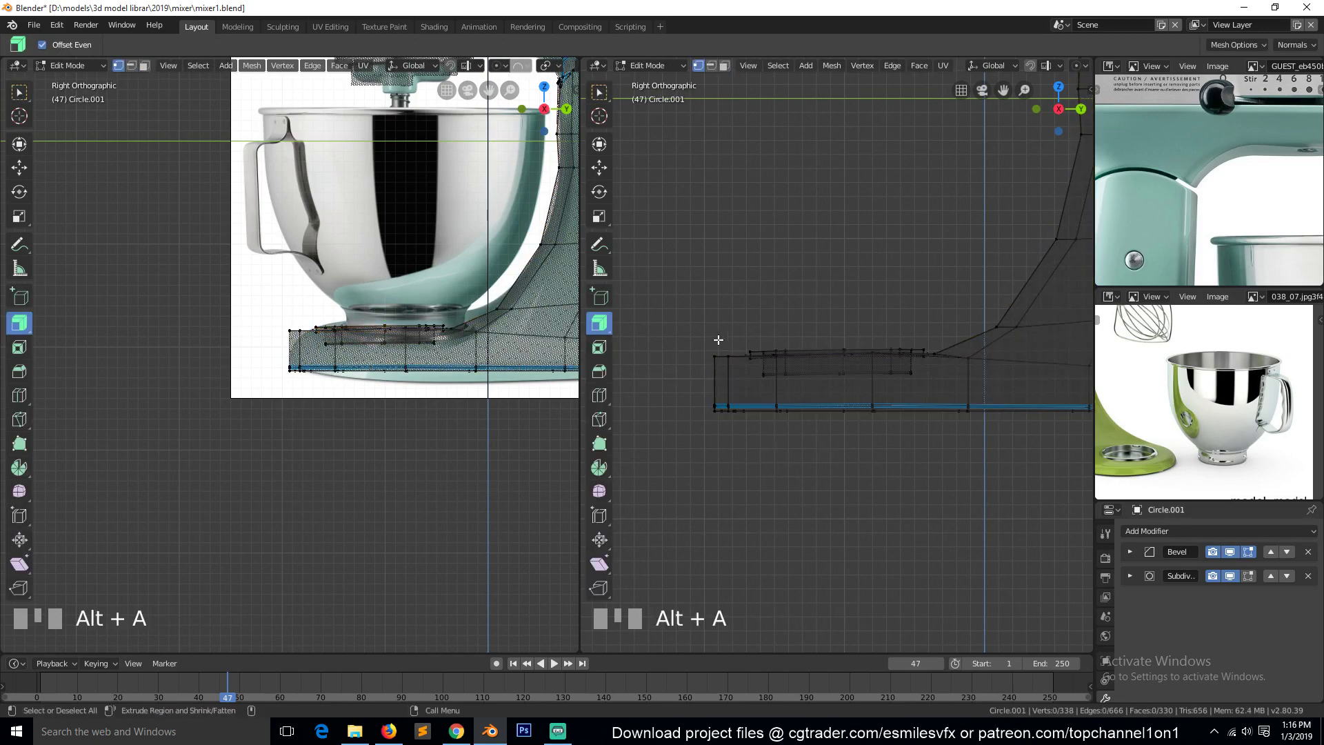
key("n")
key("n")
left_click_drag(685, 285, 1030, 384)
key("g")
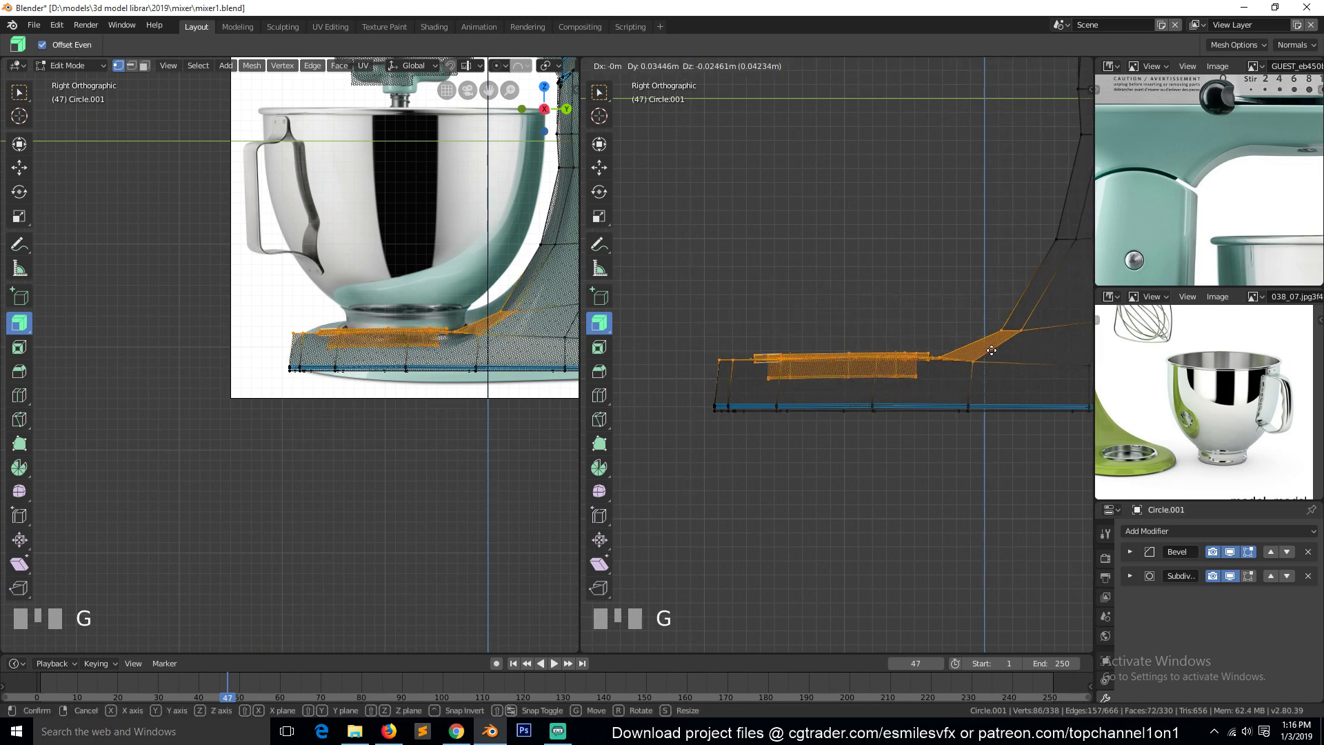
key("z")
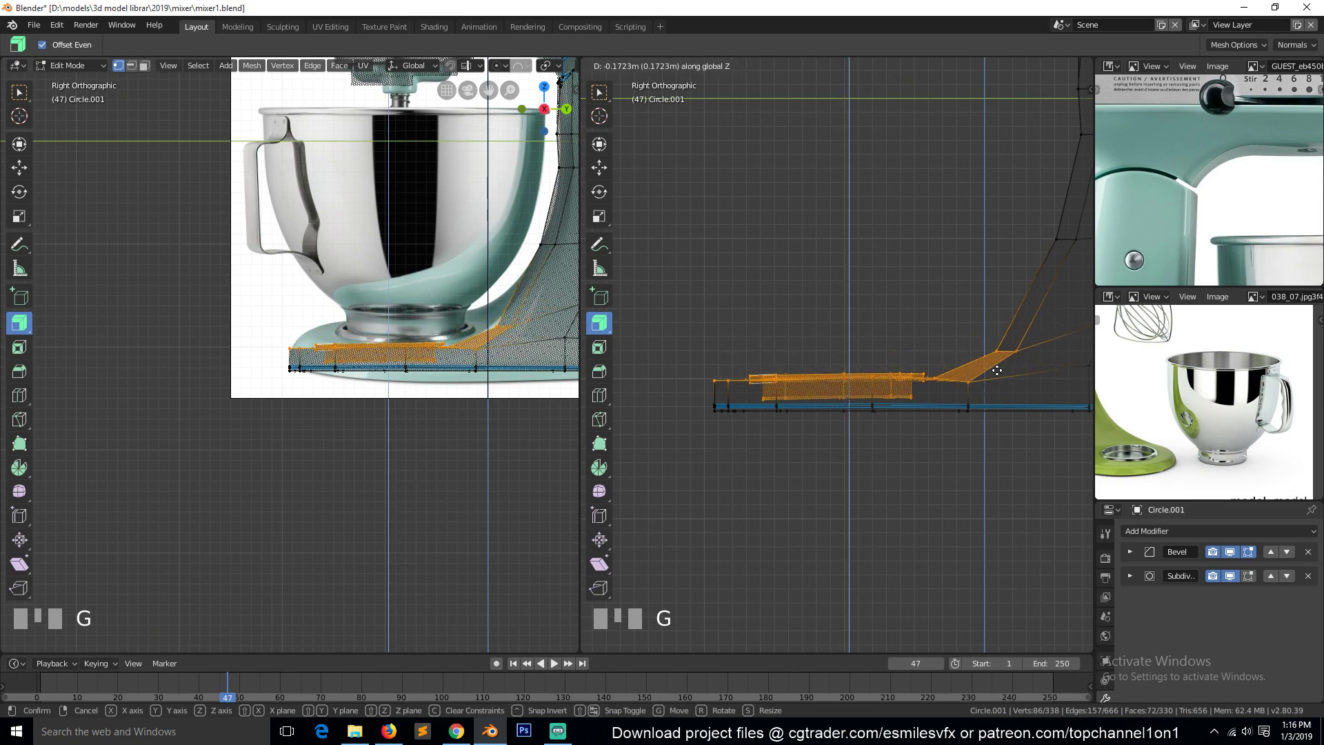
left_click(997, 371)
Return the viewport to solid shading in Object Mode, deselect everything and save the file
key("Tab")
key("z")
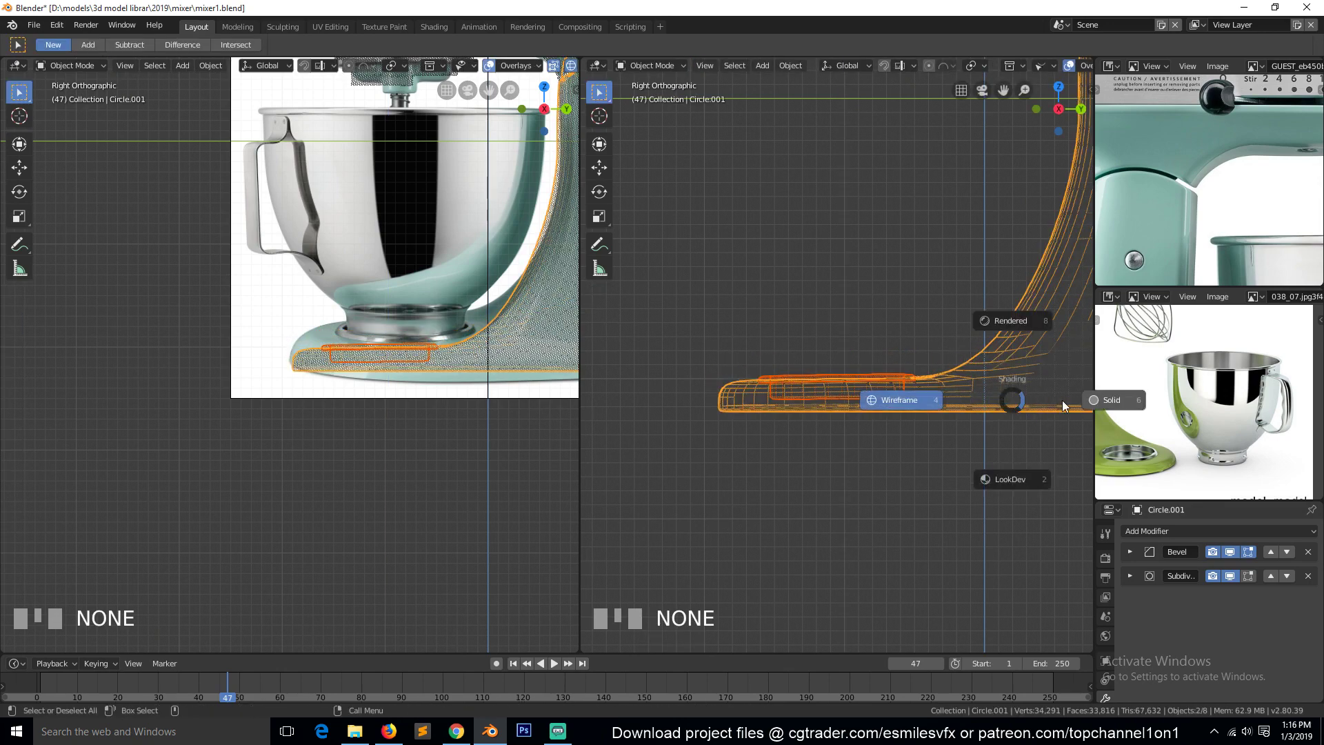
left_click(1062, 400)
key("a")
scroll(965, 394, "down", 3)
key("grave")
mouse_move(885, 391)
middle_mouse_down()
mouse_move(942, 446)
mouse_move(913, 419)
middle_mouse_up()
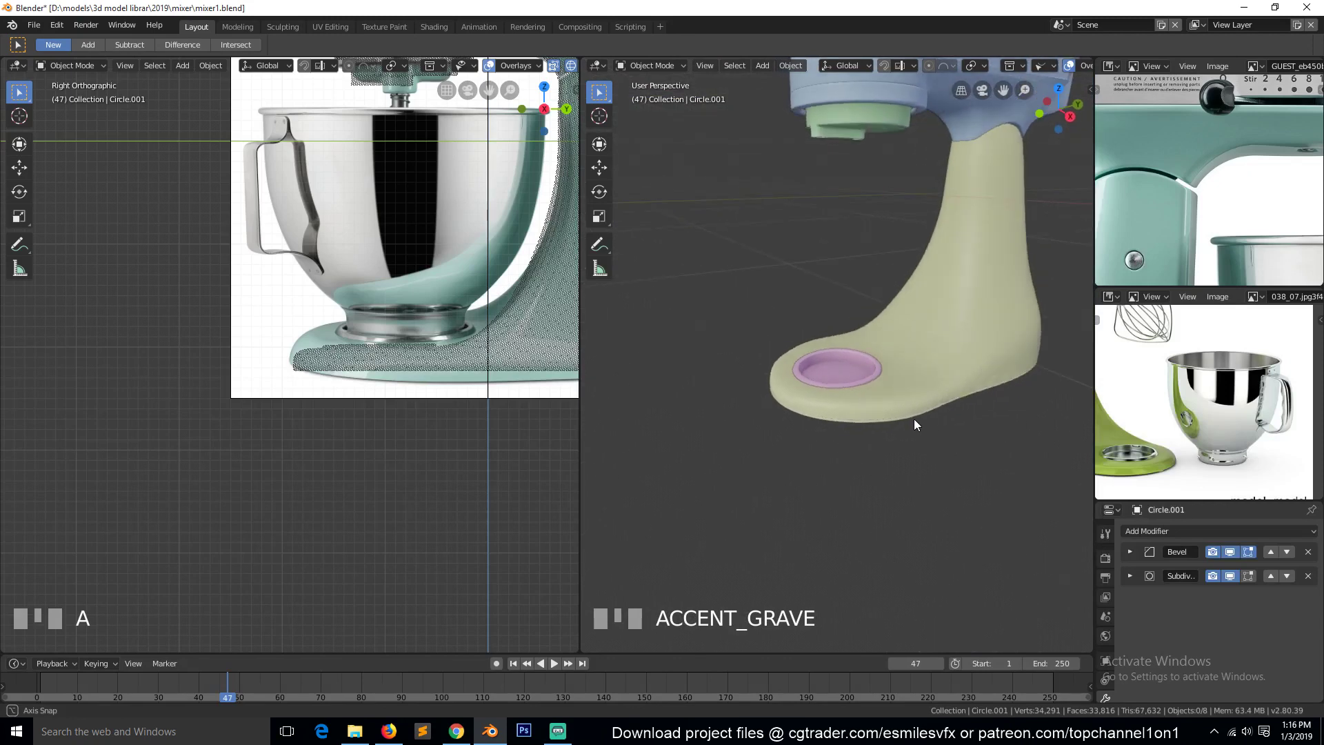
scroll(942, 387, "down", 2)
key("ctrl+s")
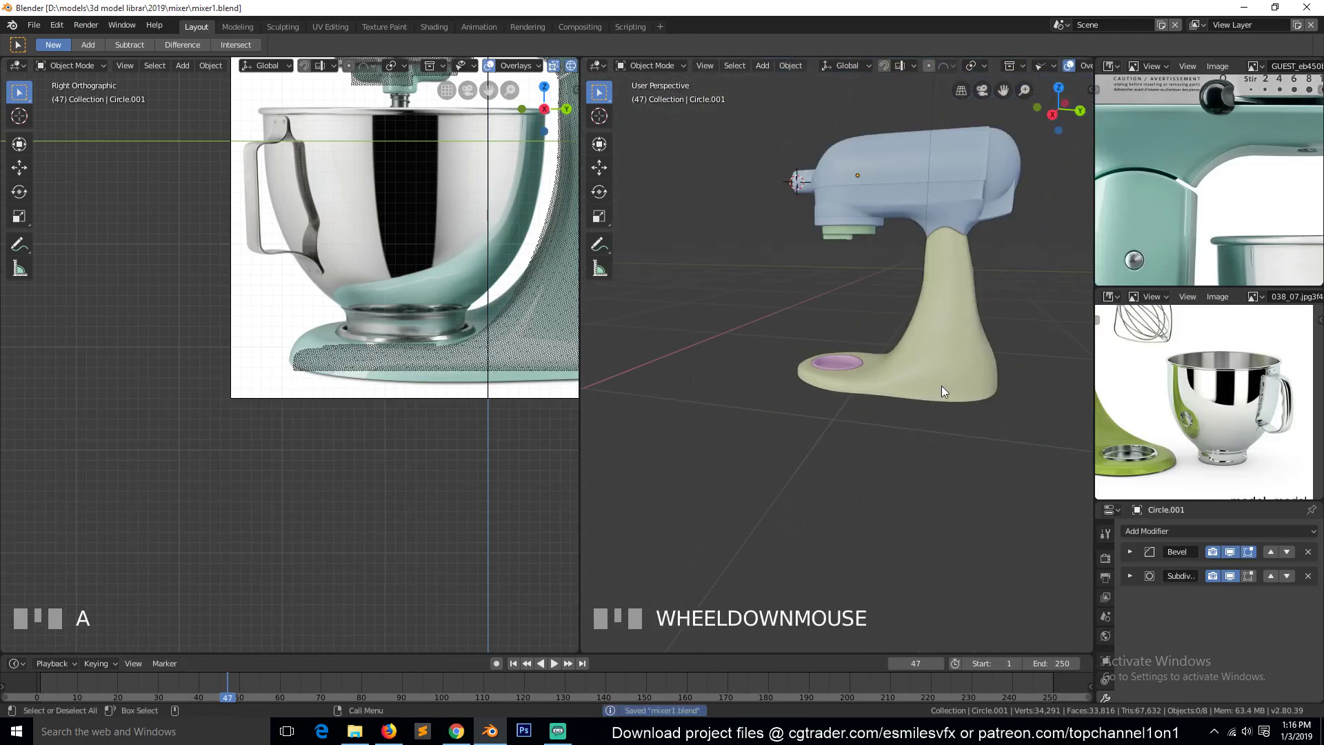
Select two edge loops running up the stand's column in edge select mode, using the green mixer photo as reference
scroll(1132, 399, "up", 4)
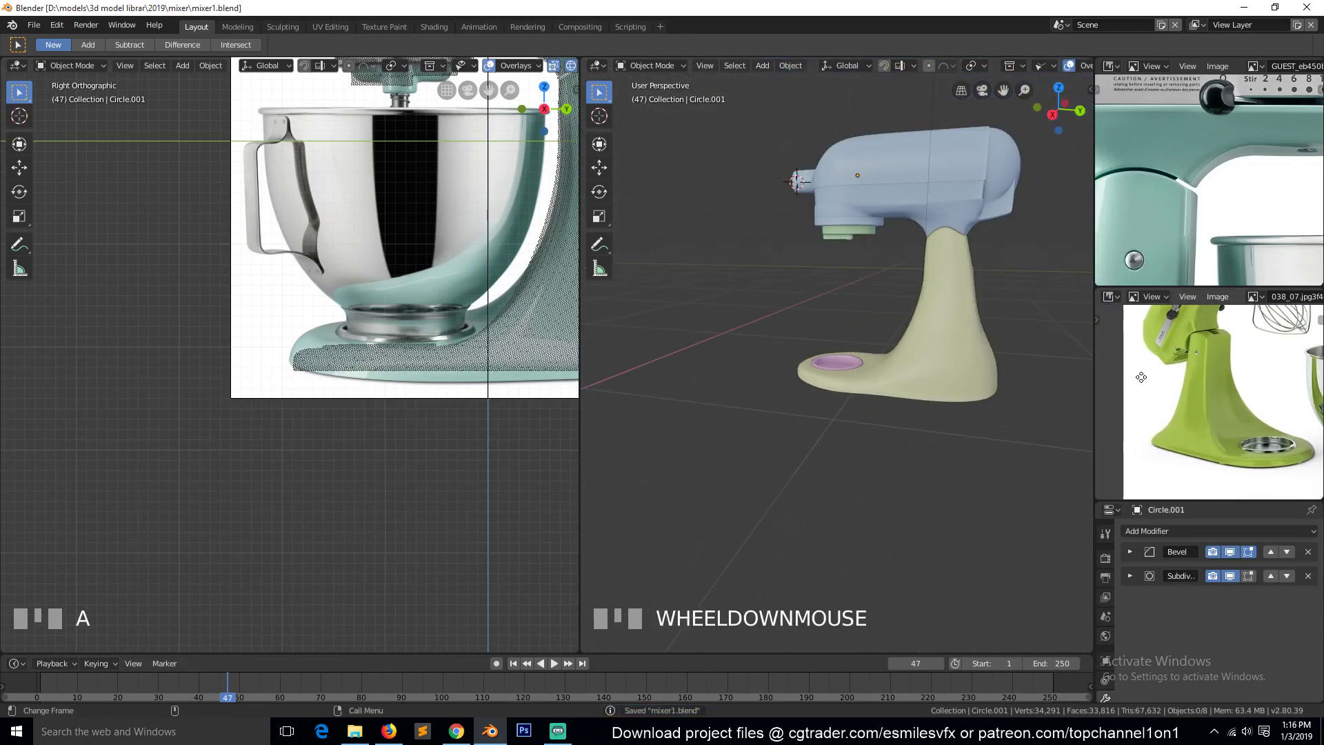
left_click(928, 355)
scroll(912, 326, "up", 2)
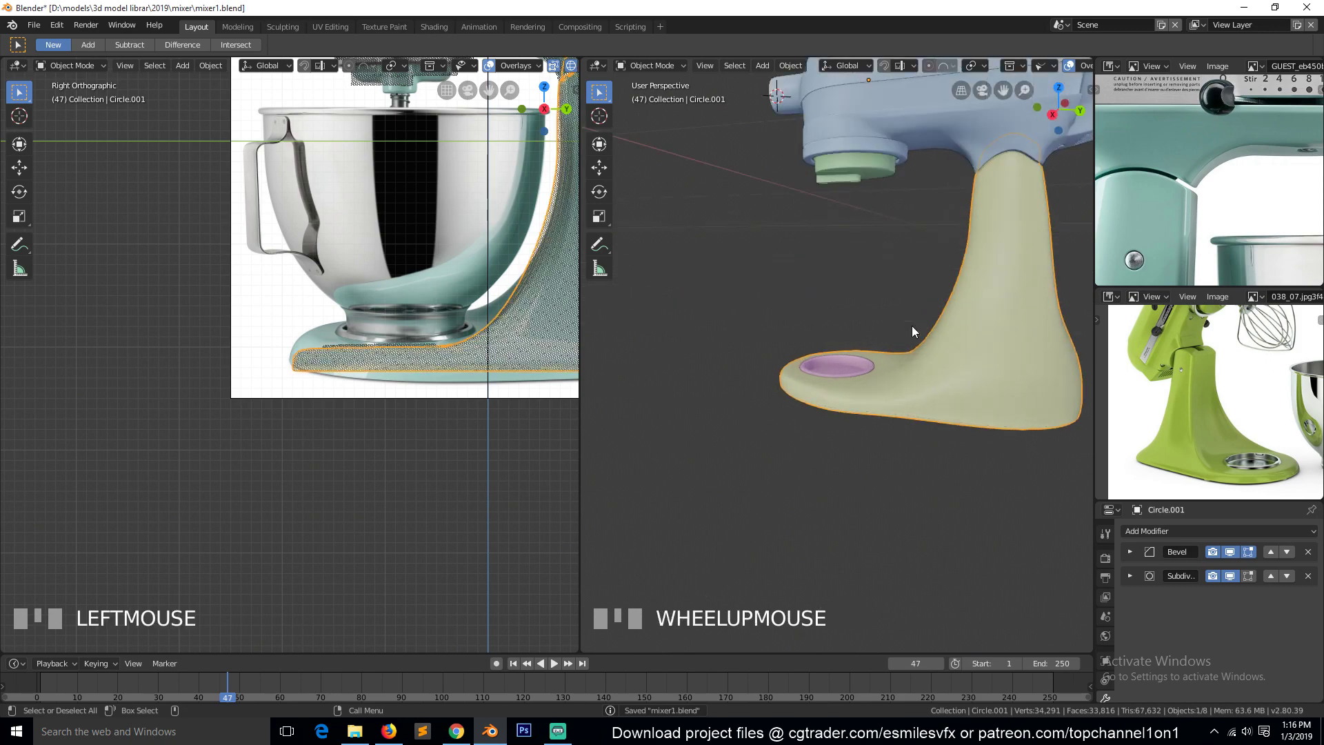
key("Tab")
key("grave")
key("alt+a")
key("2")
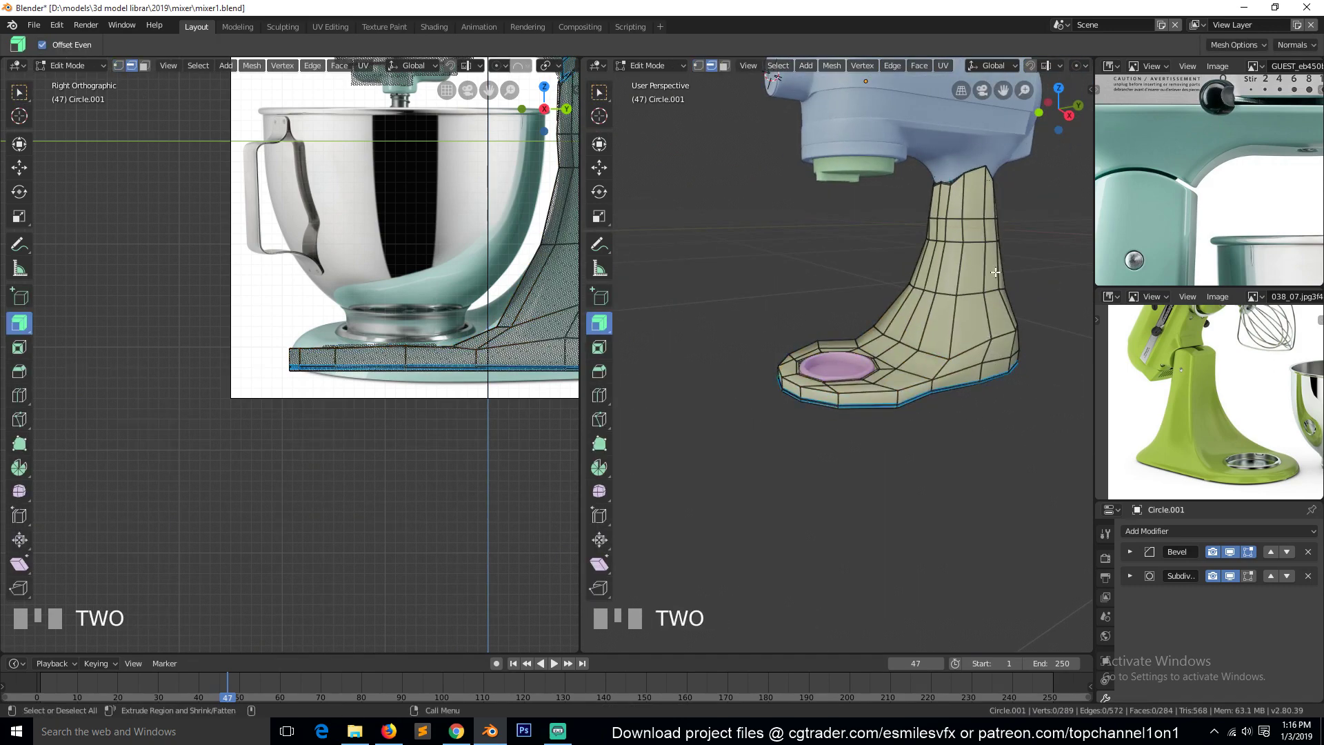
middle_click_drag(995, 273, 987, 292)
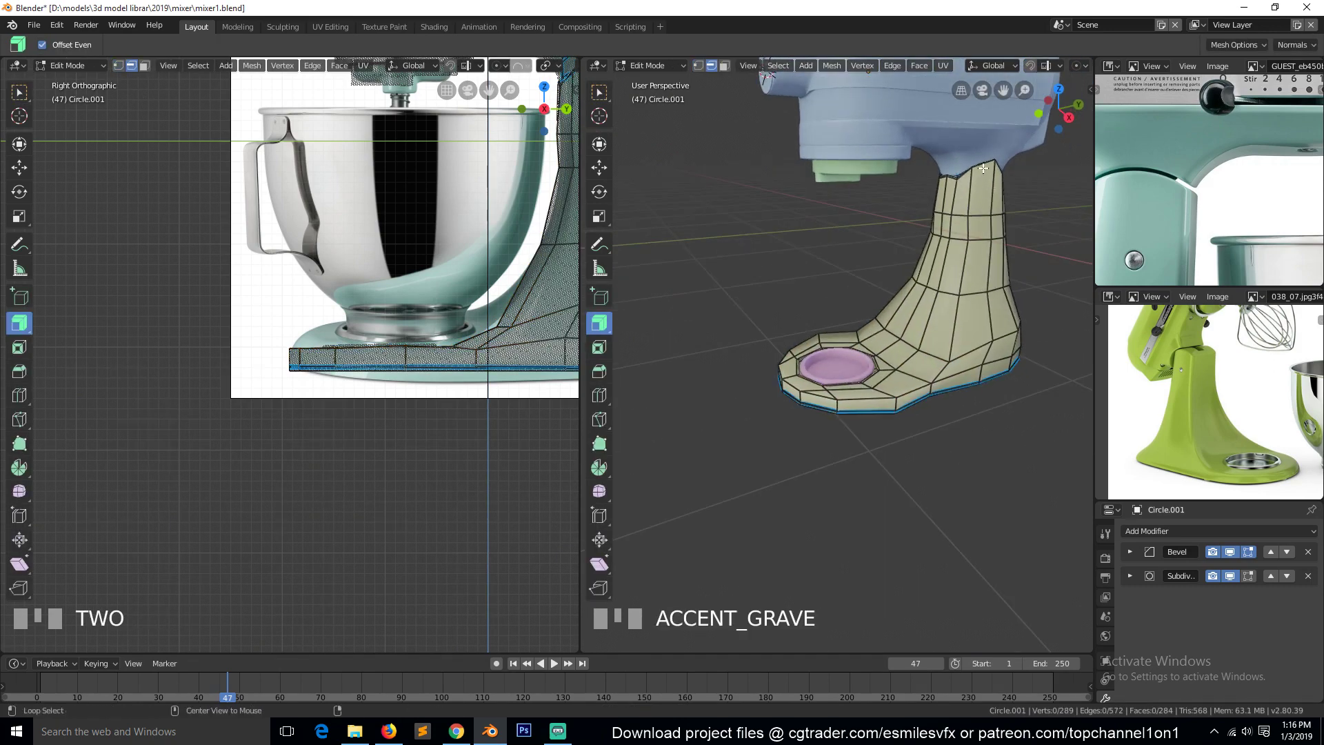
left_click(970, 191, "alt")
left_click(970, 195, "alt+shift")
Add the edges along the foot's upper front rim to the selected column edge loops
key("grave")
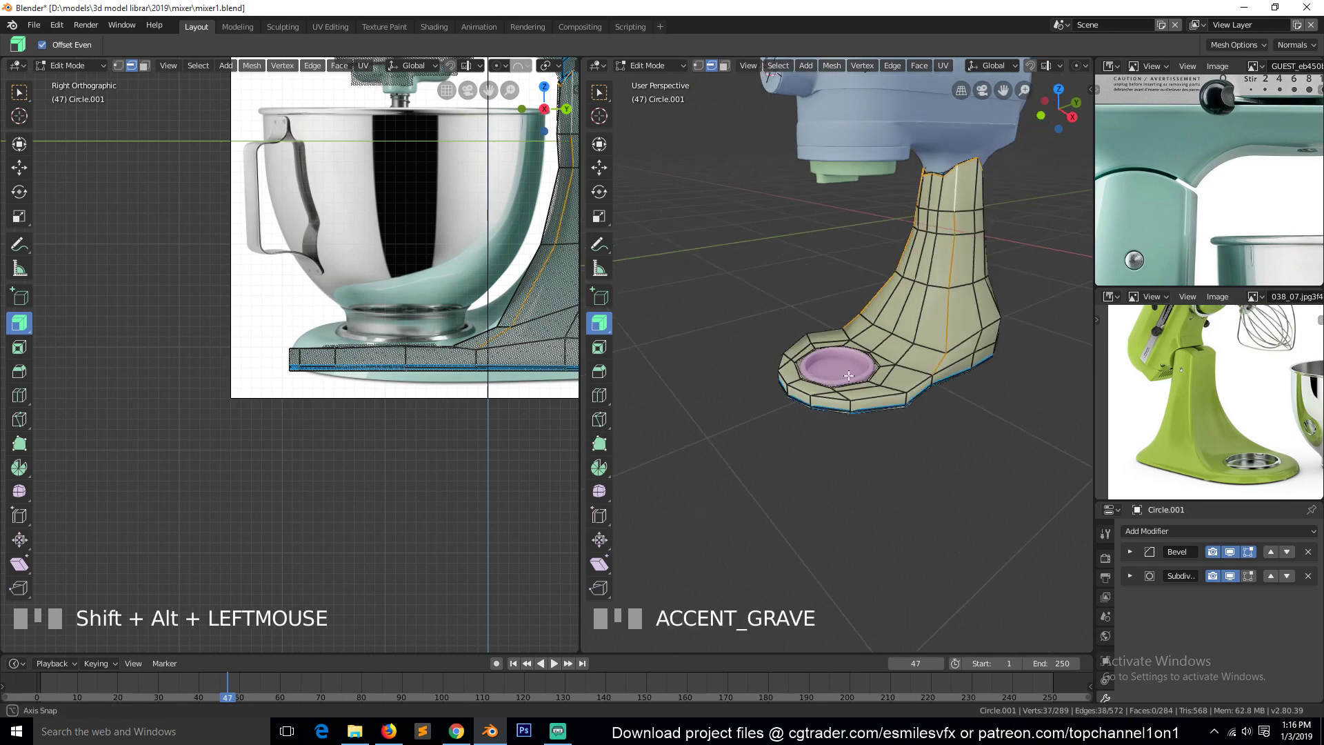
left_click(896, 398, "alt+shift")
key("ctrl+z")
left_click(897, 393, "alt+shift")
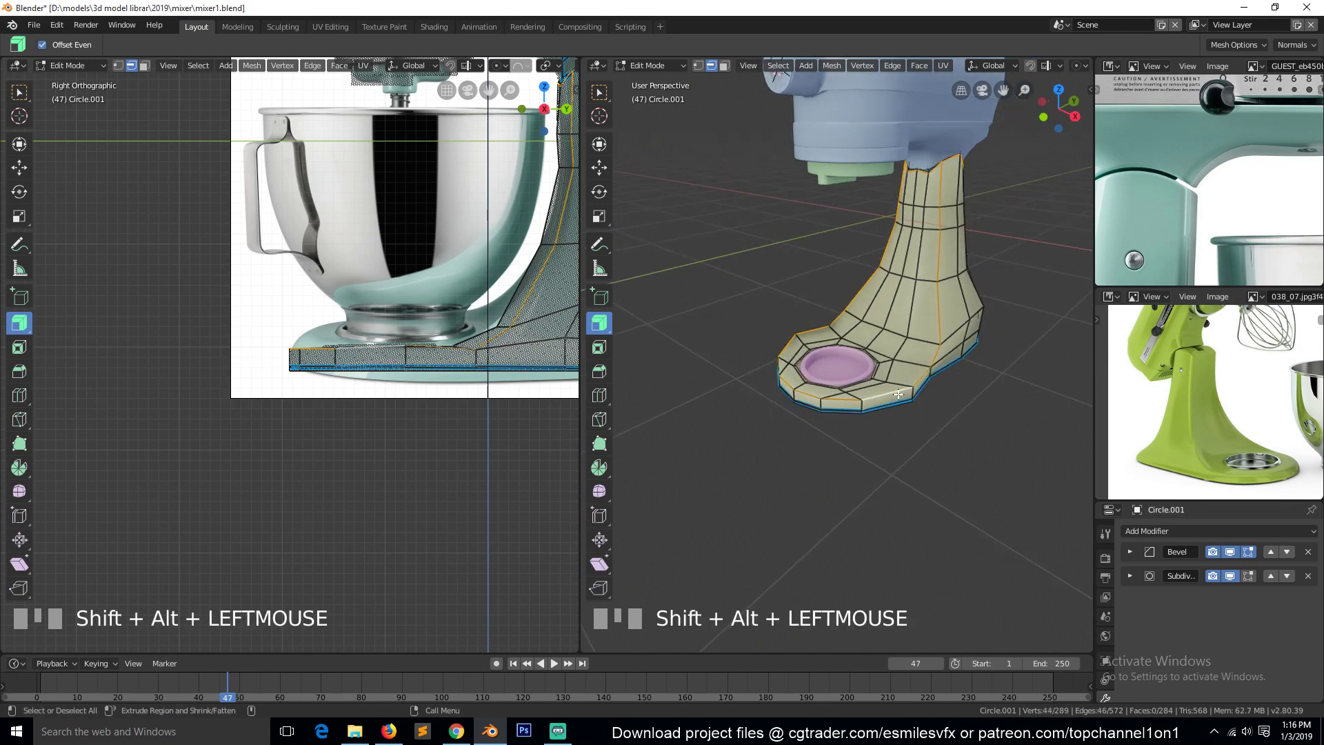
Set the selected edges' bevel weight to 1, then return to Object Mode with everything deselected
key("grave")
key("ctrl+e")
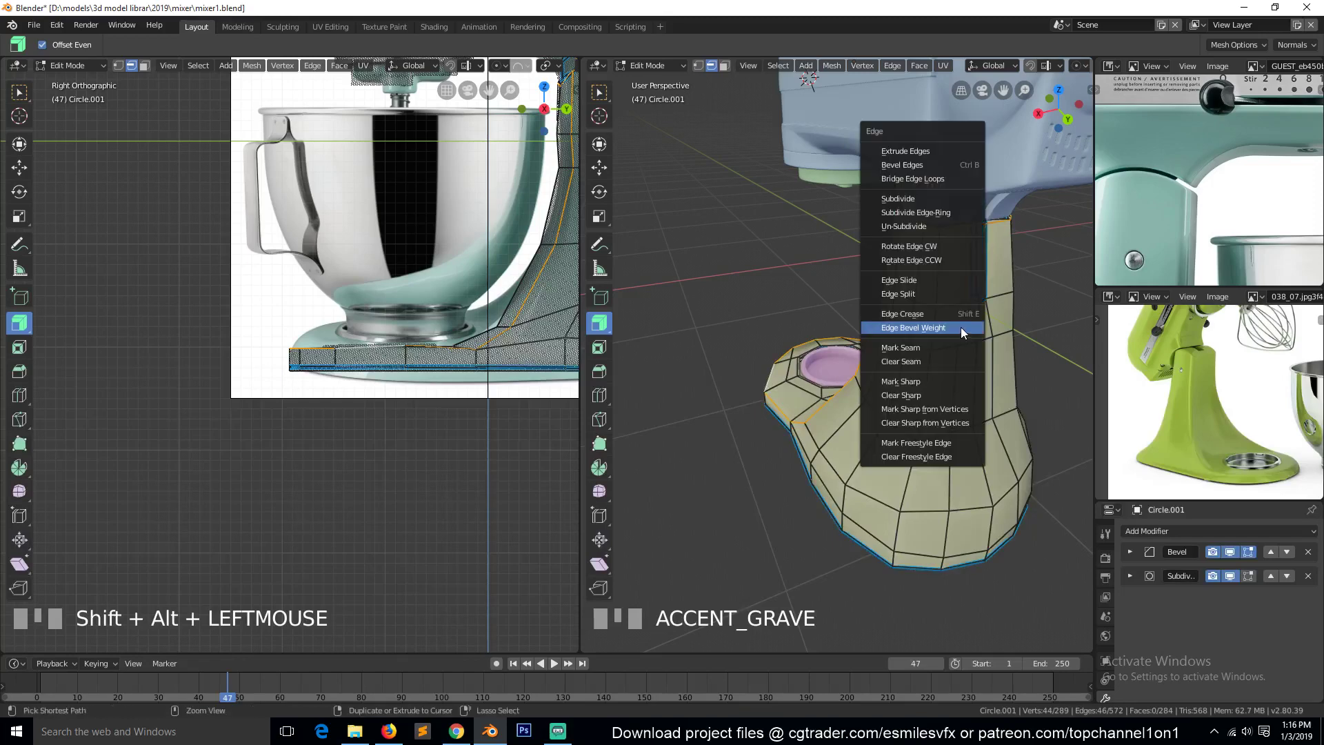
left_click(962, 329)
key("1")
left_click(962, 333)
key("Tab")
key("grave")
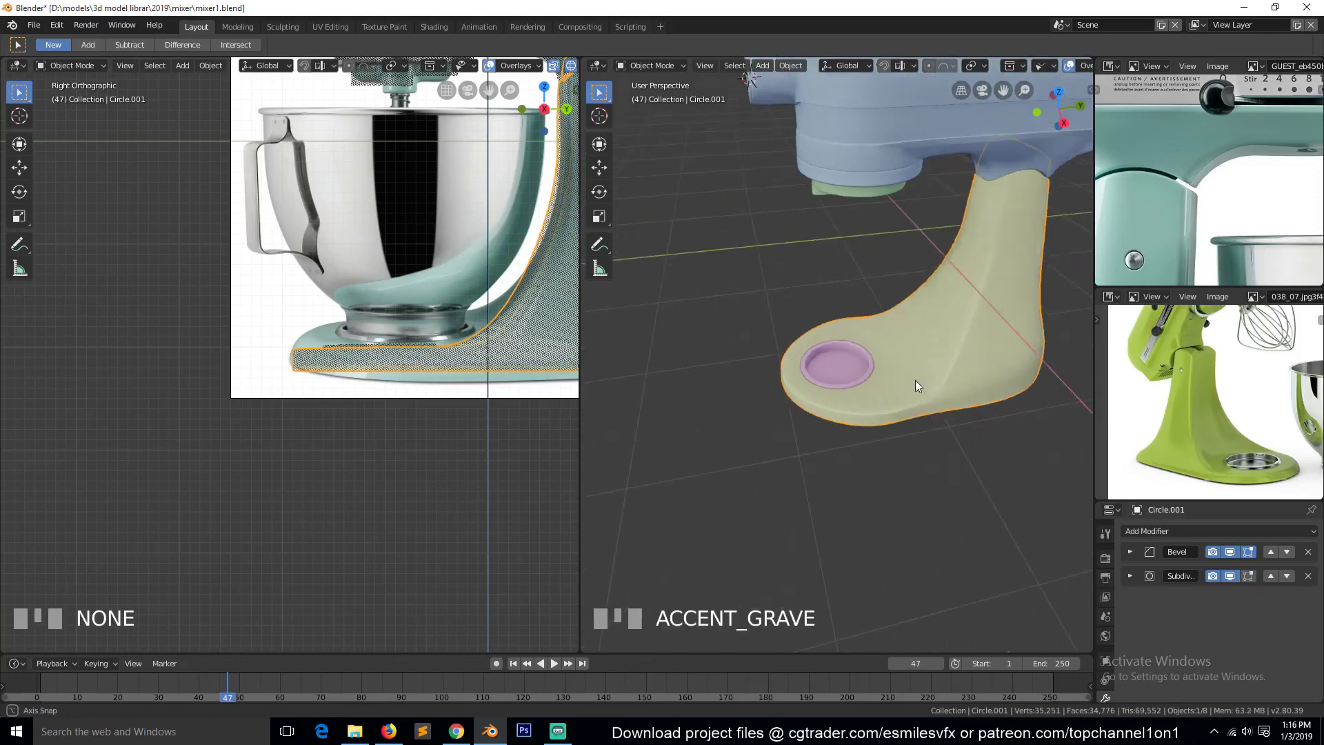
key("alt+a")
key("grave")
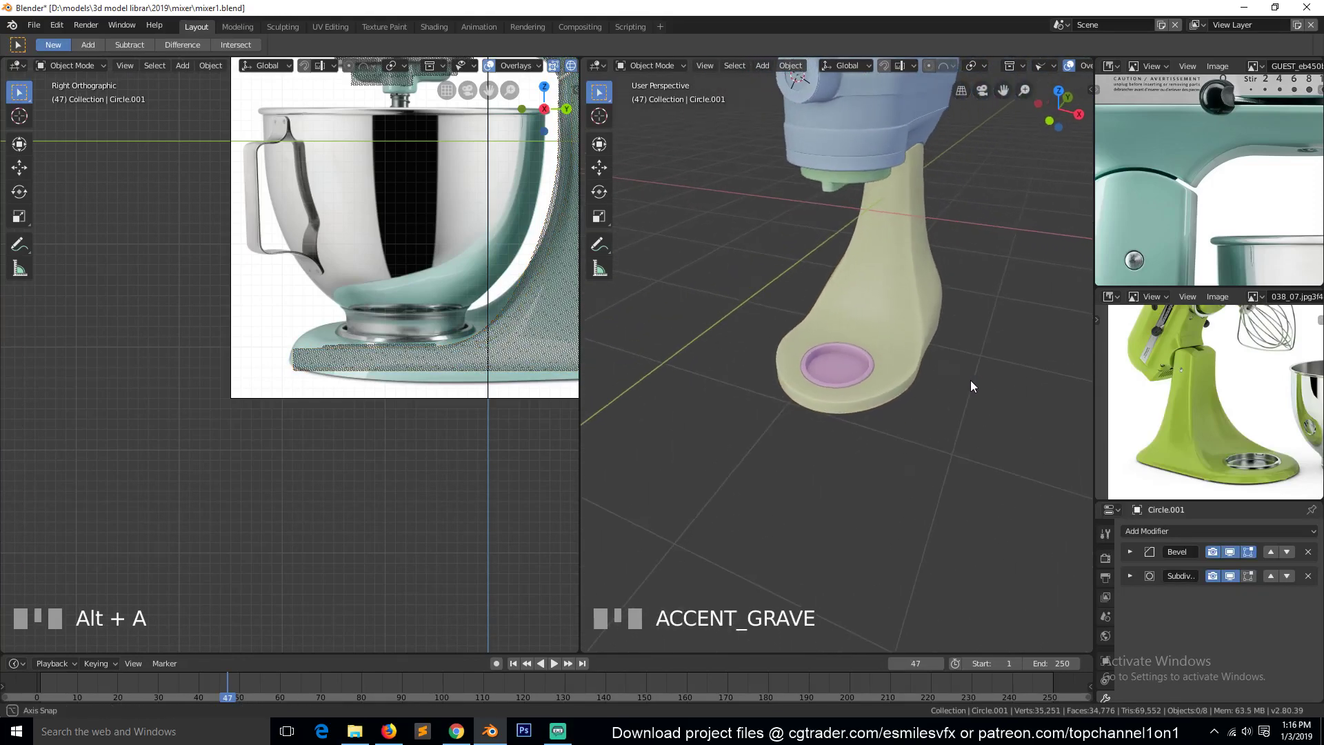
middle_click_drag(943, 359, 959, 411)
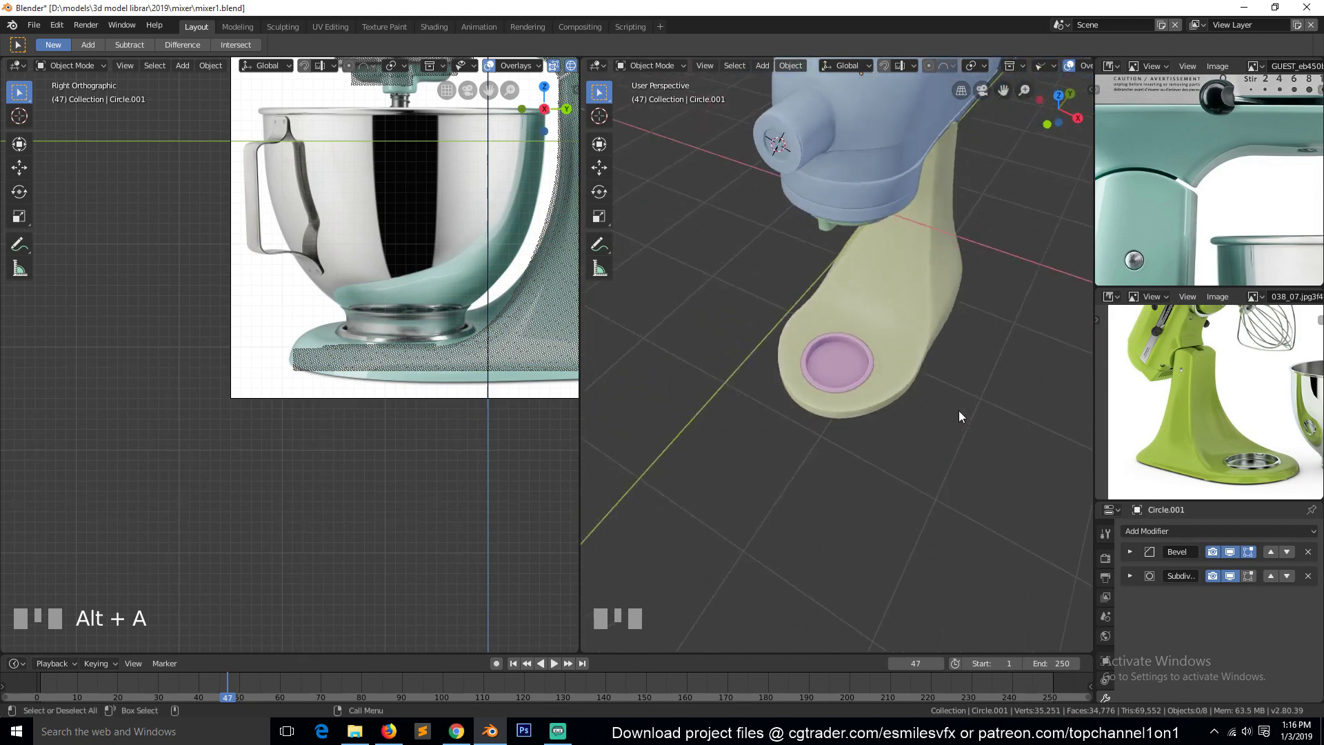
Open the bowl-seat dish and the stand together for editing in vertex select mode
scroll(888, 394, "up", 3)
left_click(887, 379)
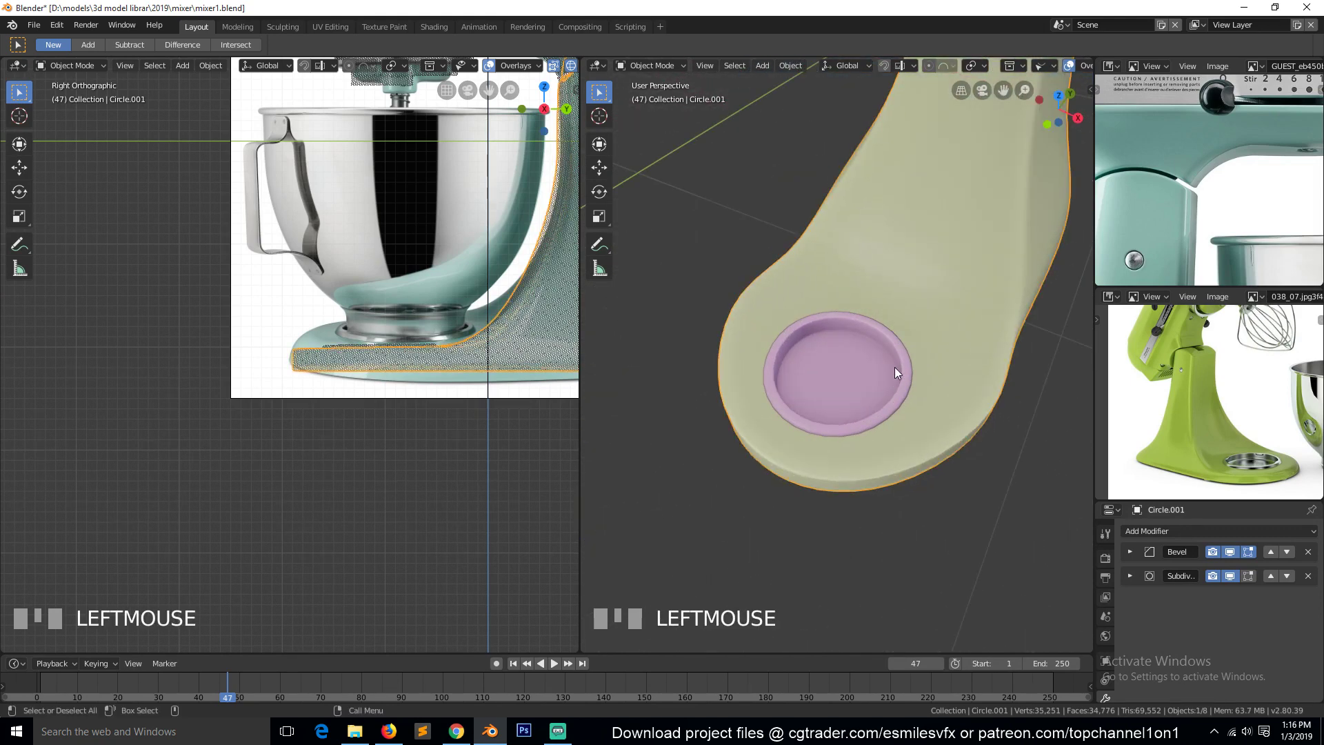
left_click(896, 367)
left_click(941, 367, "shift")
key("Tab")
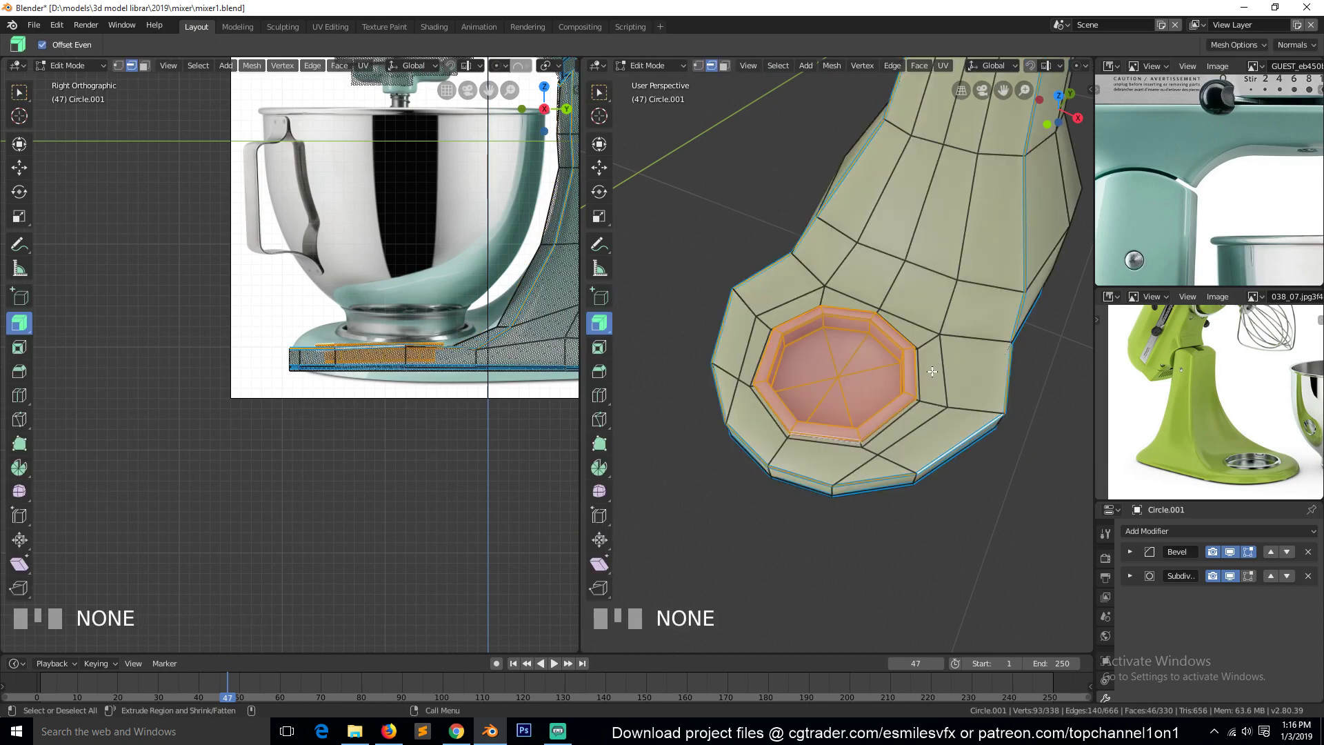
key("1")
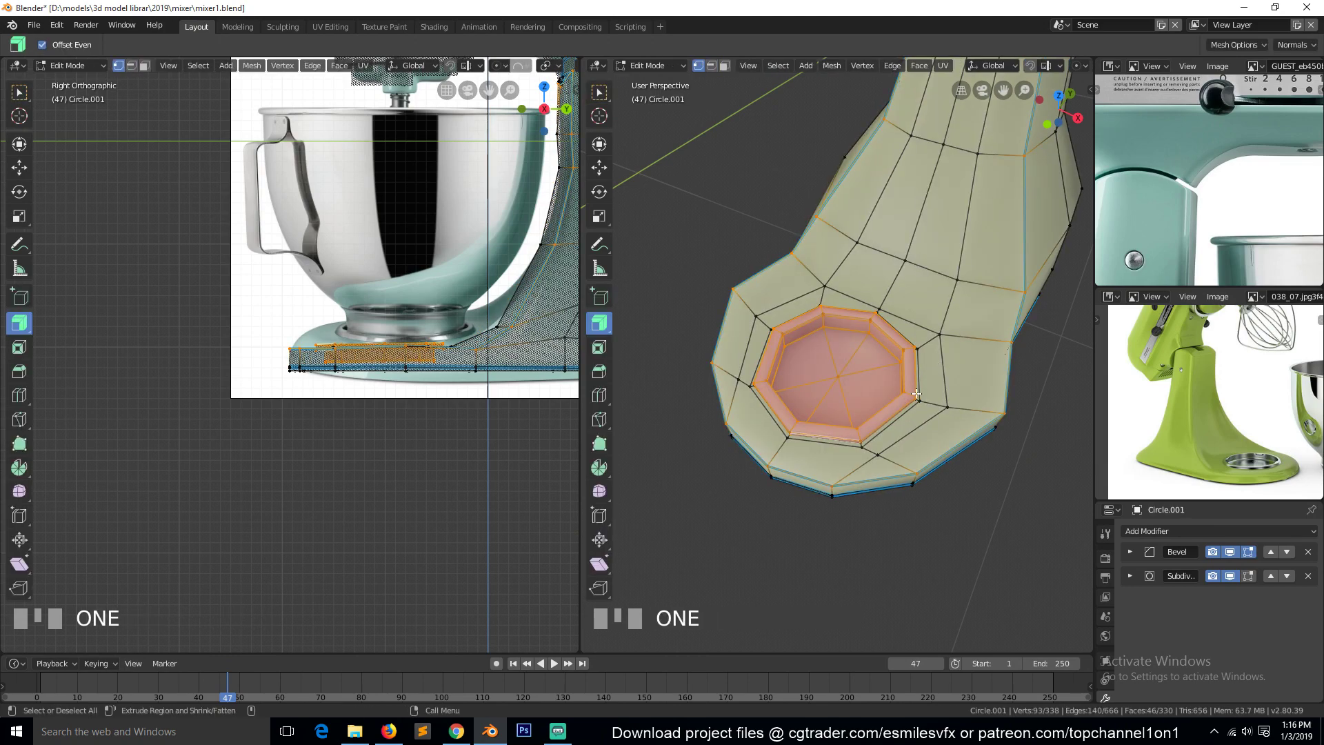
Circle-select all vertices of the dish and its surrounding hole in the wireframe top view
key("KP_7")
key("z")
key("alt+a")
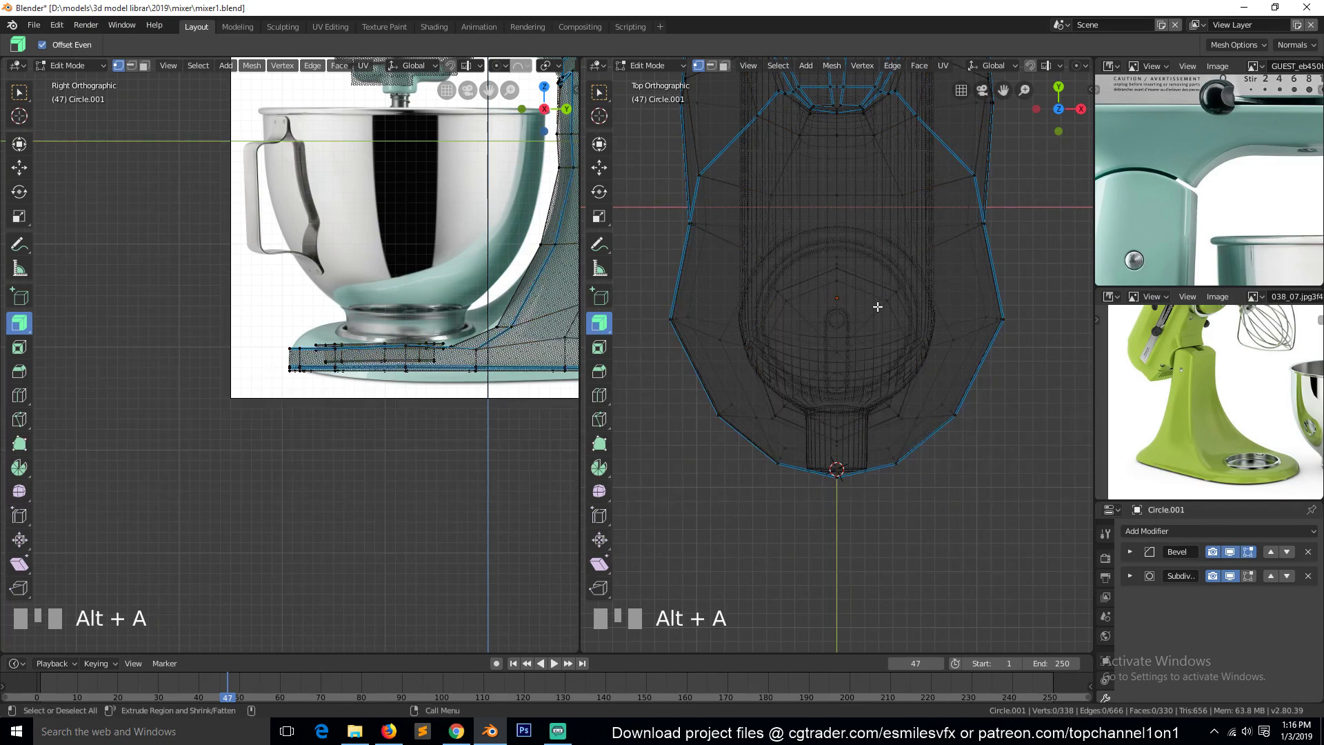
key("c")
mouse_move(843, 318)
left_mouse_down()
mouse_move(824, 288)
mouse_move(909, 328)
mouse_move(894, 404)
mouse_move(828, 420)
mouse_move(790, 410)
mouse_move(770, 358)
mouse_move(789, 302)
mouse_move(854, 306)
left_mouse_up()
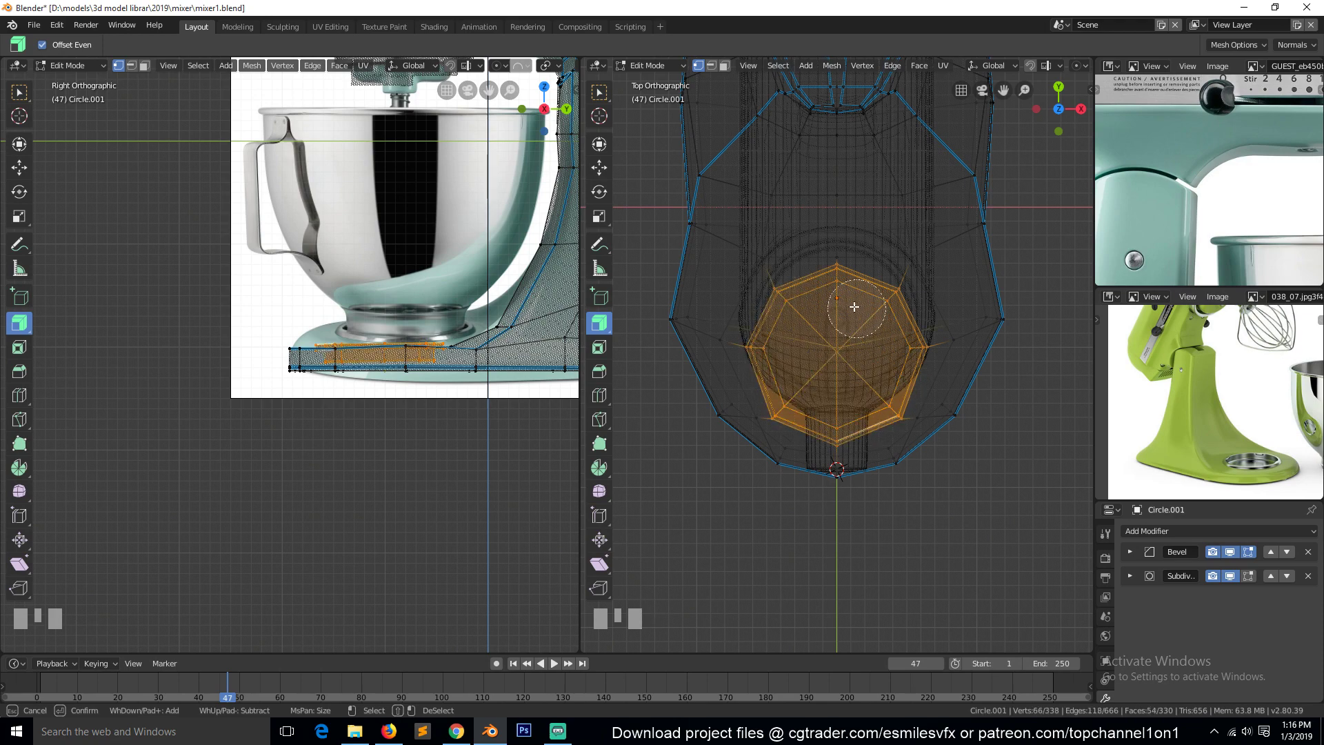
key("Escape")
Scale the selected dish and hole by about 1.135 horizontally, locking the Z axis, in solid shading
middle_click_drag(929, 458, 873, 341)
key("z")
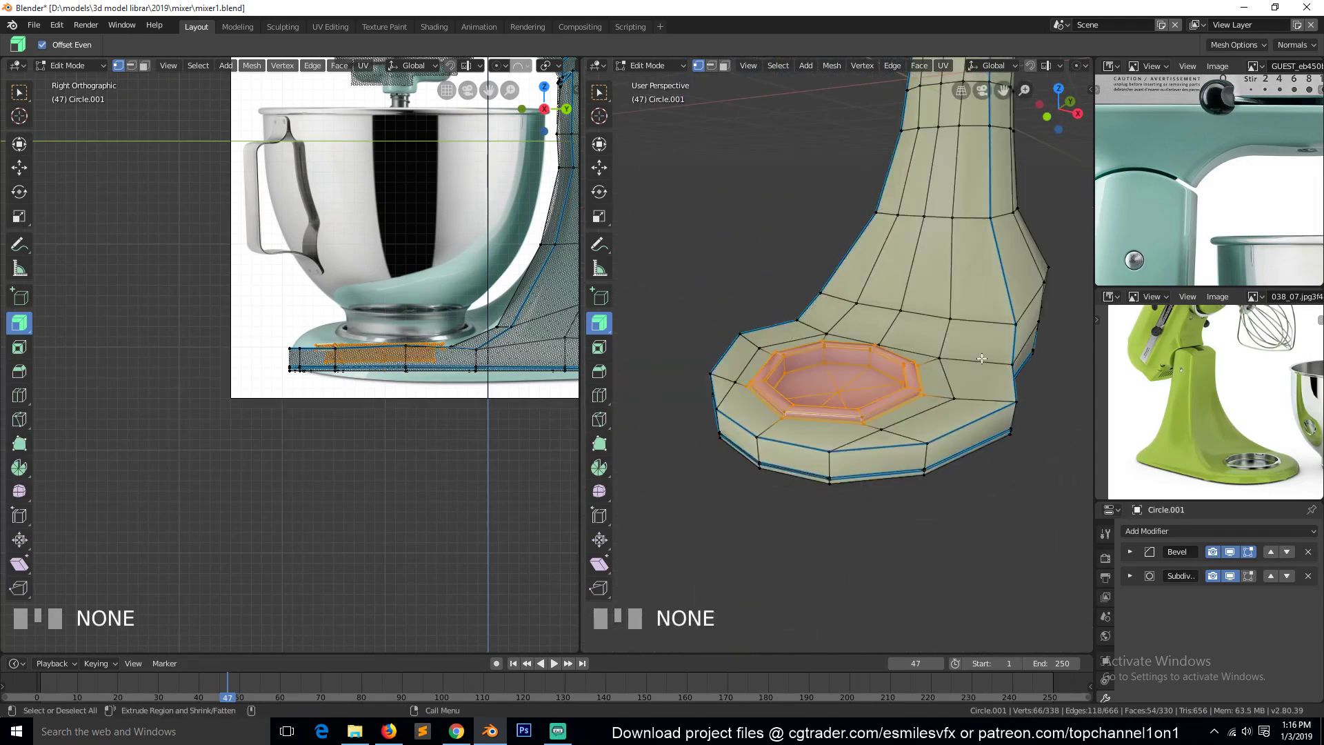
key("s")
key("shift+z")
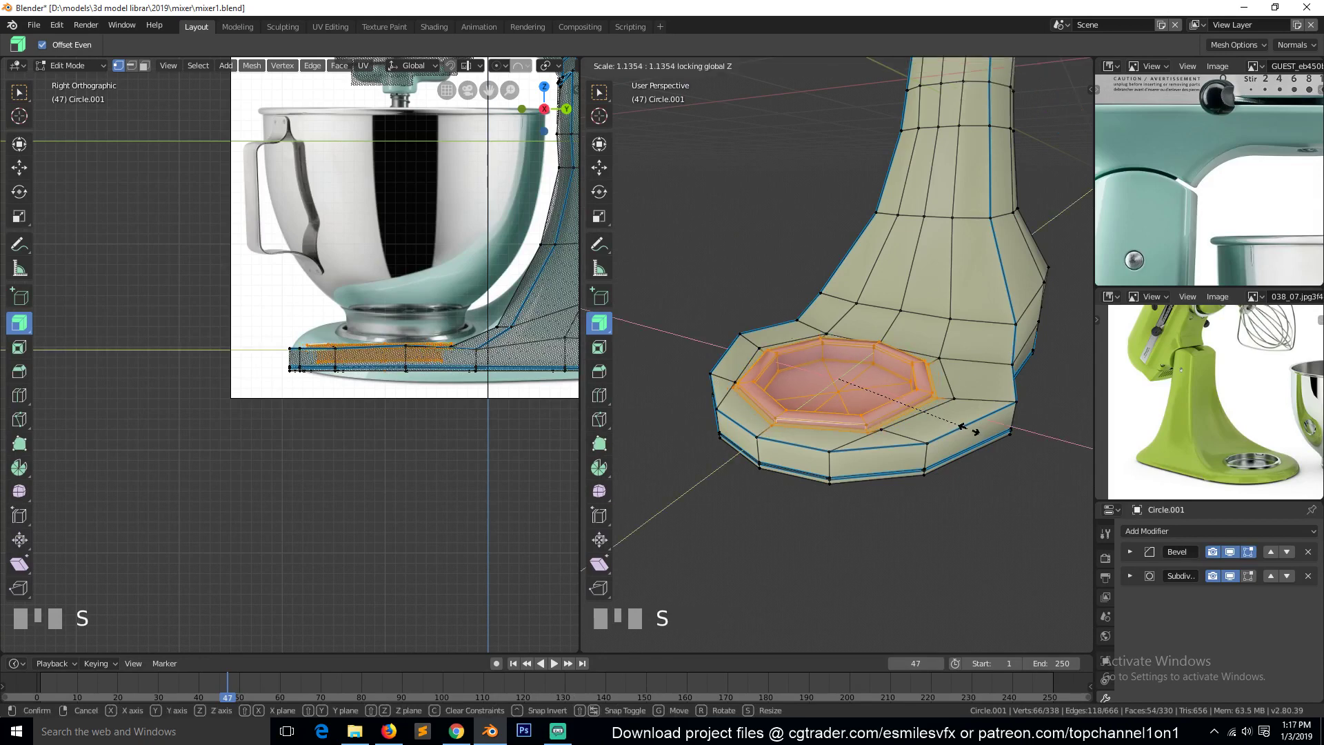
left_click(969, 429)
Slide the edge loop between the dish and the column, including its middle vertex, away from the enlarged dish
middle_click_drag(968, 434, 891, 471)
left_click(936, 357, "alt")
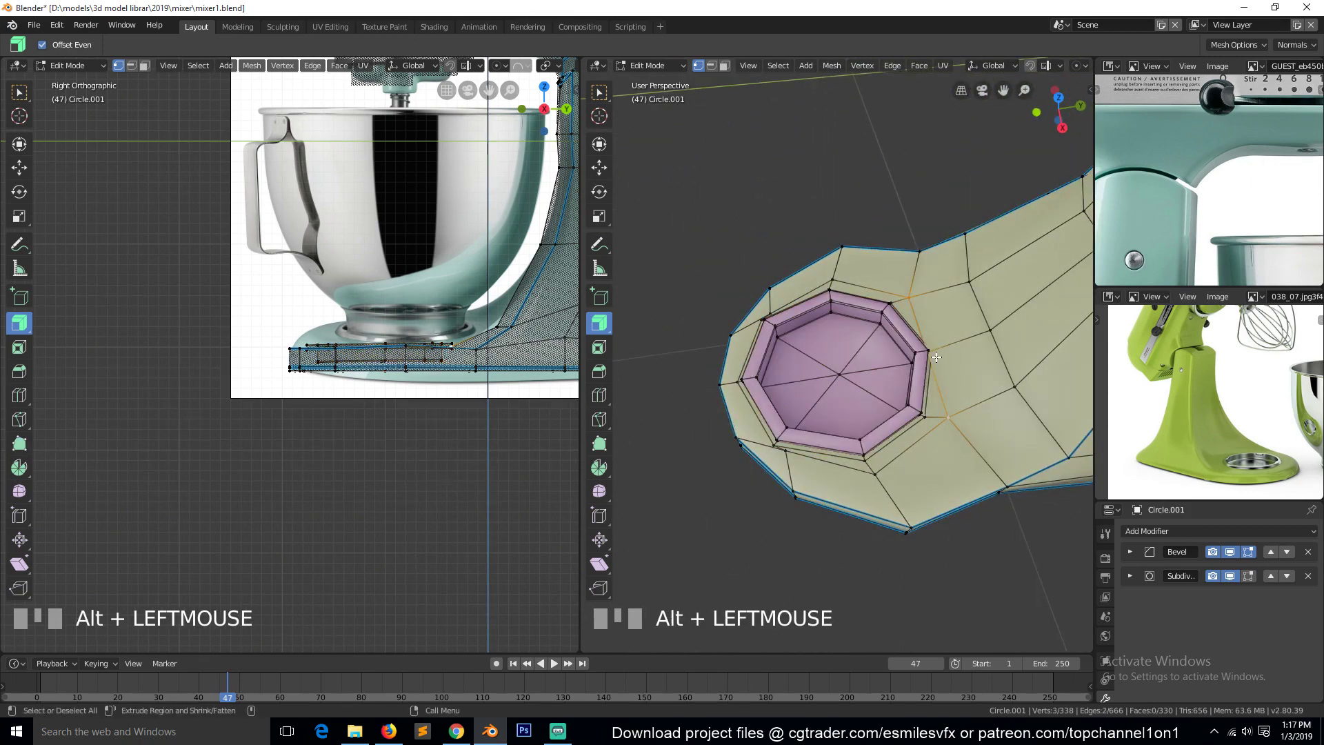
key("g")
key("g")
left_click(966, 358)
left_click(948, 348)
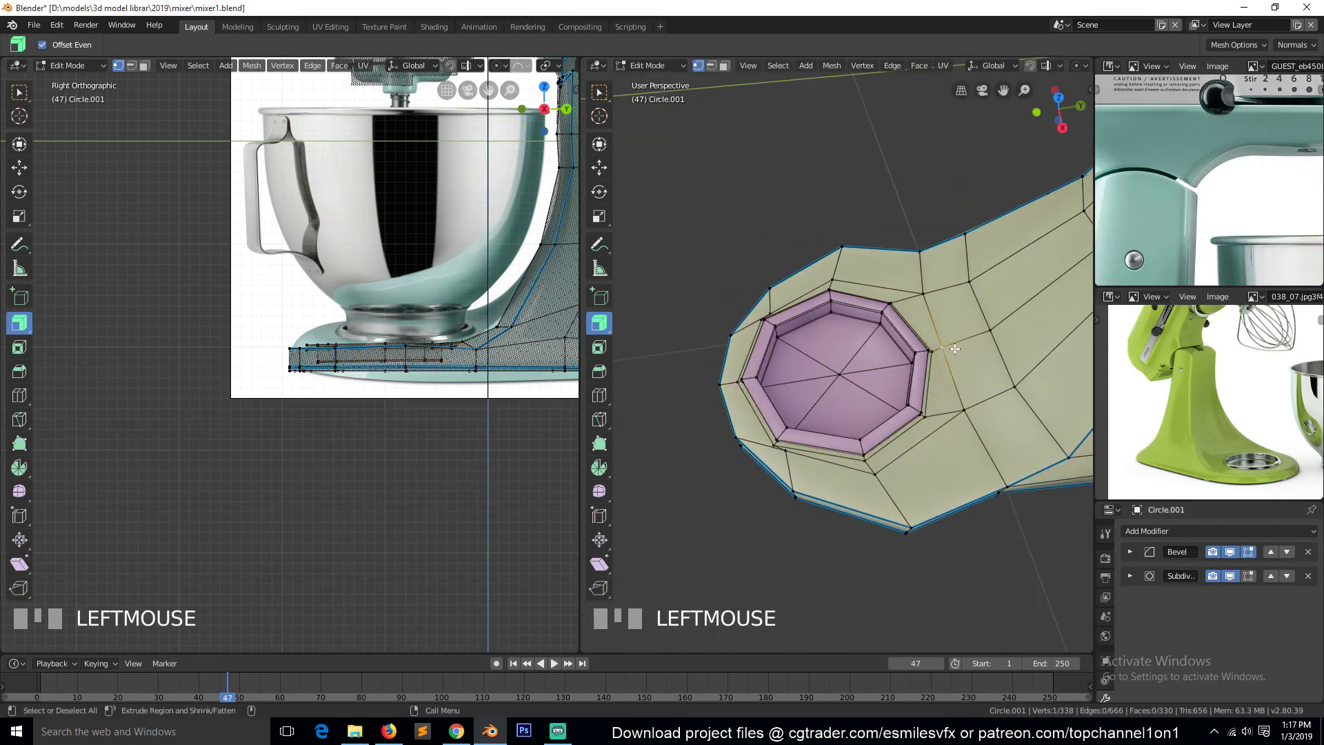
key("g")
key("g")
left_click(968, 346)
Slide the two stand vertices diagonally in front of the dish outward towards the foot's rim
key("g")
key("g")
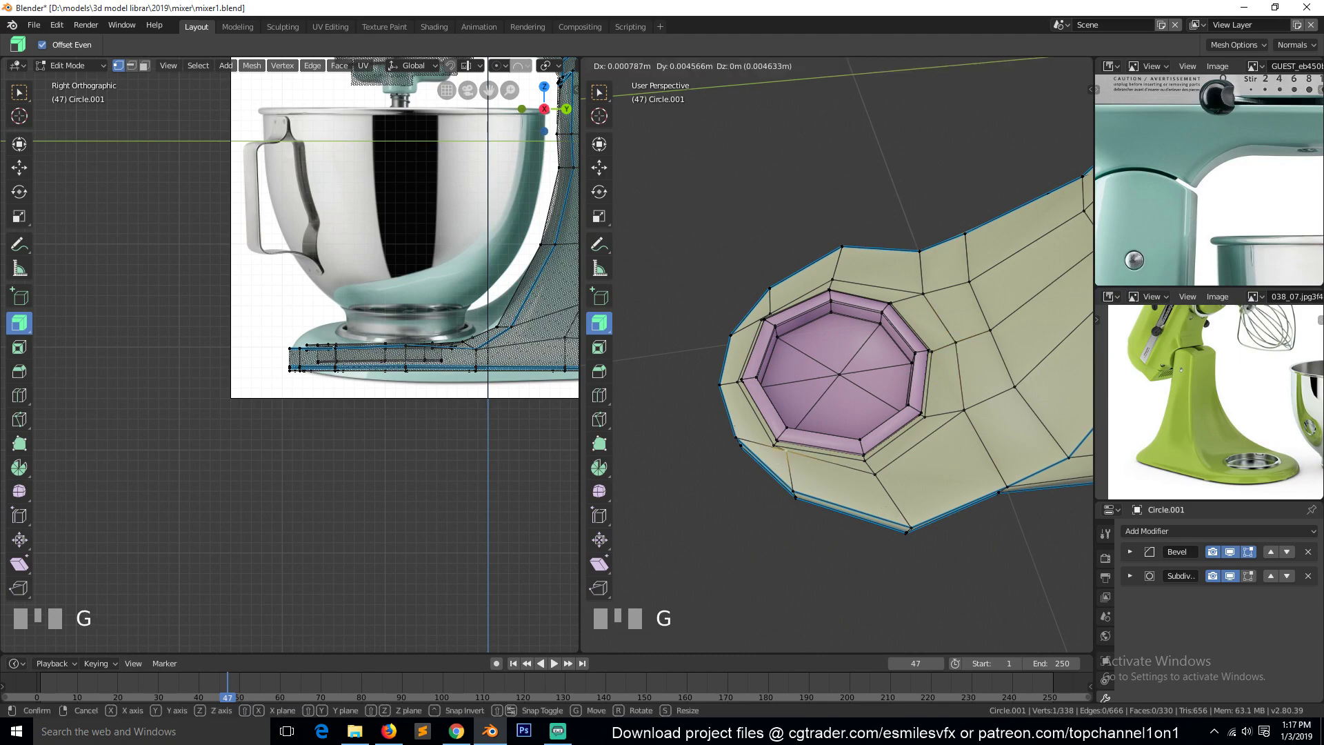
left_click(779, 459)
middle_click_drag(779, 459, 905, 452)
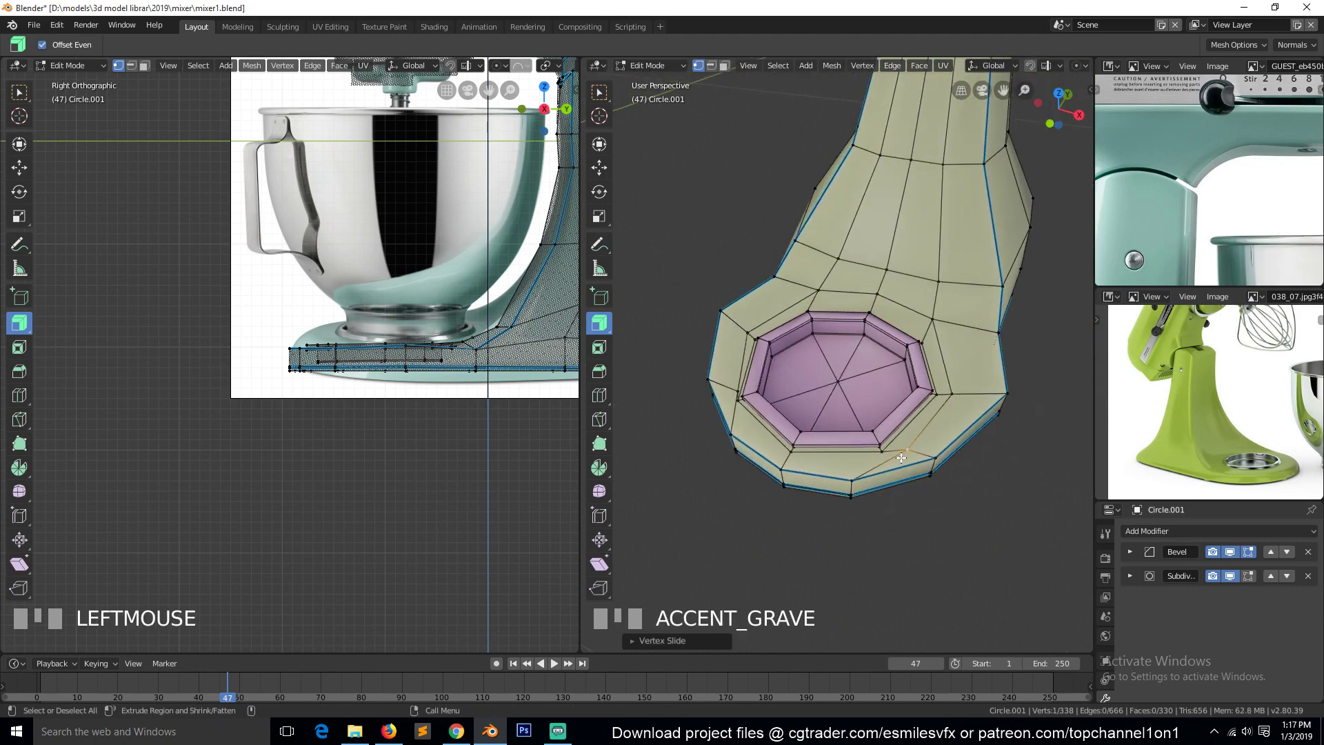
key("g")
key("g")
left_click(888, 472)
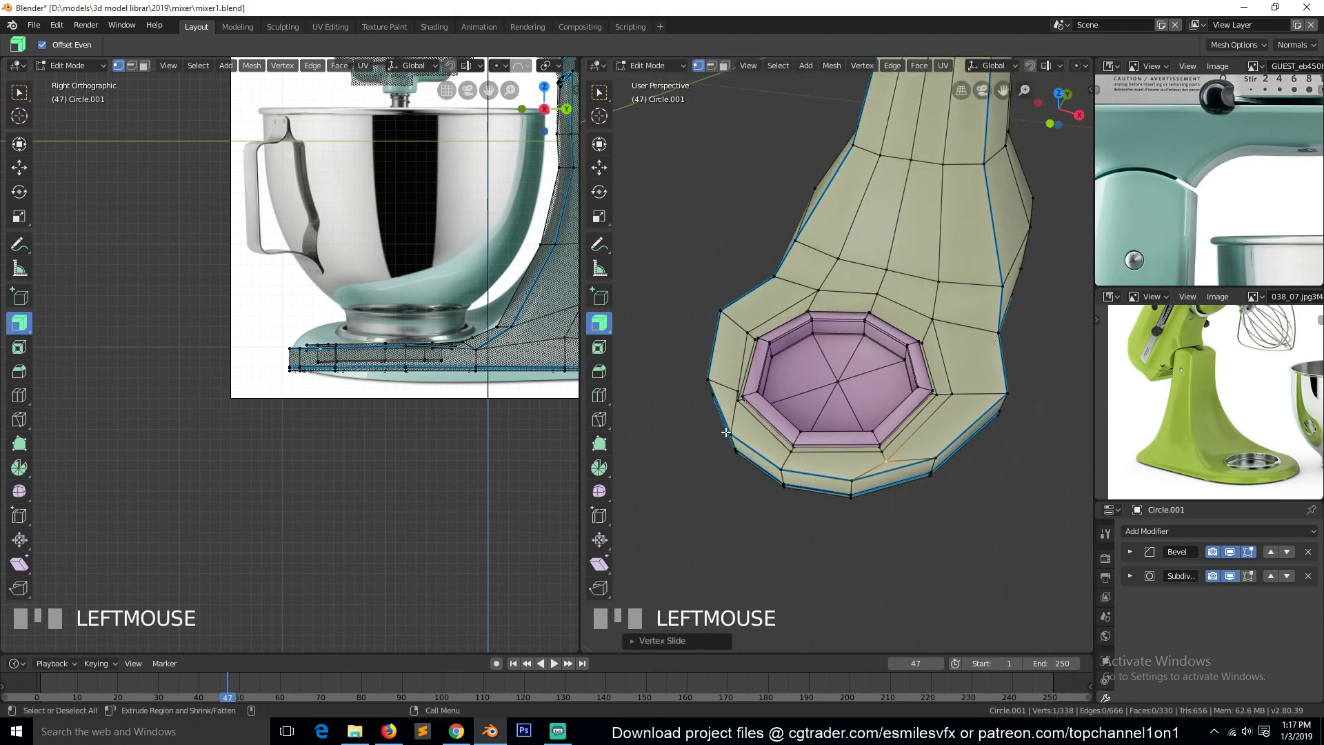
Slide the stand vertices at the sides of the dish outward along their edges towards the foot's rim
key("g")
key("g")
left_click(717, 400)
key("g")
key("g")
left_click(712, 407)
Return to Object Mode, deselect everything and save the file
key("Tab")
middle_click_drag(818, 452, 900, 507)
key("alt+a")
key("ctrl+s")
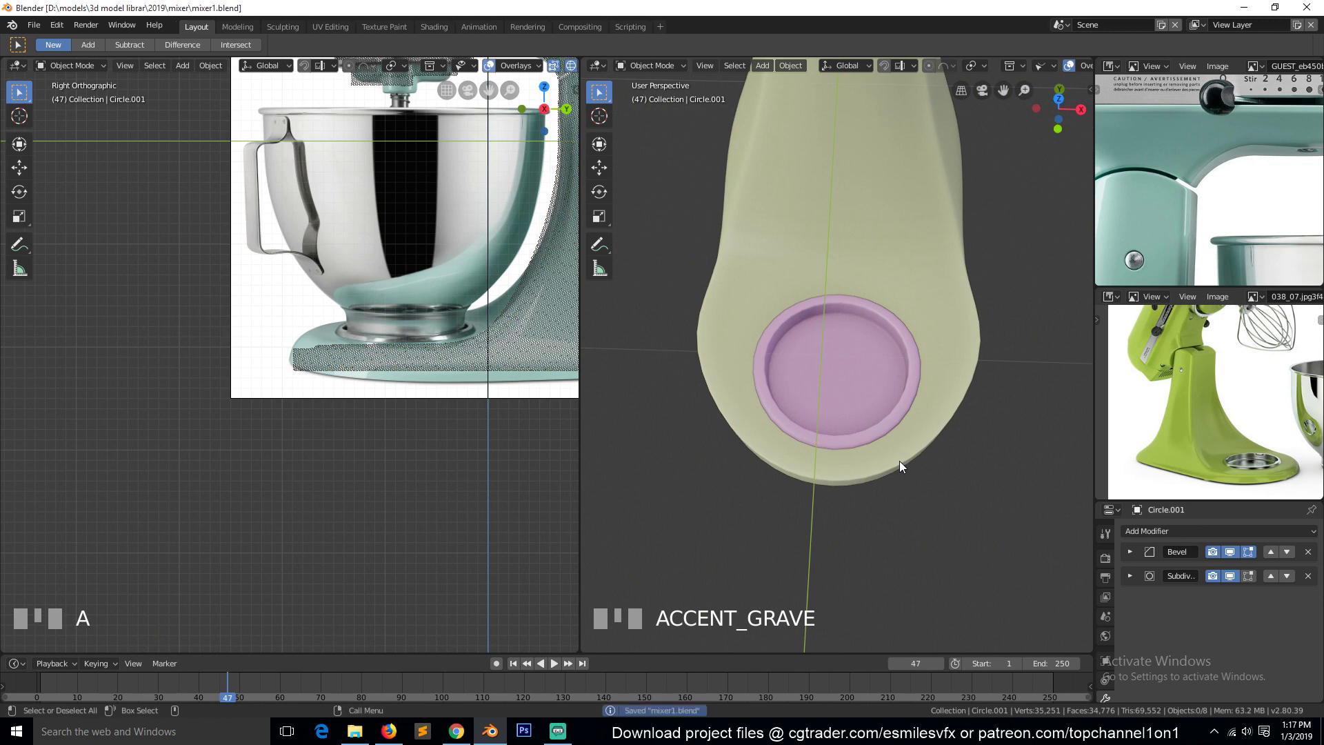
Examine the head and stand in the right side view against the close-up reference of the speed control
middle_click_drag(899, 461, 870, 332)
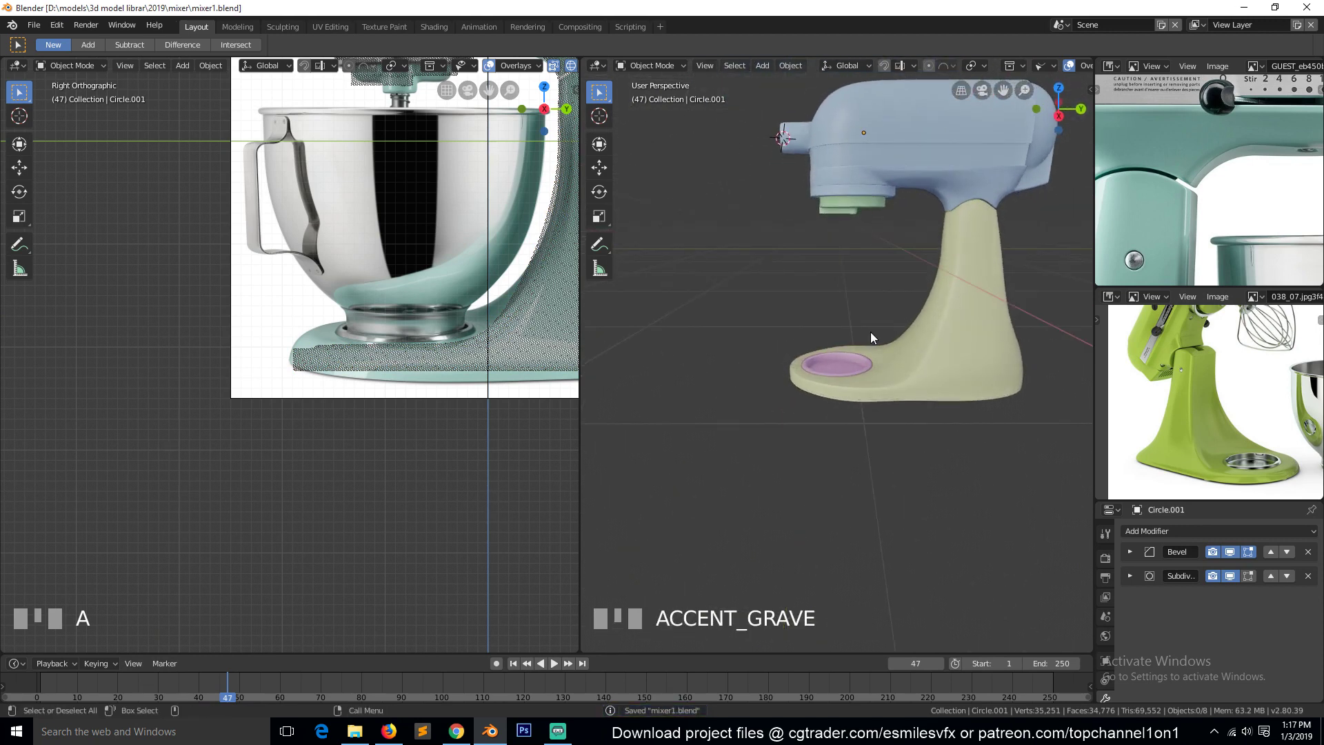
key("KP_3")
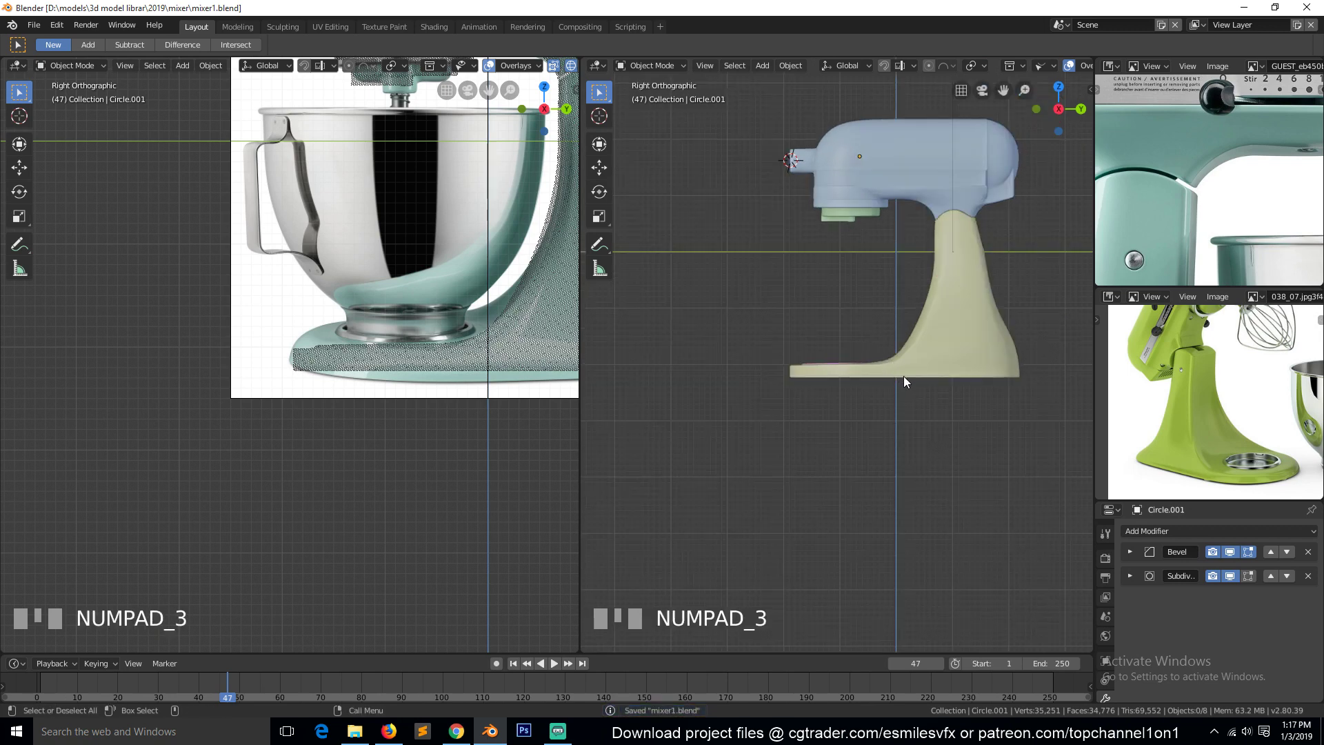
key("s")
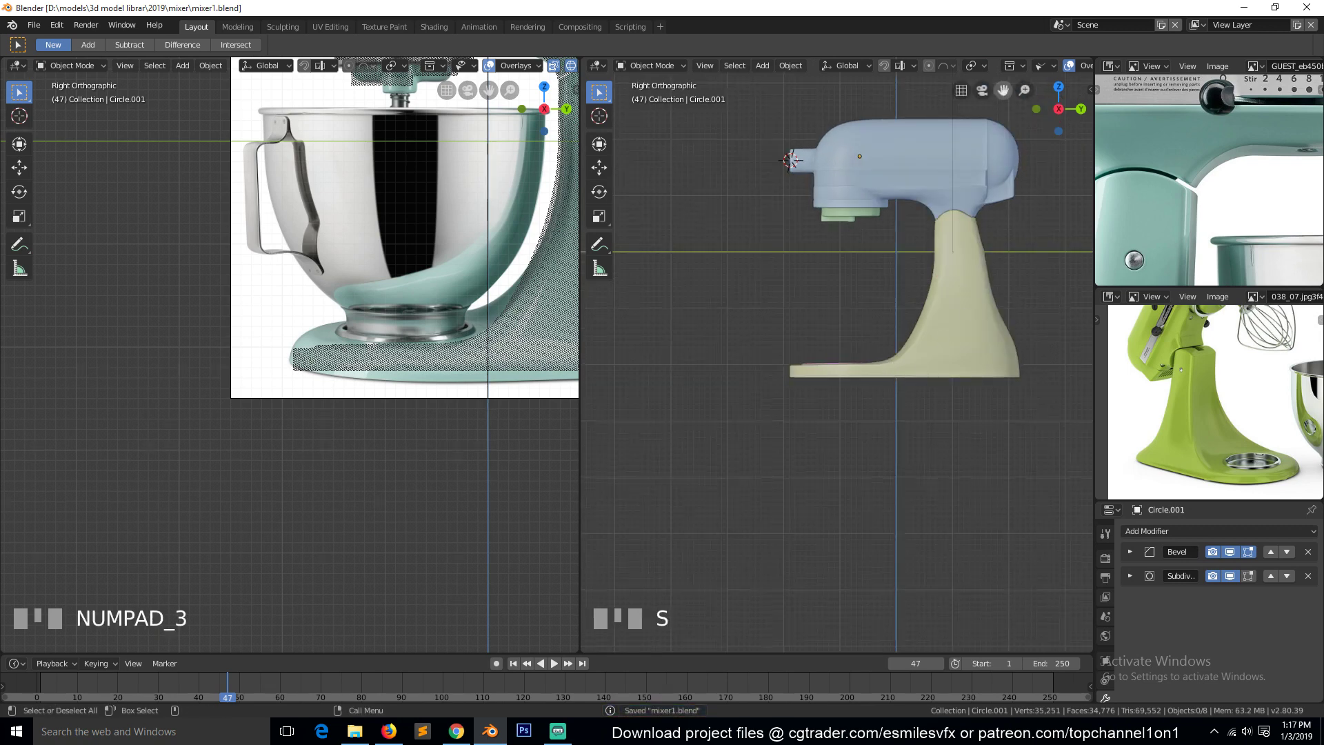
left_click_drag(1004, 90, 879, 197)
scroll(1228, 159, "up", 2)
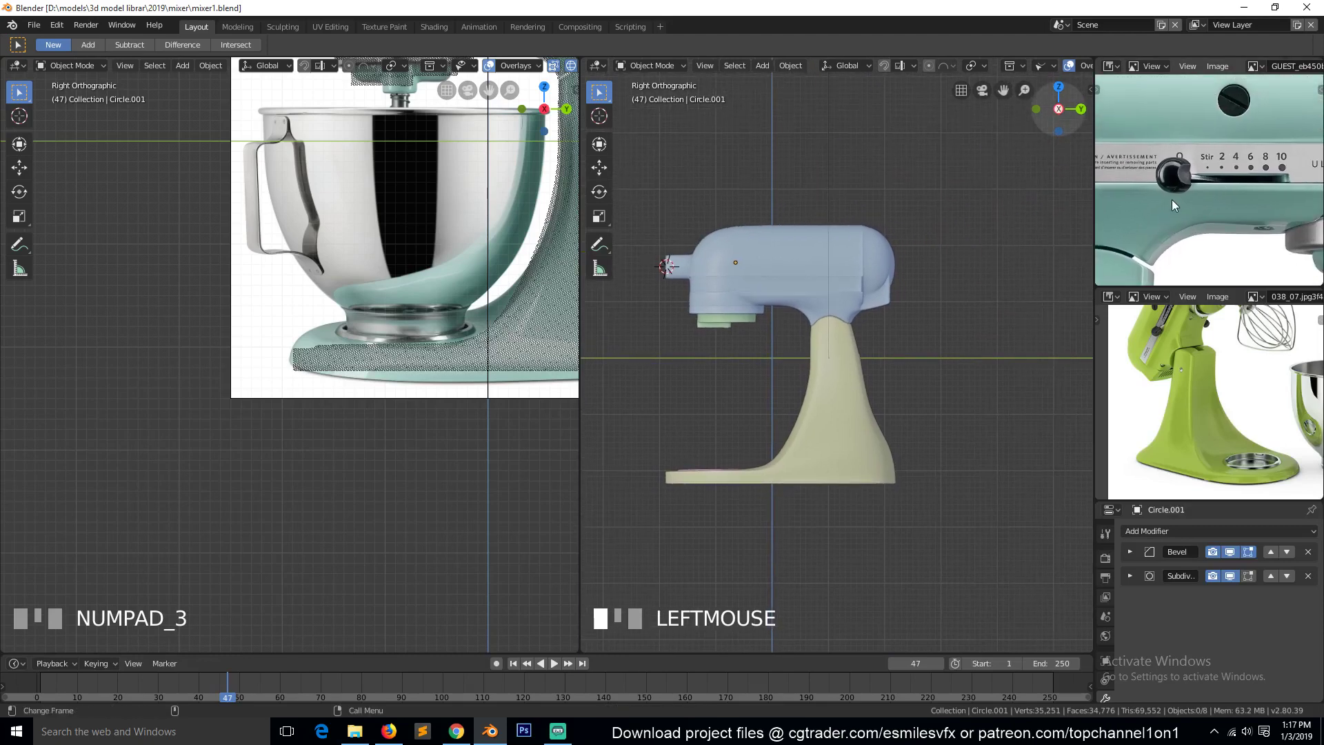
key("grave")
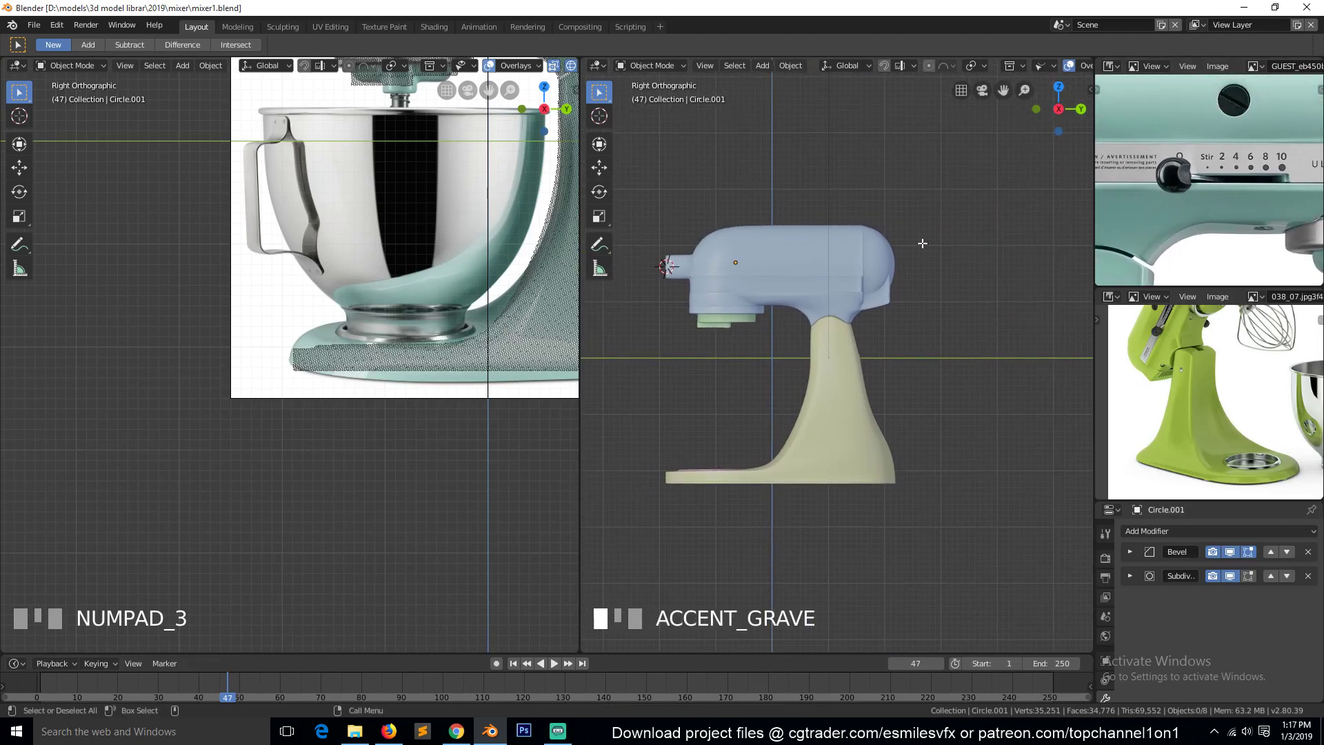
scroll(925, 242, "up", 4)
scroll(936, 238, "down", 1)
scroll(1252, 245, "down", 2)
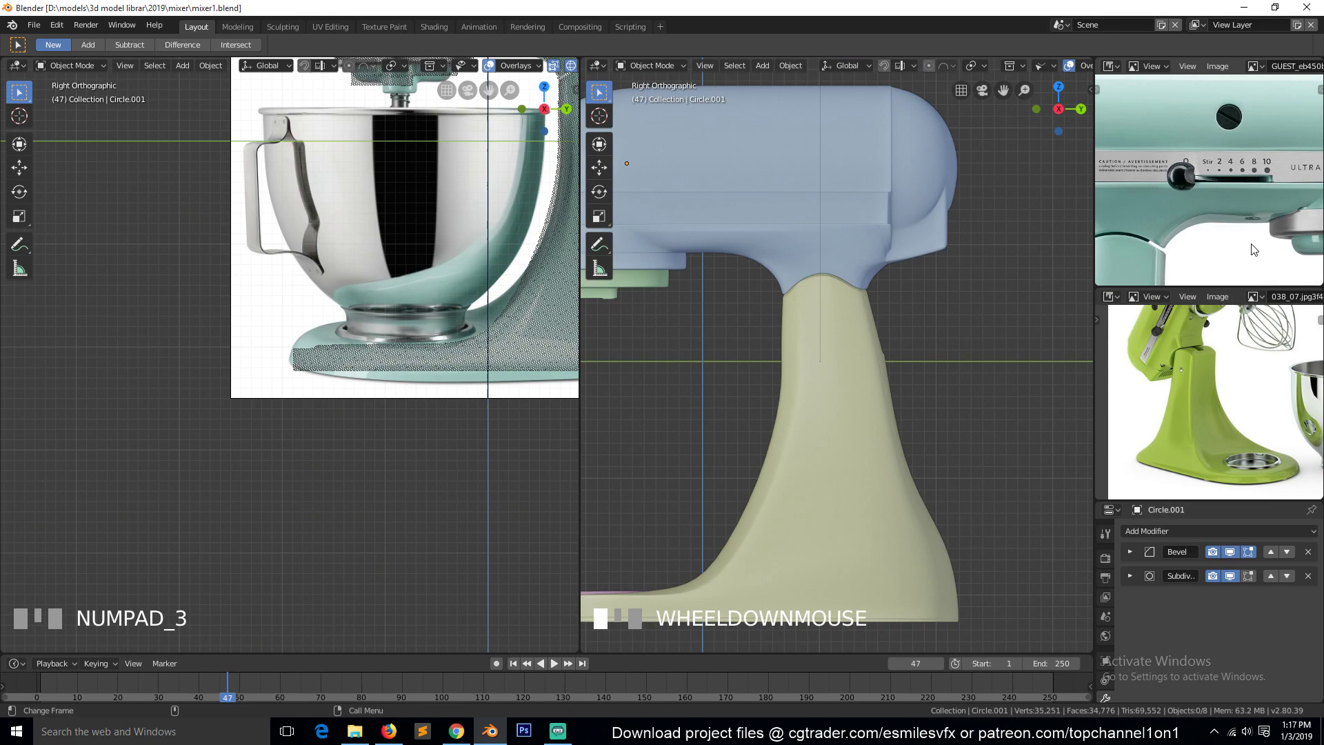
left_click(695, 244)
scroll(793, 254, "down", 2)
key("Tab")
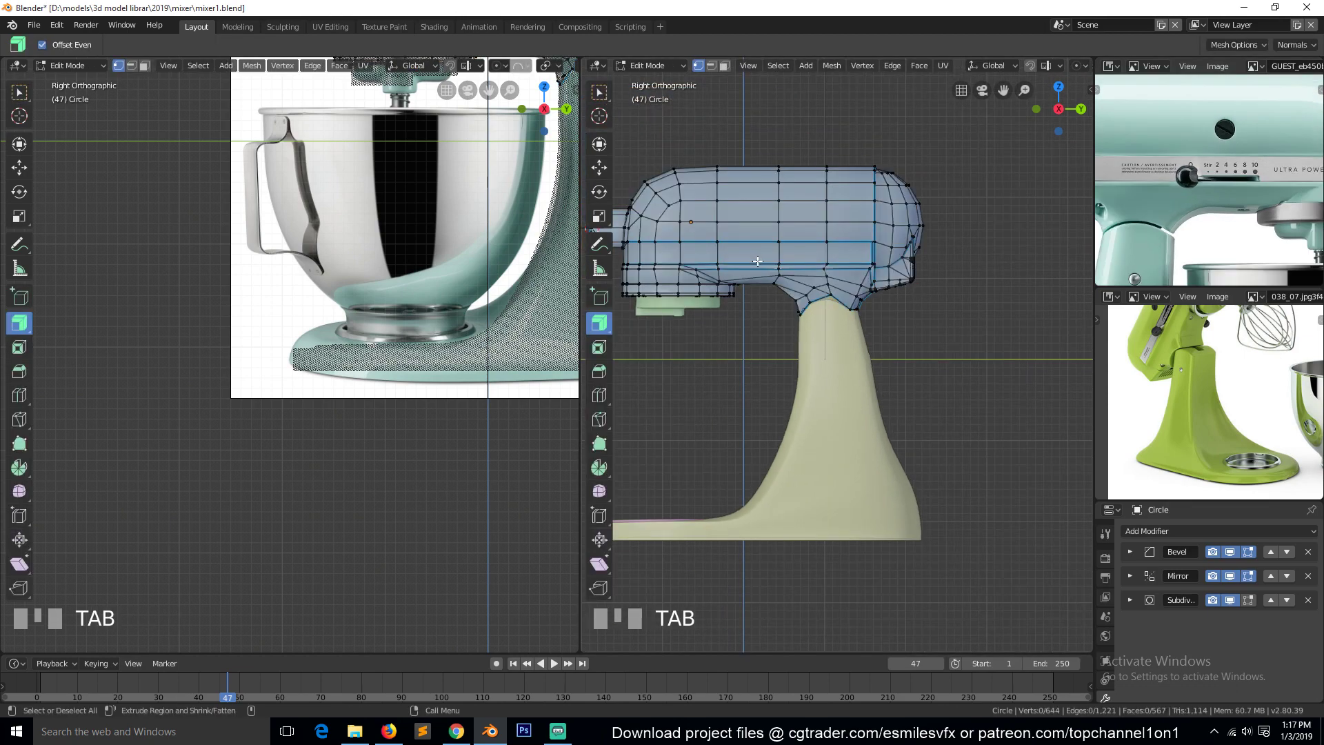
scroll(346, 212, "down", 5)
key("Tab")
left_click(383, 218)
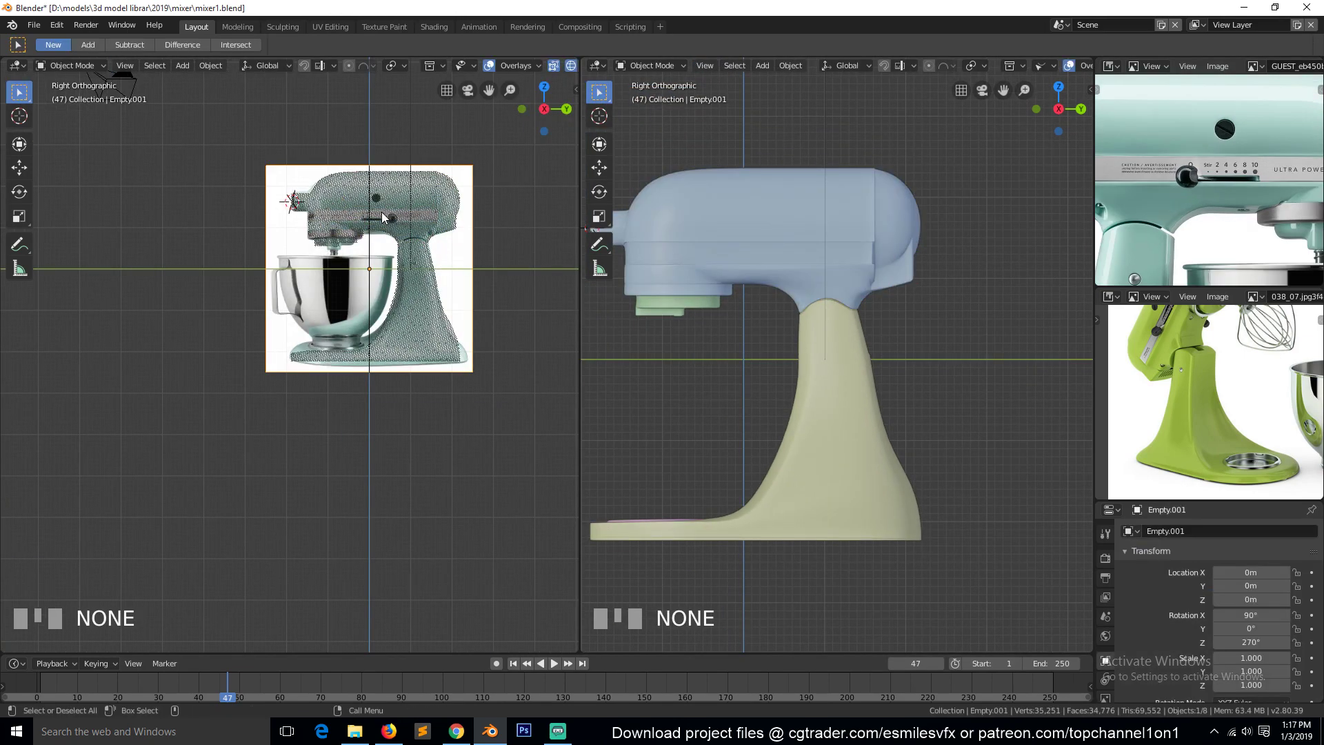
Frame the mixer head over the side reference image and open it for editing with nothing selected
left_click(407, 209)
key("KP_Decimal")
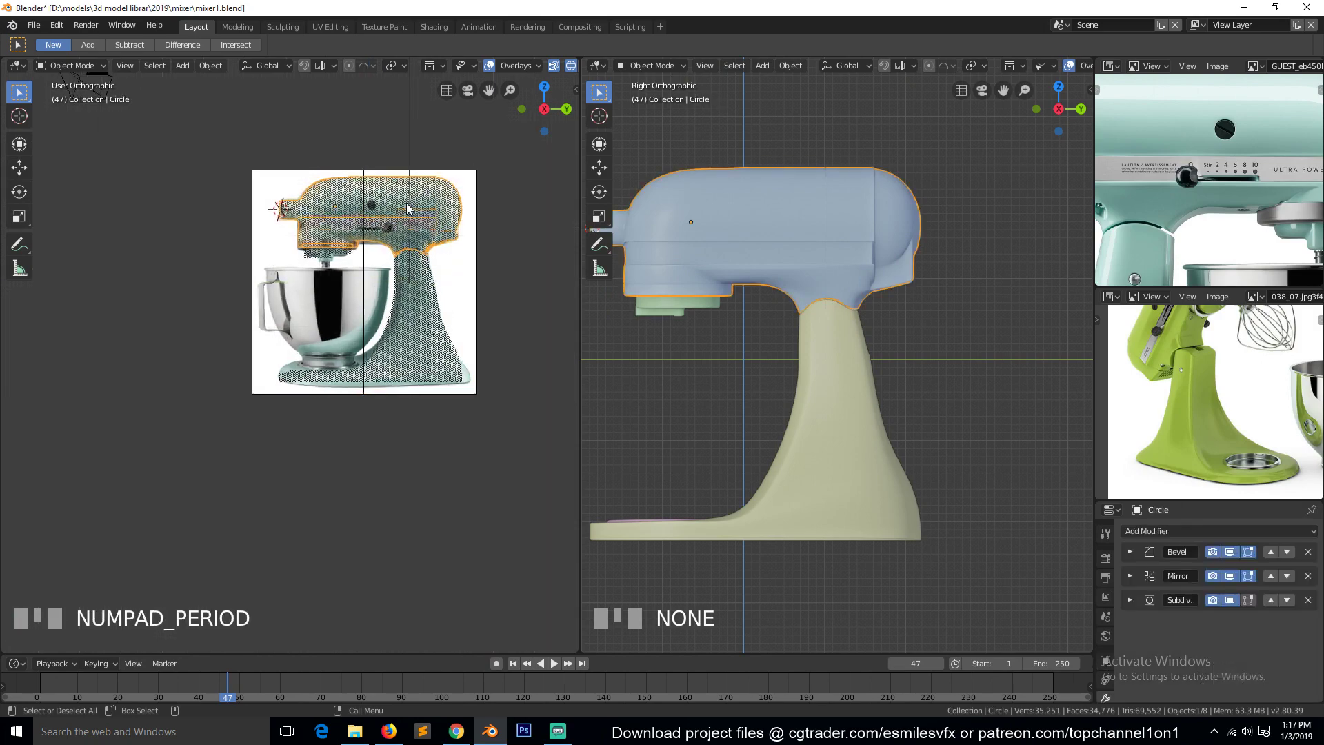
scroll(437, 345, "up", 2)
key("Tab")
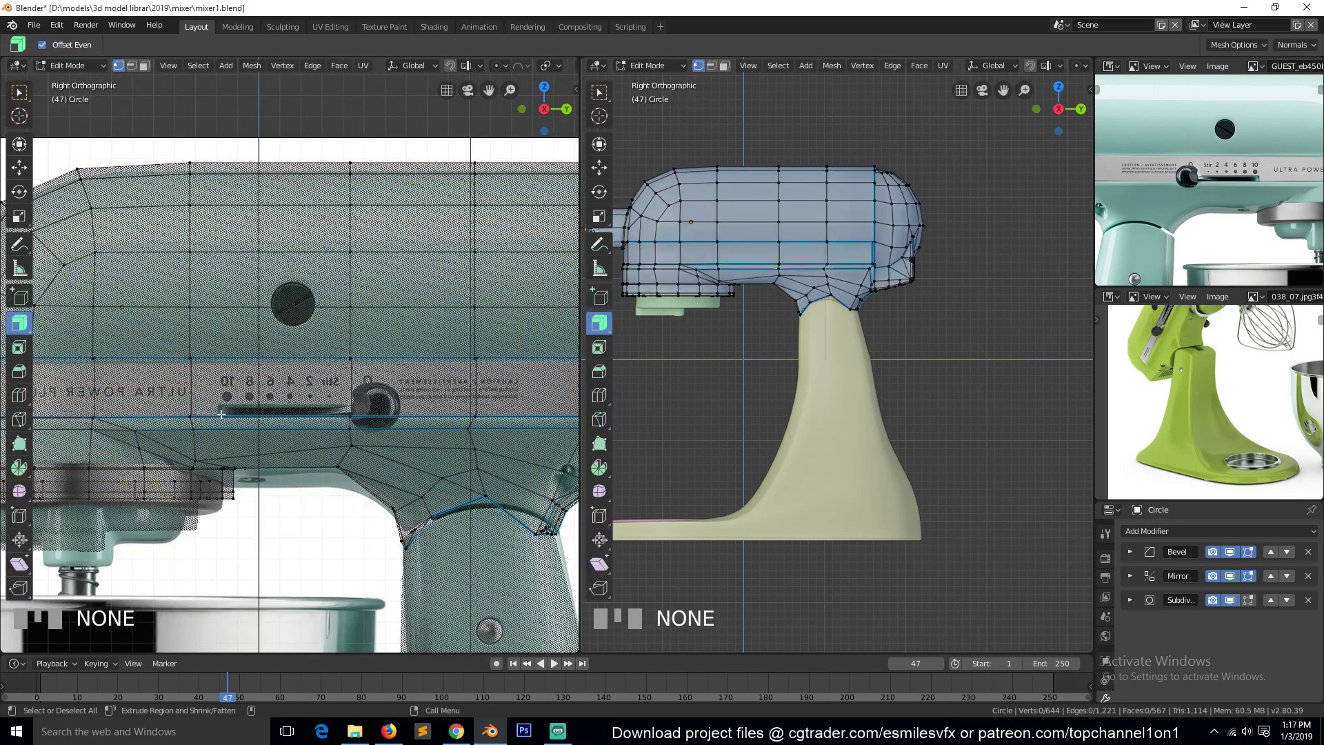
left_click(219, 414)
key("alt+a")
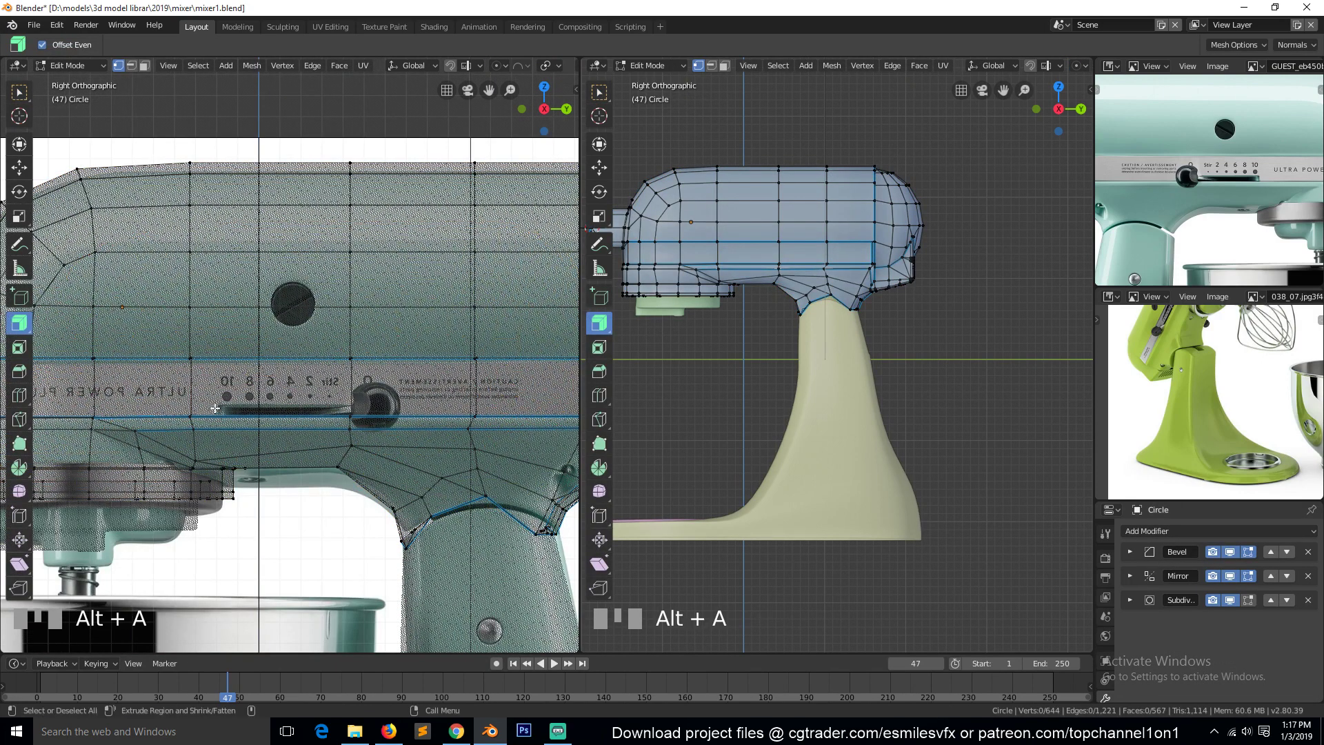
Edge-slide the head's trim-band vertices near the number 10 by about 0.15 to the end of the speed-lever slot, then deselect them
key("b")
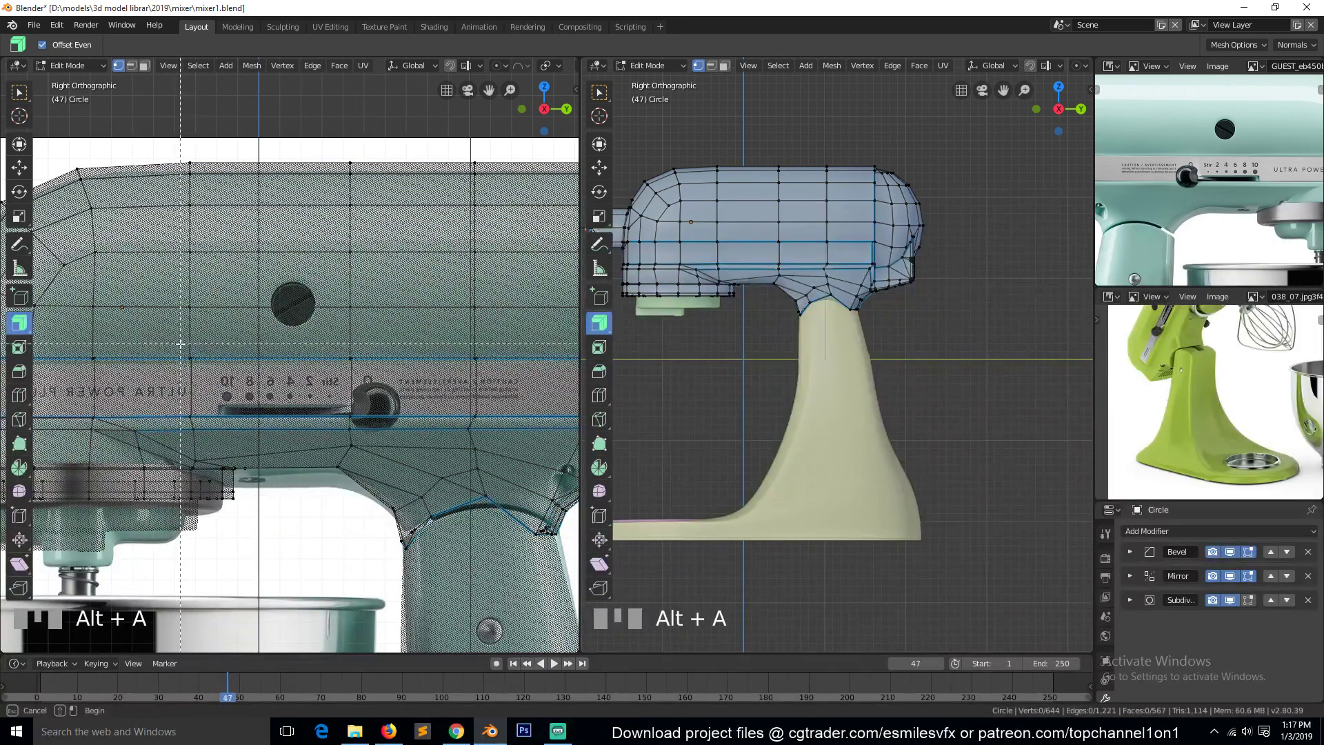
left_click_drag(225, 441, 225, 441)
key("g")
key("g")
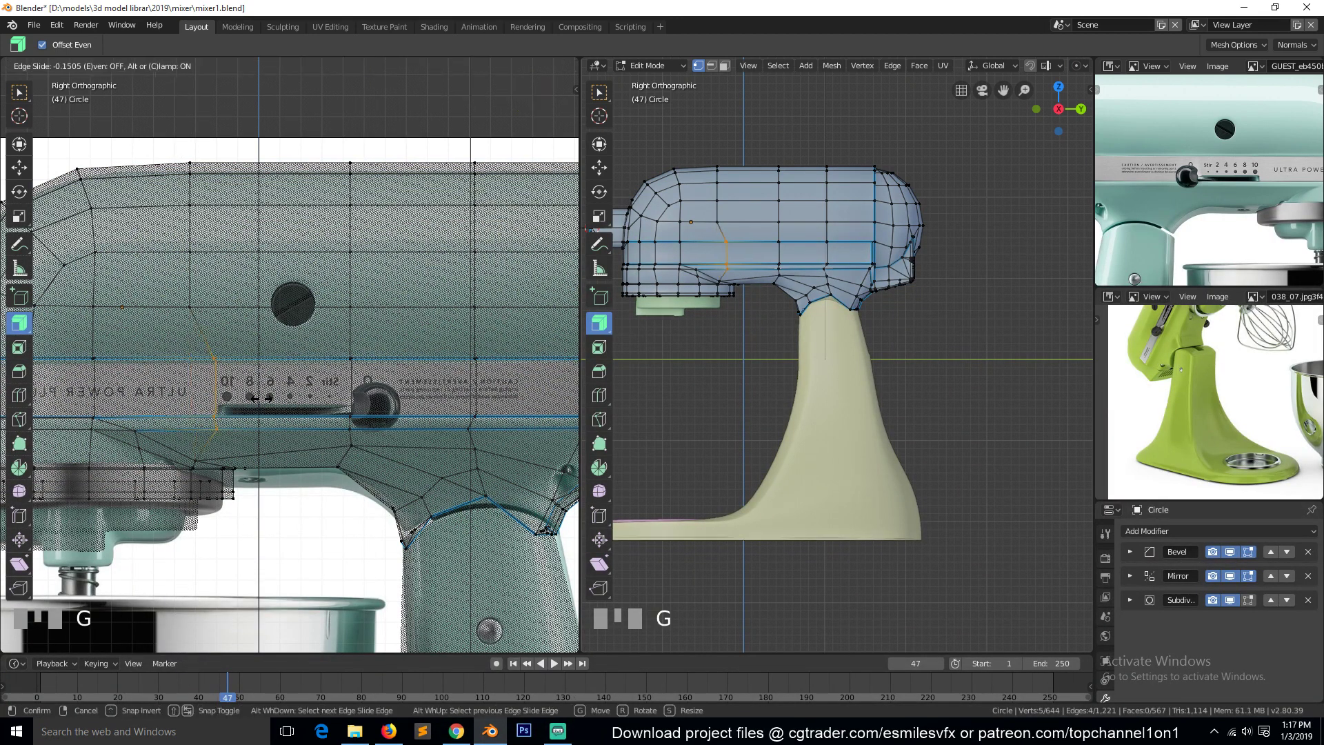
left_click(260, 398)
key("alt+a")
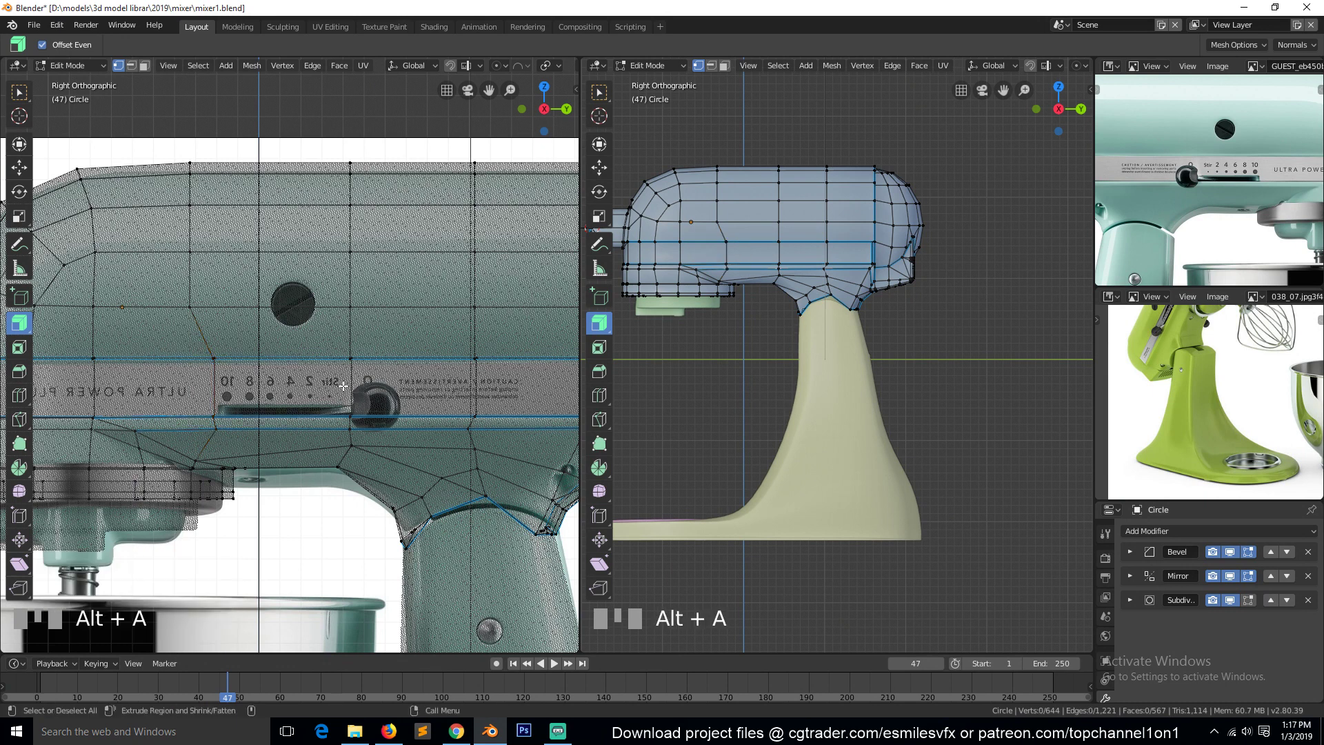
Add one horizontal loop cut along the head's trim band at factor 0.619, level with the speed-lever slot
key("ctrl+r")
left_click(211, 392)
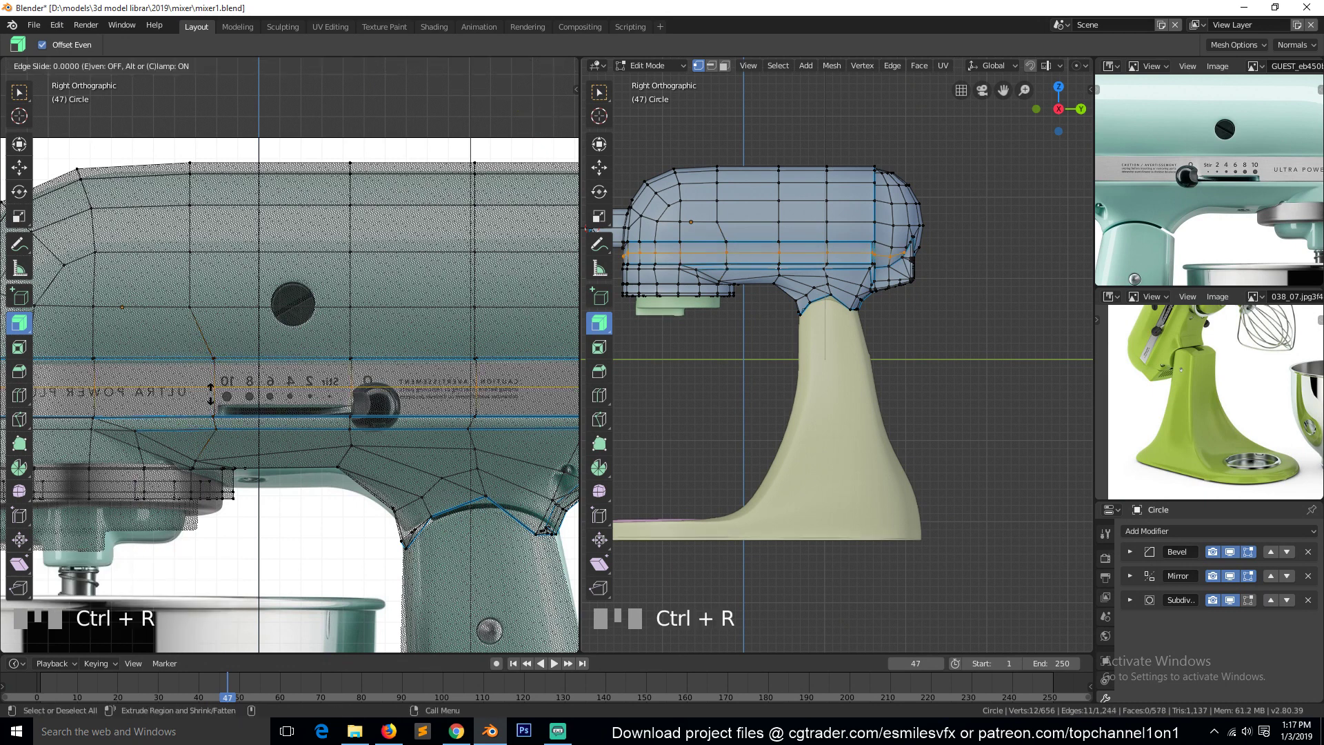
left_click(214, 411)
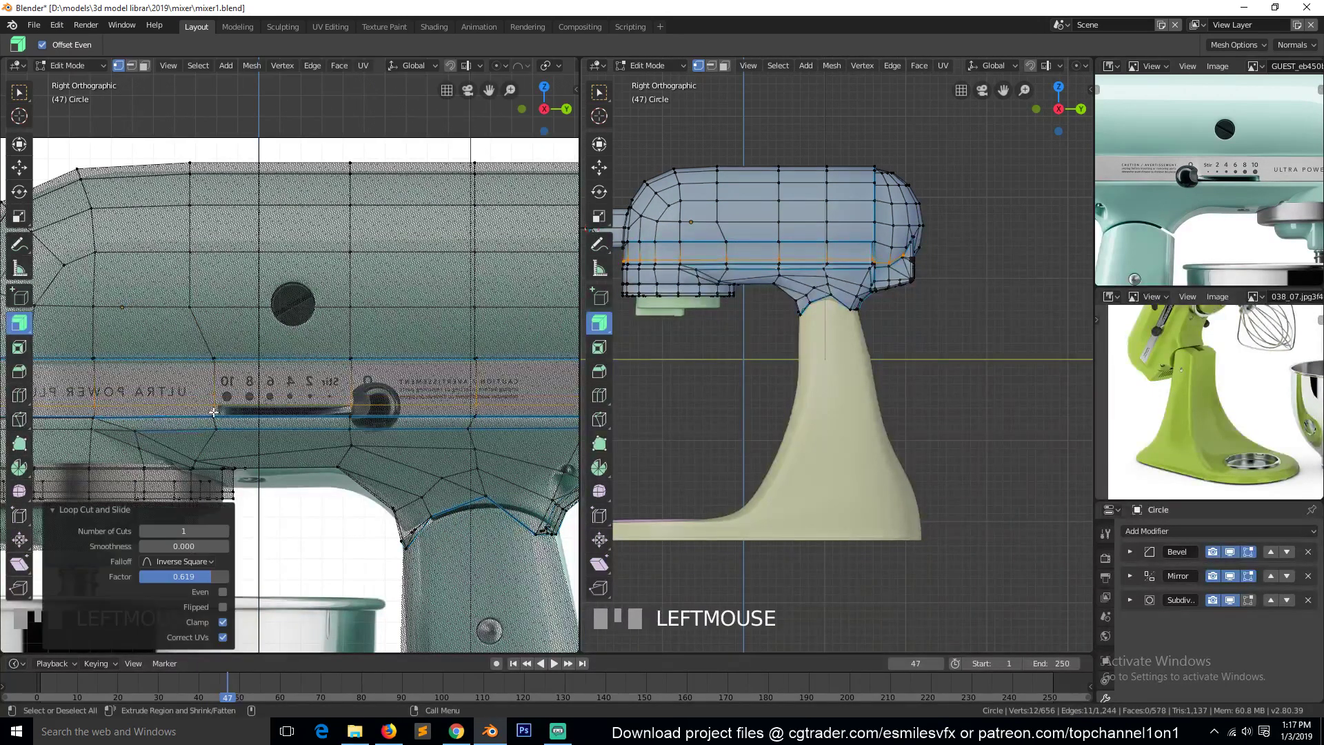
Extrude the narrow face over the speed-lever slot slightly inward from the head's trim band
key("alt+a")
key("2")
left_click(296, 418)
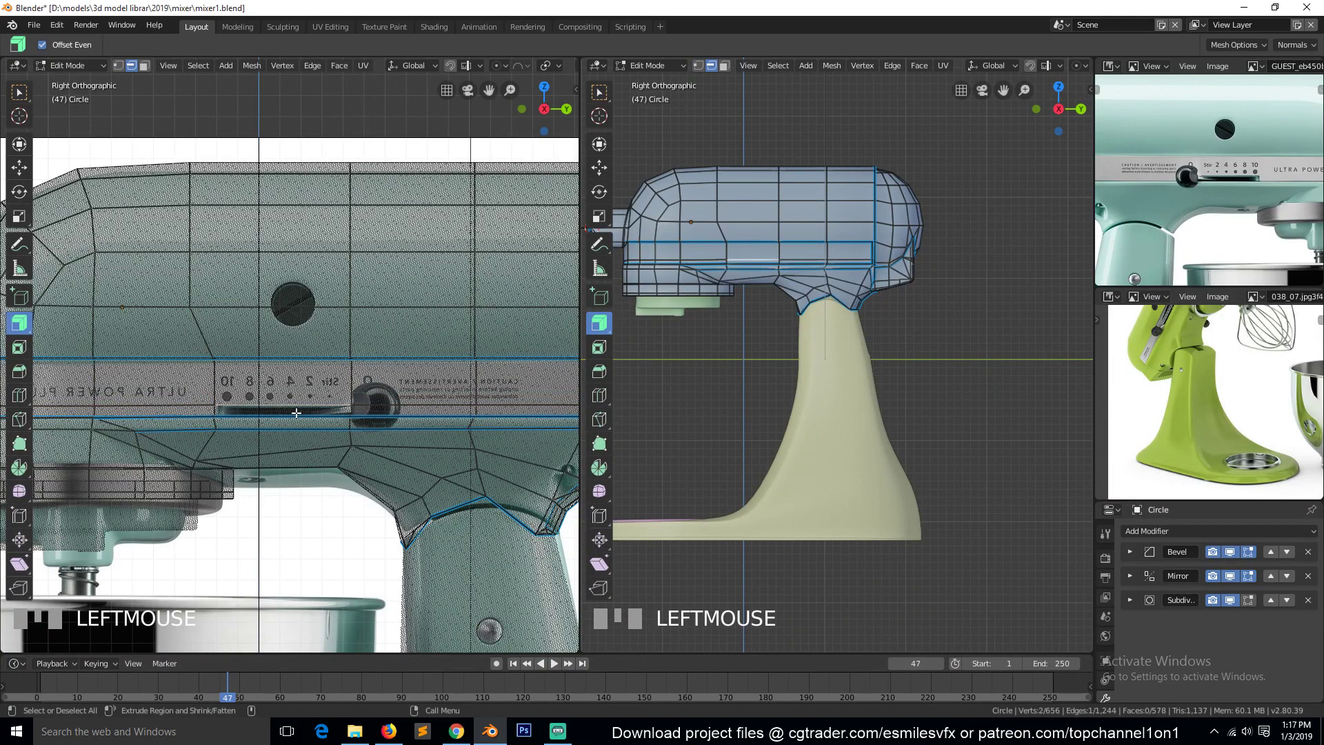
key("3")
left_click(290, 413)
key("grave")
middle_click_drag(290, 414, 359, 447)
key("z")
left_click(469, 445)
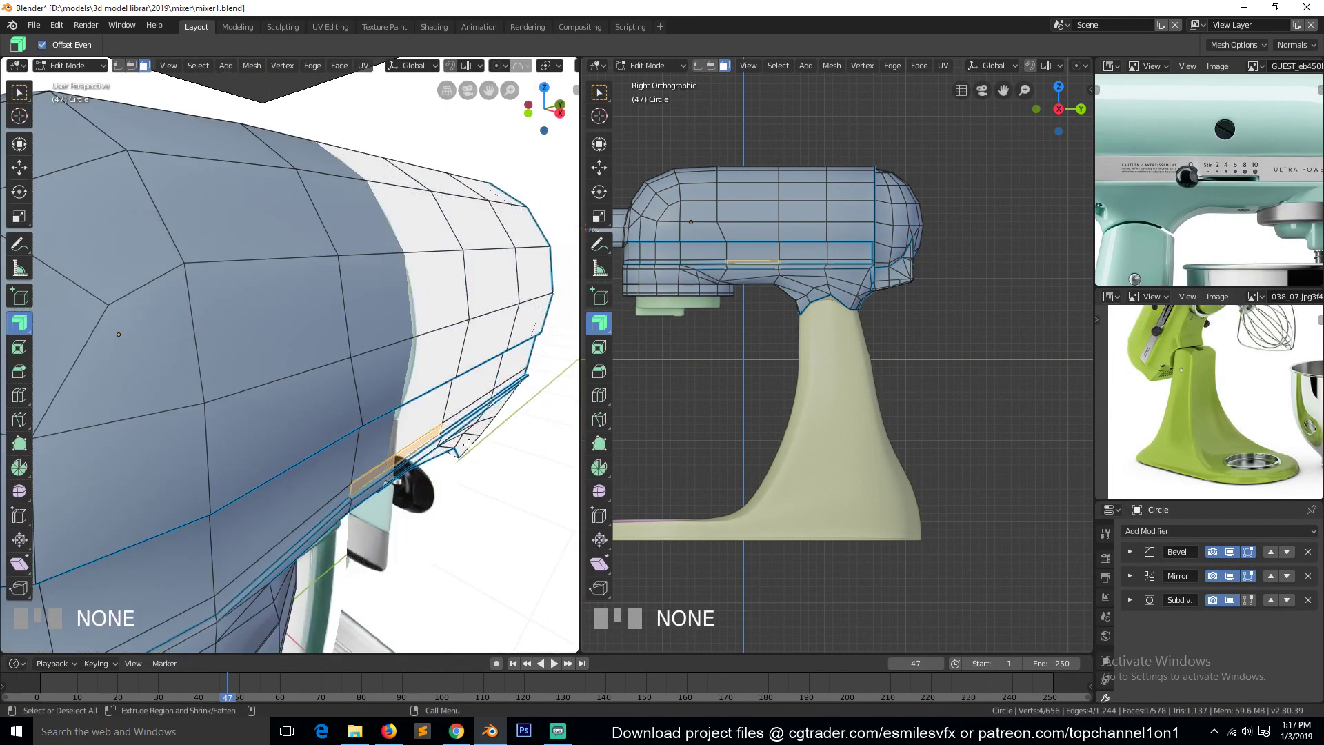
key("KP_Decimal")
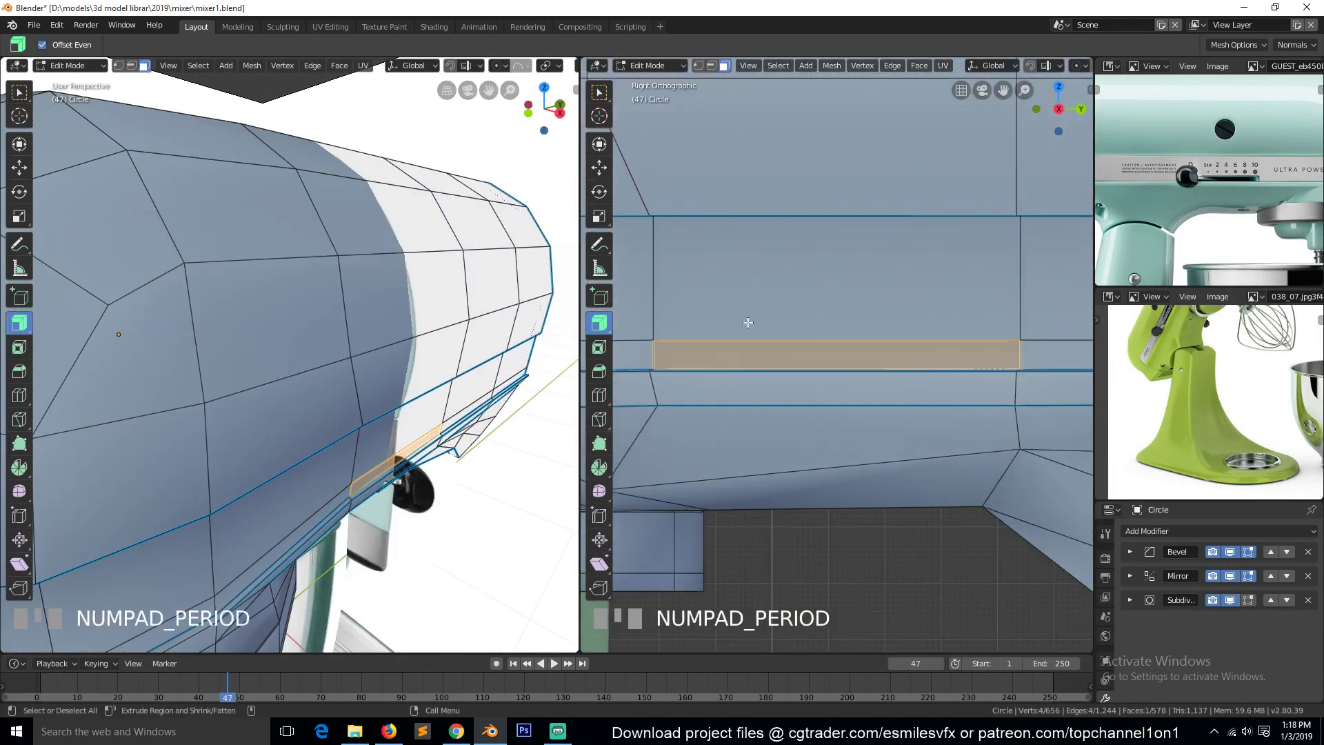
key("grave")
middle_click_drag(748, 323, 816, 375)
scroll(816, 375, "up", 2)
key("e")
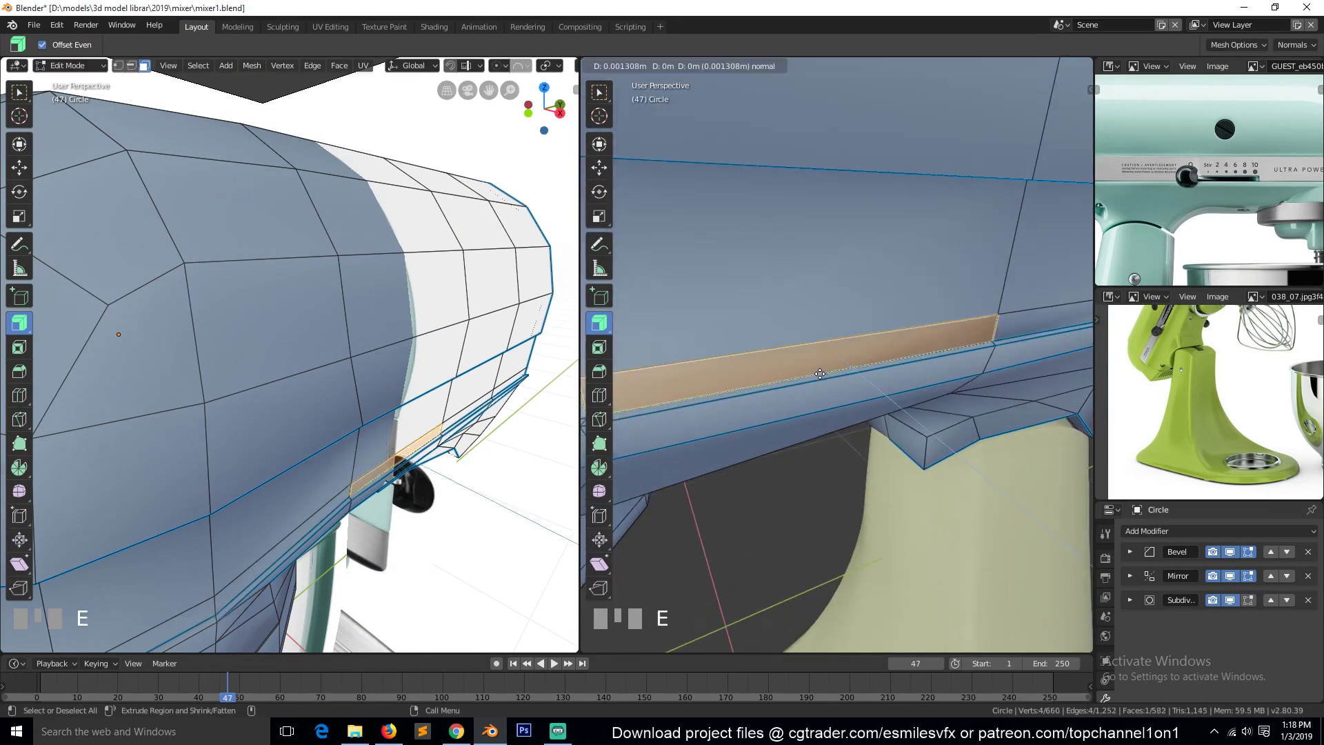
left_click(812, 362)
Nudge the recessed back face of the speed-lever slot slightly to adjust its position
key("grave")
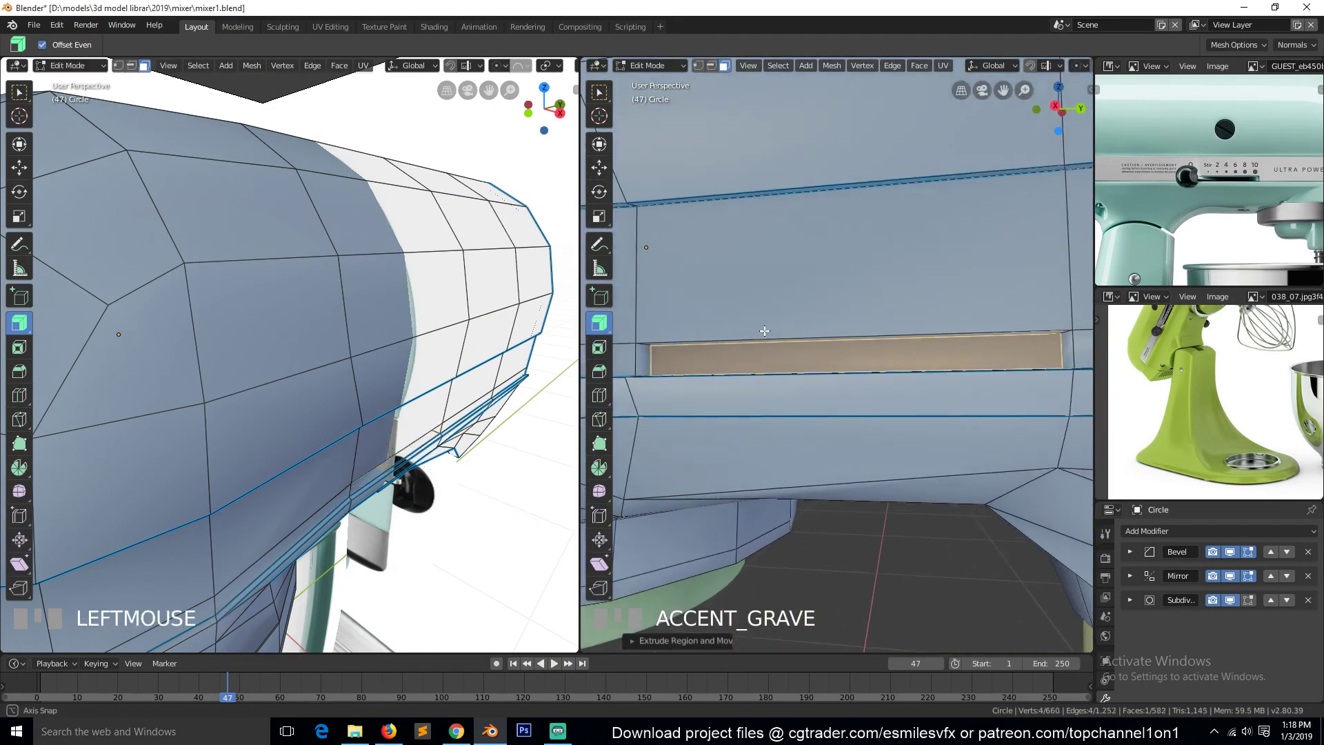
middle_click_drag(764, 330, 739, 331)
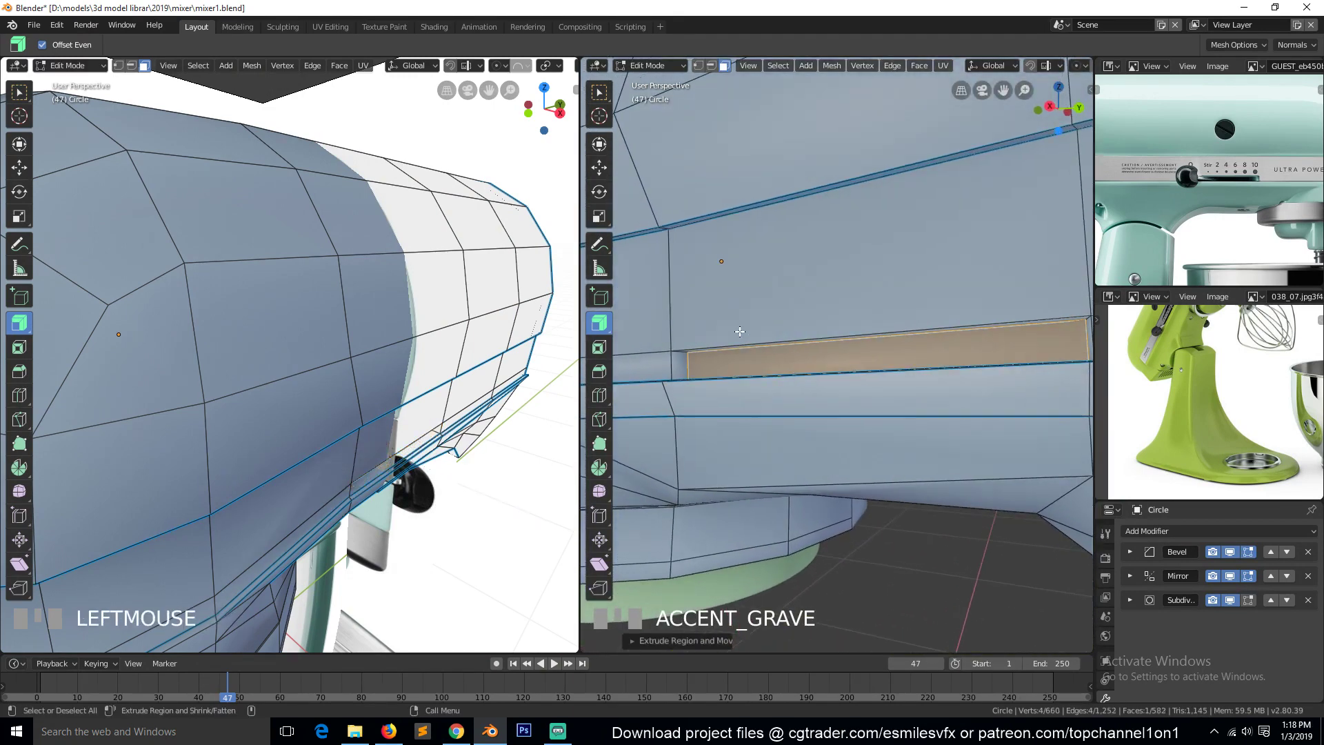
key("g")
left_click(763, 384)
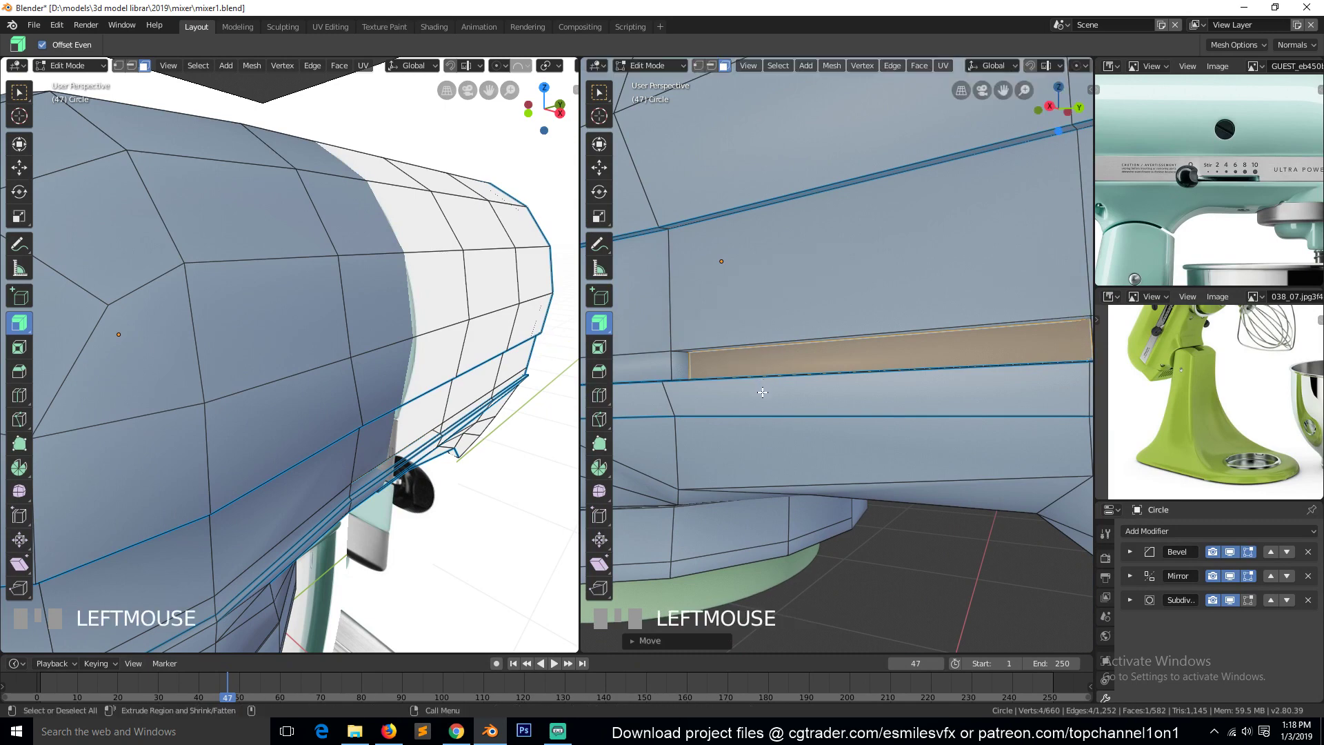
Apply an edge bevel weight to all rim and wall edges of the recessed speed-lever slot
key("1")
left_click(749, 364, "alt")
key("2")
left_click(692, 365, "alt+shift")
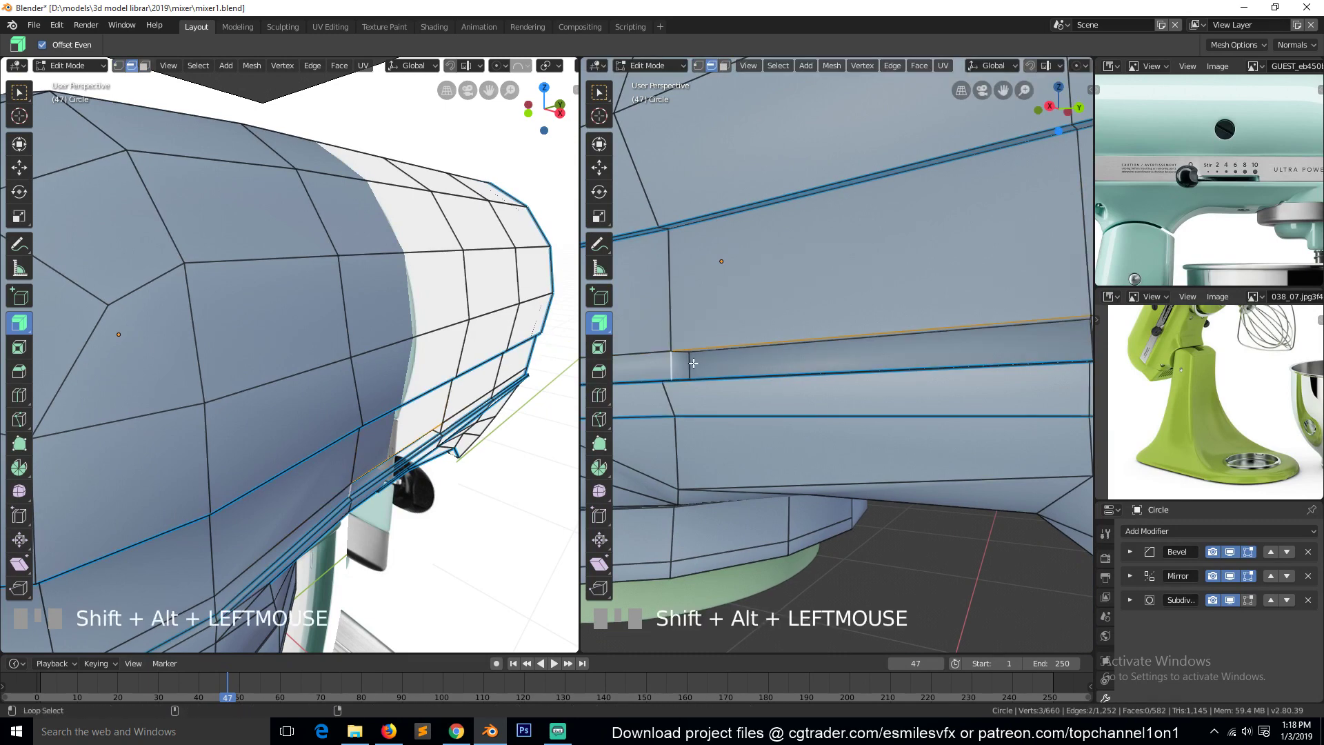
key("grave")
left_click(672, 356, "alt+shift")
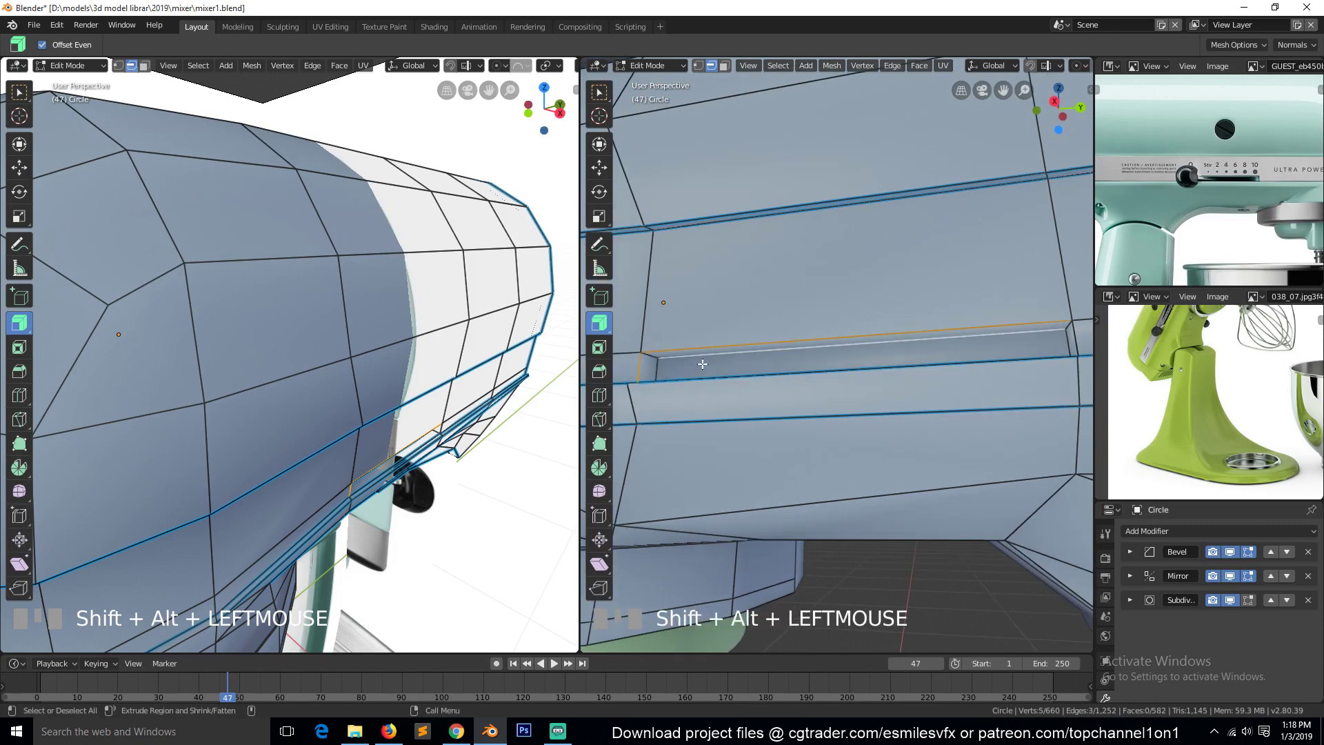
left_click(724, 65)
key("ctrl+KP_Add")
key("ctrl+e")
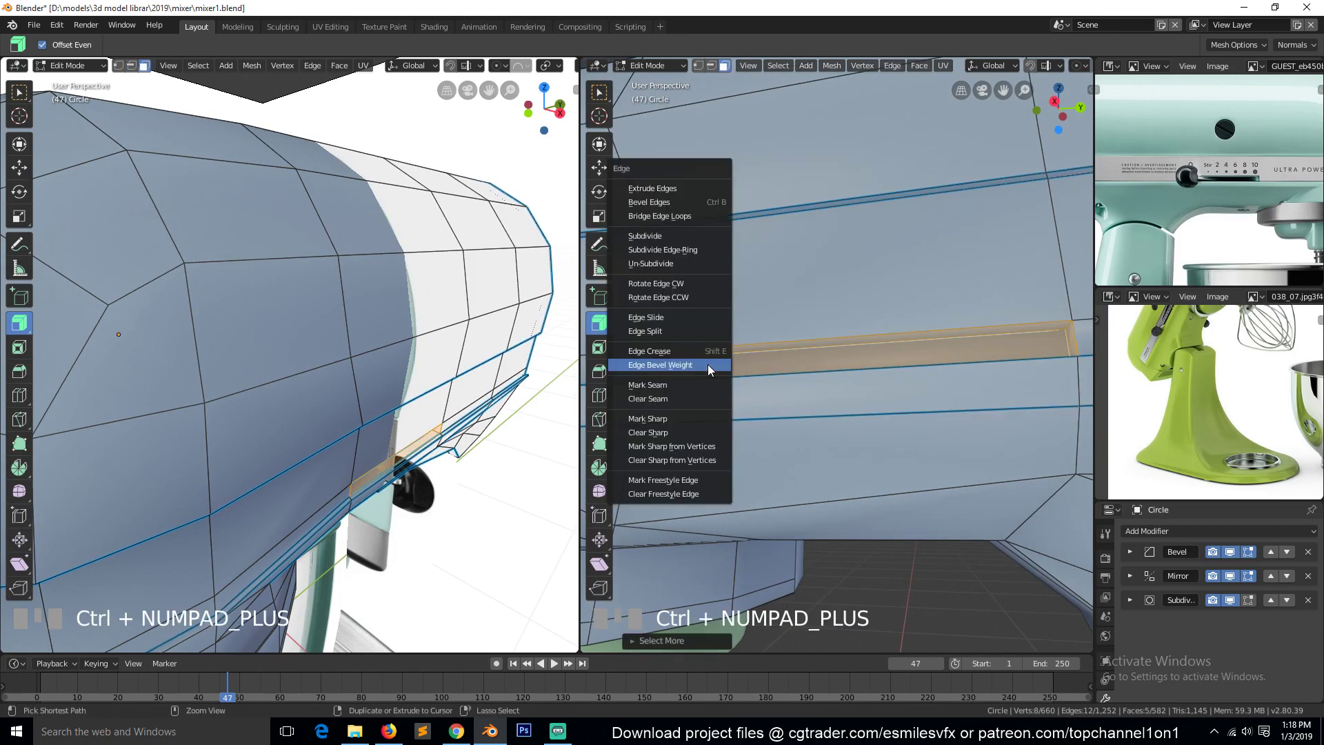
left_click(709, 365)
left_click(706, 369)
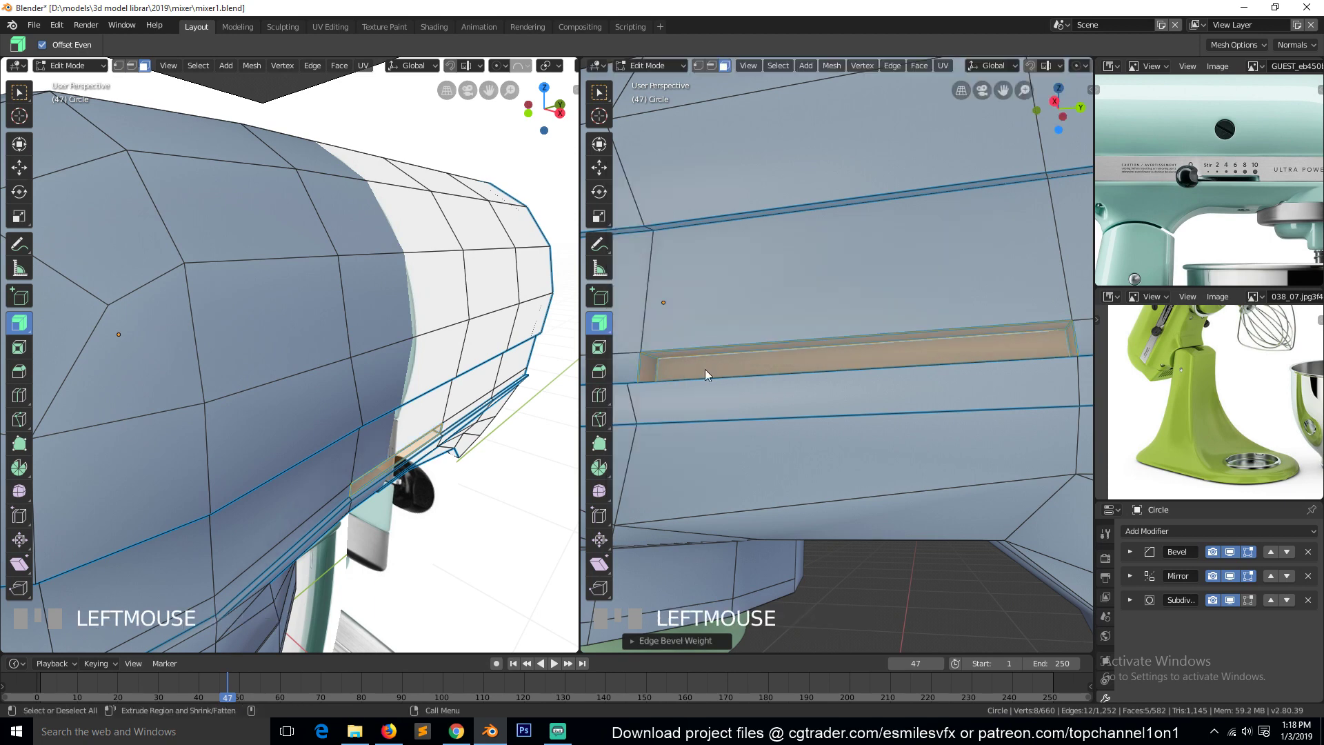
Check the smoothed head around the bevelled slot with nothing selected, and save mixer1.blend
key("Tab")
scroll(709, 376, "down", 3)
middle_click_drag(709, 384, 748, 436)
key("grave")
key("Tab")
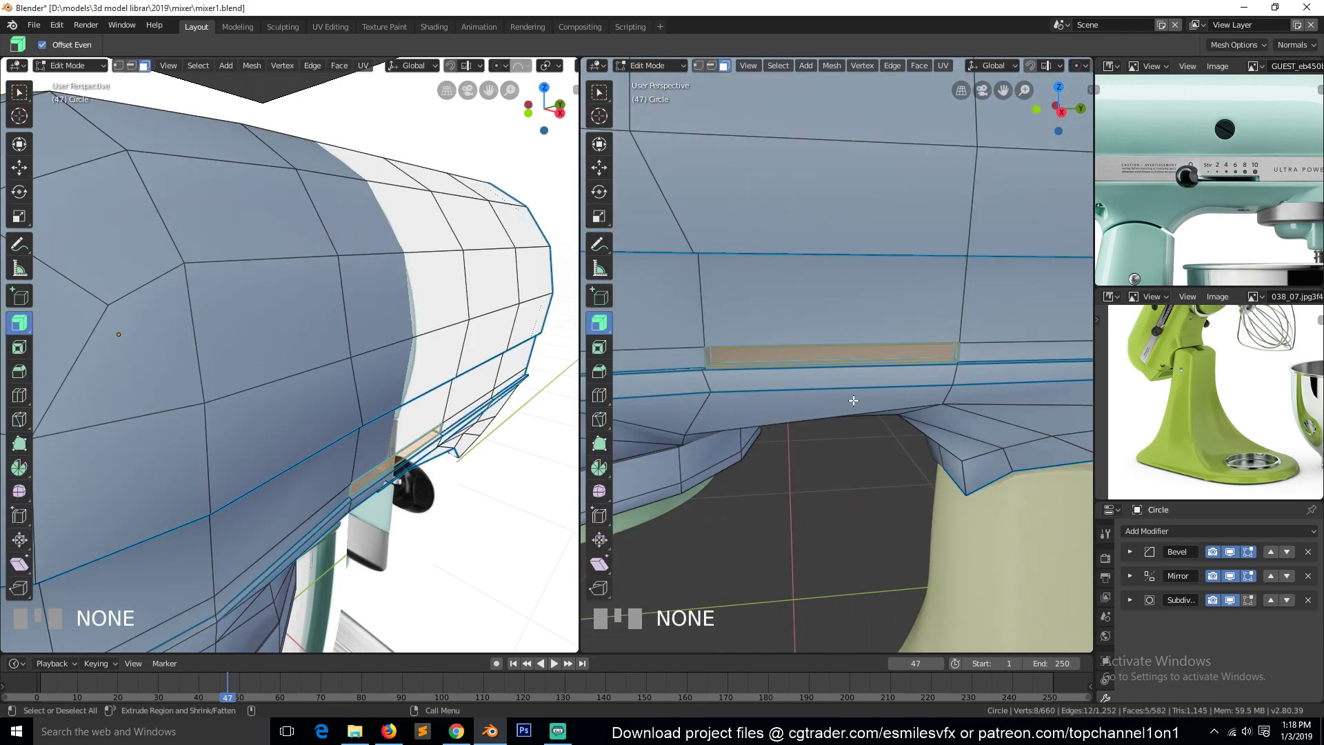
key("alt+a")
key("grave")
middle_click_drag(854, 408, 934, 356)
key("grave")
key("Tab")
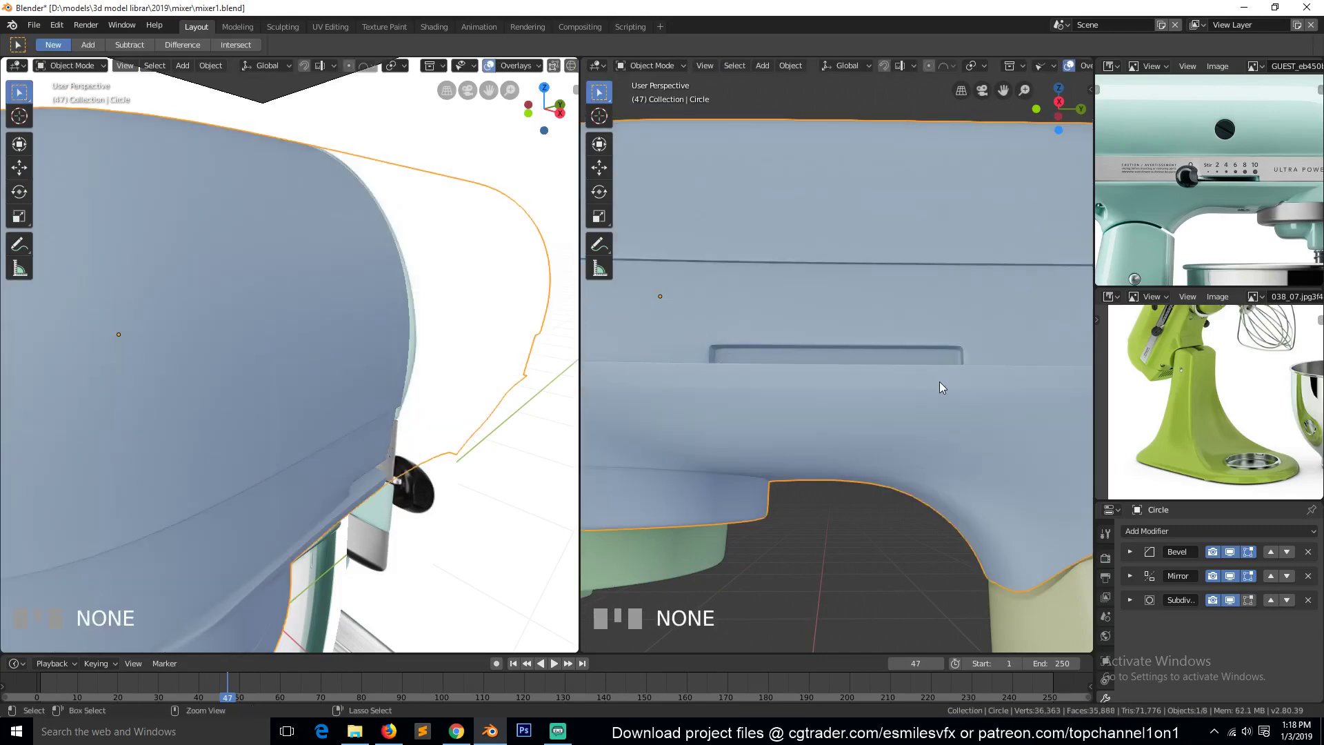
key("ctrl+s")
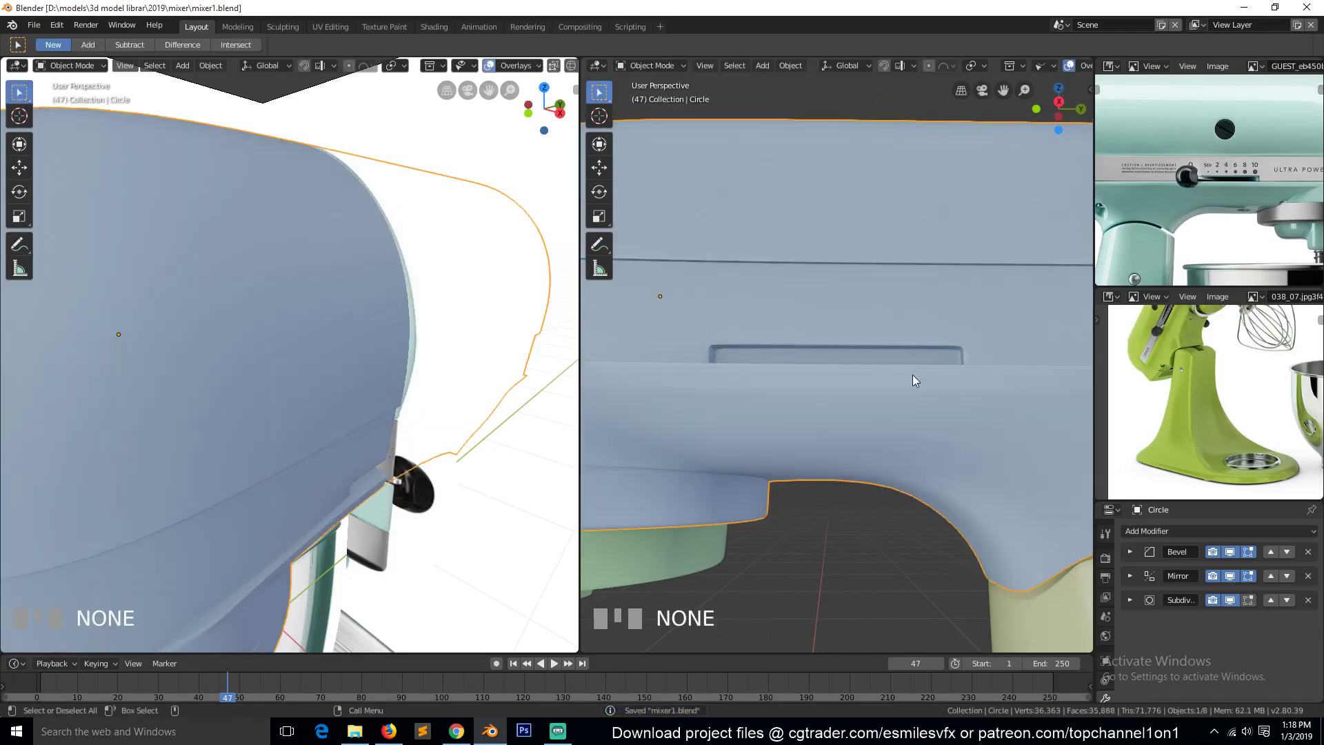
Add two vertical loop cuts around the head, one just inside each end of the speed-lever slot
key("shift+grave")
key("Tab")
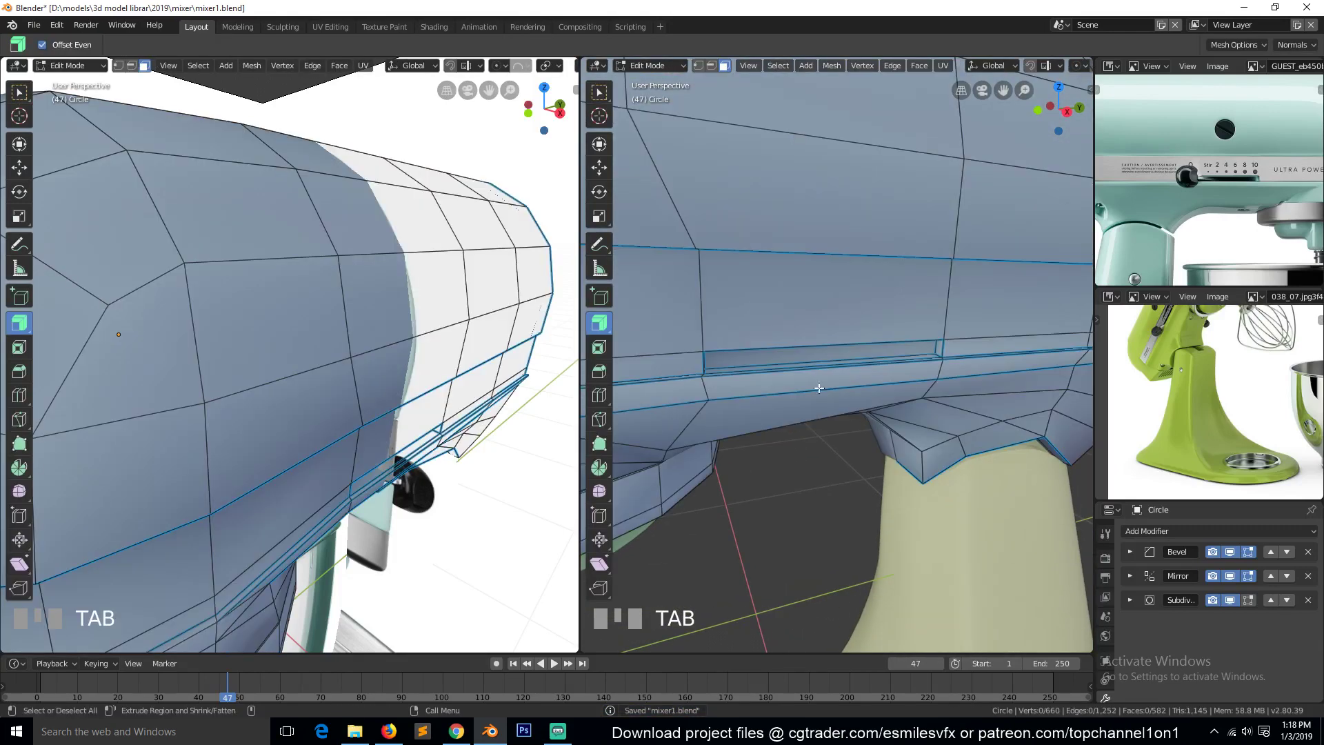
key("ctrl+r")
left_click(765, 346)
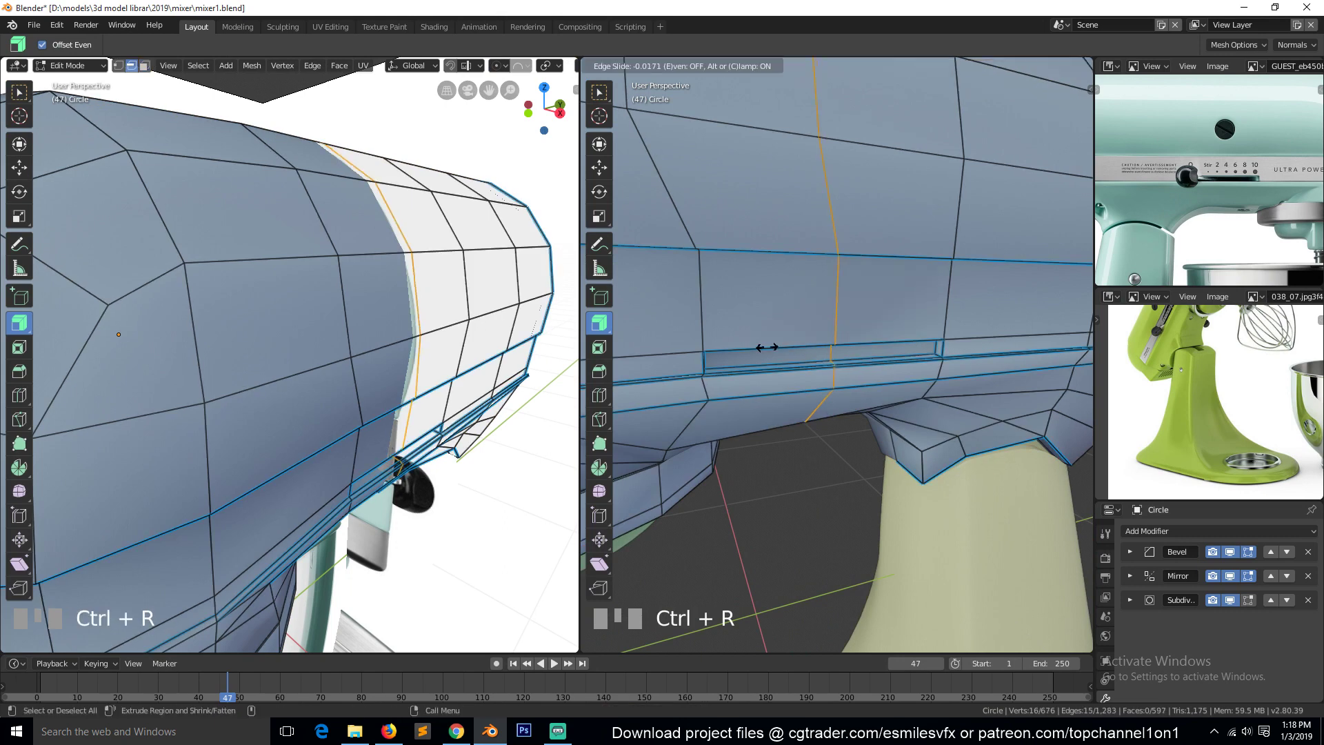
left_click(695, 363)
key("ctrl+r")
left_click(851, 344)
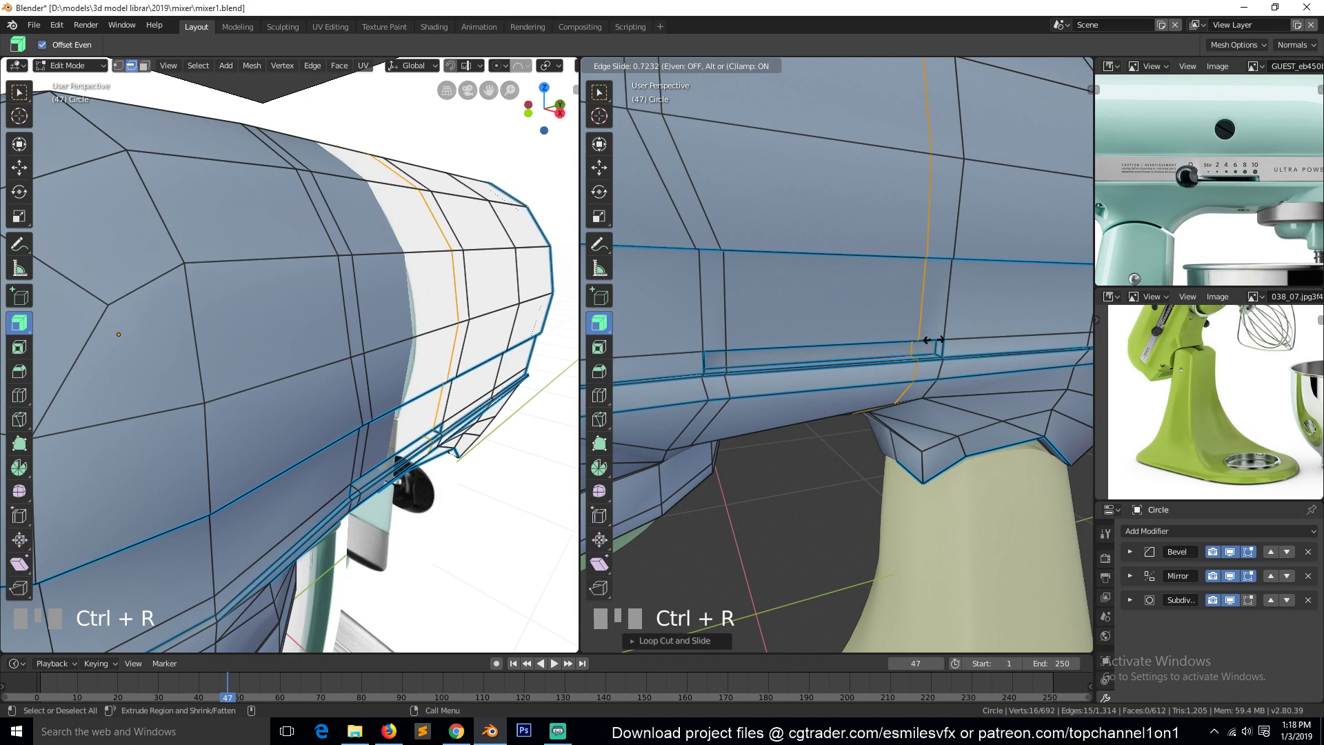
left_click(939, 338)
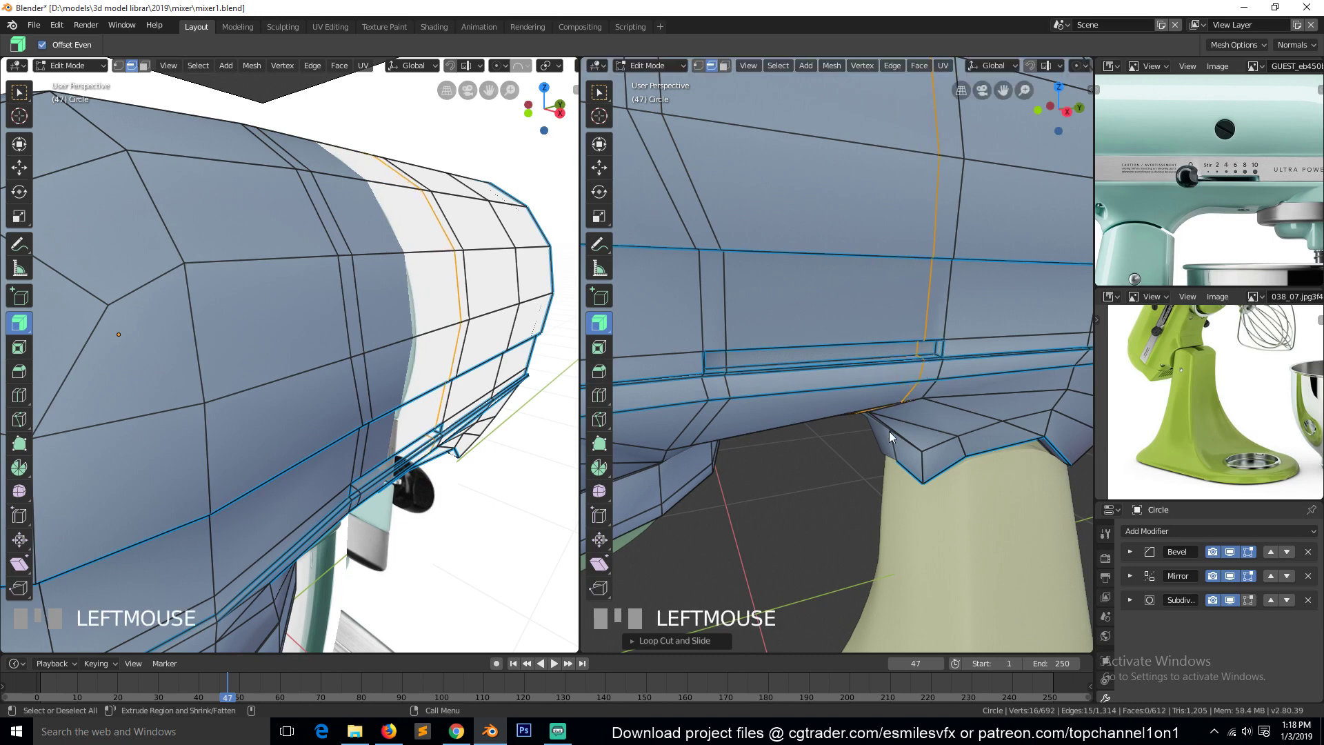
Merge the stand-side loop cut's vertex below the slot into the neighbouring original vertex on the head's underside
key("grave")
middle_click_drag(888, 432, 1001, 423)
key("grave")
key("1")
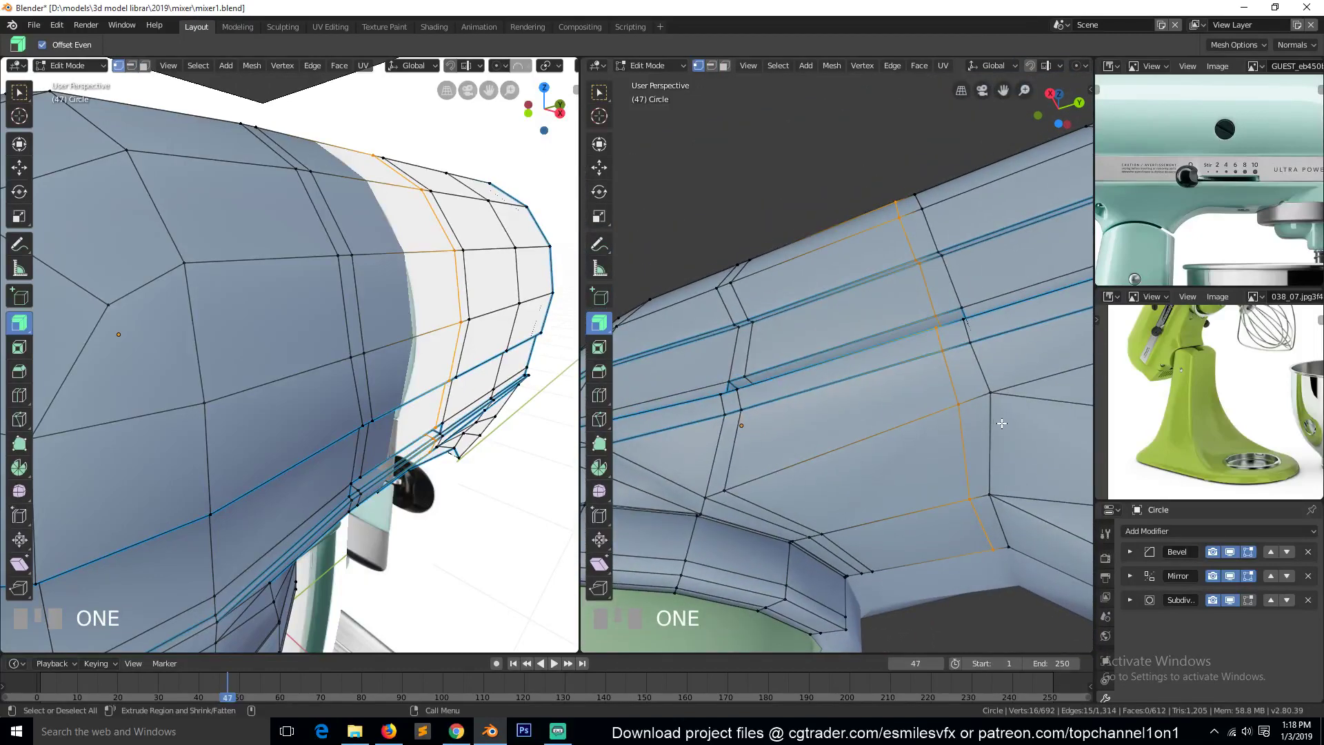
left_click(960, 395)
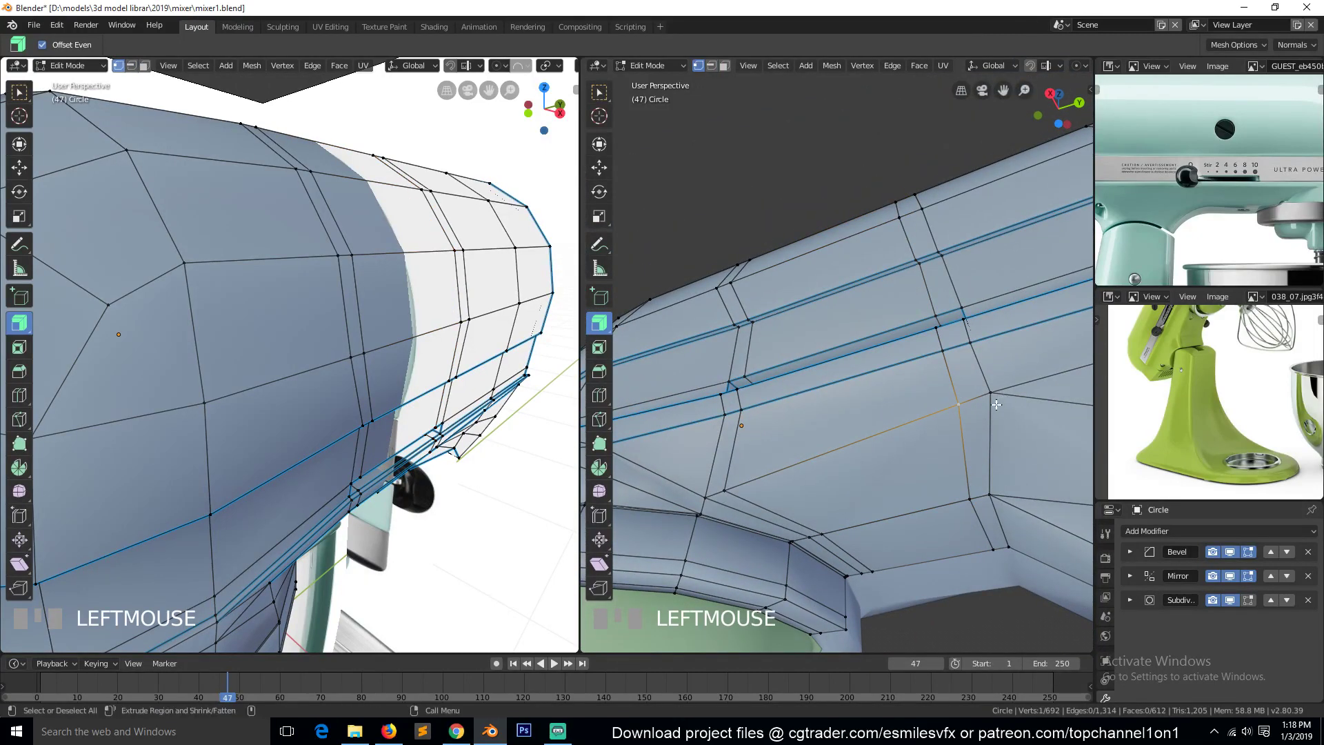
scroll(962, 531, "down", 3)
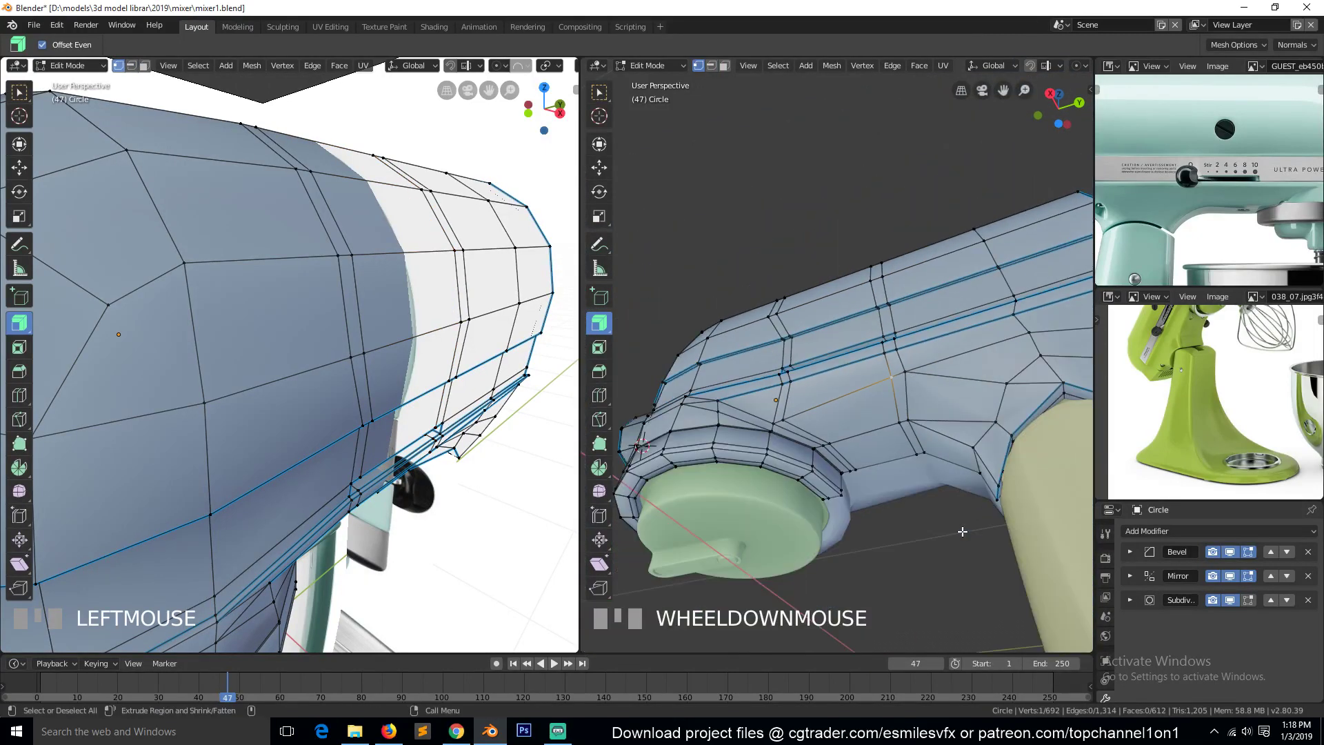
scroll(863, 457, "up", 2)
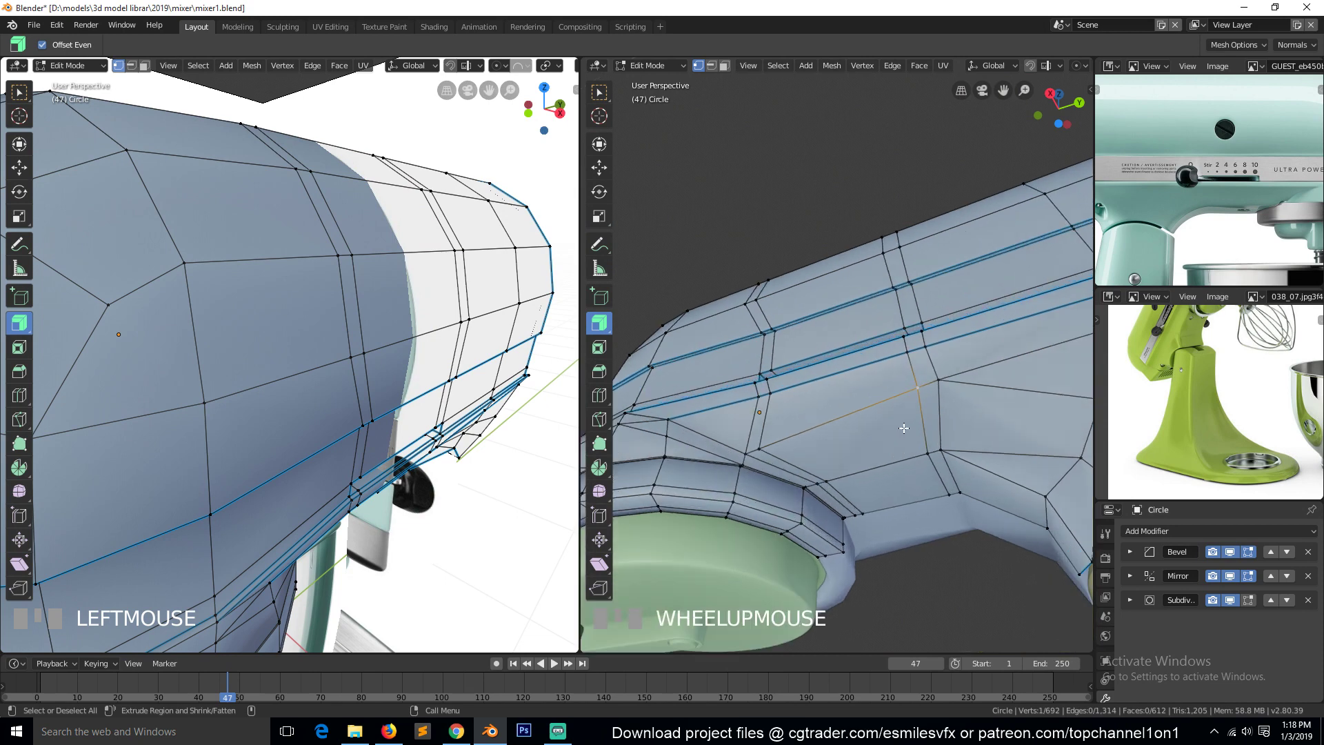
left_click(950, 373, "shift")
key("alt+m")
left_click(944, 416)
Merge the next two doubled vertex pairs down the stand-side loop cut to the underside's centre edge
left_click(943, 475)
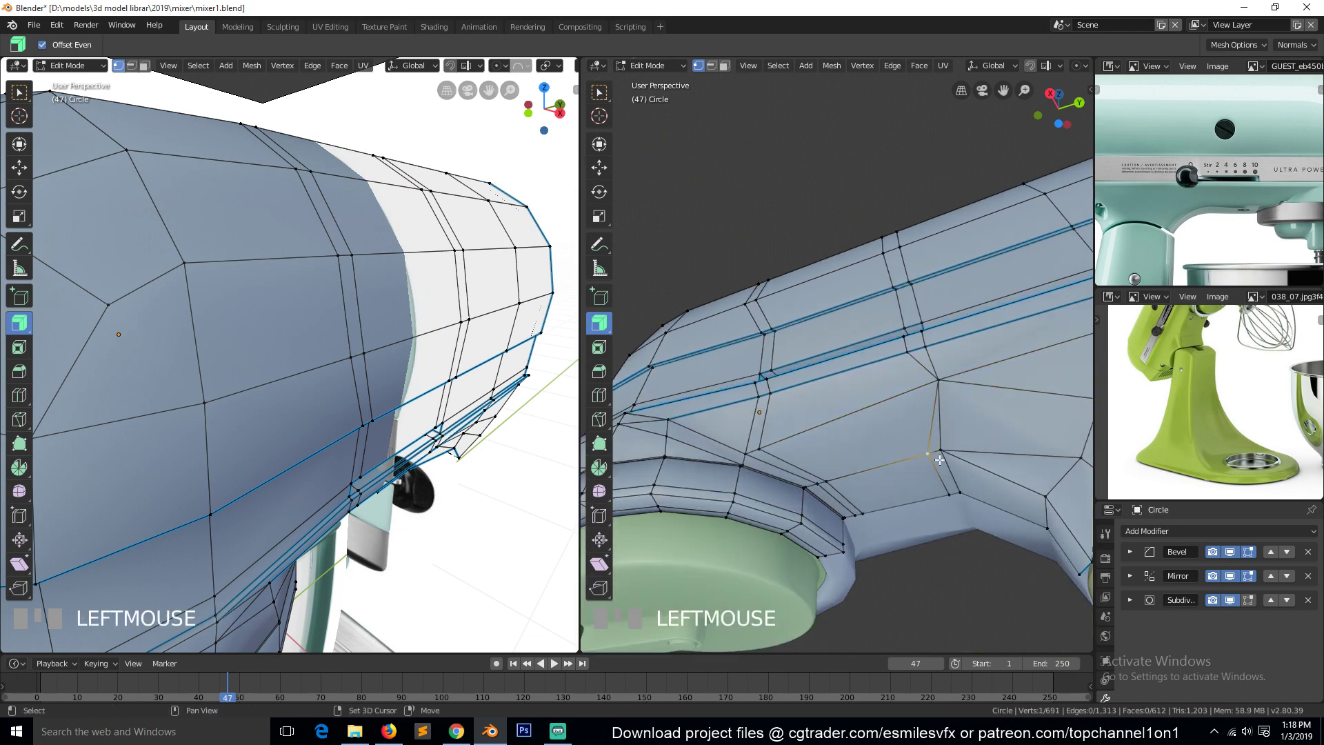
left_click(941, 449, "shift")
key("shift+r")
left_click(963, 491, "shift")
key("shift+r")
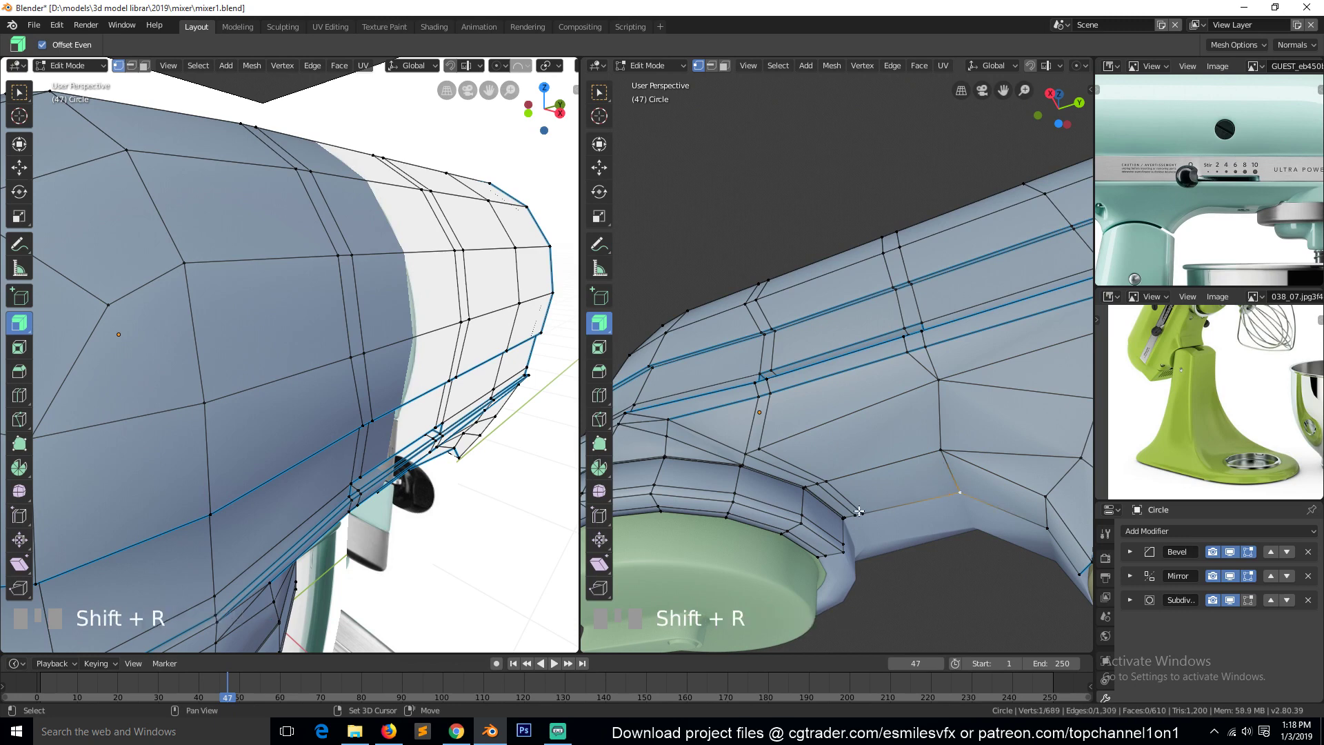
Merge the front loop cut's two doubled vertex pairs beside the attachment hub under the head
left_click(862, 512)
left_click(861, 513, "shift")
left_click(861, 514)
left_click(853, 520, "shift")
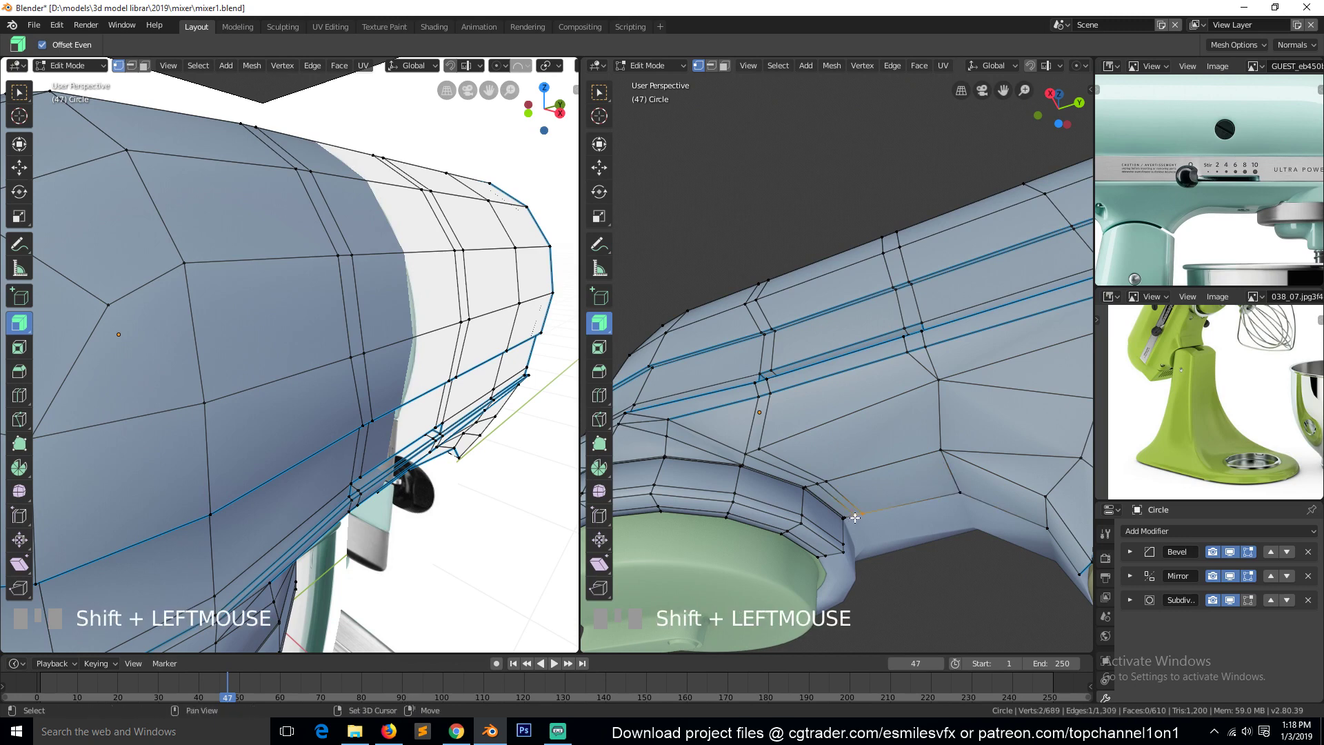
key("shift+r")
left_click(815, 485, "shift")
key("shift+r")
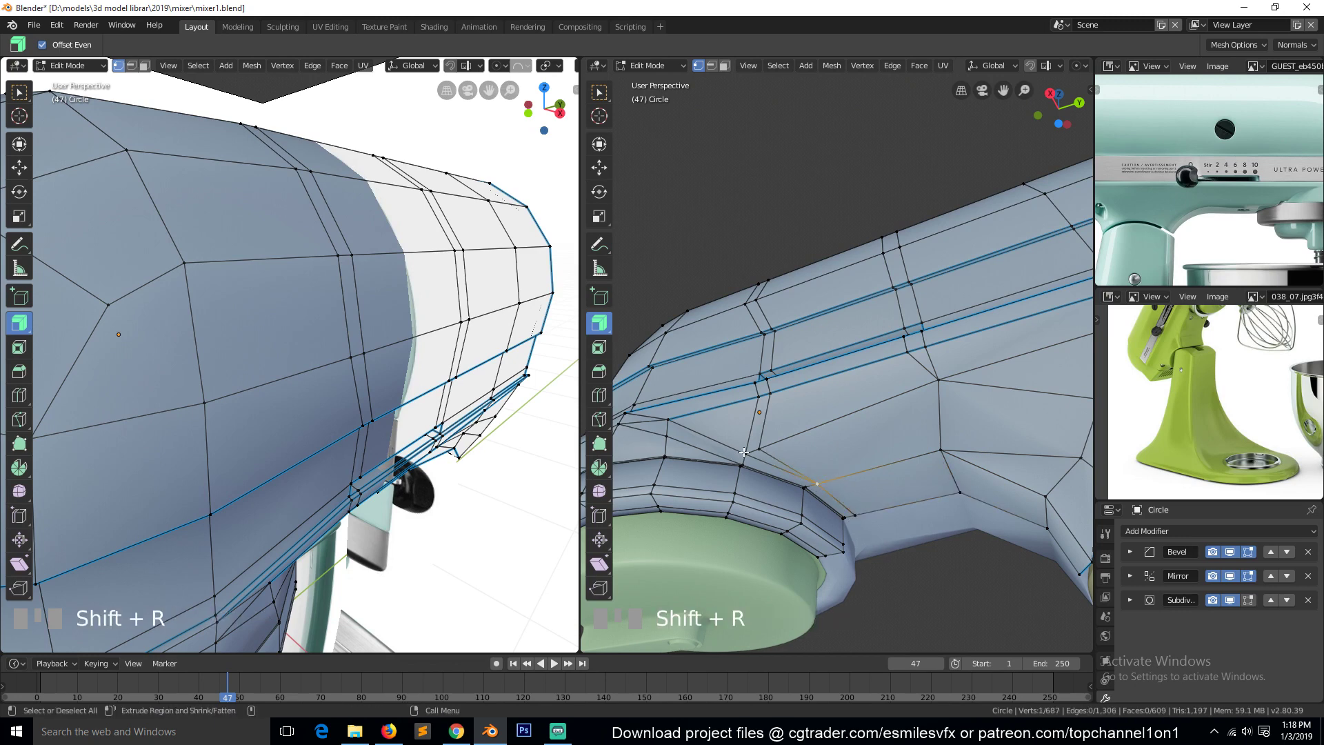
Merge the front loop cut's remaining two doubled vertex pairs between the attachment hub and the slot's lower trim line
left_click(761, 449)
left_click(745, 454, "shift")
key("shift+r")
left_click(770, 395)
left_click(752, 401, "shift")
key("shift+r")
Inspect the slot's shading in object mode after the vertex merges and save the file
key("grave")
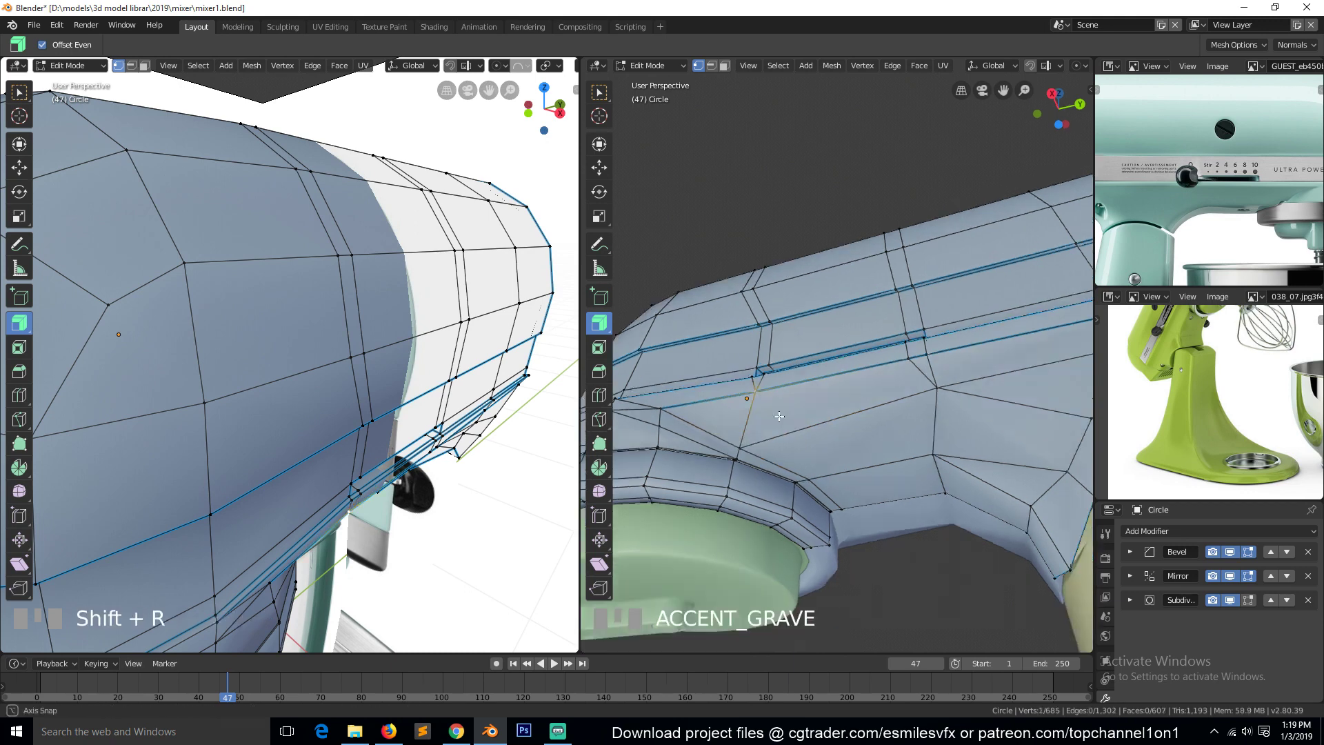
key("Tab")
scroll(789, 407, "up", 1)
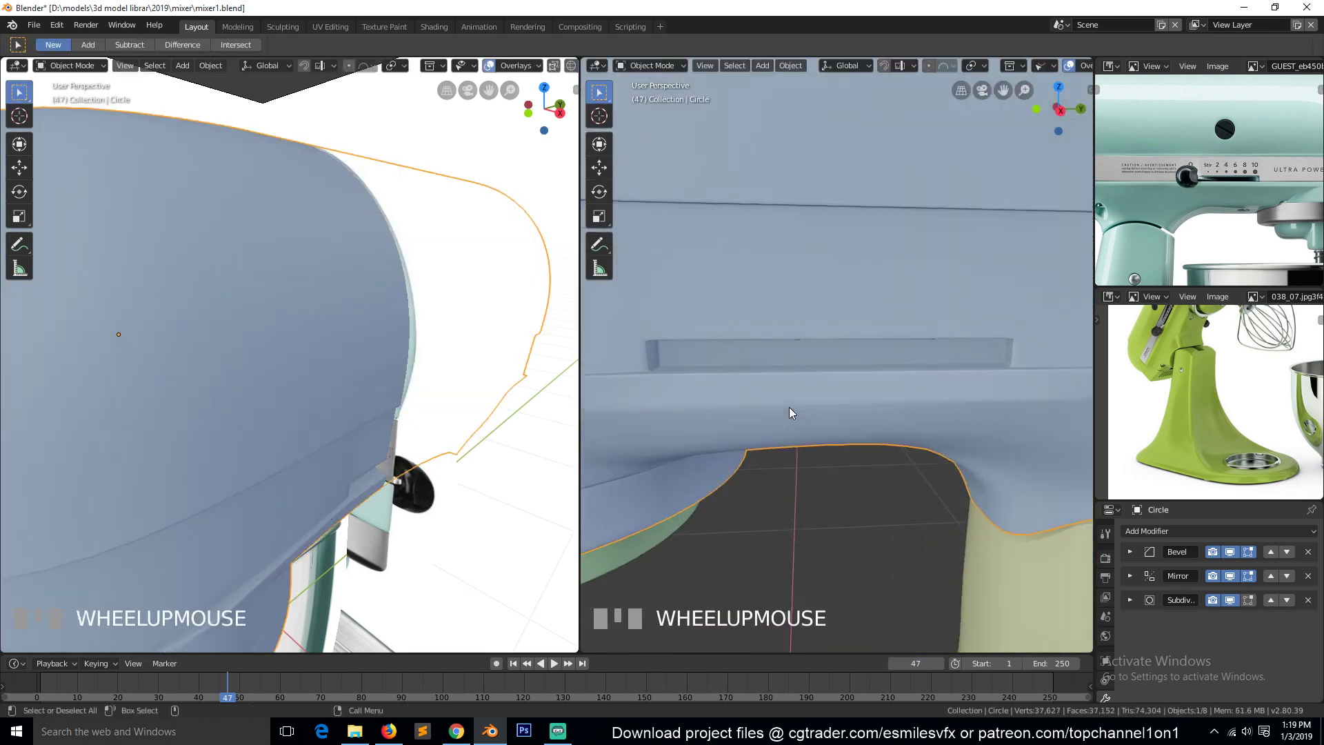
scroll(789, 405, "down", 1)
key("ctrl+s")
key("grave")
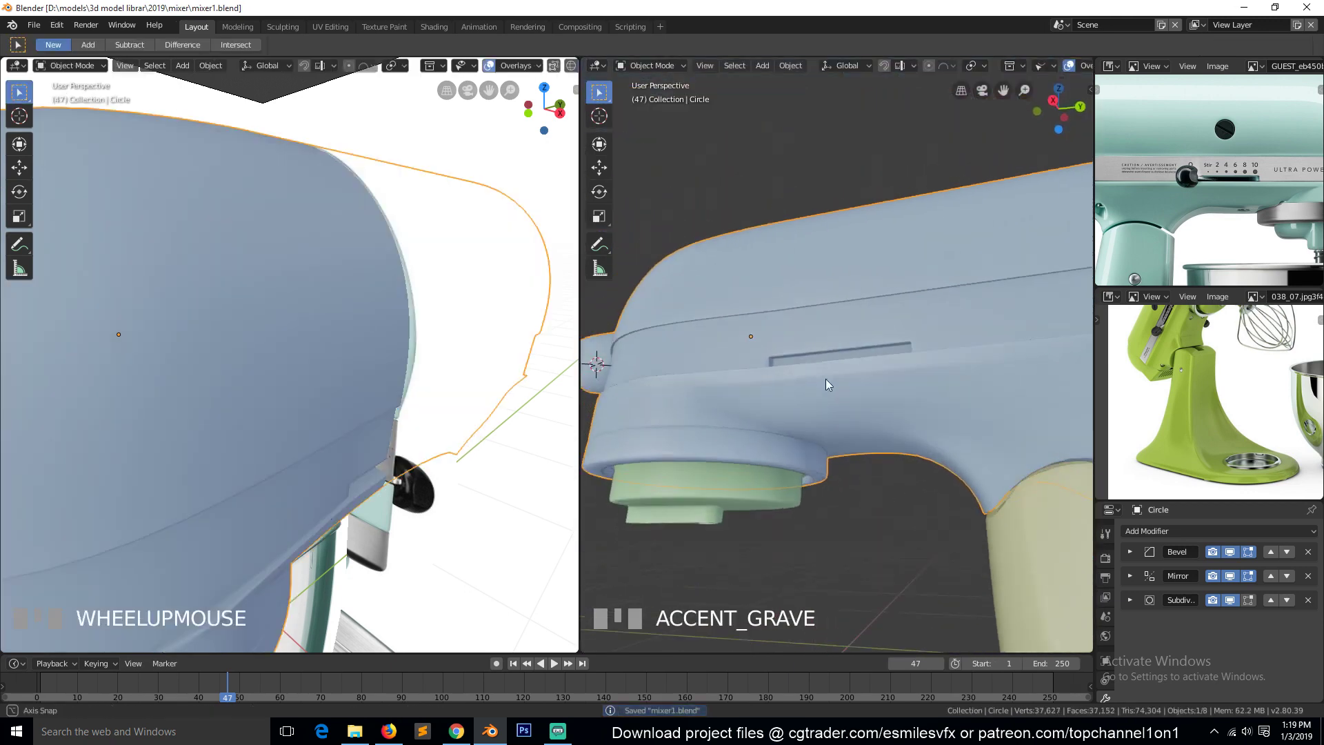
Merge the two vertices on the lower trim line beneath the slot's stand-side end, and deselect everything
key("Tab")
key("a")
key("grave")
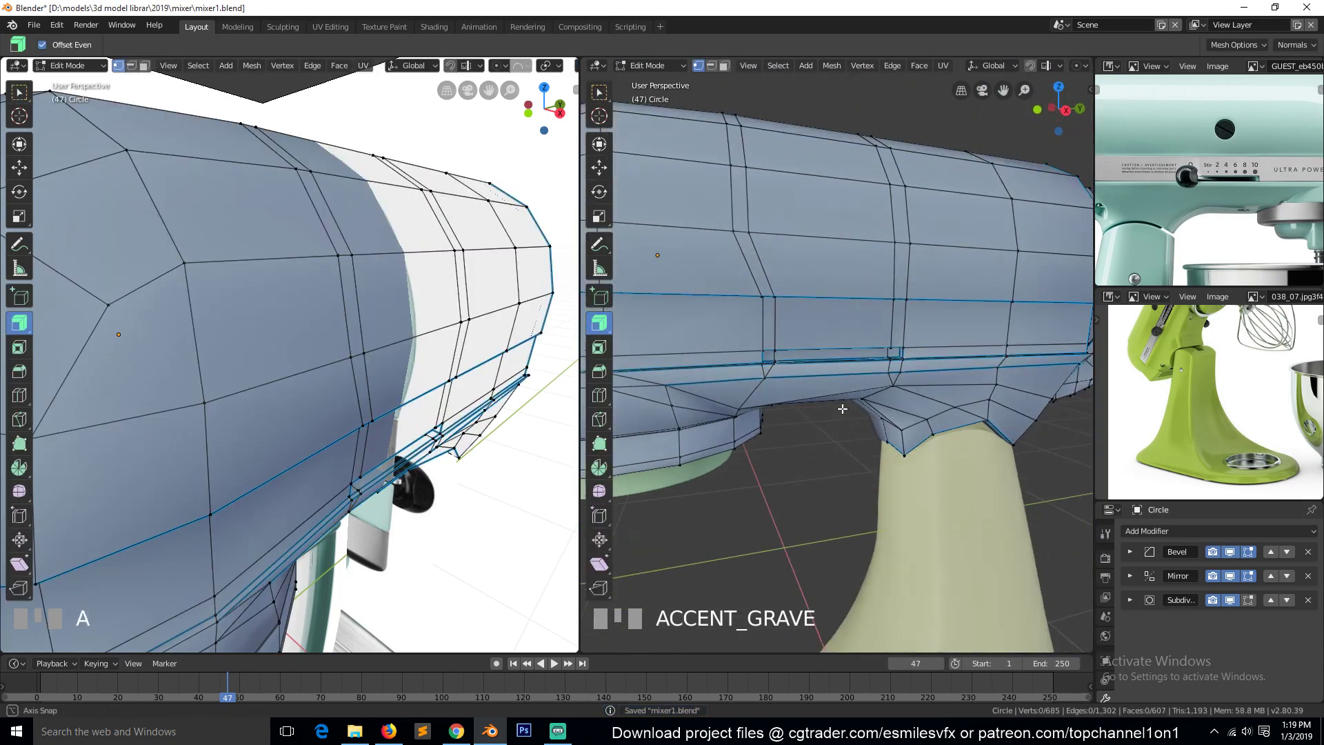
scroll(807, 373, "up", 2)
scroll(807, 373, "up", 1)
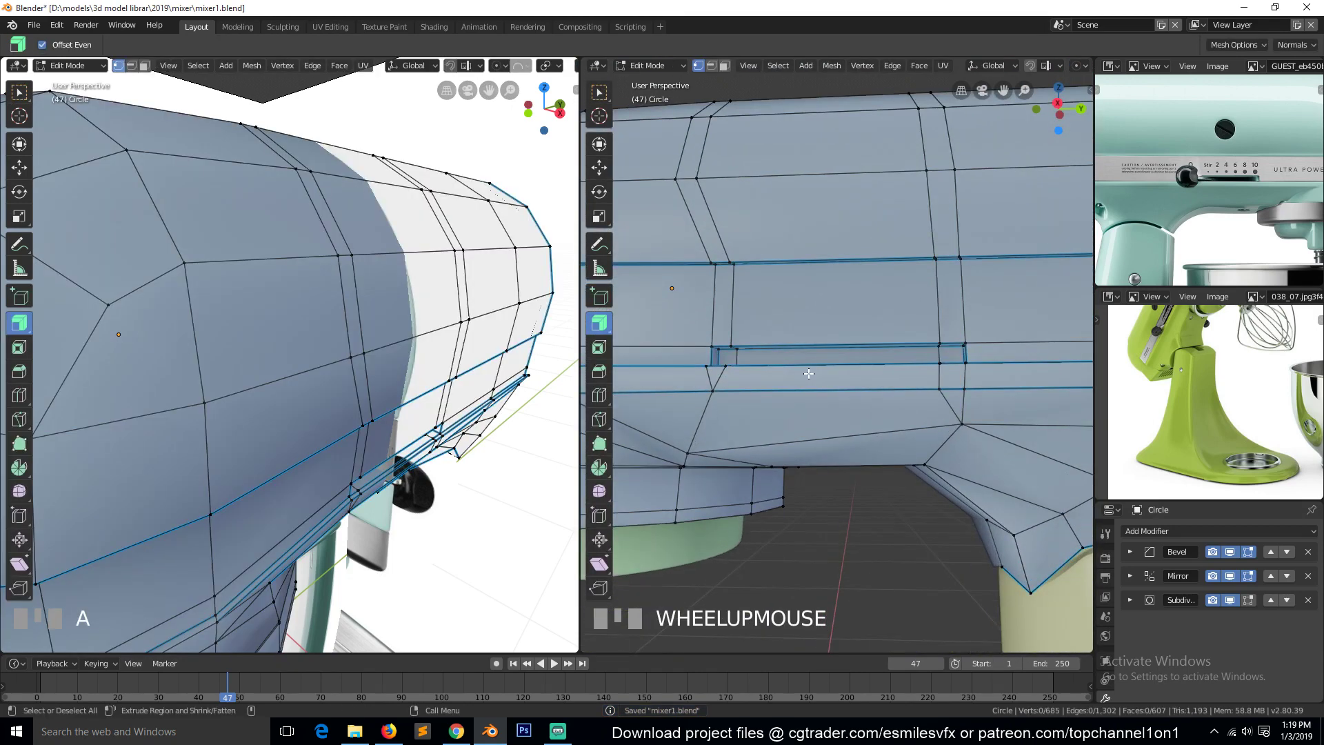
left_click(952, 389, "shift")
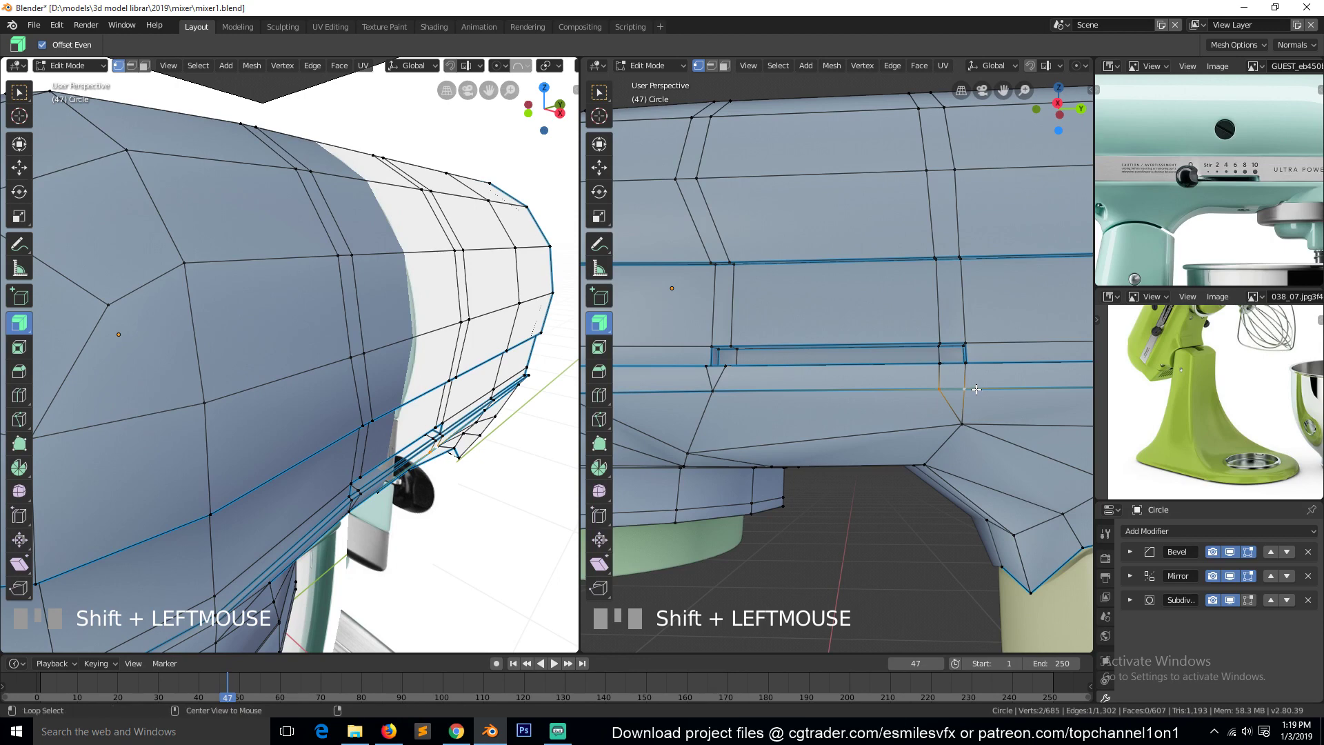
key("alt+m")
left_click(975, 389)
scroll(825, 308, "down", 2)
key("a")
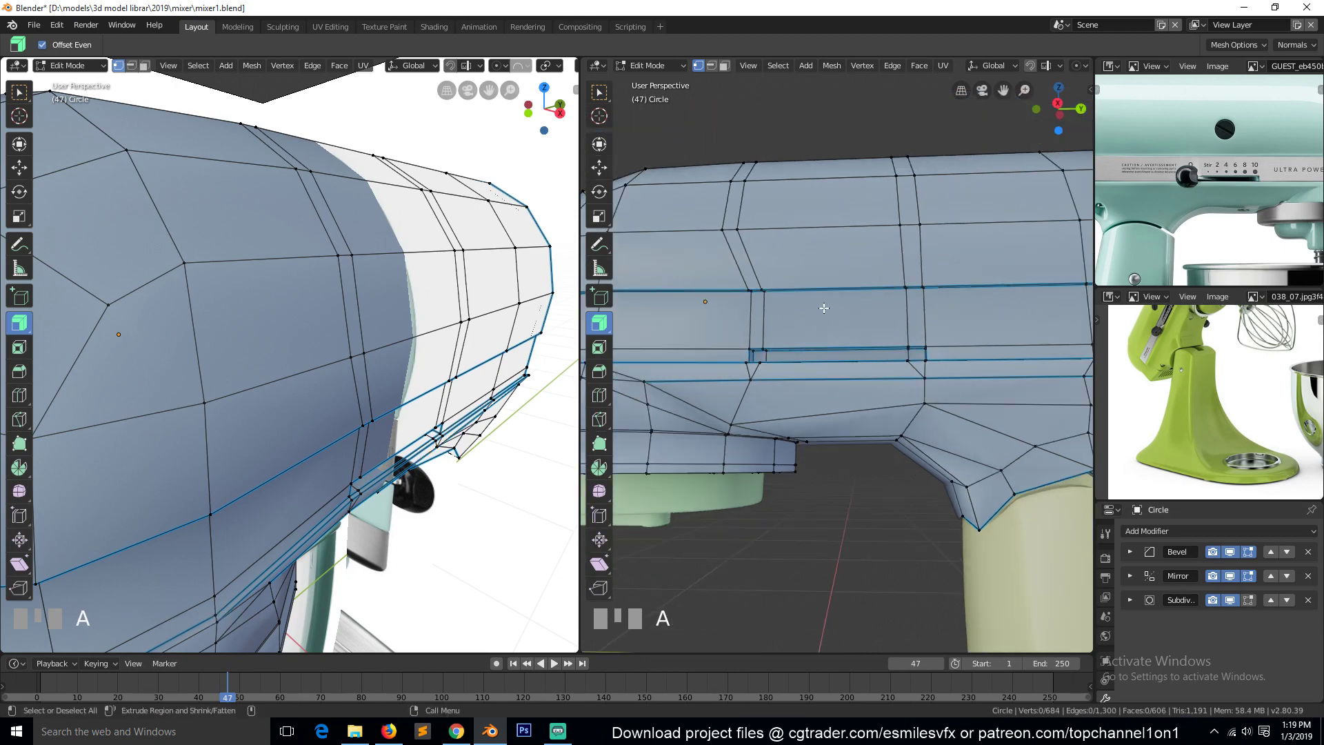
Delete the upper part of the stand-side extra edge loop running over the top of the head
key("grave")
middle_click_drag(811, 315, 853, 281)
scroll(825, 270, "up", 1)
key("grave")
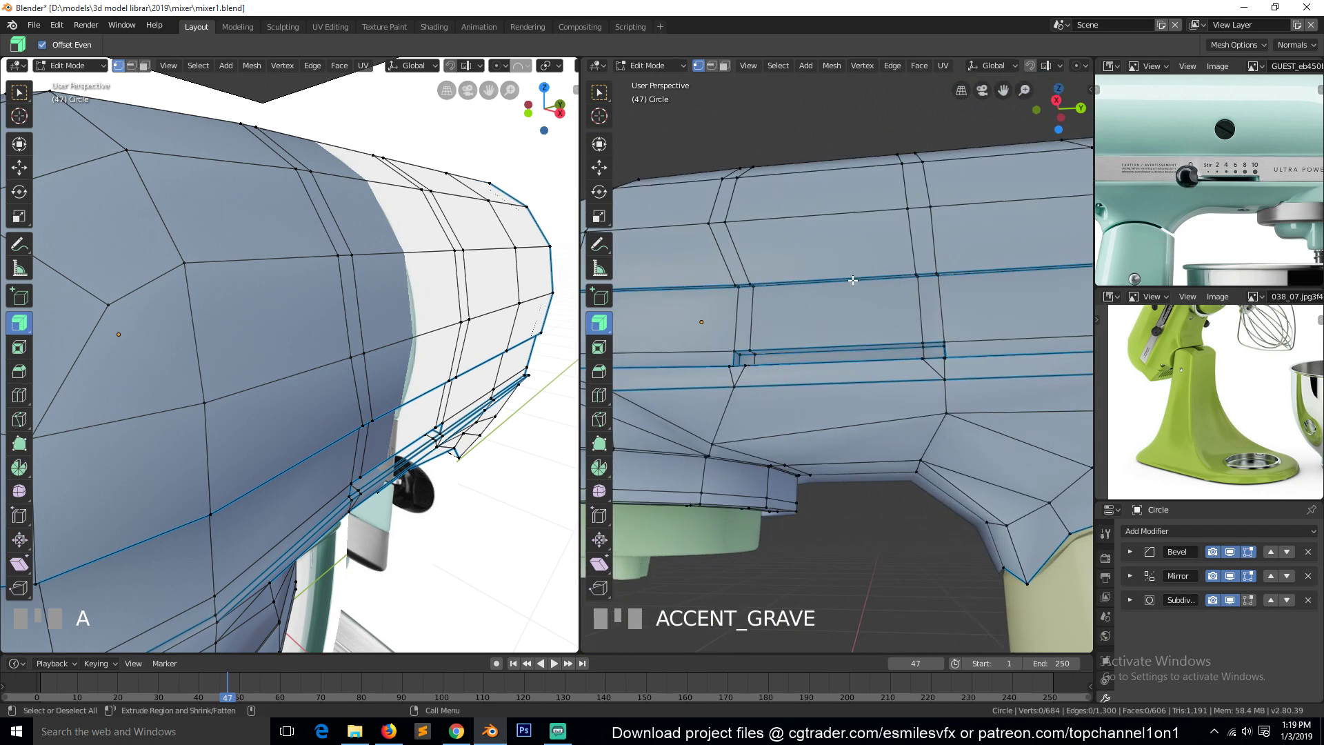
left_click(911, 202)
key("grave")
mouse_move(928, 229)
middle_mouse_down()
mouse_move(870, 297)
mouse_move(913, 233)
middle_mouse_up()
left_click(926, 242, "ctrl")
key("x")
left_click(907, 377)
key("grave")
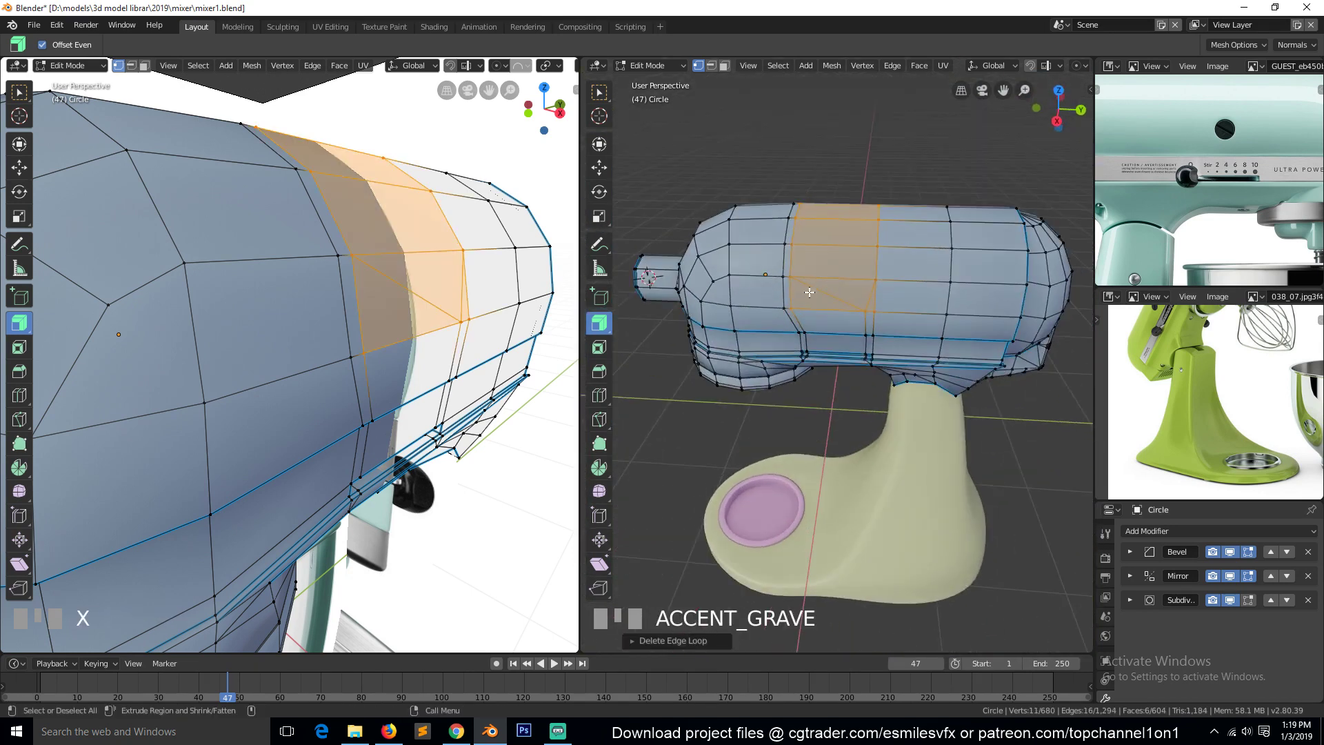
Delete the upper part of the hub-side extra edge loop running over the side of the head, and deselect everything
left_click(793, 309)
left_click(793, 247, "ctrl")
key("x")
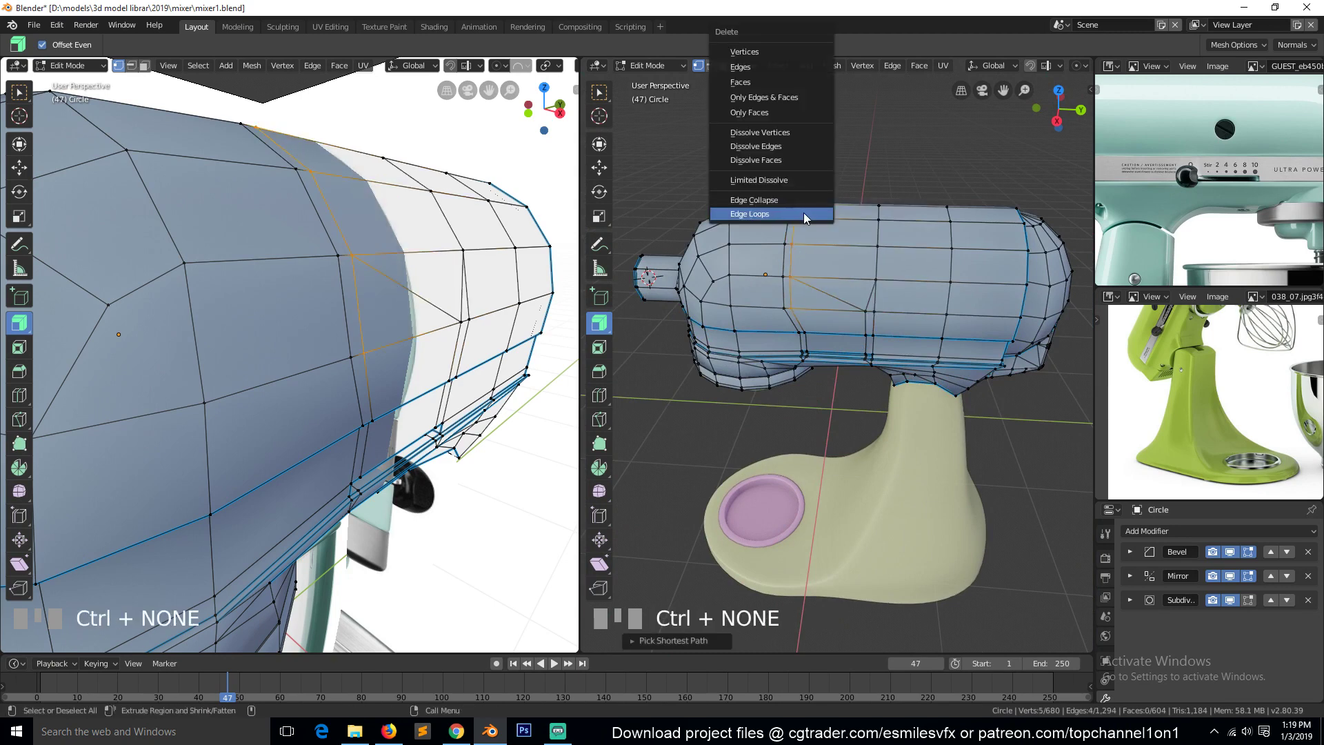
left_click(804, 212)
scroll(793, 262, "up", 2)
key("alt+a")
Join the hub-side loop's two open vertices above the slot with a new edge
left_click(766, 237)
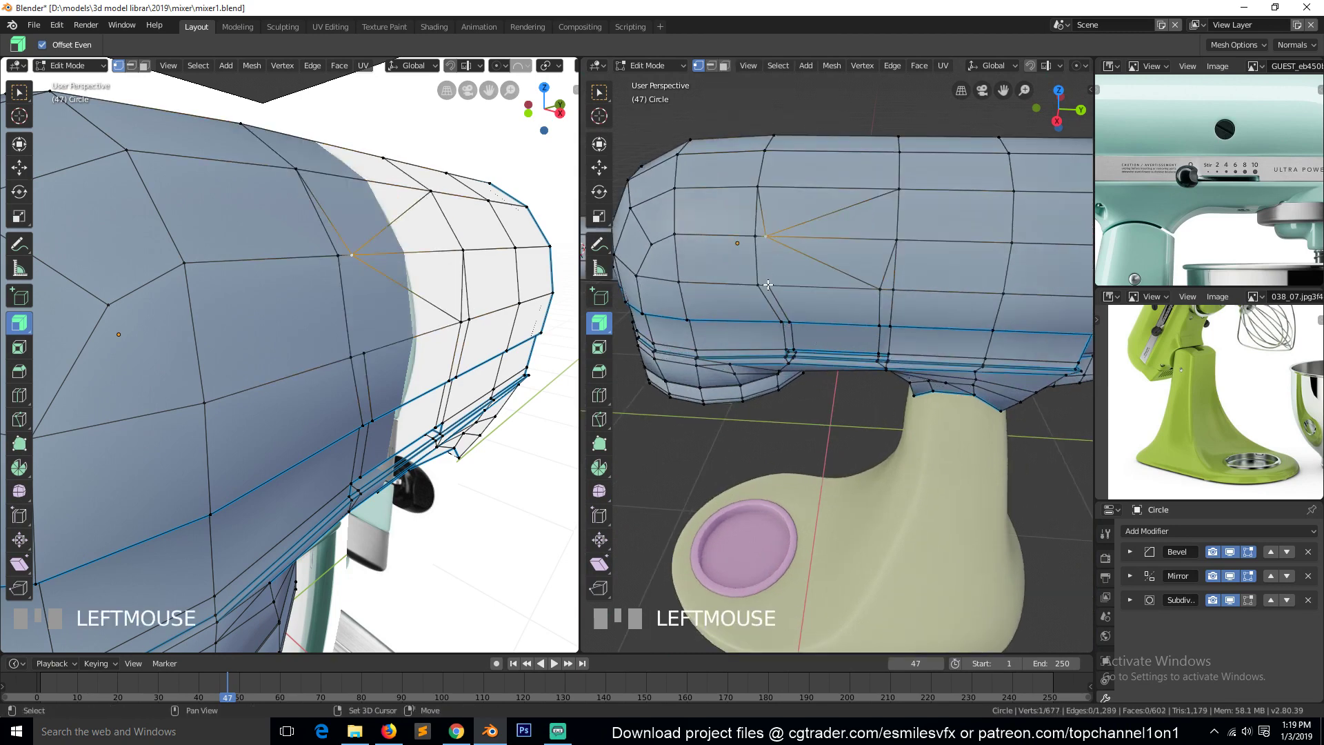
left_click(768, 285, "shift")
key("j")
key("alt+a")
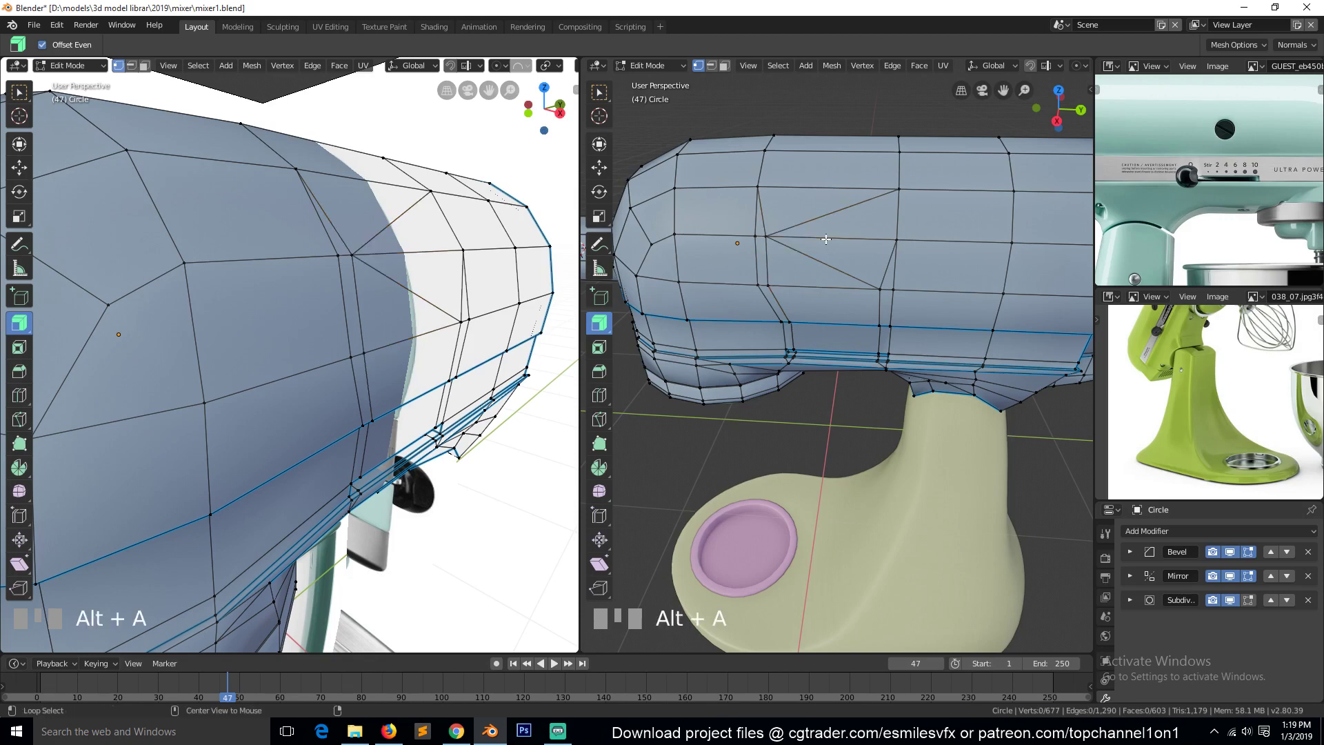
key("3")
left_click(784, 230)
key("1")
Merge the two doubled vertex pairs where the hub-side extra loop meets the head's main loop above the slot
left_click(764, 237)
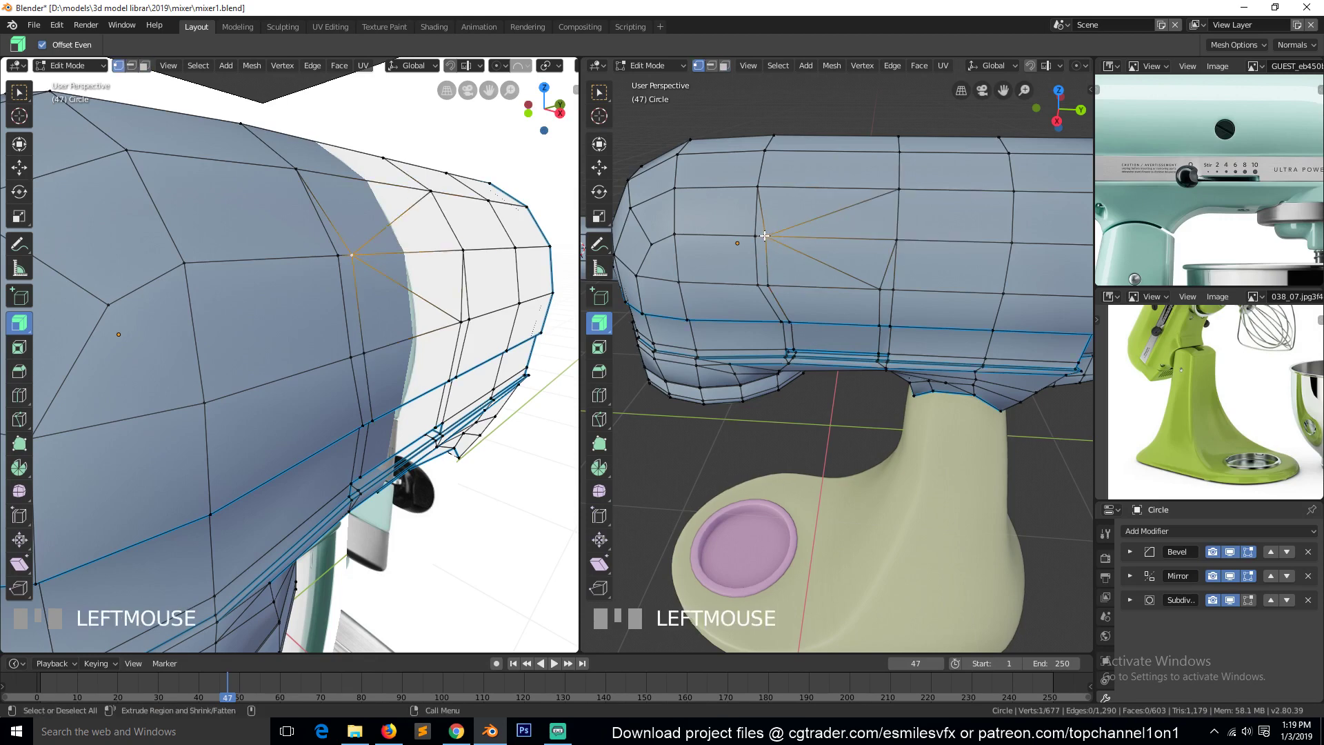
left_click(767, 238, "shift")
key("alt+m")
left_click(788, 247)
left_click(772, 285)
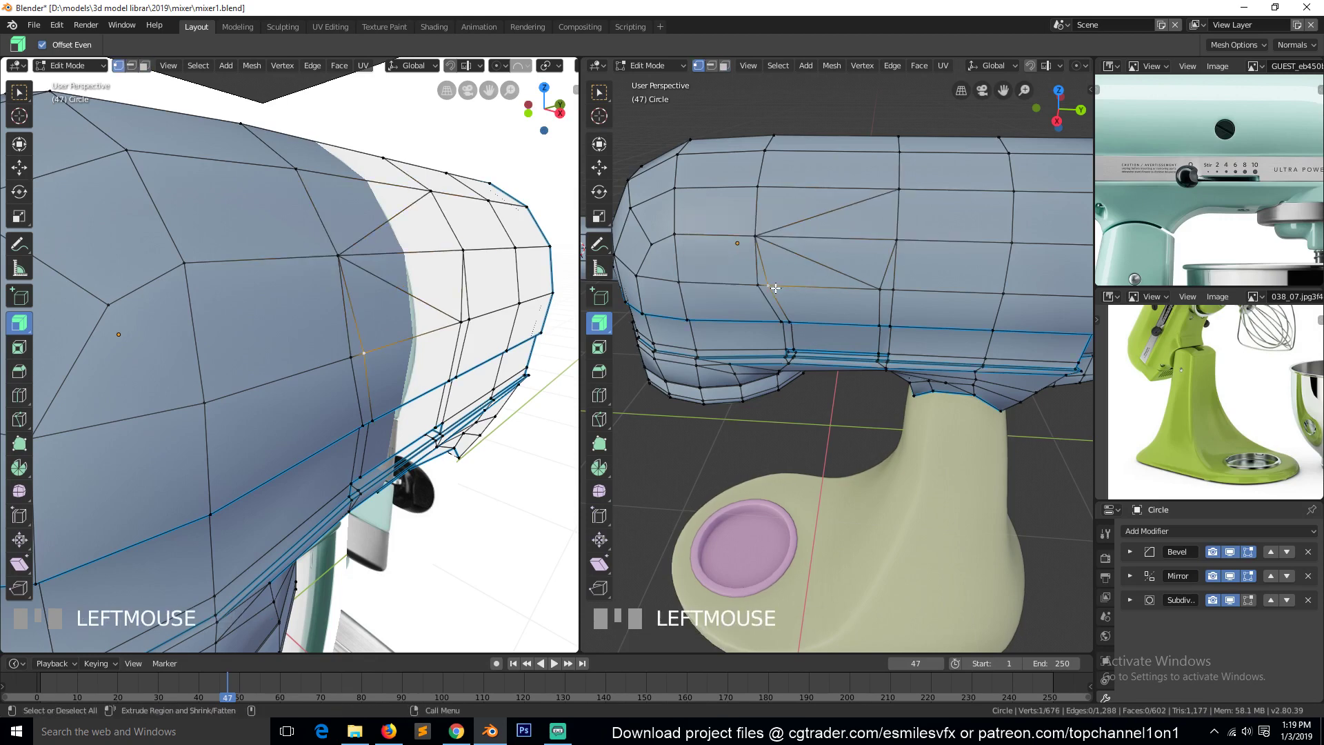
left_click(758, 285, "shift")
key("alt+m")
left_click(808, 312)
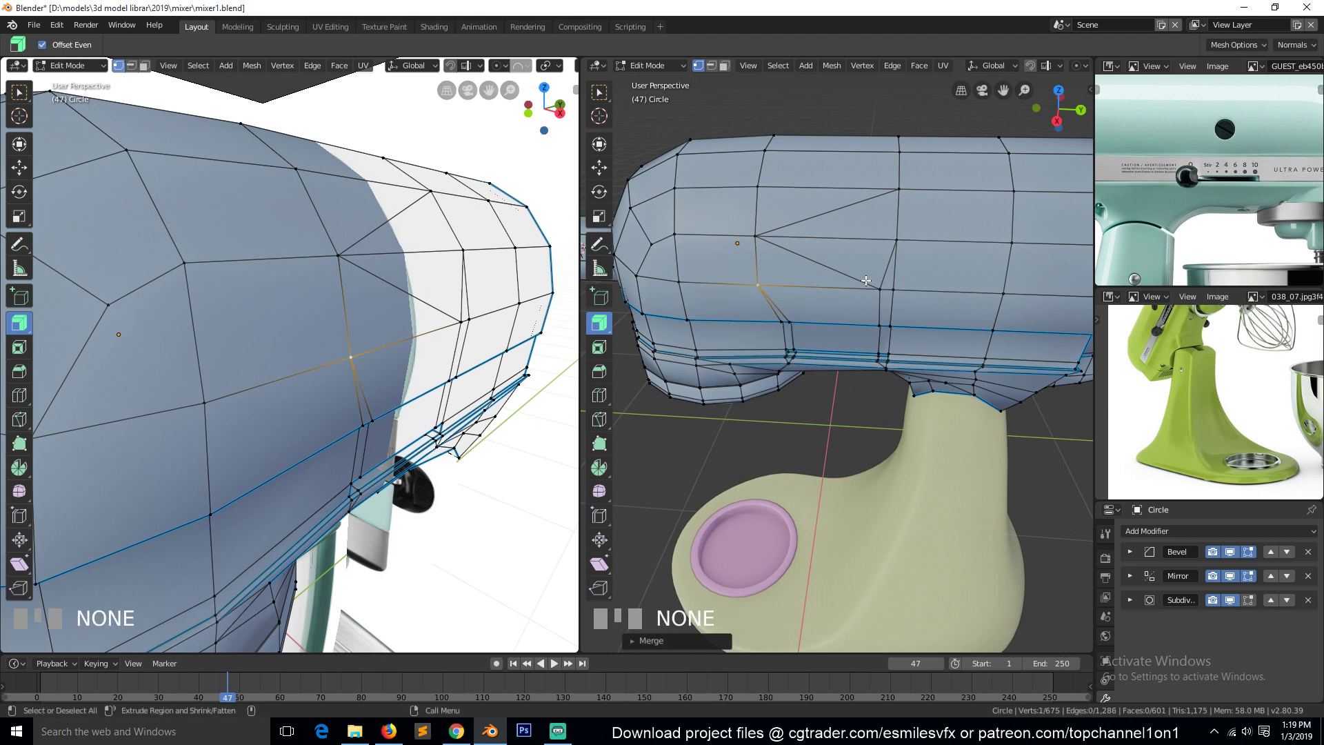
Merge the doubled vertex pair above the slot's stand-side end
left_click(880, 289)
left_click(892, 285, "shift")
key("alt+m")
left_click(888, 283)
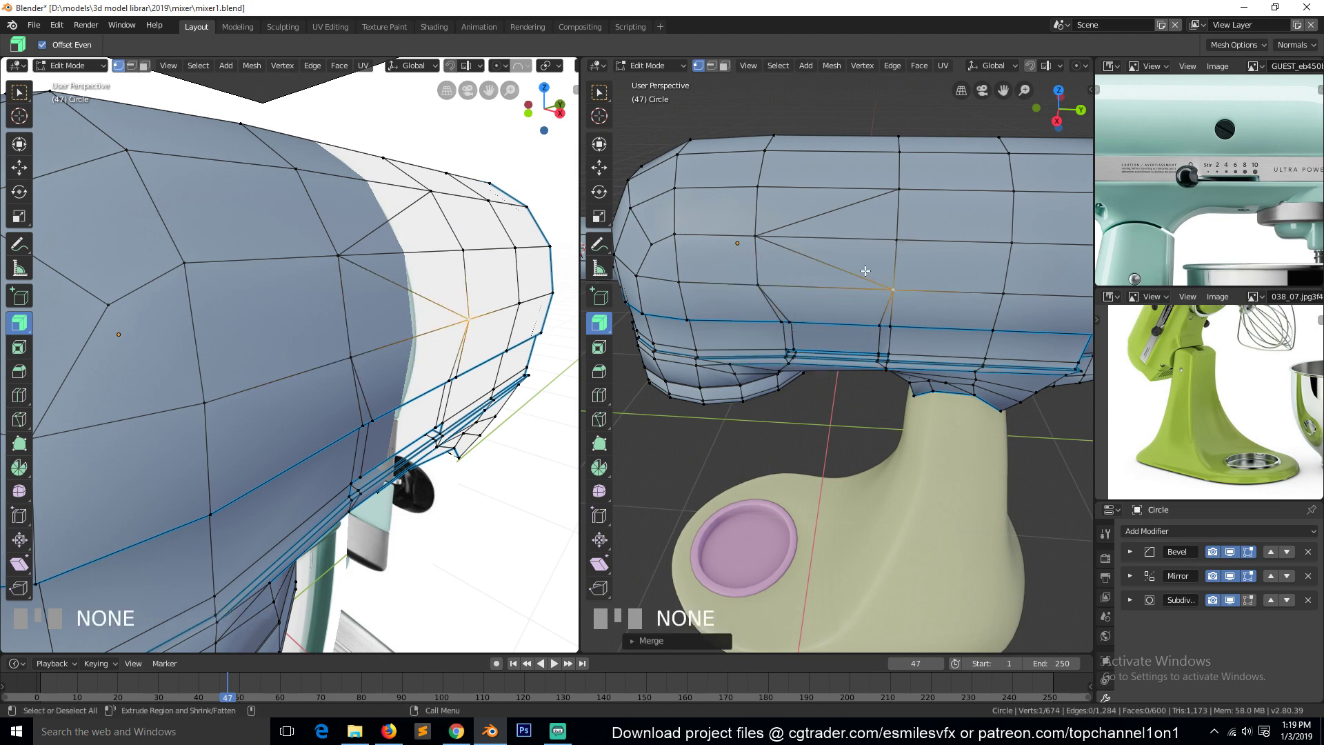
Dissolve the two leftover diagonal edges on the head's side between the two loops and save the file
key("alt+a")
key("2")
left_click(811, 259)
key("ctrl+x")
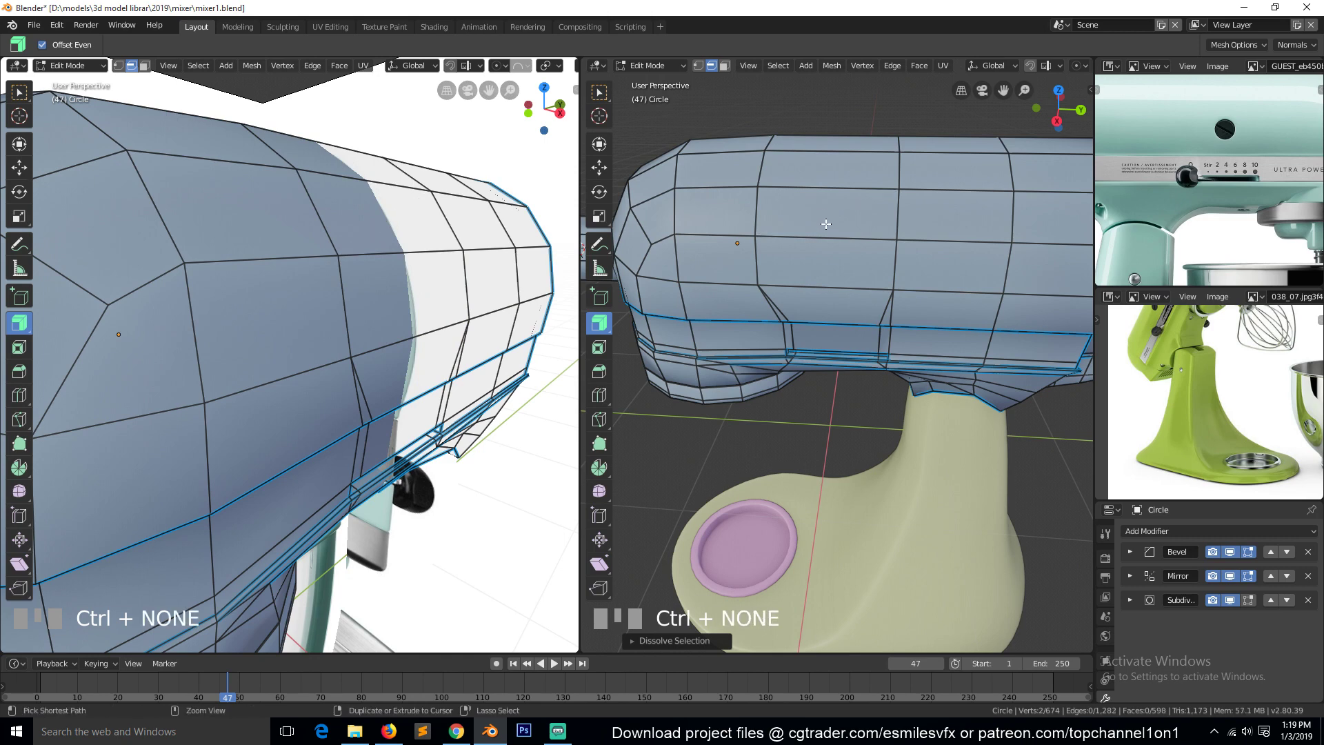
key("ctrl+s")
Examine the smoothed head around the speed-lever slot in object mode
key("grave")
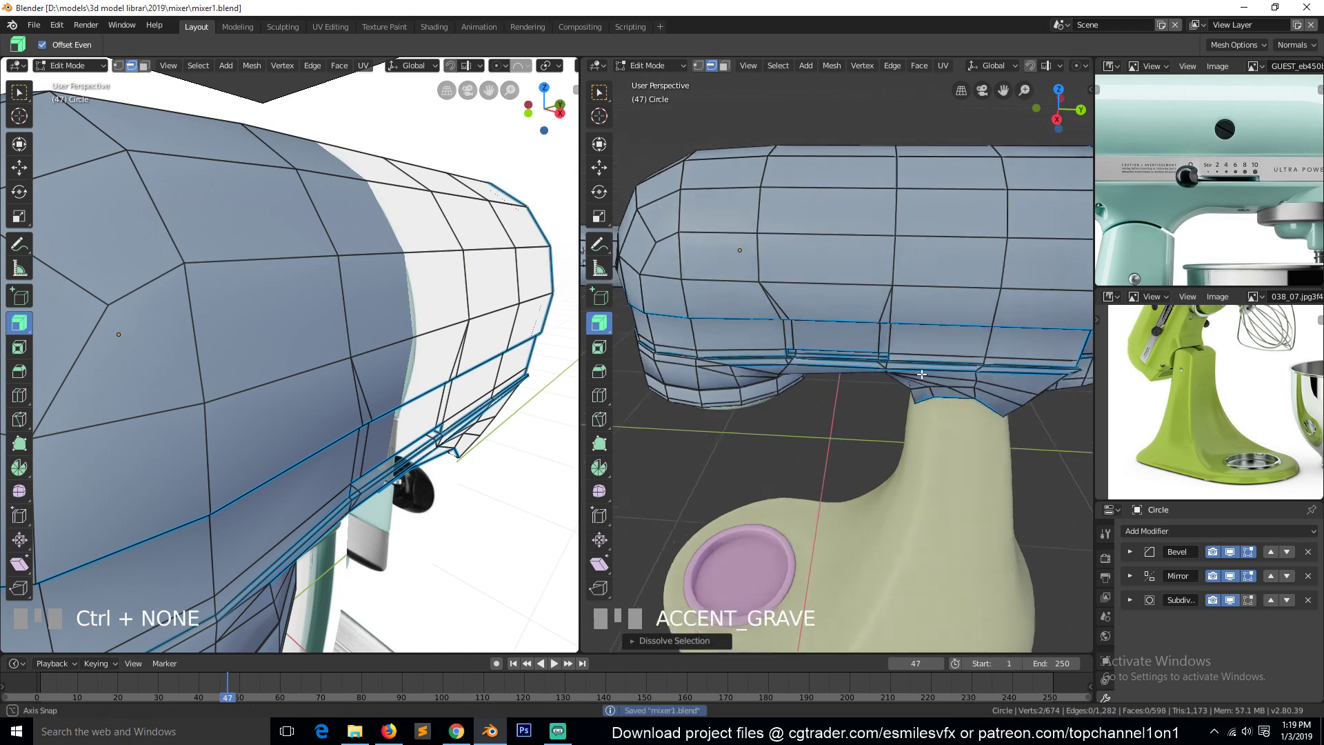
scroll(909, 311, "up", 2)
key("Tab")
scroll(891, 366, "down", 3)
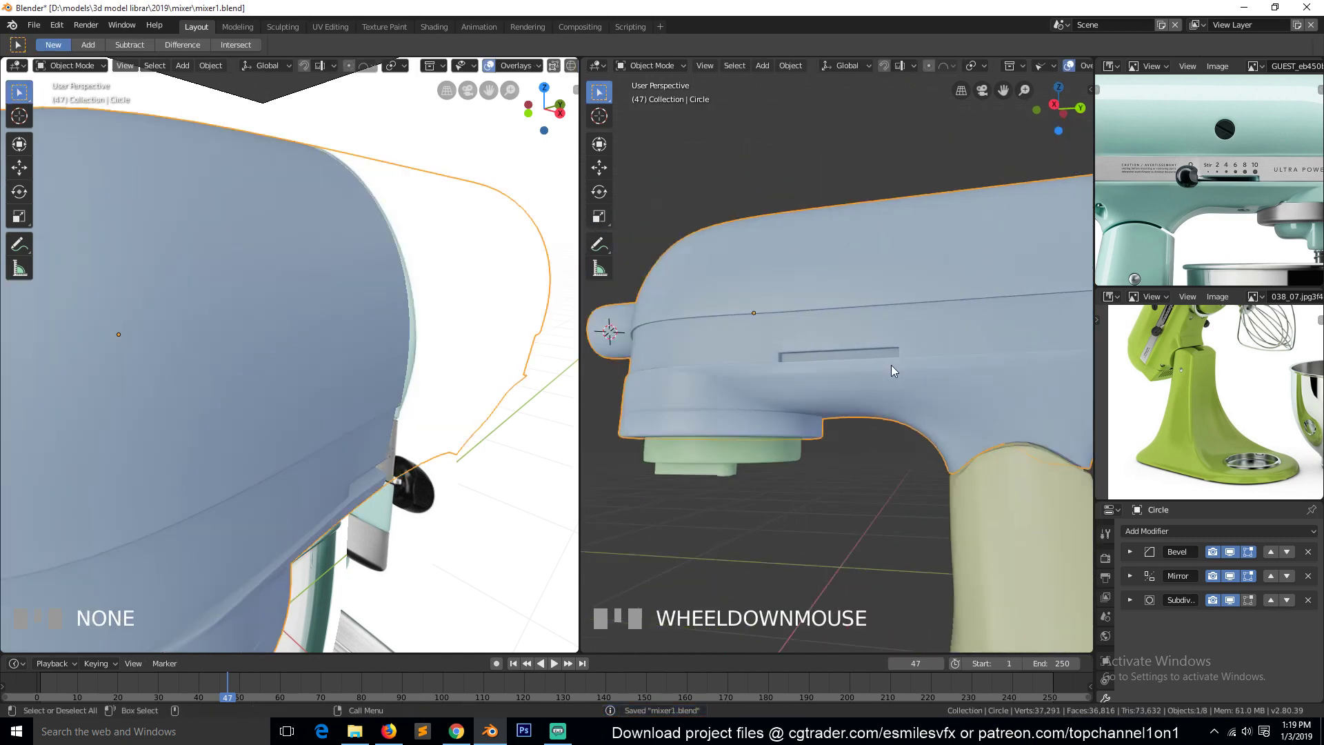
key("grave")
key("Tab")
scroll(927, 379, "up", 3)
key("1")
key("grave")
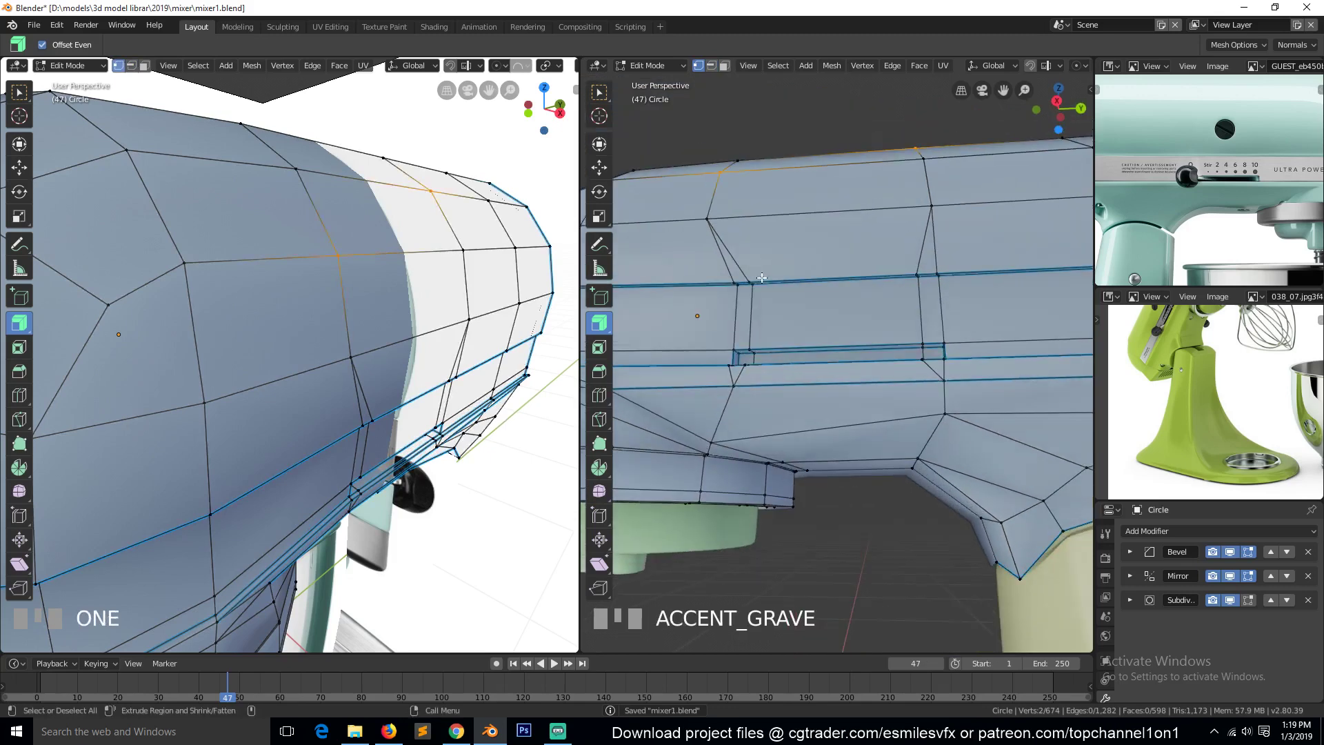
scroll(790, 288, "up", 2)
left_click(697, 256)
left_click(702, 268, "ctrl")
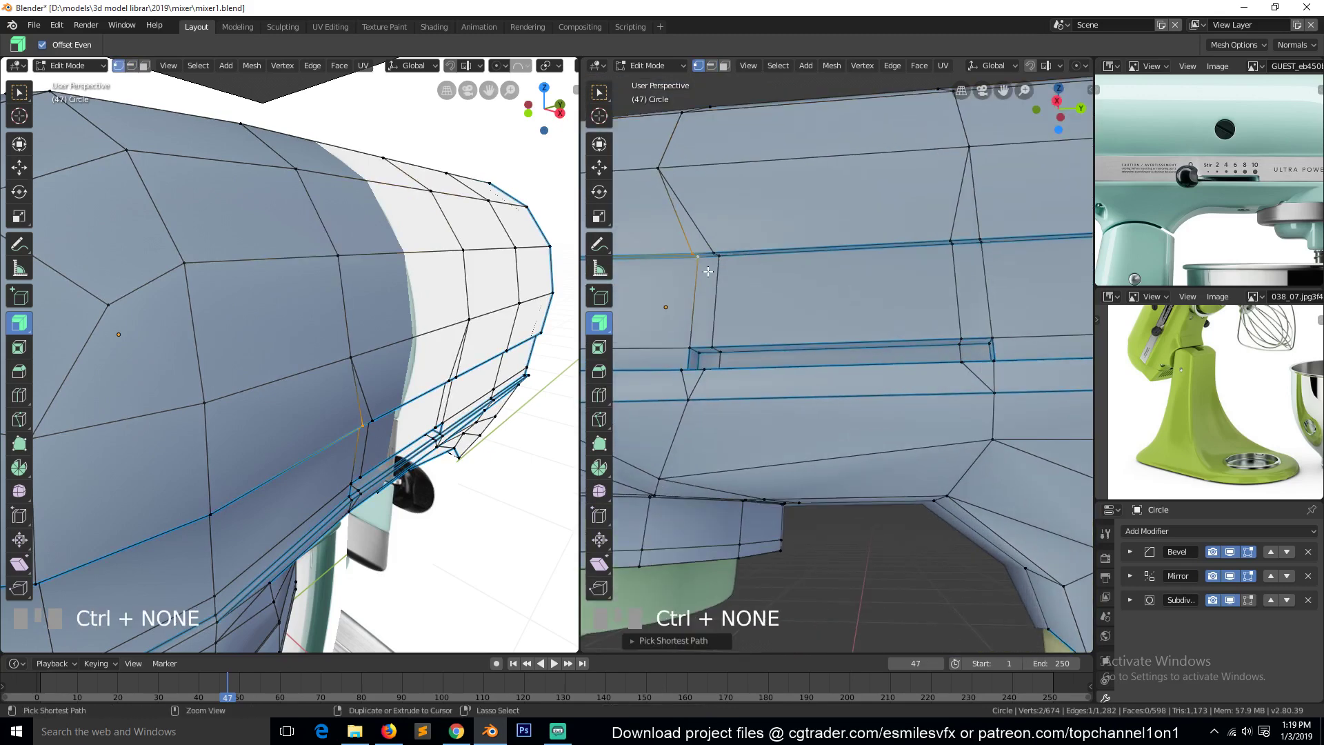
key("x")
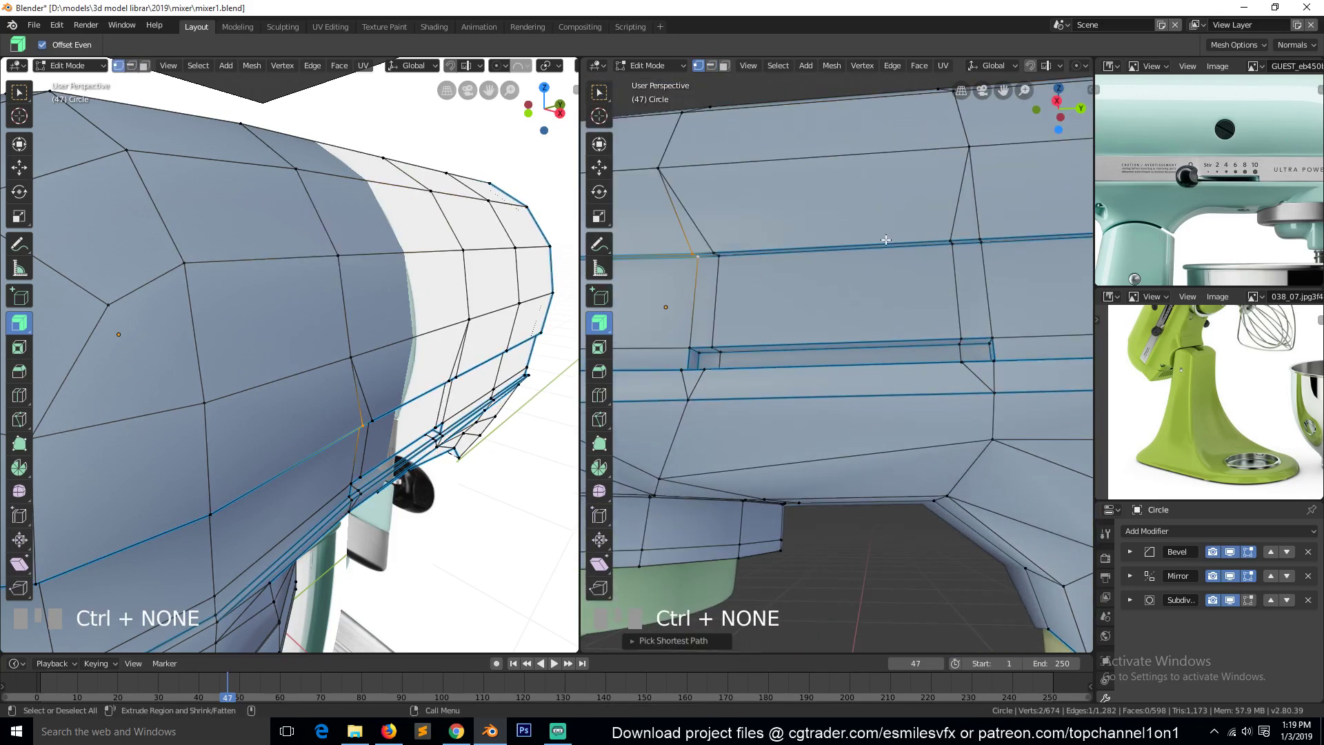
key("2")
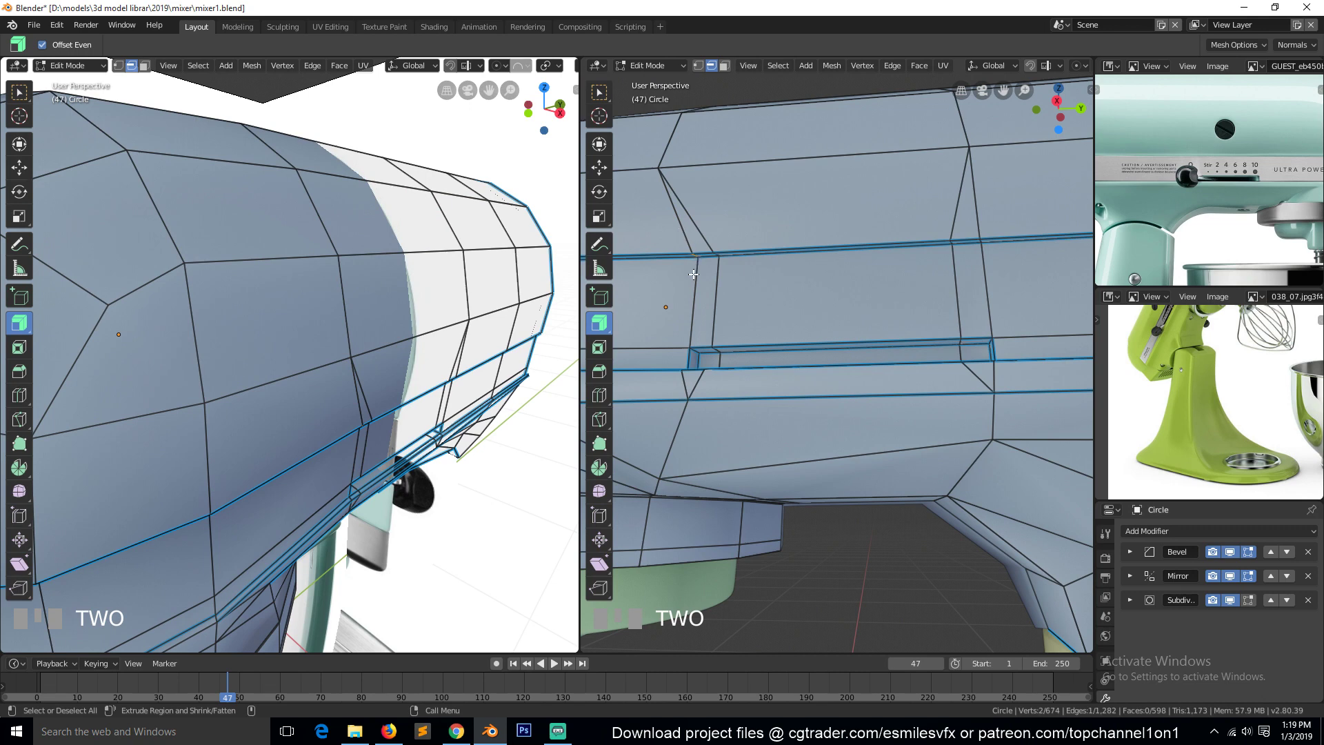
Check the slot's shading again in object mode and save the file
key("Tab")
scroll(742, 288, "down", 4)
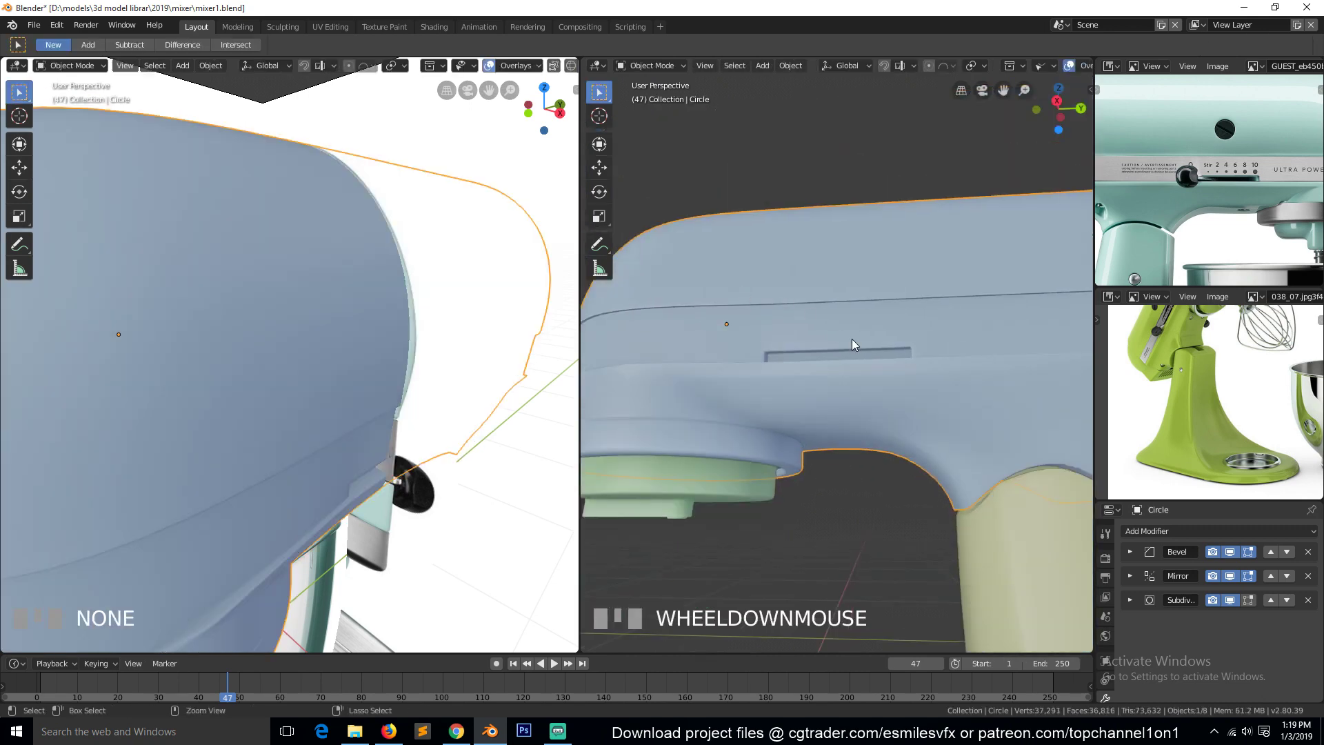
key("ctrl+s")
Add a centred vertical loop cut around the head between the slot's two ends
key("grave")
key("Tab")
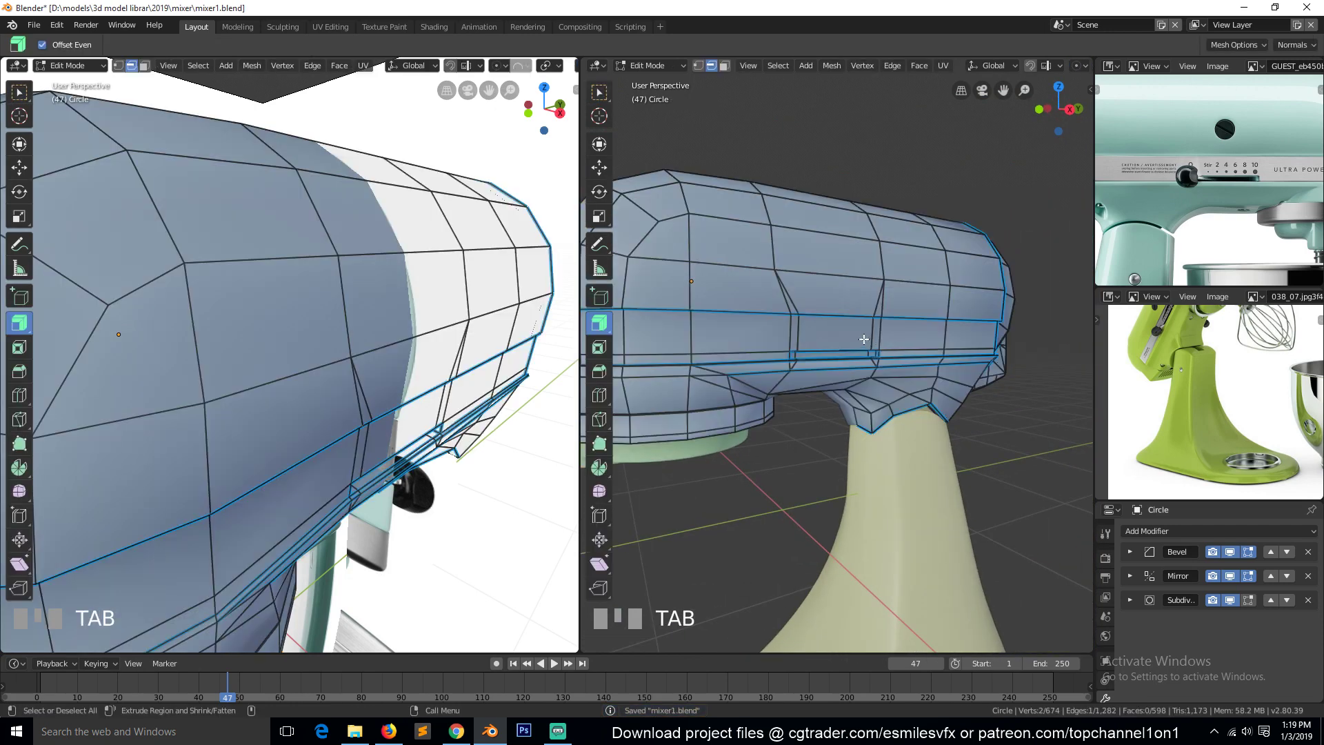
key("ctrl+r")
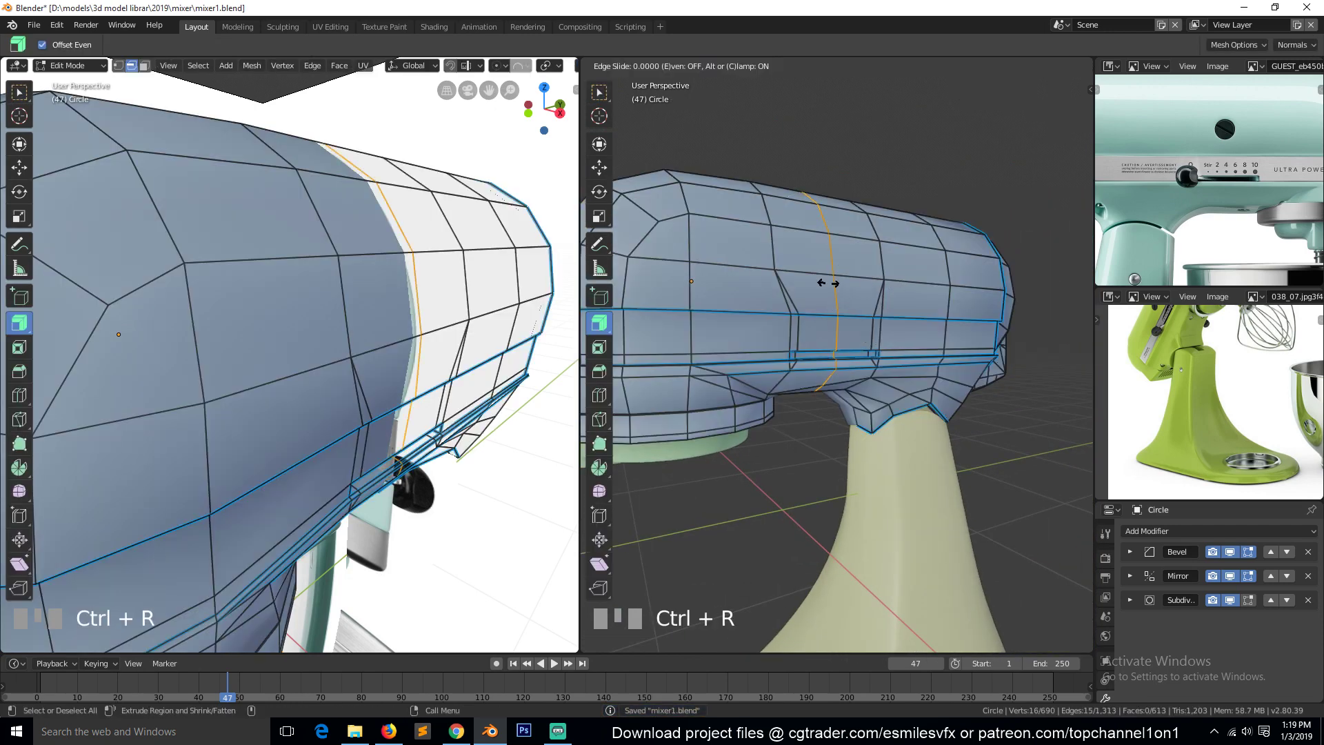
left_click(814, 287)
right_click(815, 287)
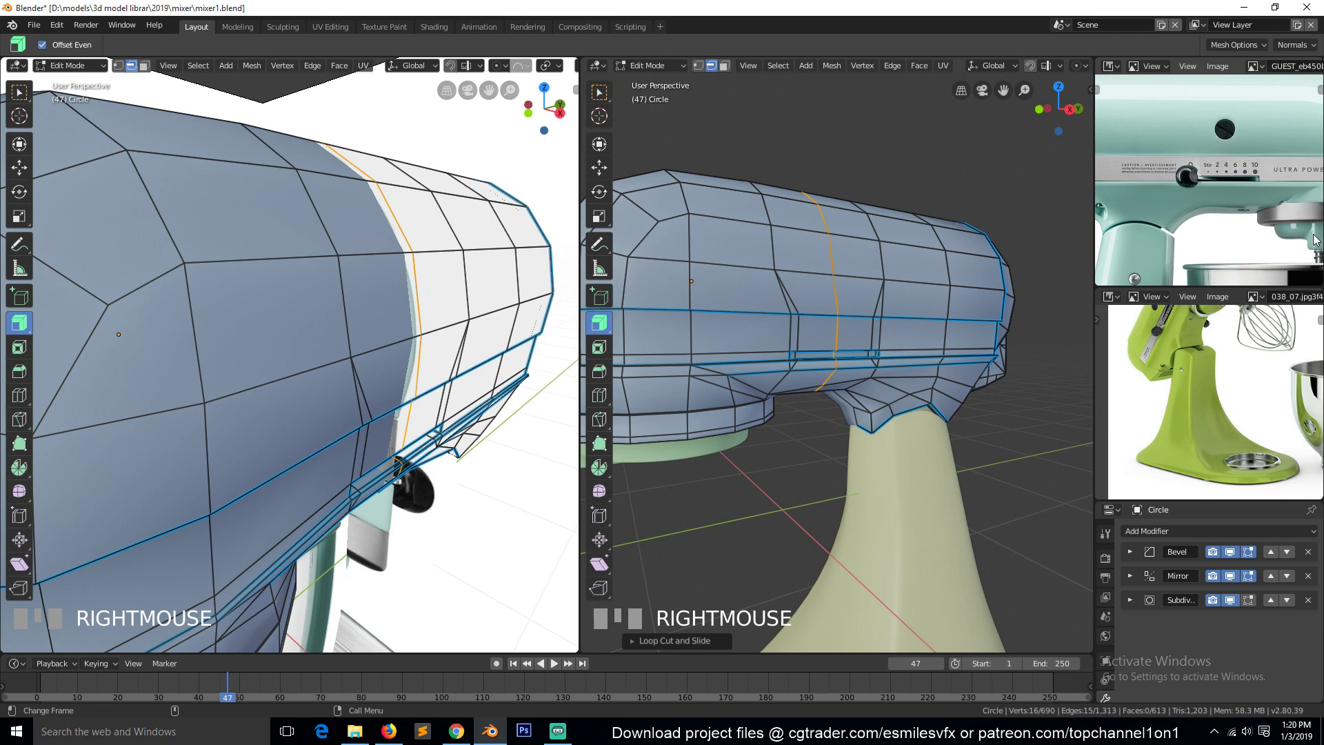
Straighten the new centre loop in the right side view by scaling all its vertices to 0 along global Y
left_click(902, 362)
key("KP_3")
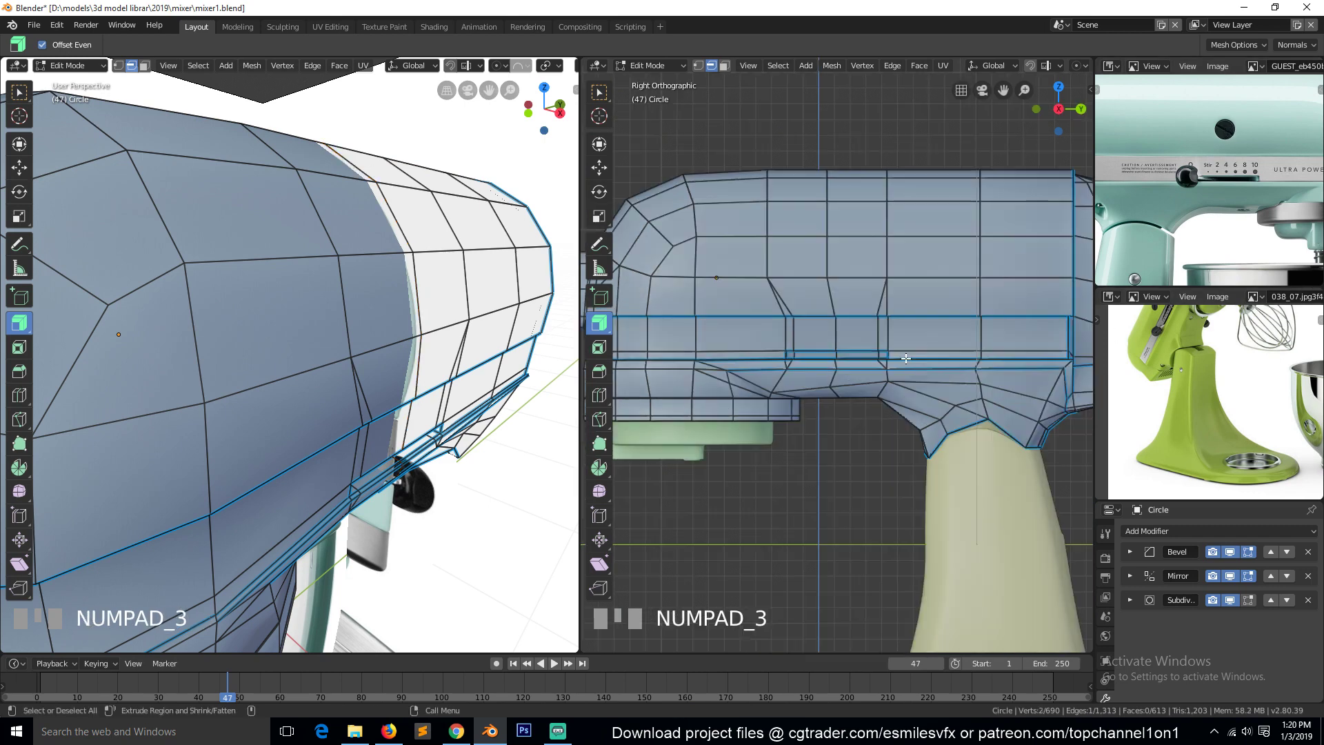
key("1")
left_click(833, 271)
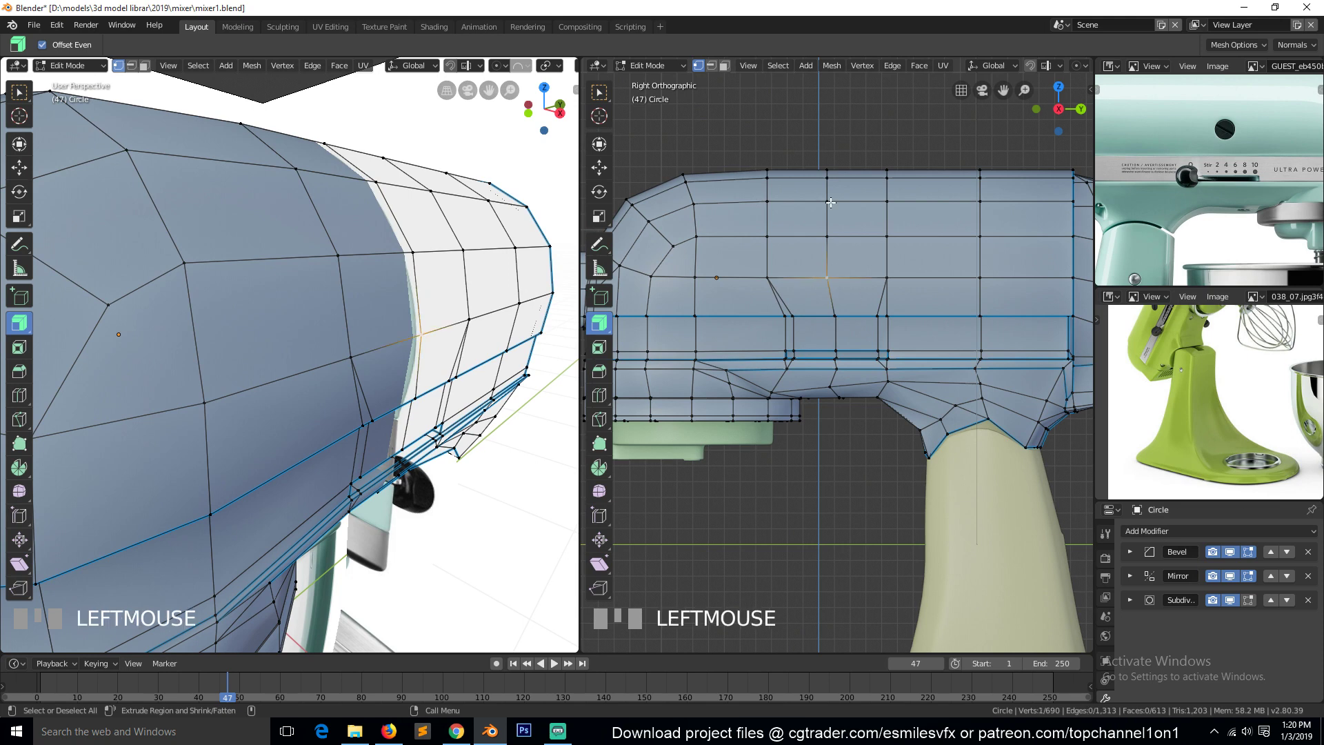
left_click(827, 169, "ctrl")
key("alt+z")
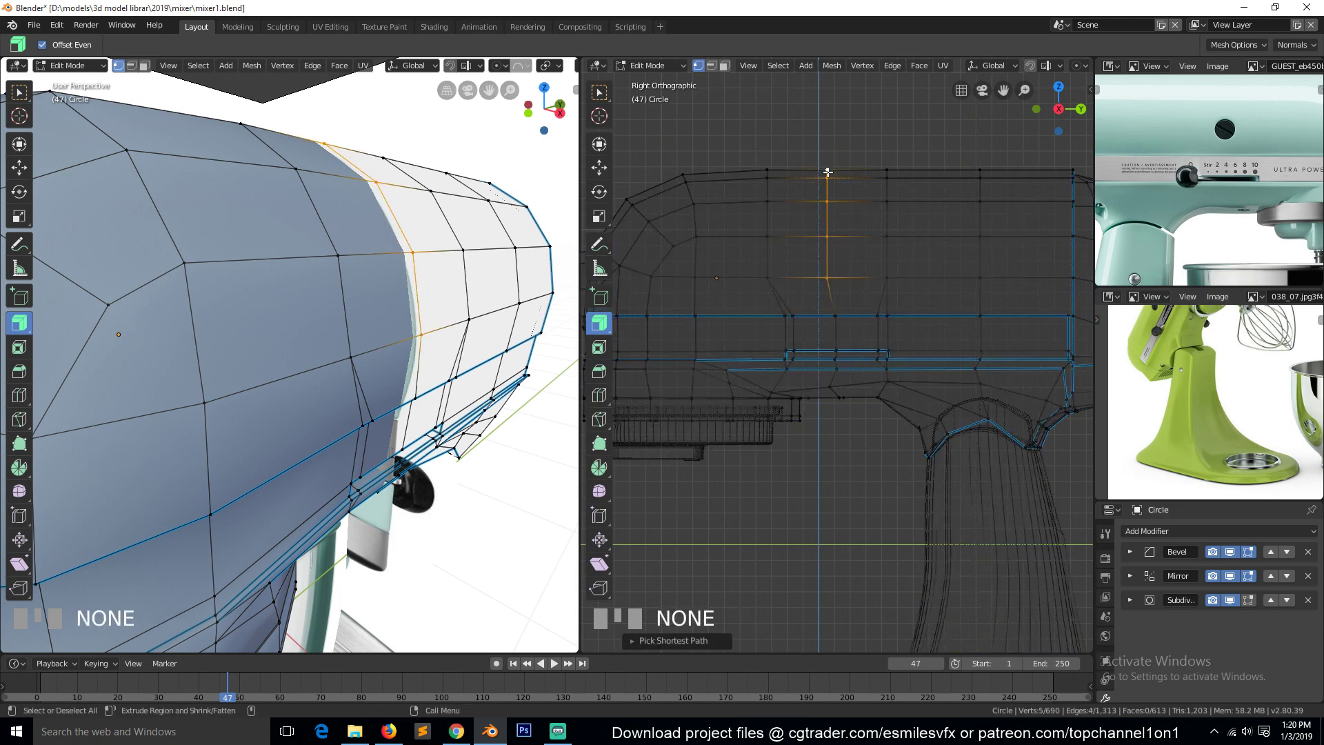
key("b")
left_click_drag(816, 126, 869, 289)
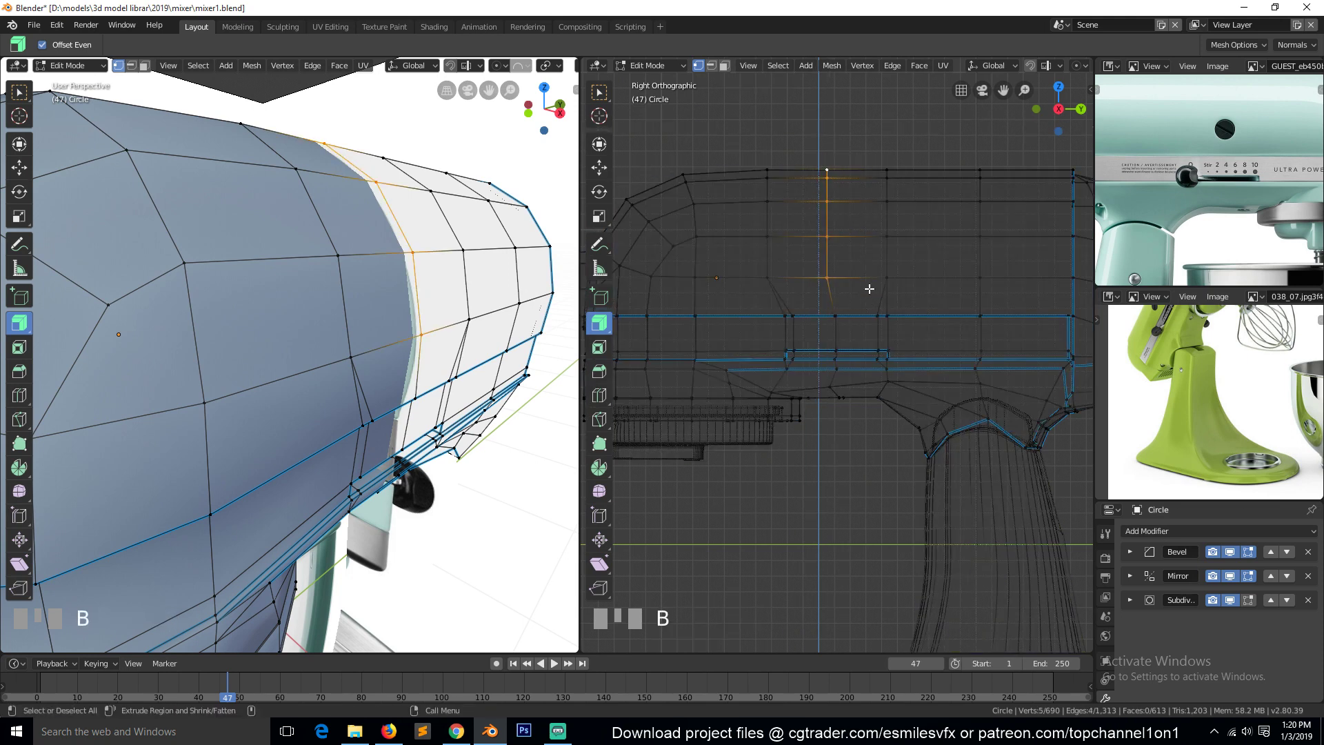
left_click(838, 337, "alt+shift")
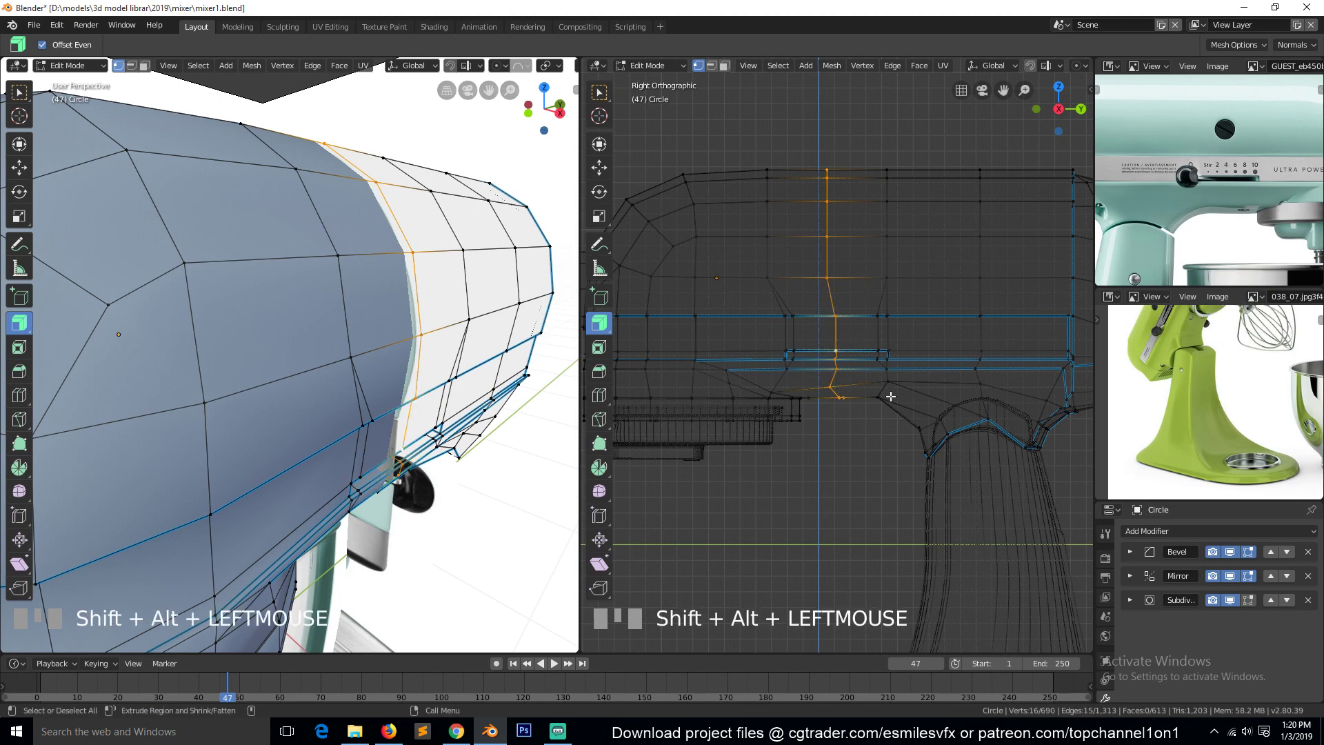
type("sx")
type("0")
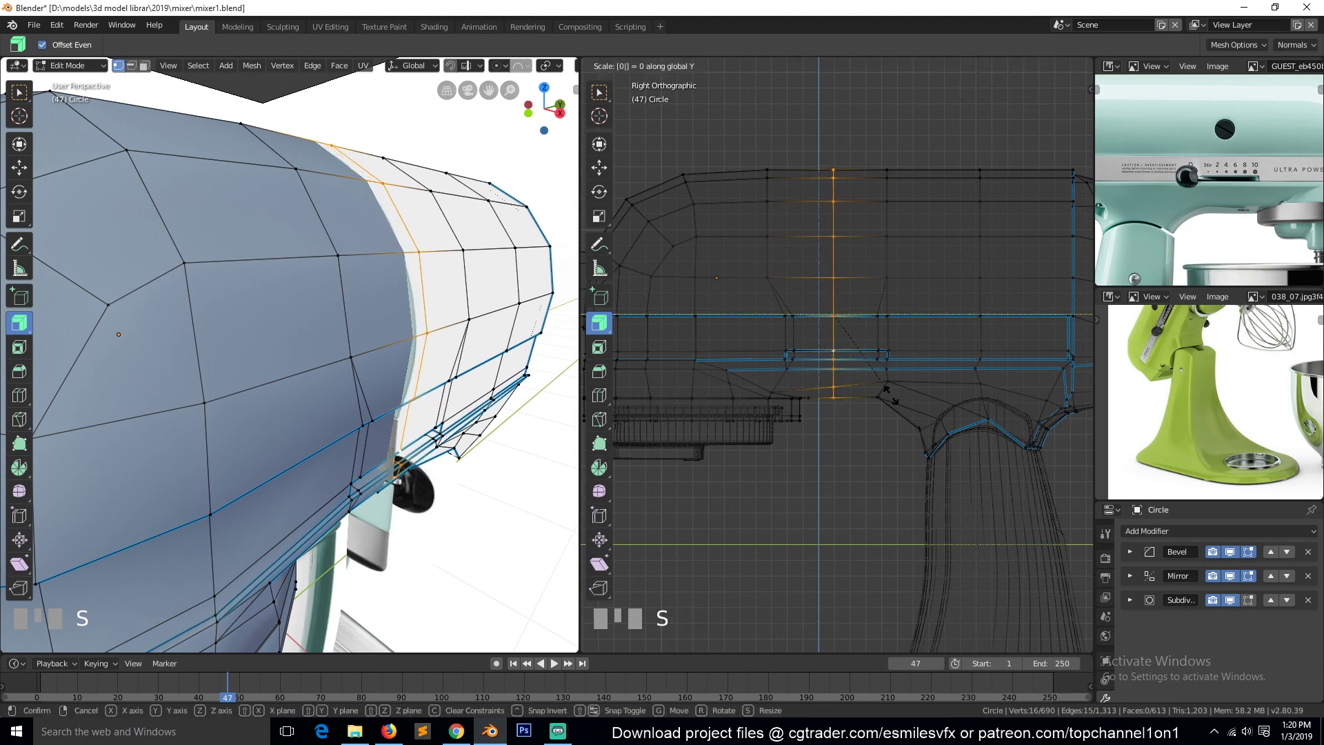
left_click(891, 395)
Return the side view to solid shading and select the centre loop's vertex directly above the seam line
key("a")
key("z")
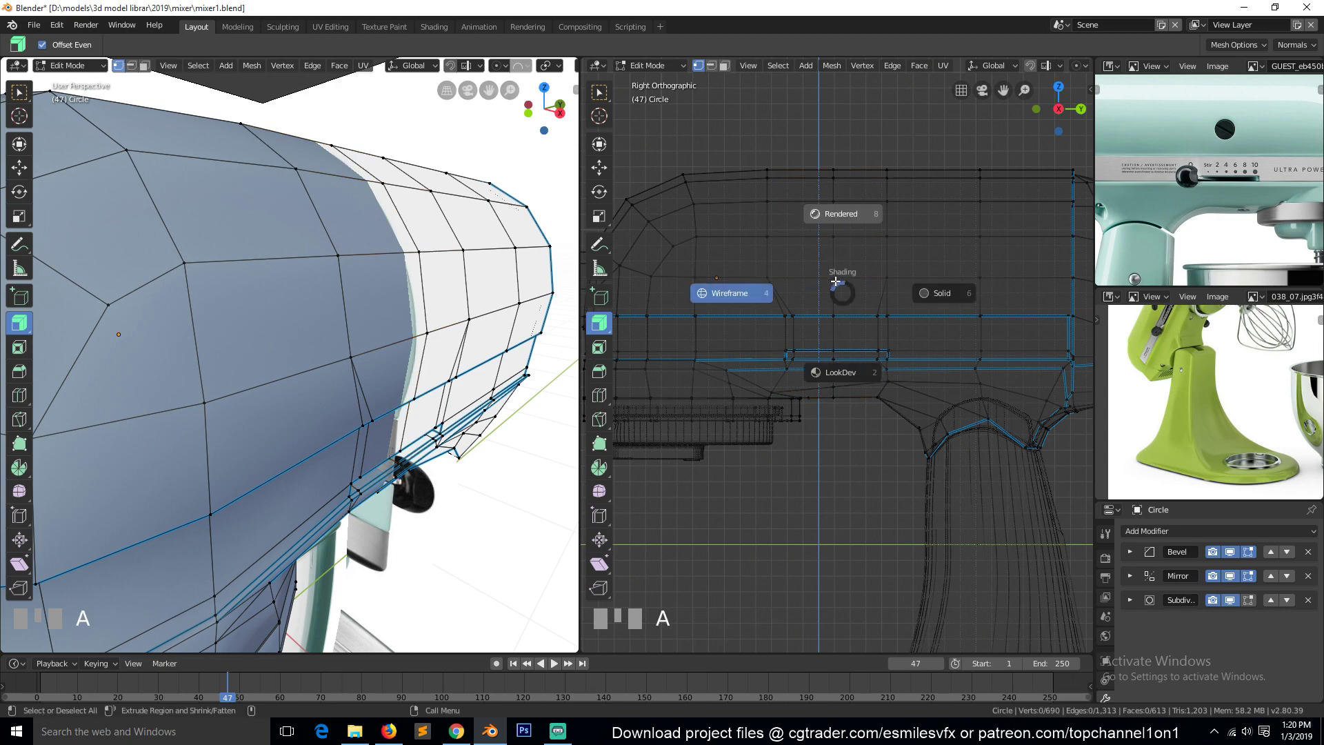
left_click(846, 276)
key("z")
key("z")
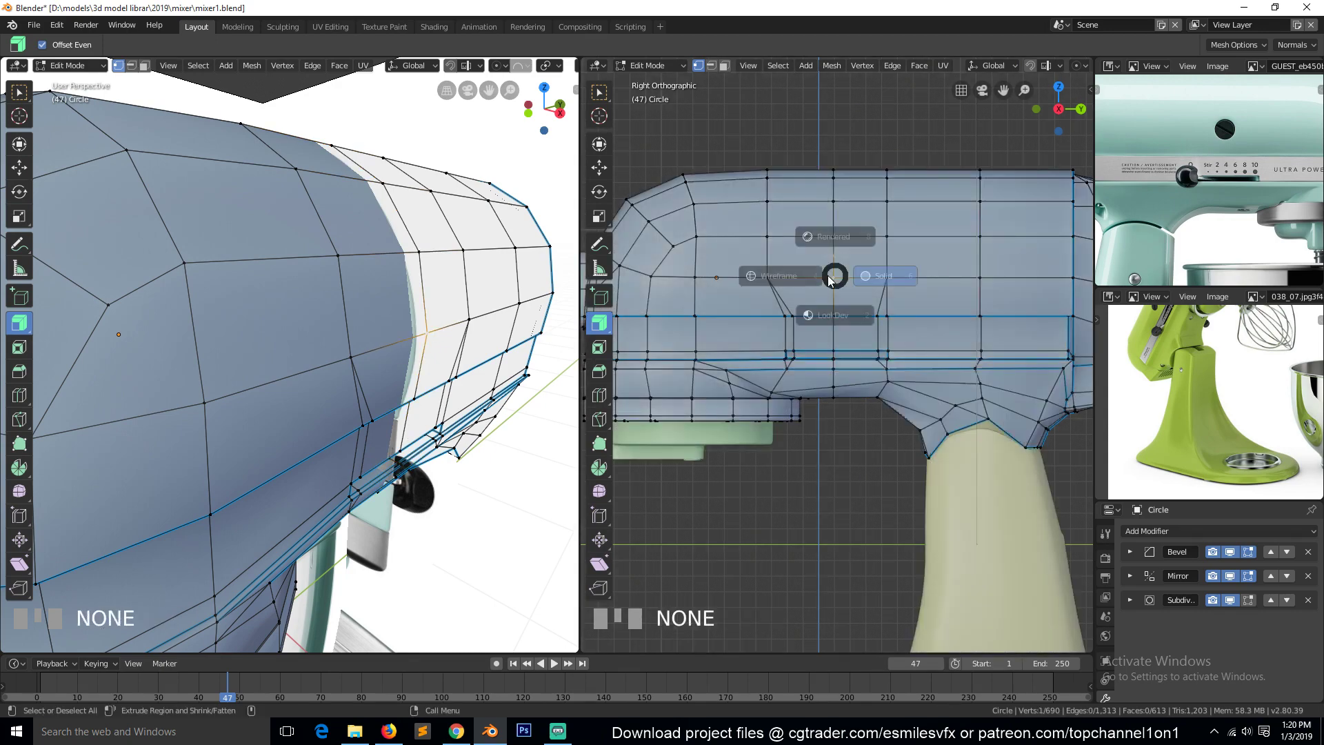
key("z")
left_click(1018, 280)
scroll(895, 315, "up", 2)
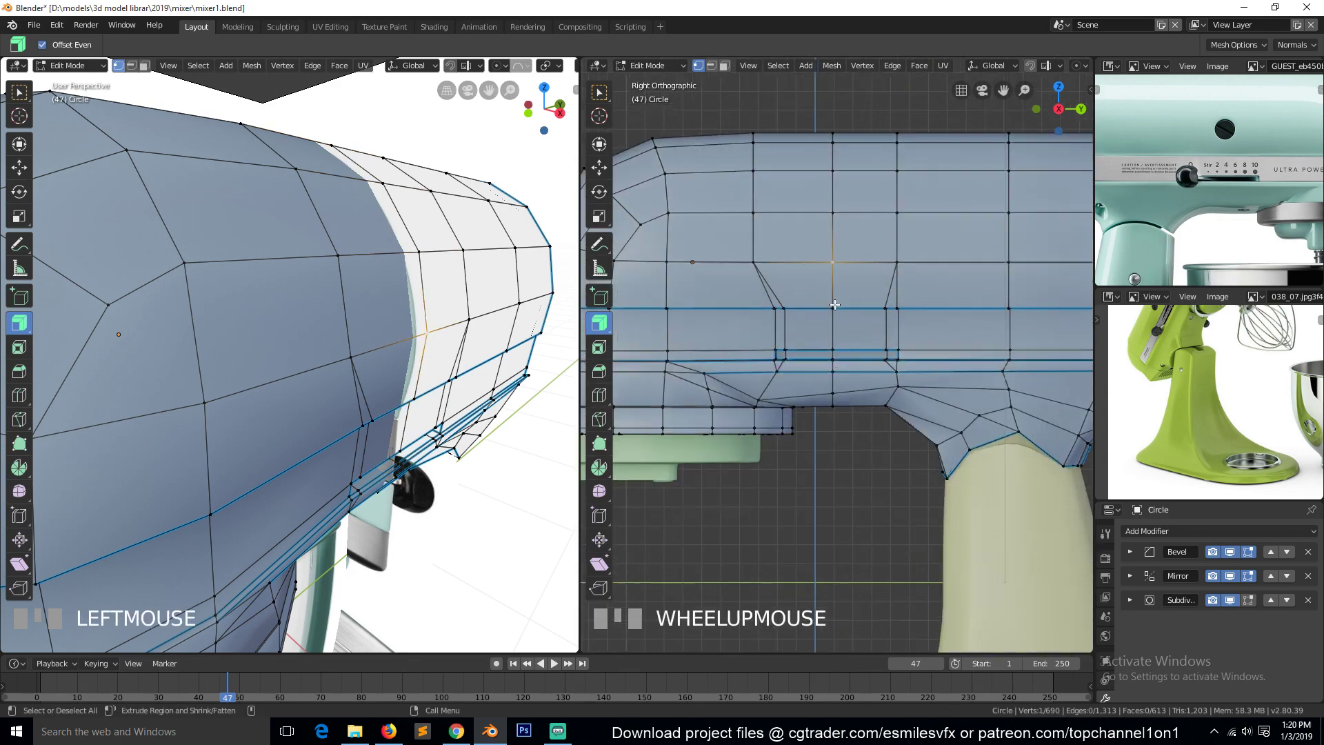
Bevel the single centre-loop vertex above the slot into an octagonal patch on the head's side
key("ctrl+b")
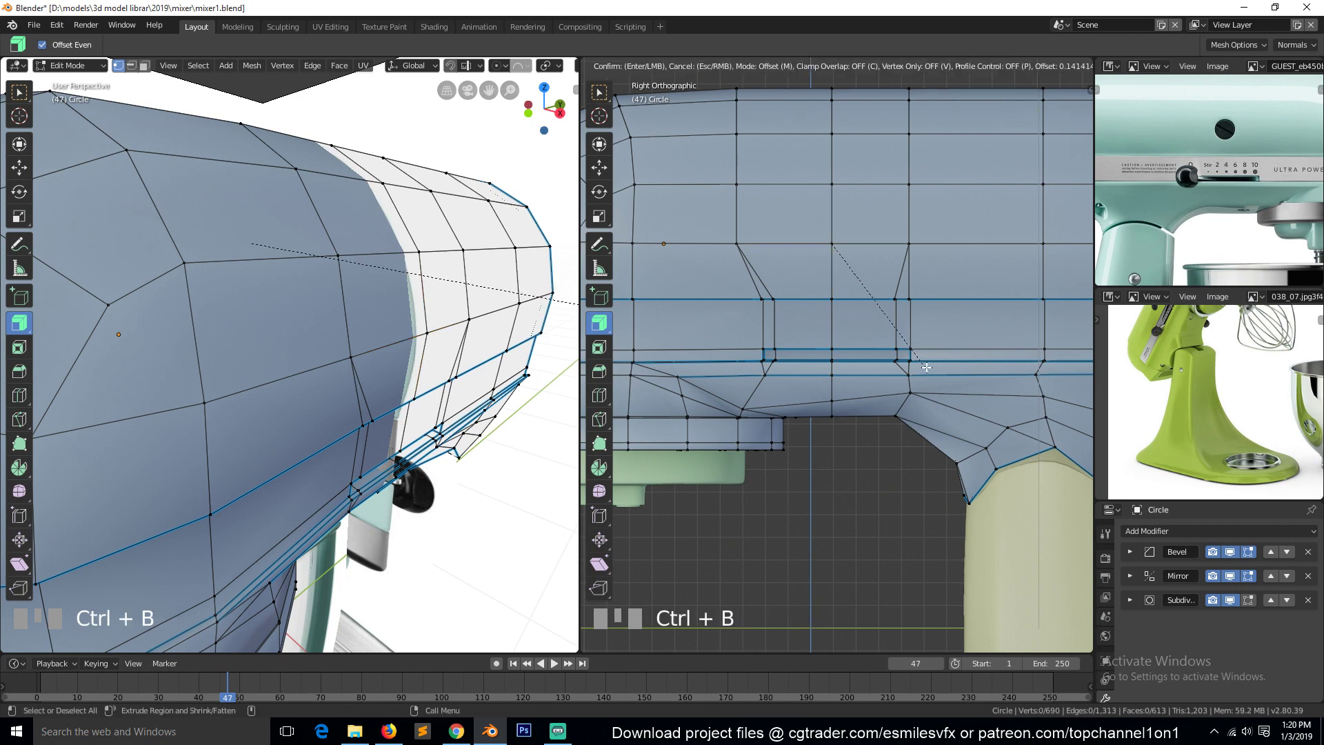
right_click(926, 367)
left_click(858, 254)
key("ctrl+b")
right_click(900, 291)
key("shift+ctrl+b")
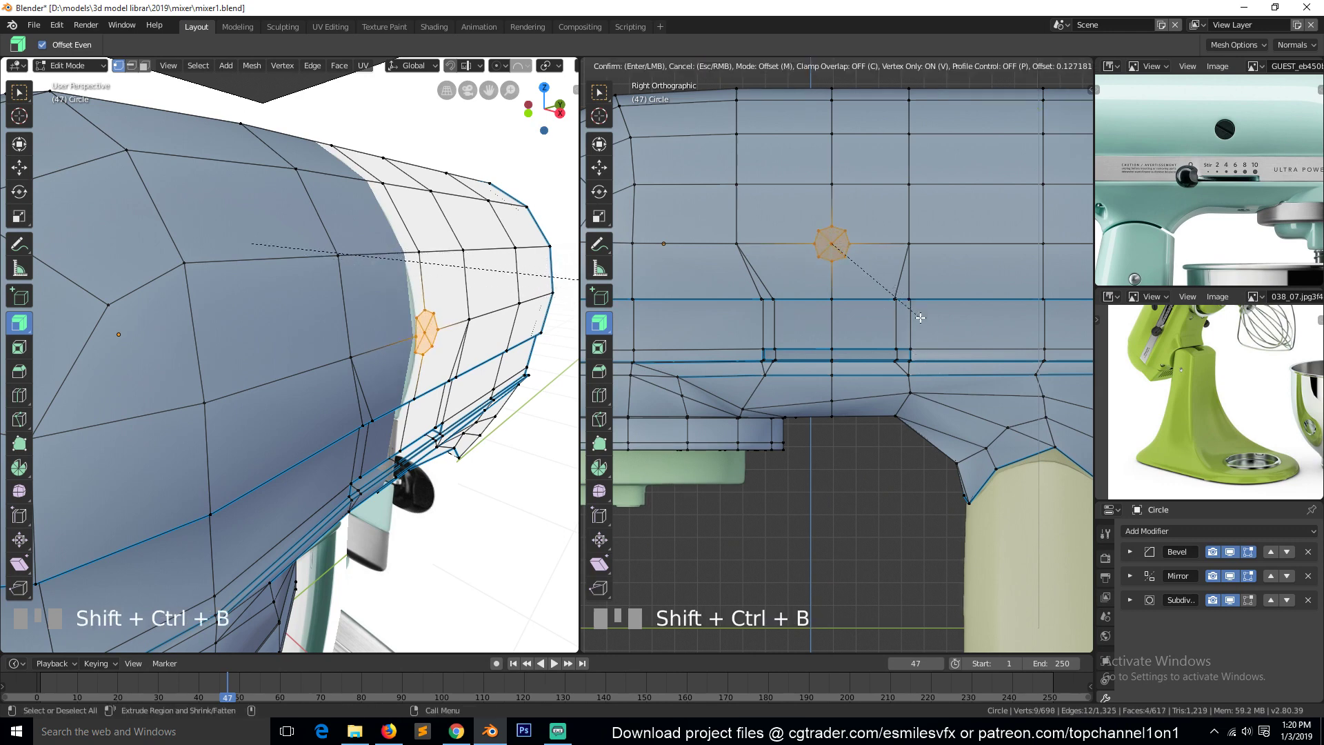
left_click(934, 342)
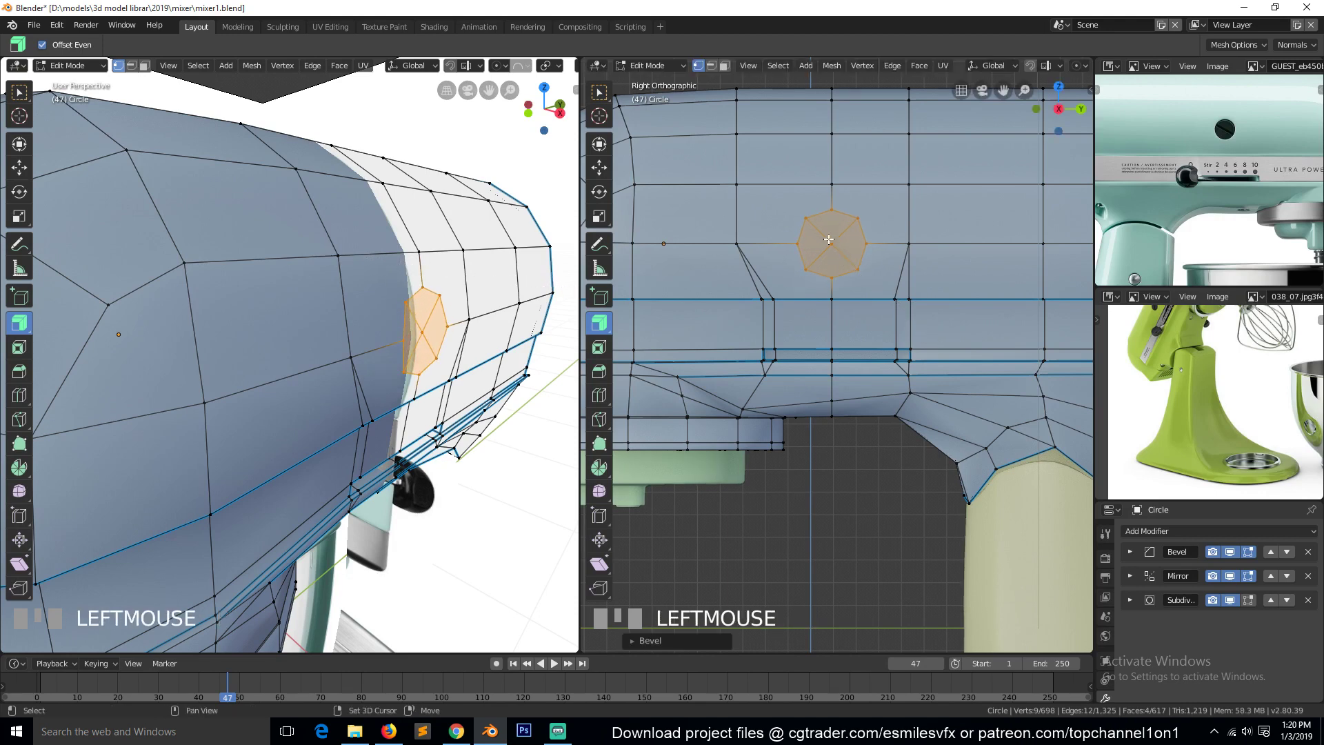
Deselect the patch's centre vertex and round the octagonal outline with To Sphere
left_click(832, 243, "shift")
key("shift+alt+s")
right_click(890, 267)
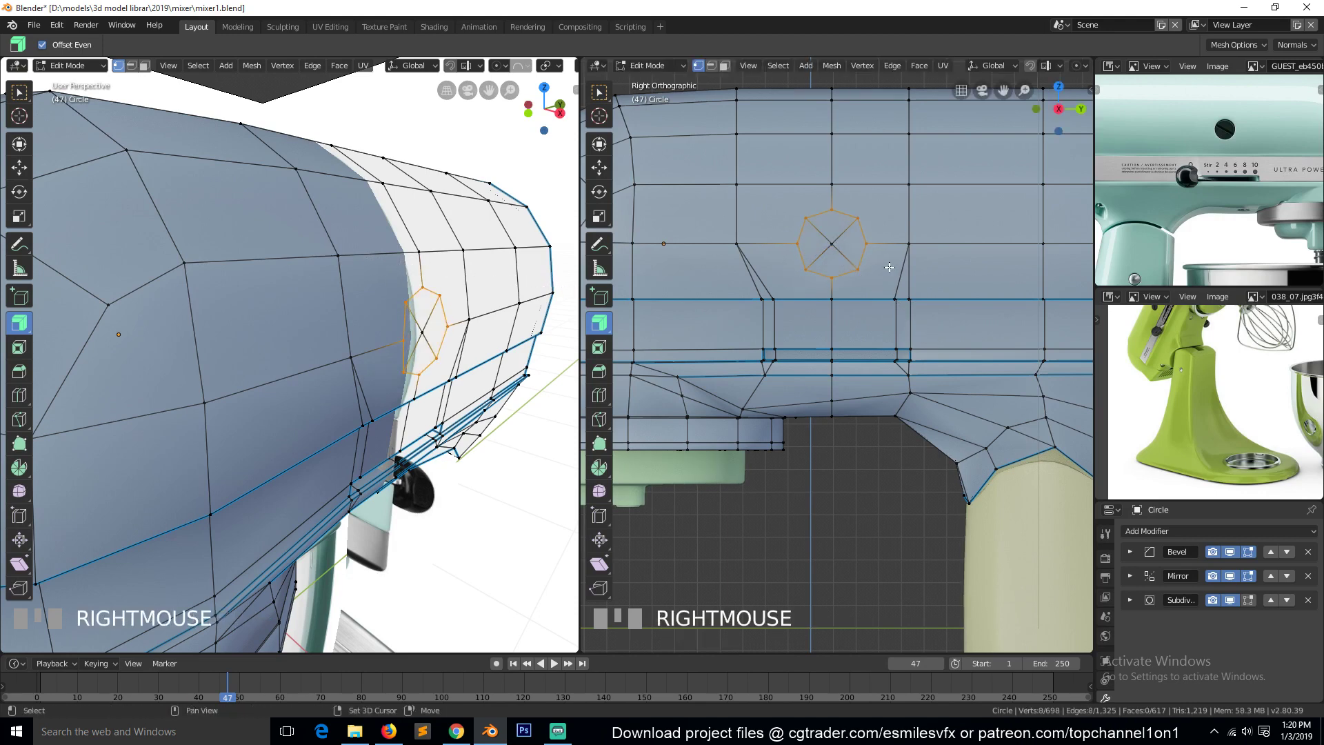
key("shift+alt+s")
left_click(888, 269)
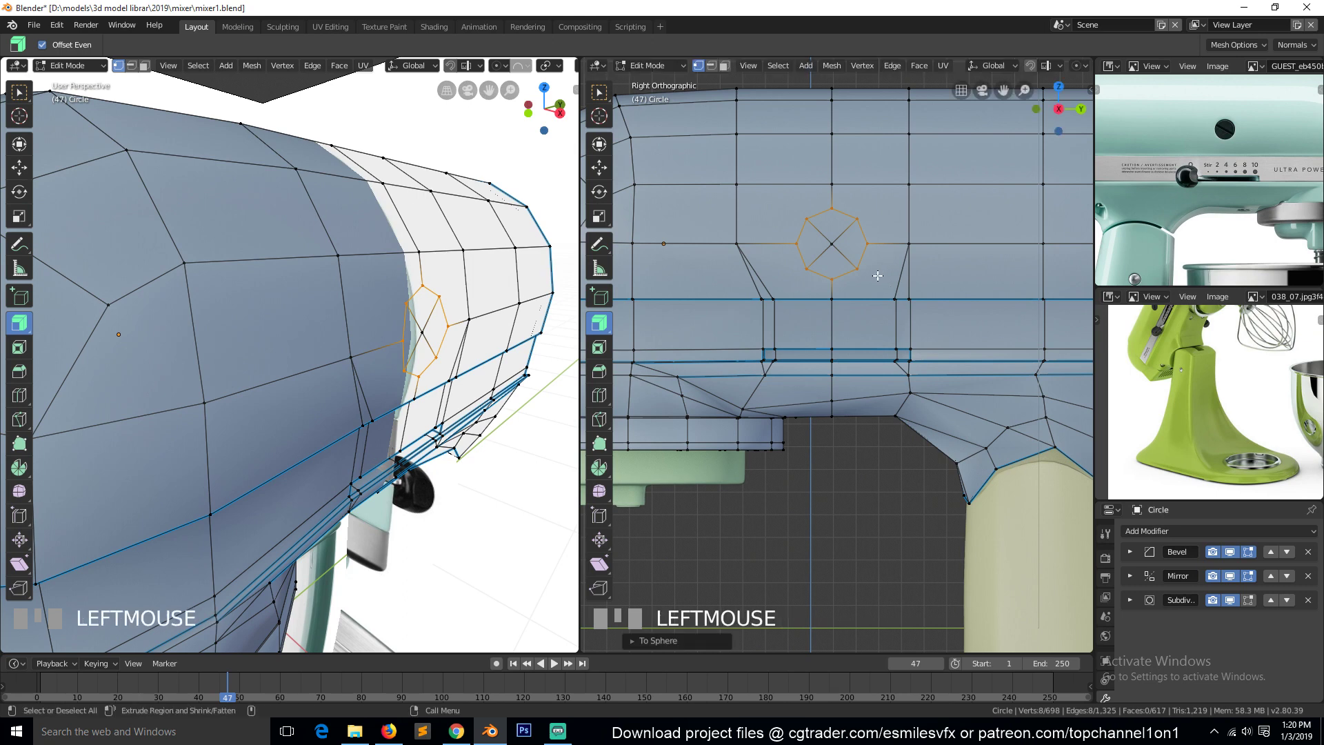
Connect the octagon's two lower diagonal corners to the seam-line vertices above the slot's stand-side and hub-side ends
left_click(867, 269)
key("grave")
scroll(872, 285, "up", 3)
left_click(888, 222, "shift")
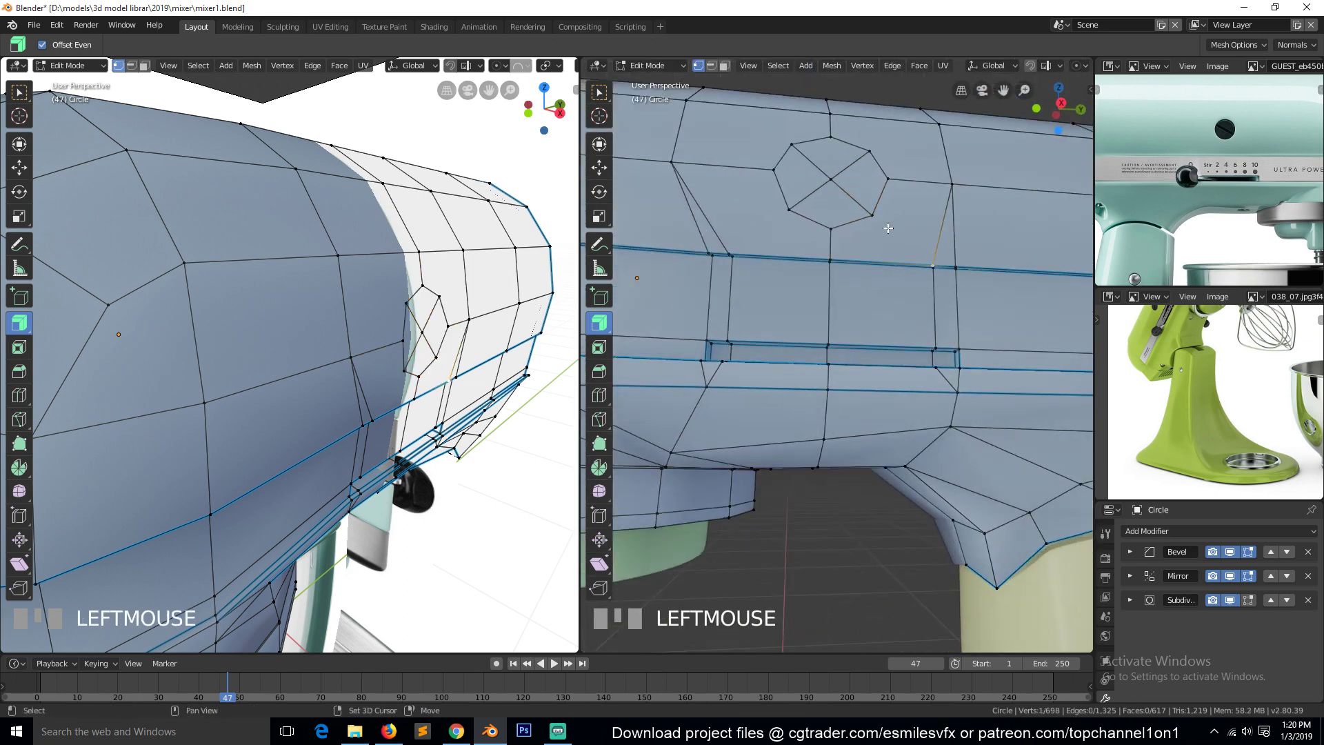
key("j")
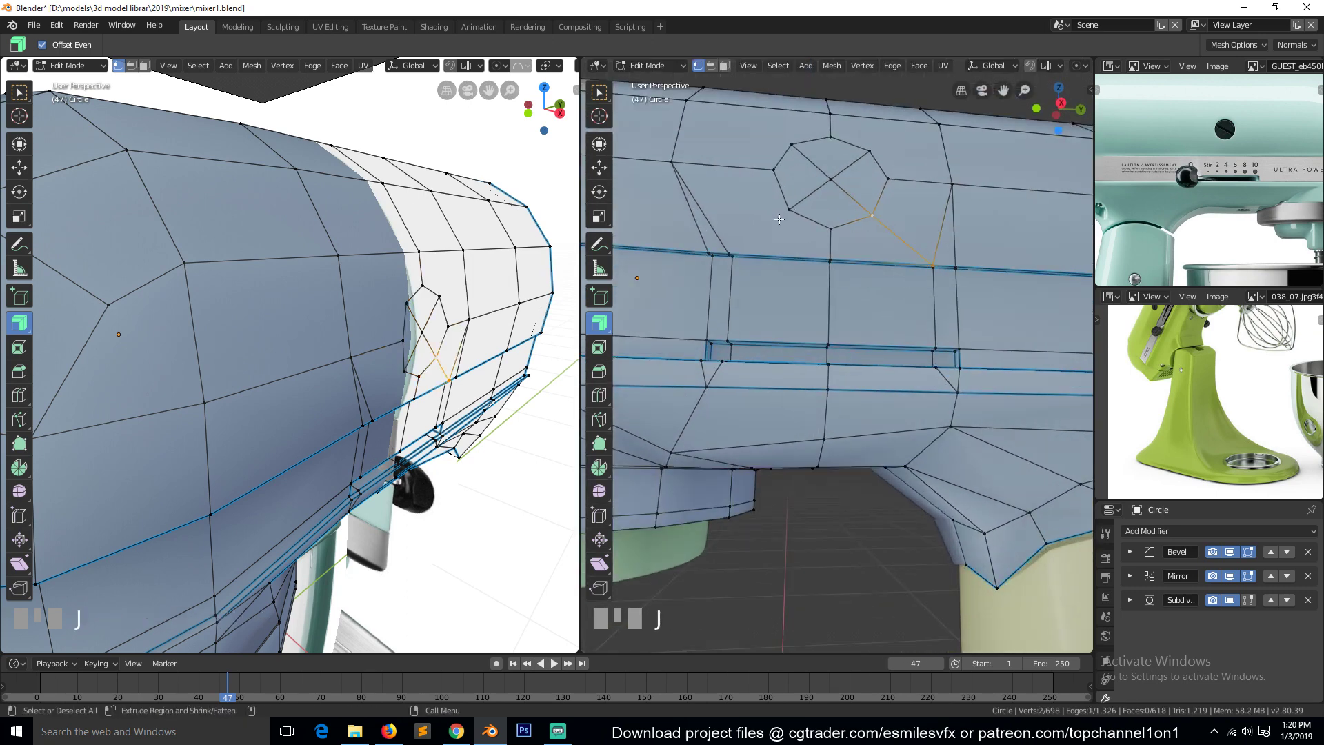
left_click(787, 212)
left_click(745, 236, "shift")
key("j")
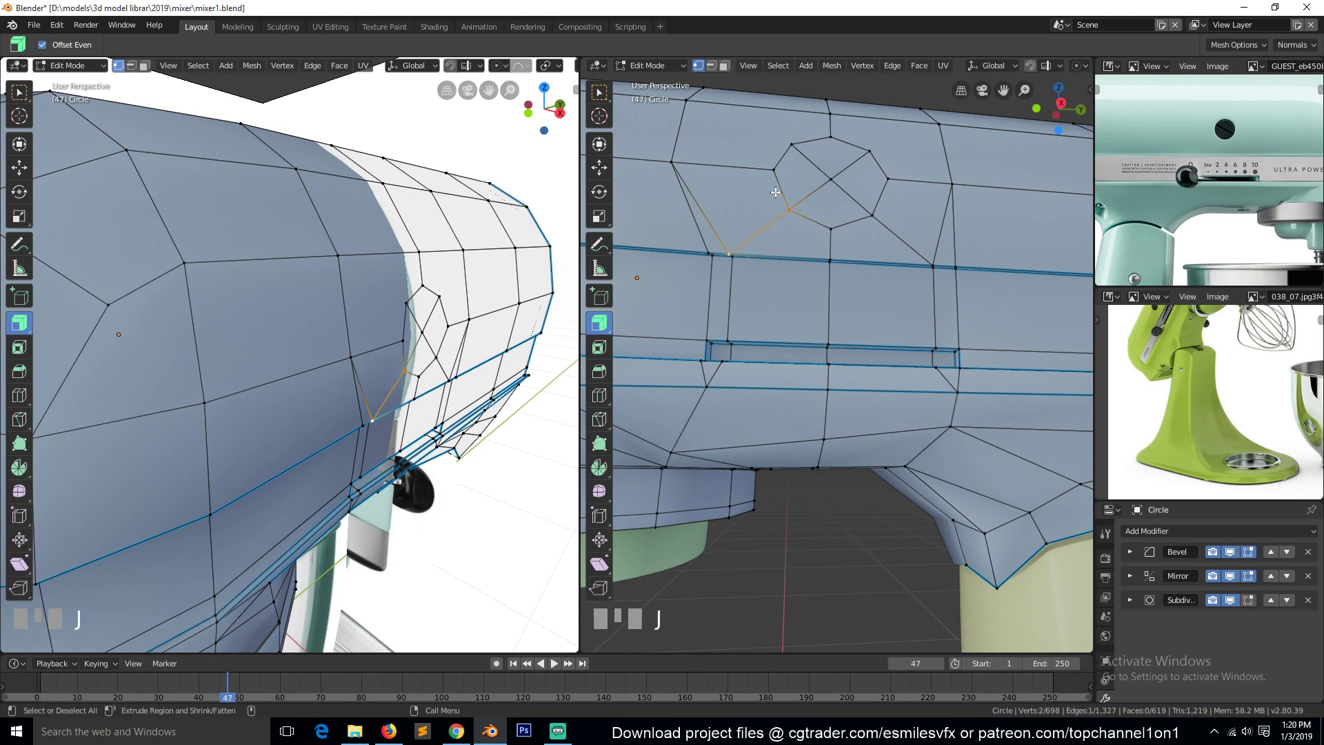
Add a loop cut through the upper head faces on each side of the centre loop, above the octagon
key("alt+a")
key("grave")
scroll(769, 273, "down", 4)
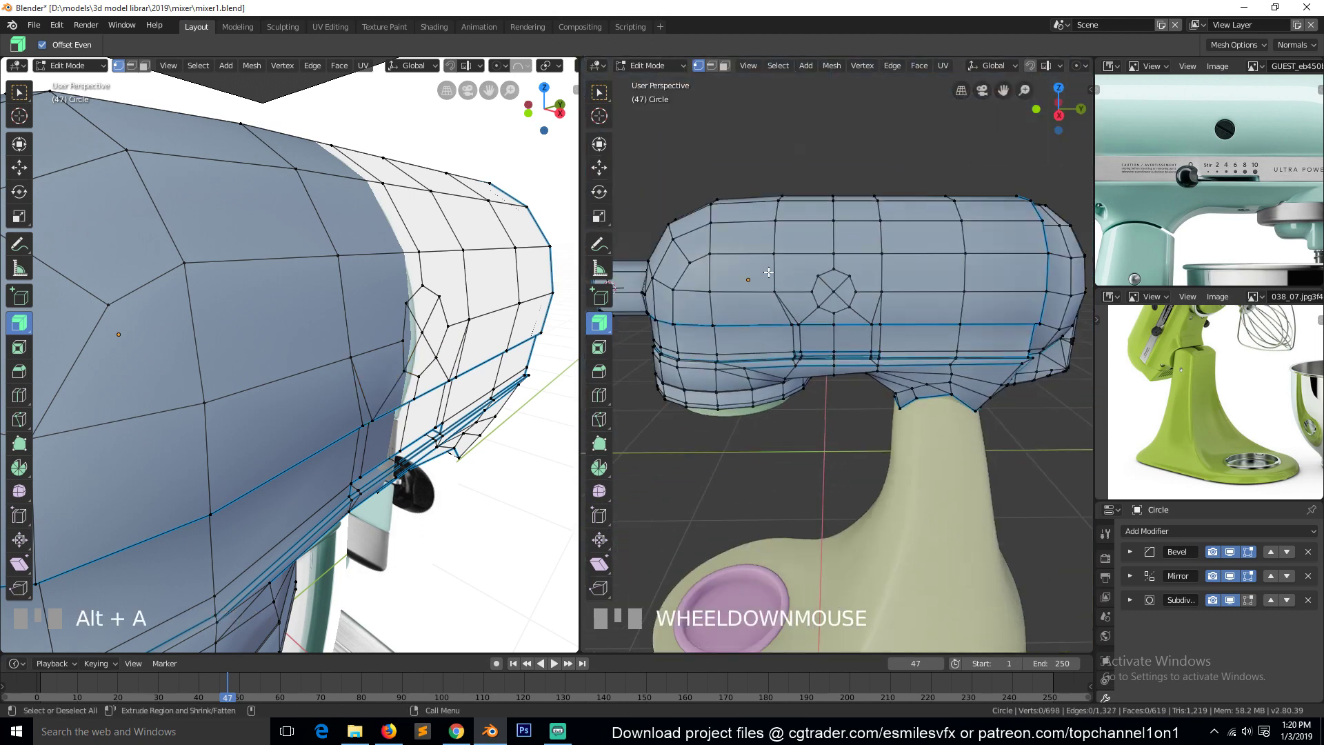
key("ctrl+r")
left_click(812, 201)
right_click(827, 200)
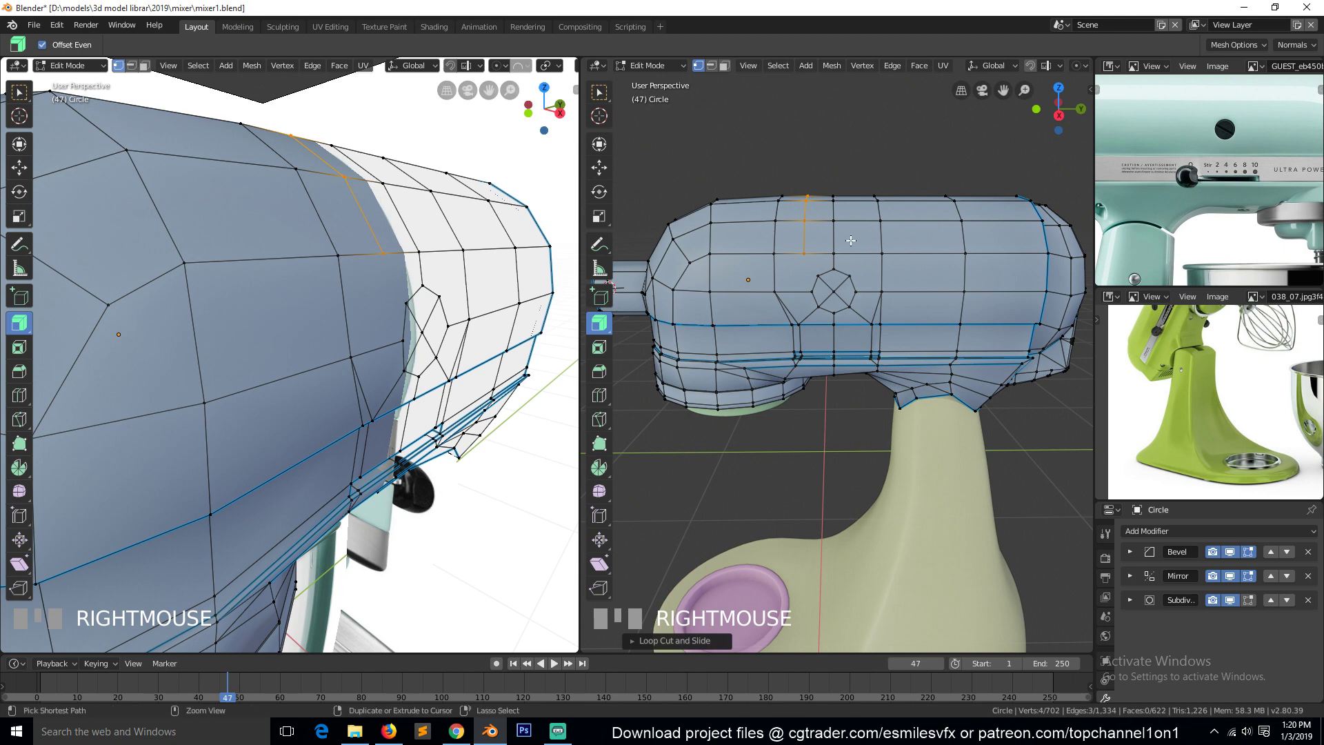
key("ctrl+r")
left_click(882, 255)
Edge-slide the outer stand-side column of upper head vertices toward the stand end
key("grave")
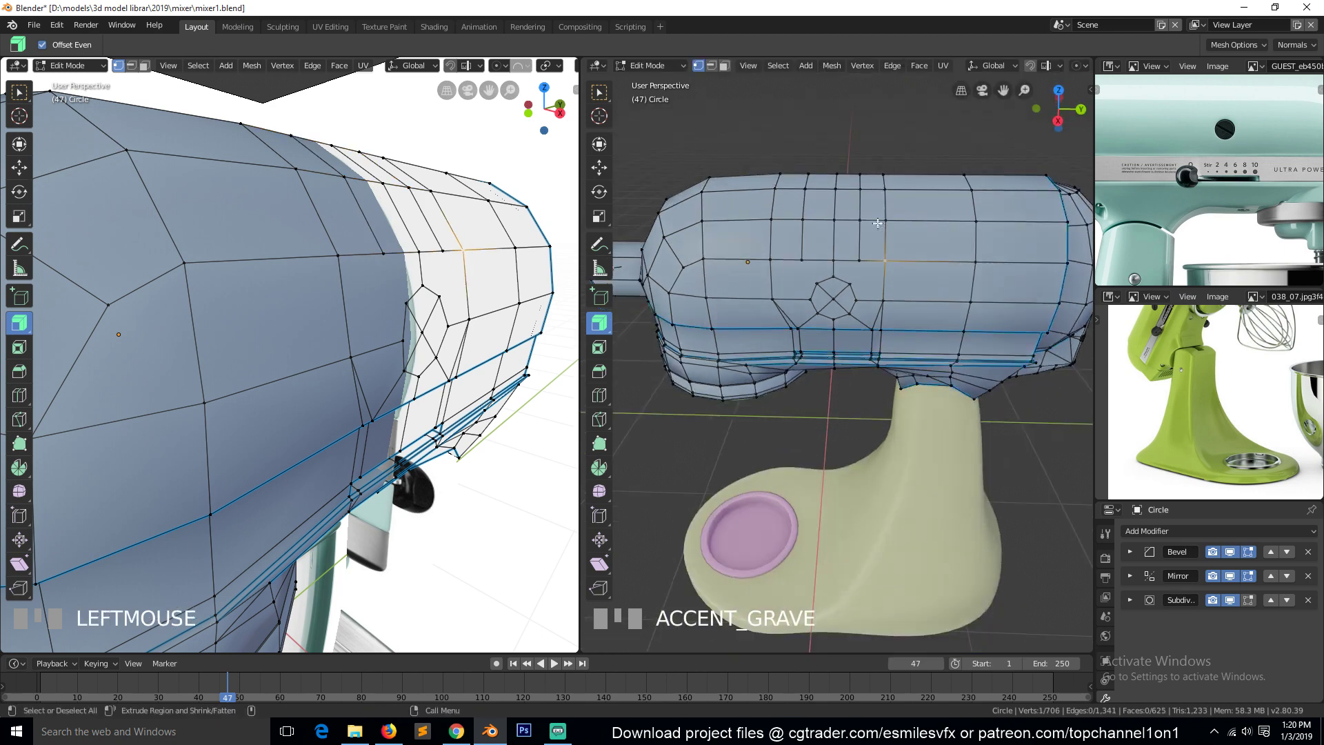
left_click(884, 174, "ctrl")
key("g")
key("g")
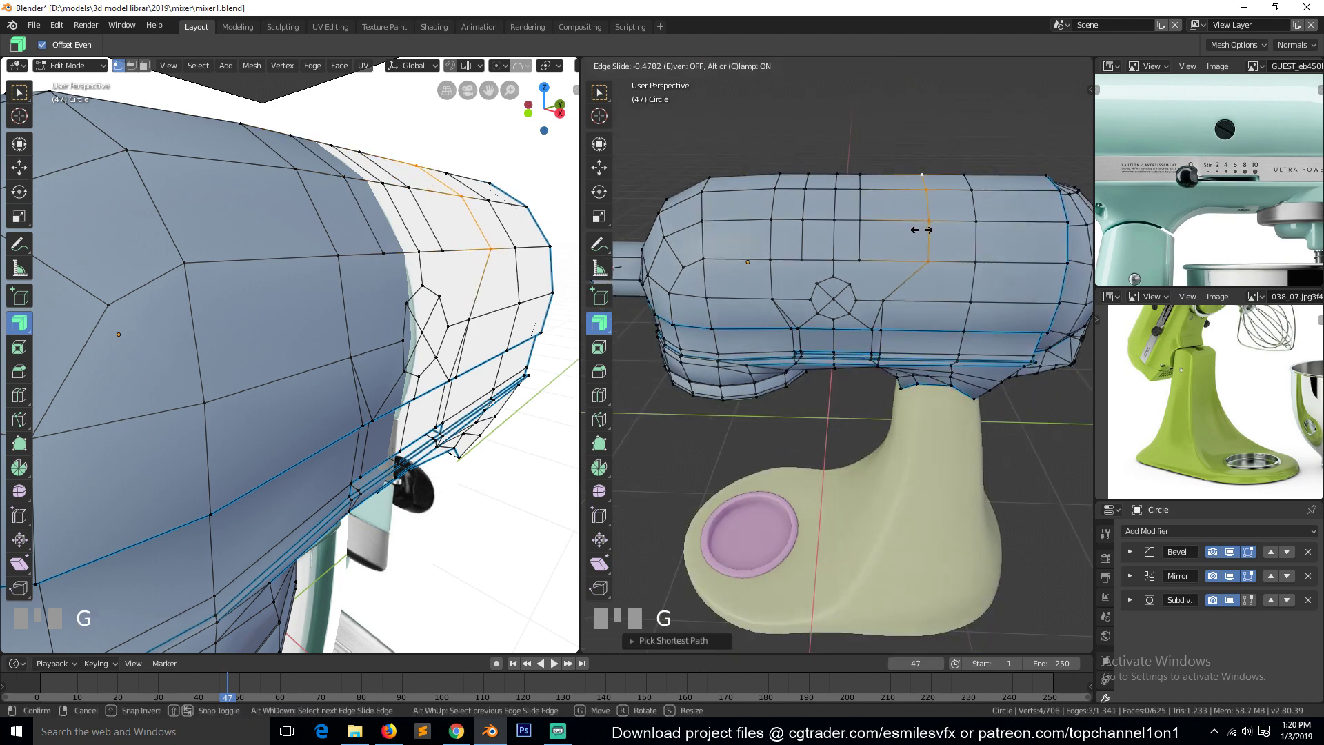
left_click(921, 226)
Edge-slide the outer and inner hub-side columns of upper head vertices toward the hub end
left_click(773, 251)
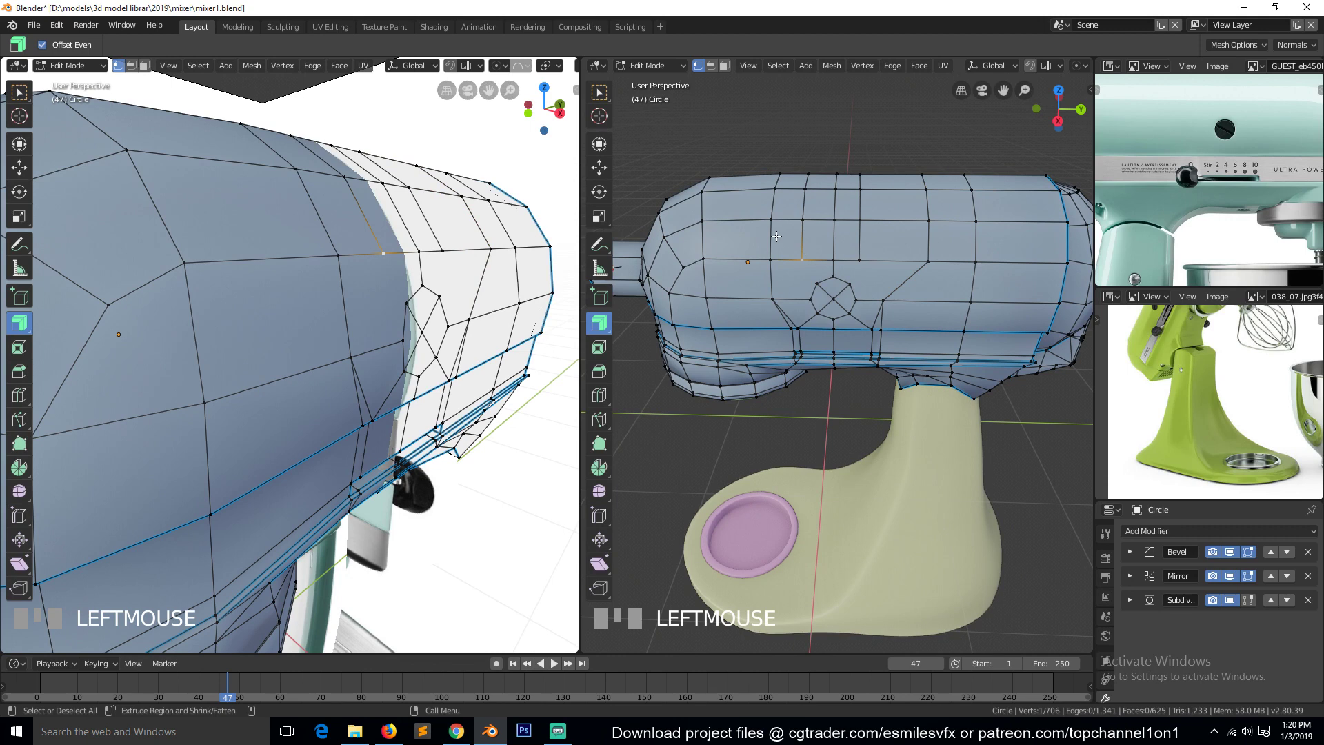
left_click(785, 169, "ctrl")
key("g")
key("g")
left_click(793, 262)
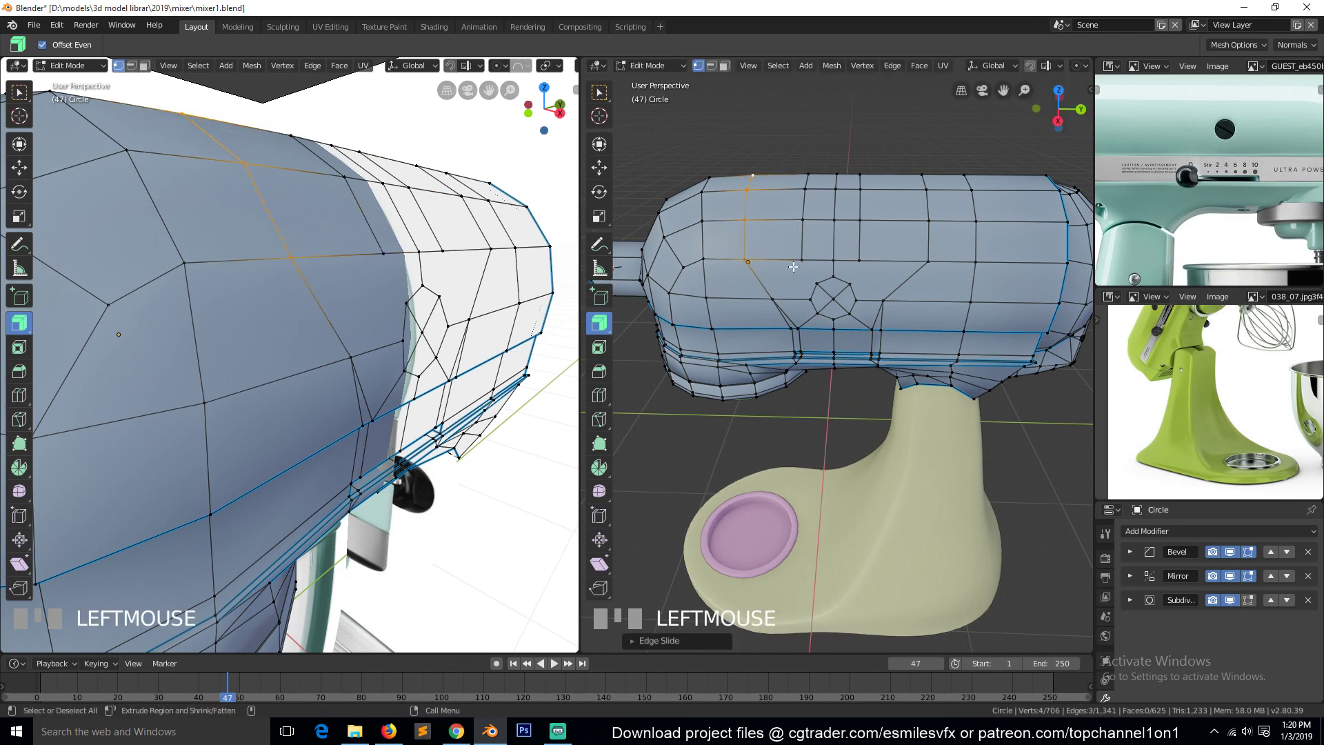
key("g")
key("g")
left_click(807, 258)
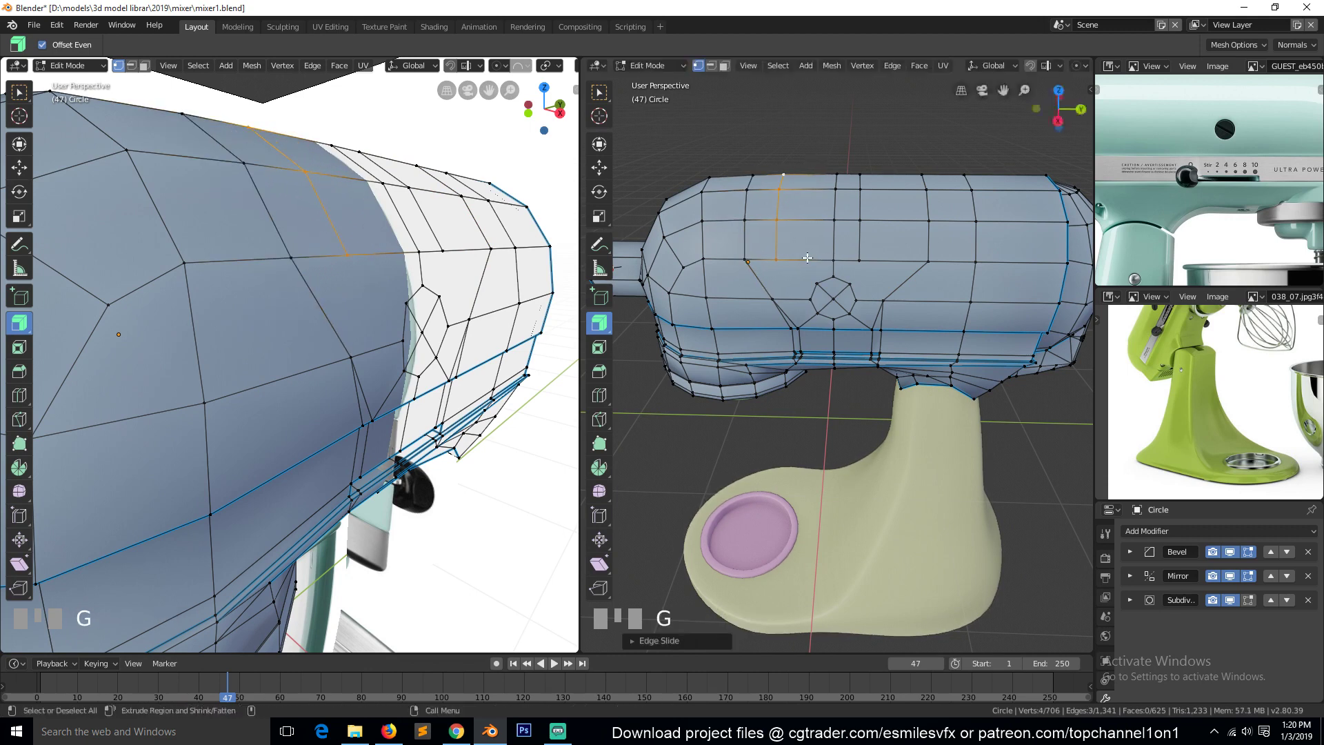
Connect the octagon's two upper diagonal corners to the lower end vertices of the new loop cuts above them
key("a")
middle_click_drag(830, 258, 796, 243)
key("grave")
scroll(796, 243, "up", 1)
left_click(796, 243)
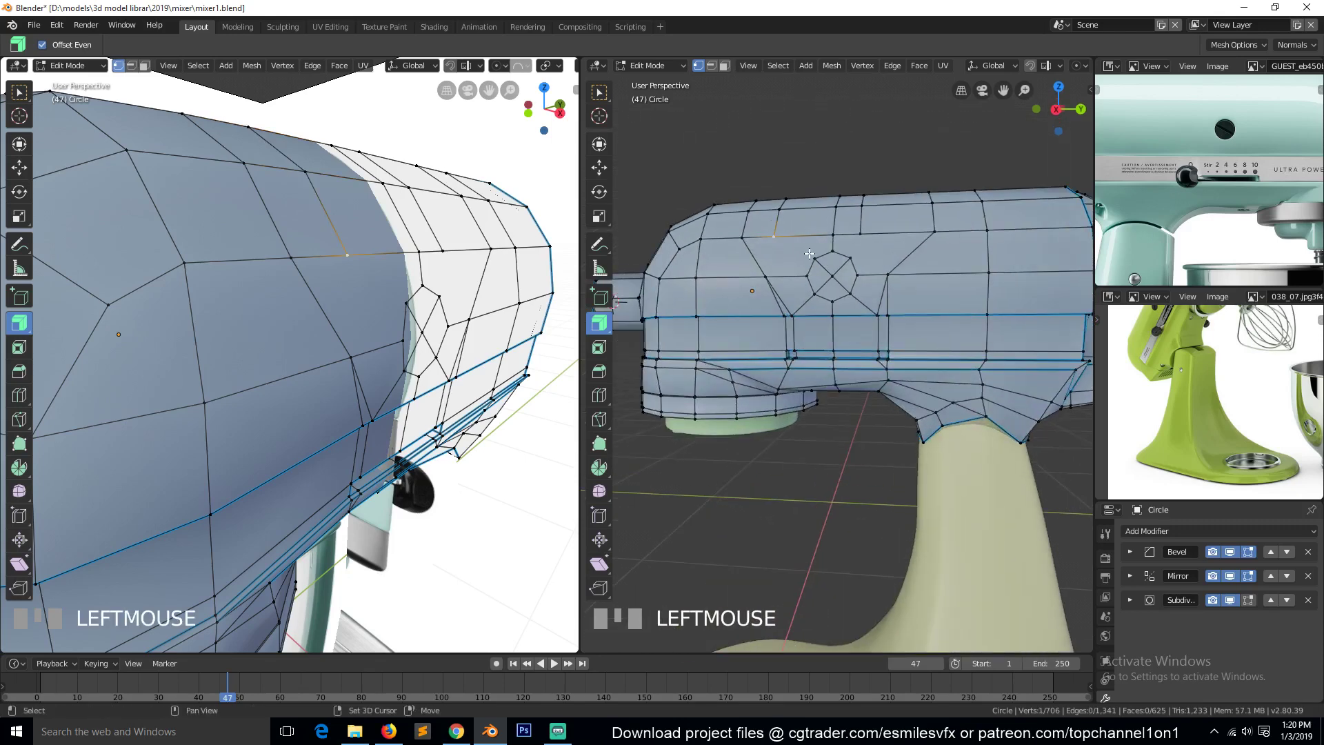
left_click(812, 257, "shift")
left_click(860, 234)
left_click(850, 258, "shift")
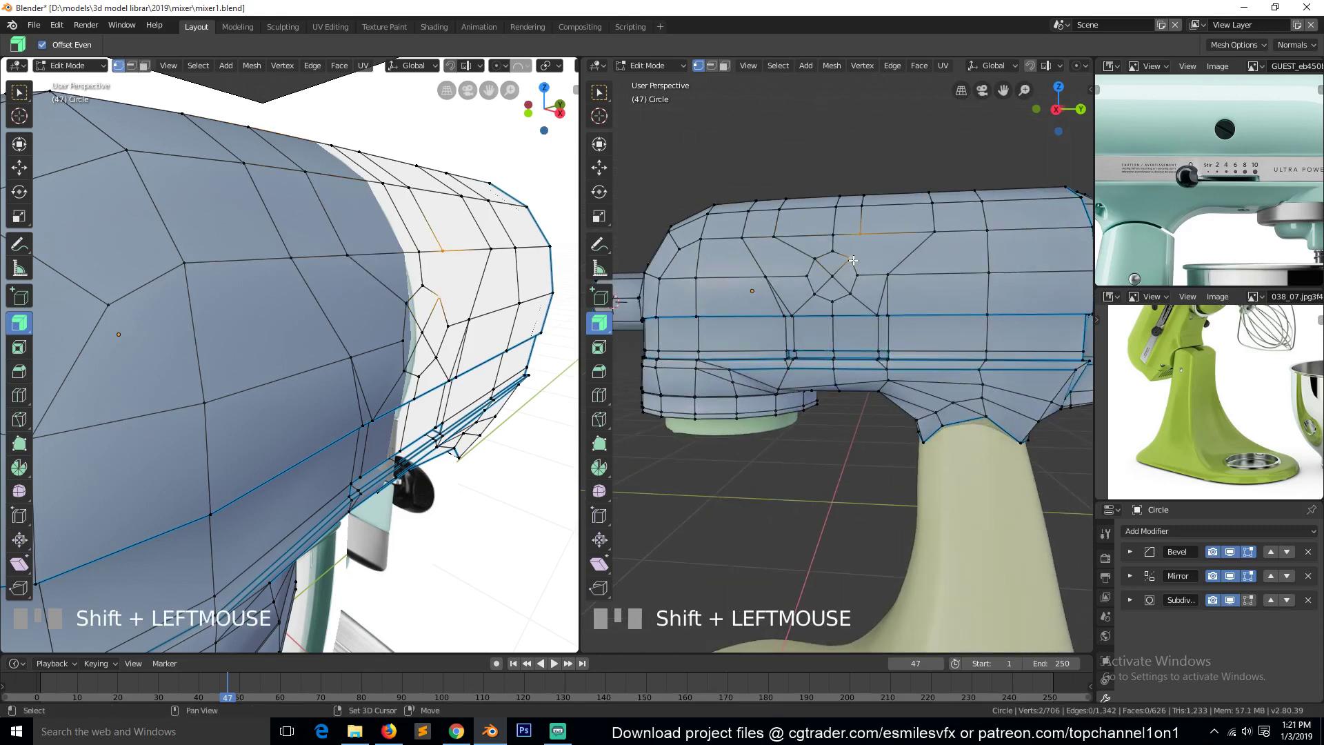
key("j")
Clear the vertex selection and save the mixer file
key("a")
scroll(862, 315, "up", 2)
key("grave")
middle_click_drag(862, 316, 893, 282)
scroll(893, 282, "up", 1)
key("ctrl+s")
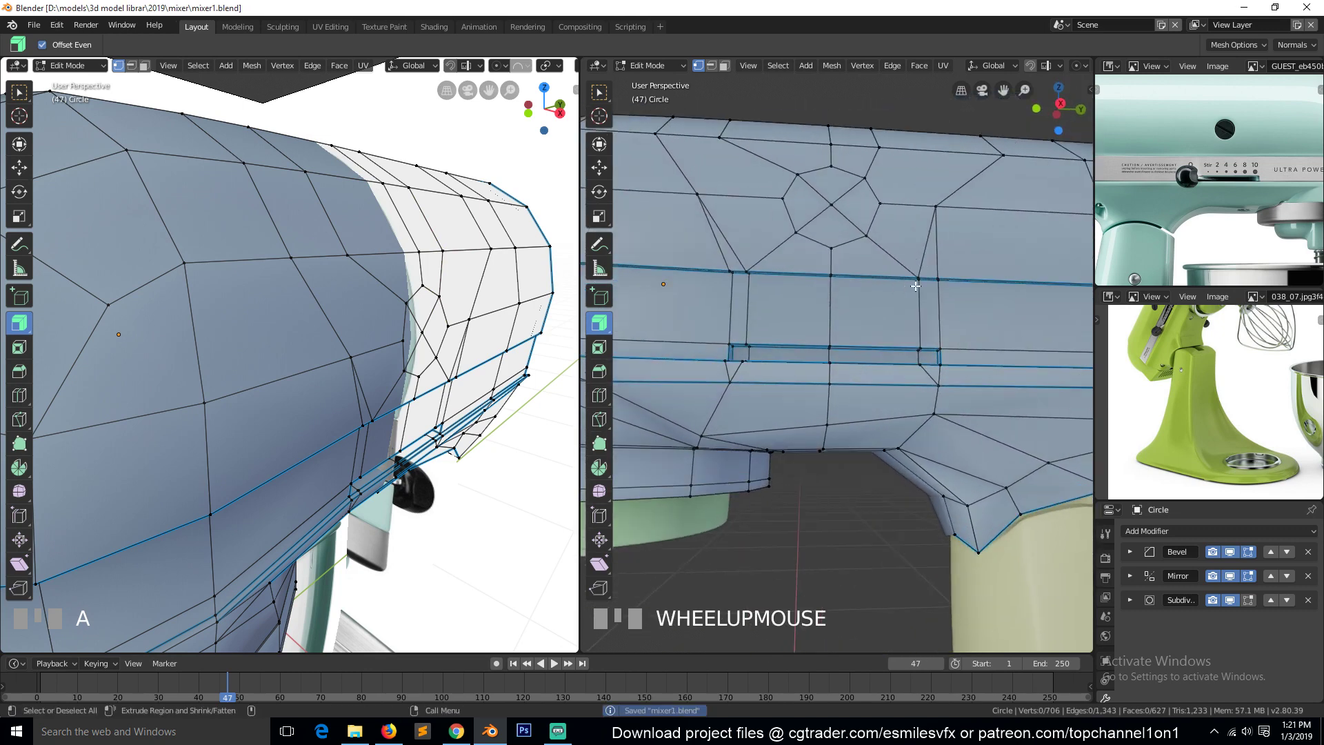
Merge the doubled stand-side vertex pairs on the seam above the slot into their outer vertices using At Last
scroll(930, 282, "up", 1)
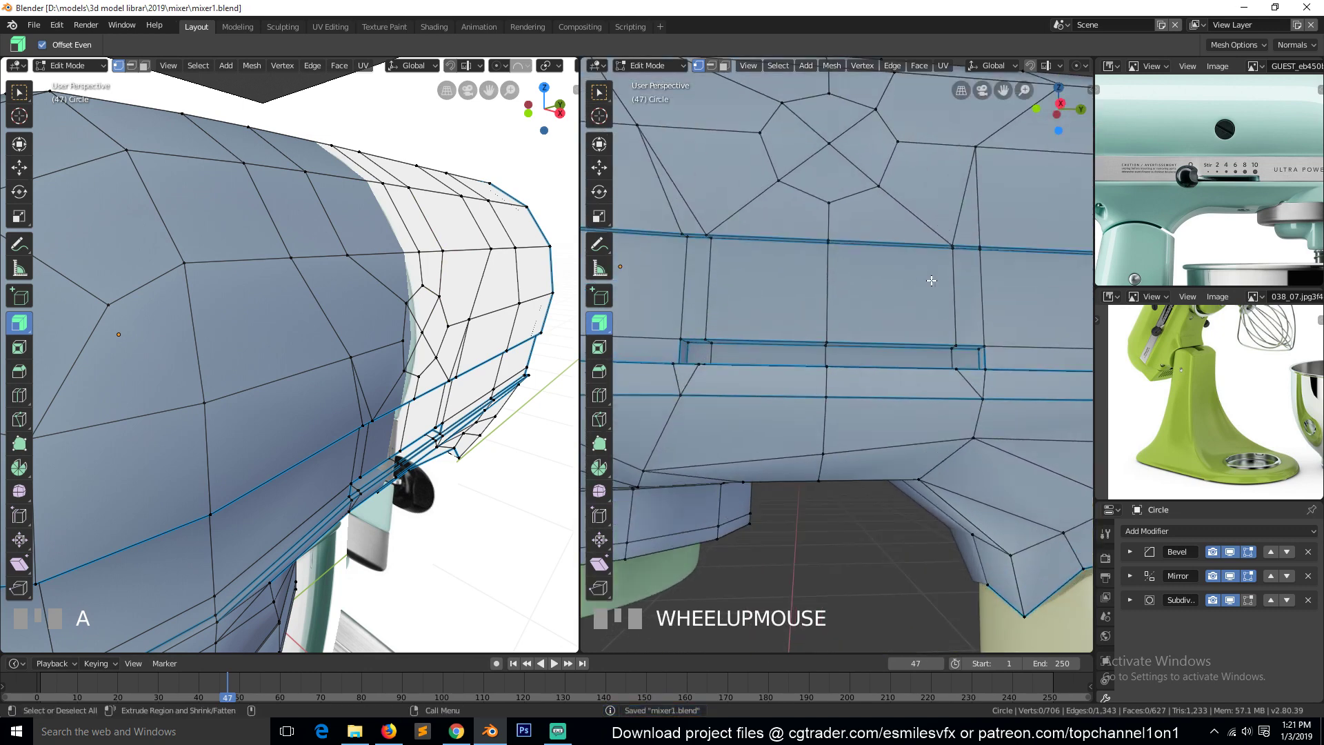
left_click(949, 244)
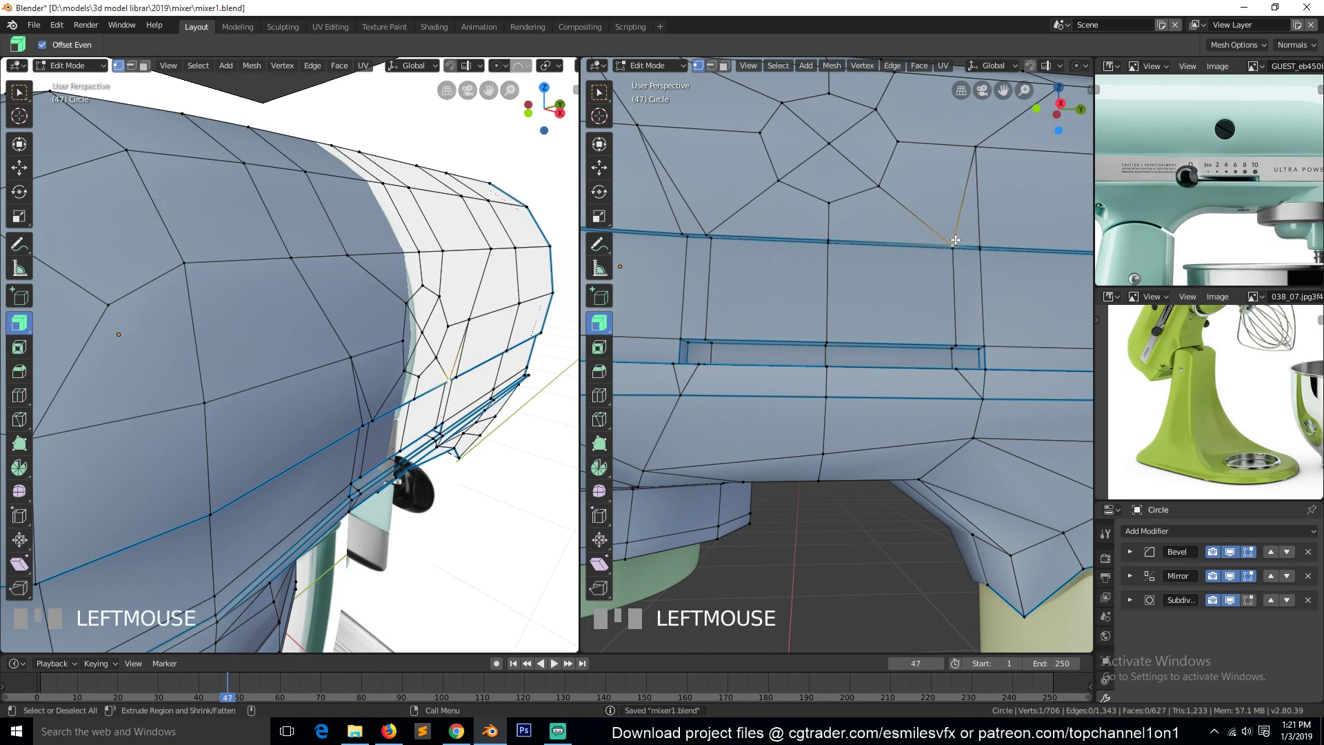
key("grave")
middle_click_drag(979, 241, 976, 243)
left_click(976, 243, "shift")
key("alt+m")
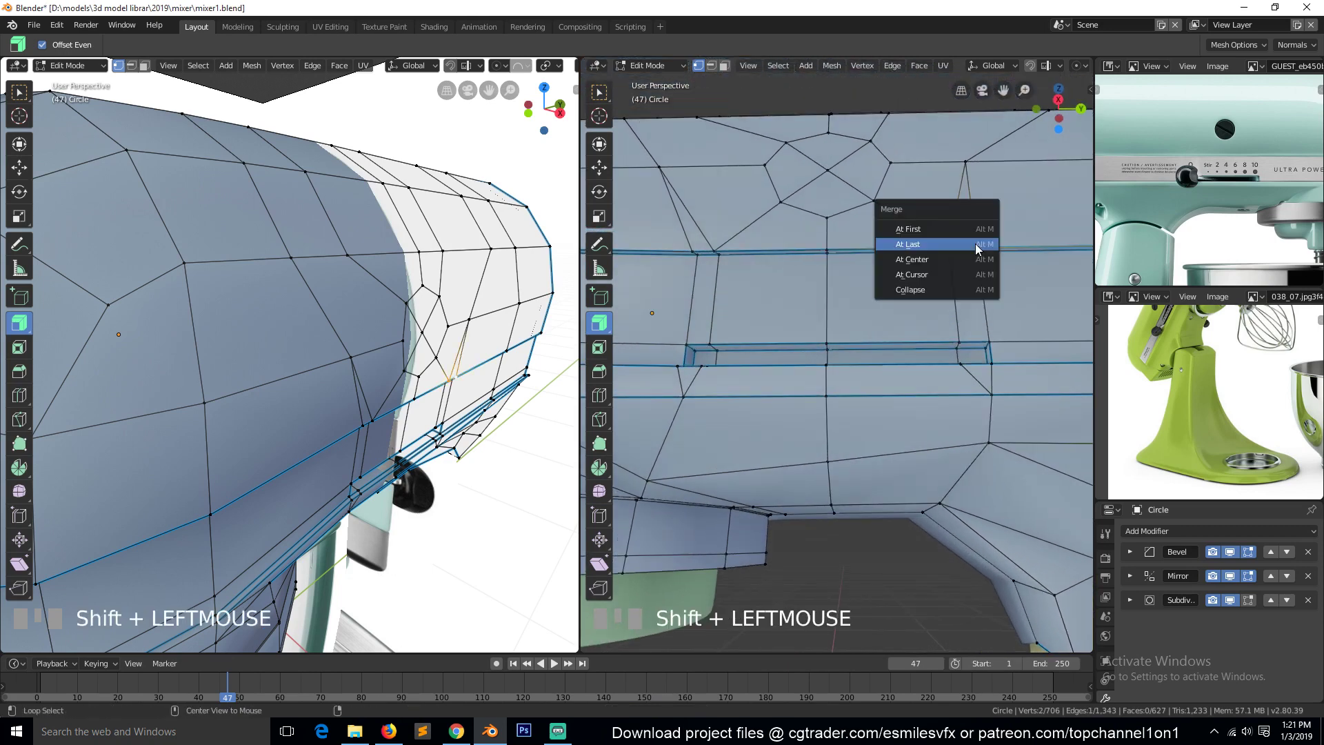
left_click(975, 243)
left_click(940, 248)
left_click(977, 250, "shift")
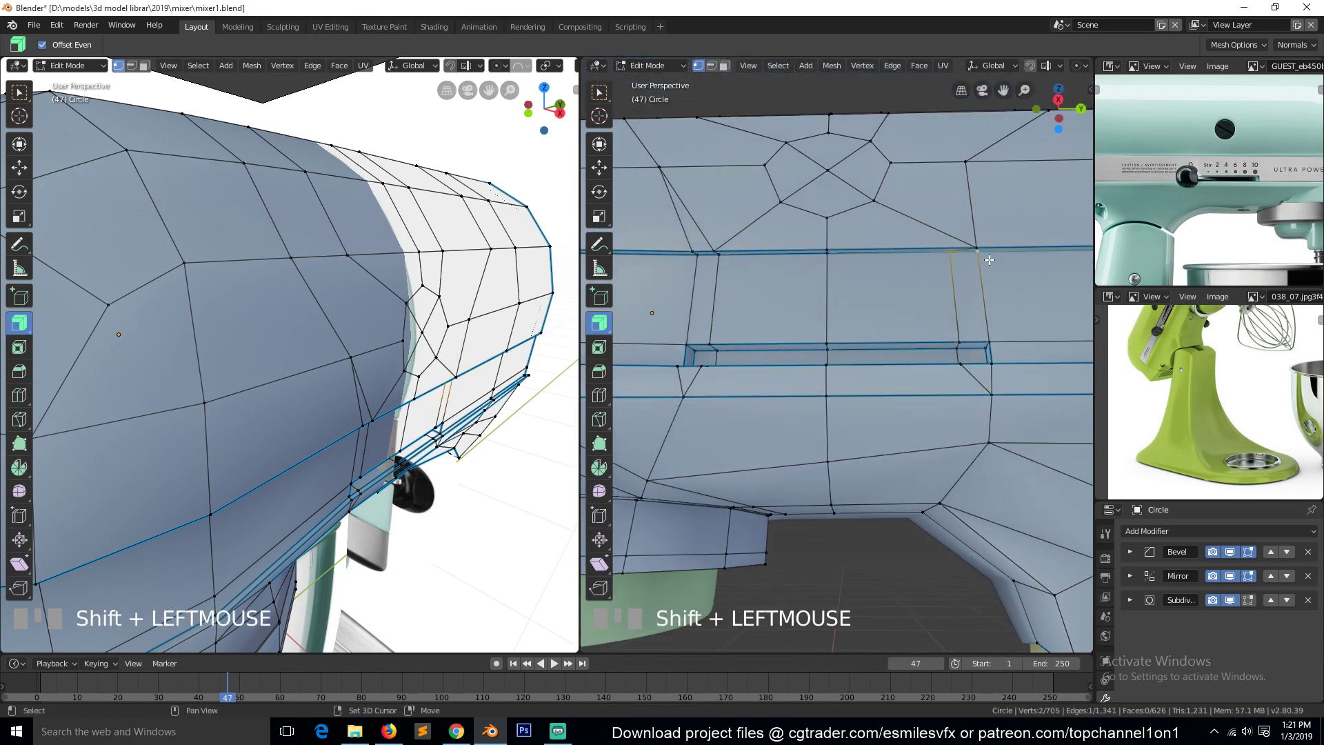
key("shift+r")
Merge the hub-side vertex pairs on the seam above the slot the same way and check the smoothed head in Object Mode
left_click(718, 253)
left_click(693, 251, "shift")
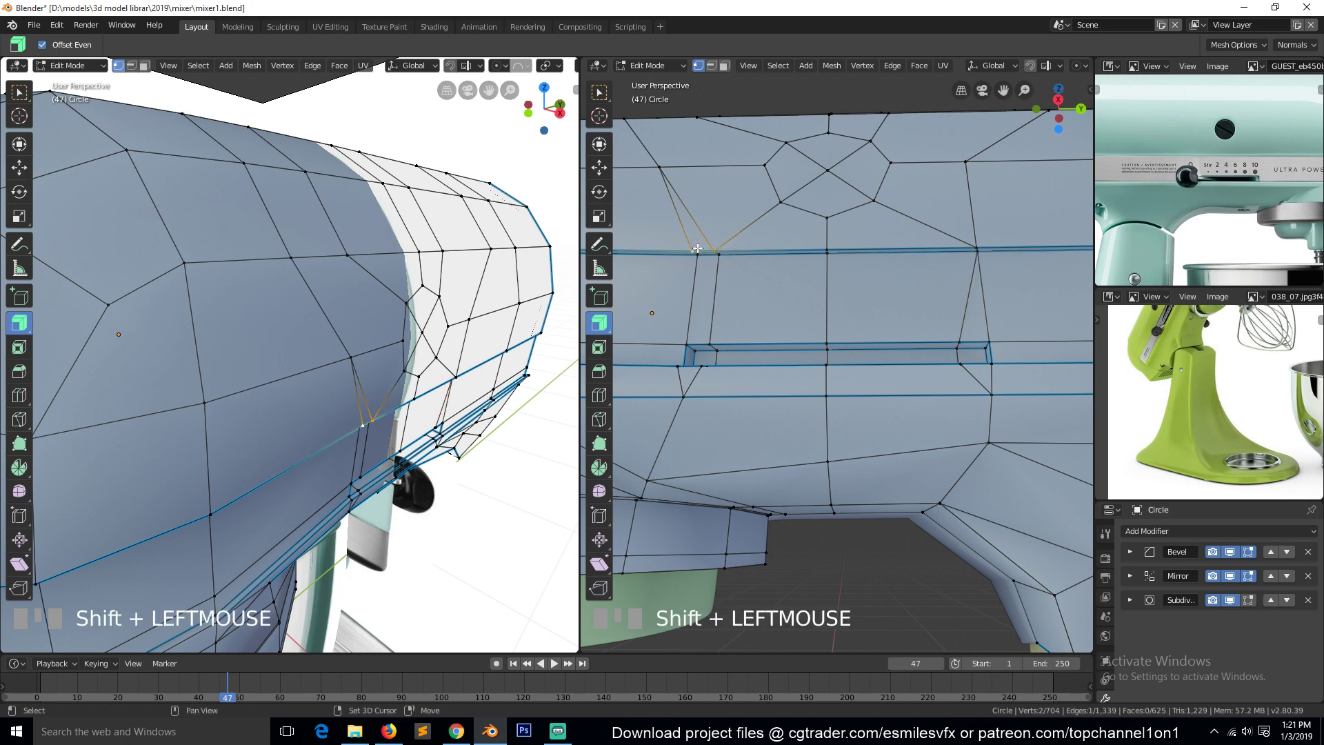
key("shift+r")
left_click(718, 256, "shift")
key("shift+r")
key("a")
scroll(808, 250, "down", 2)
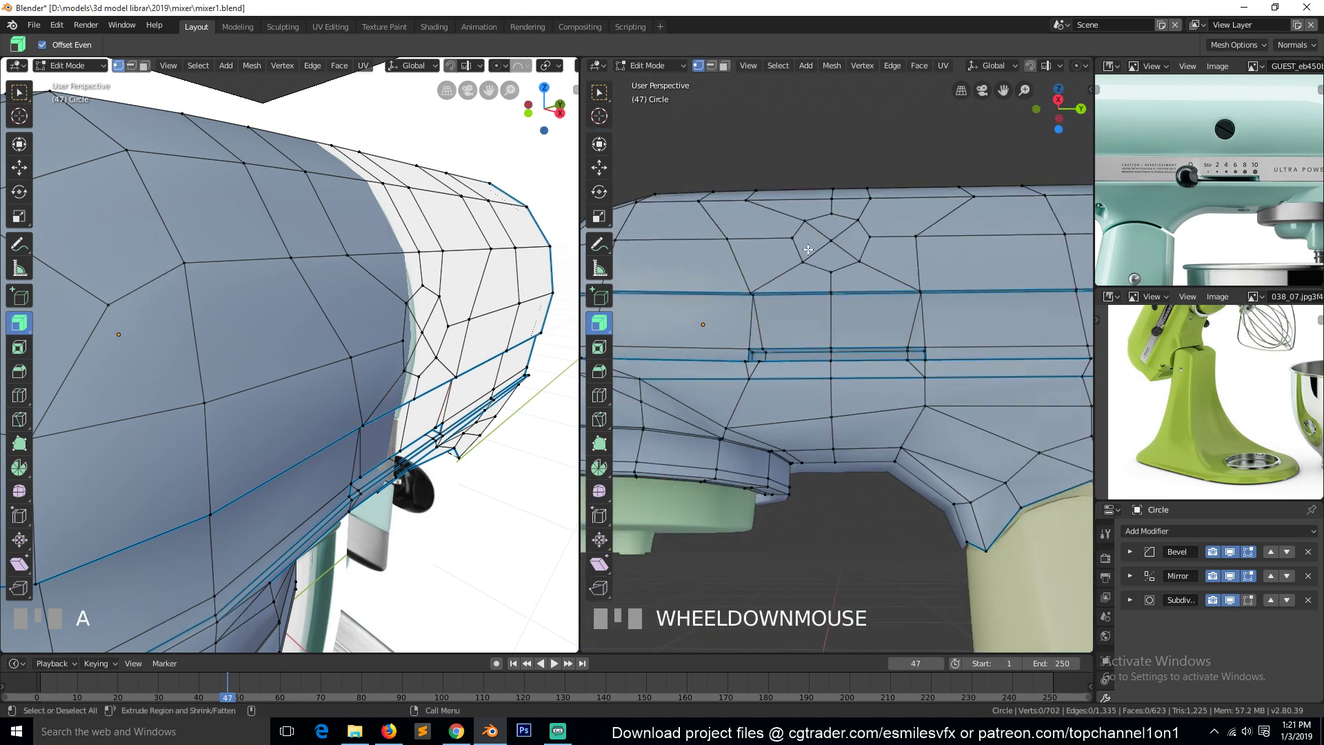
key("Tab")
key("Tab")
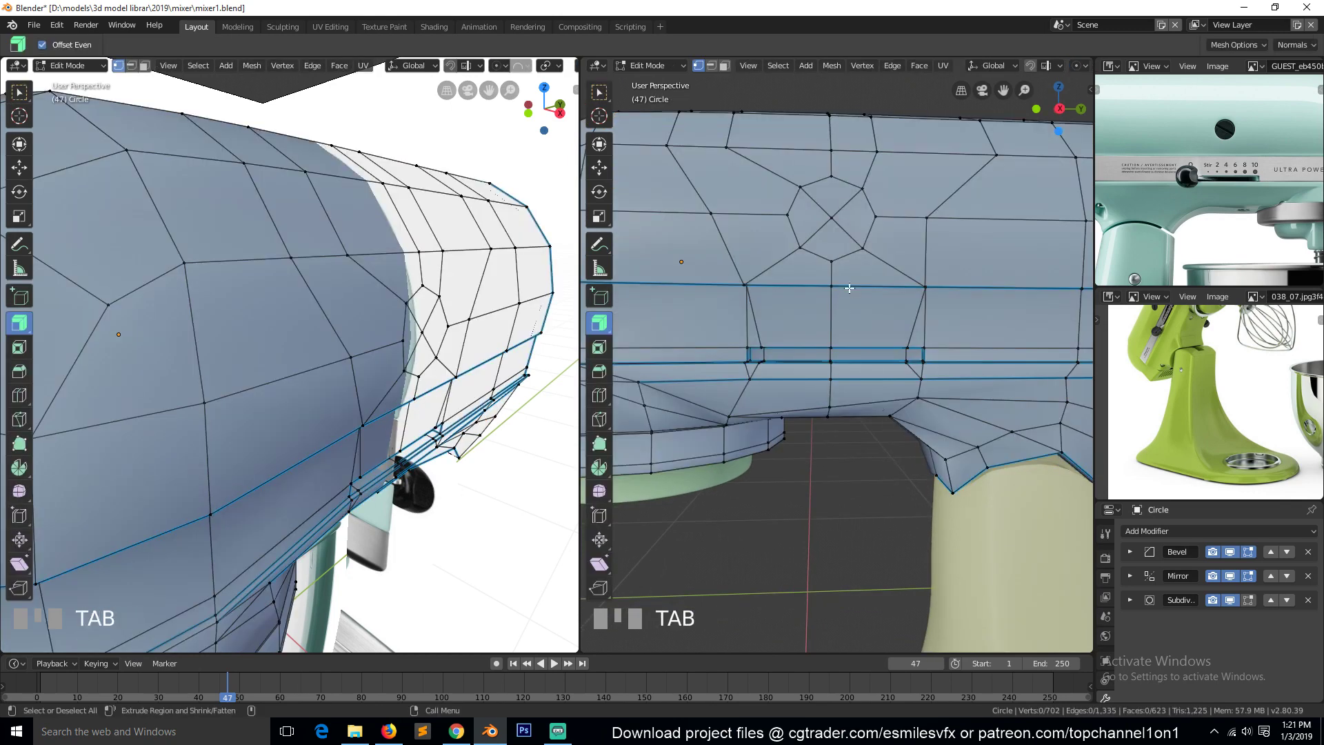
Select the octagon's centre vertex and grow the selection to the whole octagonal patch
scroll(851, 255, "down", 2)
left_click(840, 270)
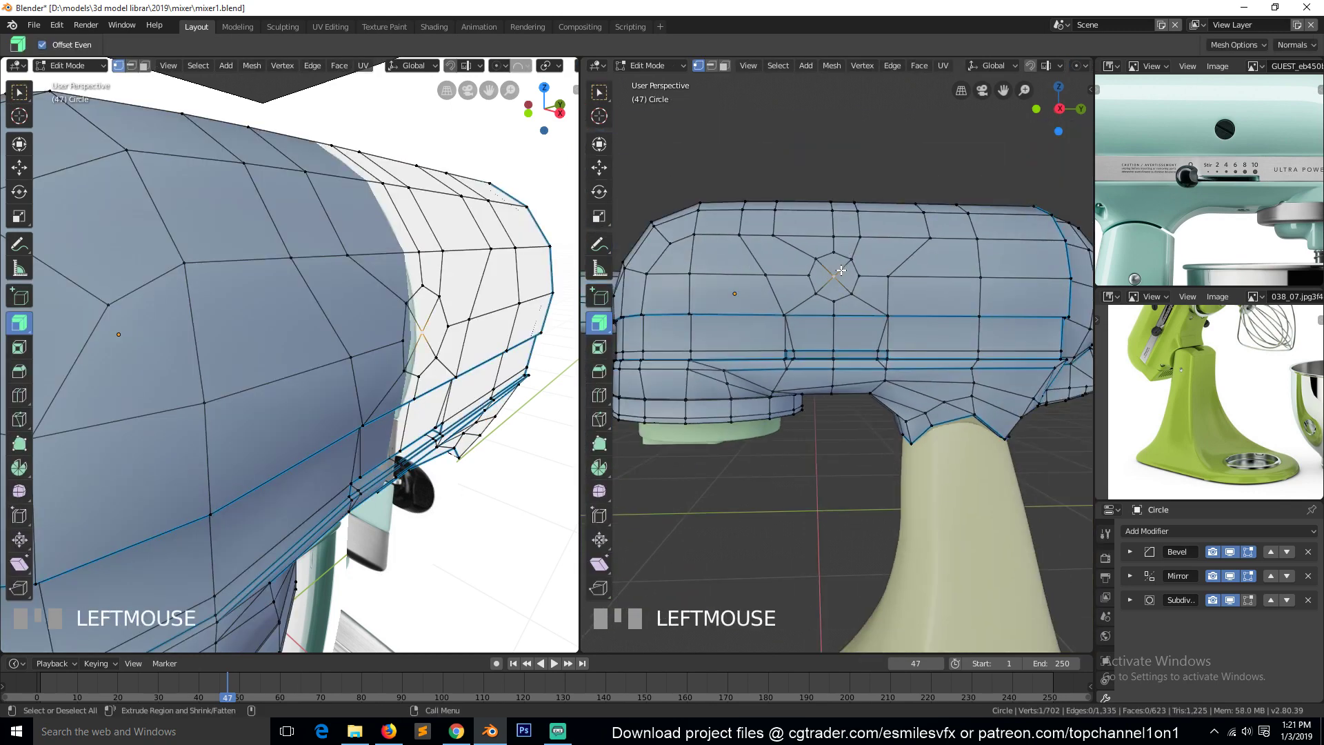
key("KP_Decimal")
key("KP_1")
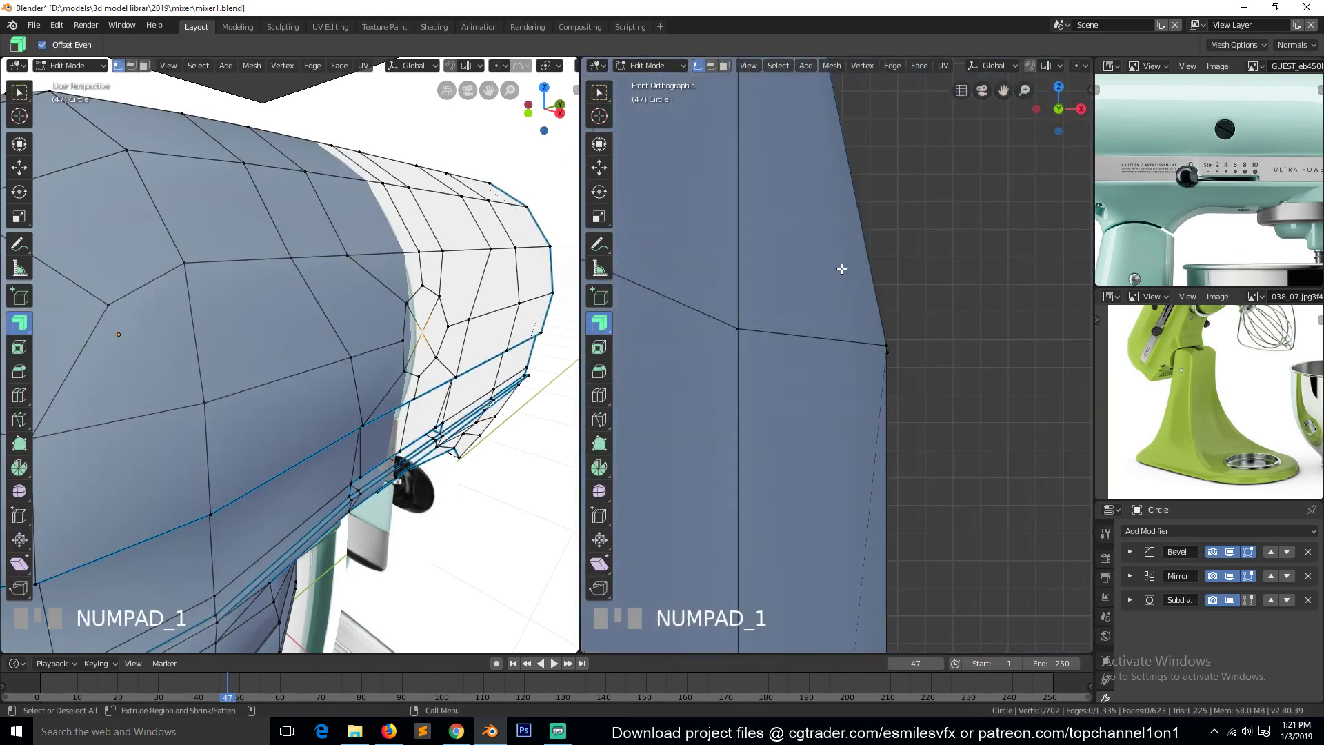
scroll(841, 268, "down", 5)
key("grave")
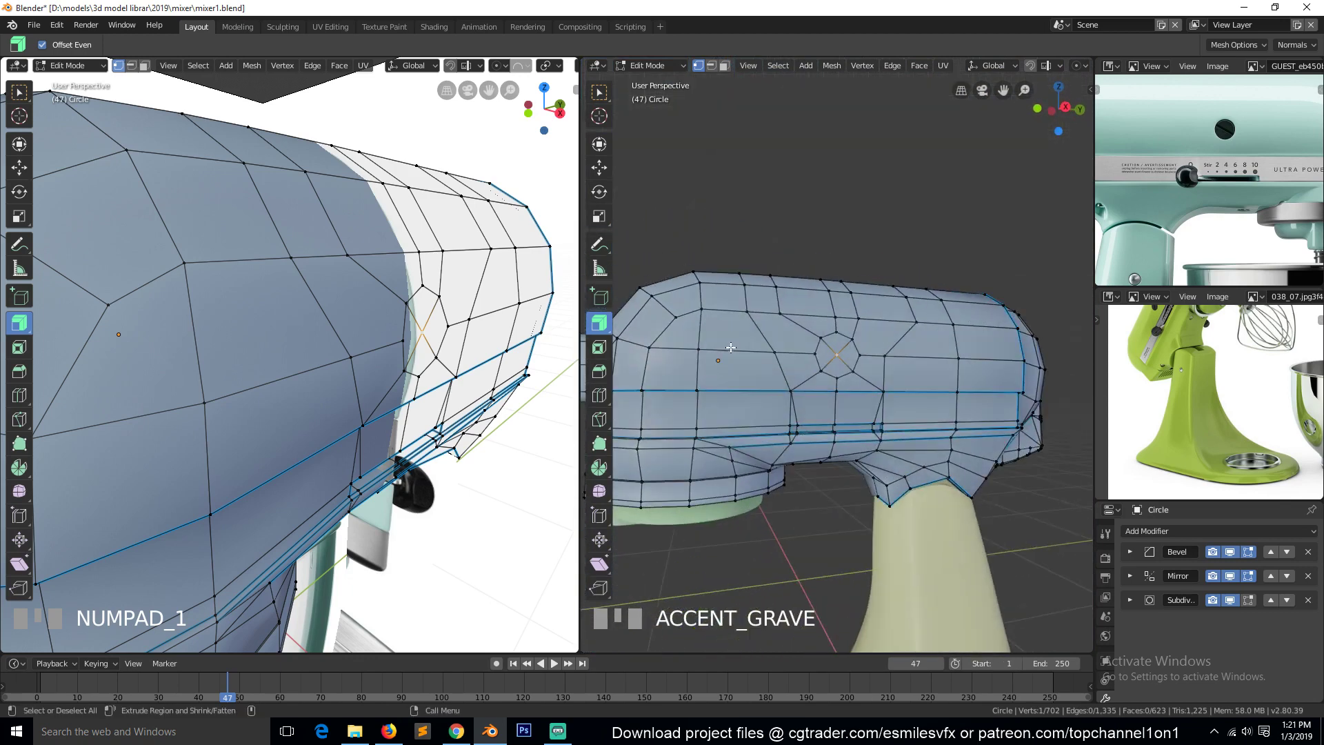
scroll(769, 303, "up", 1)
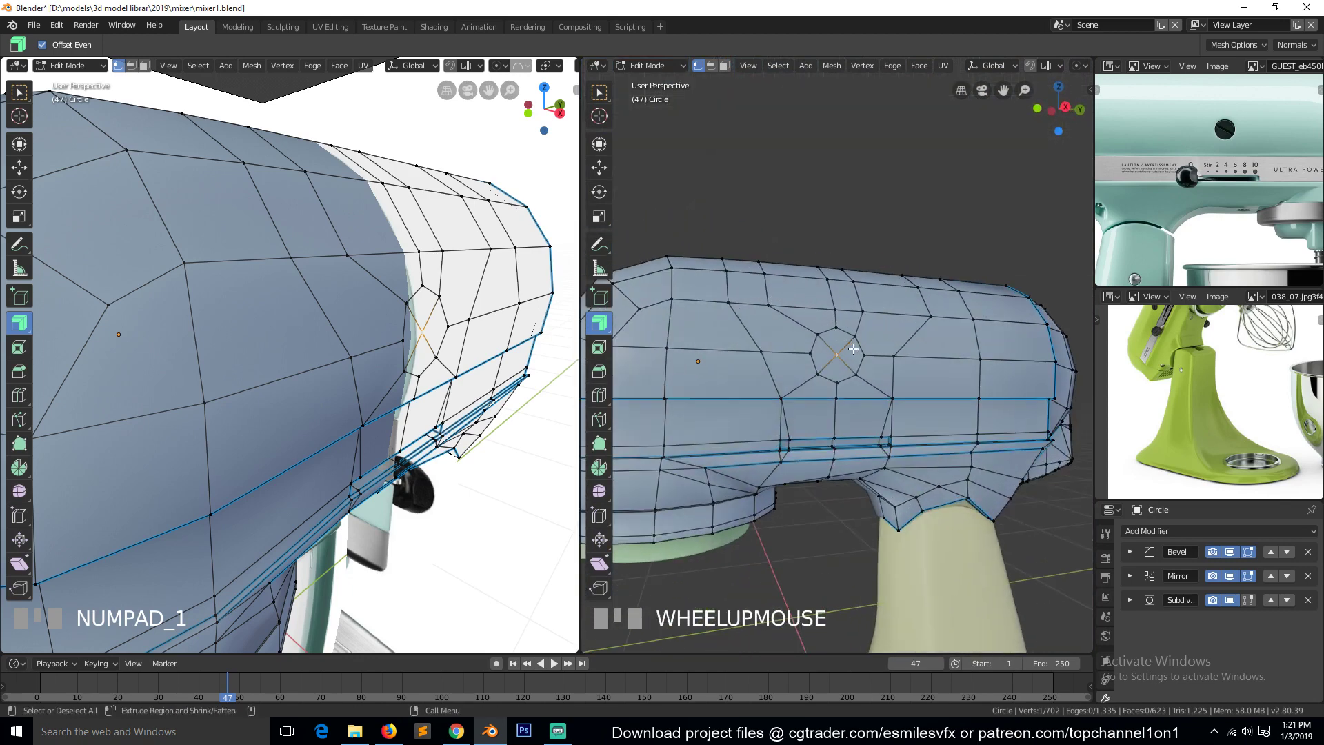
key("ctrl+KP_Add")
key("KP_Decimal")
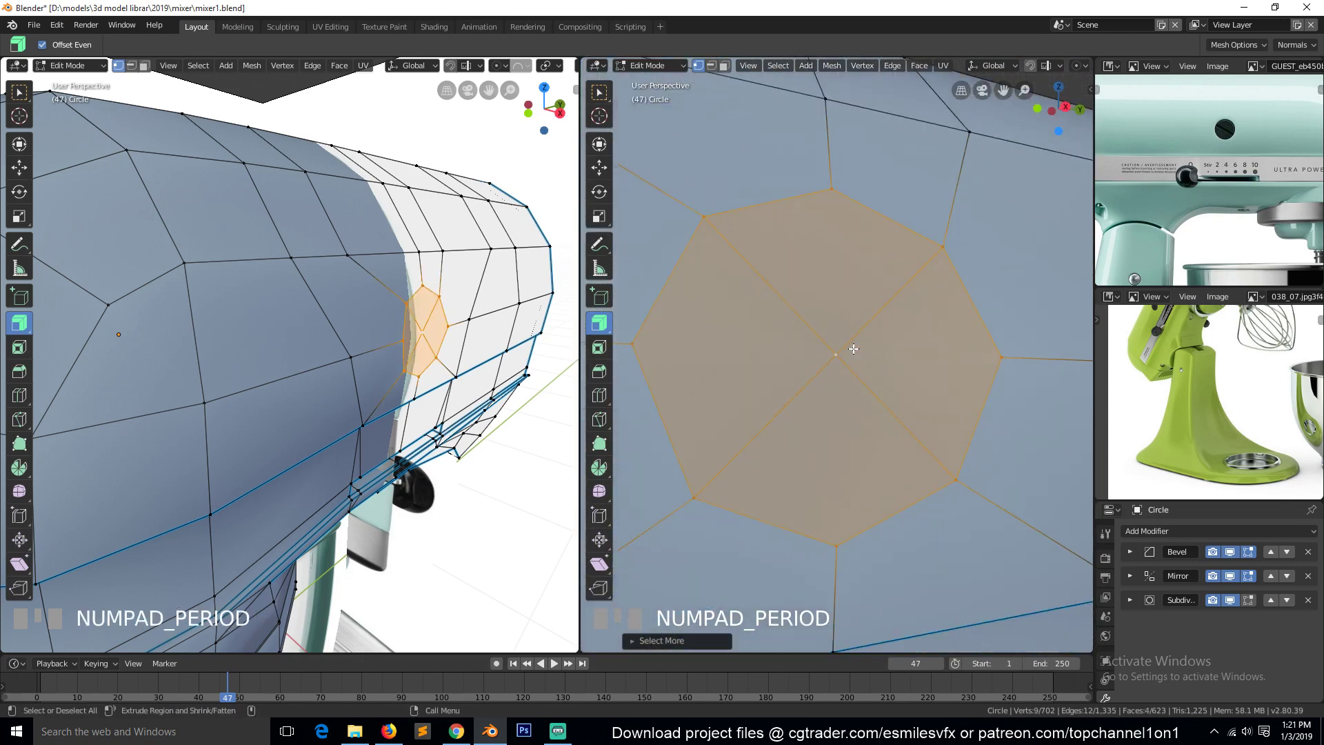
Scale the octagonal patch down to a little over half its size, working in the top view
key("KP_1")
key("KP_7")
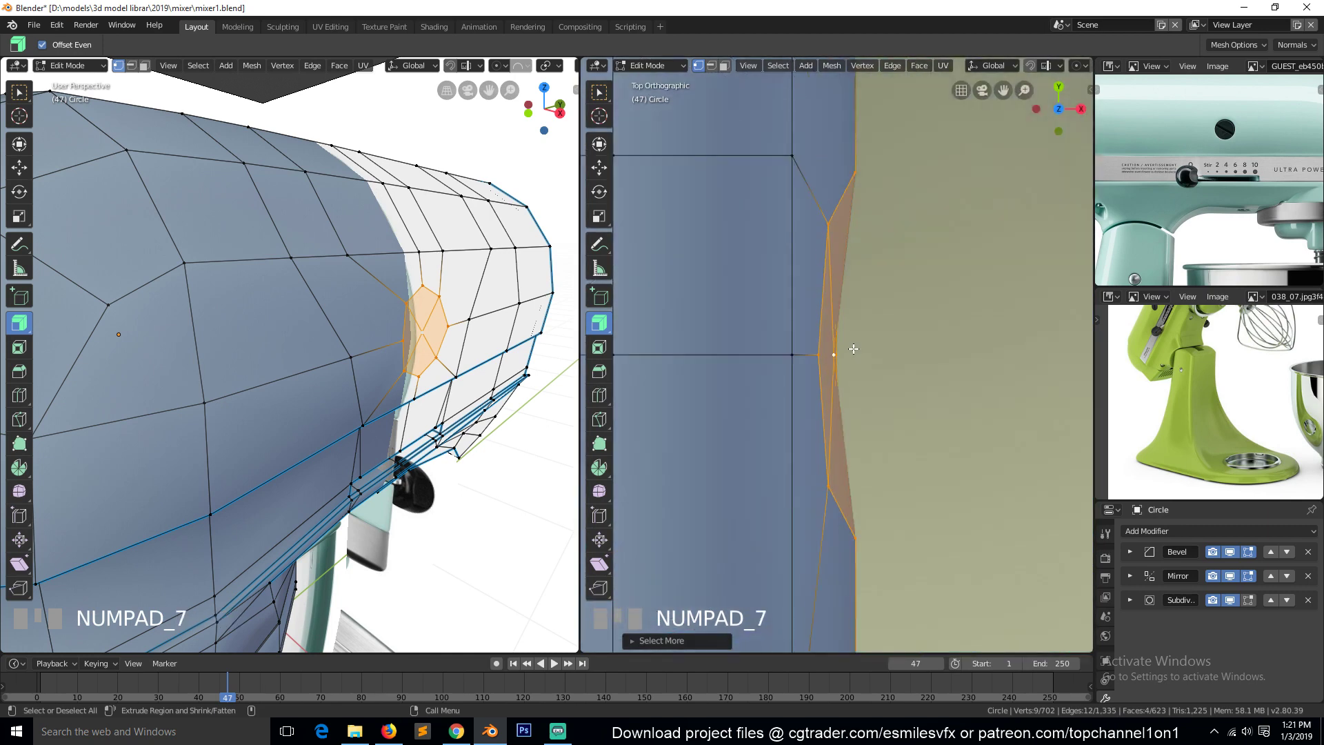
scroll(859, 467, "down", 2)
key("s")
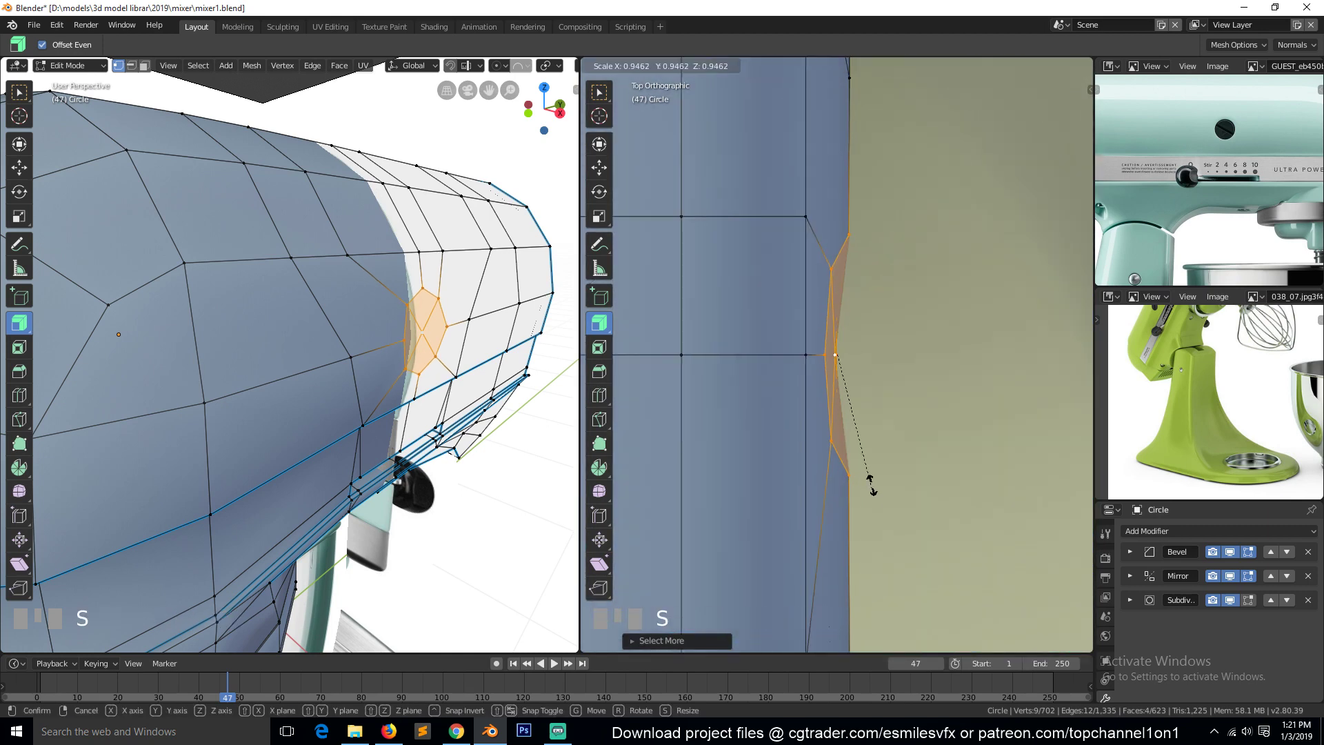
left_click(860, 433)
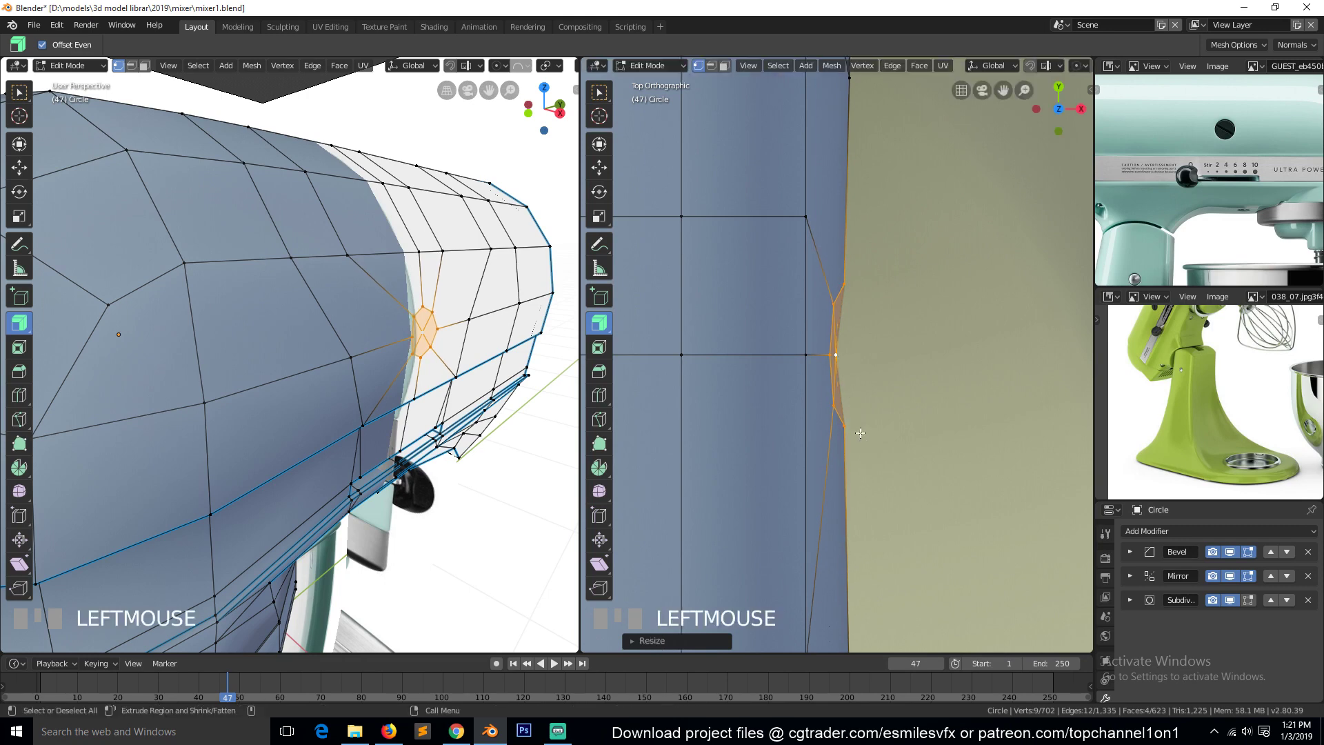
In the right side view, edge-slide the inner hub-side column of vertices above the octagon toward the centre loop
key("KP_3")
scroll(853, 419, "down", 1)
scroll(853, 418, "down", 5)
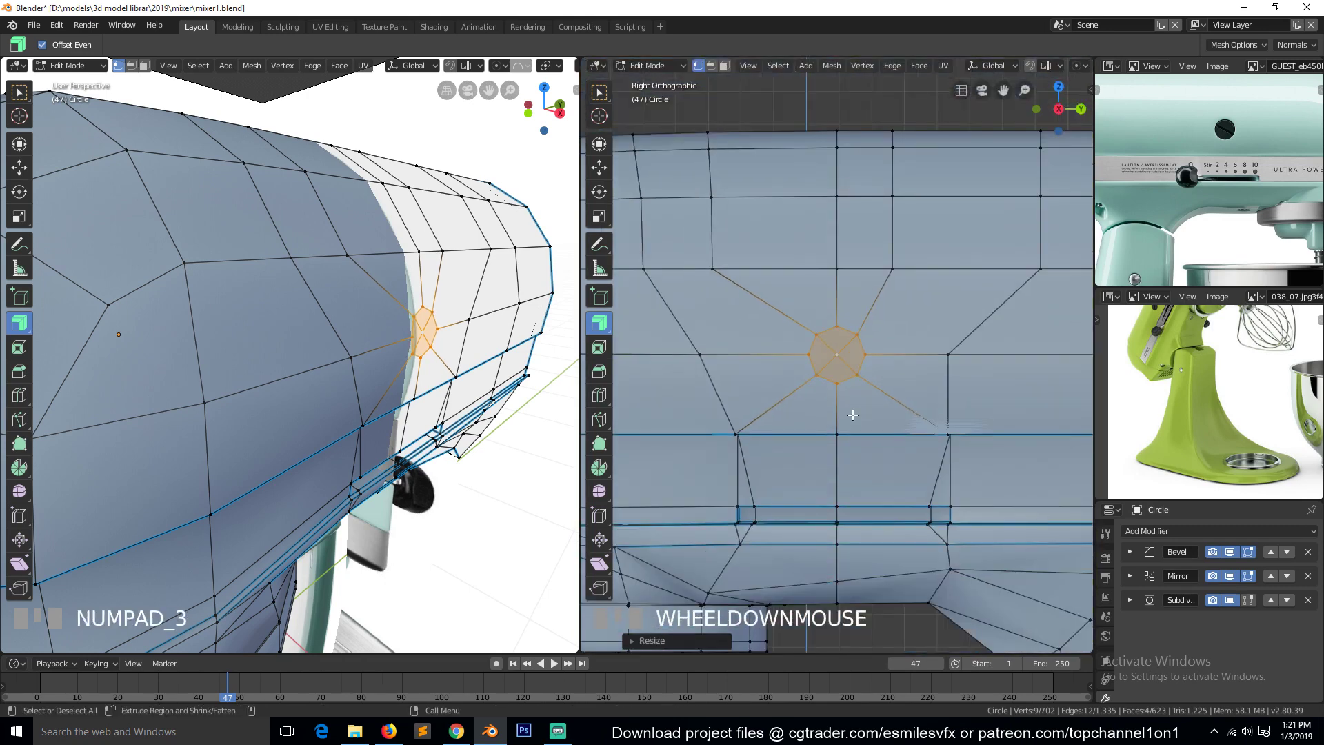
left_click(821, 341)
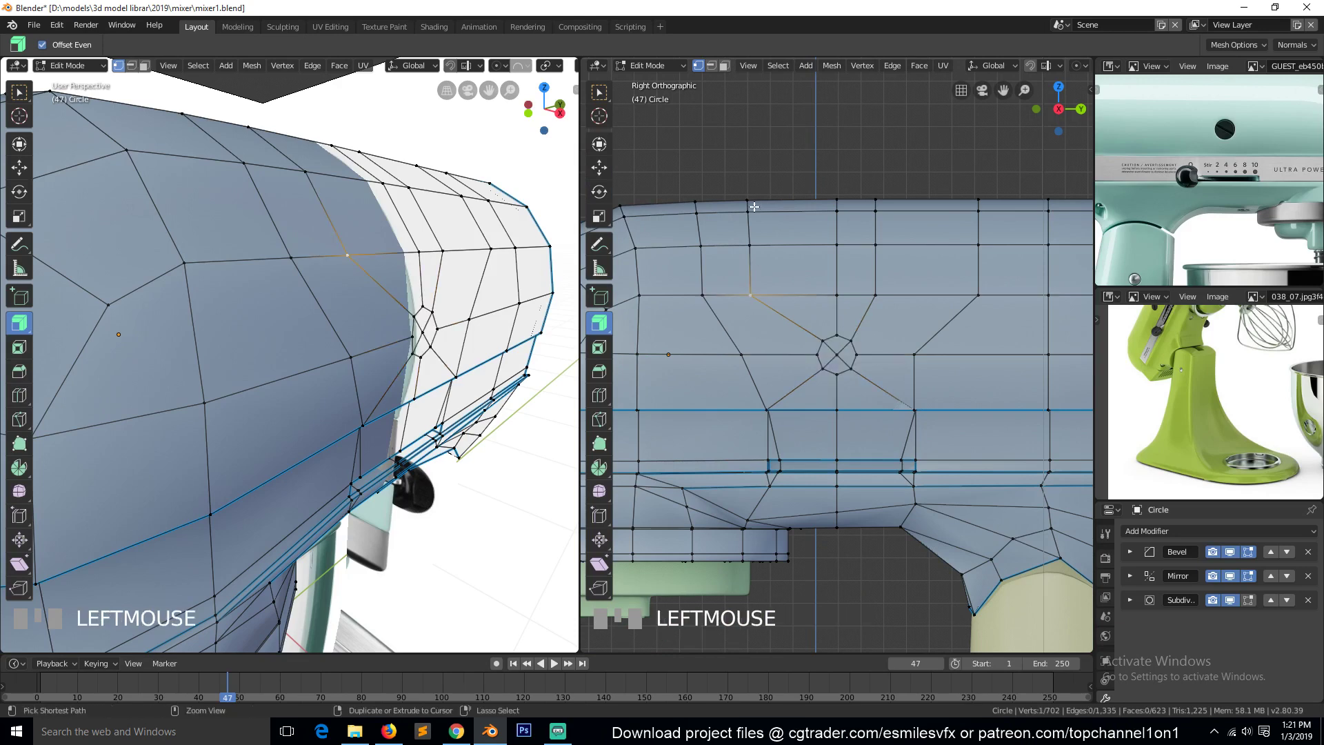
left_click(745, 201, "ctrl")
key("g")
key("g")
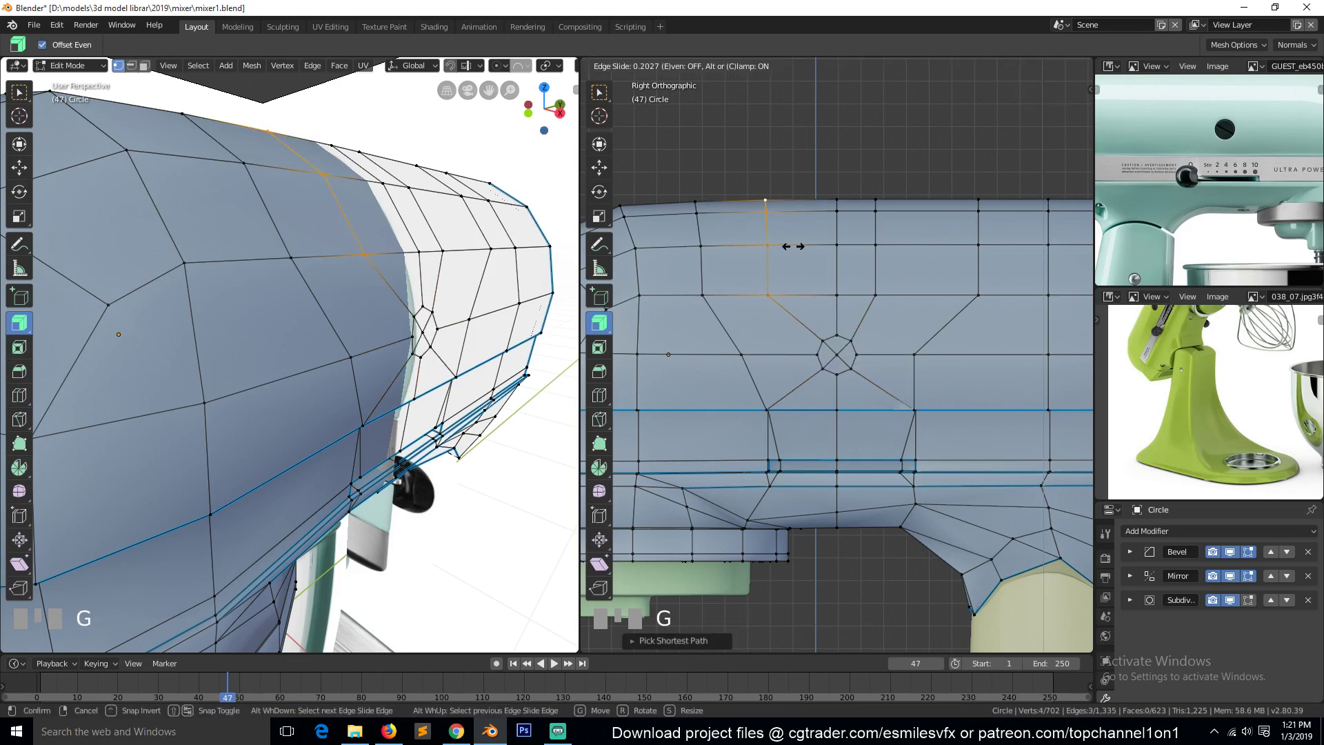
left_click(807, 250)
key("a")
scroll(897, 360, "up", 2)
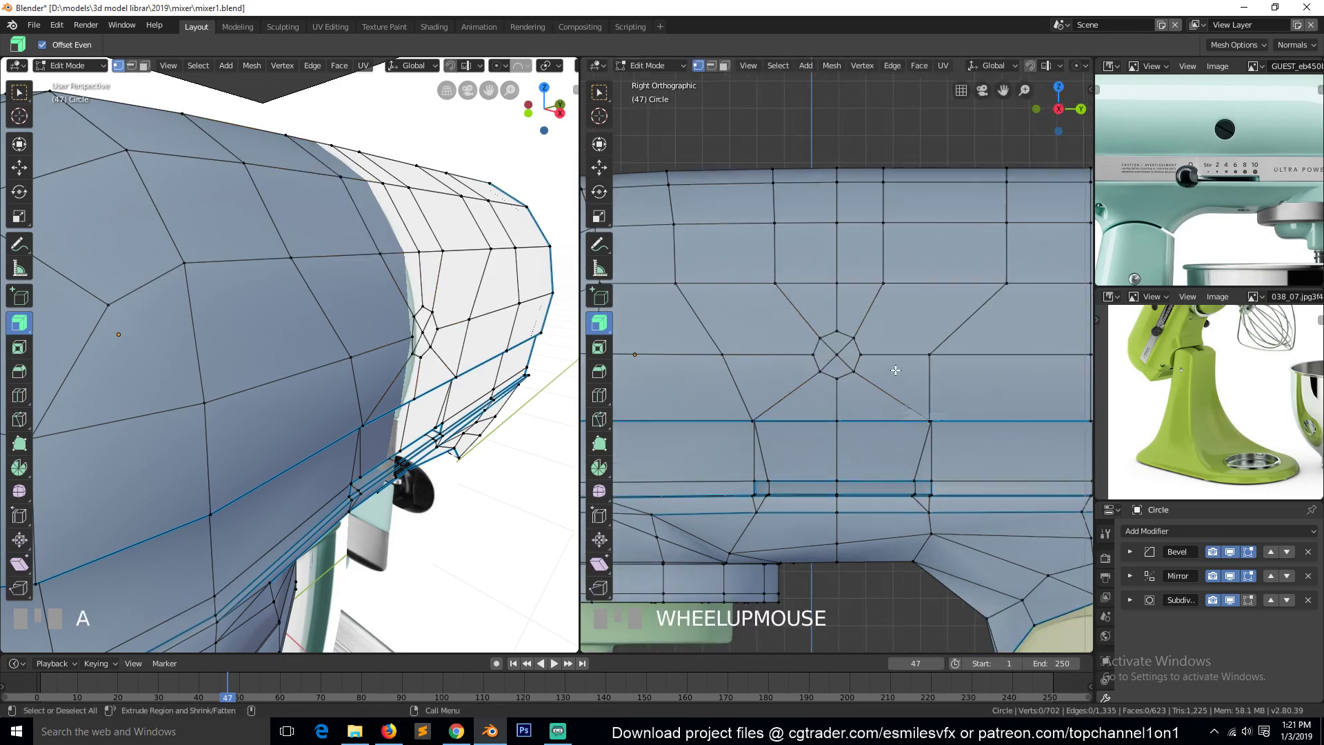
Select the whole octagonal patch from its centre vertex and inset it by about 0.004
left_click(839, 354)
key("grave")
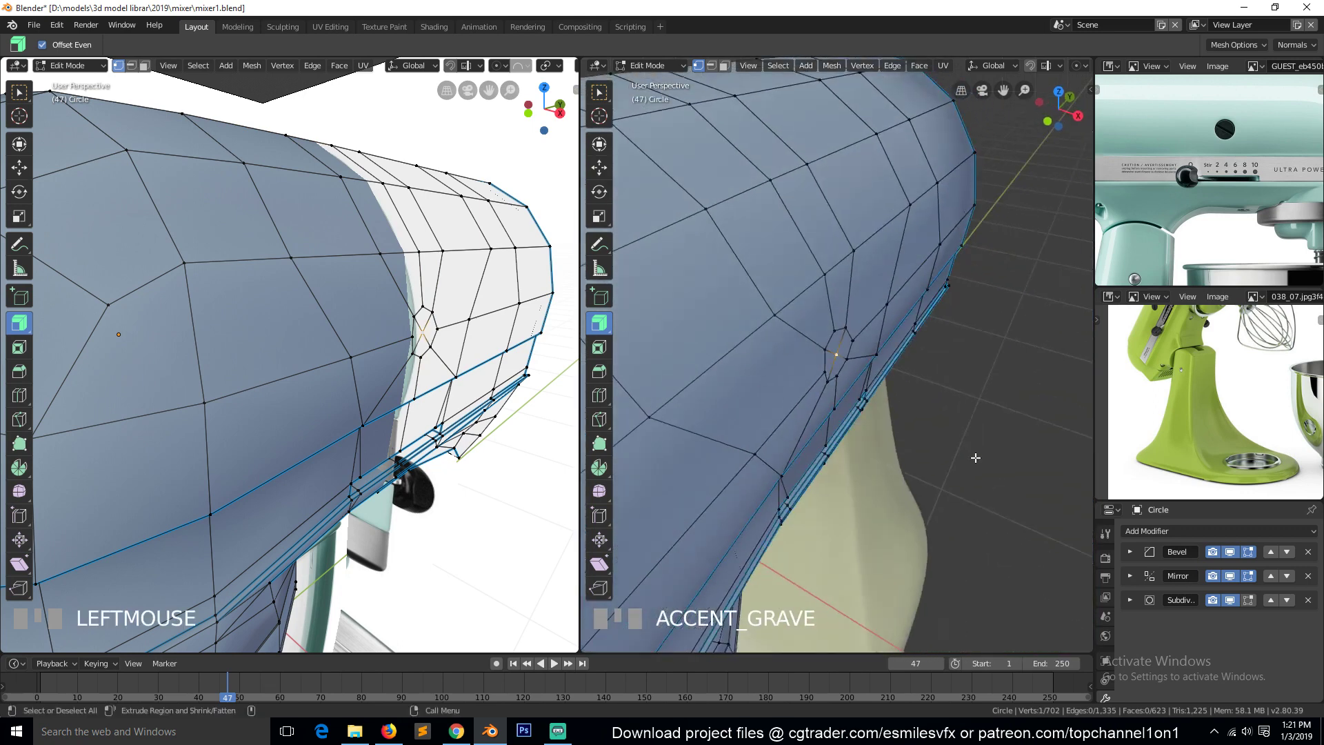
key("ctrl+KP_Add")
scroll(1011, 336, "up", 2)
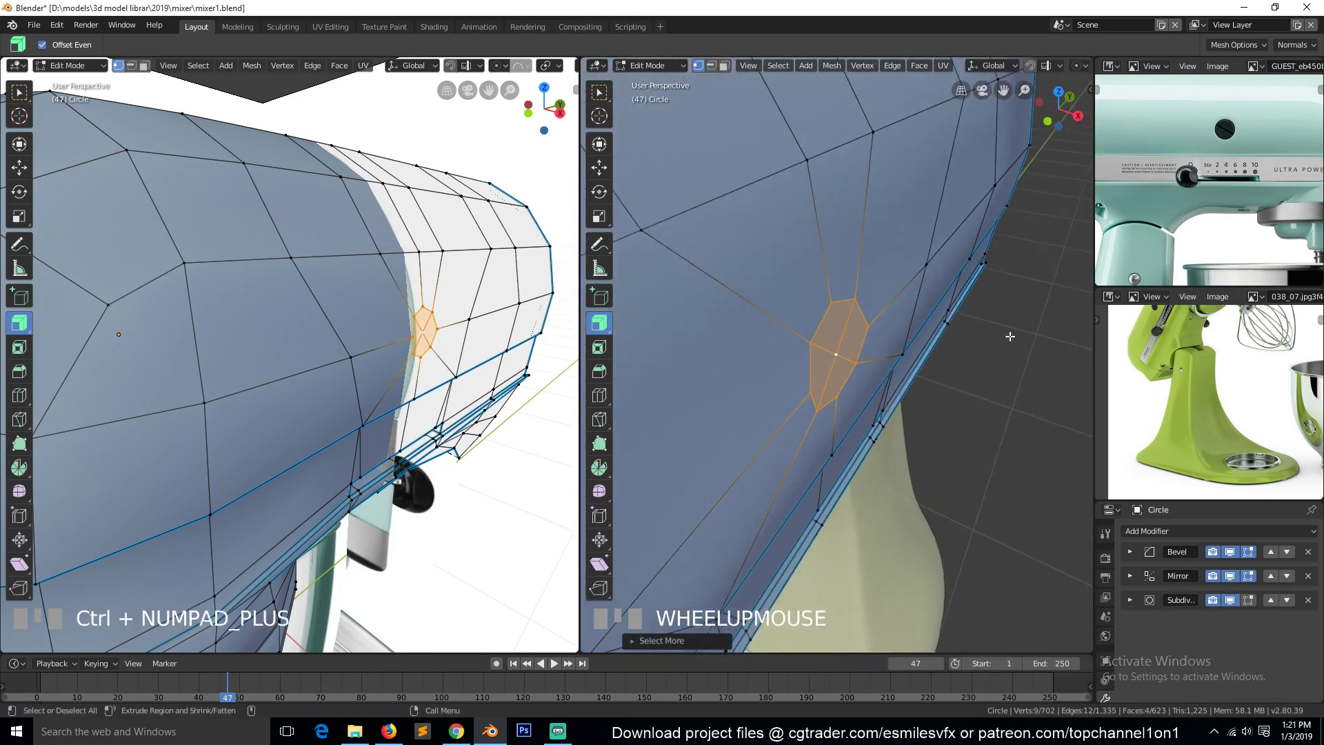
key("i")
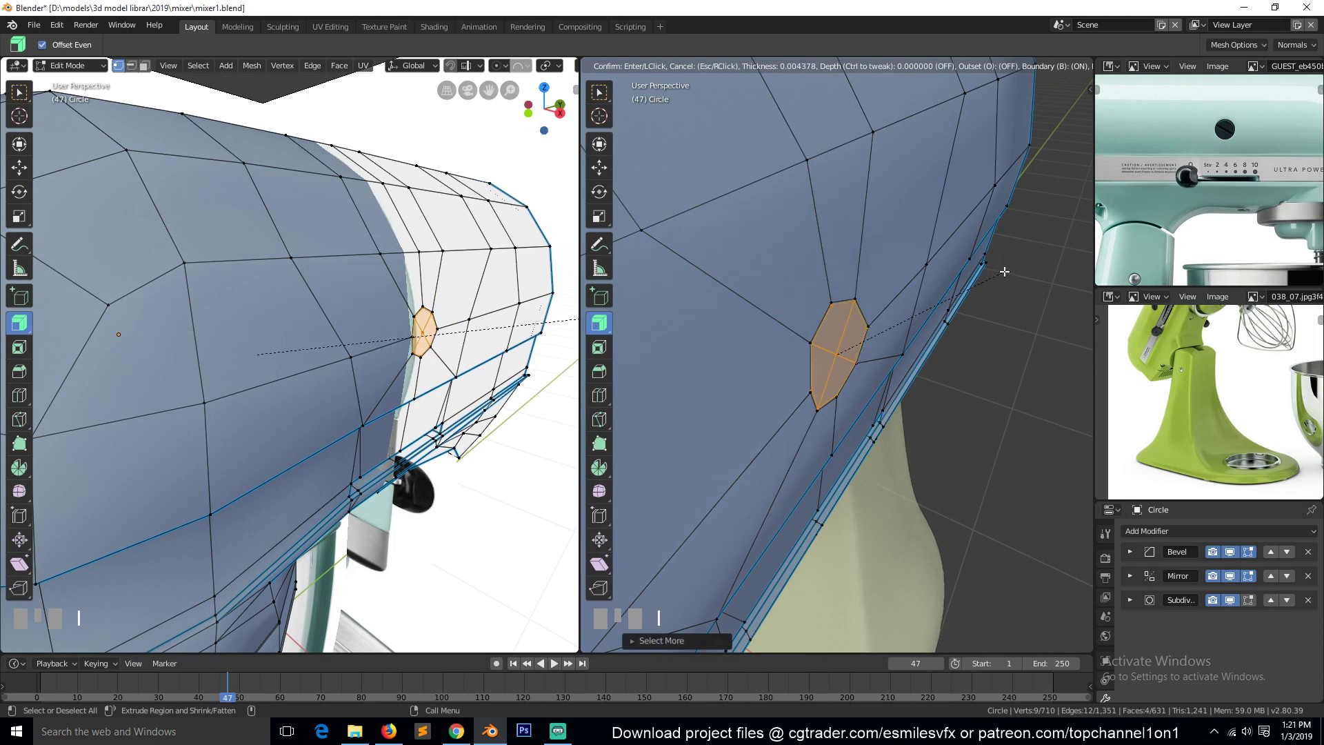
left_click(1004, 272)
Extrude the inset octagon inward as a recess and flatten its floor by scaling to 0 along the global X axis
key("e")
left_click(992, 269)
key("s")
key("y")
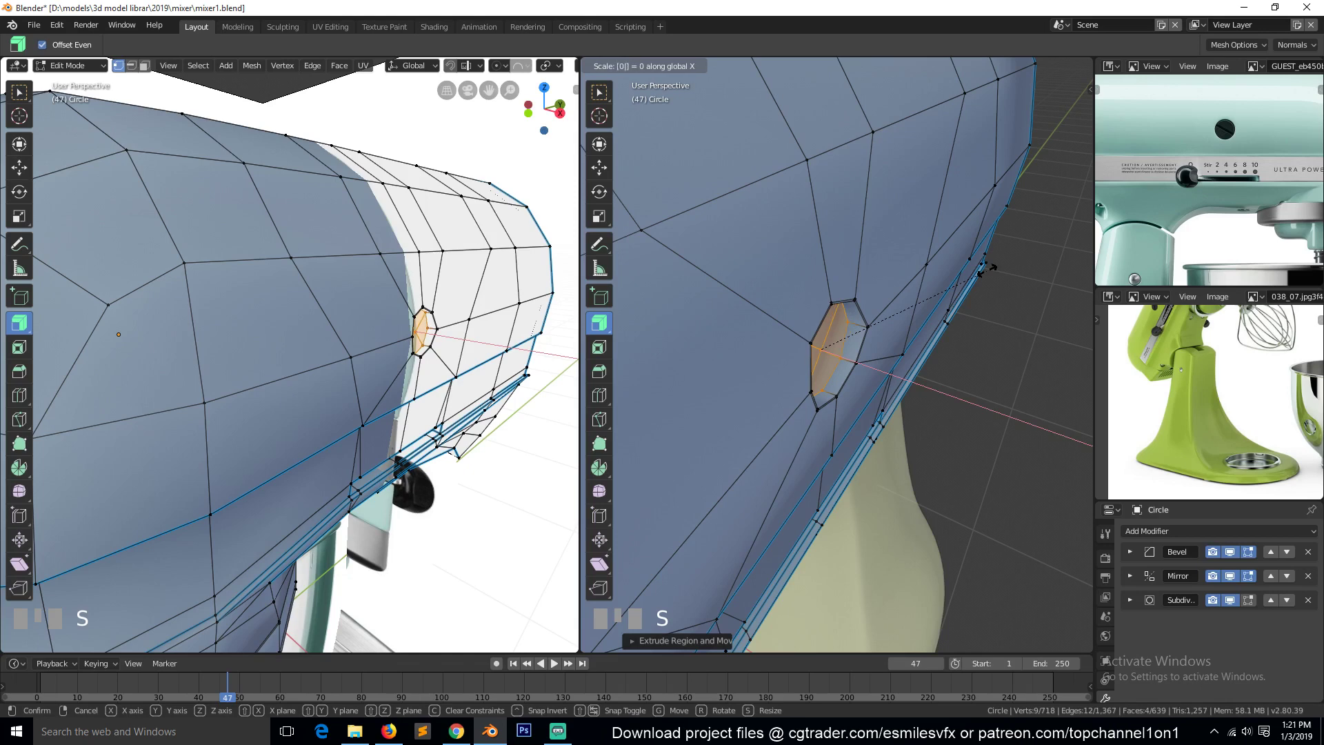
key("Return")
Return to Object Mode, inspect the round recess on the smoothed head and save the file
key("Tab")
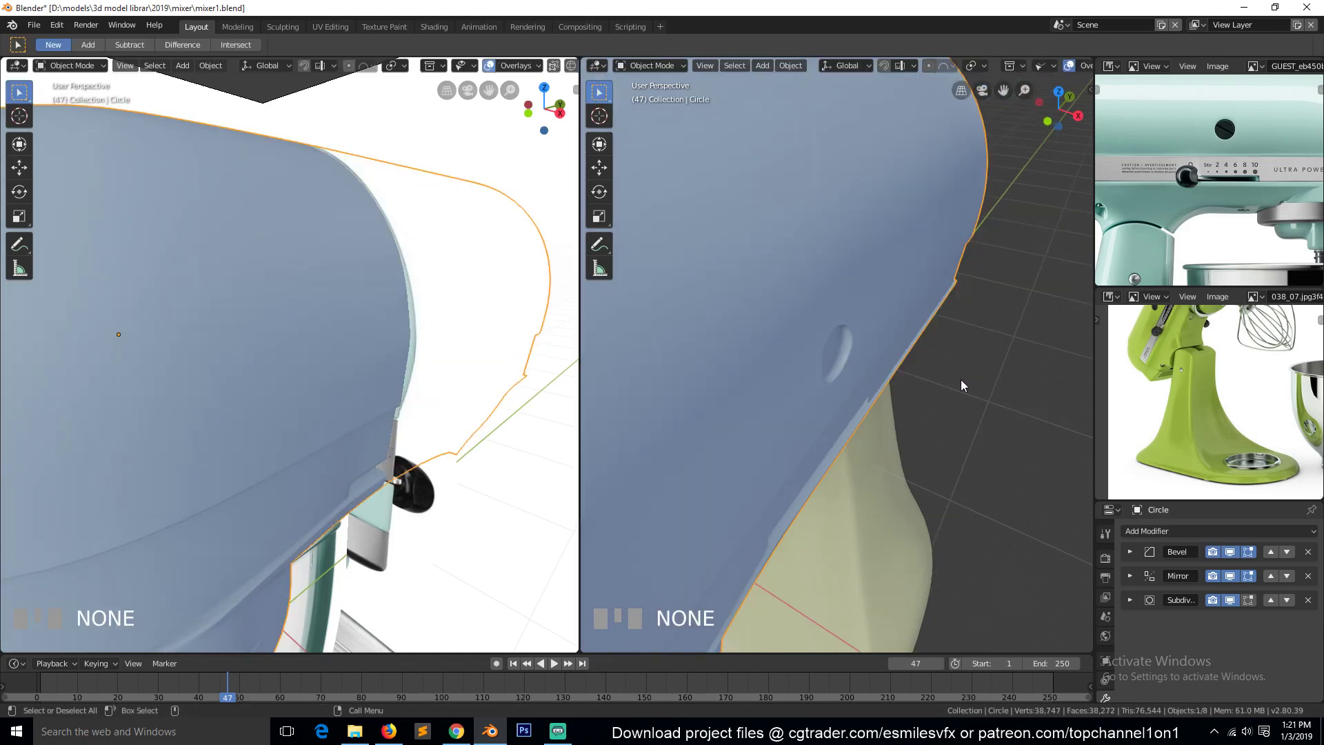
key("grave")
scroll(854, 359, "down", 2)
key("ctrl+s")
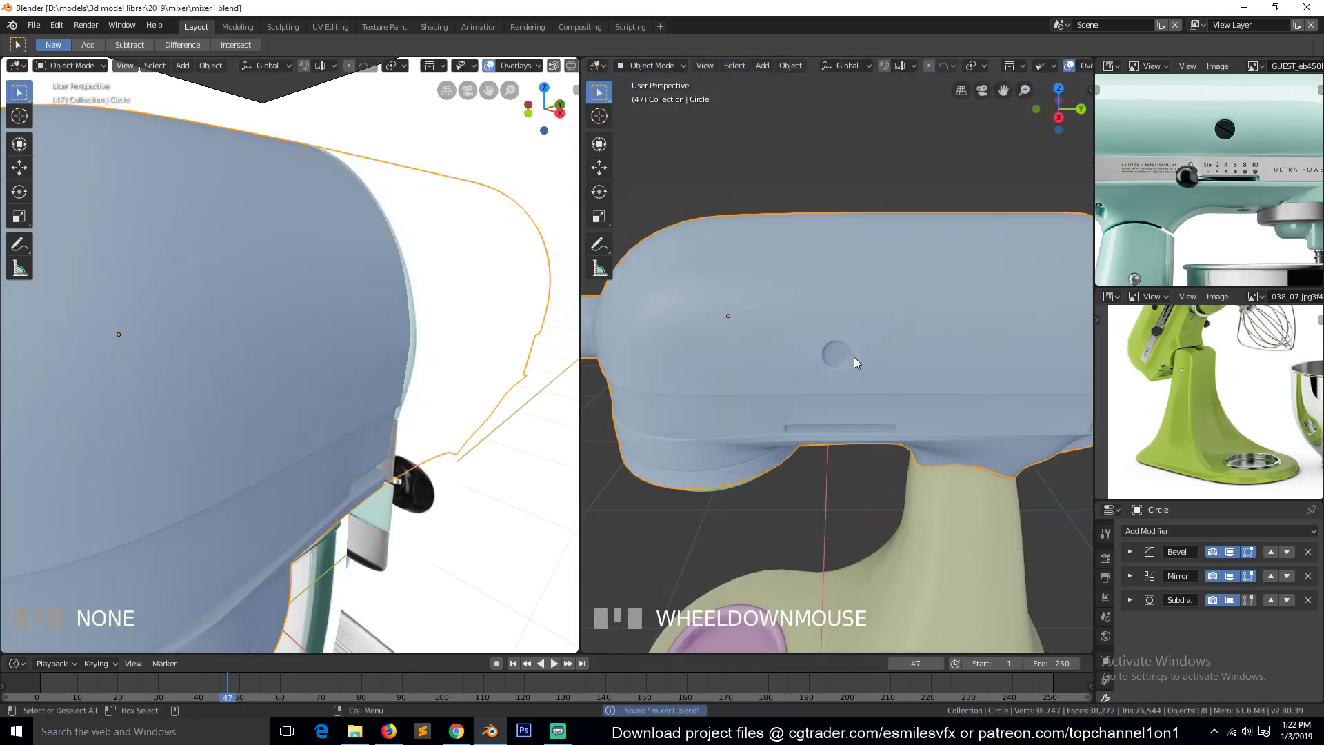
Deselect everything, return to Edit Mode on the head and duplicate the recess's octagonal floor in place
scroll(854, 357, "down", 3)
key("grave")
mouse_move(880, 342)
middle_mouse_down()
mouse_move(819, 291)
mouse_move(855, 334)
middle_mouse_up()
scroll(857, 352, "up", 3)
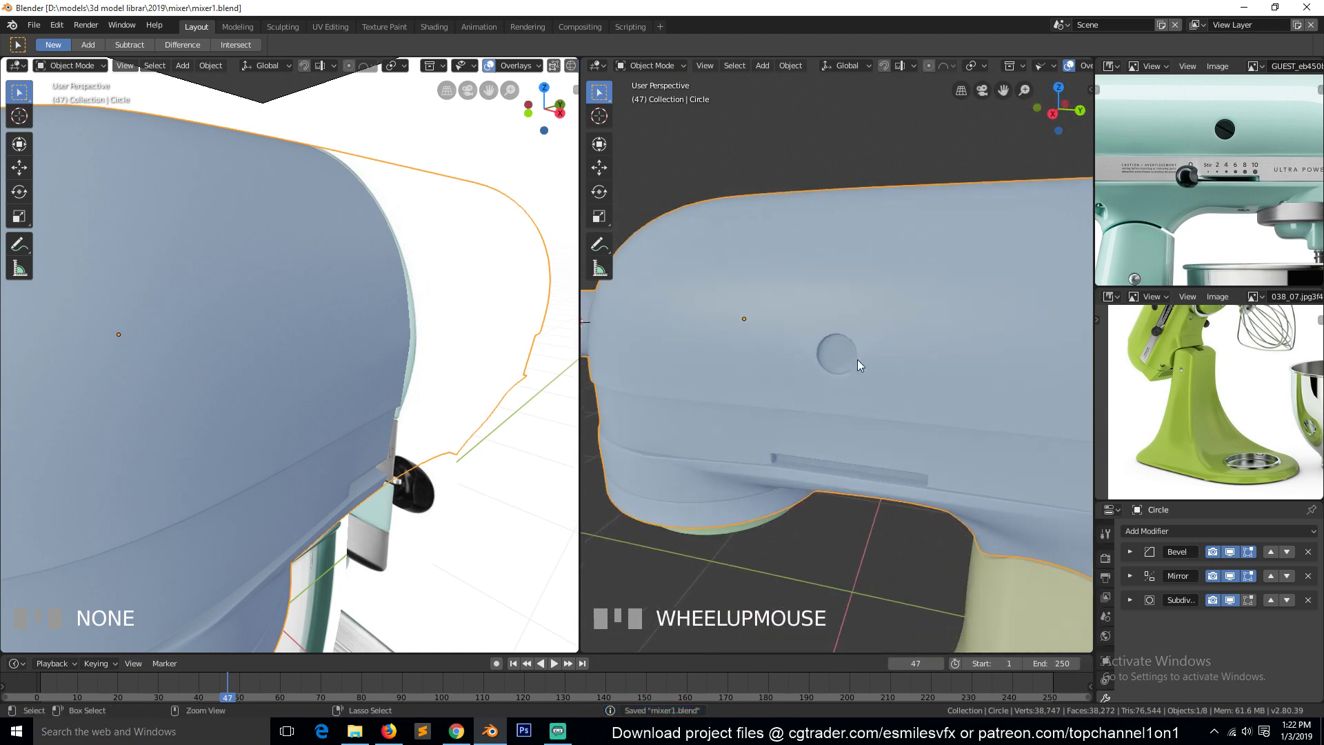
key("alt+a")
scroll(871, 440, "up", 3)
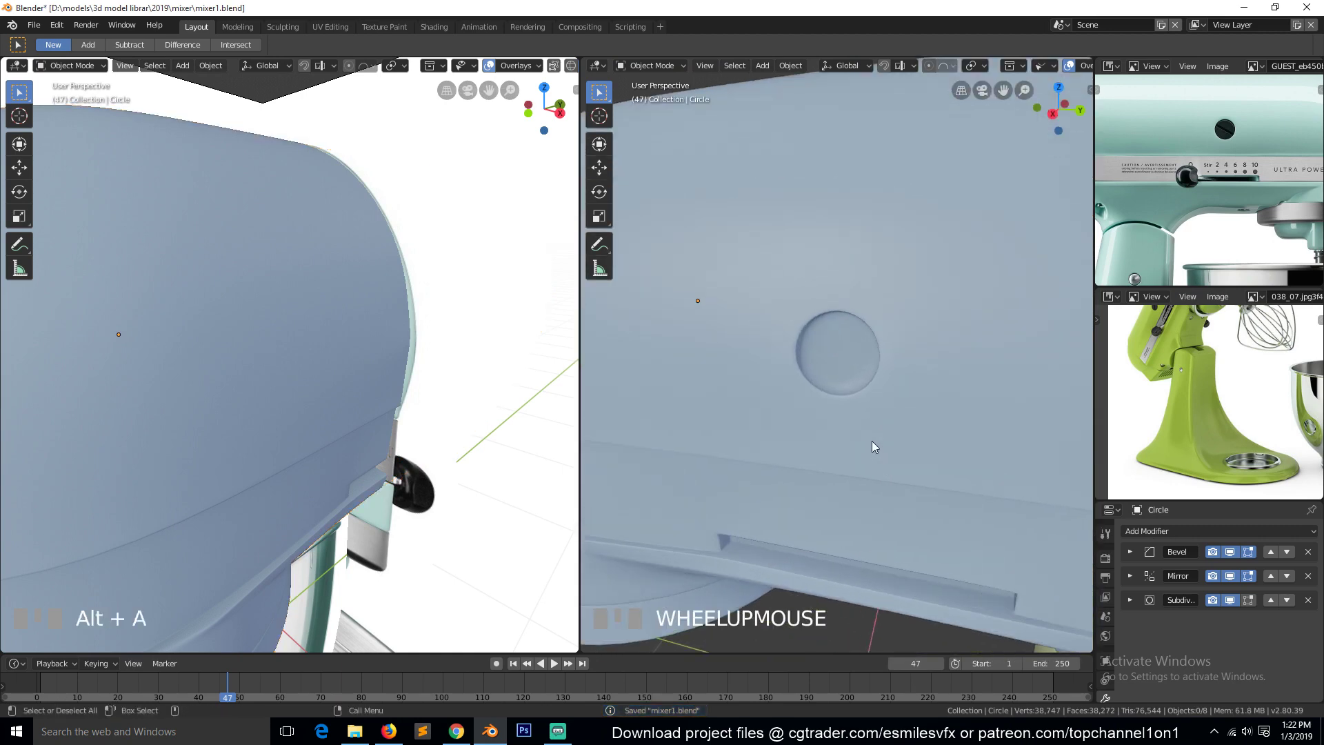
key("Tab")
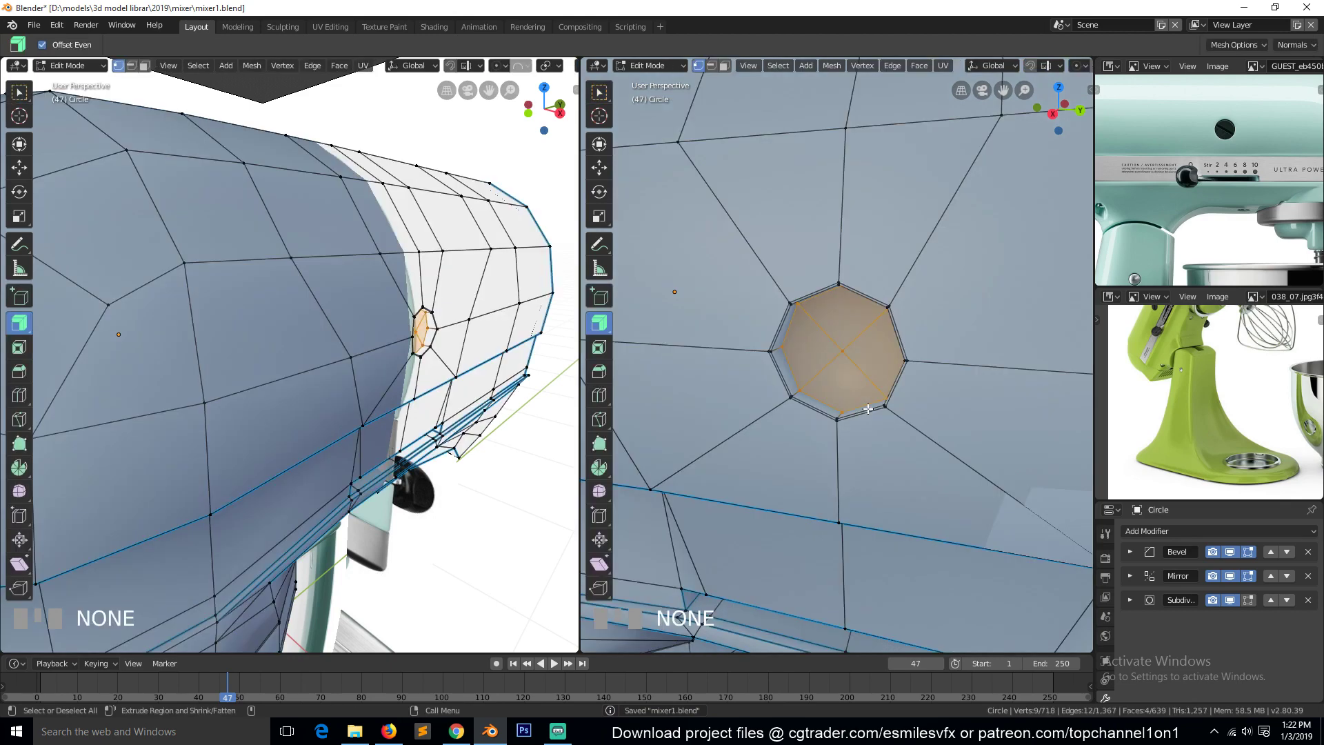
key("grave")
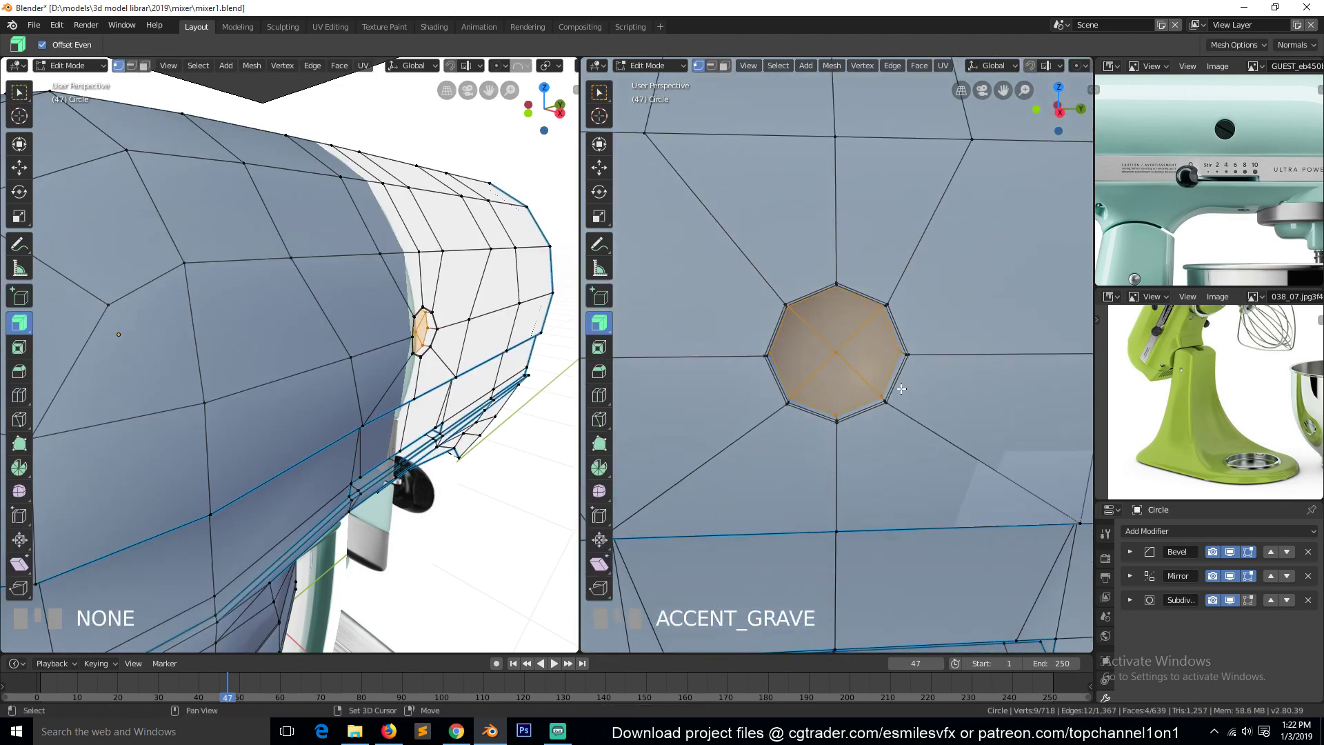
key("shift+d")
right_click(901, 389)
key("grave")
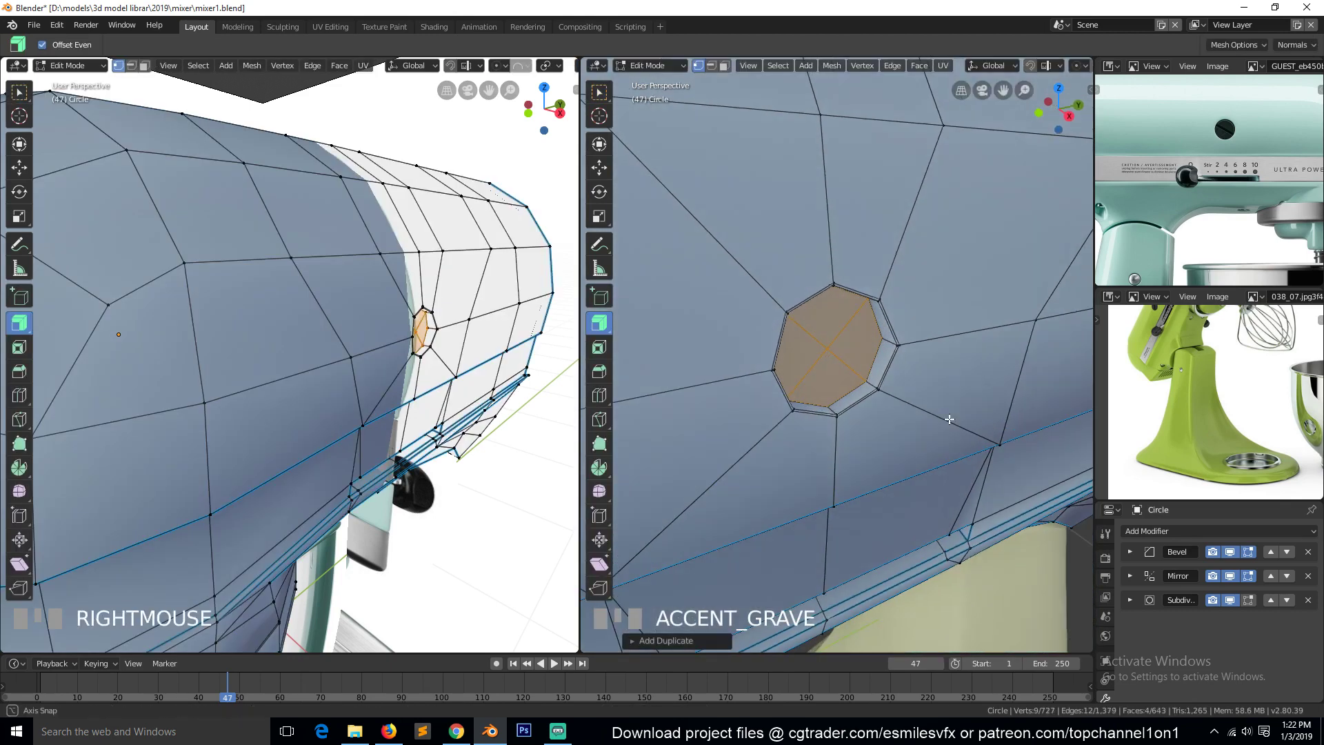
right_click(952, 415)
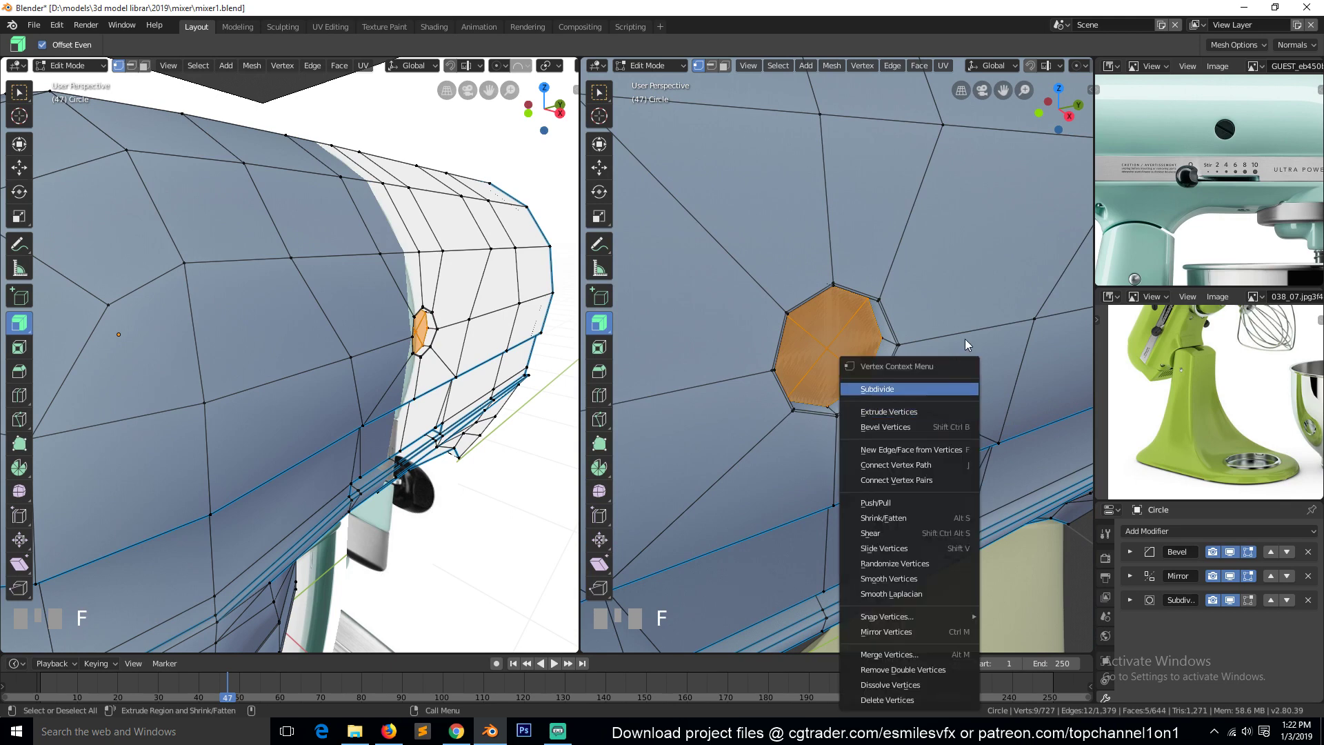
key("f")
key("ctrl+z")
key("g")
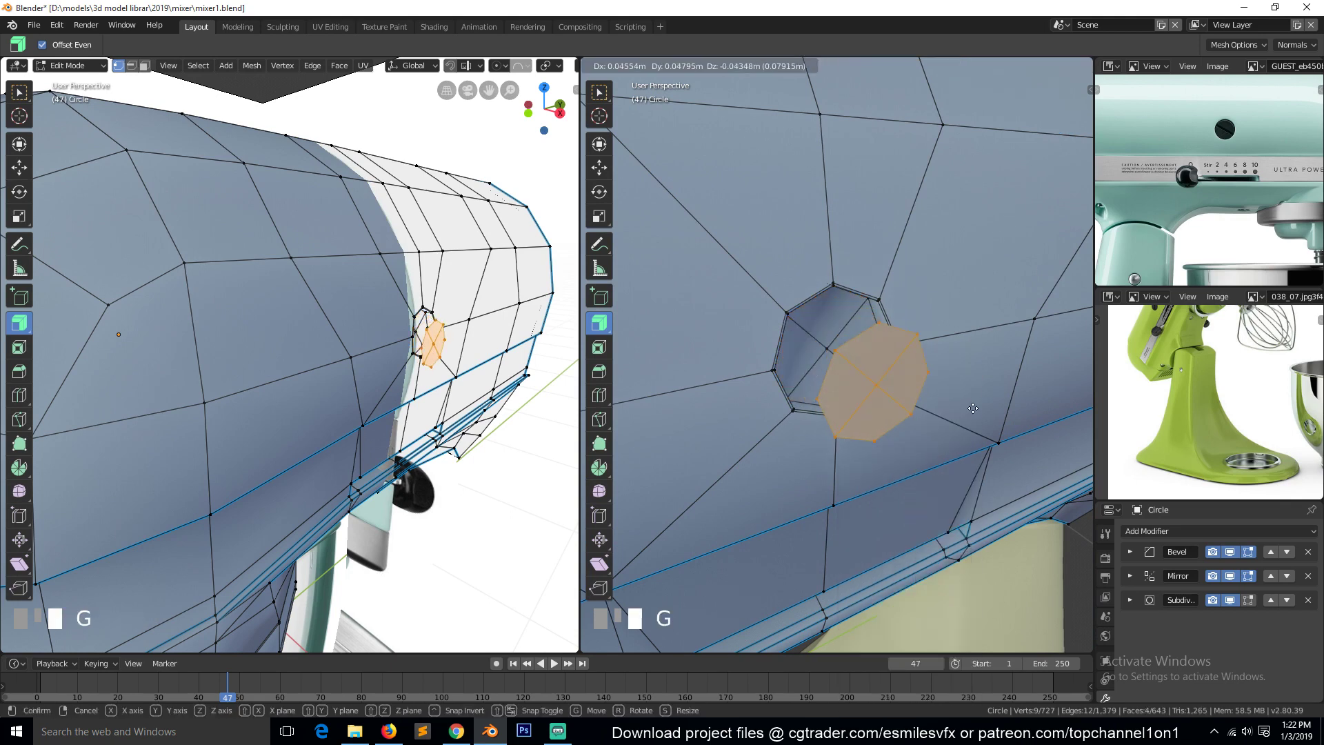
right_click(961, 400)
Move the duplicated octagon about 0.008 m outward along the global X axis
key("g")
key("x")
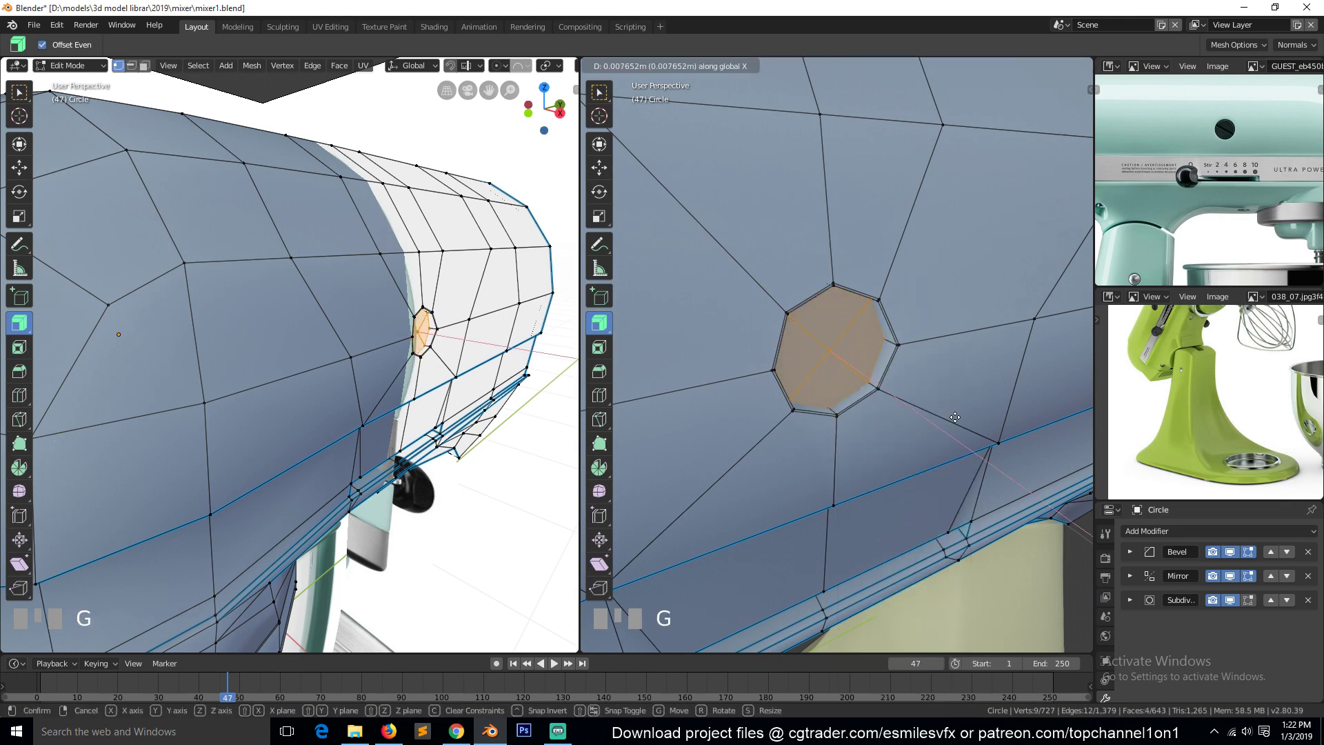
left_click(957, 414)
Extrude the duplicated octagon outward as a screw cap and scale its face to about 0.96
key("e")
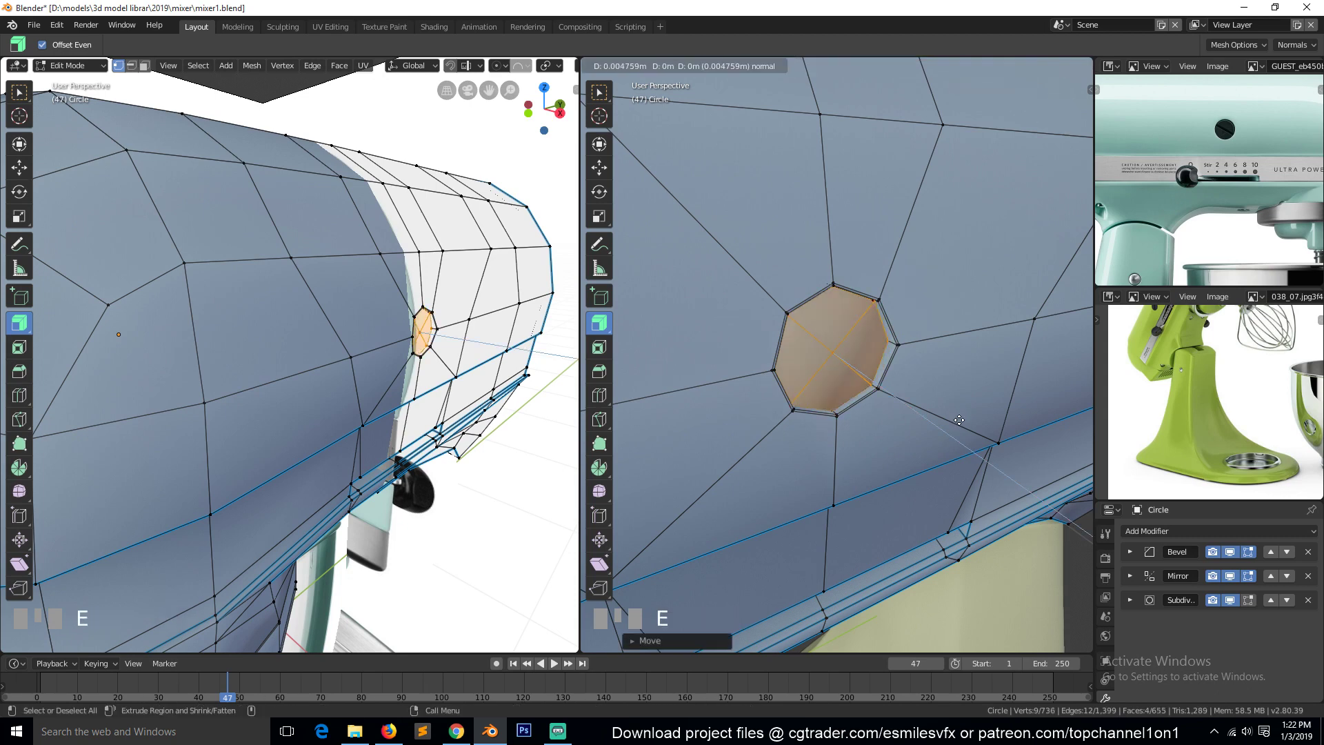
left_click(966, 412)
key("s")
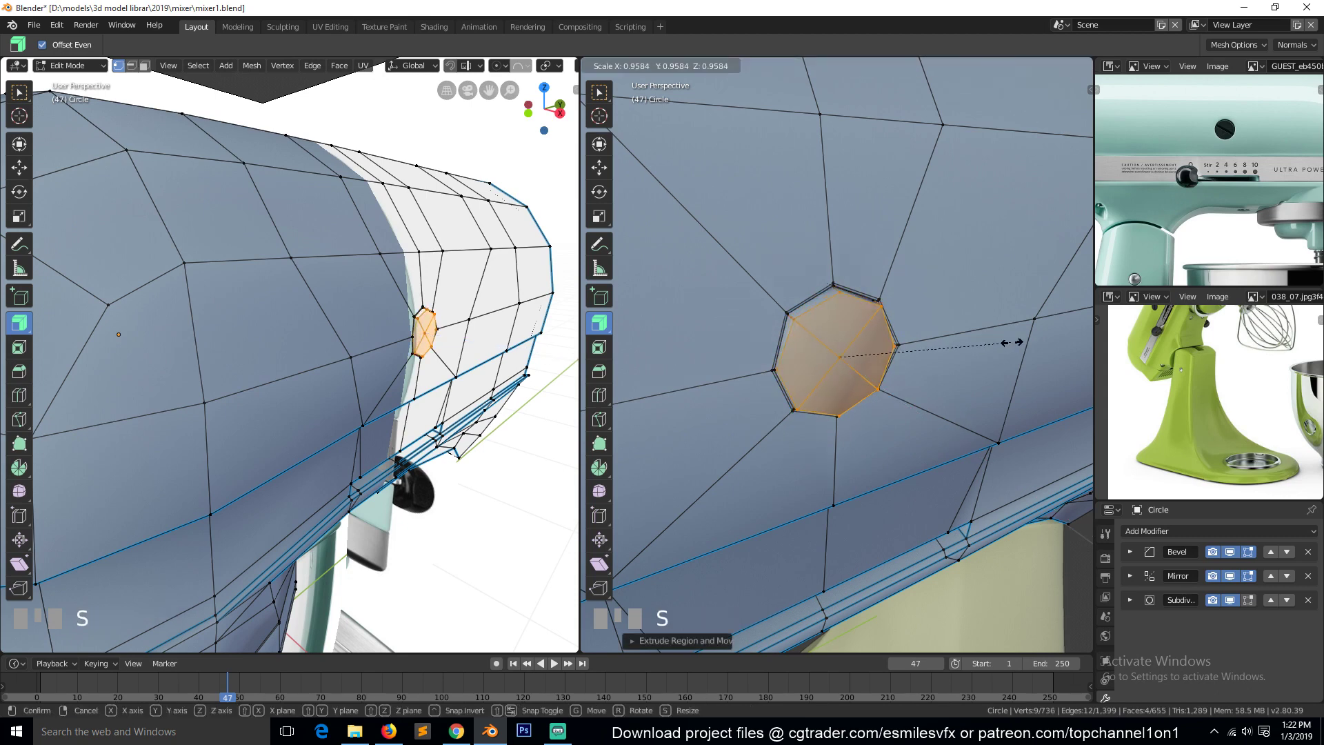
left_click(1011, 341)
Select the diagonal edge loop across the cap's face and bevel it by about 0.01 m into a narrow strip
key("grave")
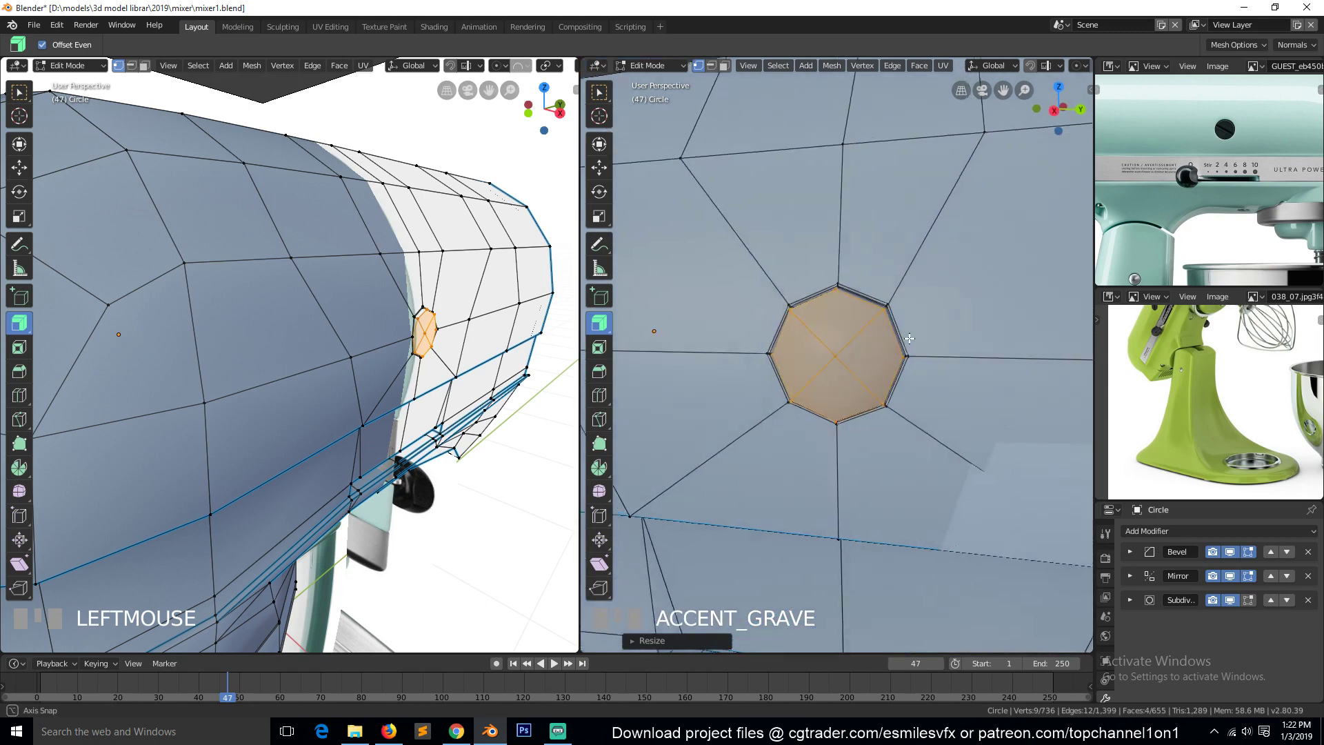
key("2")
left_click(831, 352, "alt")
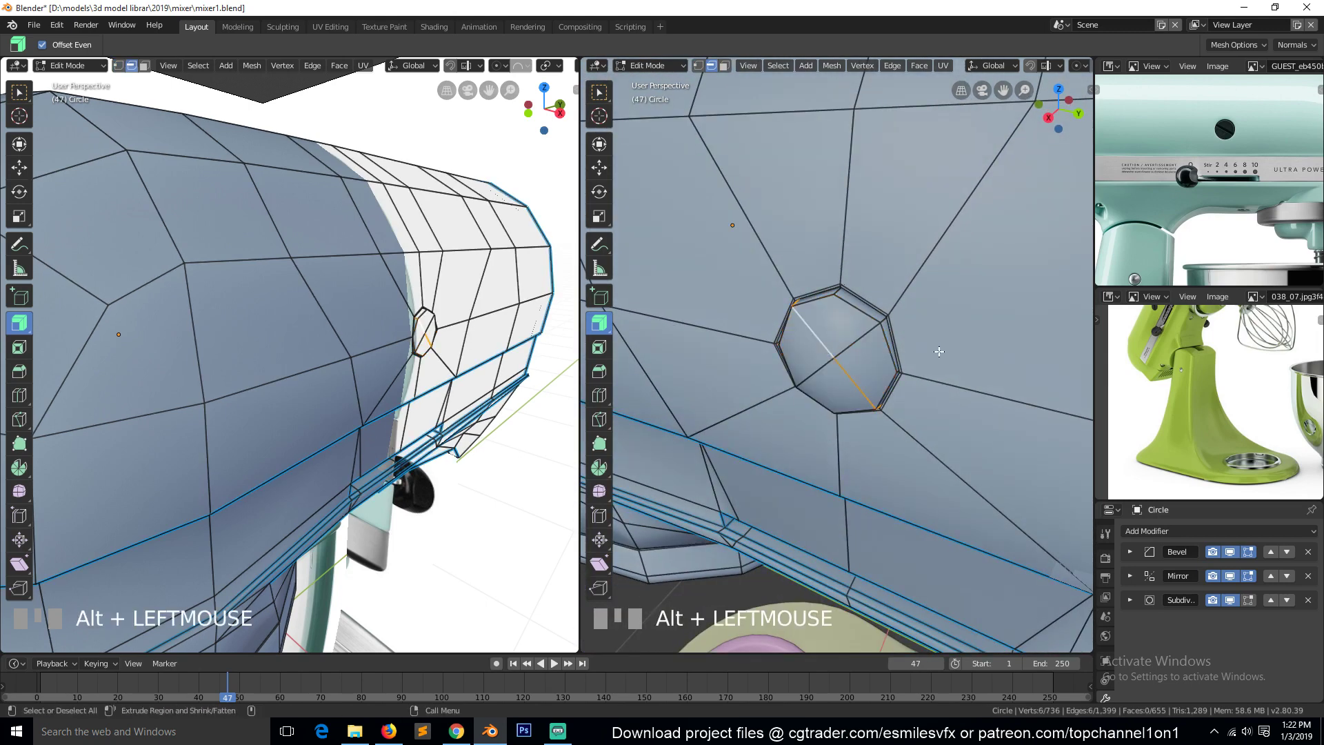
key("ctrl+b")
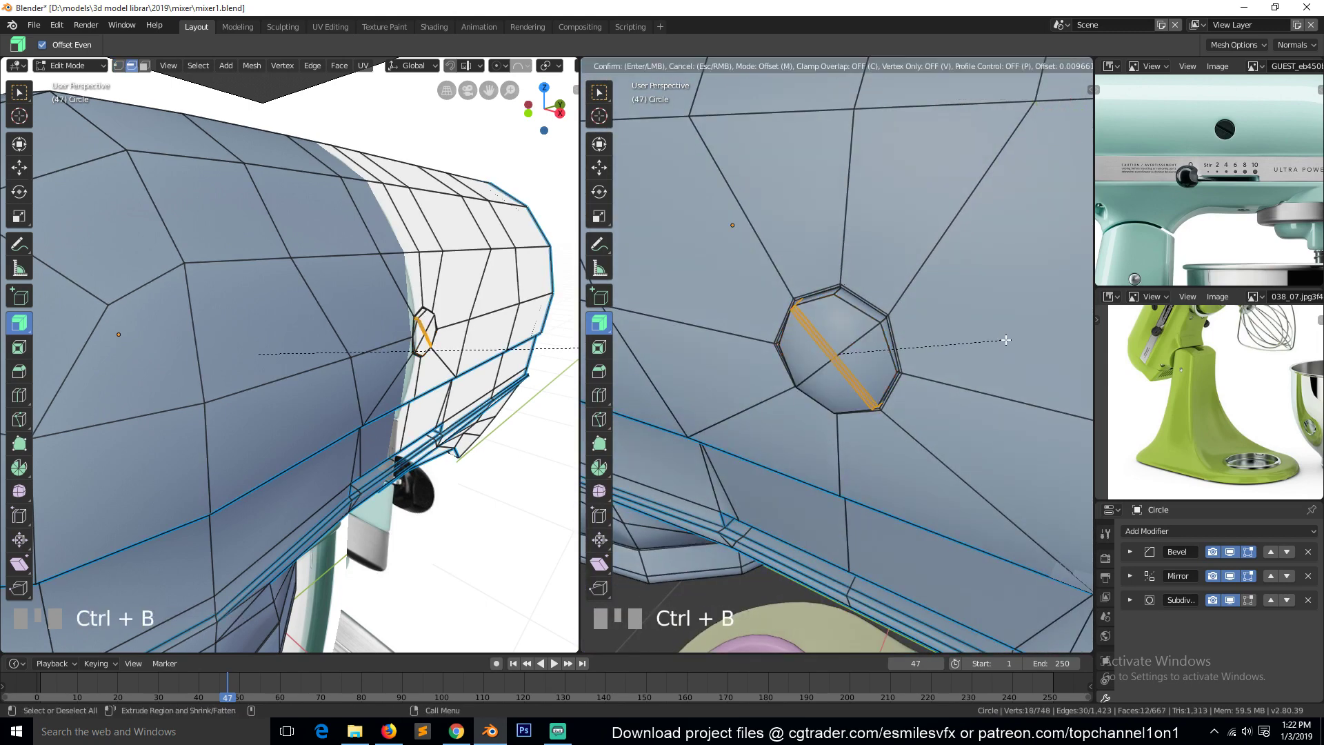
left_click(1006, 340)
Add a centred loop cut around the side wall of the cap
key("grave")
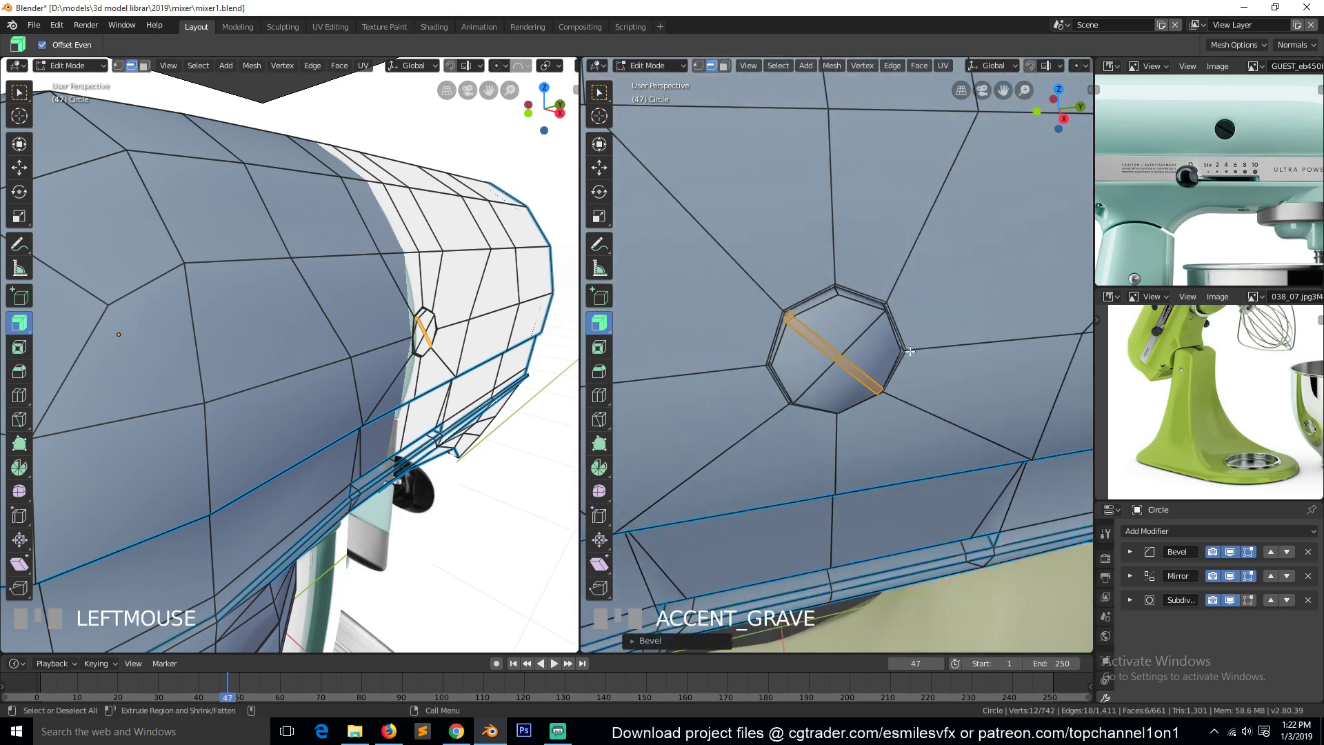
scroll(816, 344, "up", 2)
key("3")
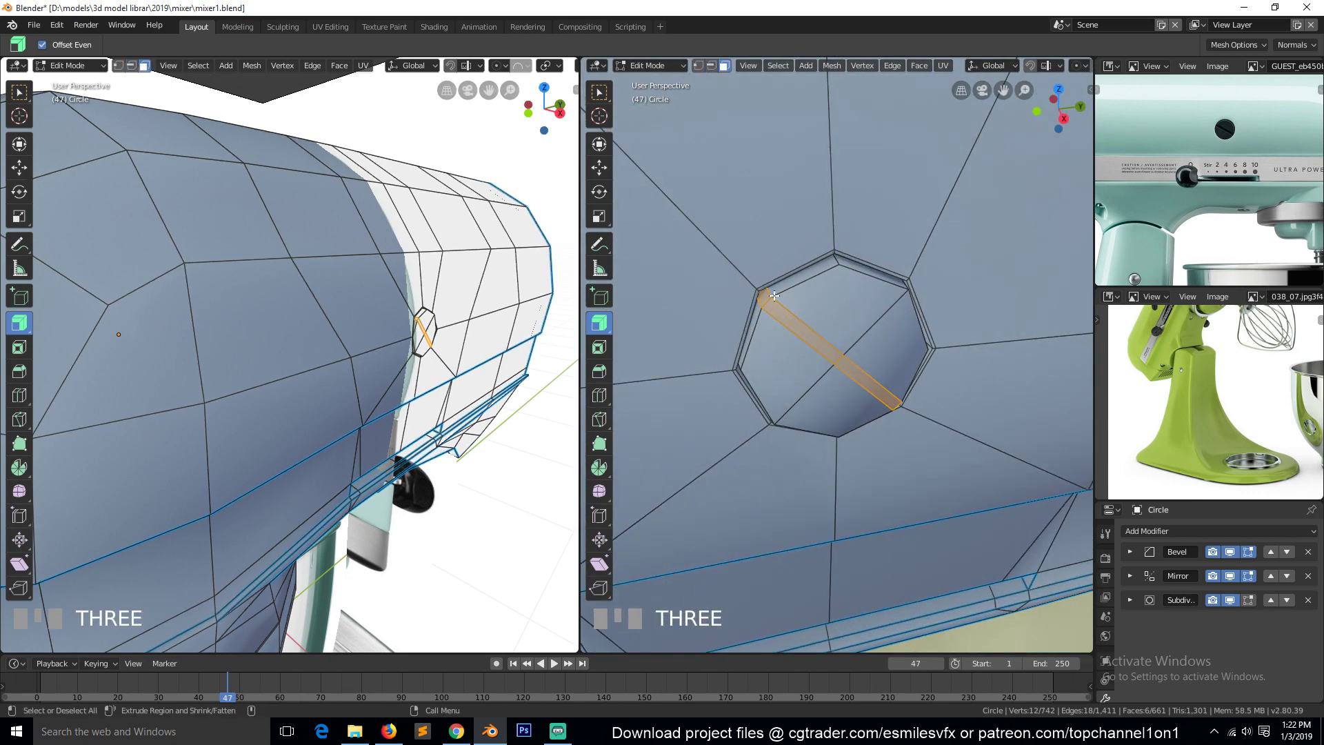
left_click(781, 319)
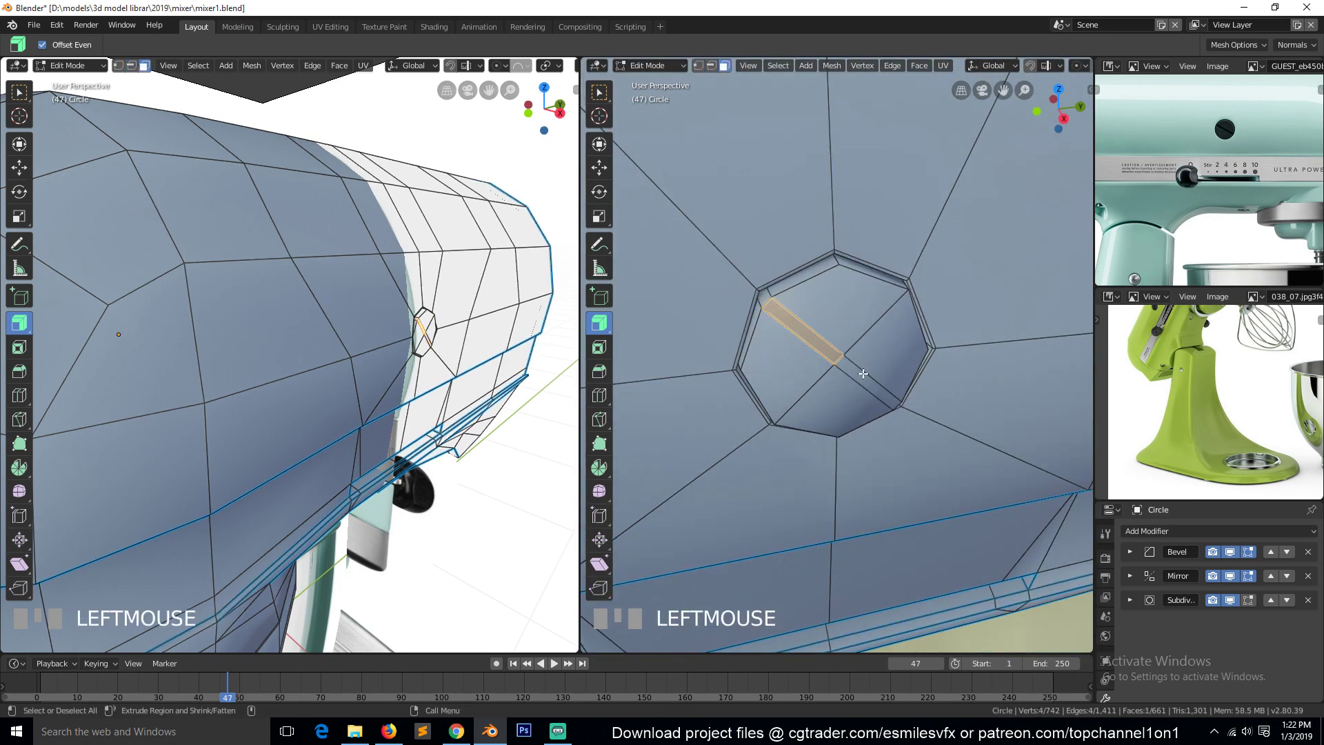
key("ctrl+r")
left_click(783, 319)
right_click(782, 320)
Select the diagonal strip's faces together with the small side faces at its ends and delete them to open a slot
key("grave")
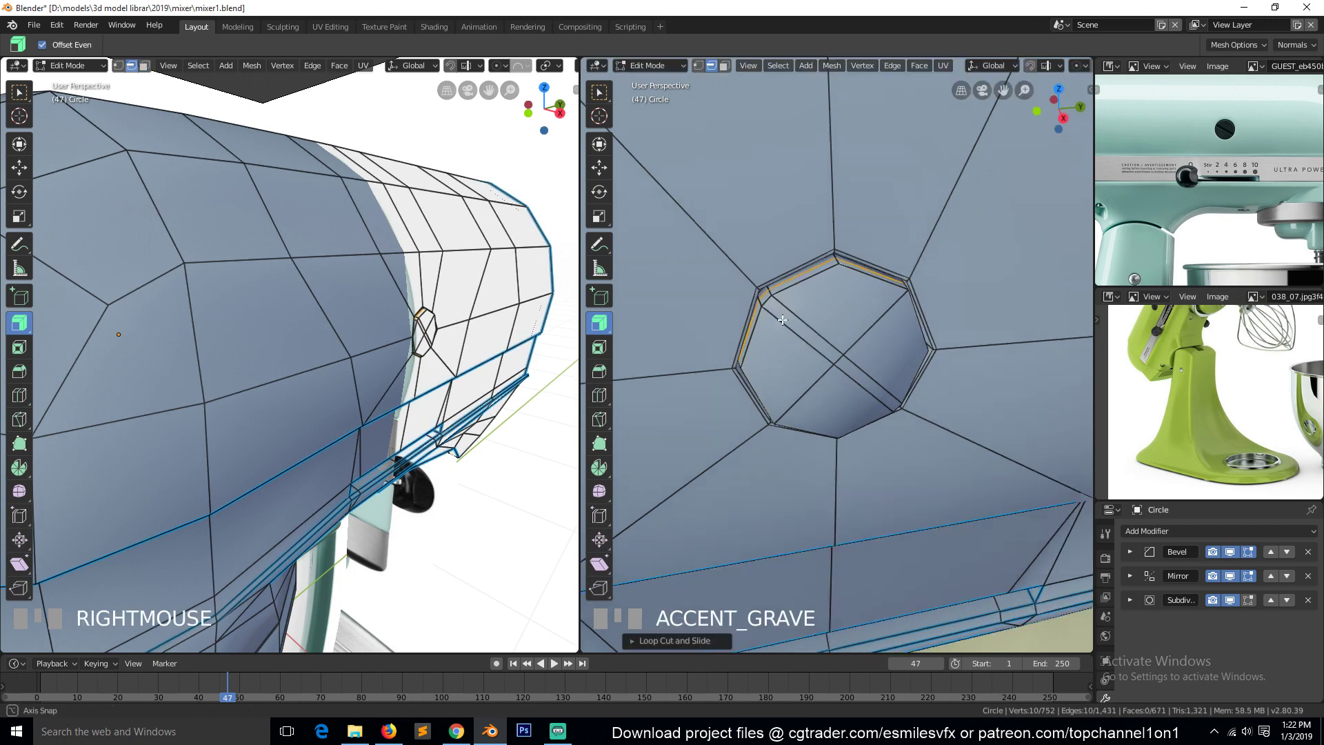
middle_click_drag(783, 320, 780, 314)
left_click(768, 295)
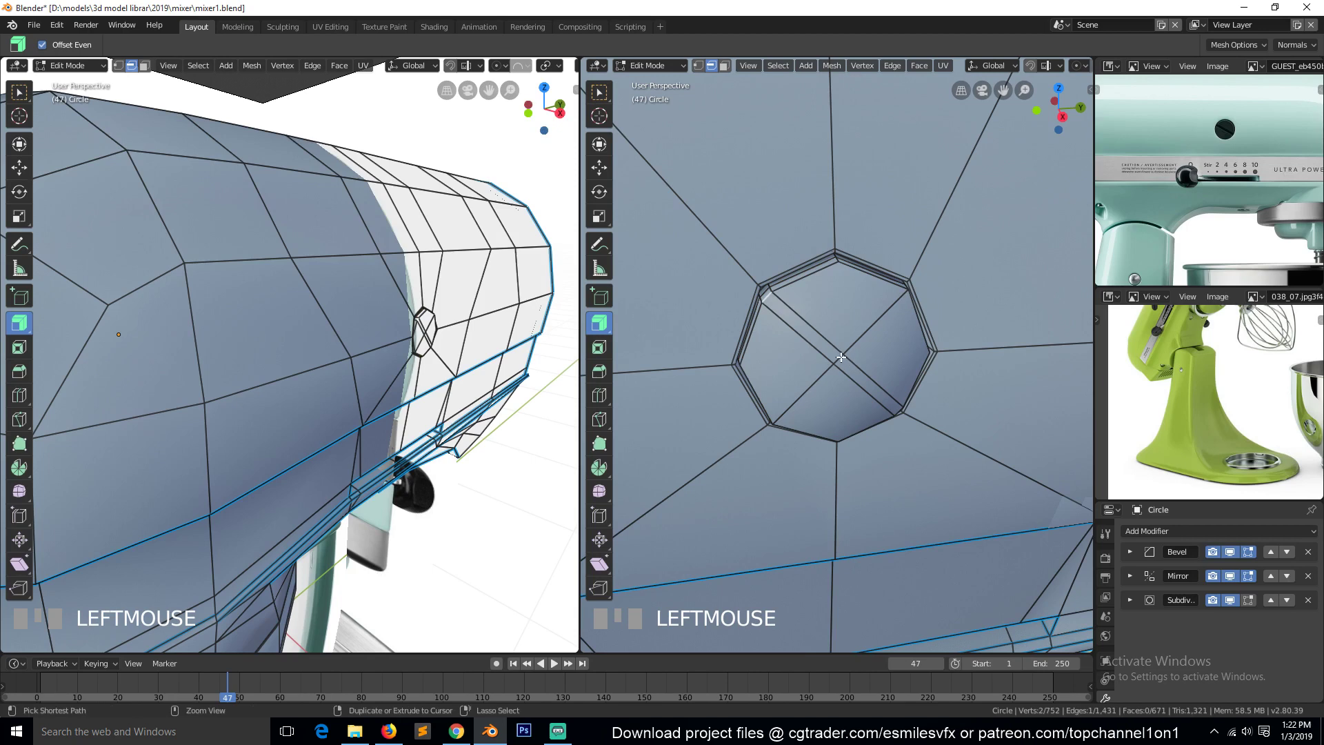
left_click(840, 358, "ctrl")
key("3")
left_click(769, 295)
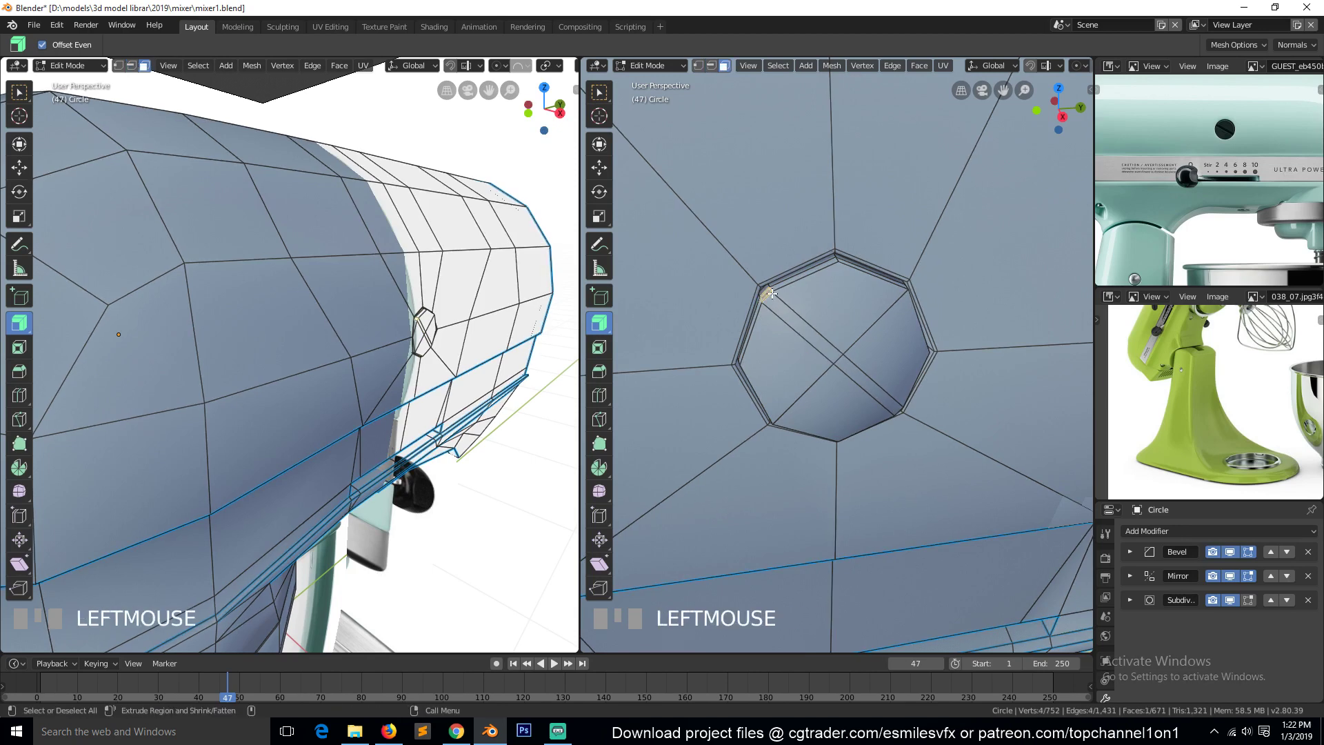
key("grave")
middle_click_drag(890, 386, 829, 371)
left_click(888, 420, "ctrl")
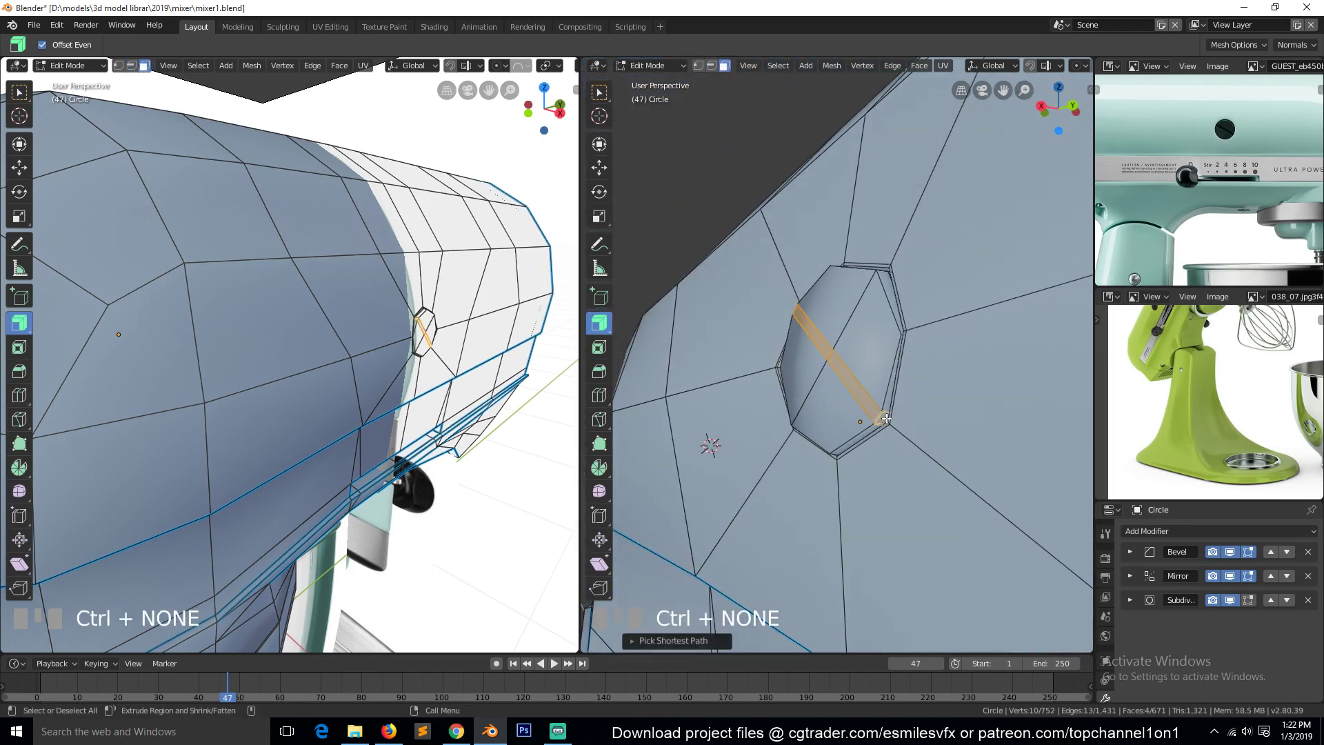
key("x")
left_click(839, 289)
Select the two short end edges of the open slot and fill a floor face between them
key("grave")
middle_click_drag(840, 292, 919, 346)
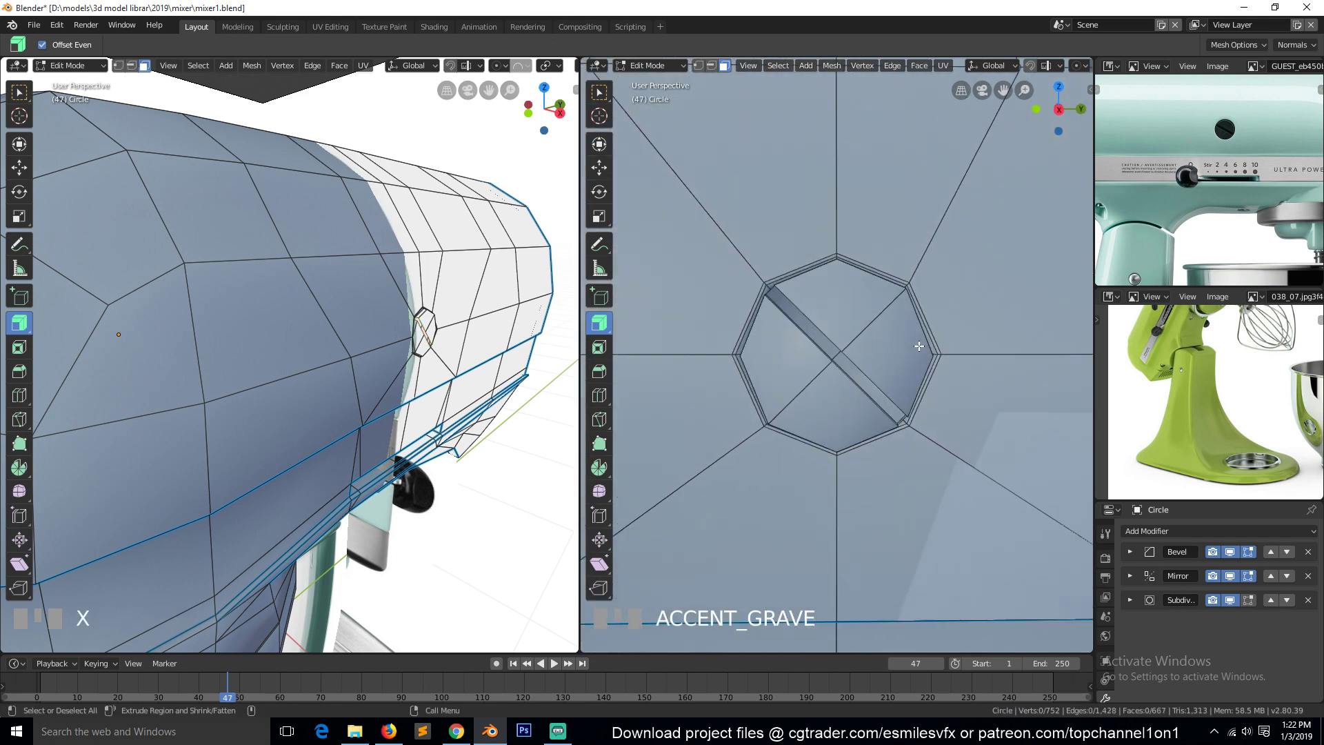
key("2")
key("grave")
mouse_move(819, 326)
middle_mouse_down()
mouse_move(814, 338)
mouse_move(754, 284)
mouse_move(827, 345)
middle_mouse_up()
left_click(768, 294)
left_click(902, 409, "shift")
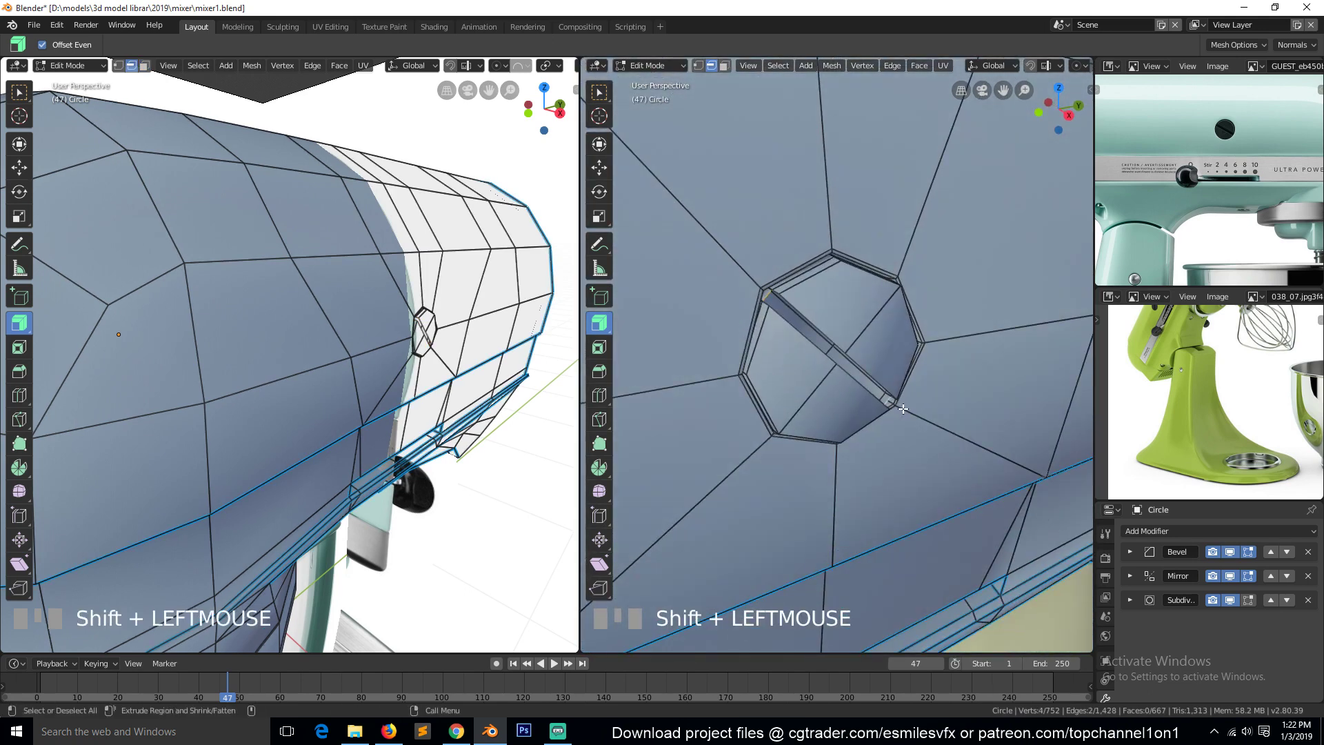
key("f")
Add a centred loop cut across the middle of the slot's floor
key("grave")
key("ctrl+r")
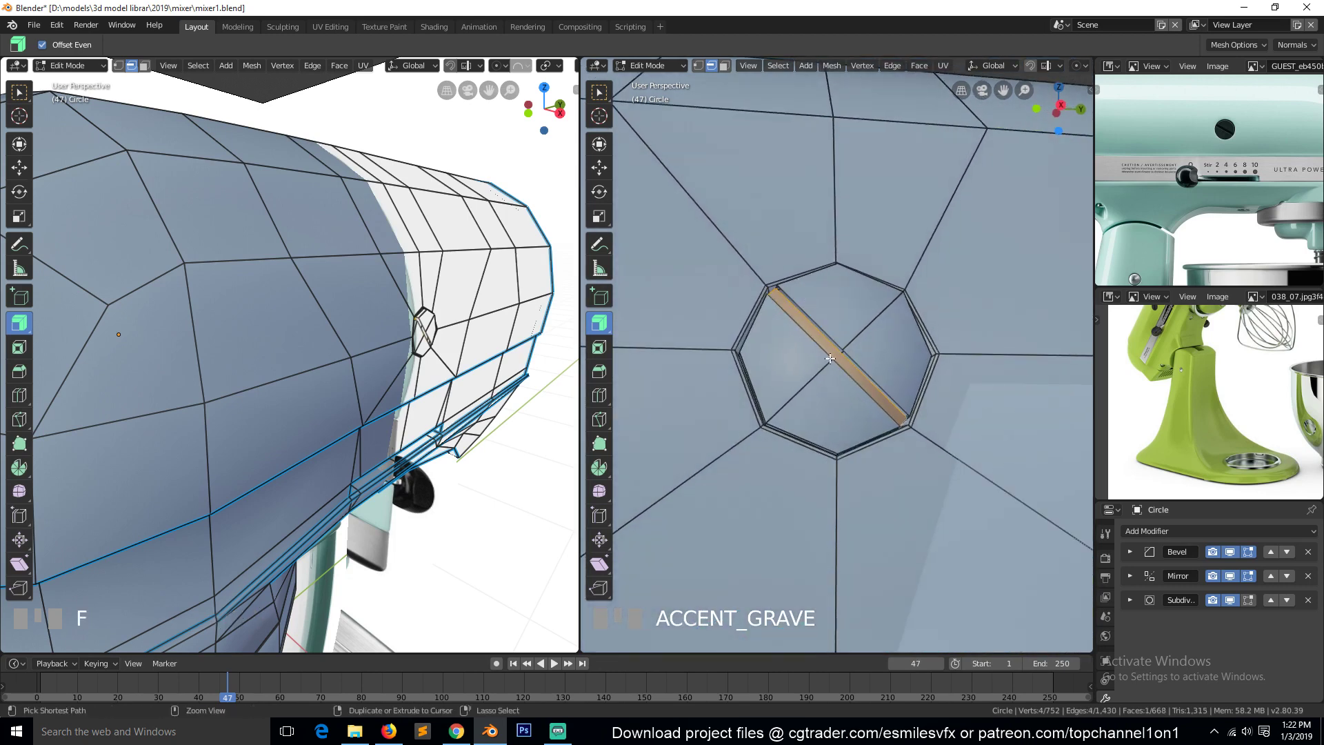
left_click(837, 350)
right_click(836, 349)
Fill both halves of the slot's upper side wall with faces between the cap's edges and the floor
key("grave")
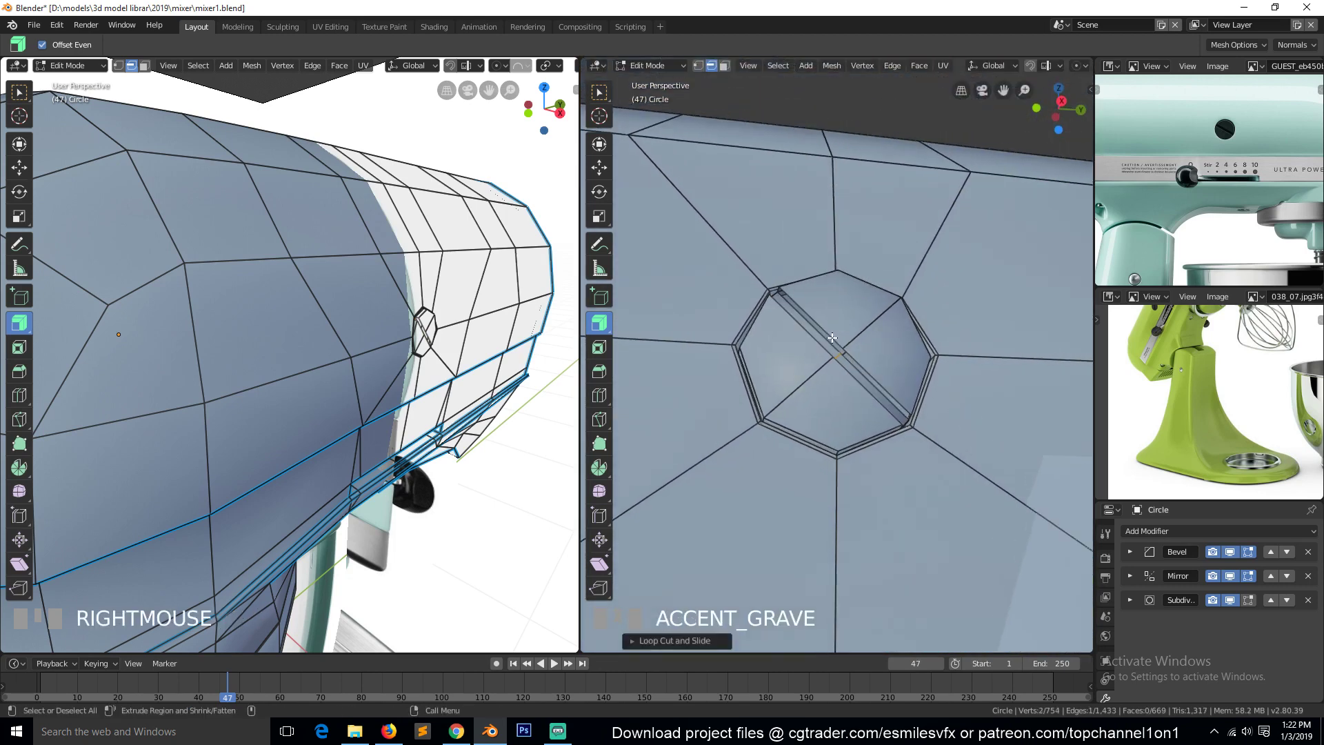
left_click(830, 343)
left_click(824, 344, "shift")
key("f")
left_click(870, 375)
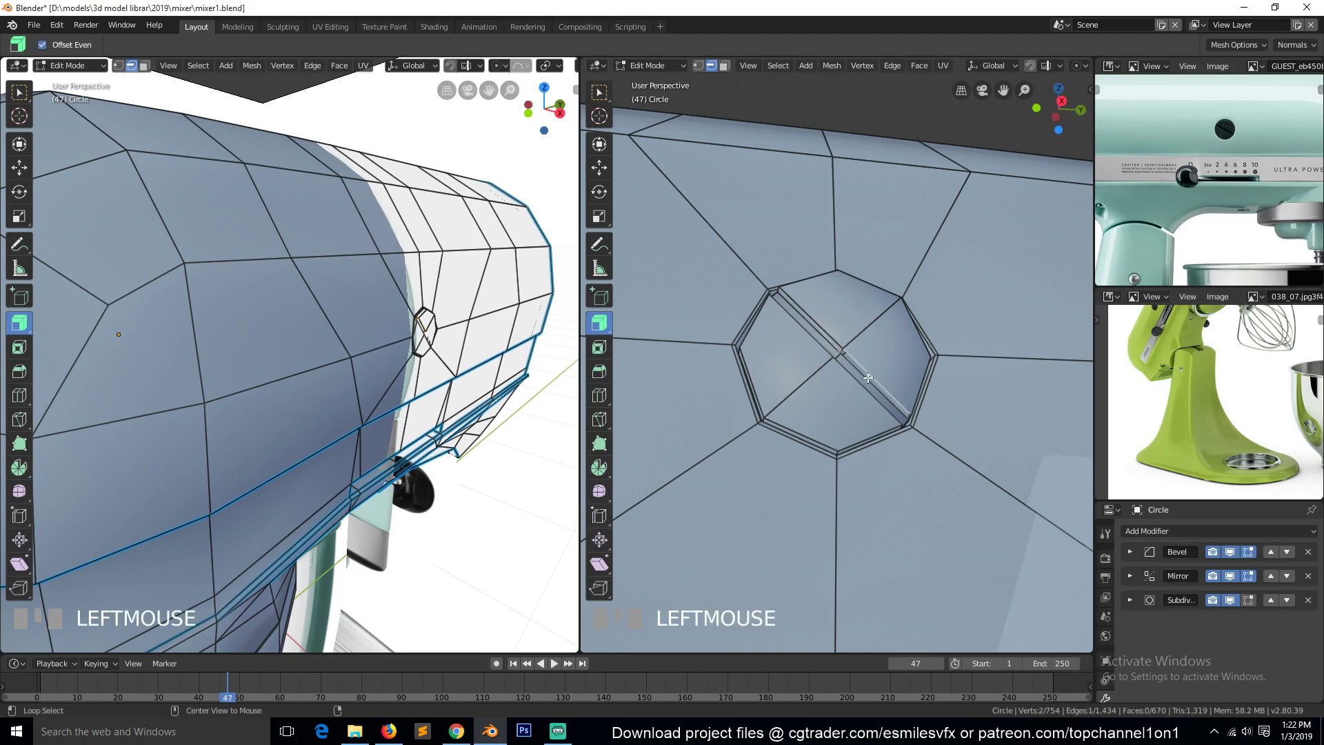
left_click(868, 378, "alt")
key("f")
Fill both halves of the slot's opposite side wall and select the edge loop along the slot
key("grave")
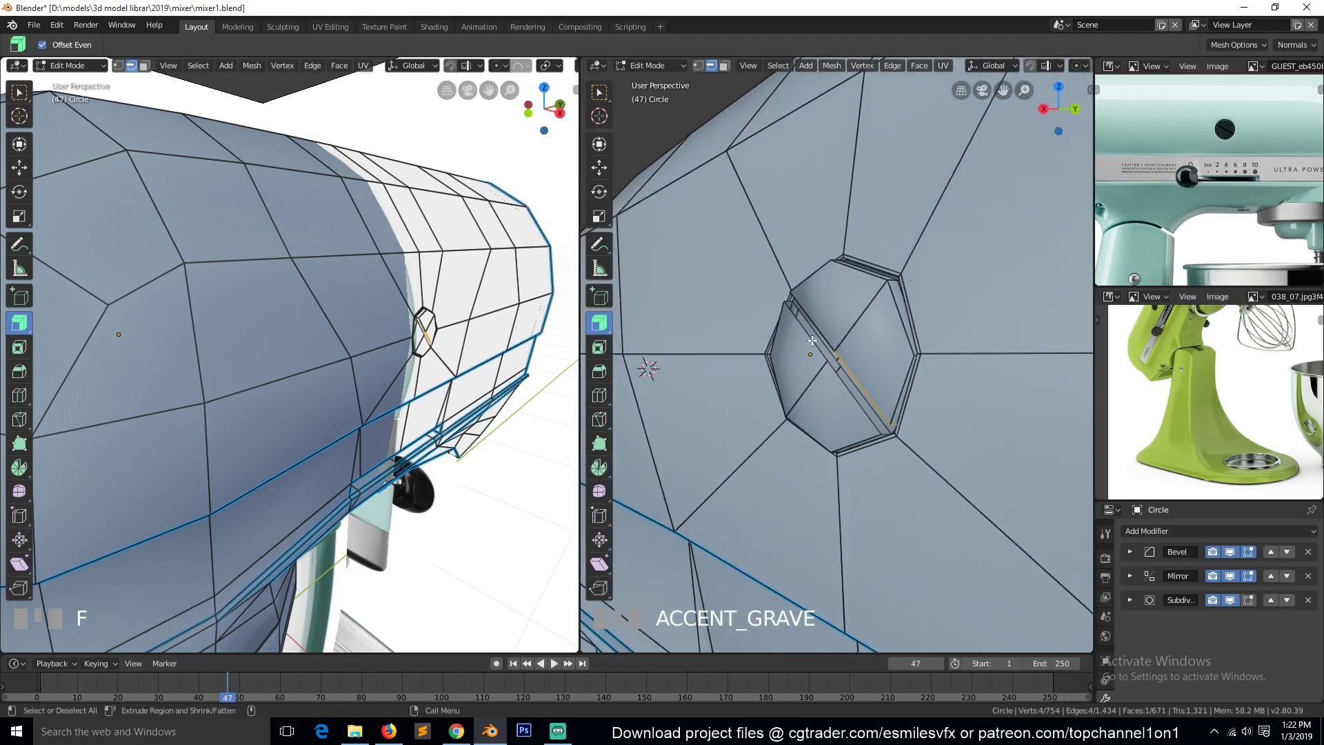
left_click(808, 340)
left_click(821, 354, "shift")
key("f")
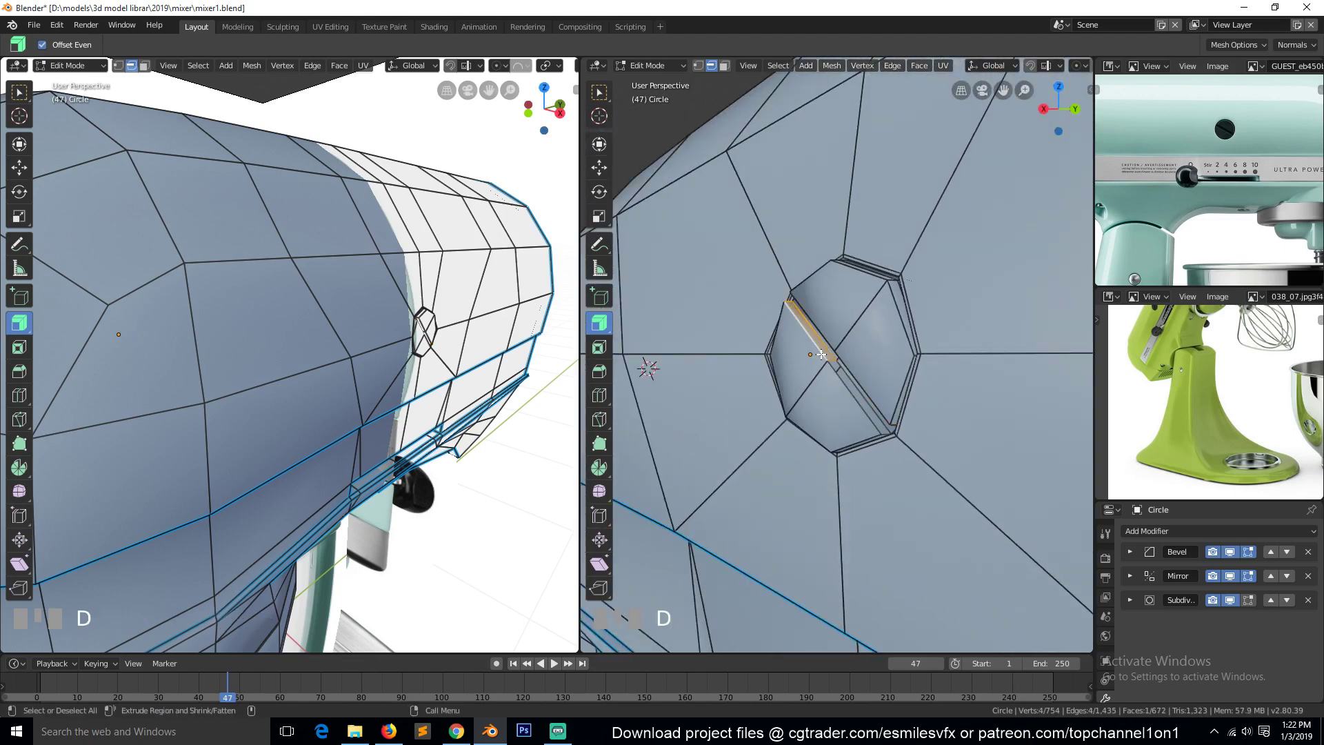
left_click(854, 388)
left_click(842, 397, "shift")
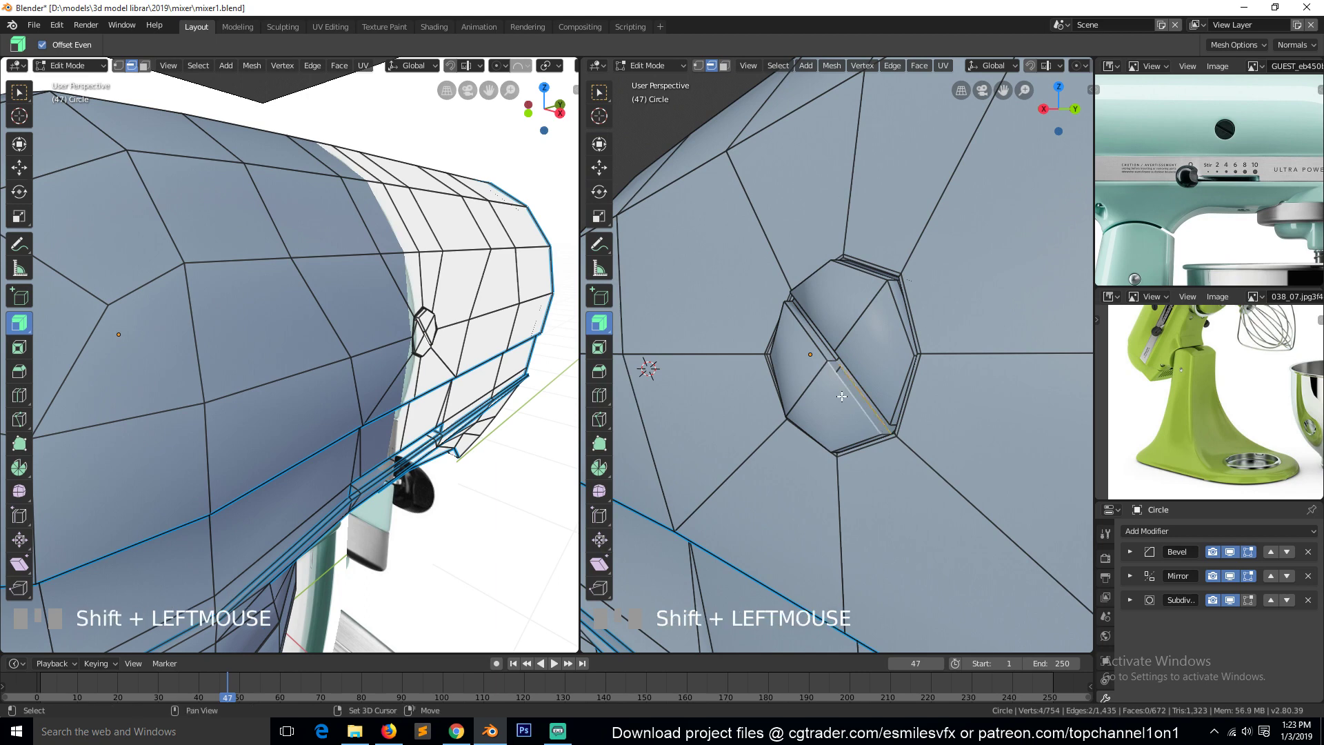
key("f")
left_click(837, 382, "alt")
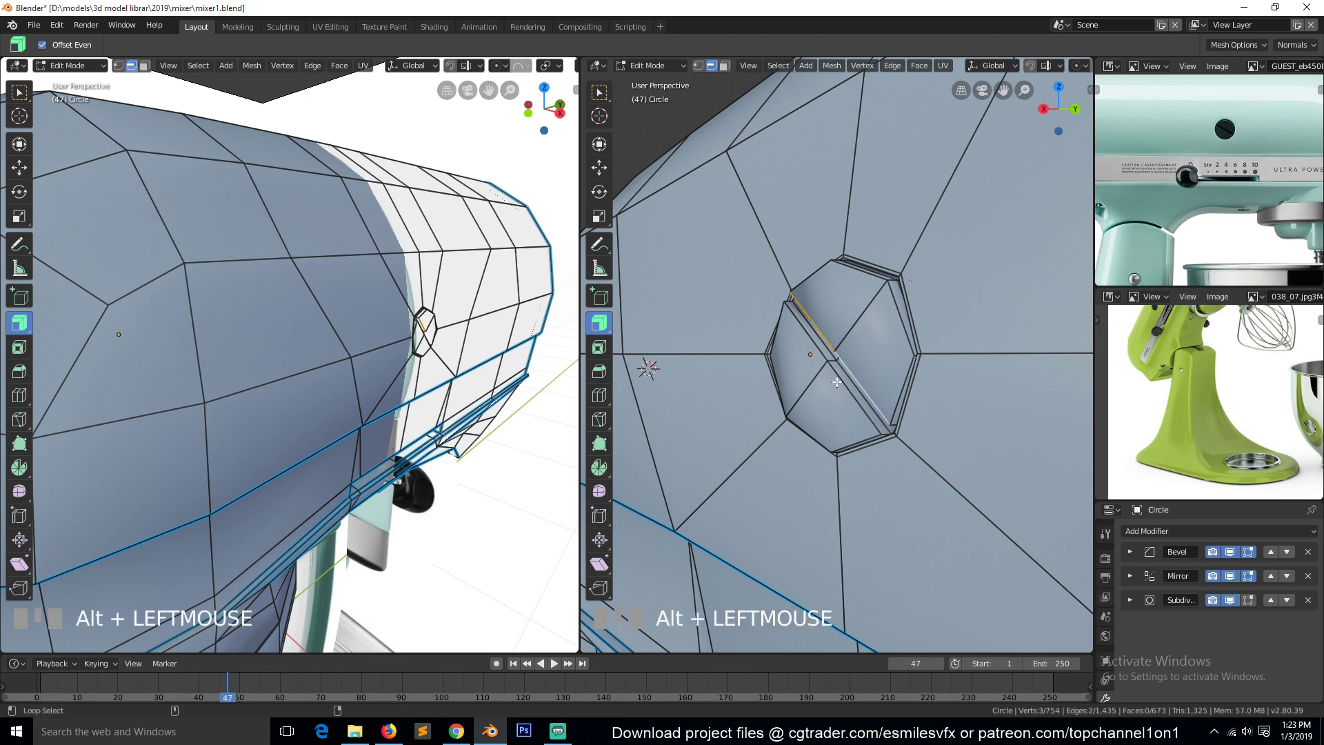
left_click(843, 360, "alt+shift")
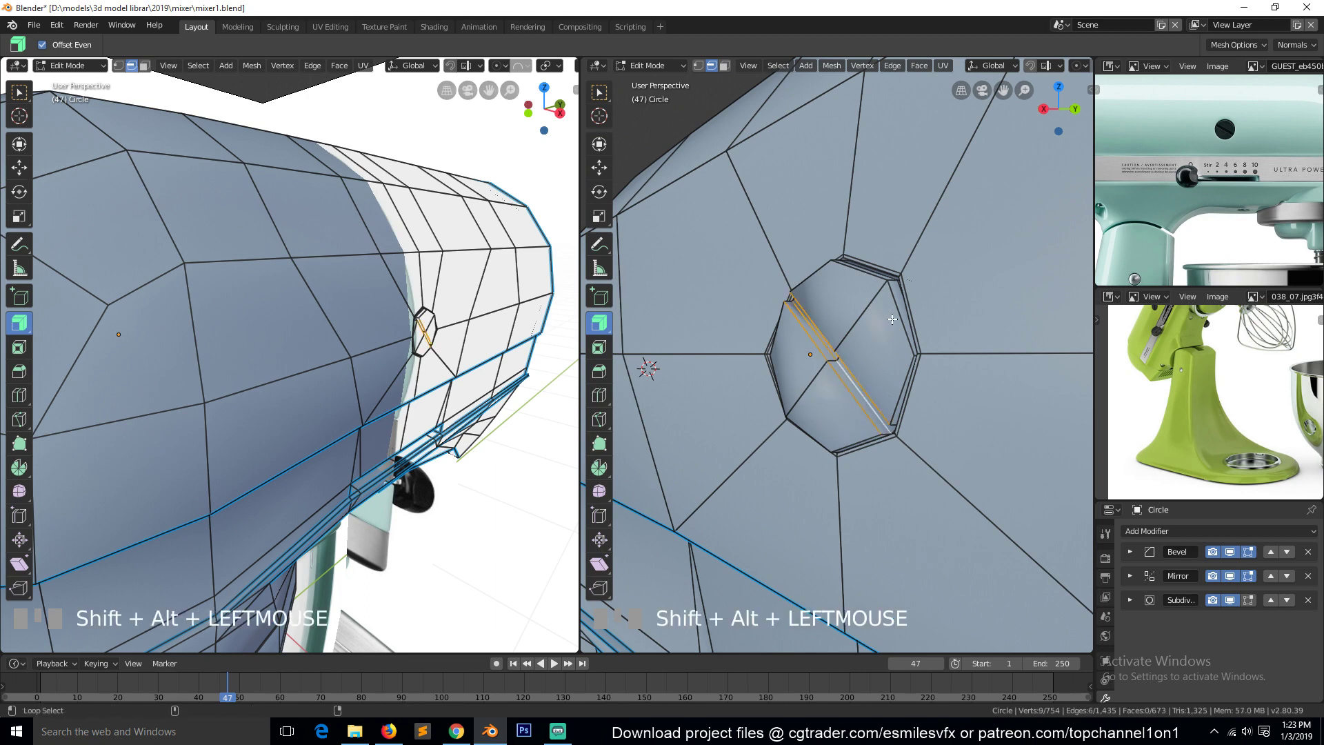
middle_click_drag(836, 299, 1090, 318)
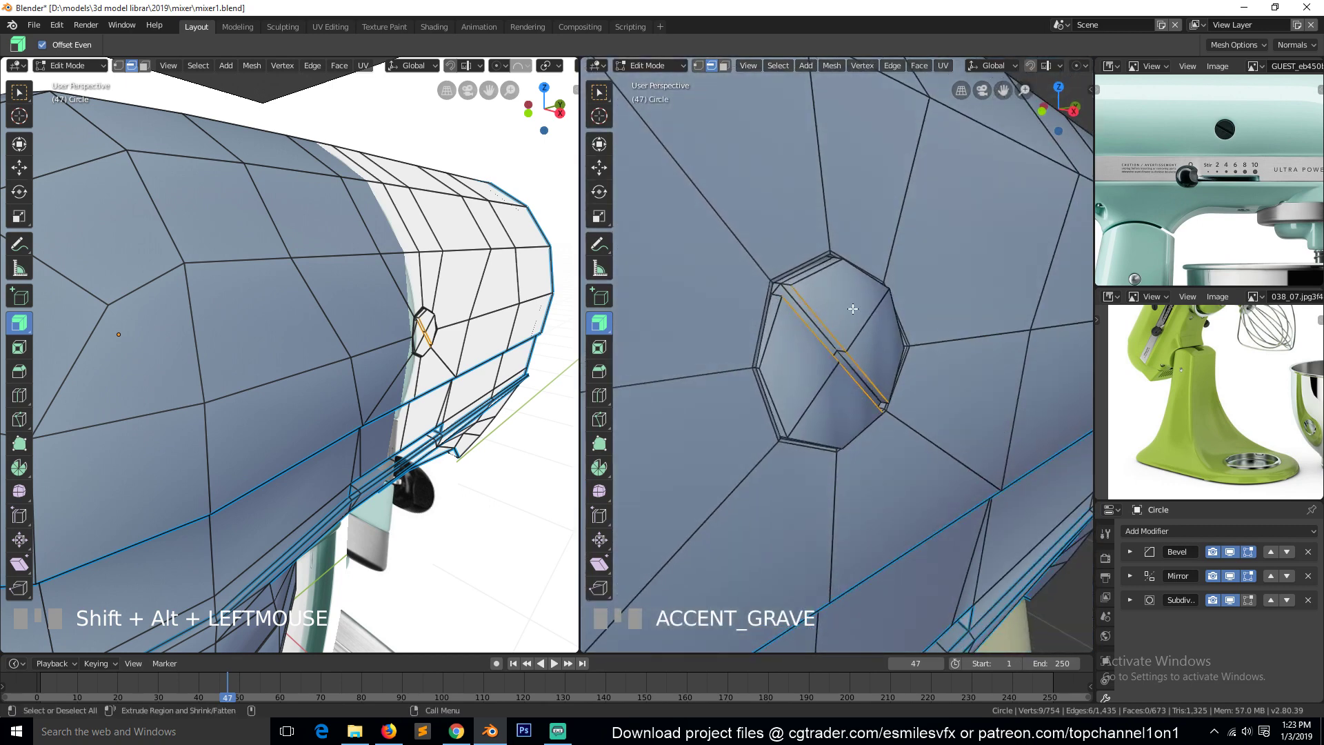
left_click(780, 294, "alt+shift")
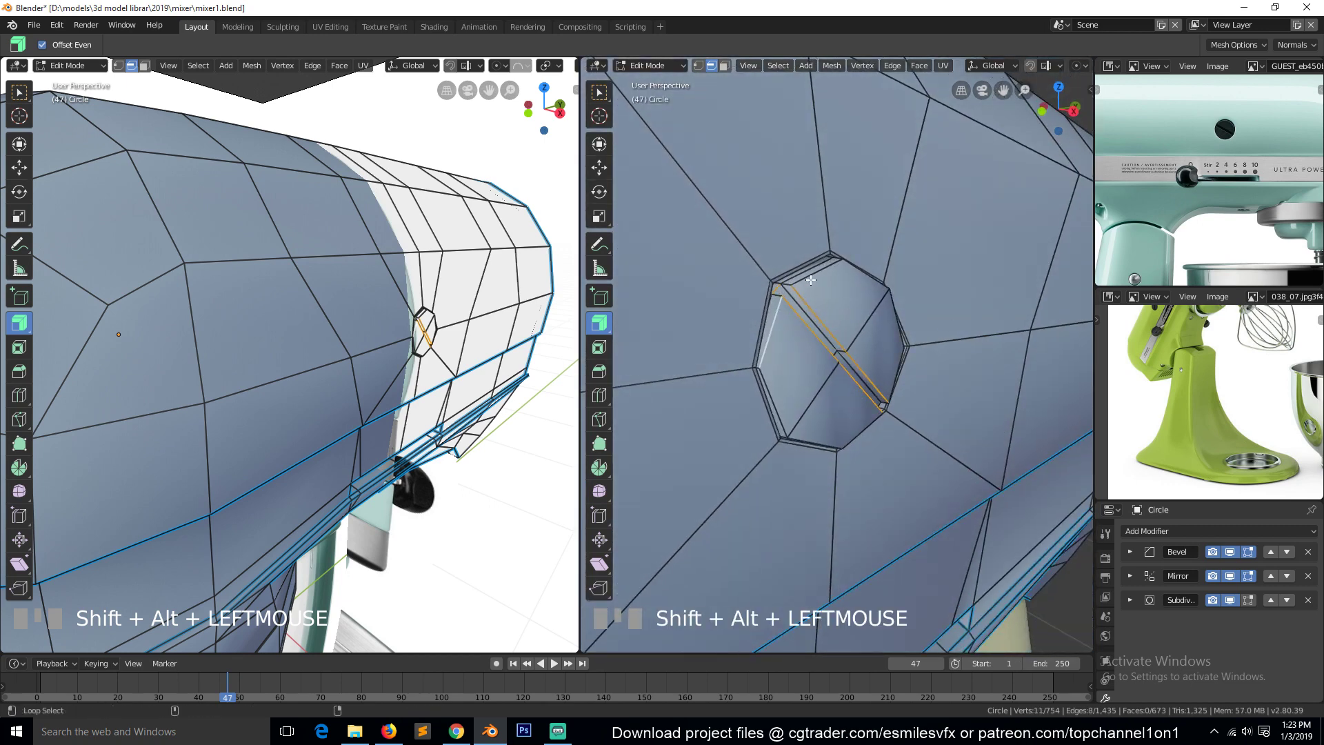
key("z")
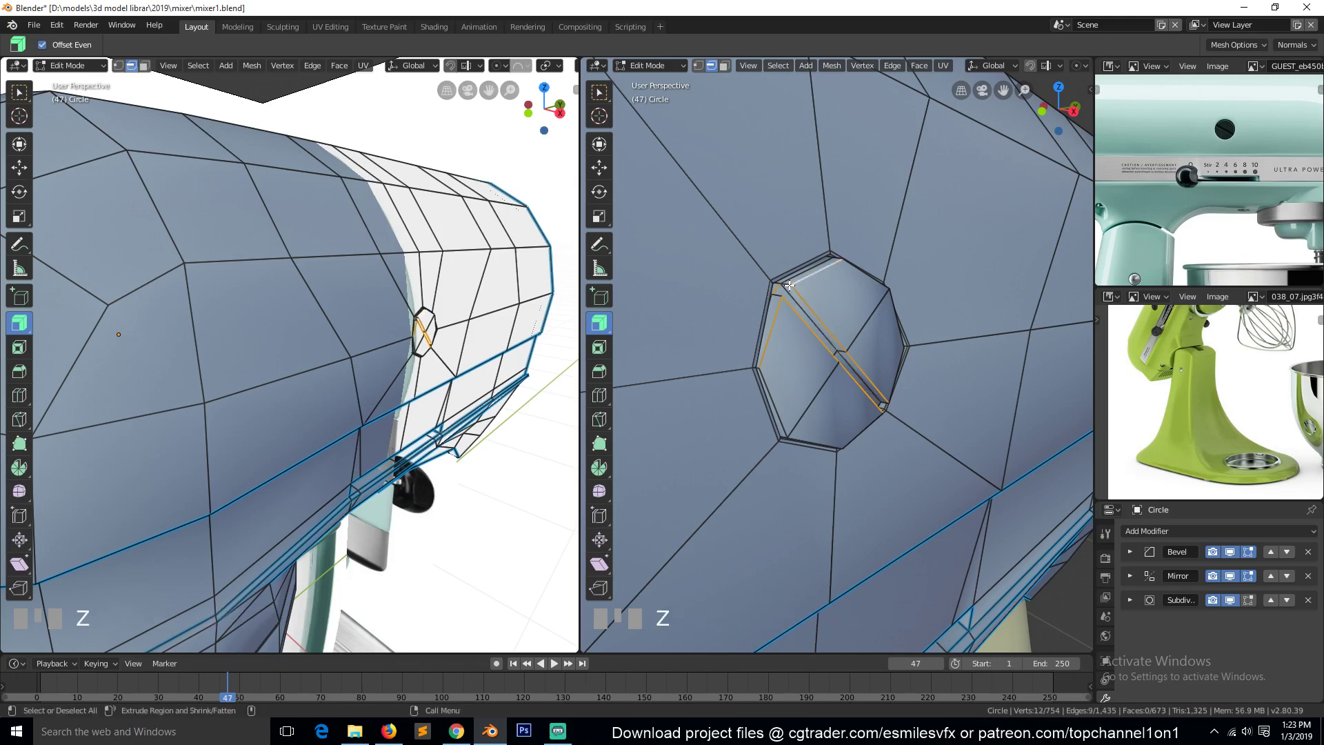
left_click(779, 295, "alt+shift")
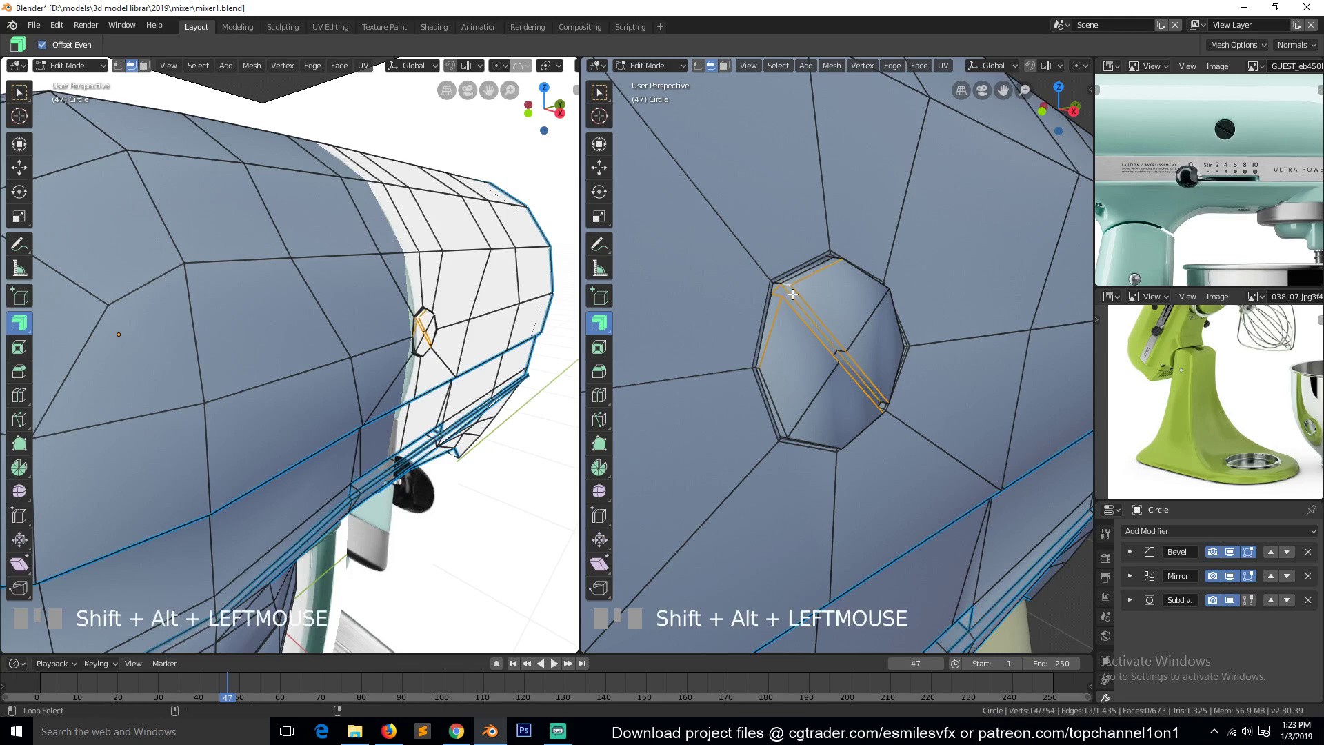
key("grave")
middle_click_drag(793, 295, 741, 262)
left_click(756, 386, "alt+shift")
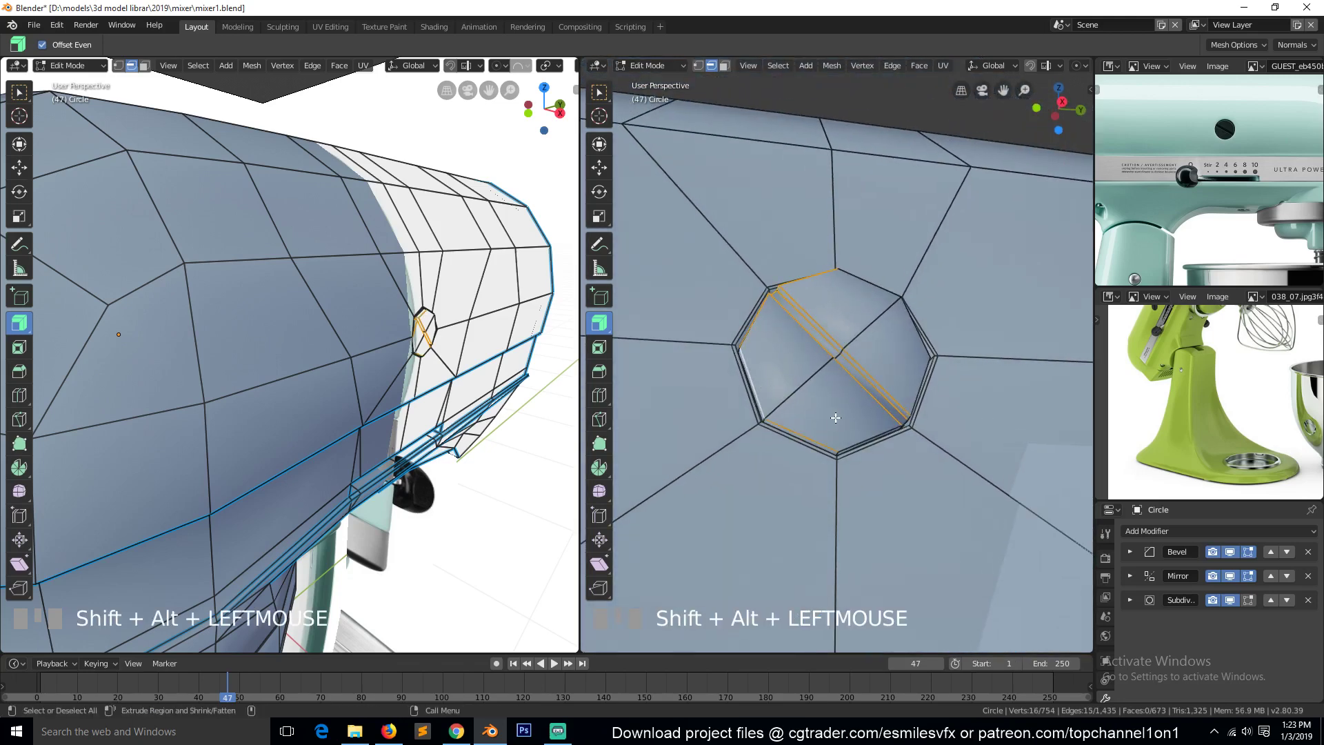
Switch to object mode, inspect the slotted screw on the mixer head's side and save the file
key("Tab")
scroll(914, 438, "down", 1)
key("grave")
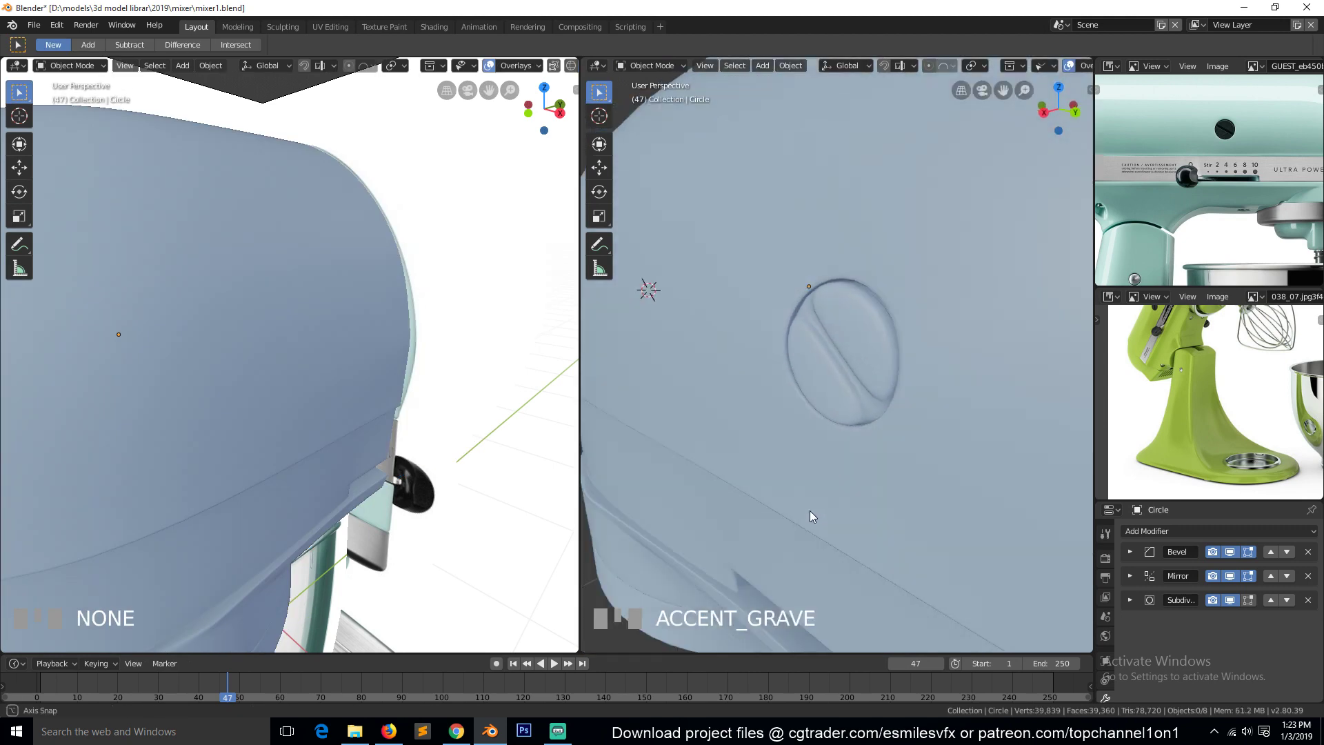
key("ctrl+s")
scroll(881, 455, "down", 1)
scroll(862, 387, "up", 1)
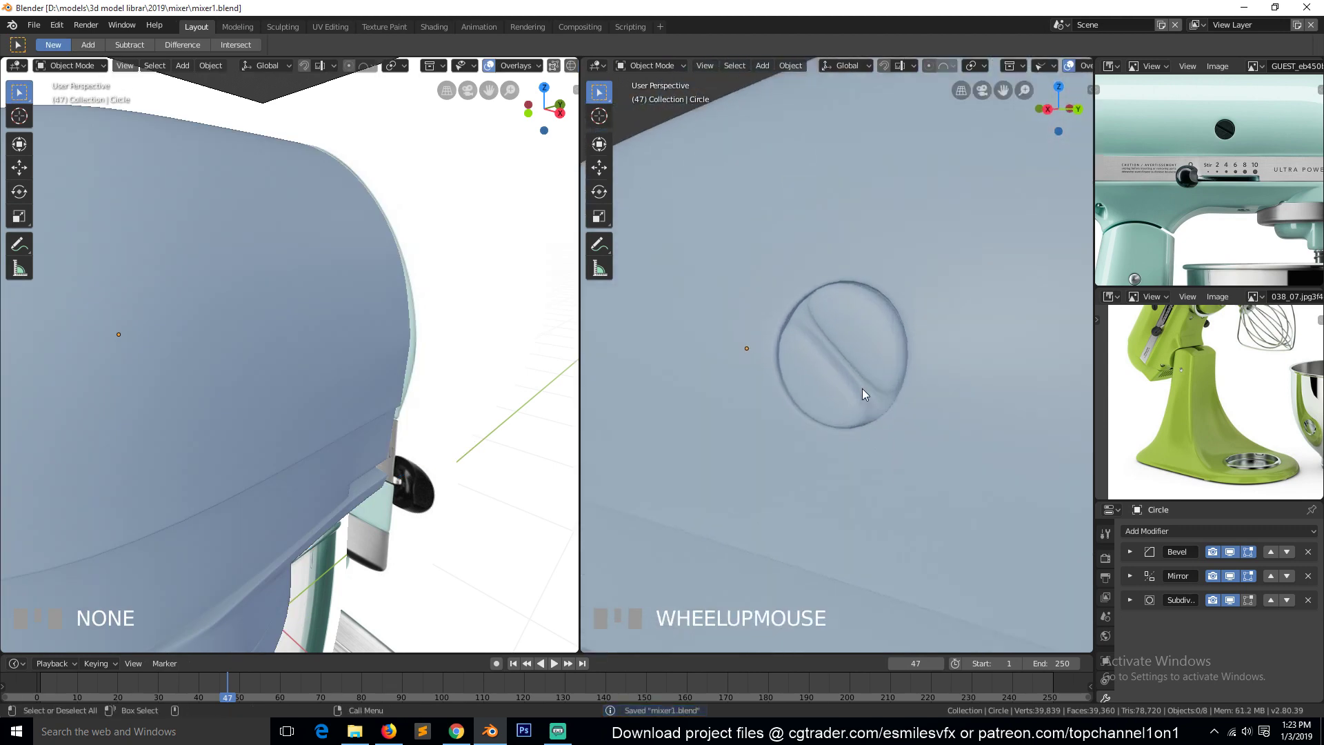
Select the slot's faces across the screw, exclude the middle cross edges, and assign a bevel weight to the remaining slot edges
key("Tab")
scroll(862, 389, "up", 1)
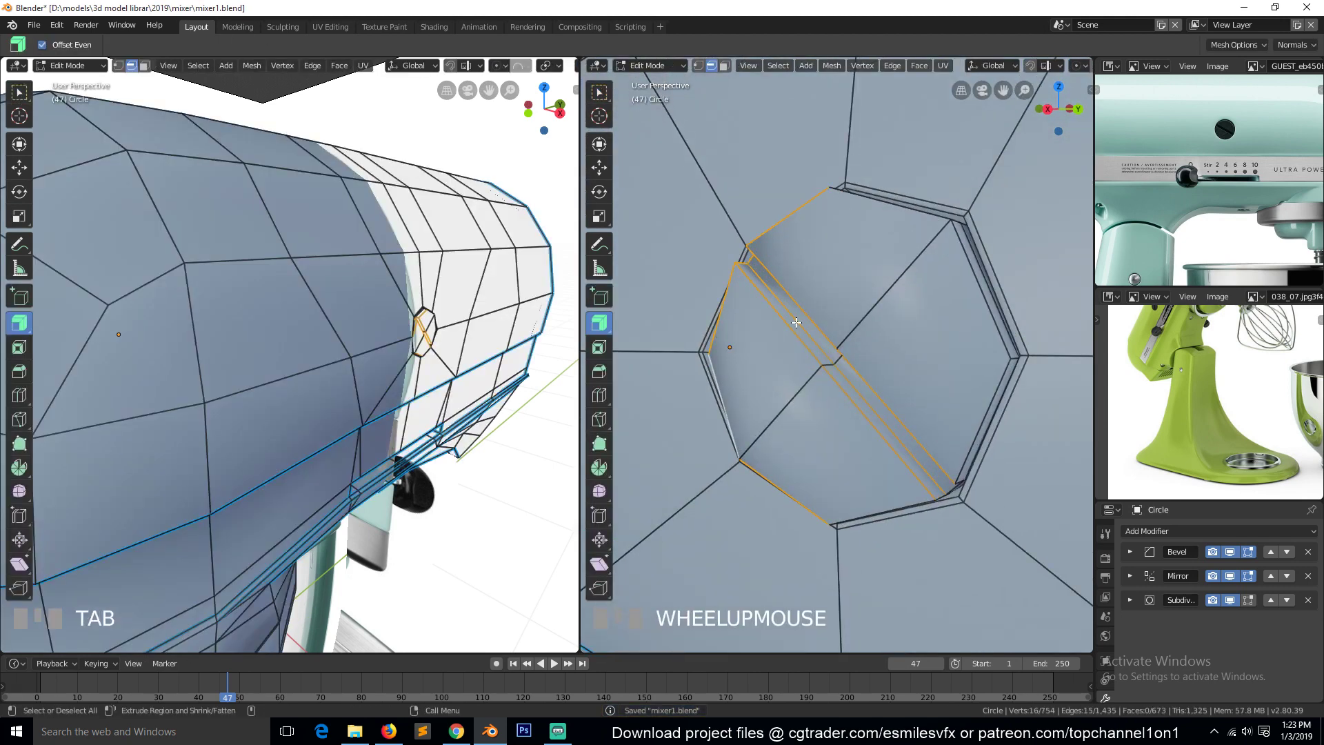
key("grave")
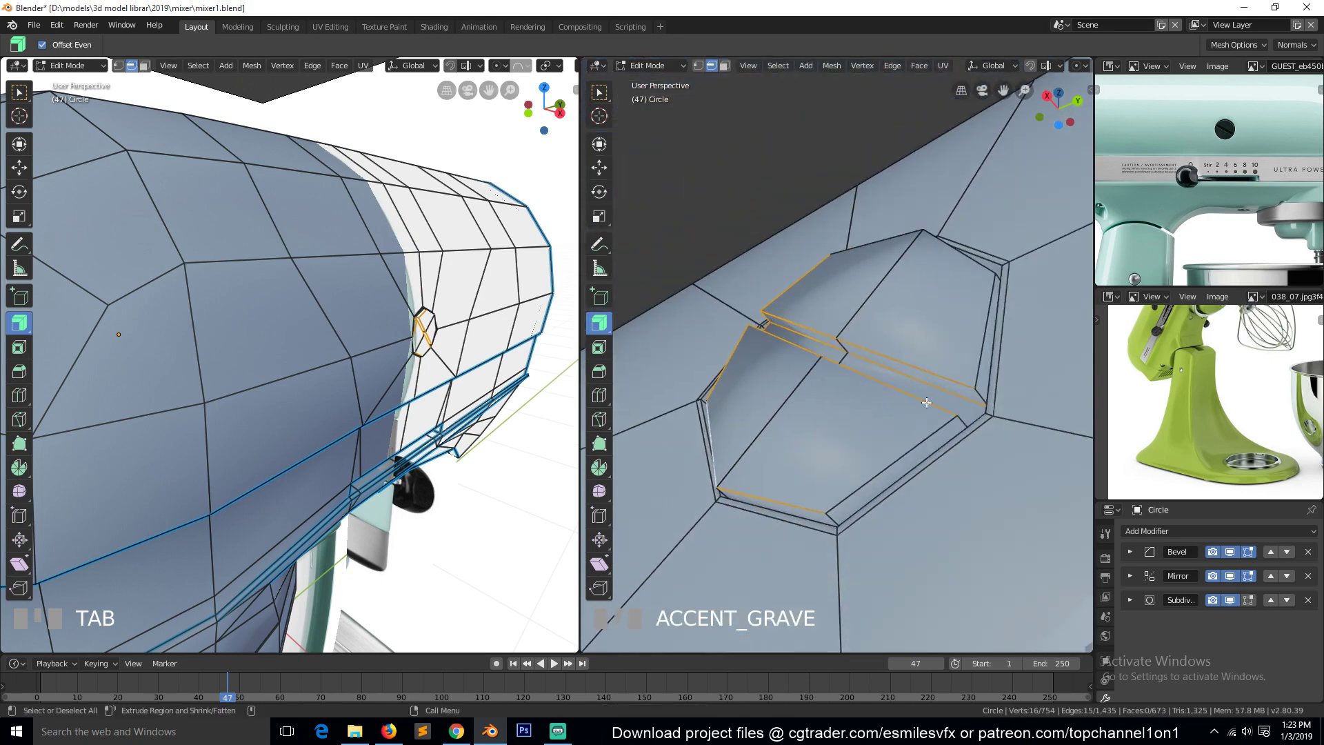
key("alt+a")
key("3")
left_click(816, 341)
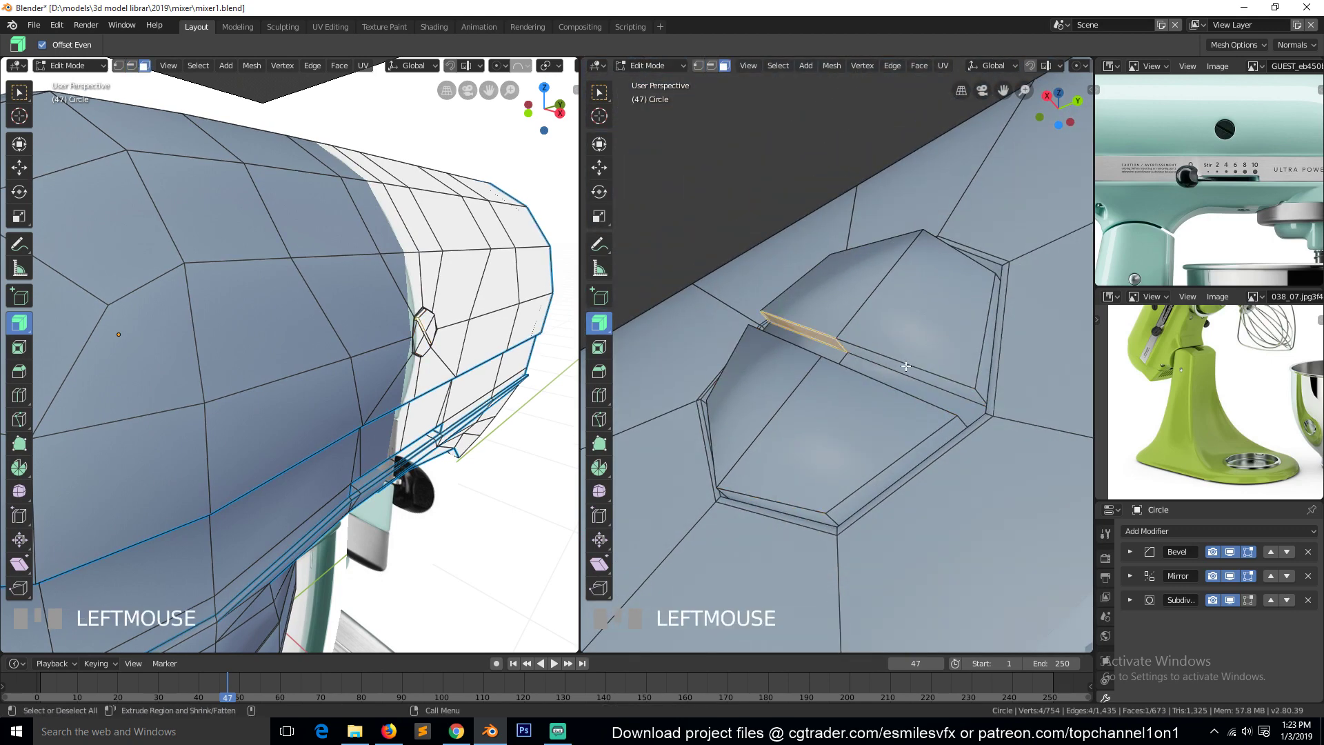
left_click(905, 366, "shift")
key("grave")
left_click(847, 411, "shift")
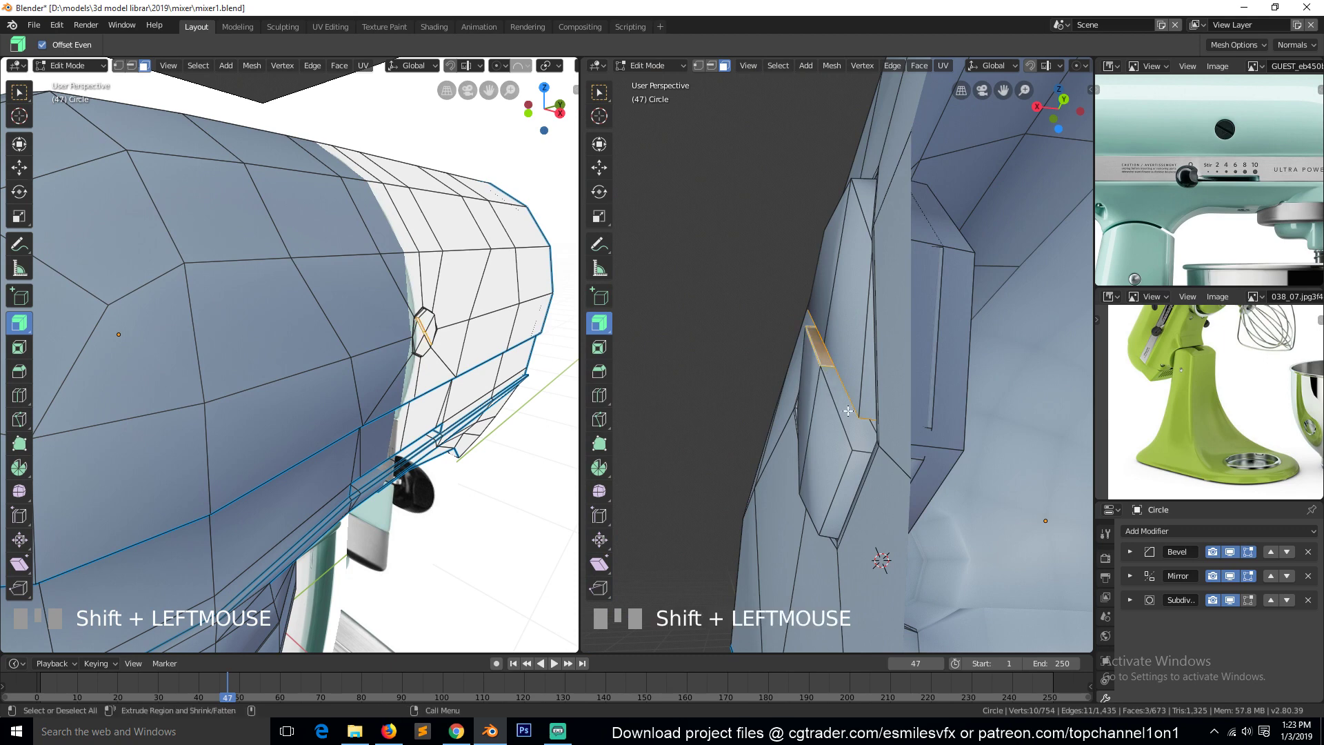
key("grave")
left_click(835, 379, "shift")
key("2")
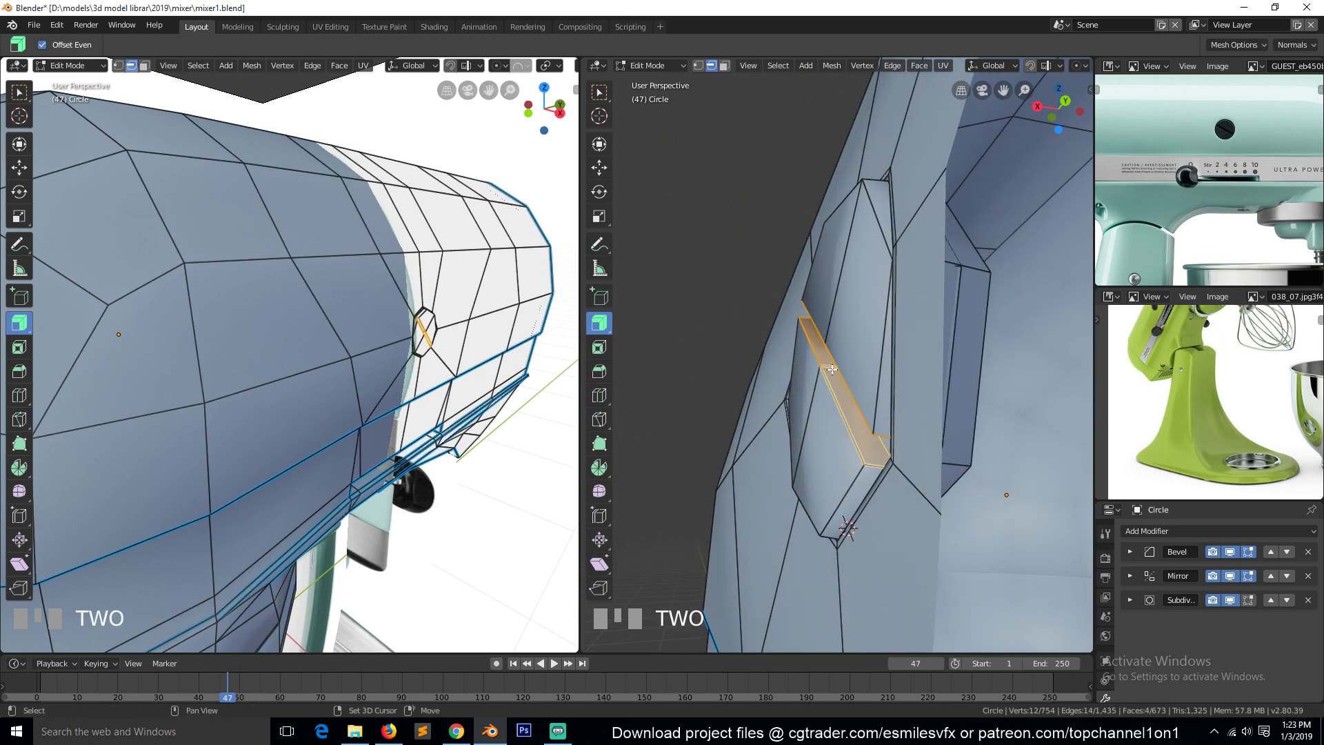
left_click(832, 370, "shift")
key("grave")
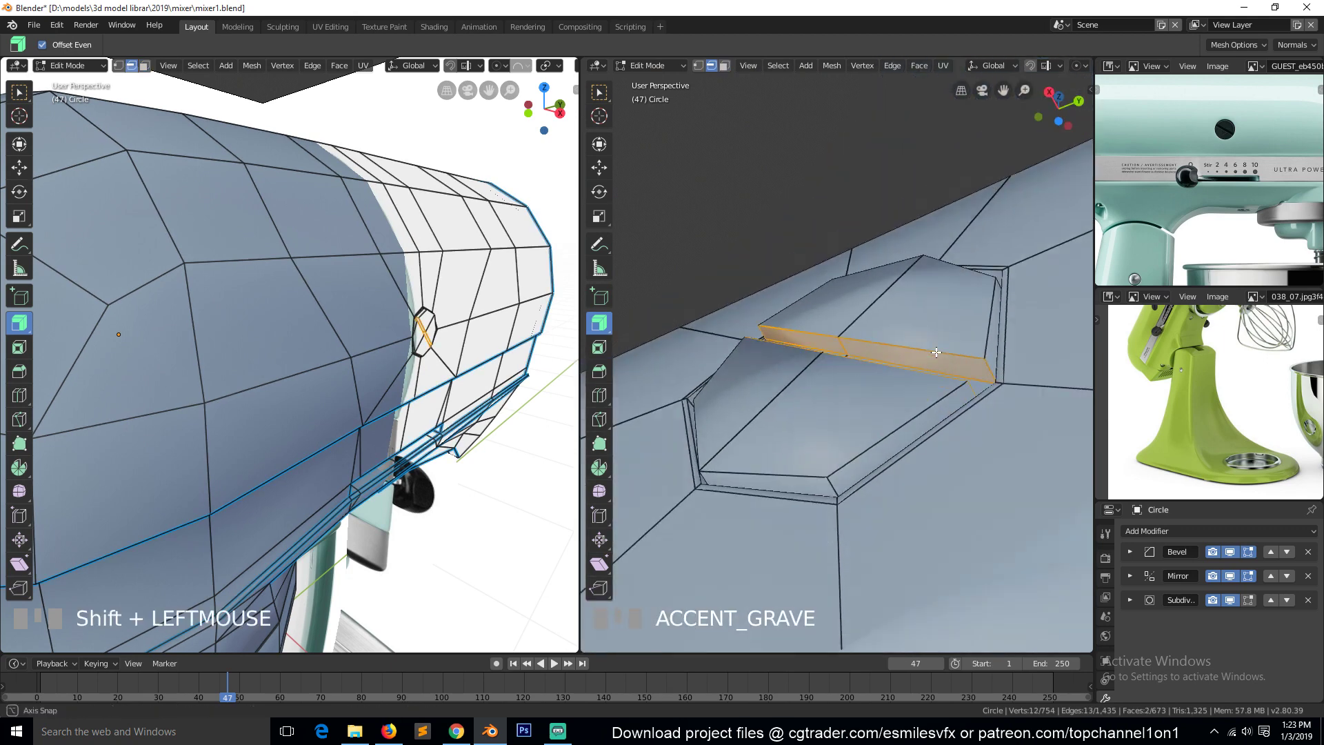
left_click(843, 347, "shift")
key("ctrl+e")
left_click(921, 356)
left_click(929, 436)
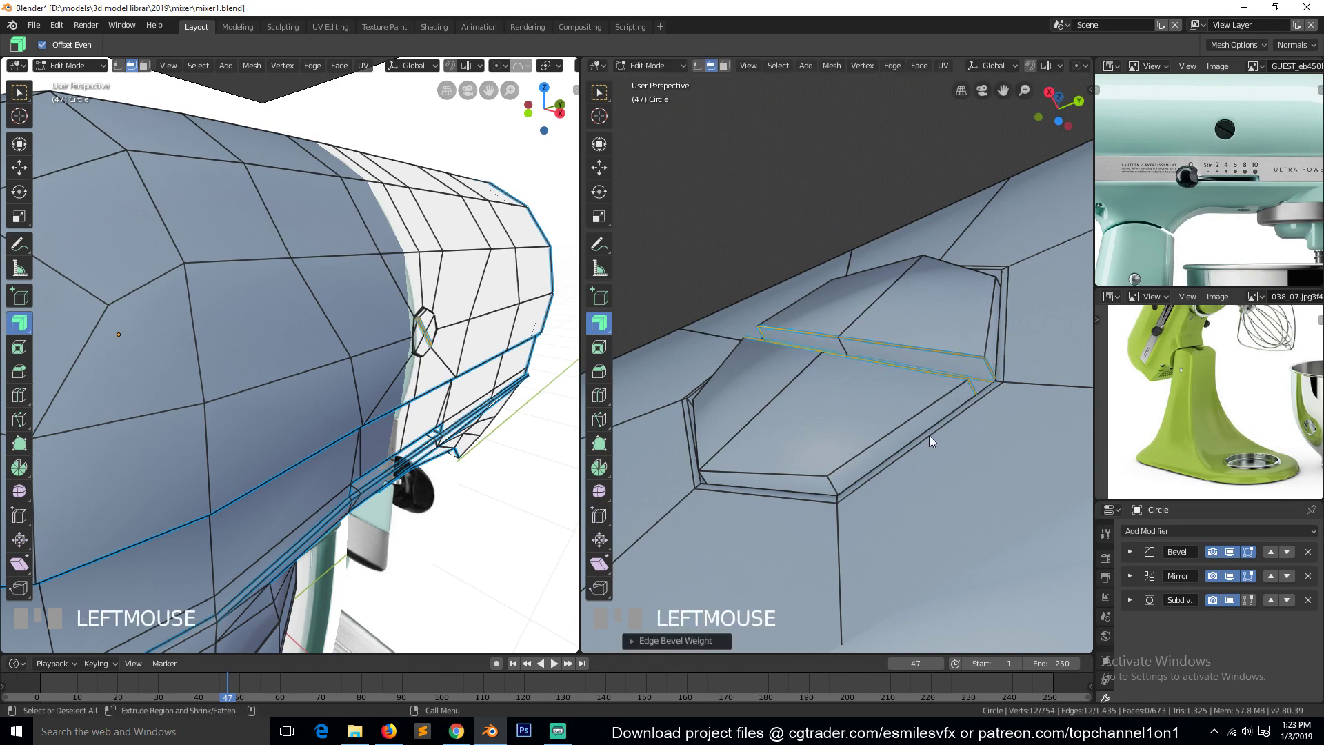
Return to object mode, check the beveled slot on the mixer head and save the file
key("Tab")
key("grave")
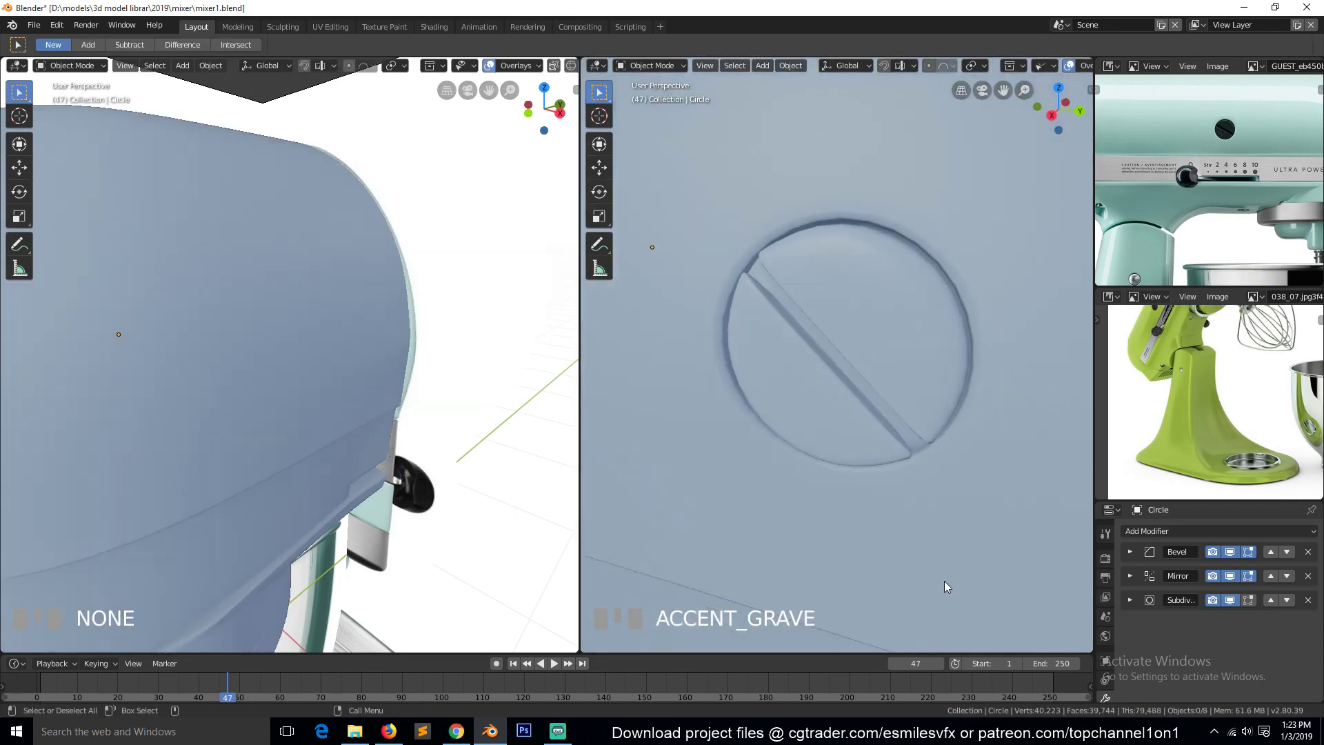
scroll(932, 527, "down", 10)
key("ctrl+s")
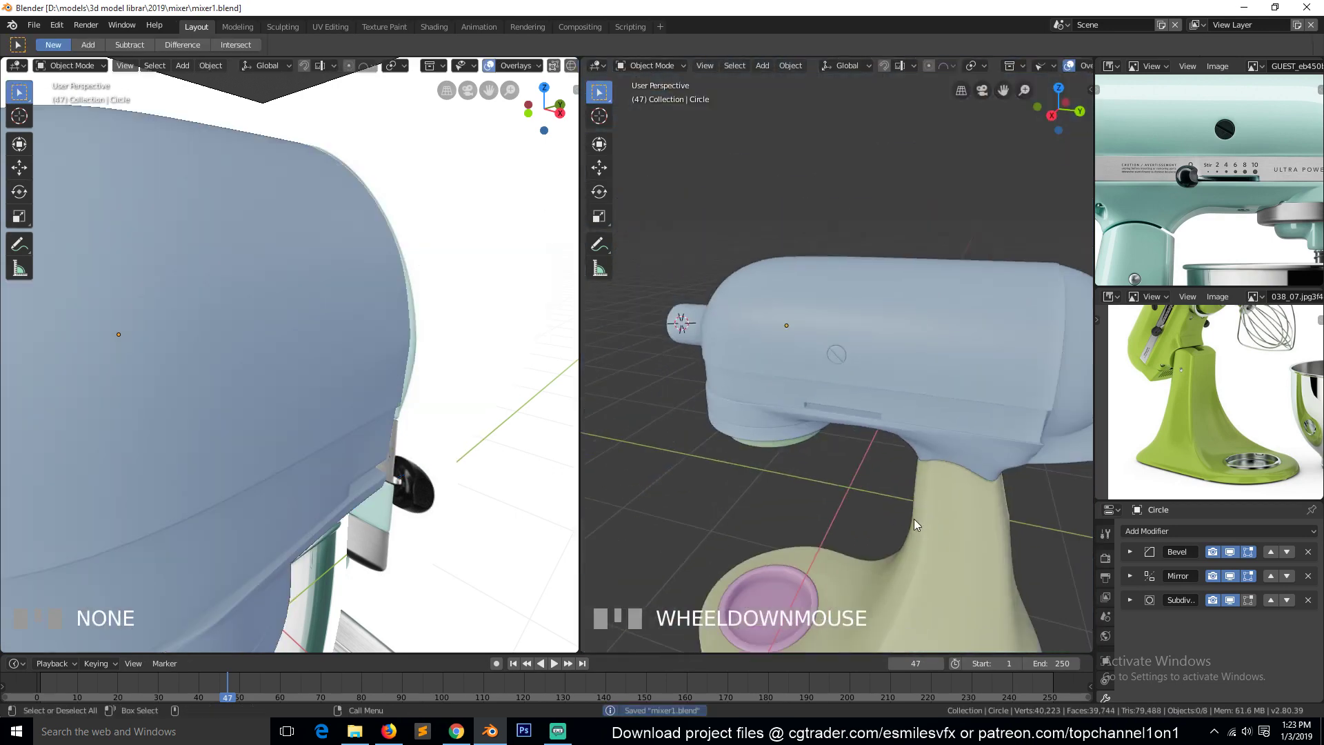
key("KP_1")
key("KP_2")
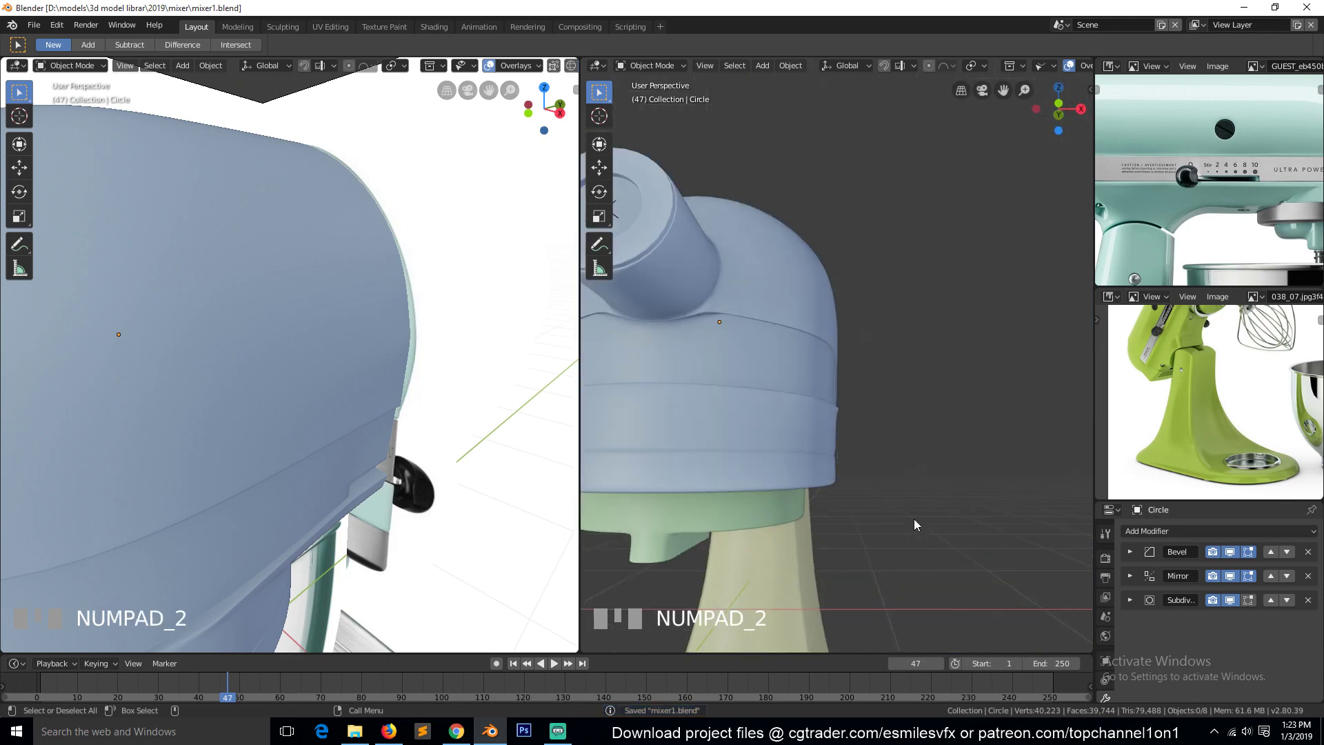
key("grave")
scroll(826, 415, "up", 5)
Set an edge bevel weight of 1 on the outer rim edges of both screw halves
key("Tab")
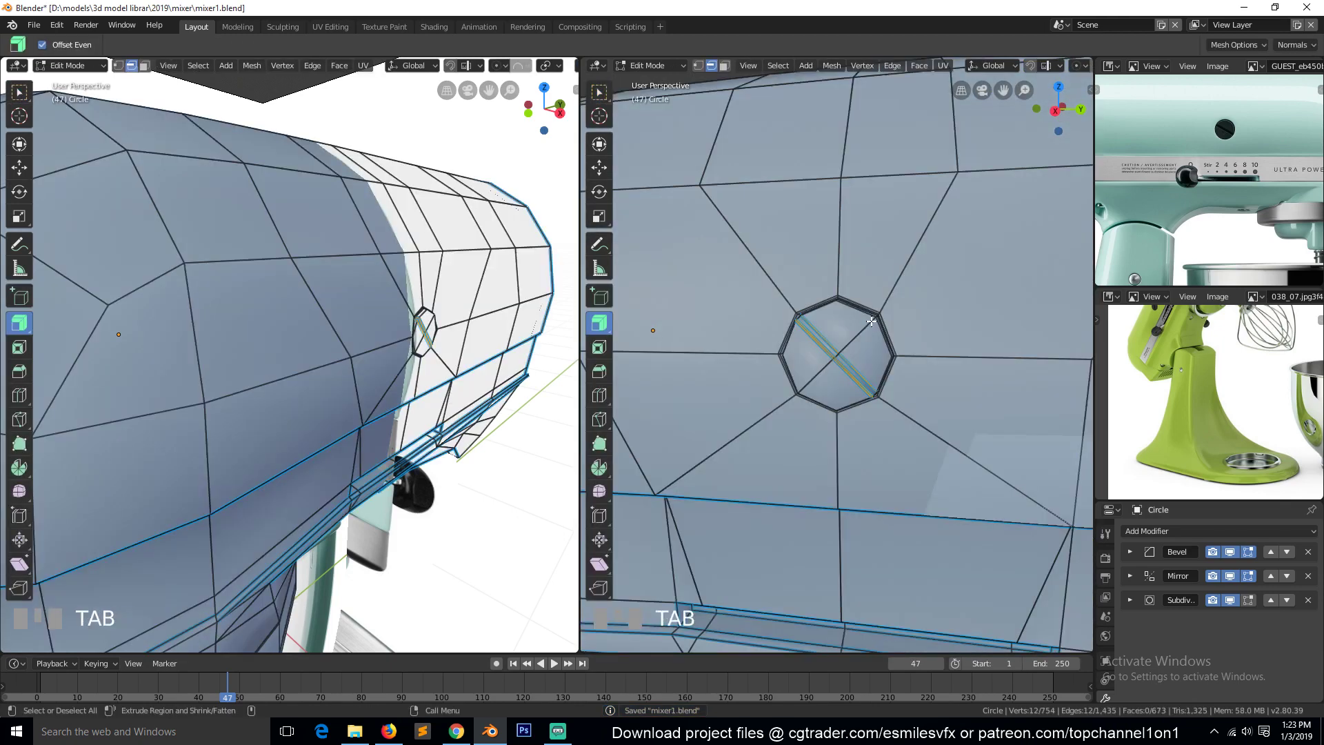
key("grave")
middle_click_drag(889, 319, 783, 190)
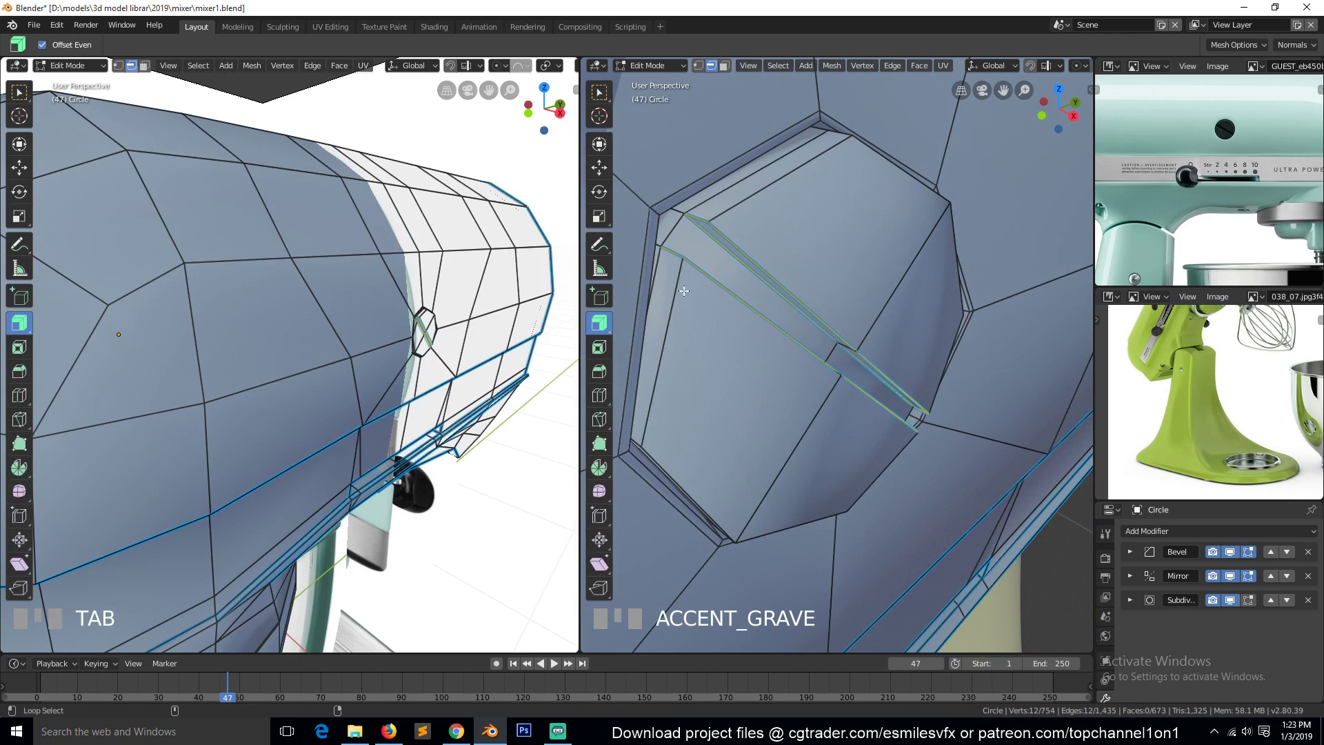
left_click(752, 194)
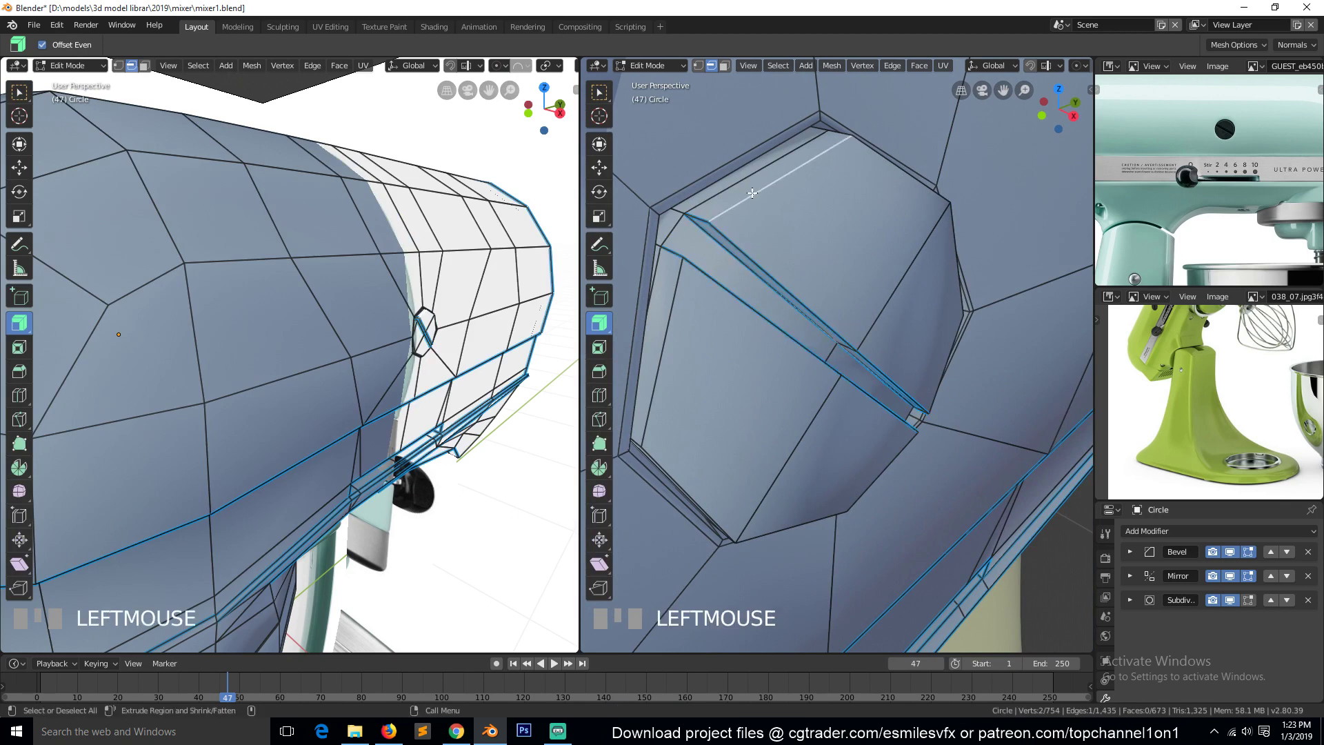
left_click(674, 314, "alt+shift")
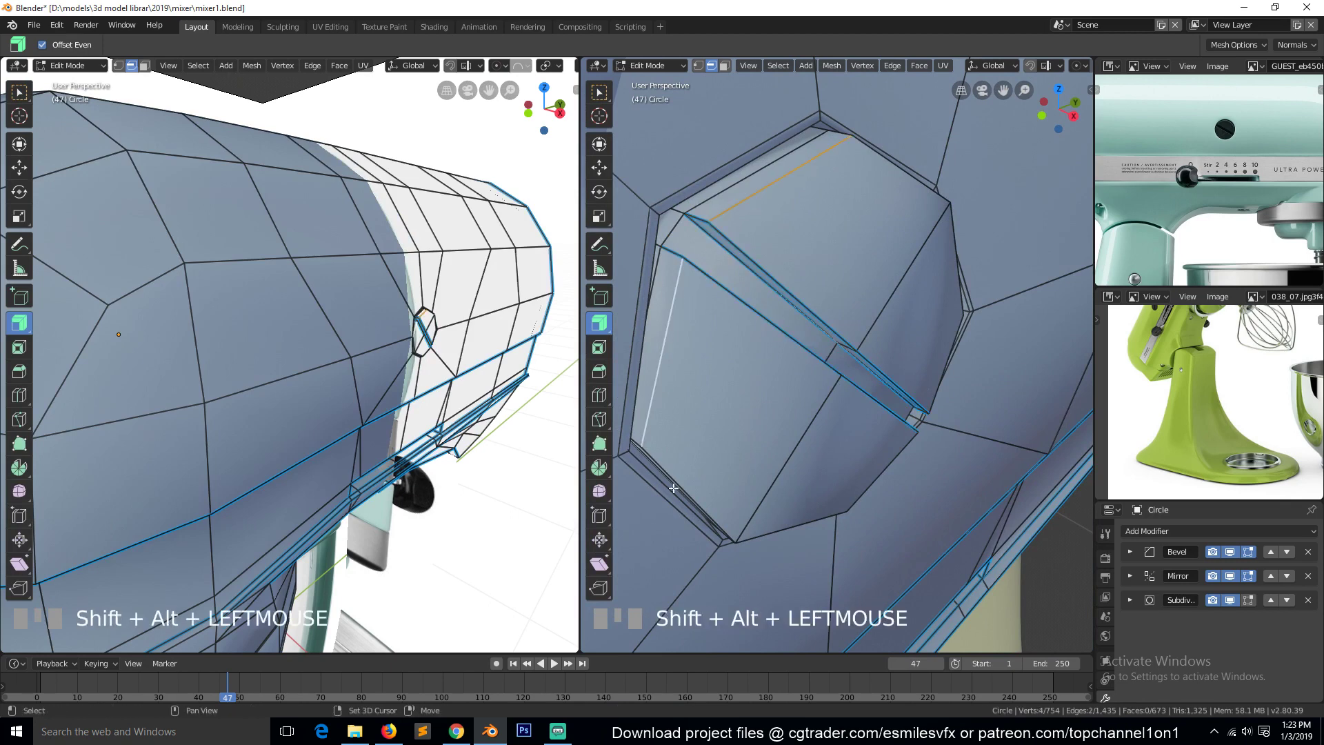
middle_click_drag(673, 482, 662, 361)
left_click(667, 451, "alt+shift")
middle_click_drag(866, 523, 760, 473)
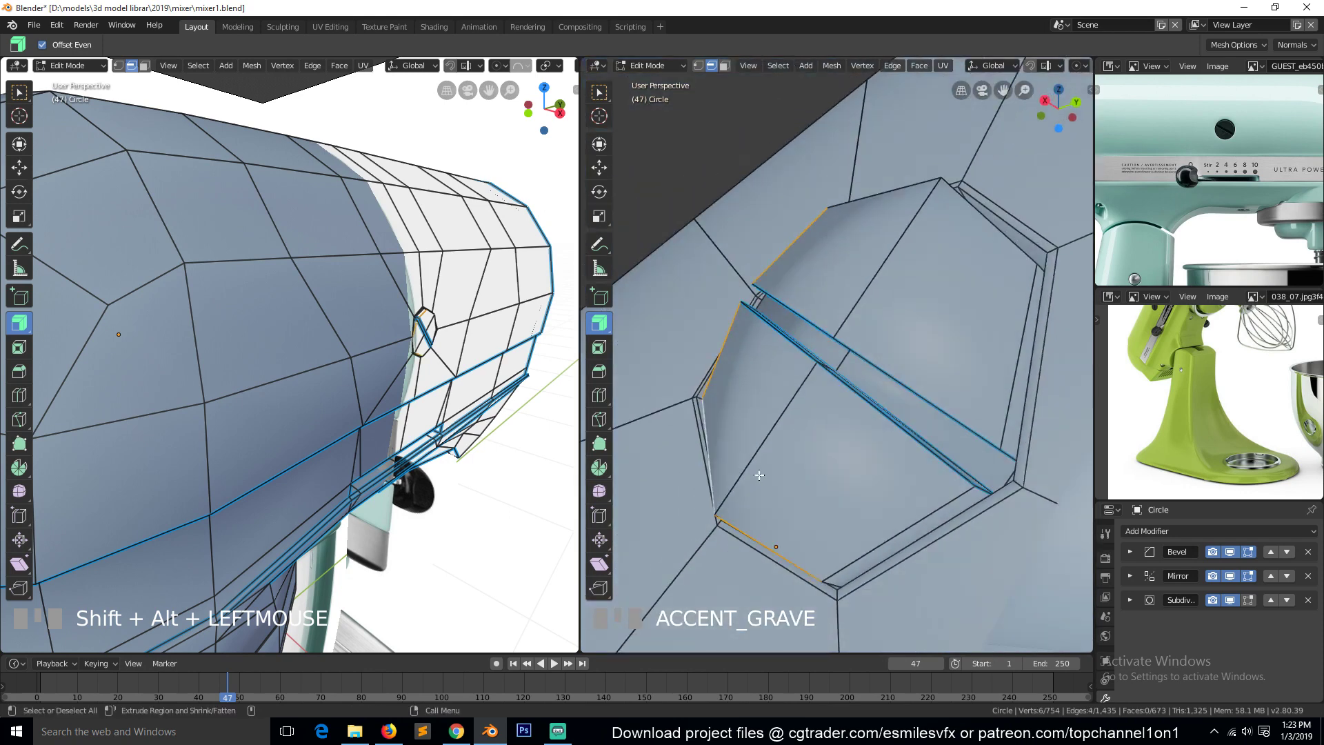
left_click(957, 500, "alt+shift")
left_click(1009, 393, "alt+shift")
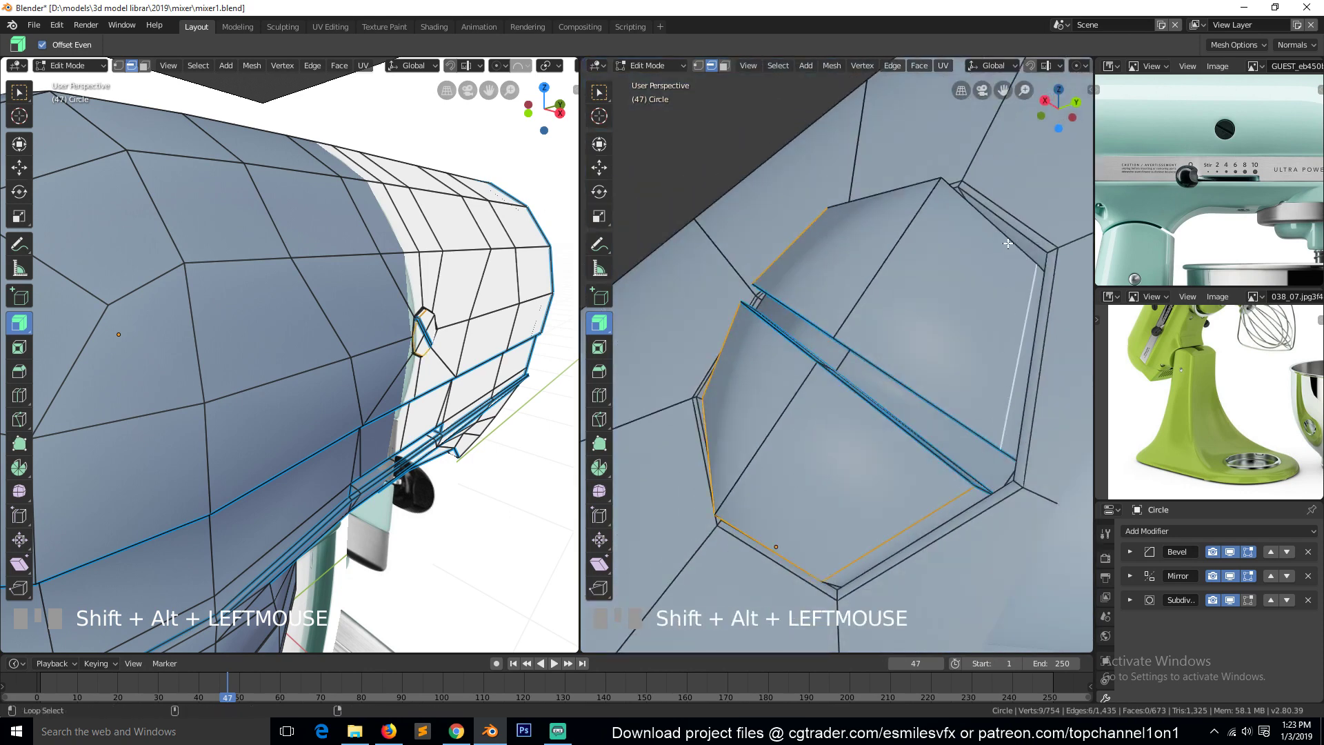
left_click(1005, 241, "alt+shift")
key("ctrl+e")
left_click(1040, 319)
type("1")
left_click(1040, 318)
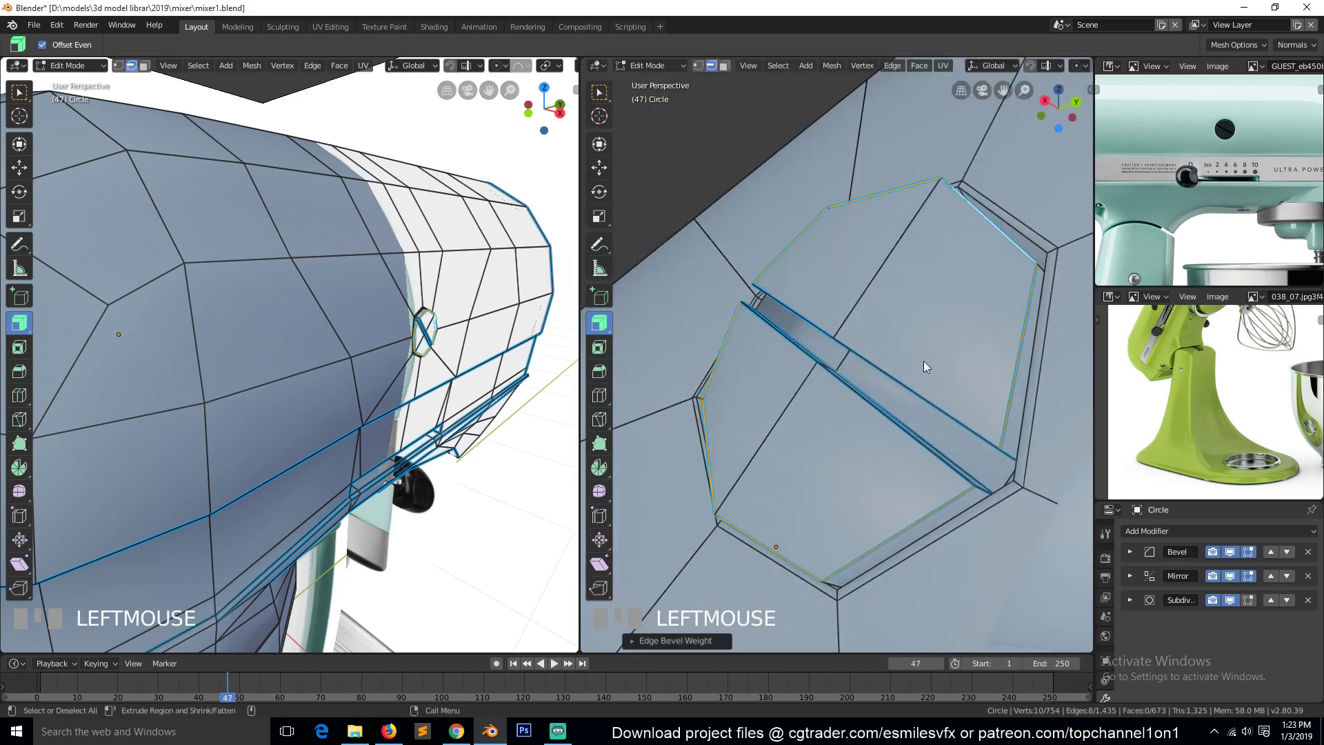
Leave edit mode, review the screw's beveled rim up close and from the side, and save the file
key("Tab")
key("grave")
middle_click_drag(1004, 466, 942, 439)
scroll(941, 439, "up", 2)
scroll(938, 440, "down", 3)
scroll(938, 440, "down", 1)
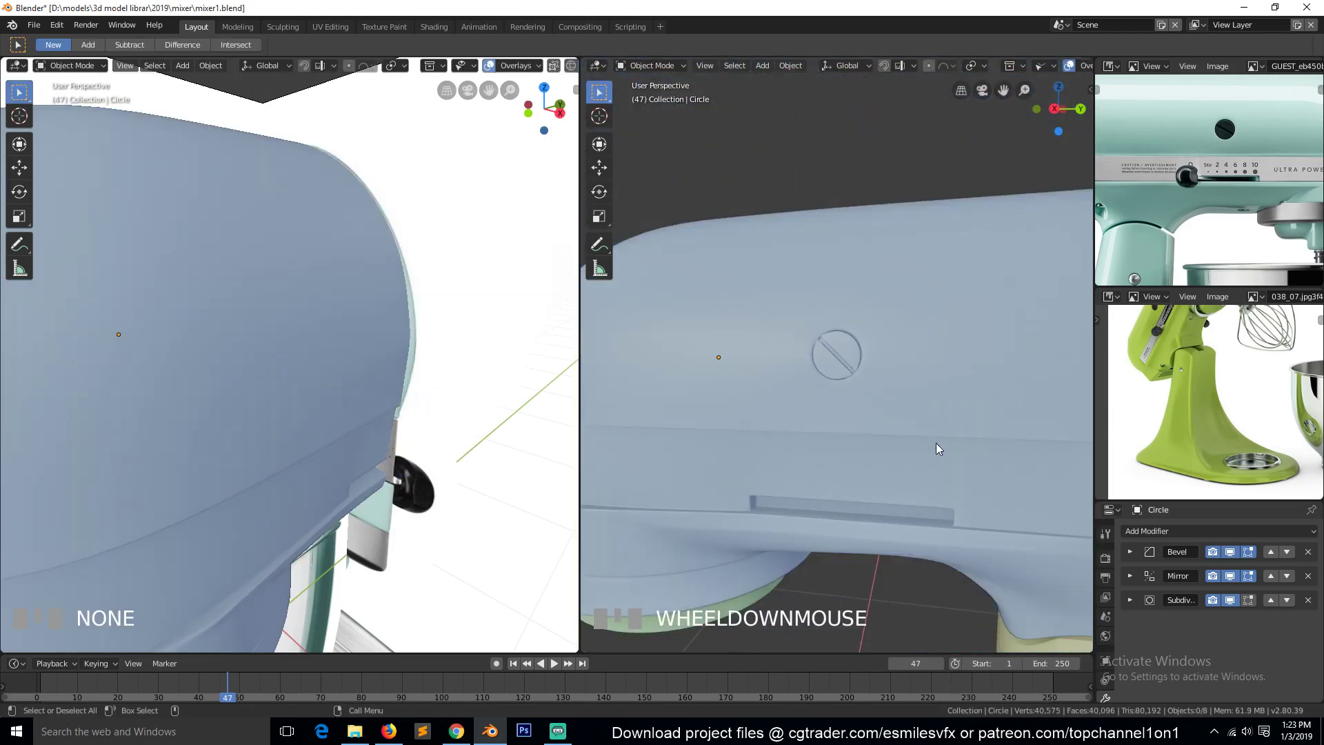
key("KP_1")
key("KP_3")
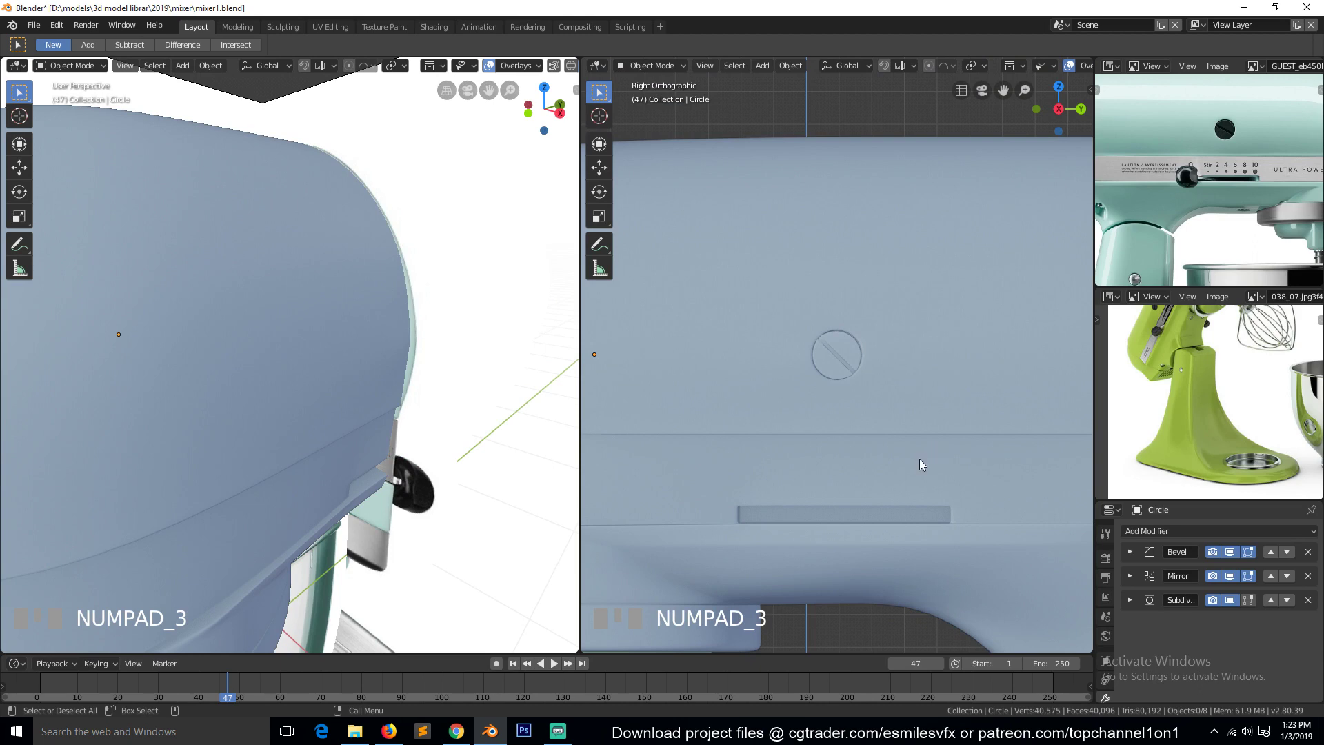
key("ctrl+s")
Move the whole linked screw mesh slightly inward into the mixer head's recess and save the file
key("grave")
middle_click_drag(859, 407, 995, 506)
key("Tab")
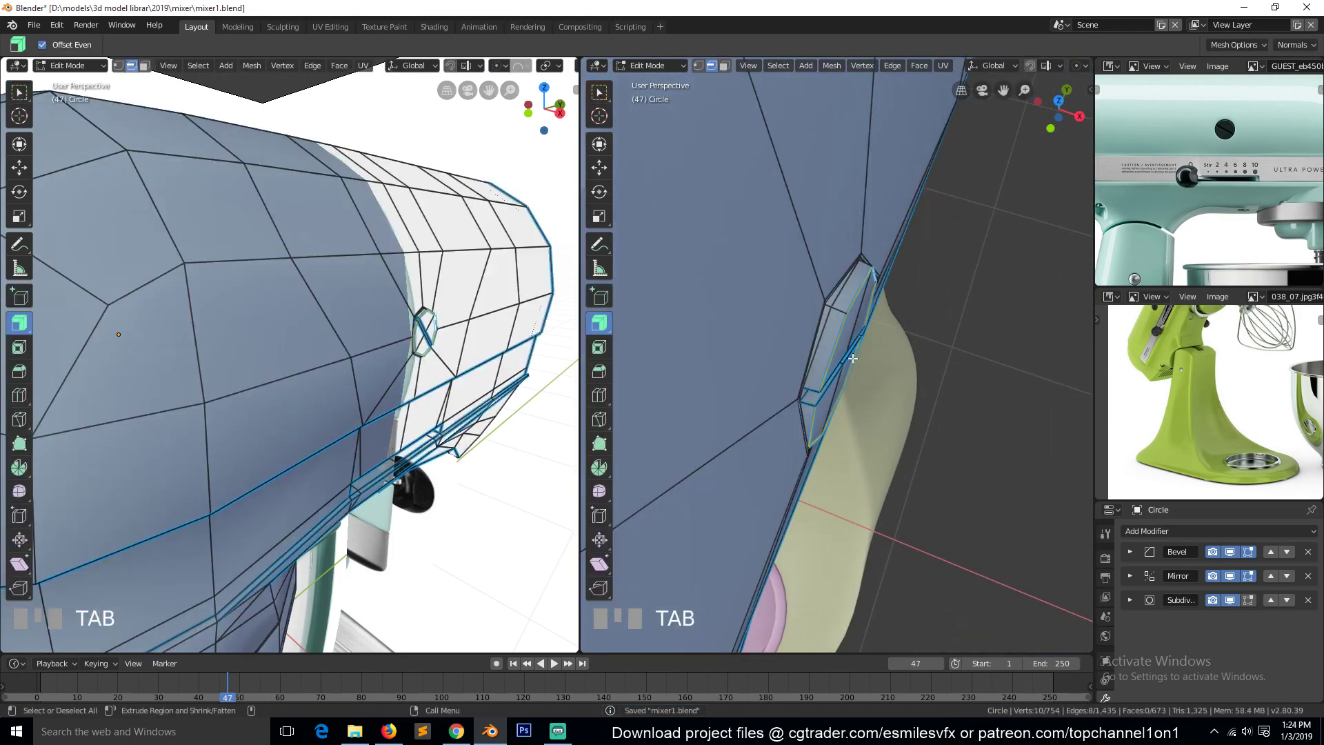
key("ctrl+l")
key("g")
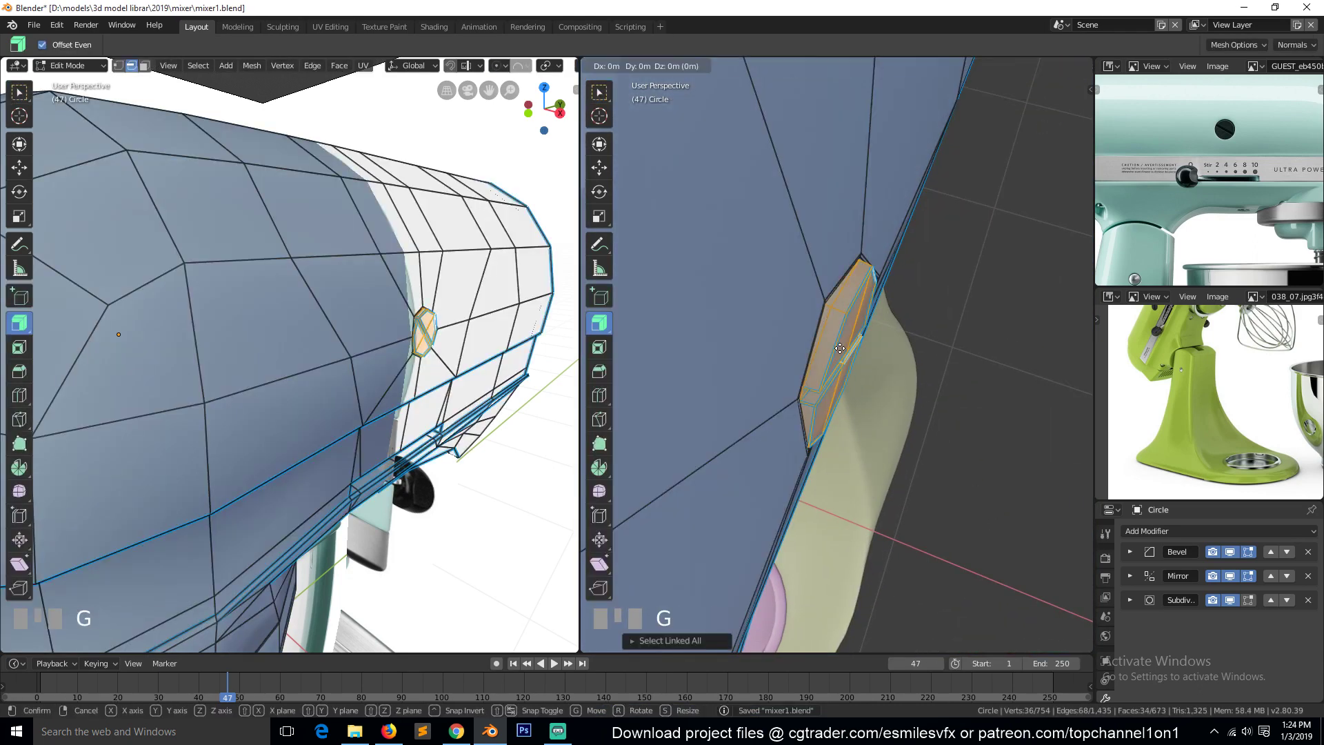
left_click(829, 350)
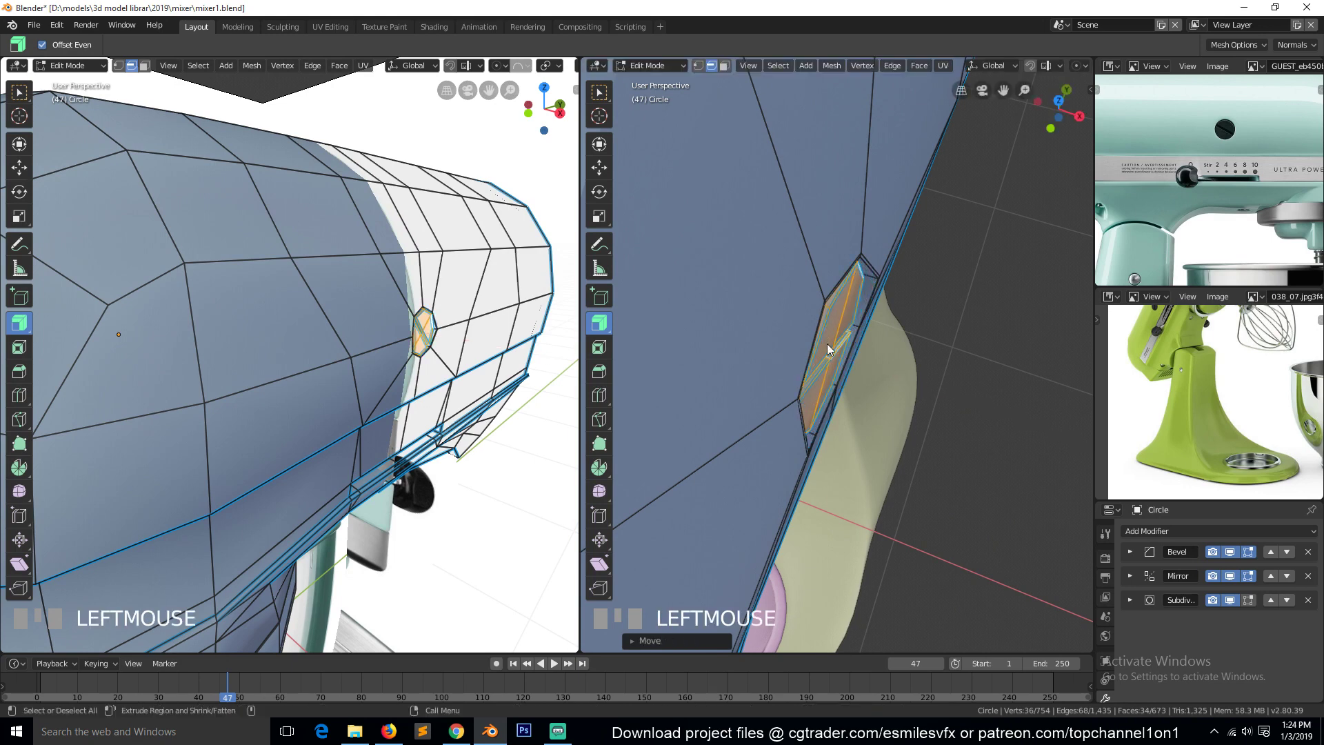
key("Tab")
scroll(908, 424, "down", 3)
key("ctrl+s")
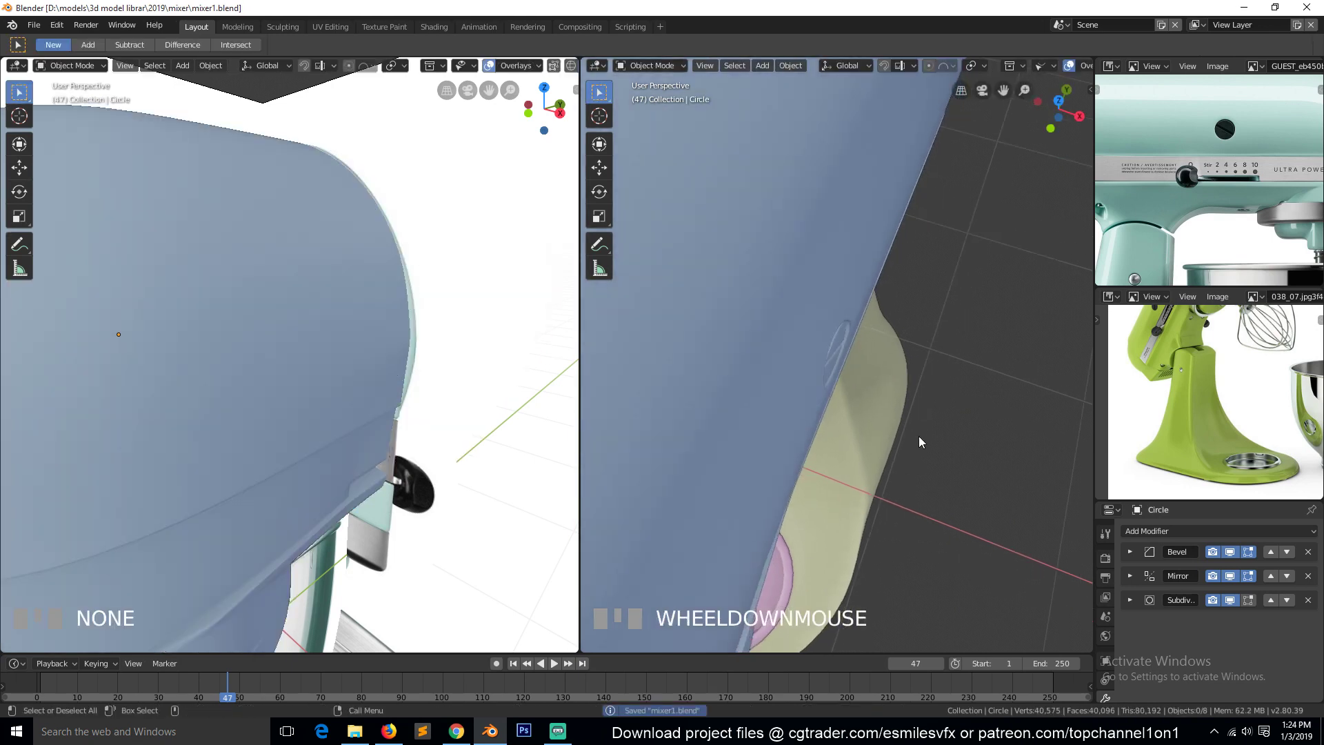
Select the mixer's stand in the right side view and bring the column's screw into view in the teal reference image
middle_click_drag(919, 436, 807, 349)
scroll(807, 356, "down", 3)
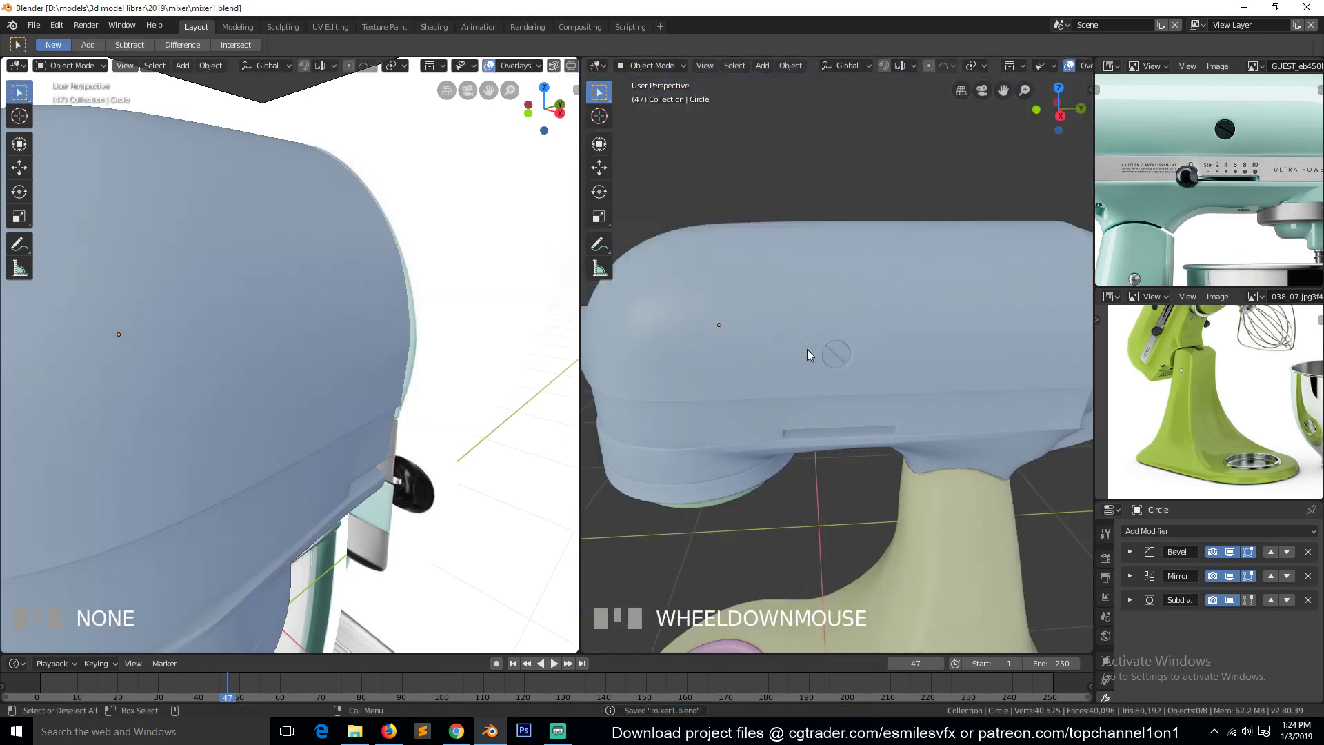
key("KP_3")
scroll(808, 389, "down", 2)
scroll(808, 389, "down", 3)
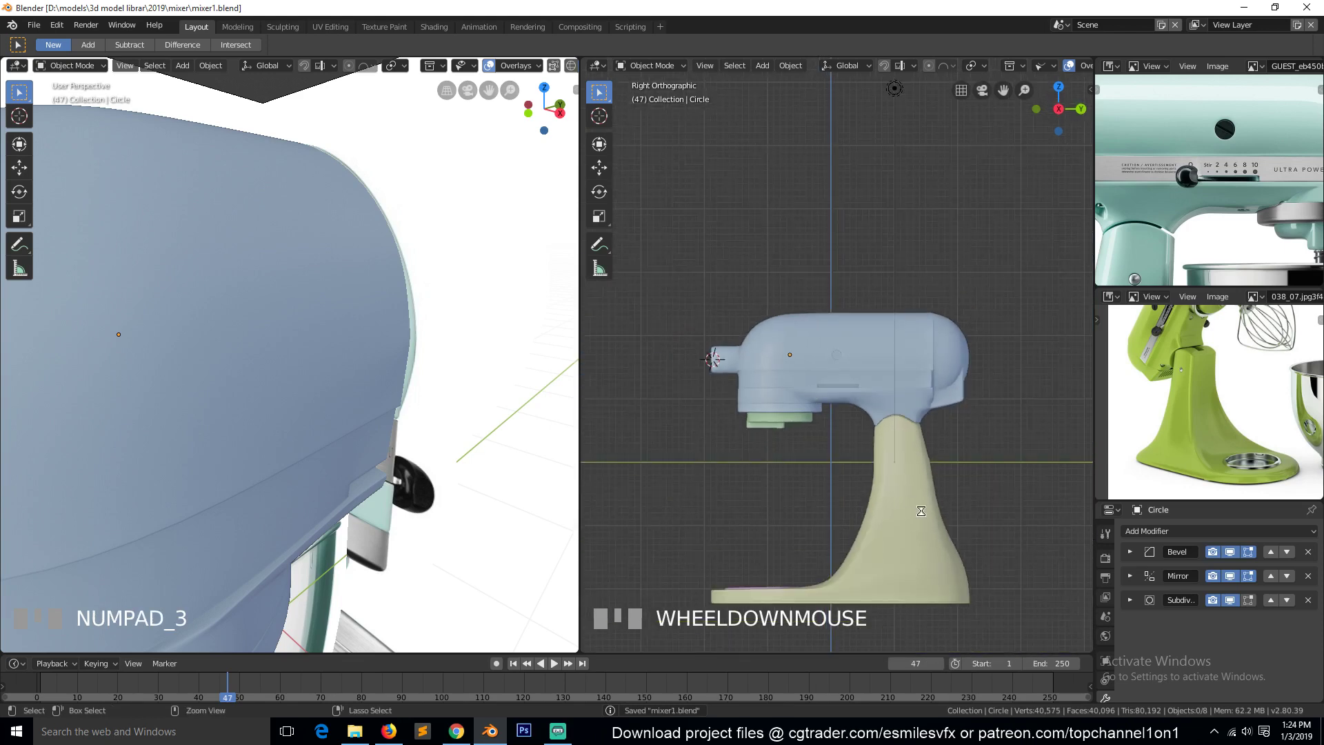
left_click(907, 518)
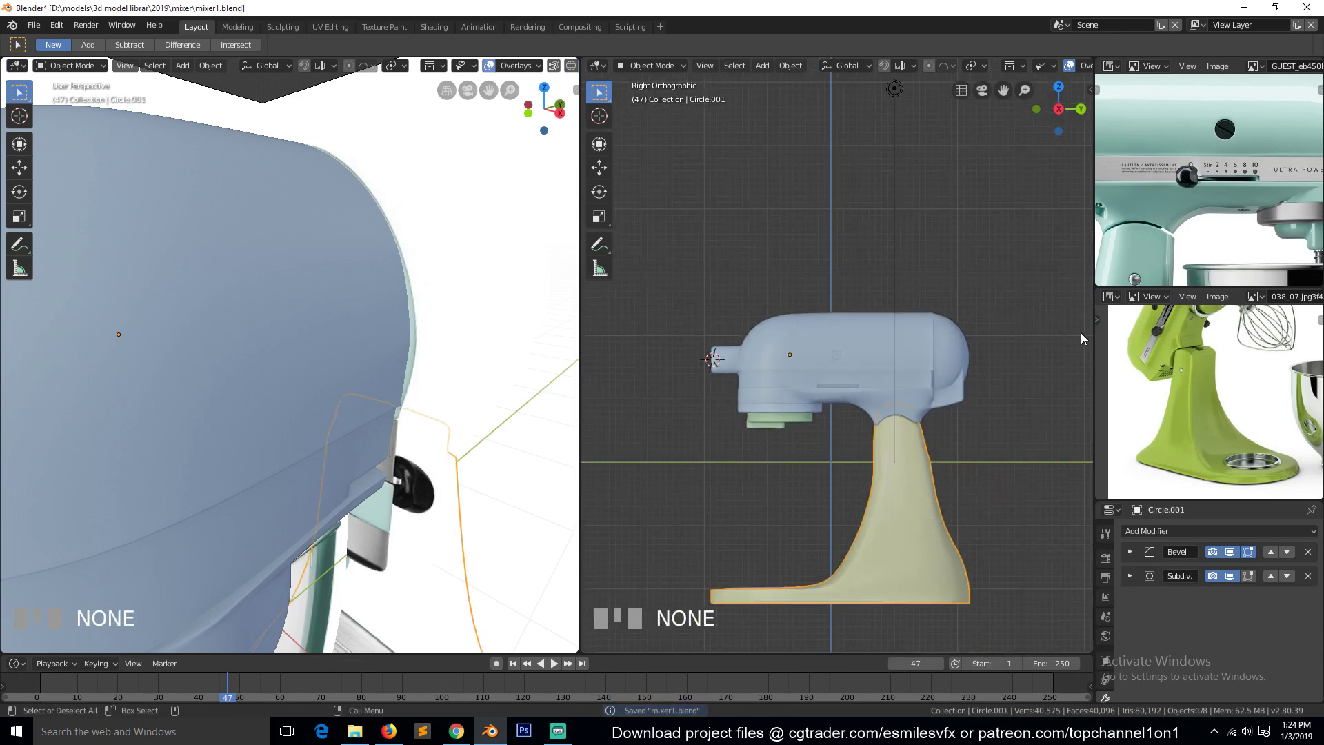
middle_click_drag(1173, 249, 1196, 135)
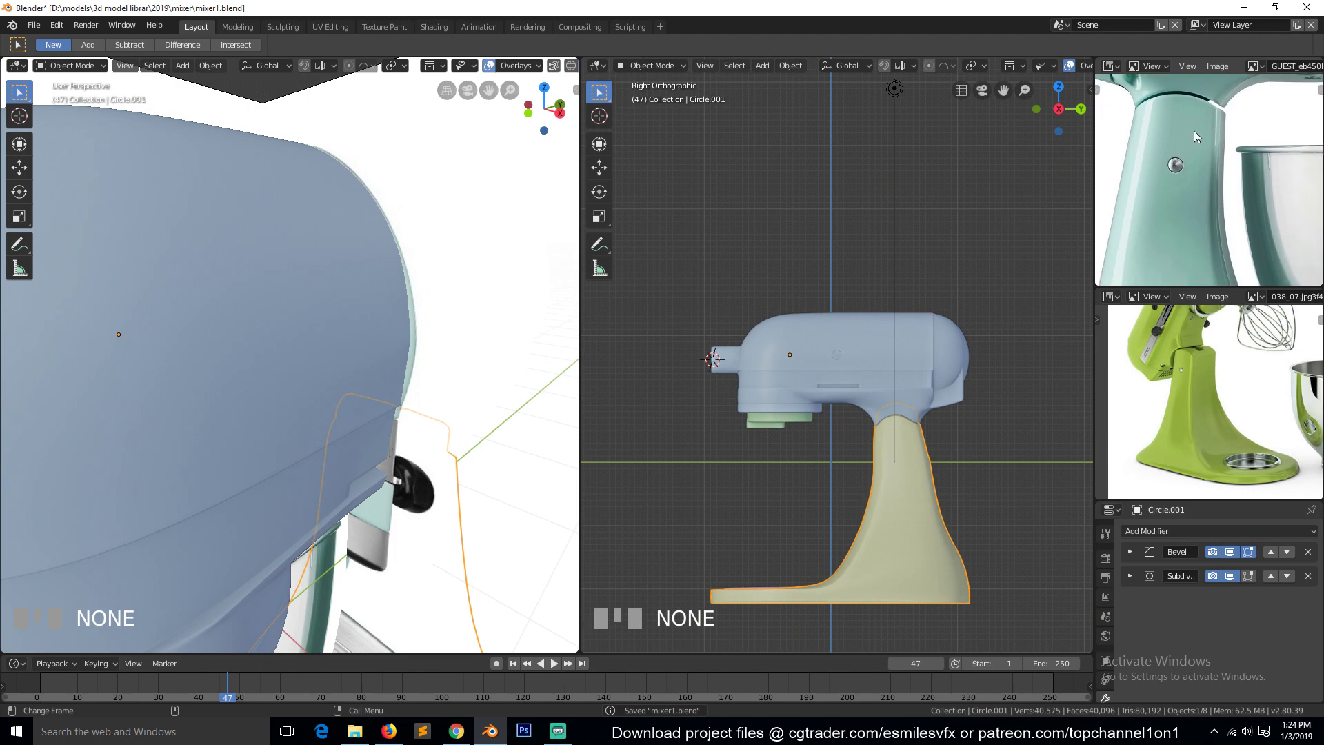
Open the stand's mesh for vertex editing and show it in wireframe from the front view
key("Tab")
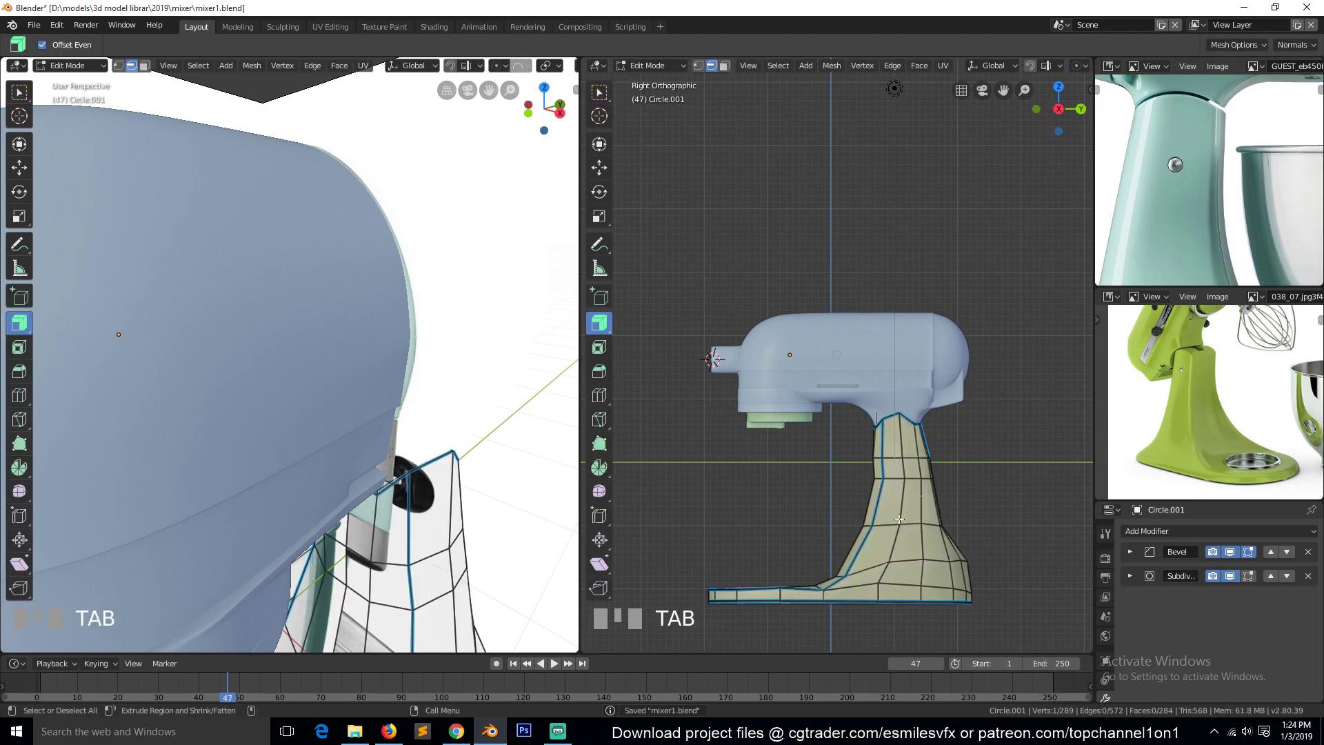
key("1")
key("grave")
middle_click_drag(858, 505, 910, 483)
scroll(443, 534, "down", 2)
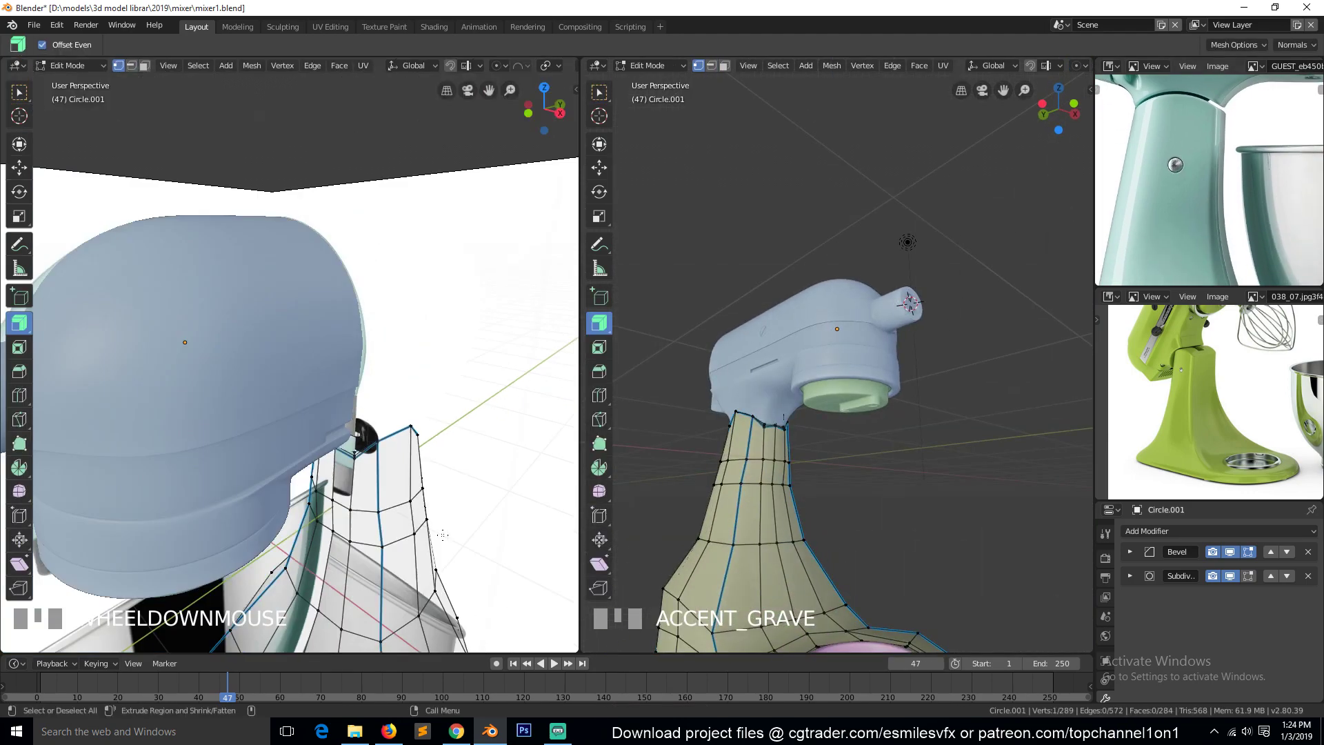
key("KP_1")
key("KP_3")
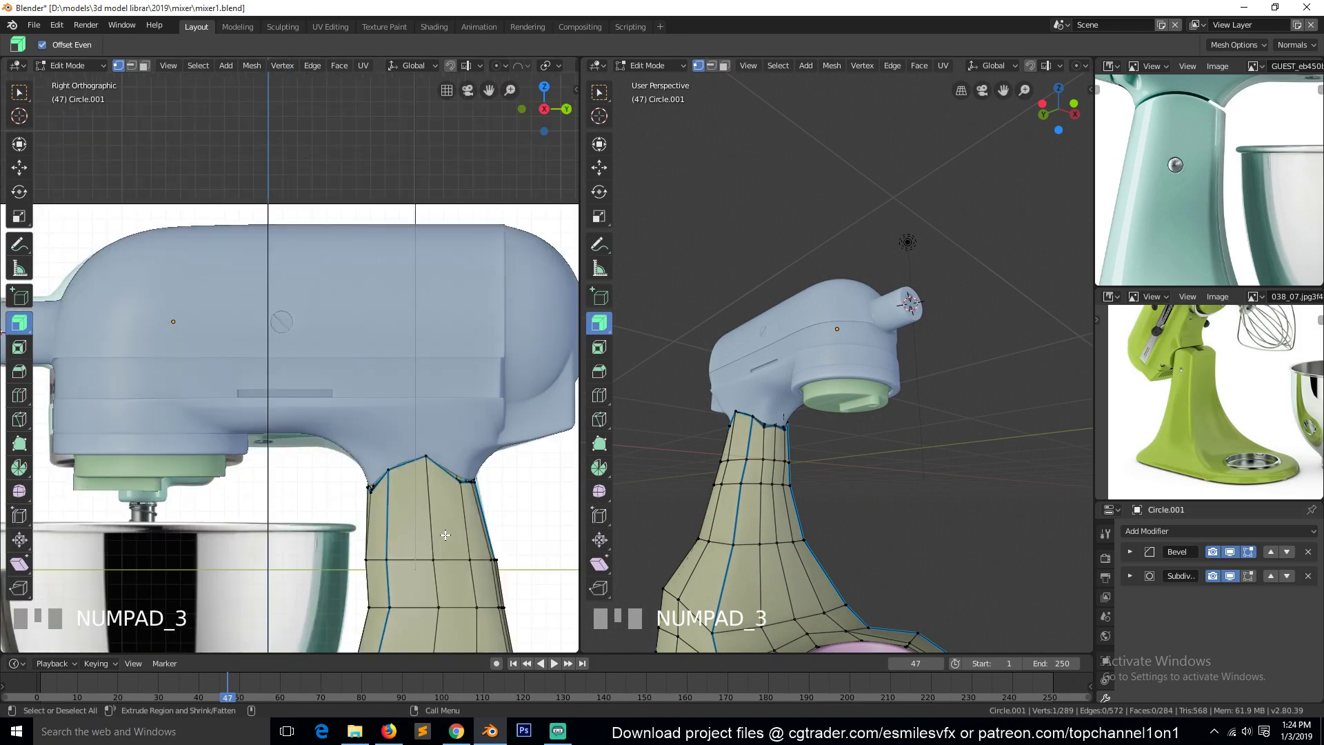
left_click(979, 384)
key("KP_3")
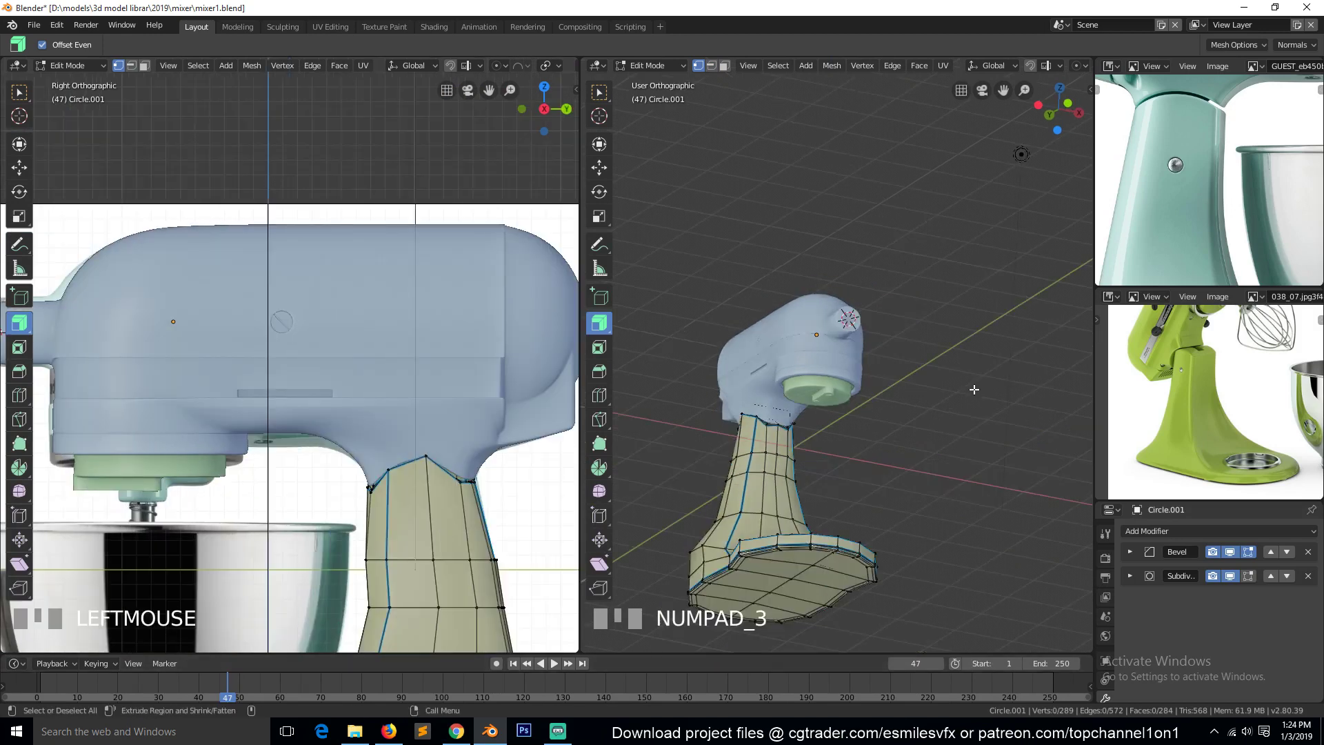
key("KP_1")
key("z")
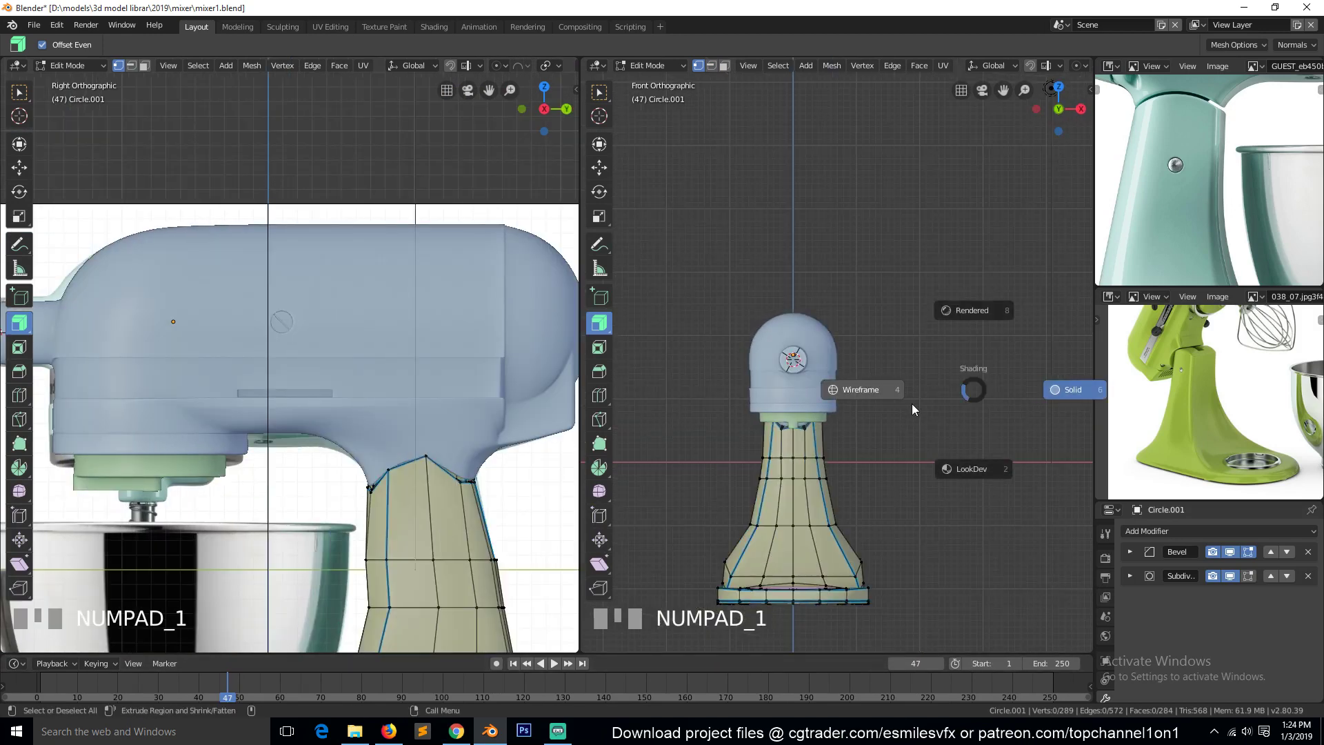
left_click(897, 399)
Select the stand's half on the negative X side in the front view and delete its faces
key("alt+a")
key("b")
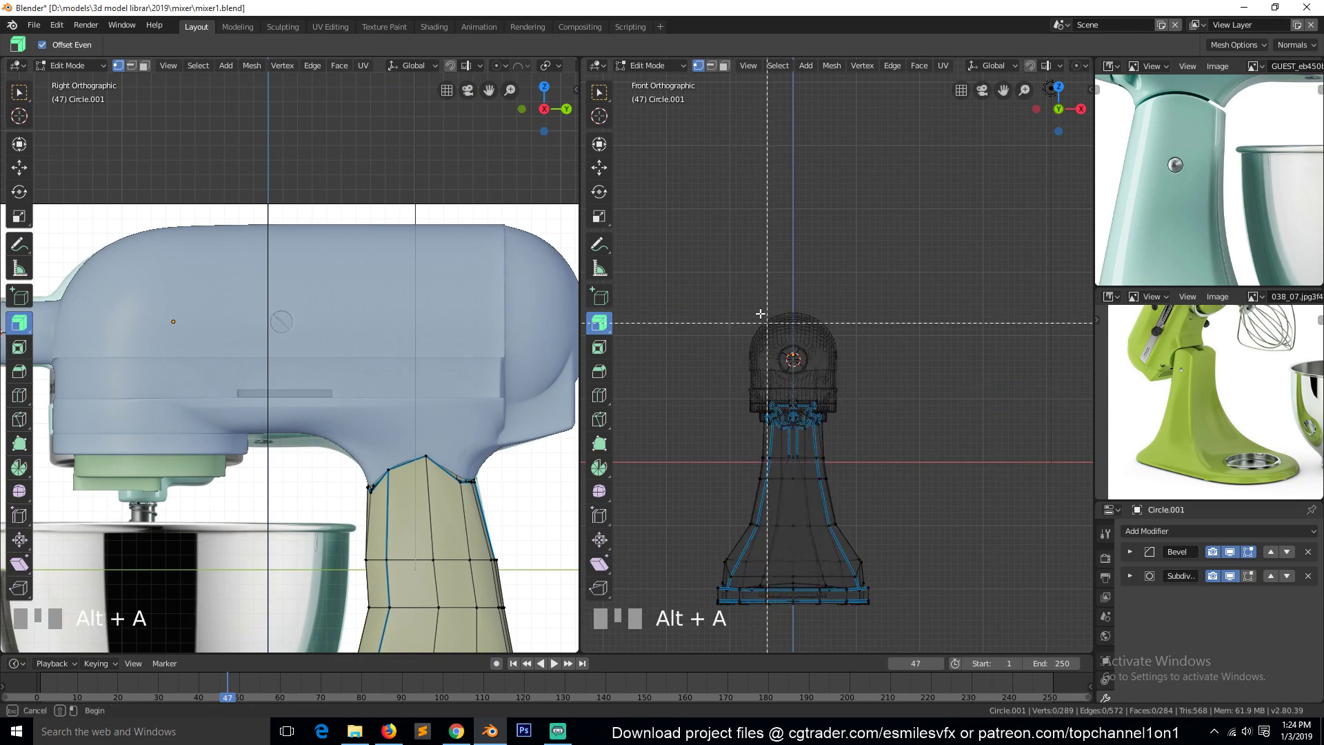
left_click_drag(709, 232, 797, 645)
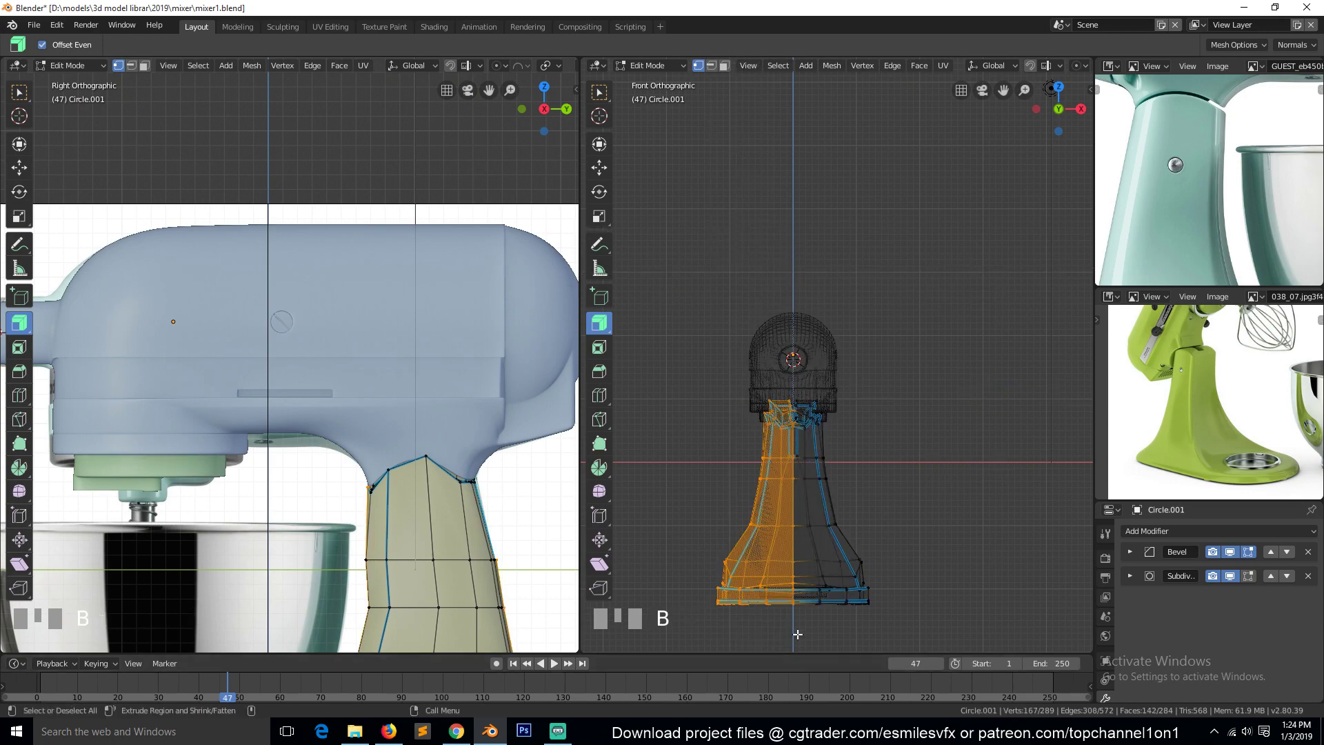
scroll(835, 552, "up", 3)
key("KP_Decimal")
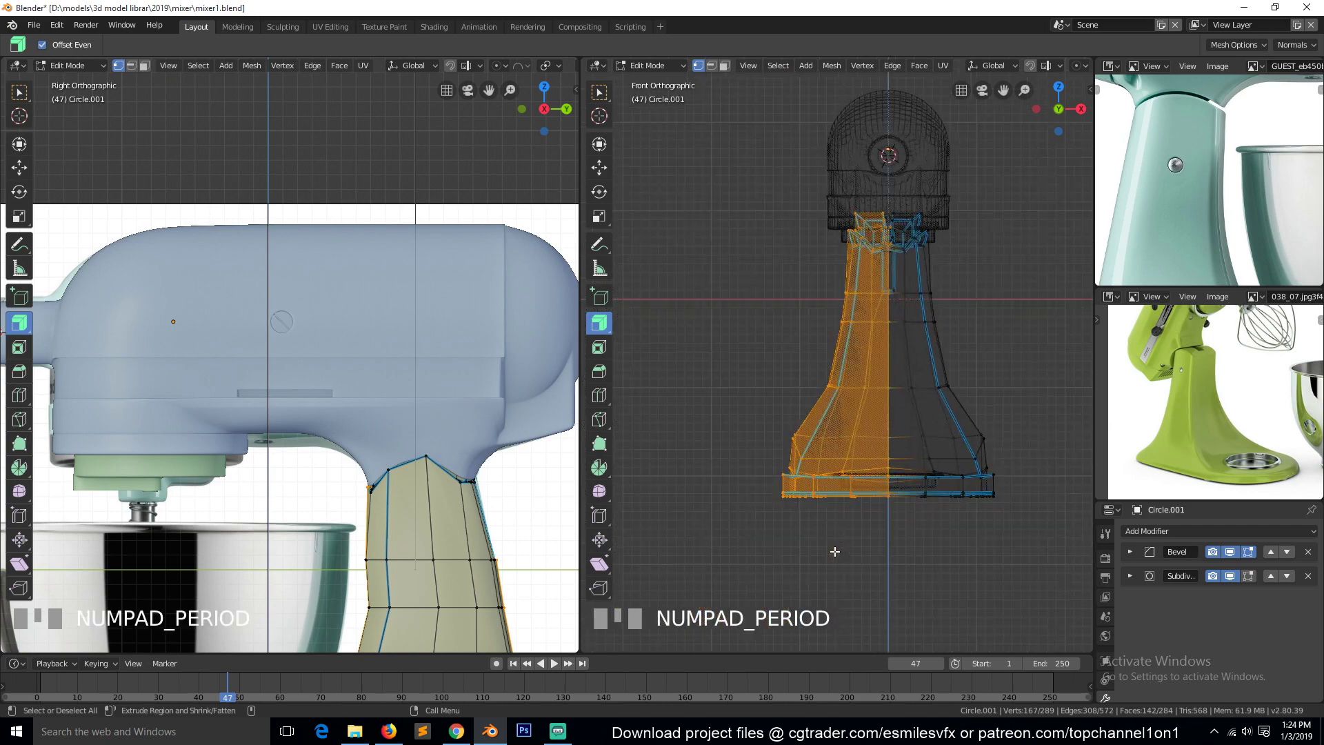
scroll(836, 552, "up", 3)
left_click_drag(1014, 102, 976, 140)
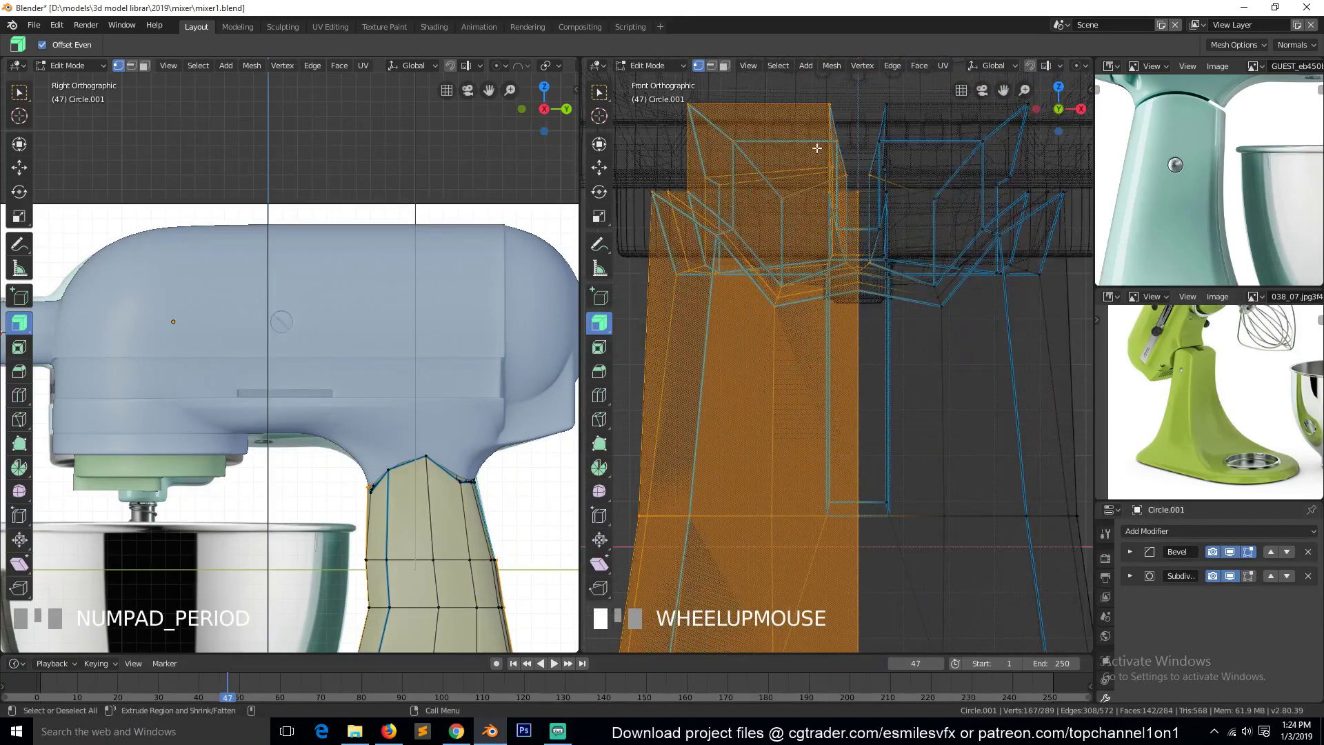
key("b")
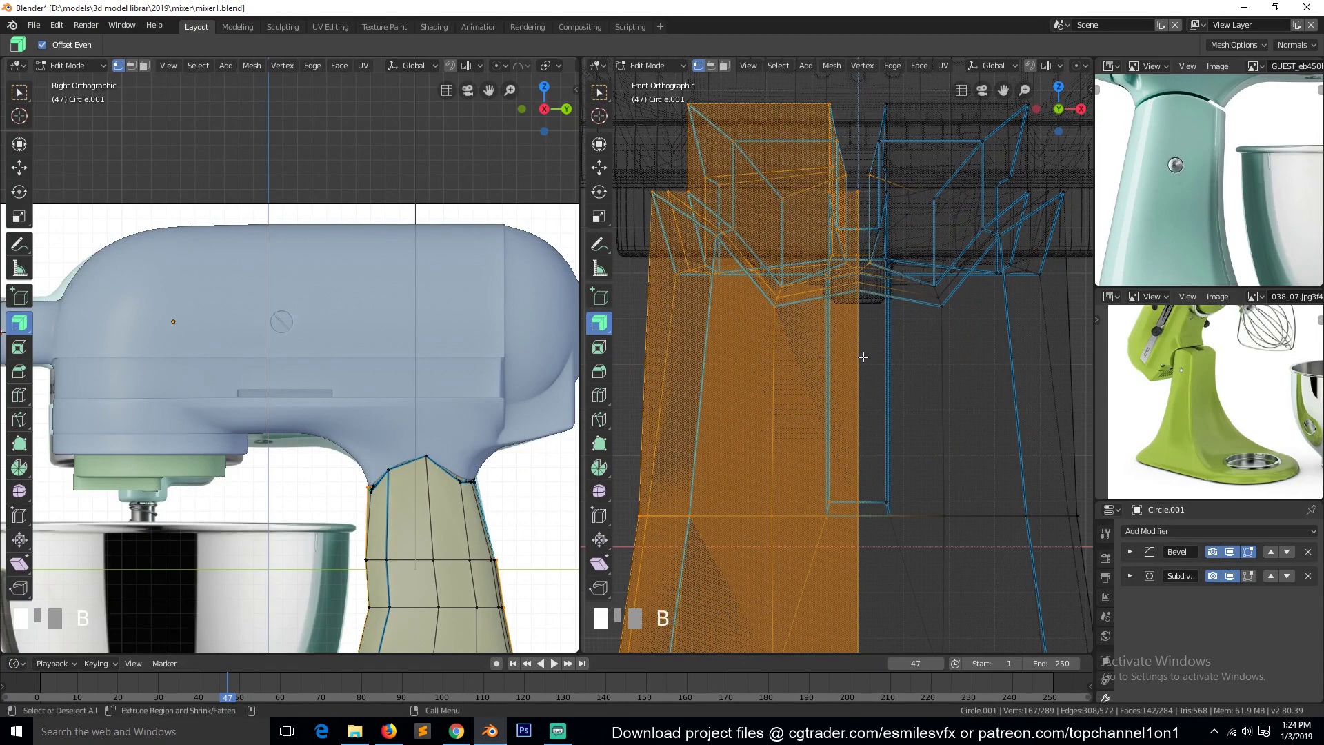
scroll(863, 357, "down", 2)
key("x")
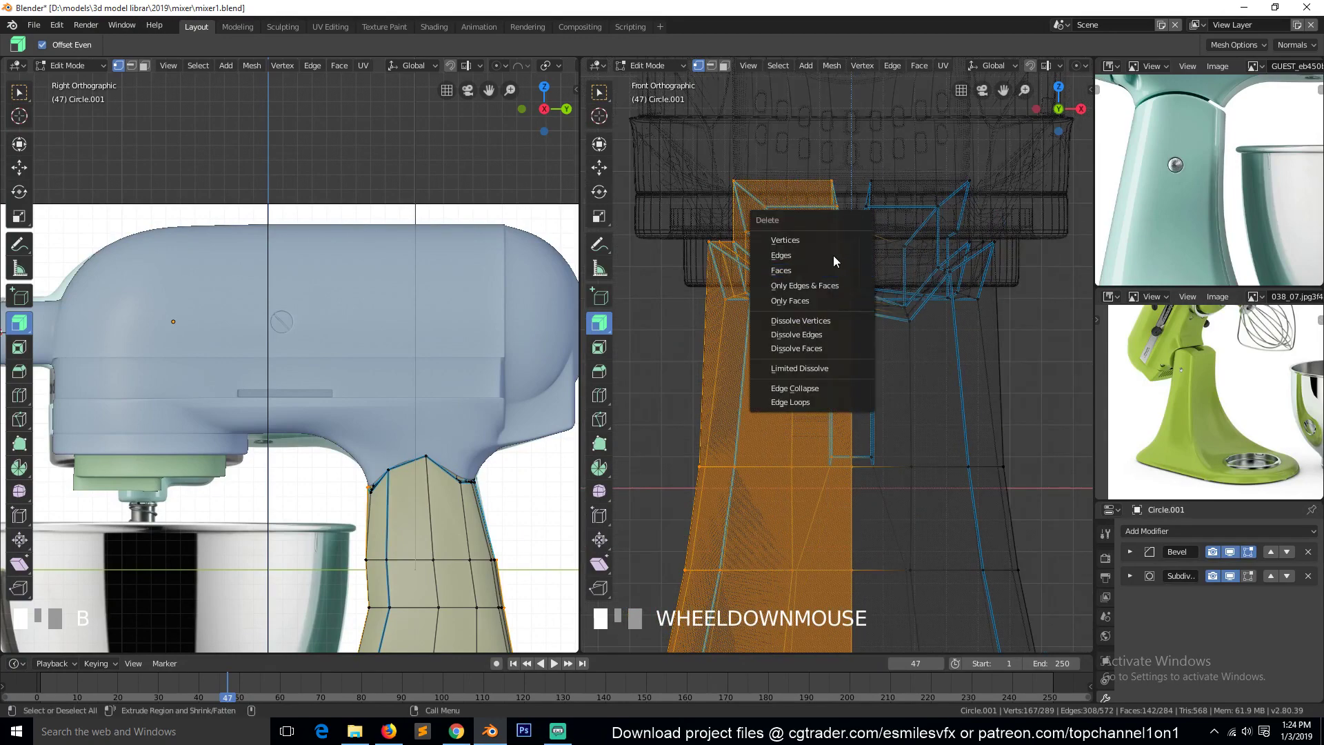
left_click(830, 271)
Mirror the remaining stand half across X with a Mirror modifier placed before the Subdivision modifier, and save the file
key("Tab")
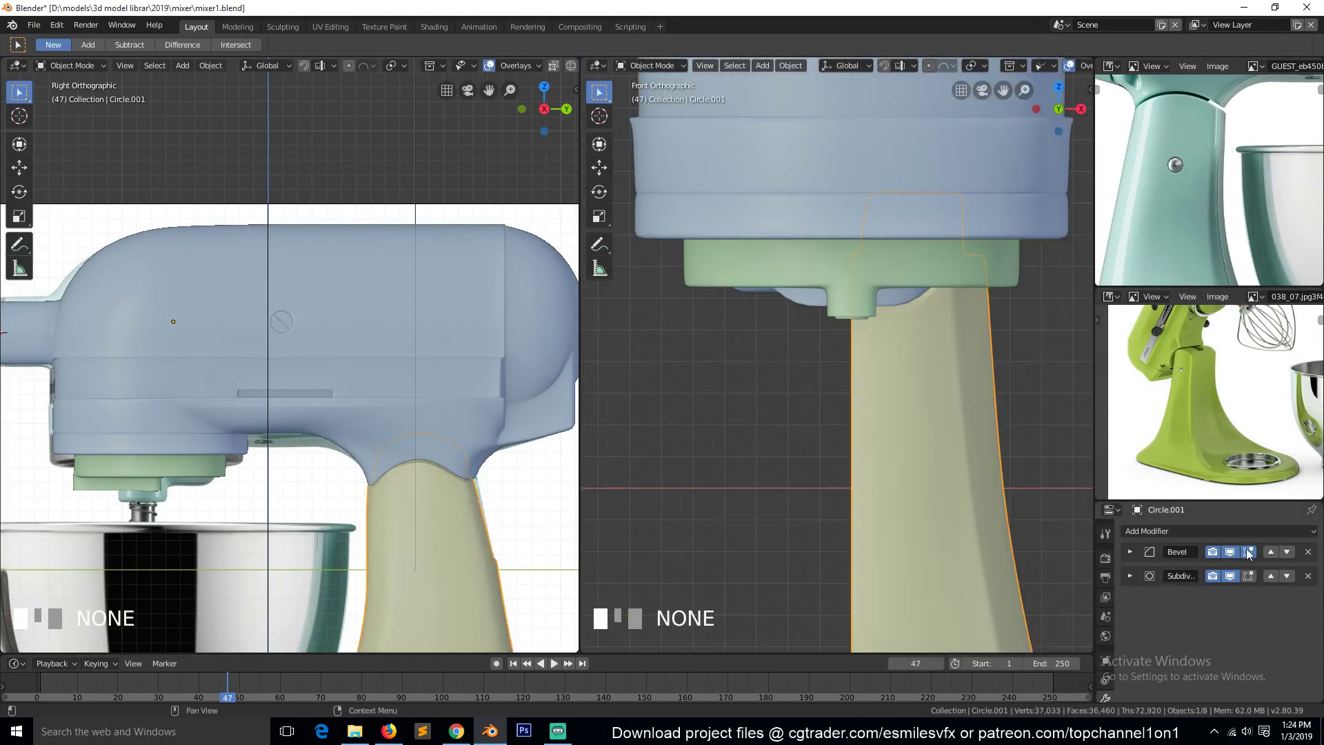
left_click(1260, 531)
left_click(1073, 392)
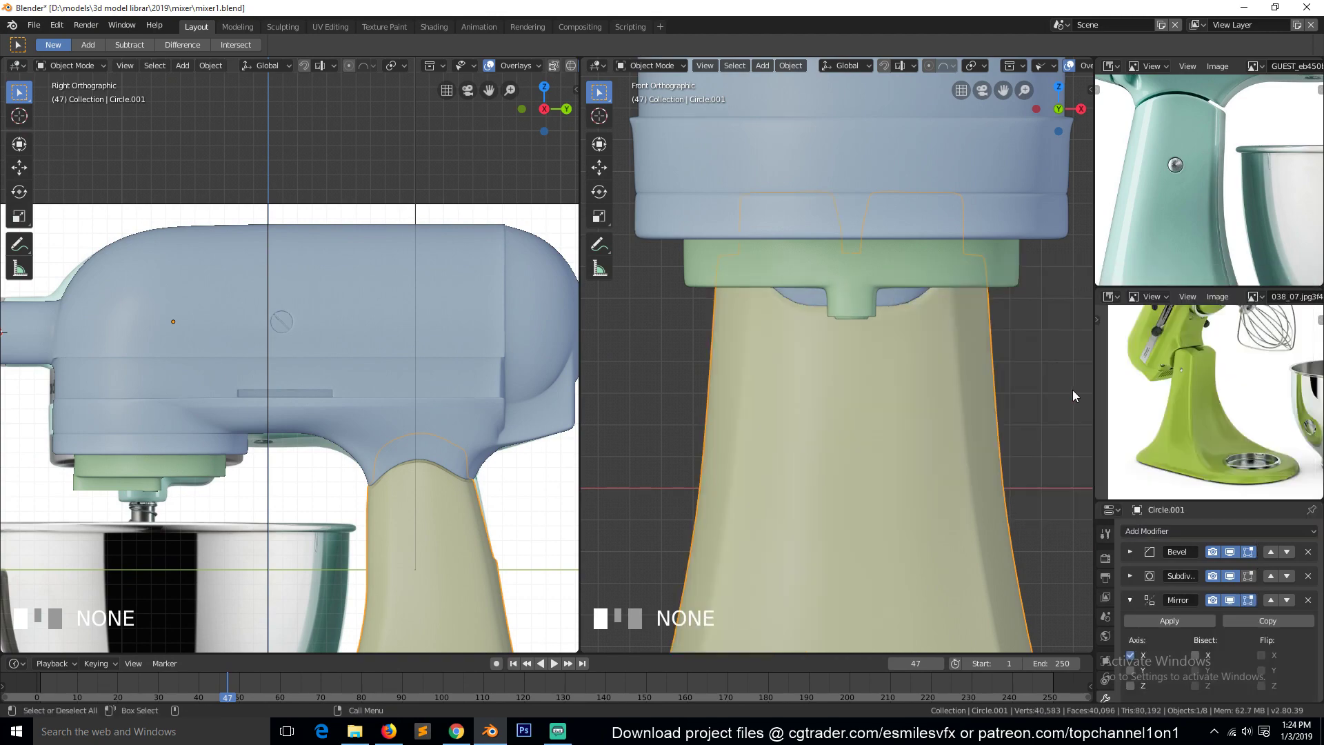
left_click(1270, 600)
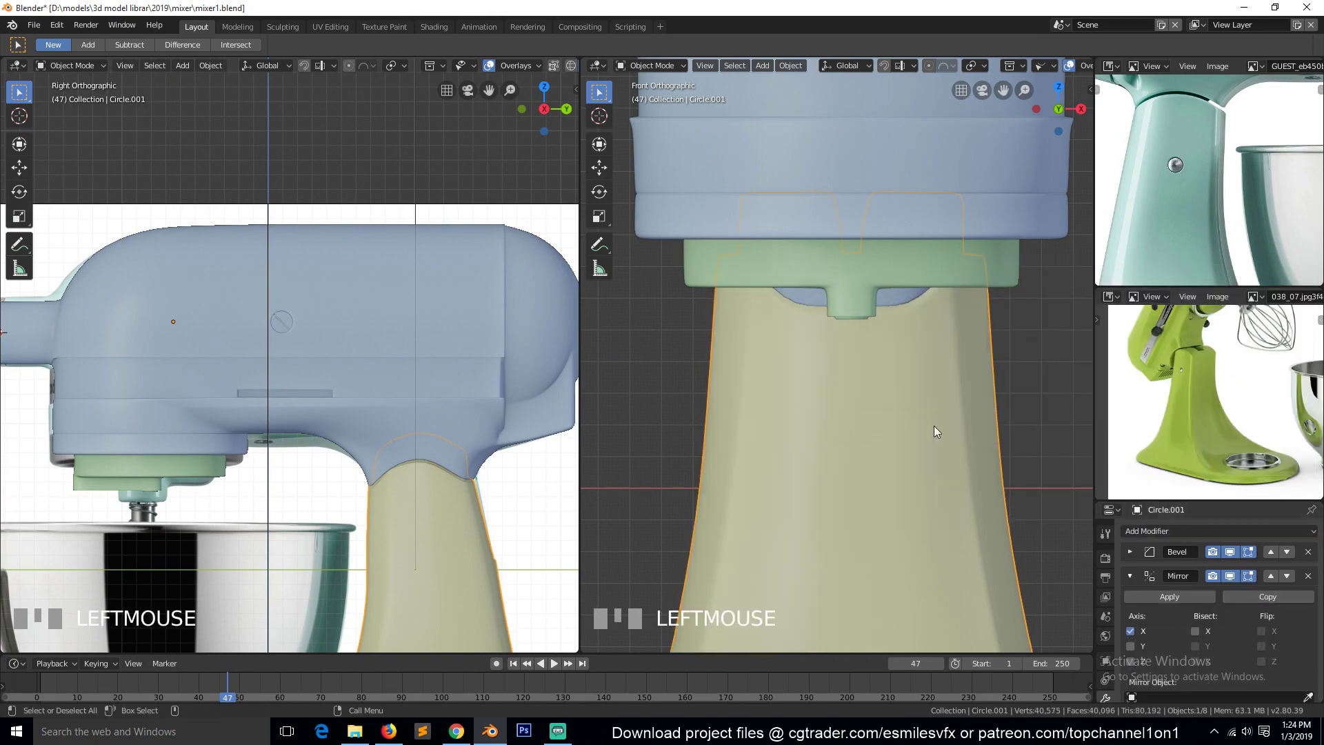
key("a")
scroll(917, 343, "down", 2)
scroll(937, 351, "down", 2)
key("ctrl+s")
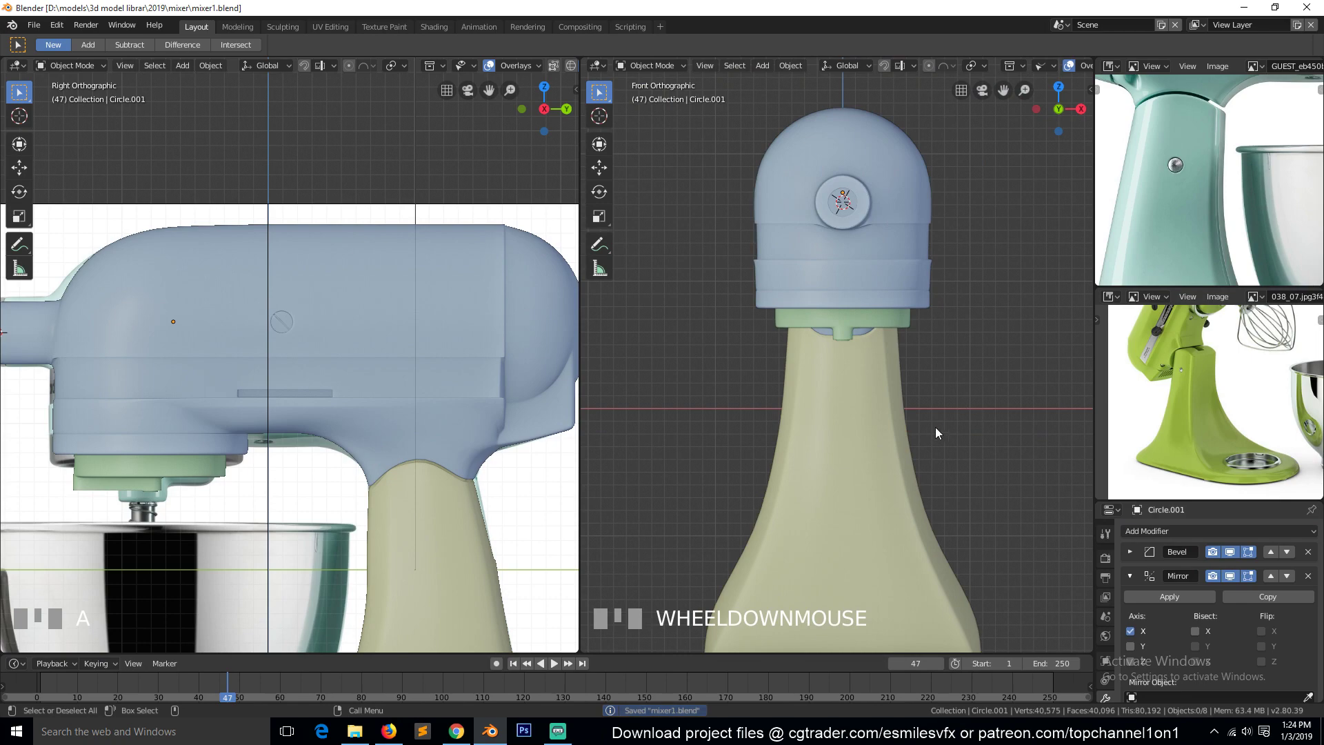
Edge-slide the column's upper horizontal edge loop slightly upward to the screw's height in the see-through side reference
key("Tab")
key("grave")
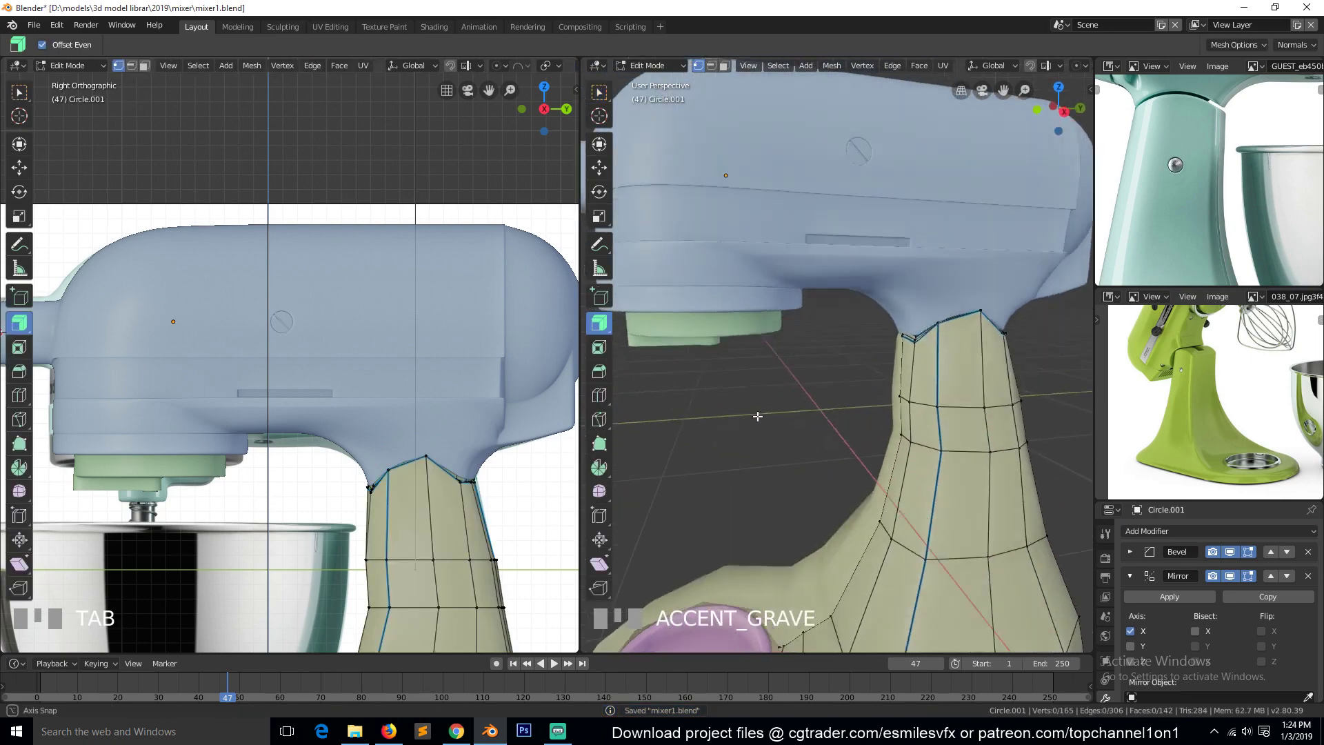
left_click(990, 401)
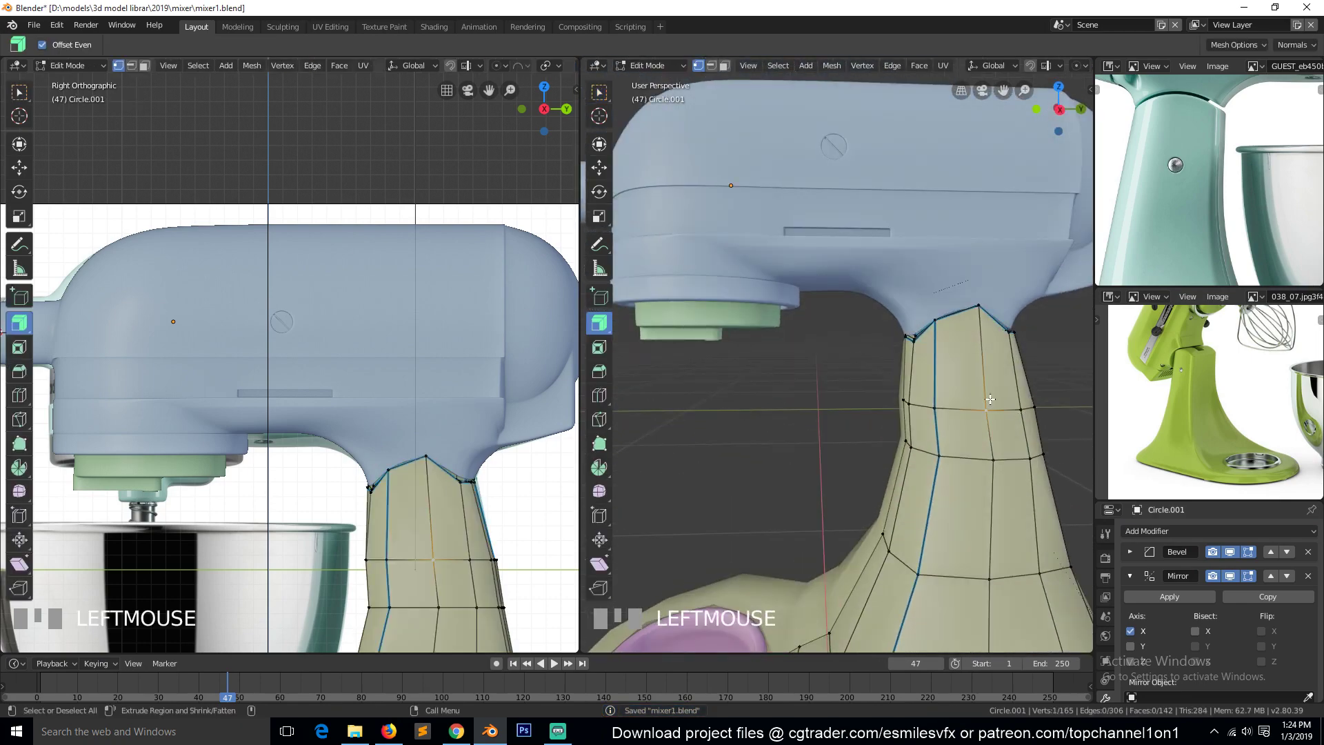
key("KP_3")
key("KP_Decimal")
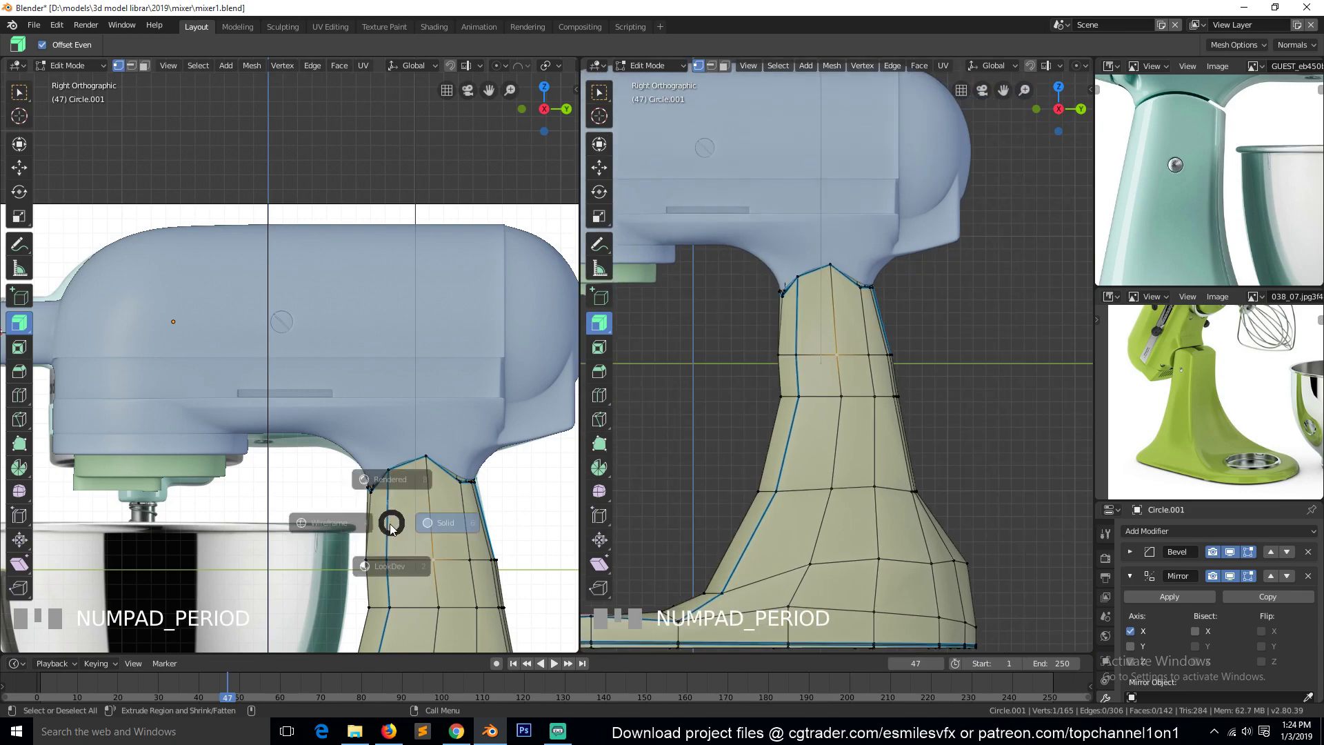
key("alt+z")
key("alt+z")
key("alt+z")
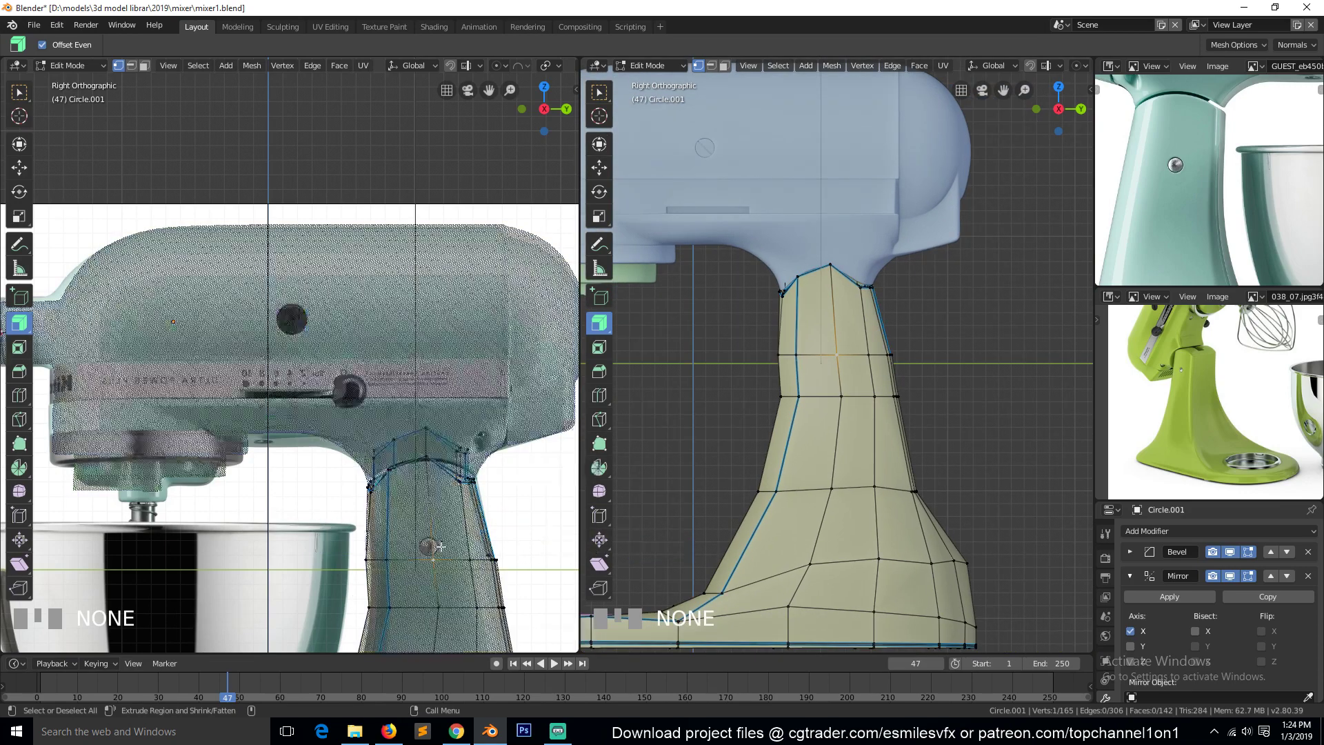
left_click(452, 556, "alt")
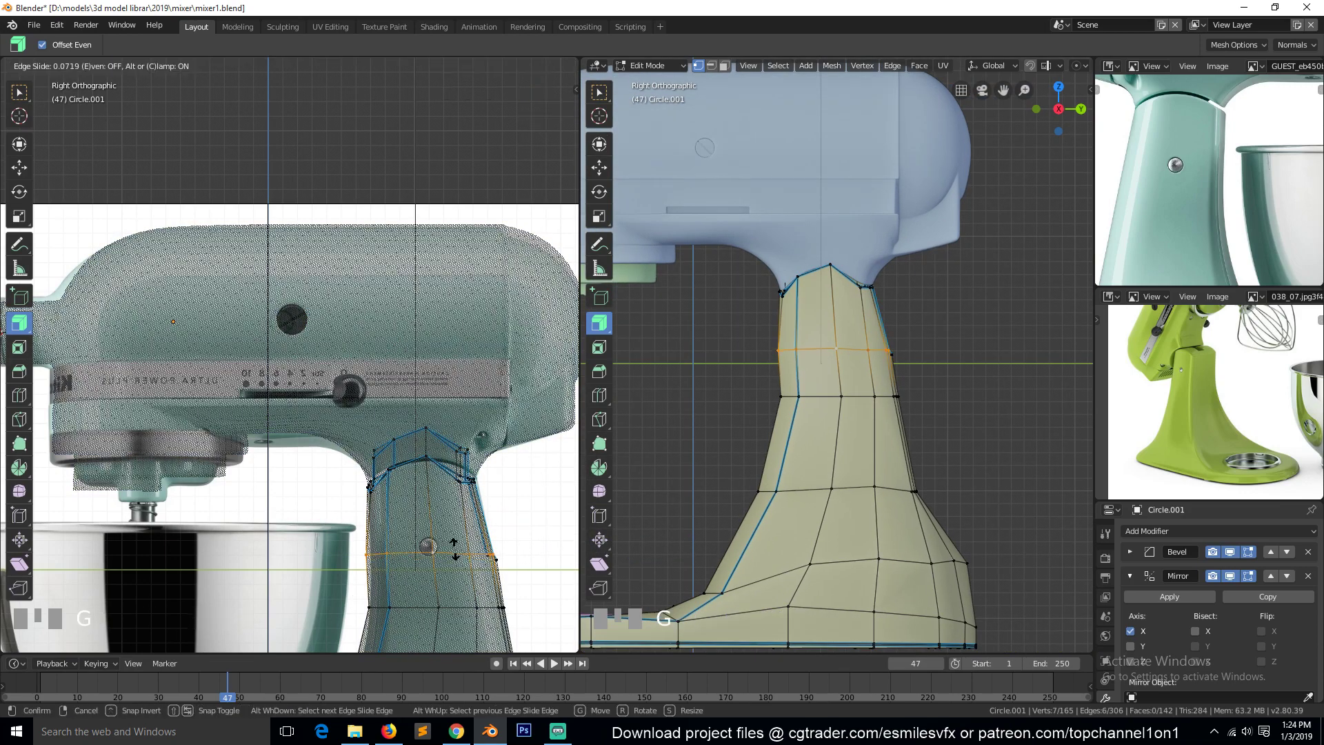
Move only the front vertices of that edge loop slightly backward along the global Y axis, matching the column's outline
key("alt+a")
key("c")
left_click_drag(348, 554, 378, 552)
key("Escape")
key("g")
key("y")
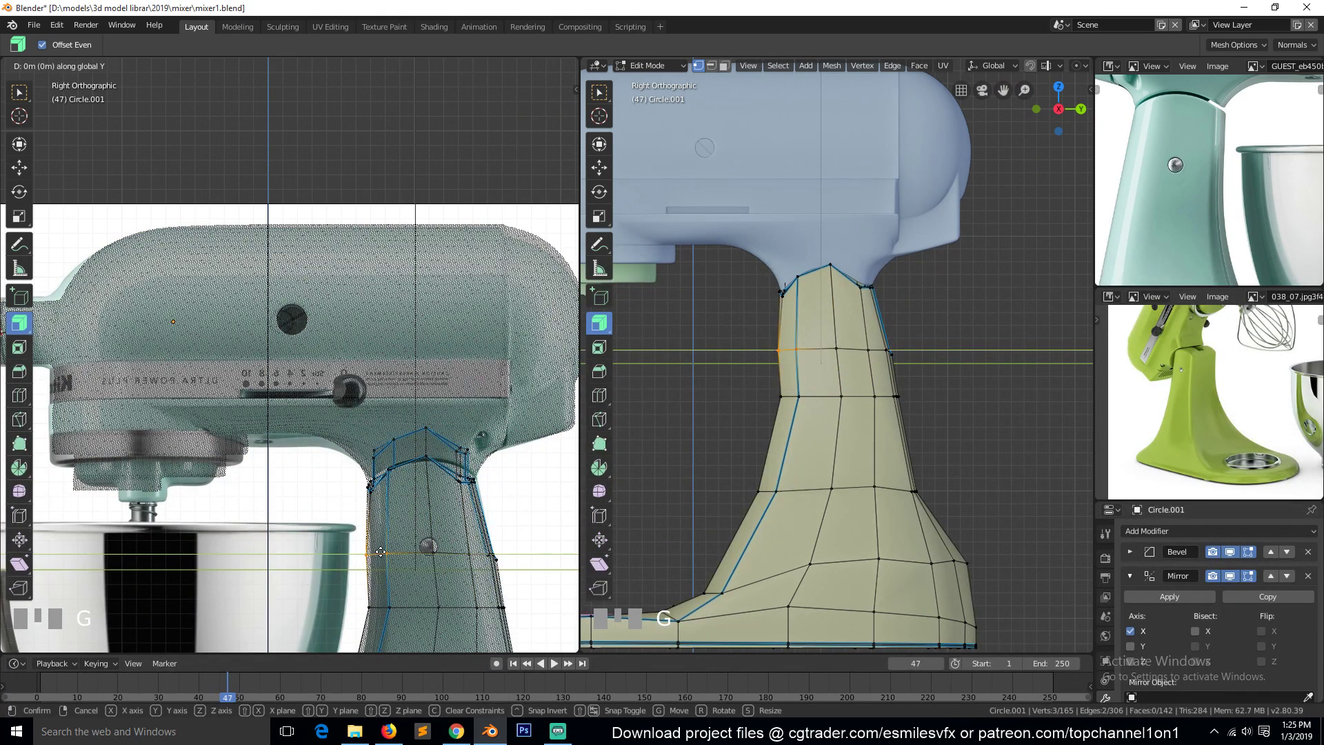
left_click(381, 551)
key("alt+a")
scroll(419, 573, "down", 2)
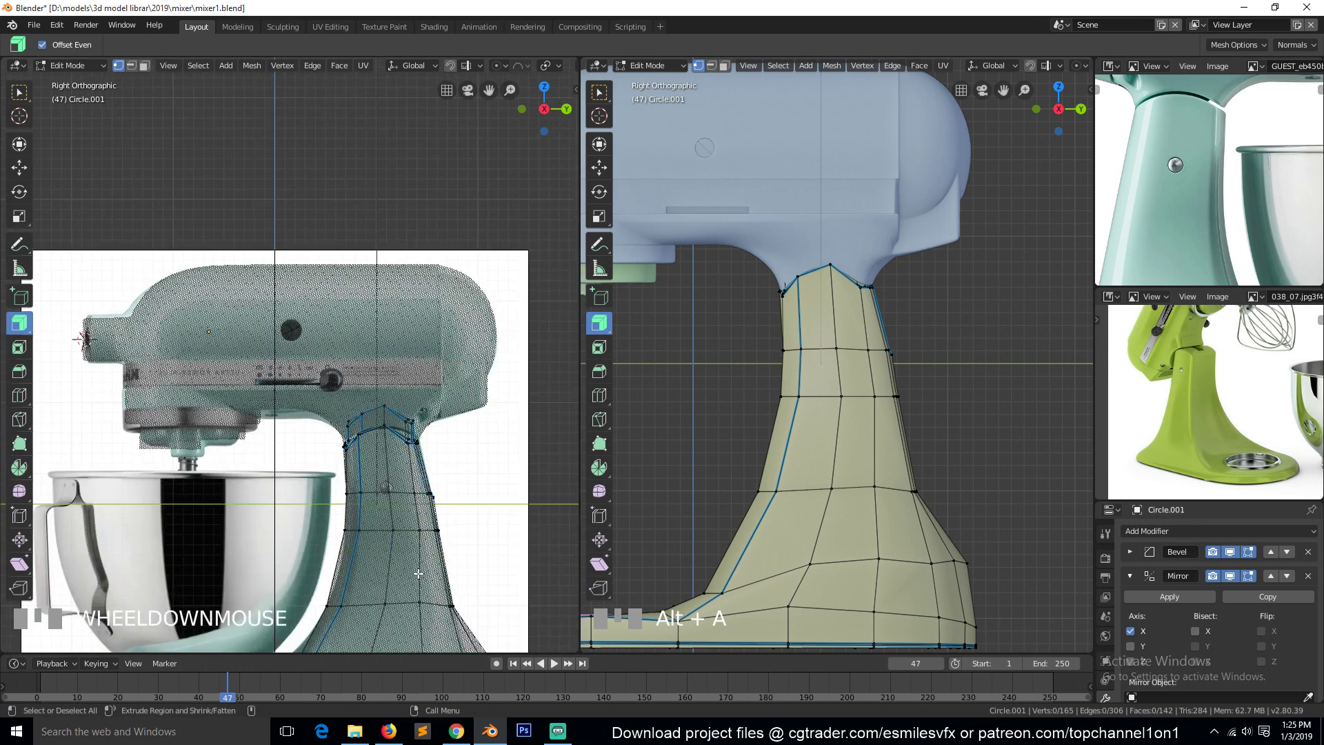
Return the reference side view to solid shading and select the column's middle vertex at the screw position
key("z")
left_click(534, 579)
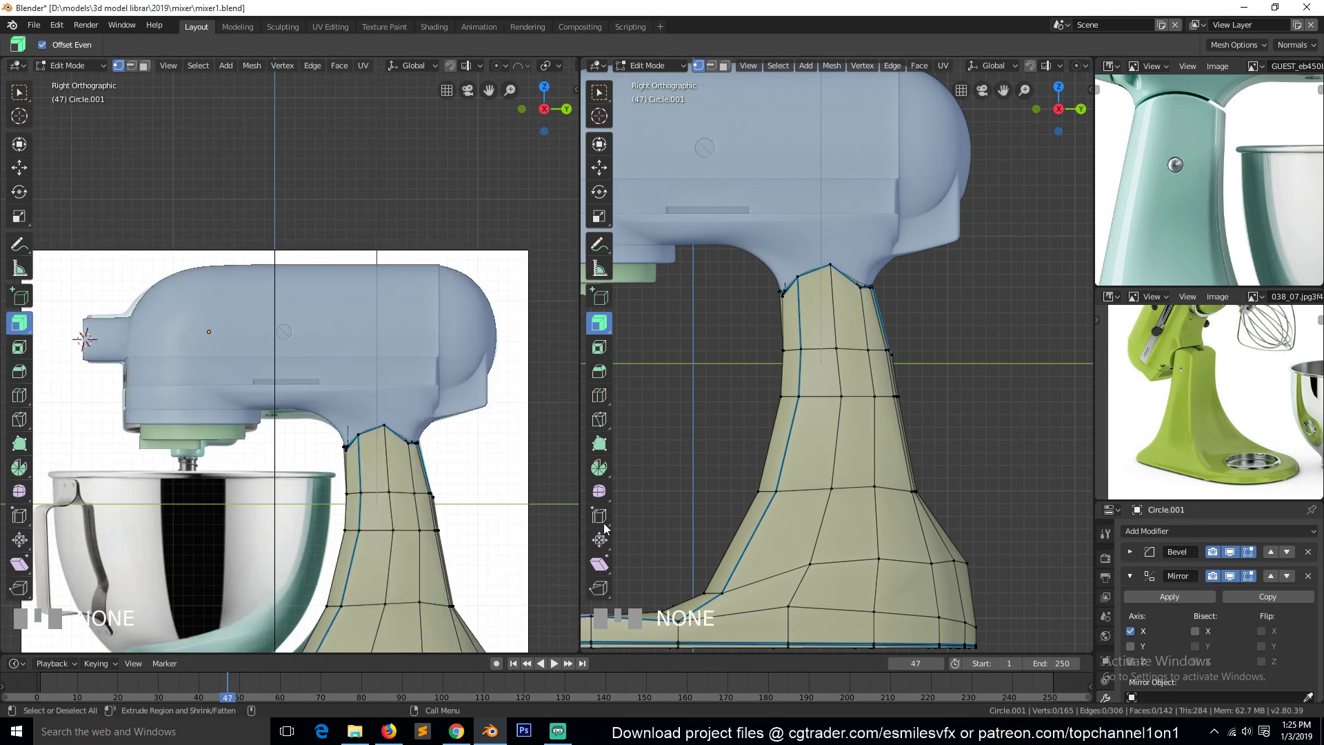
scroll(844, 372, "up", 3)
left_click(837, 346)
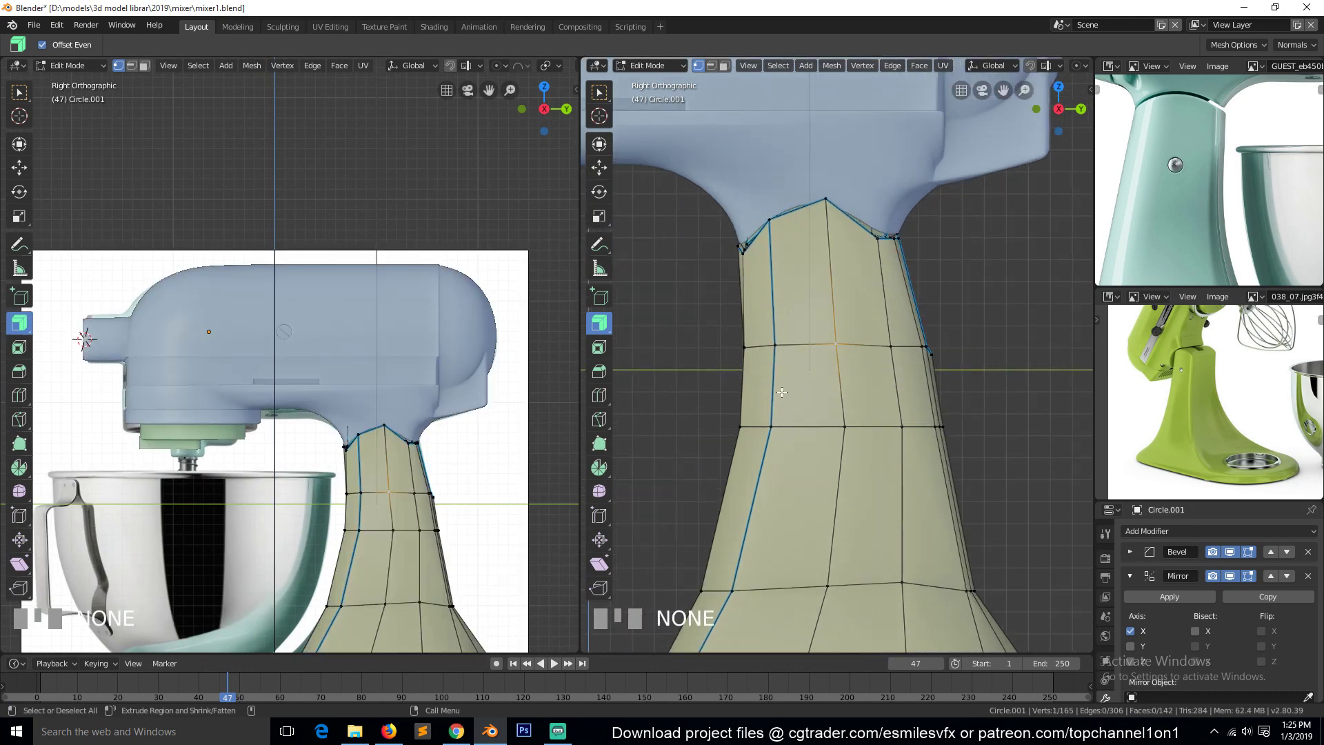
key("ctrl+b")
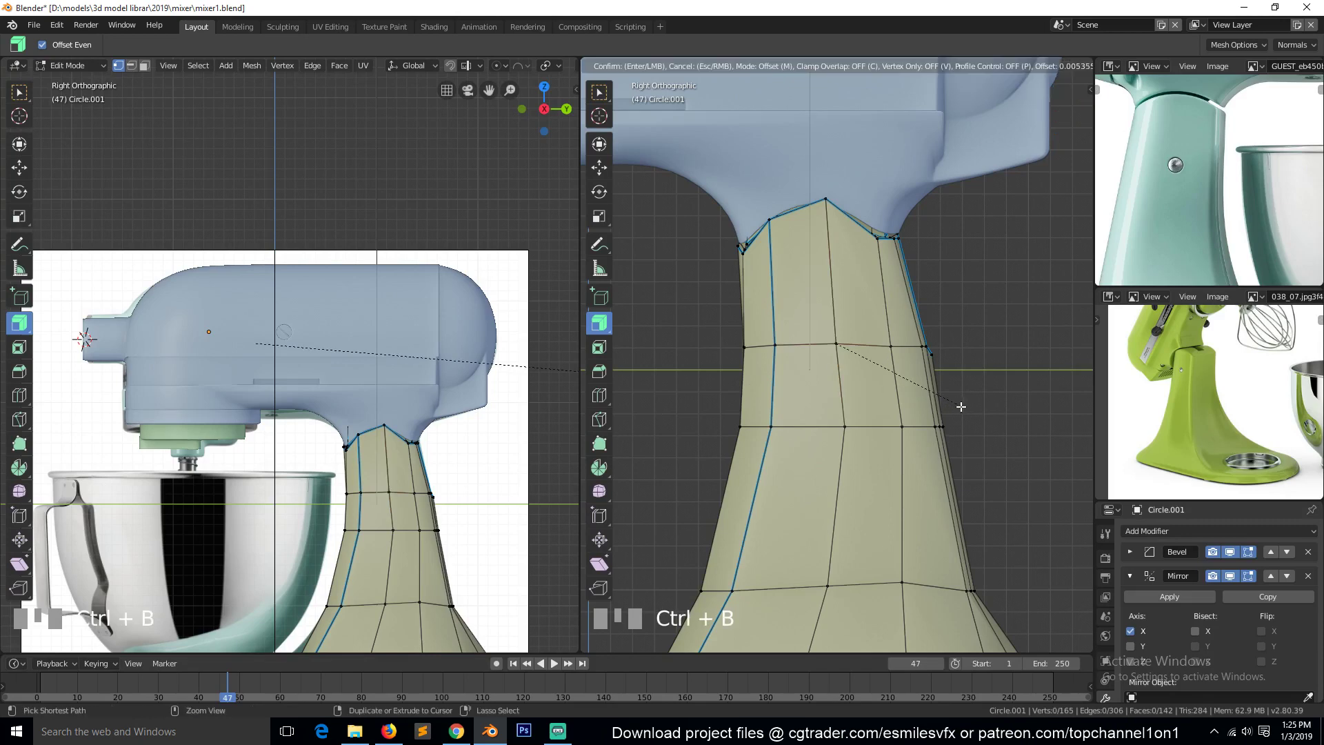
right_click(973, 428)
key("ctrl+shift+b")
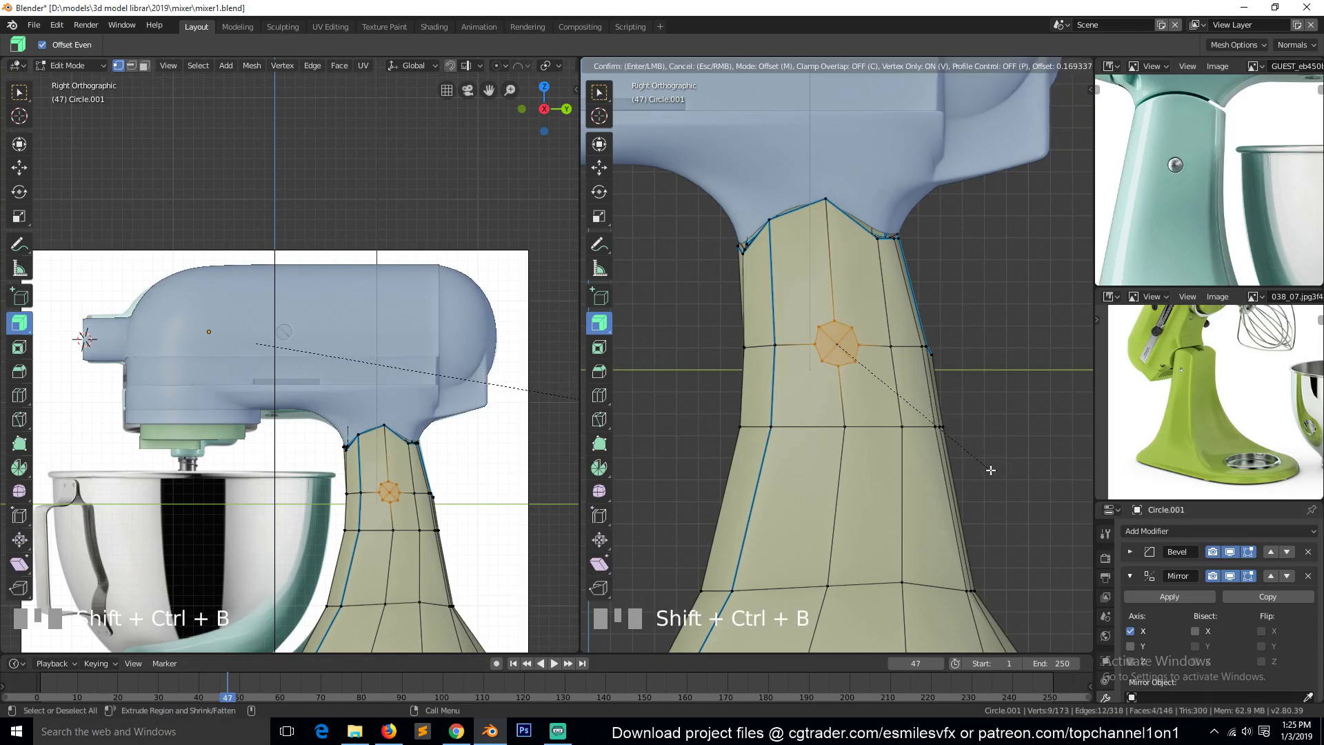
right_click(991, 469)
Bevel the screw-position vertex to the reference screw's size, vertex only, with an amount of 0.131 and 2 segments
key("z")
left_click(207, 561)
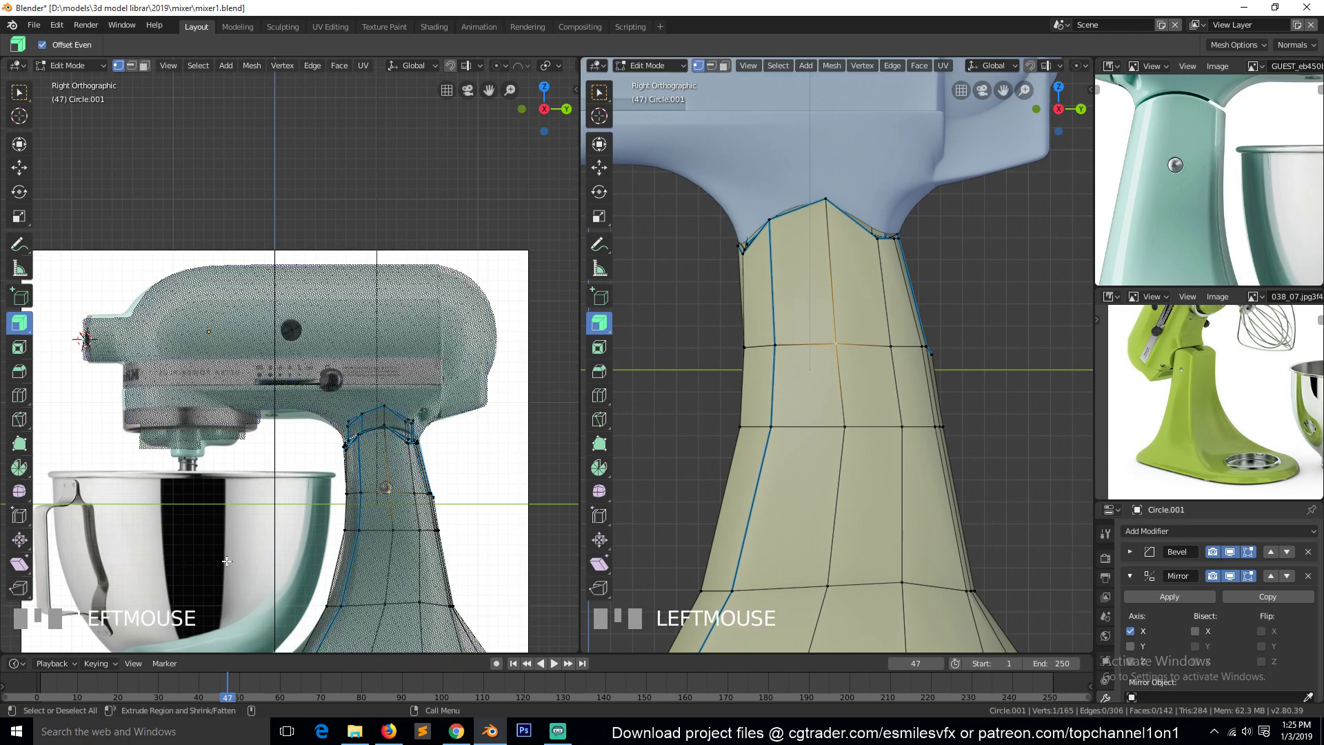
key("ctrl+shift+b")
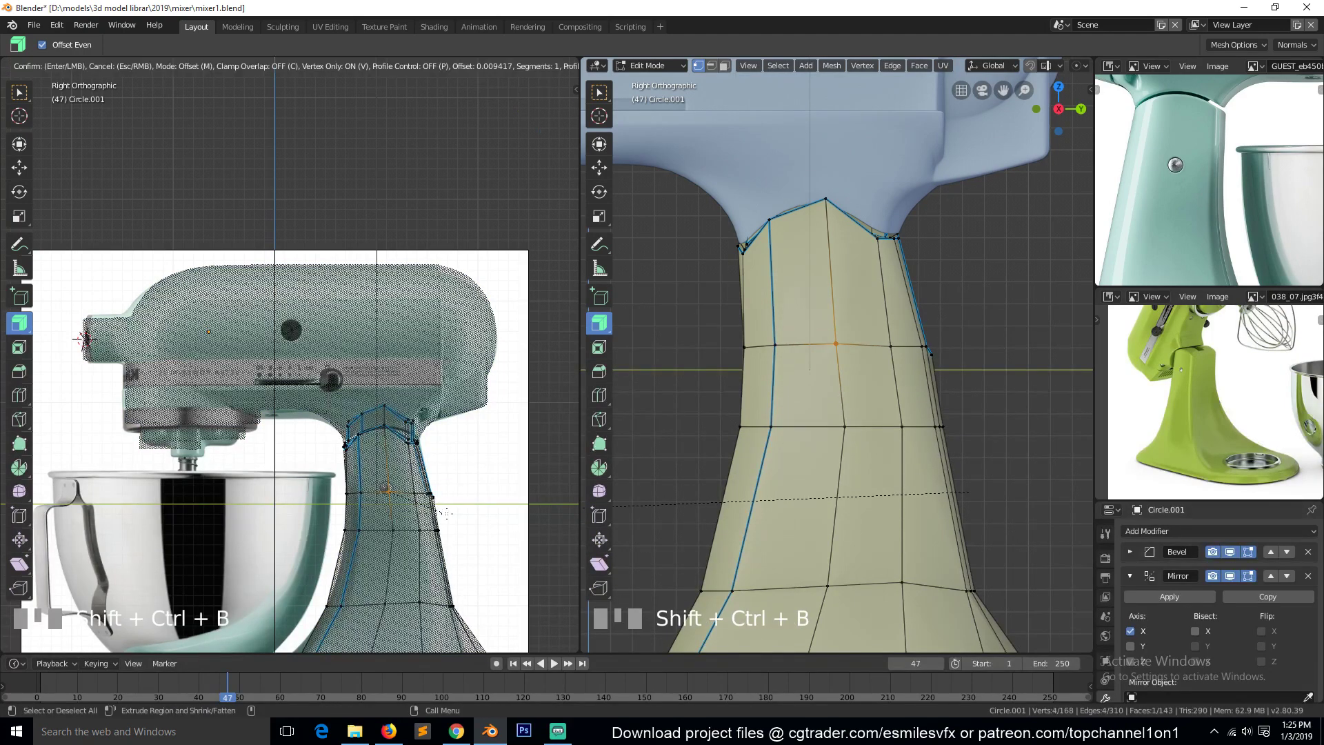
scroll(450, 524, "up", 1)
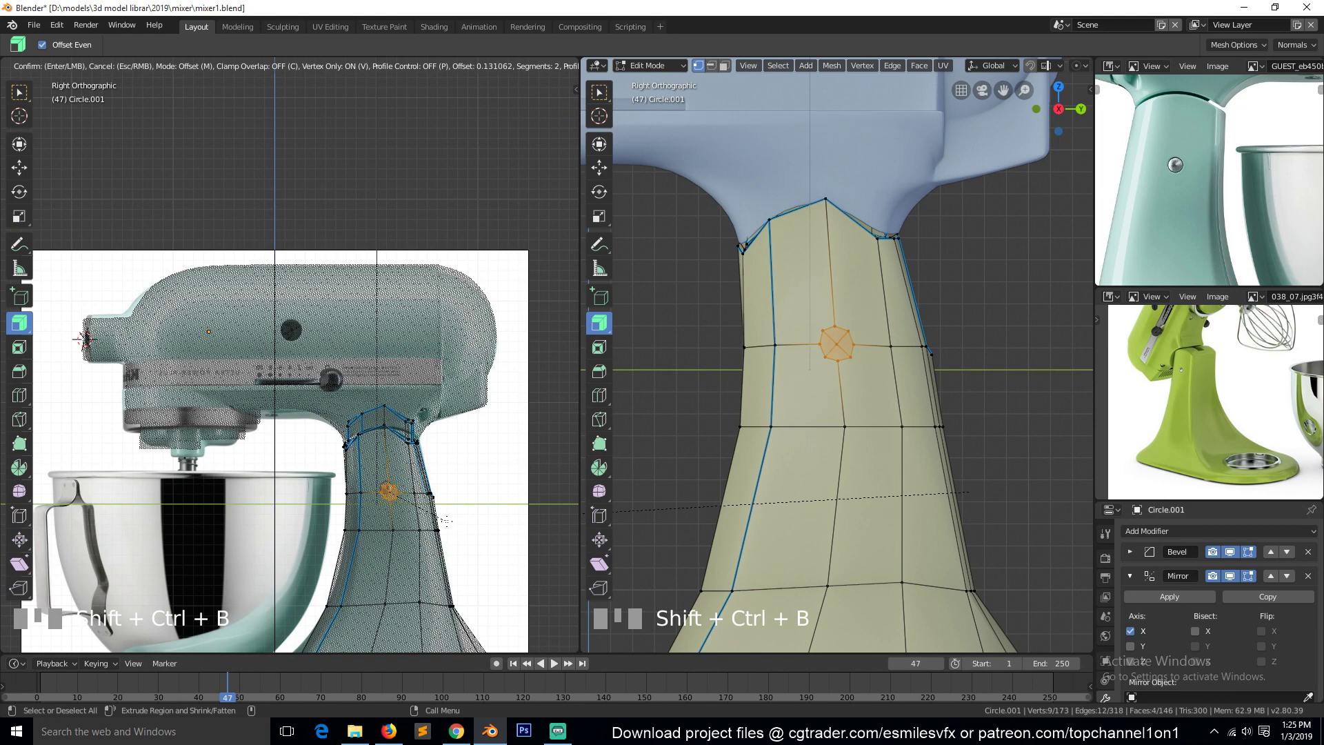
left_click(446, 521)
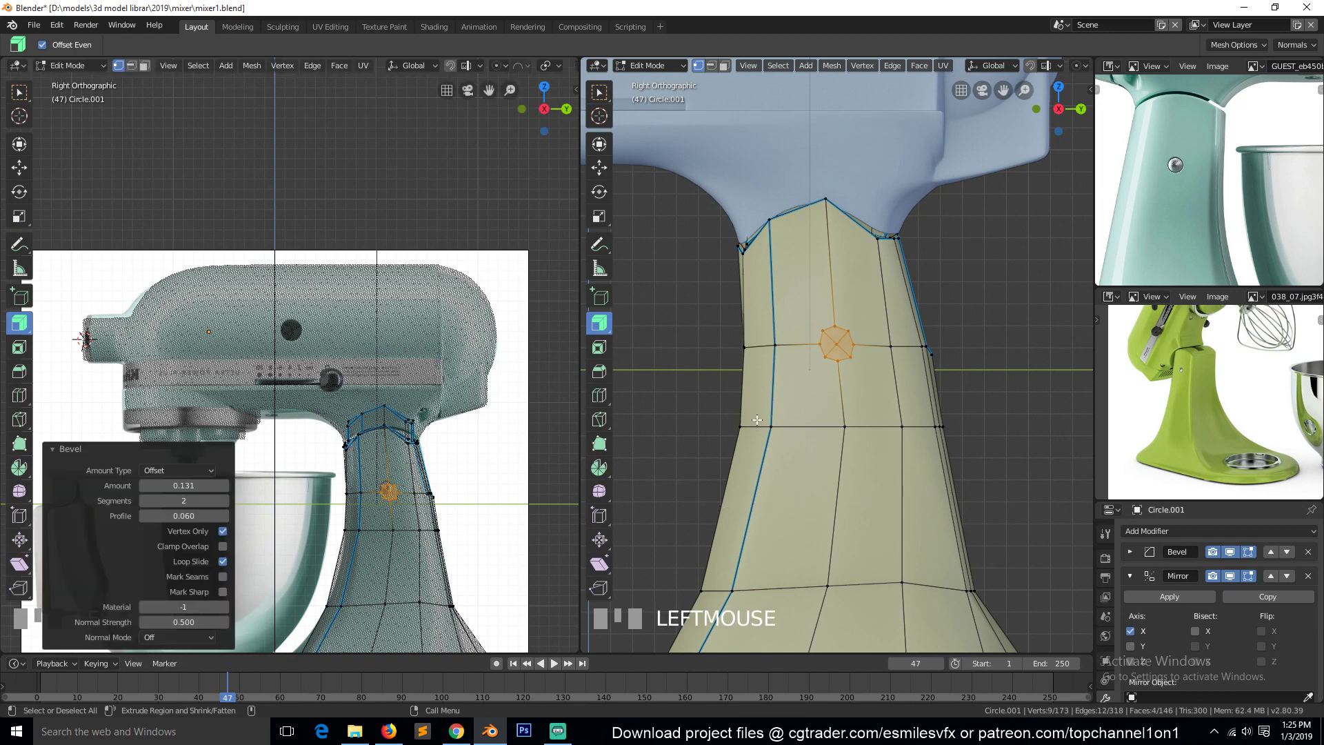
Select the outer ring of the beveled patch without its centre vertex and round it with To Sphere
left_click(836, 345, "alt+shift")
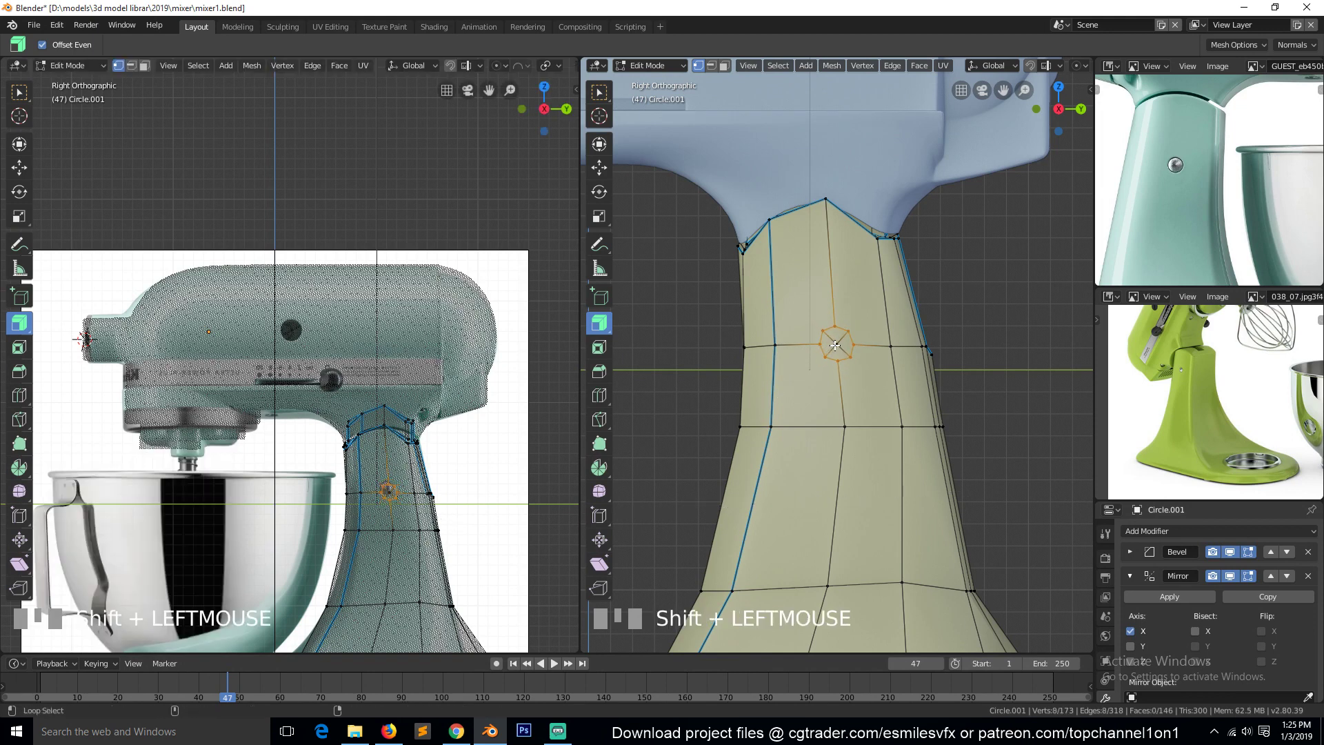
key("shift+alt+s")
left_click(836, 345)
key("KP_Decimal")
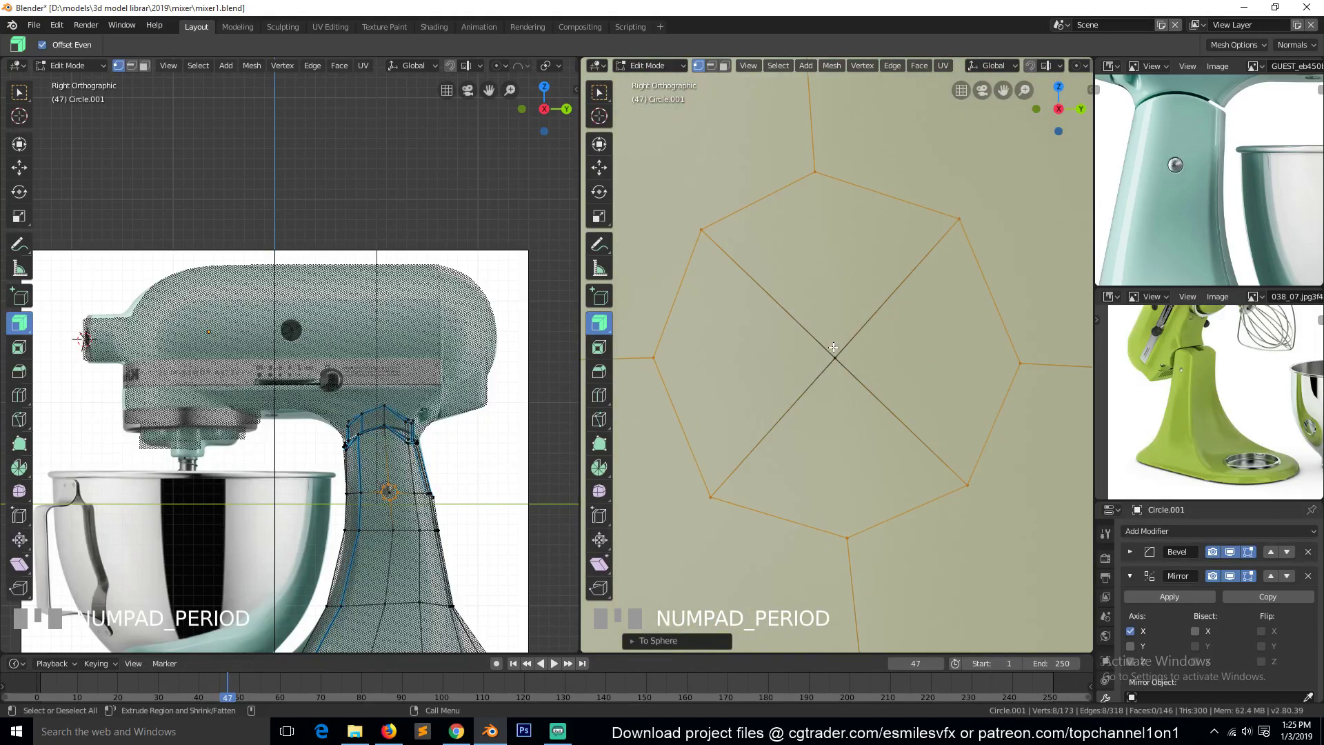
Add the centre vertex to the rounded ring's selection so the whole octagonal screw patch is selected
key("grave")
left_click(847, 364, "shift")
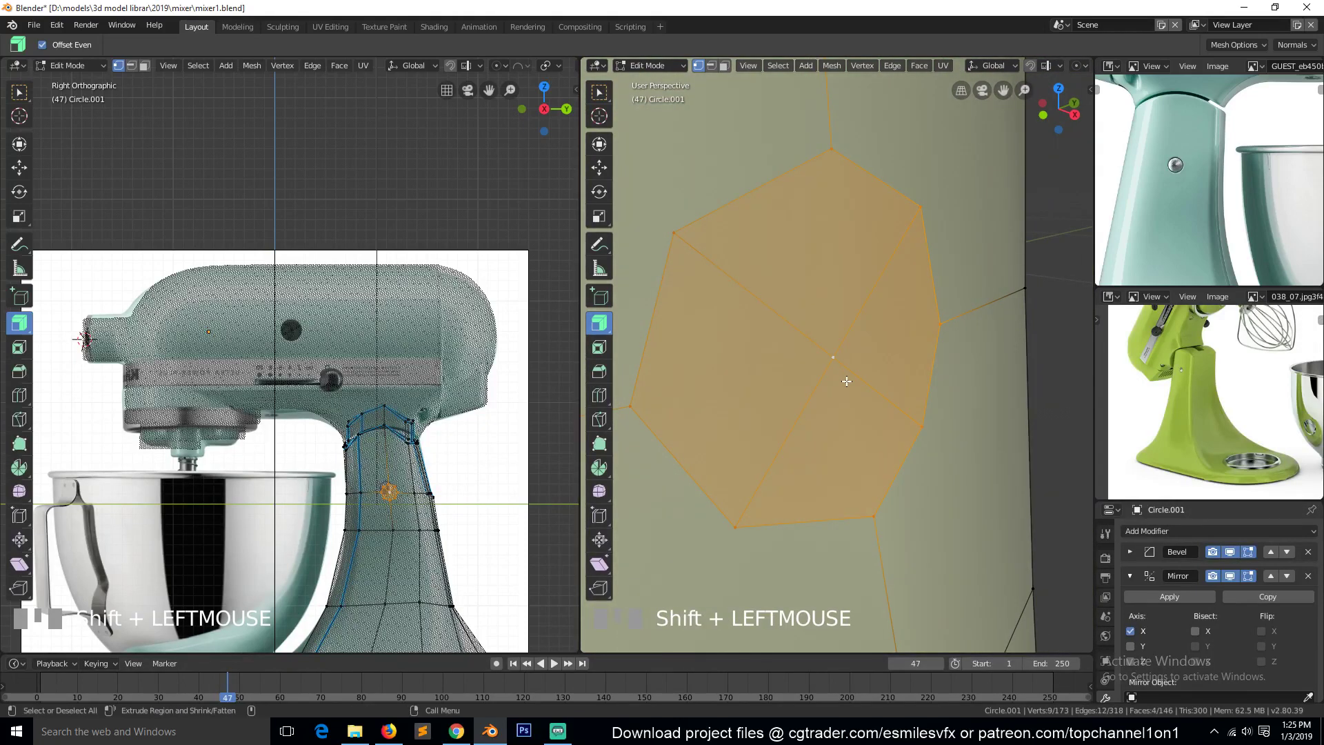
key("e")
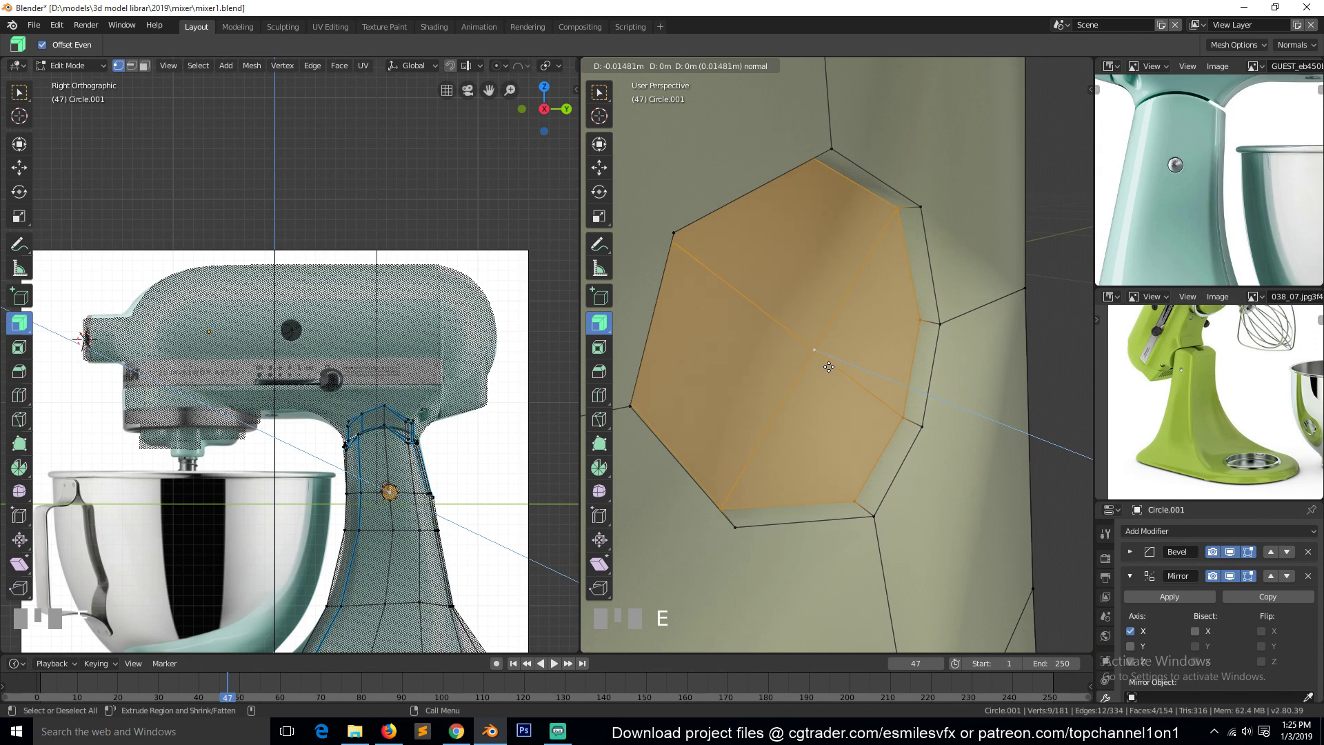
right_click(831, 371)
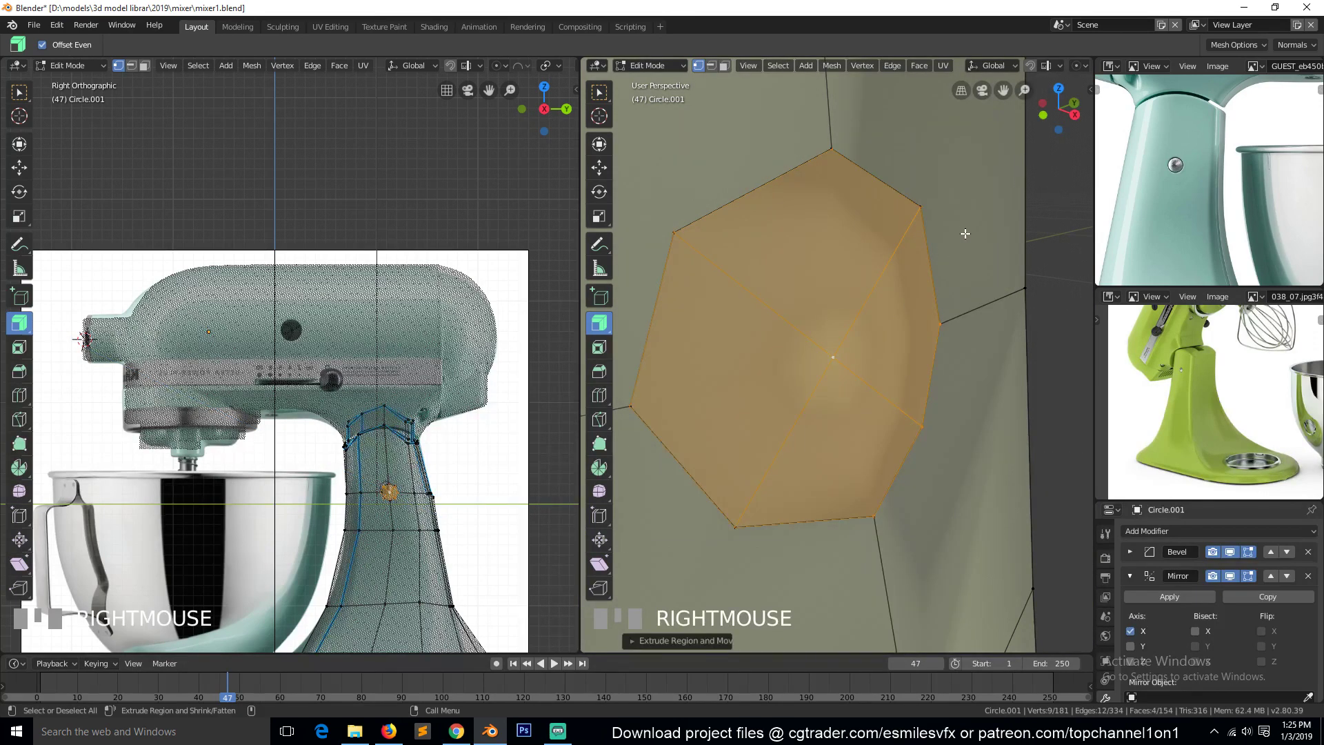
key("s")
key("ctrl+z")
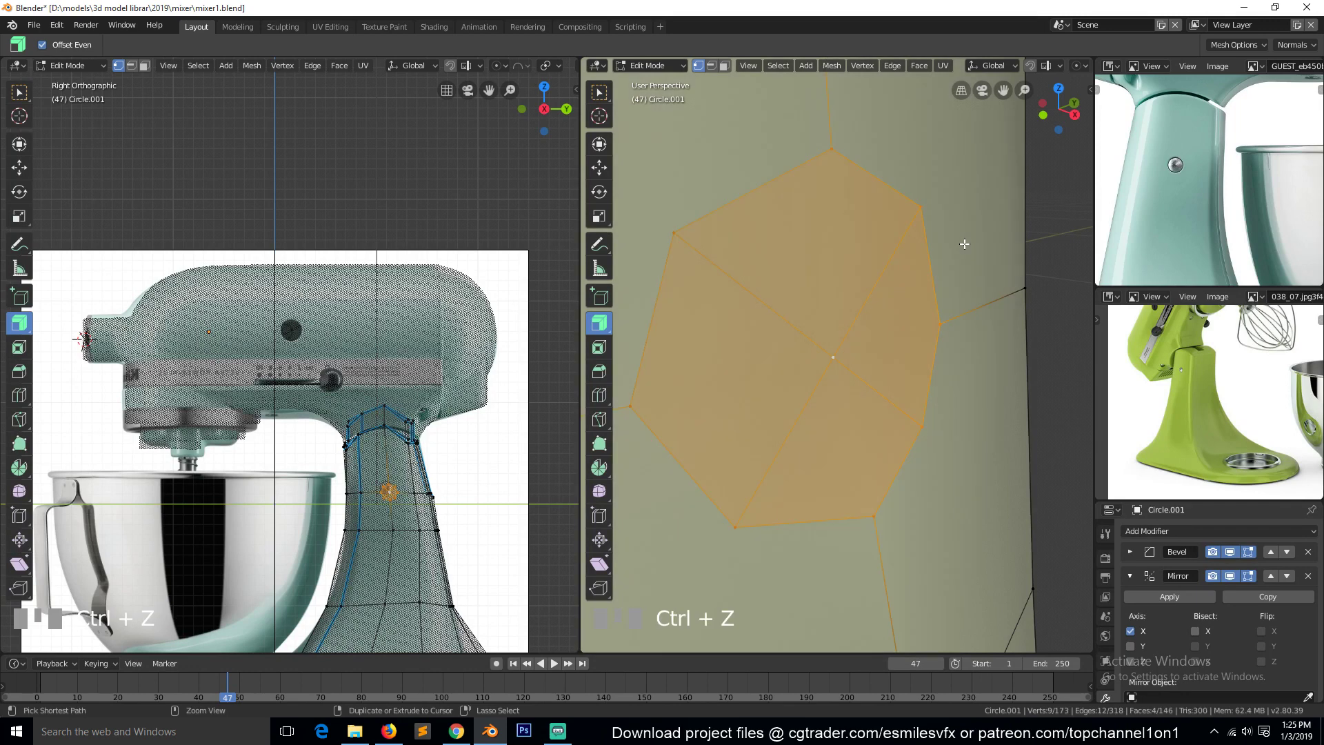
Inset the octagonal patch by a thickness of about 0.005 and add a centred loop cut in the narrow border ring
key("i")
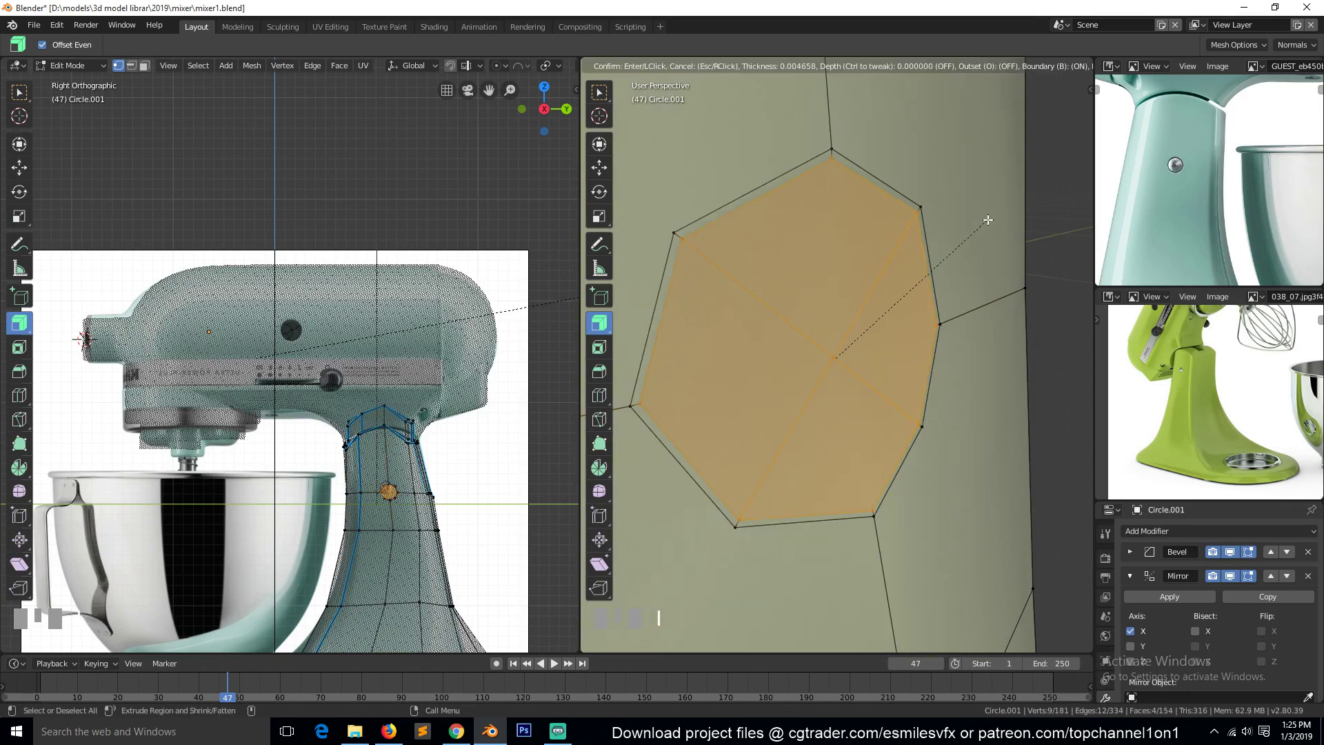
left_click(991, 219)
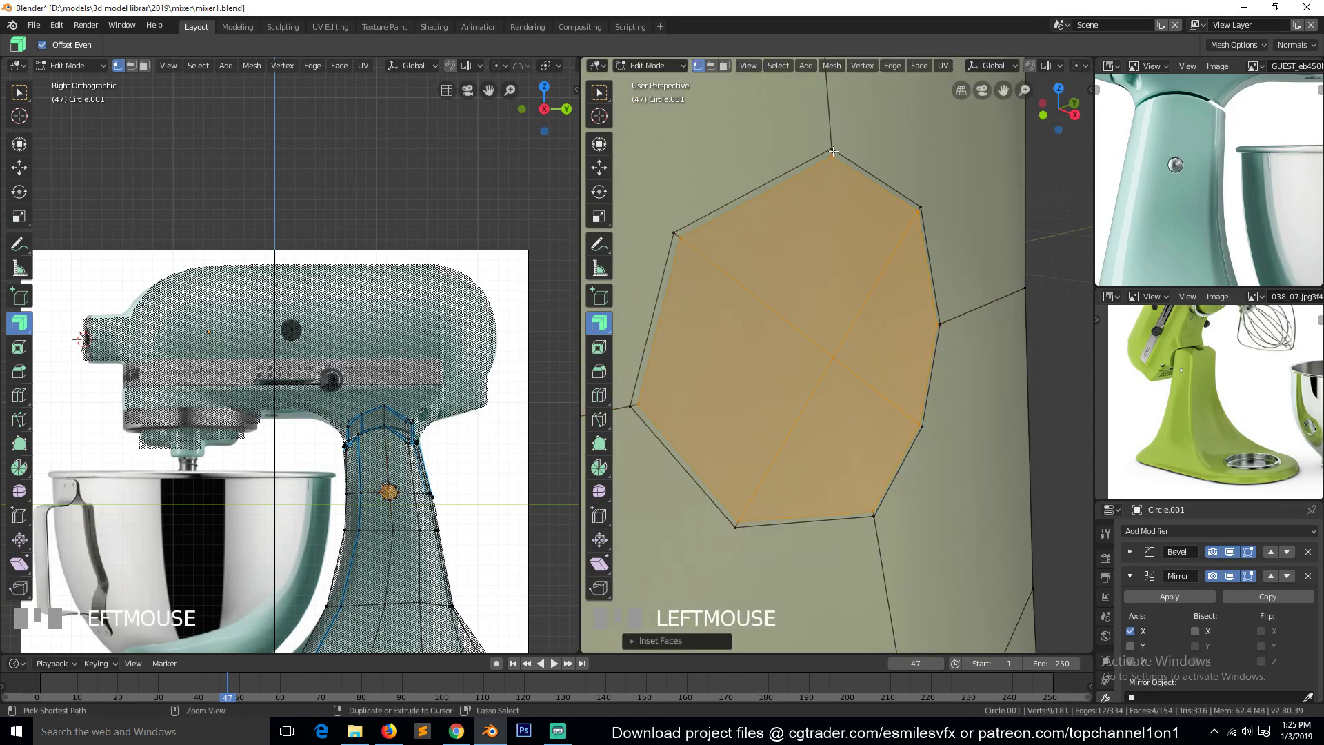
key("ctrl+r")
left_click(903, 341)
right_click(903, 340)
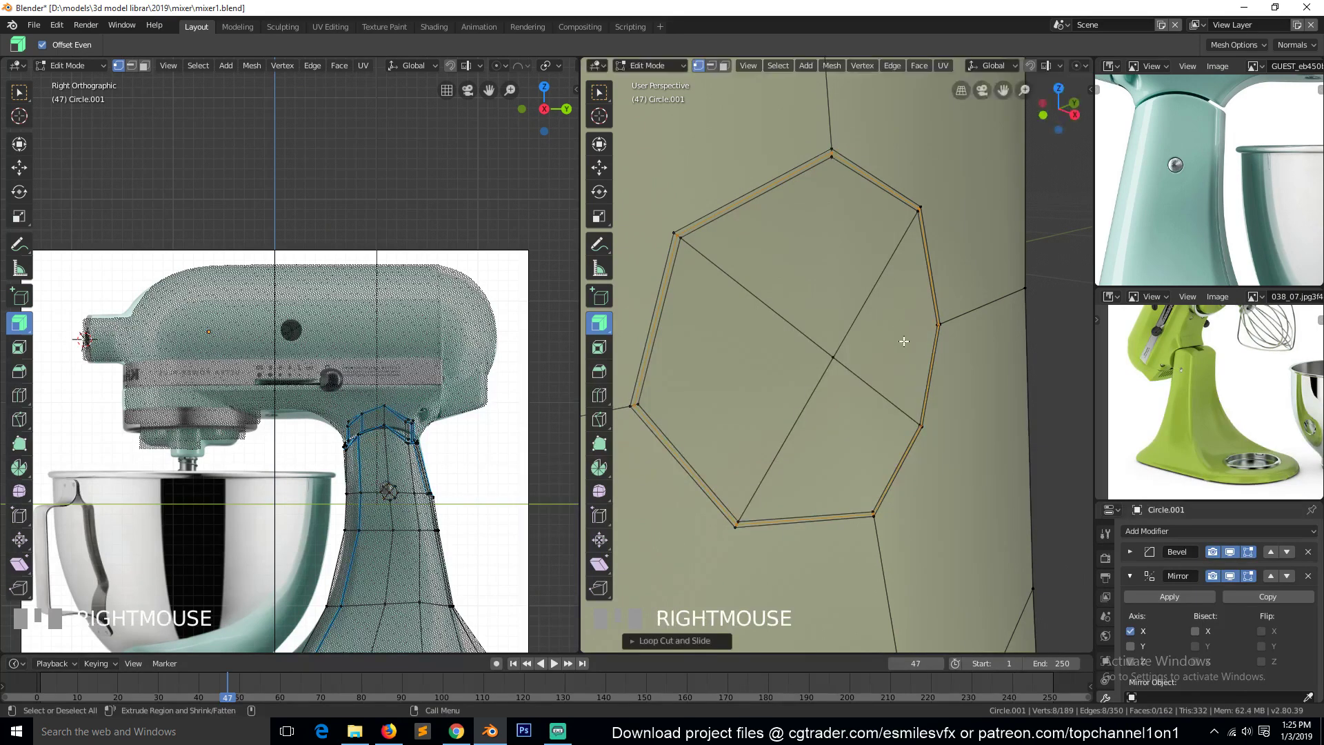
Move the new edge loop inward along the global X axis to form a thin groove around the patch
key("g")
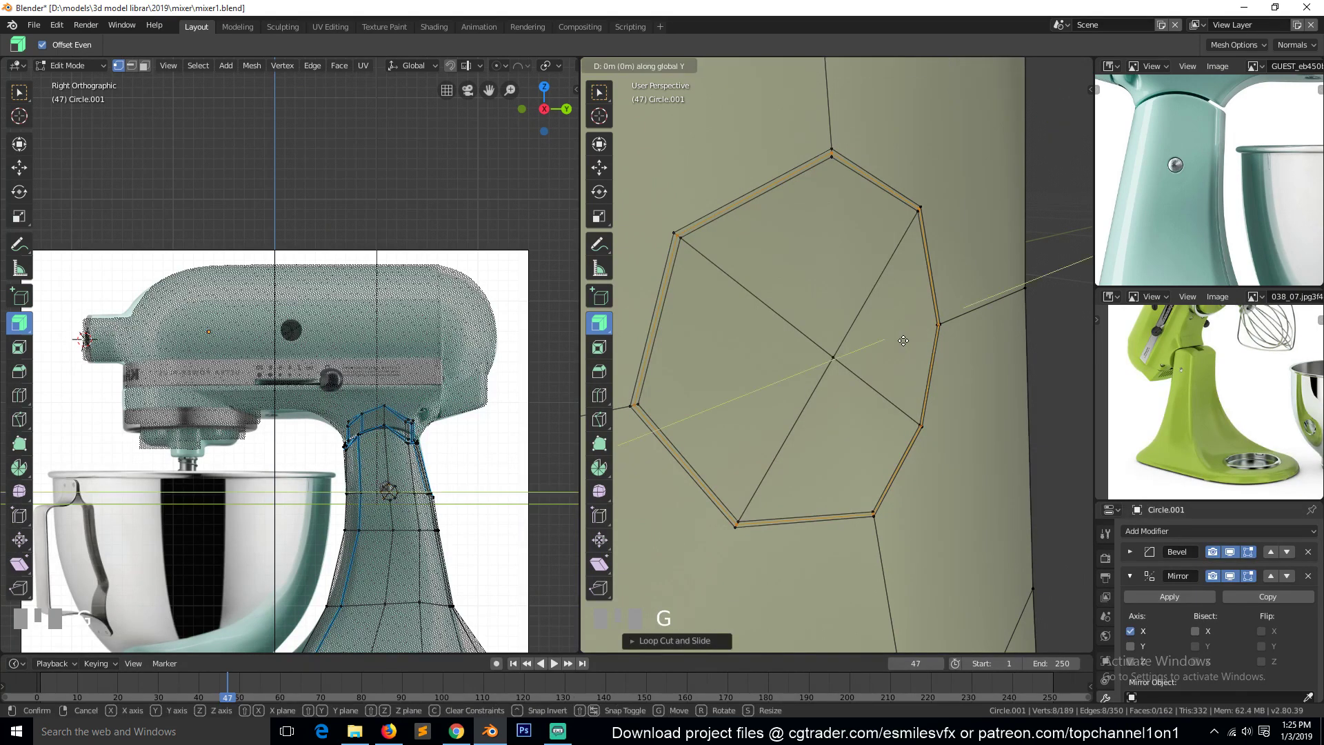
key("x")
left_click(904, 297)
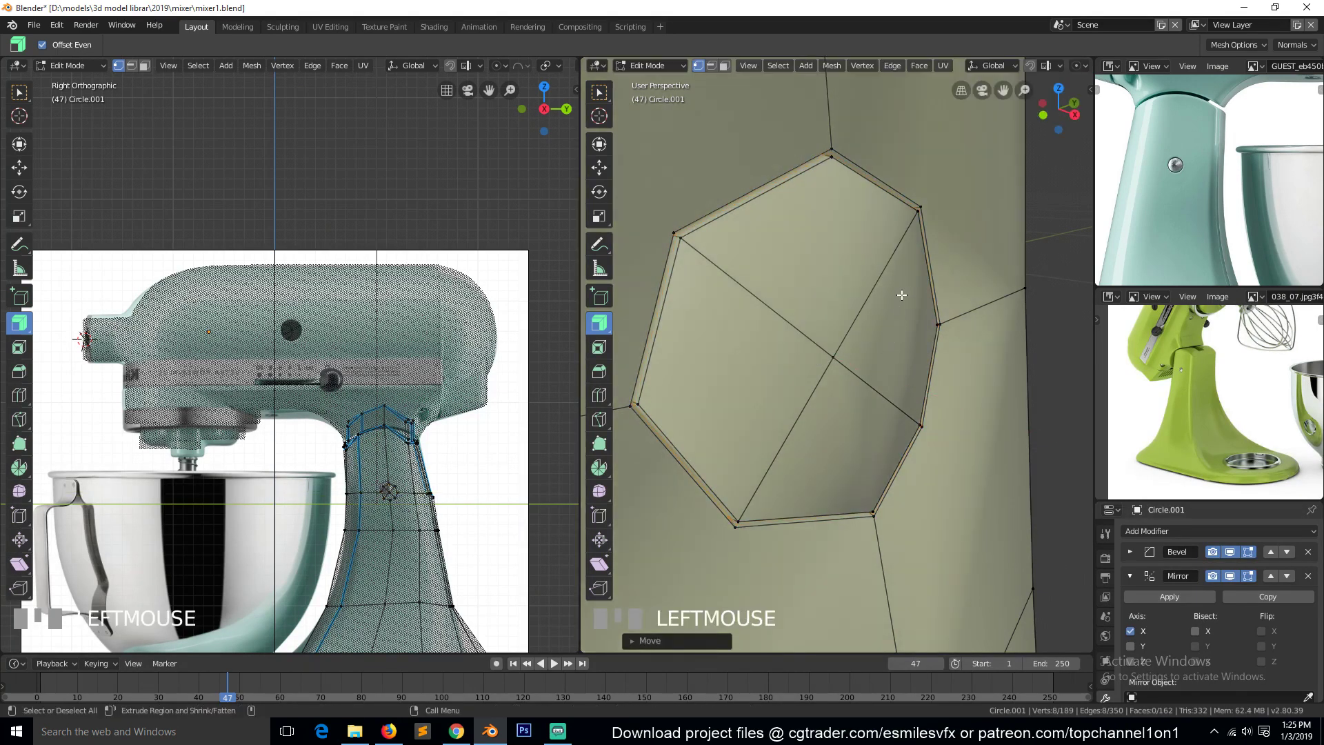
Select the groove's outer and inner edge loops around the screw patch and give them a bevel weight of 1
key("2")
left_click(874, 168, "alt")
left_click(765, 185, "alt+shift")
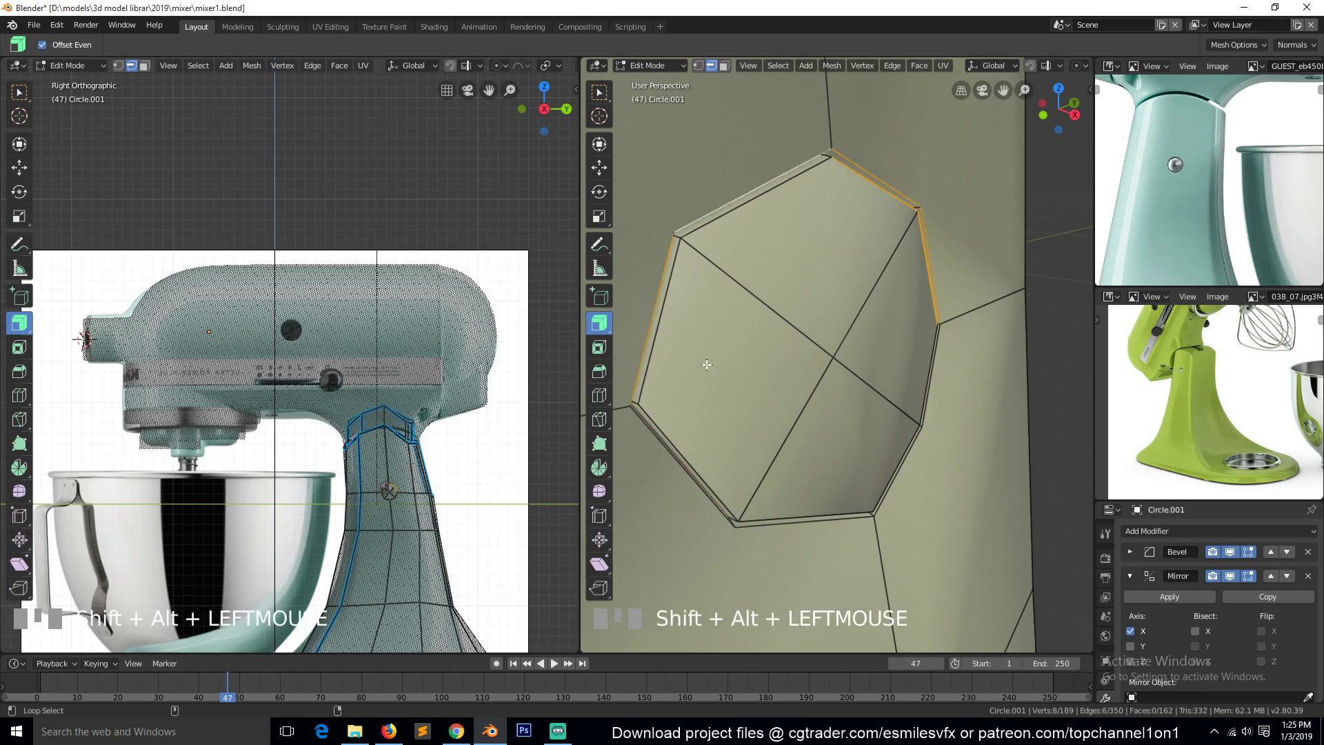
left_click(716, 515, "alt+shift")
left_click(886, 491, "alt+shift")
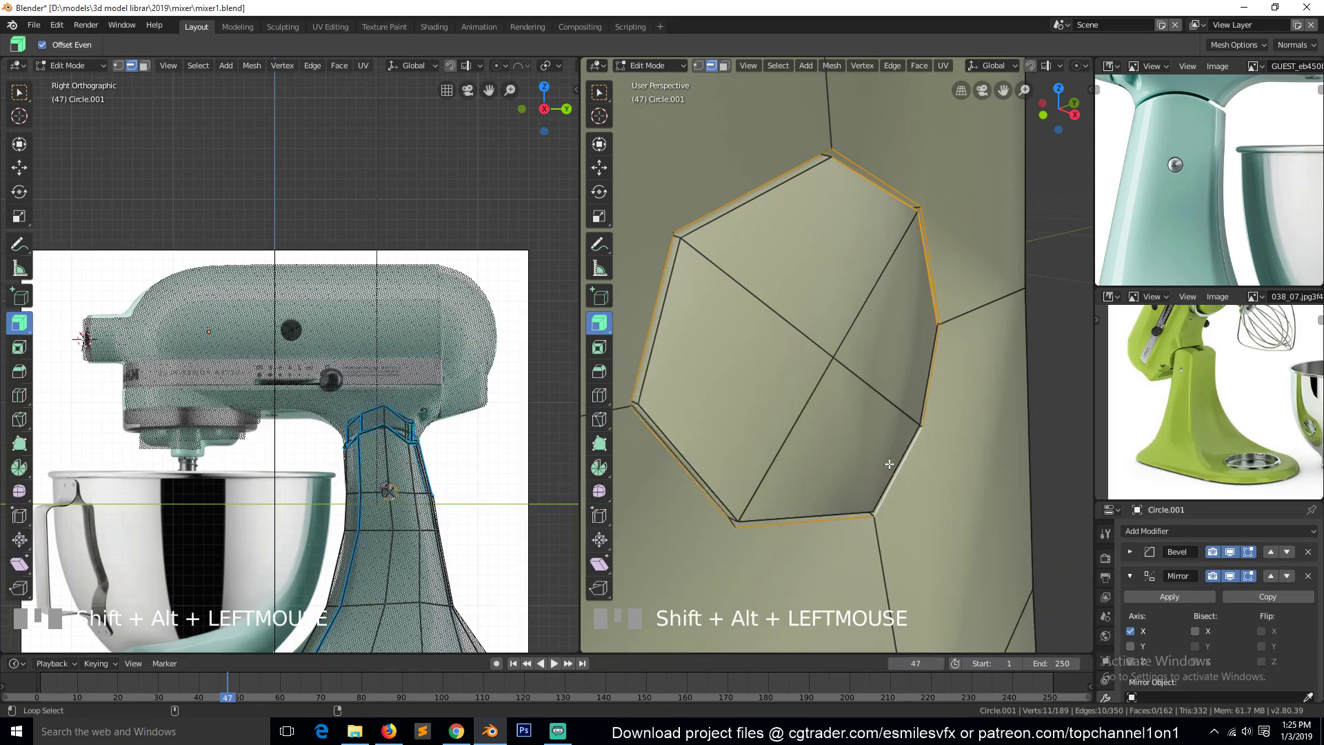
left_click(707, 468, "alt+shift")
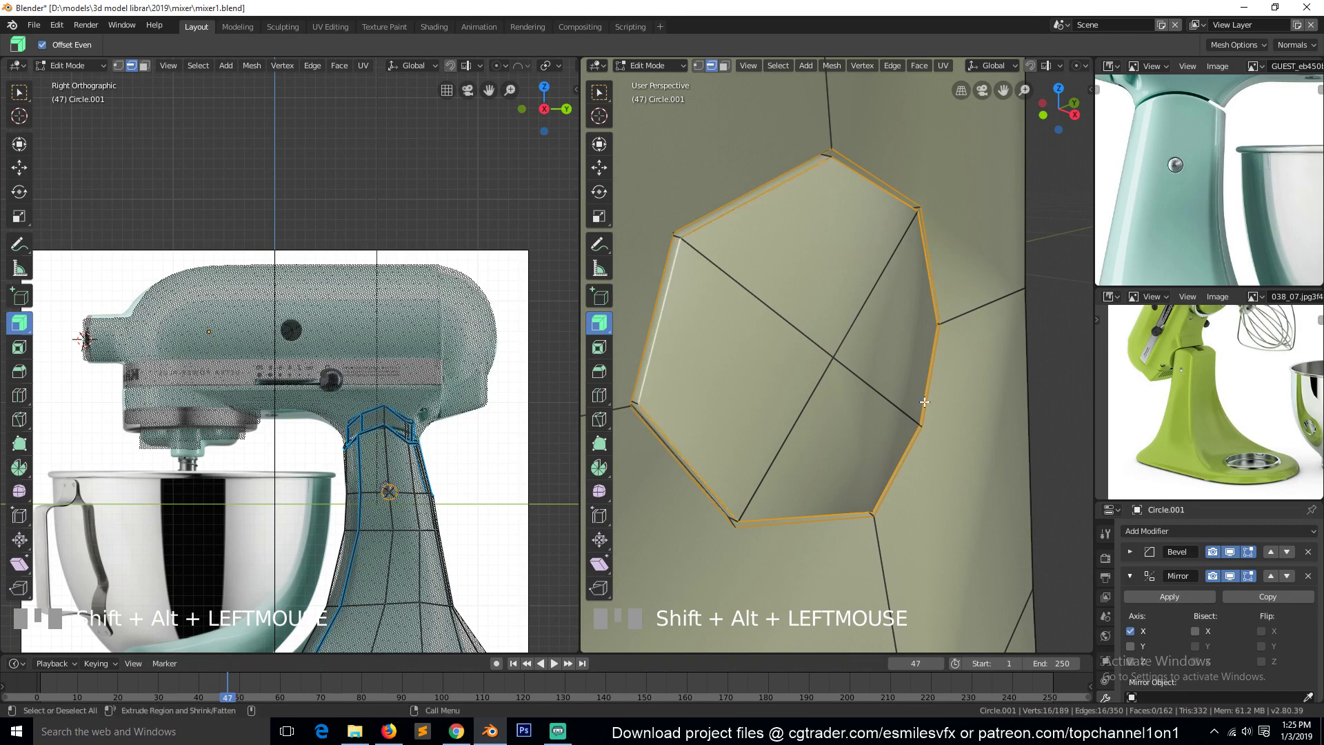
key("ctrl+e")
left_click(930, 404)
key("1")
left_click(930, 404)
scroll(880, 350, "down", 3)
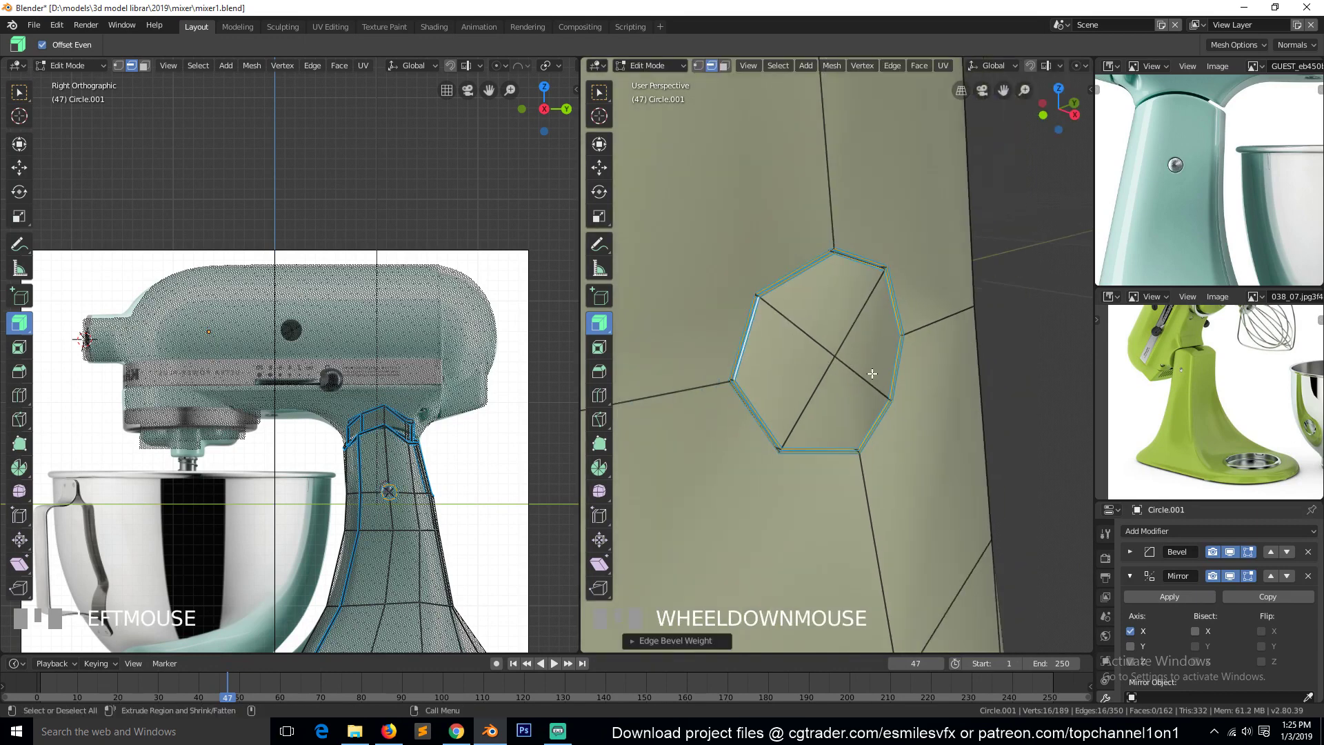
Return to Object Mode, save the file and inspect the round groove on the column
key("1")
scroll(849, 400, "down", 6)
key("grave")
key("Tab")
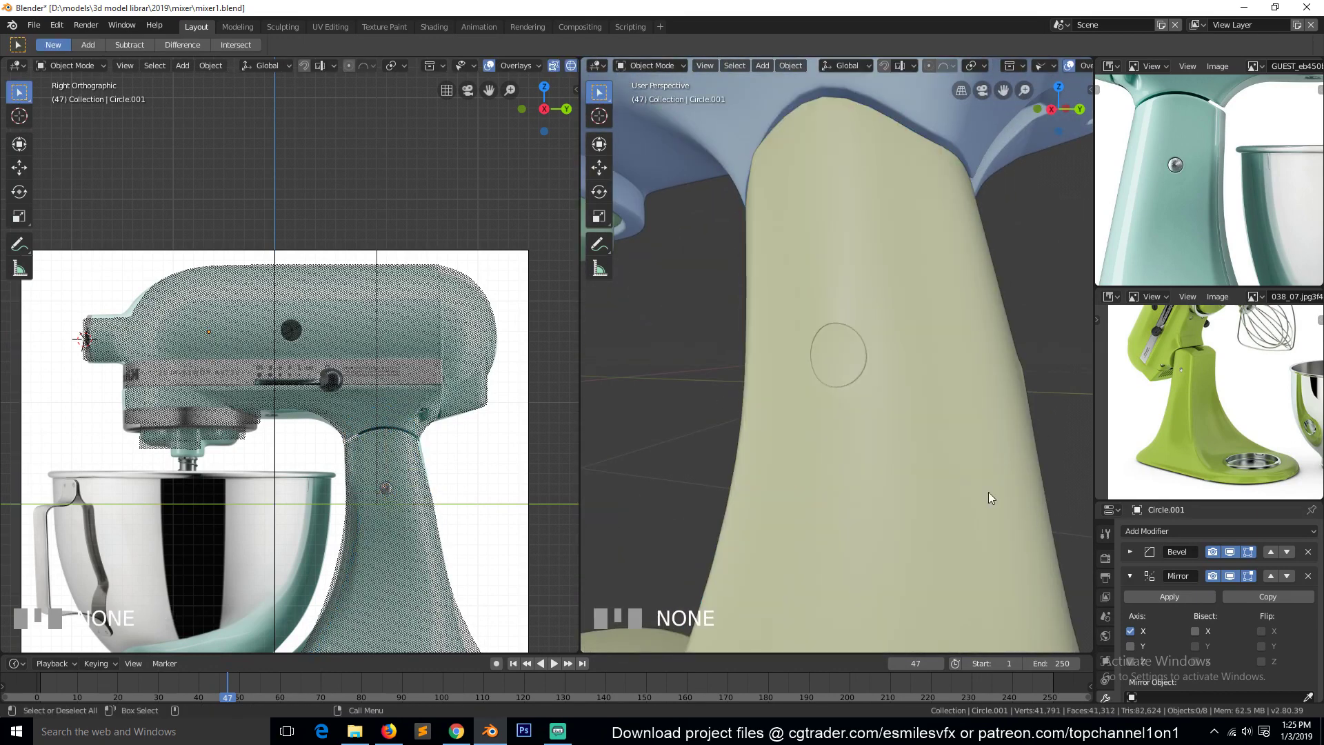
scroll(822, 453, "down", 3)
key("ctrl+s")
key("grave")
scroll(907, 436, "up", 5)
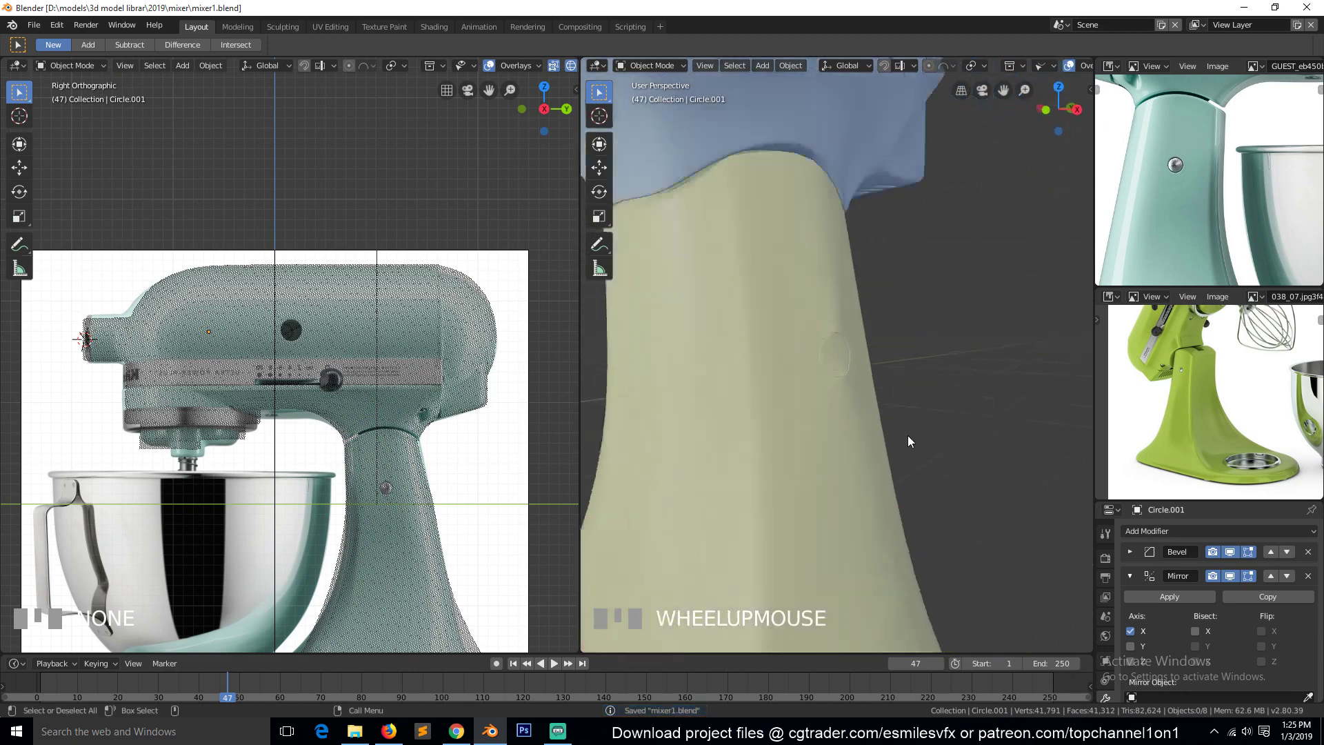
Reopen the stand for mesh editing at the screw patch and clear the selection
key("Tab")
key("grave")
key("alt+a")
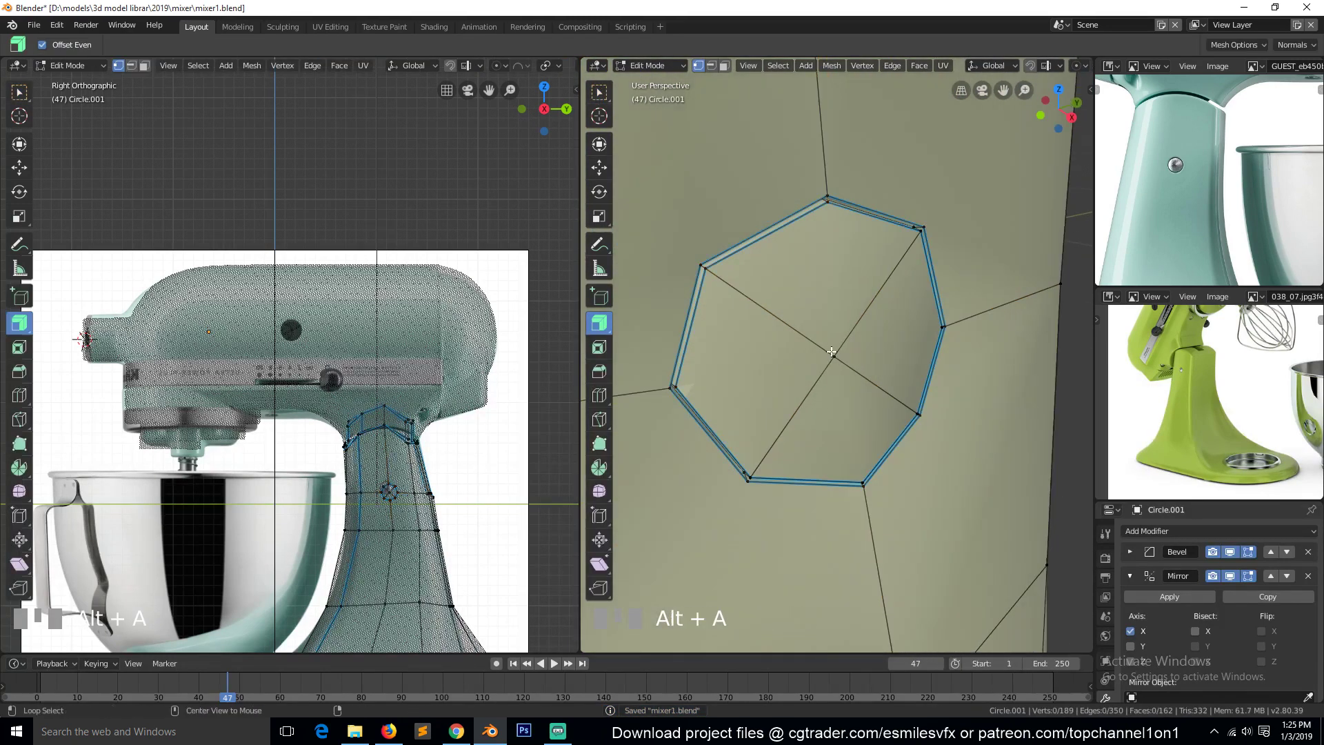
left_click(868, 476)
left_click(858, 470, "shift")
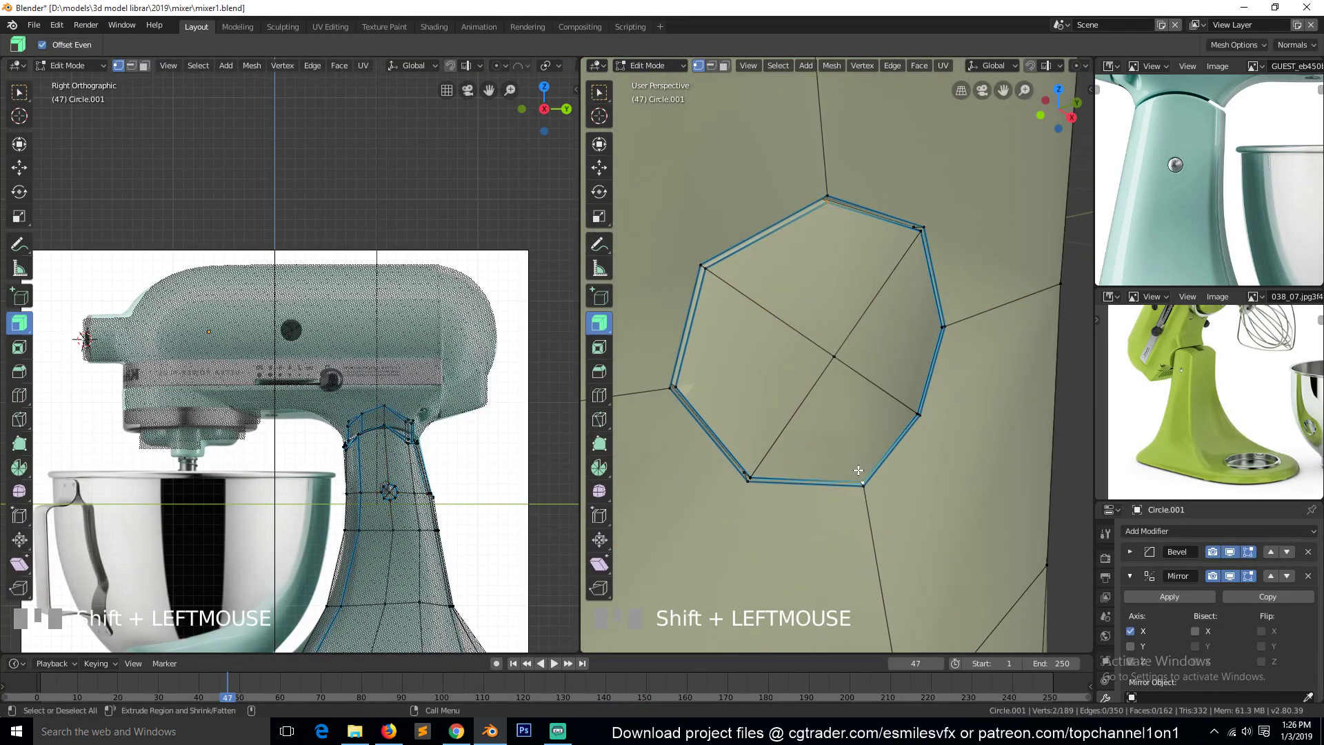
key("j")
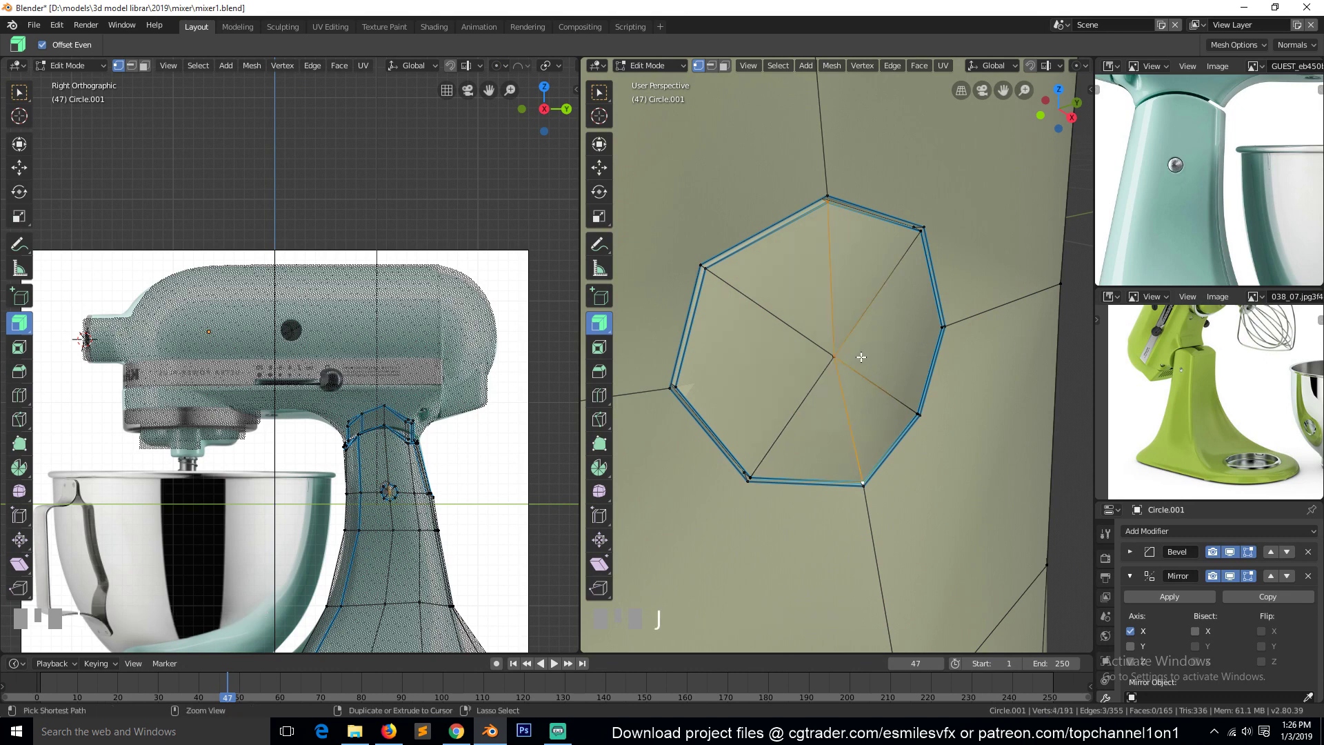
key("ctrl+z")
left_click(840, 357)
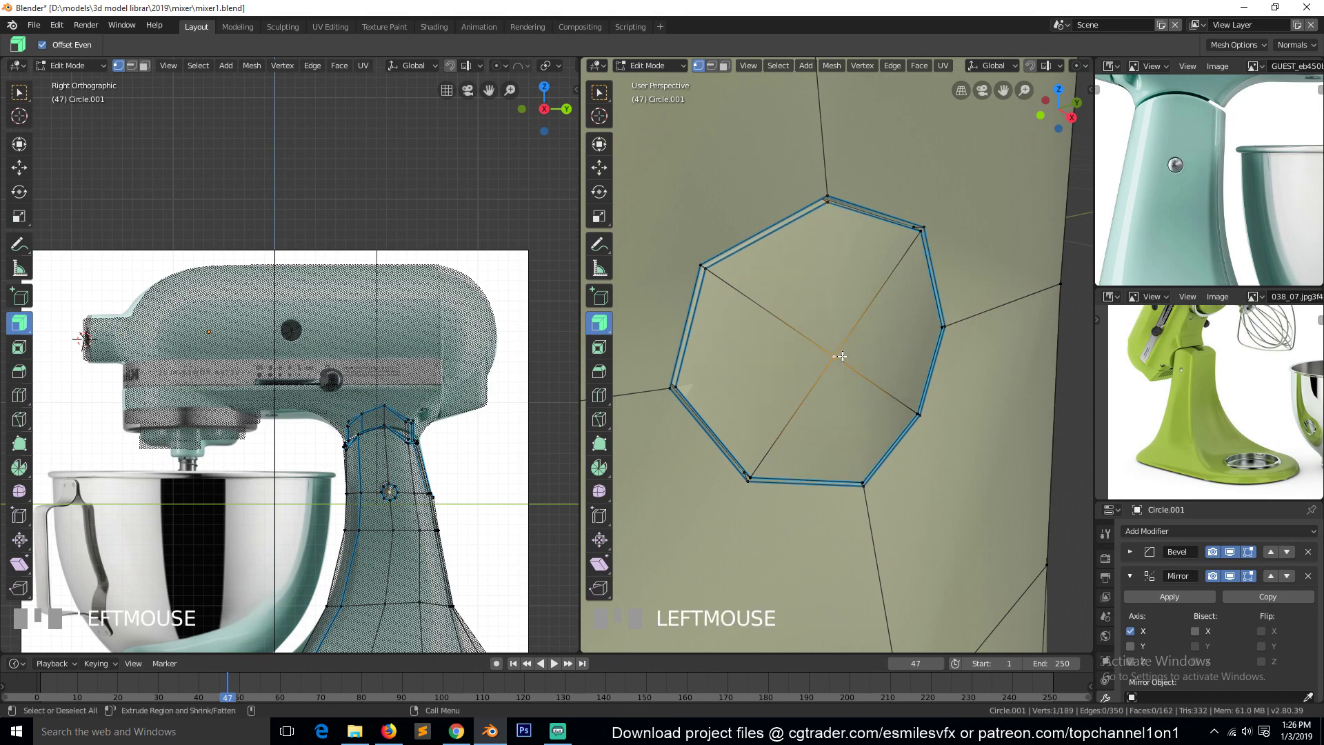
Merge the four faces inside the groove into a single face and clear the selection
key("3")
left_click(821, 326)
left_click(790, 352, "shift")
left_click(857, 389, "shift")
left_click(869, 371, "shift")
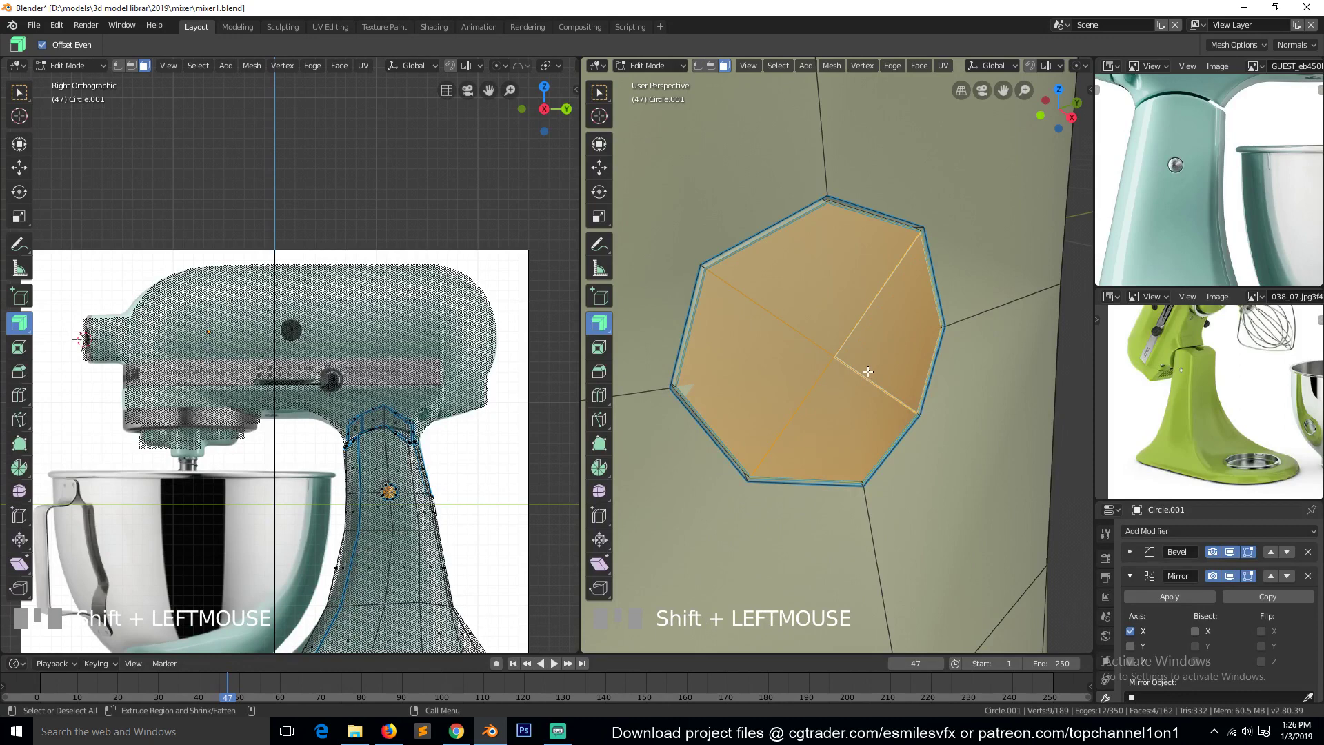
key("f")
key("alt+a")
Connect the merged face's opposite vertices with a vertical and a horizontal edge, in line with the column's surrounding edges
key("1")
left_click(829, 207)
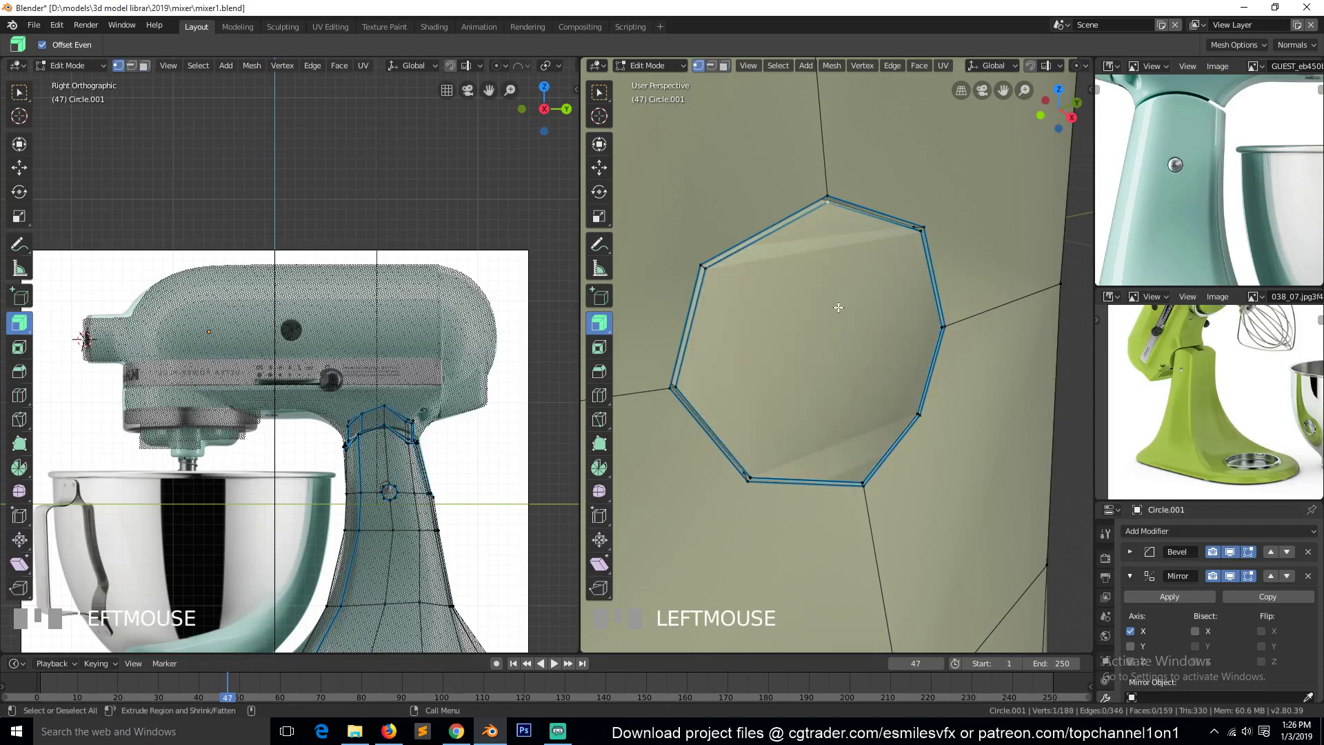
left_click(866, 461, "shift")
key("j")
left_click(932, 338)
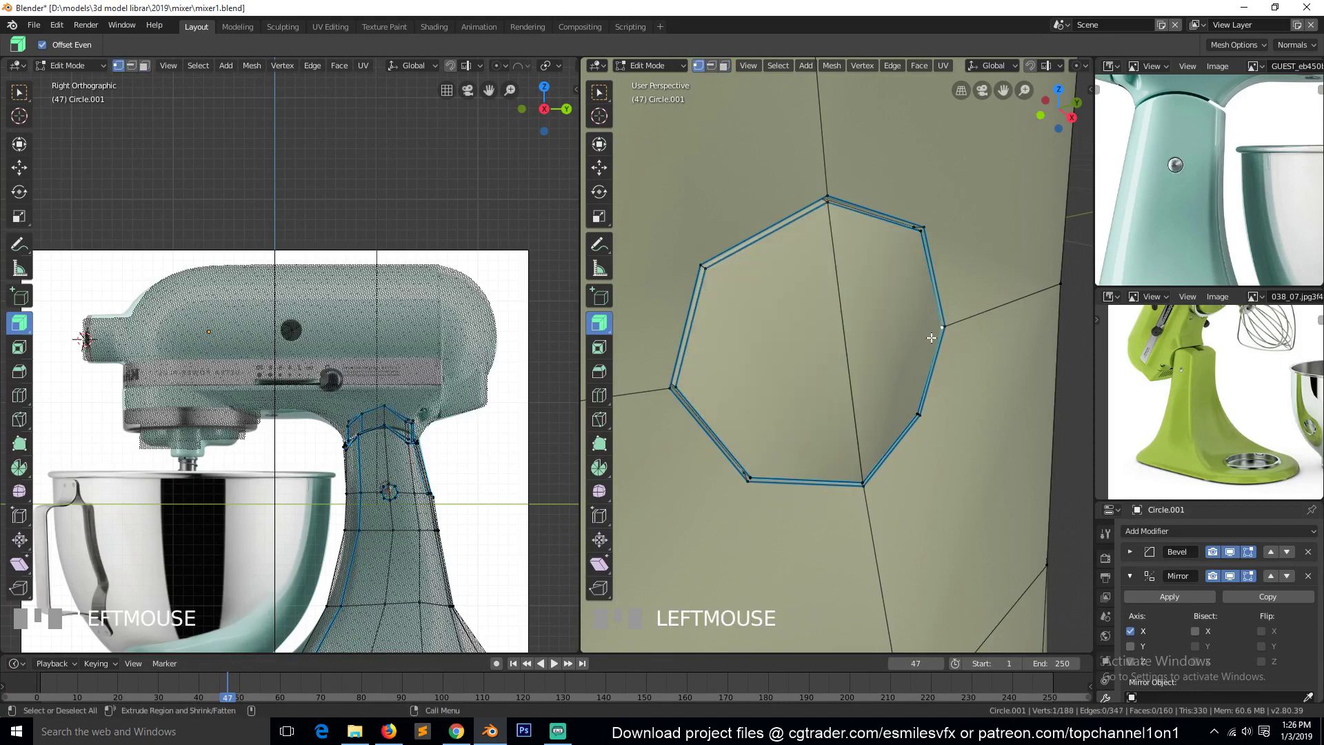
left_click(676, 387, "shift")
key("j")
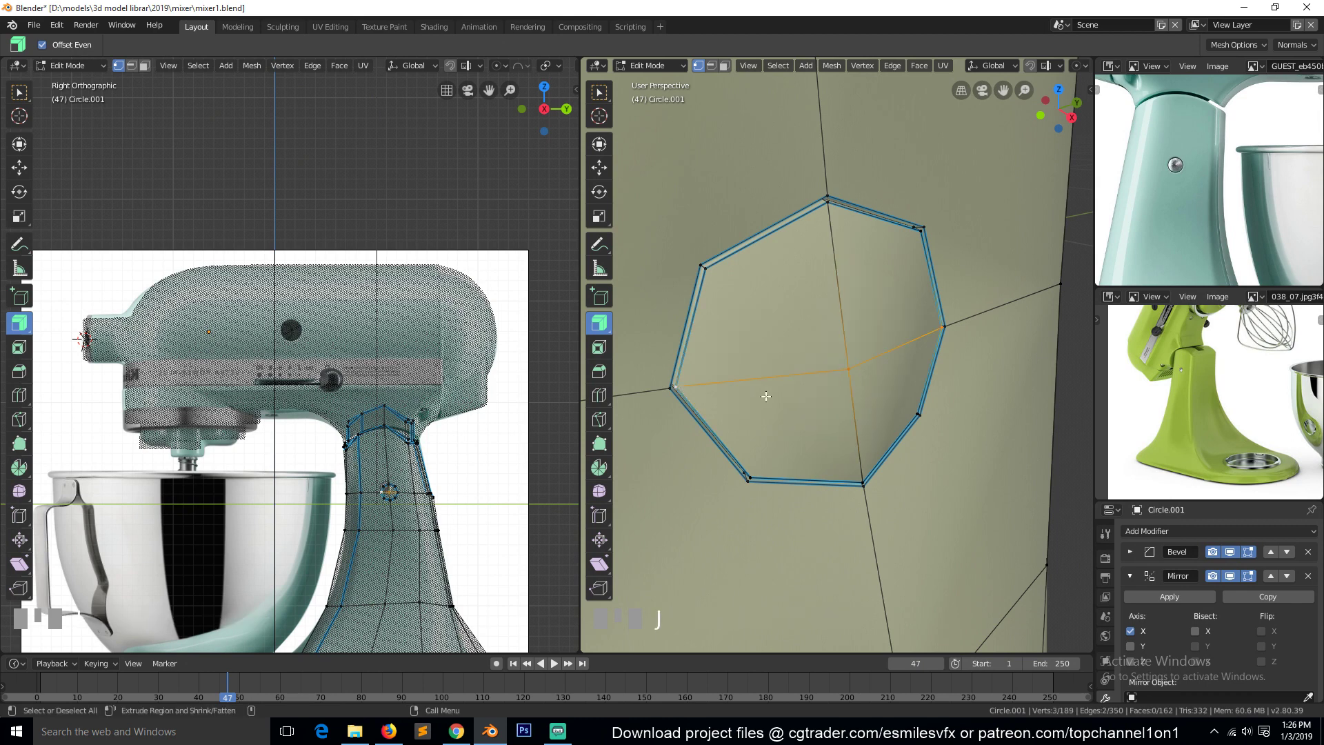
Leave mesh editing of the stand and save the file
key("Tab")
scroll(766, 507, "down", 5)
key("ctrl+s")
key("grave")
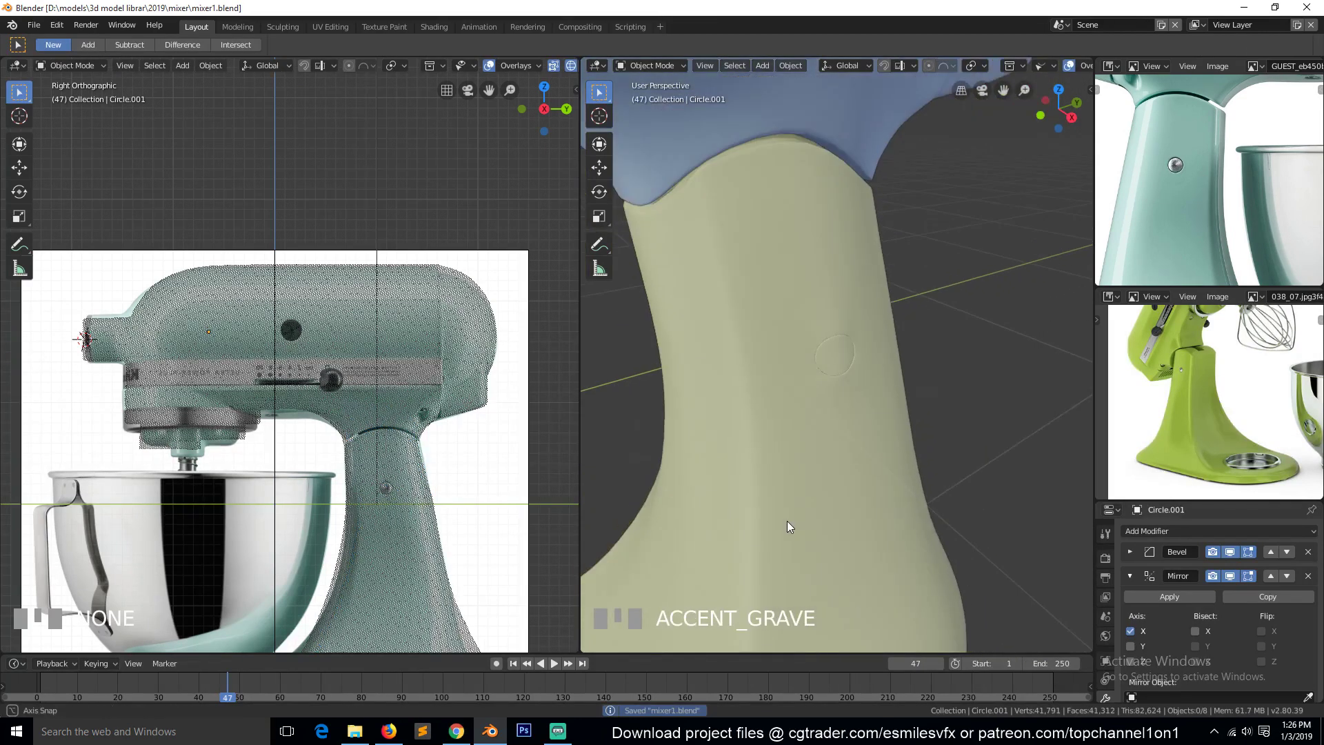
Compare the round screw detail on the column with the screw in the reference photo
middle_click_drag(788, 520, 763, 501)
scroll(749, 455, "down", 3)
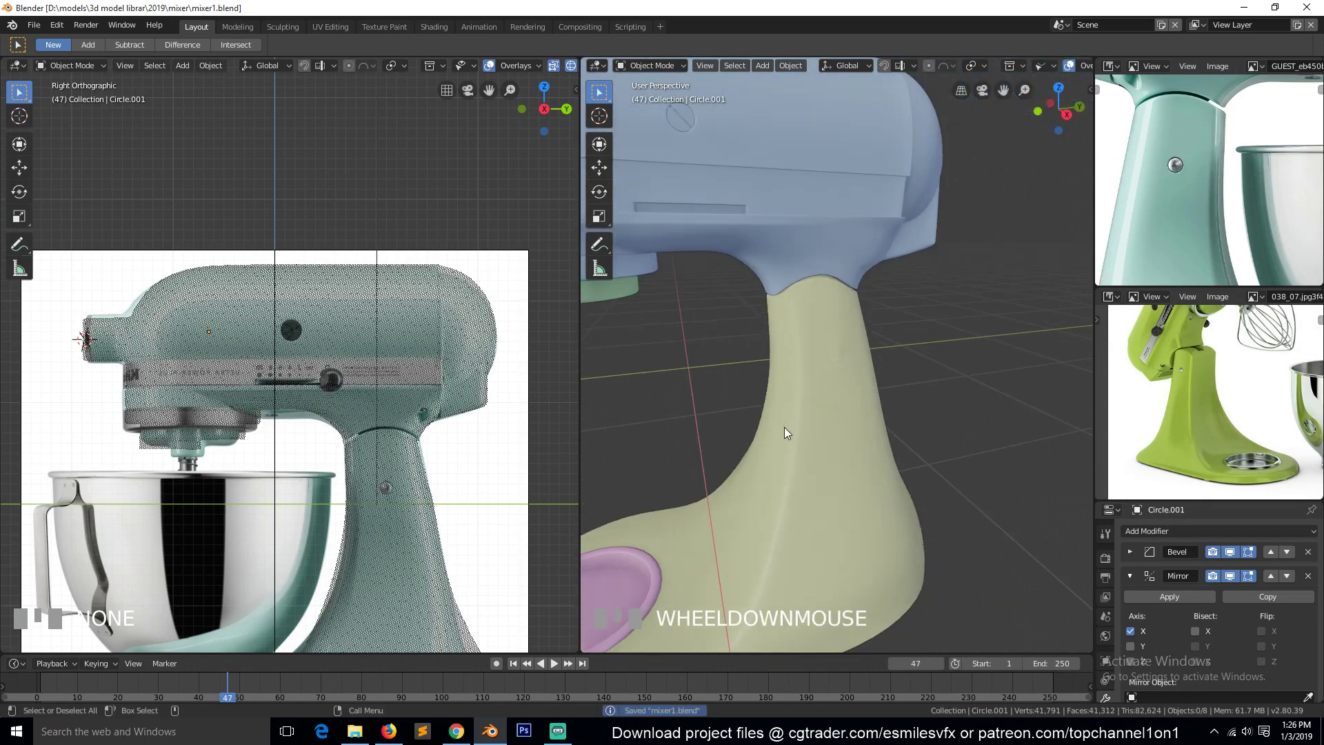
scroll(805, 453, "up", 4)
scroll(807, 455, "up", 2)
scroll(809, 463, "down", 4)
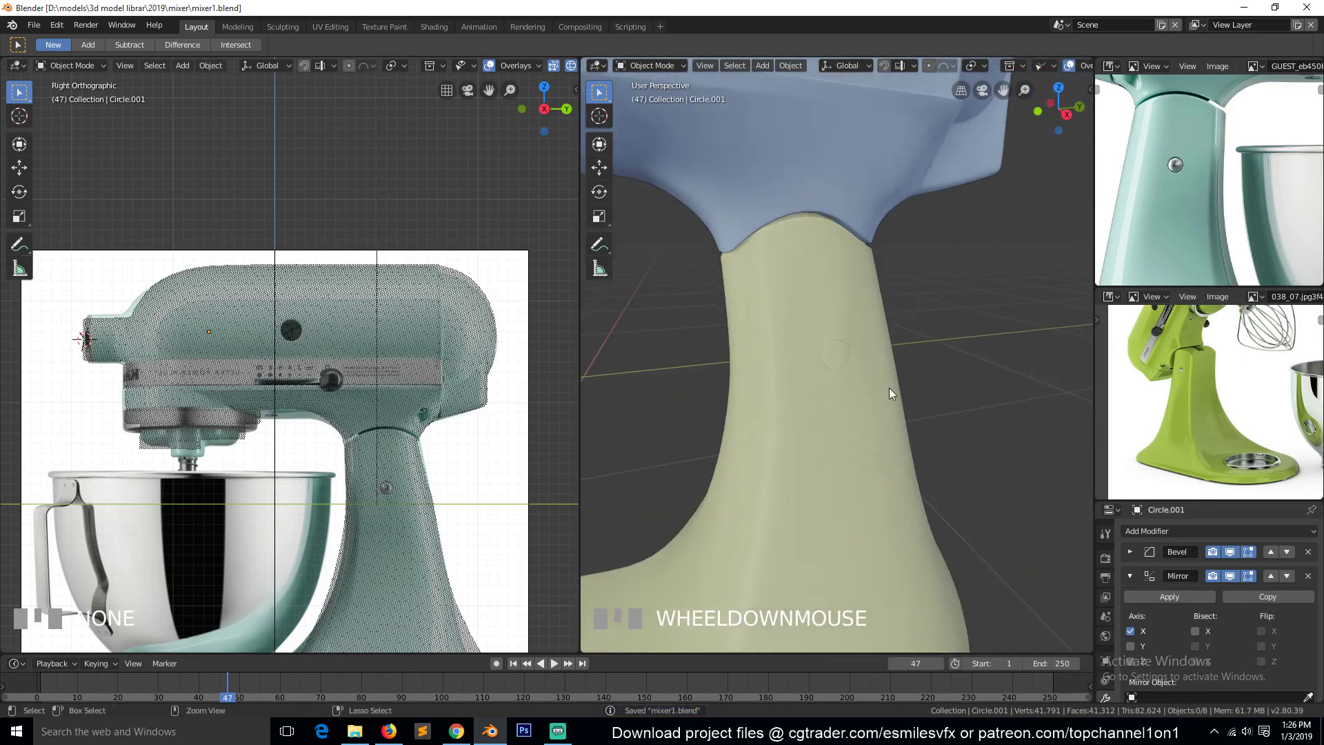
scroll(883, 391, "down", 4)
scroll(1227, 221, "down", 1)
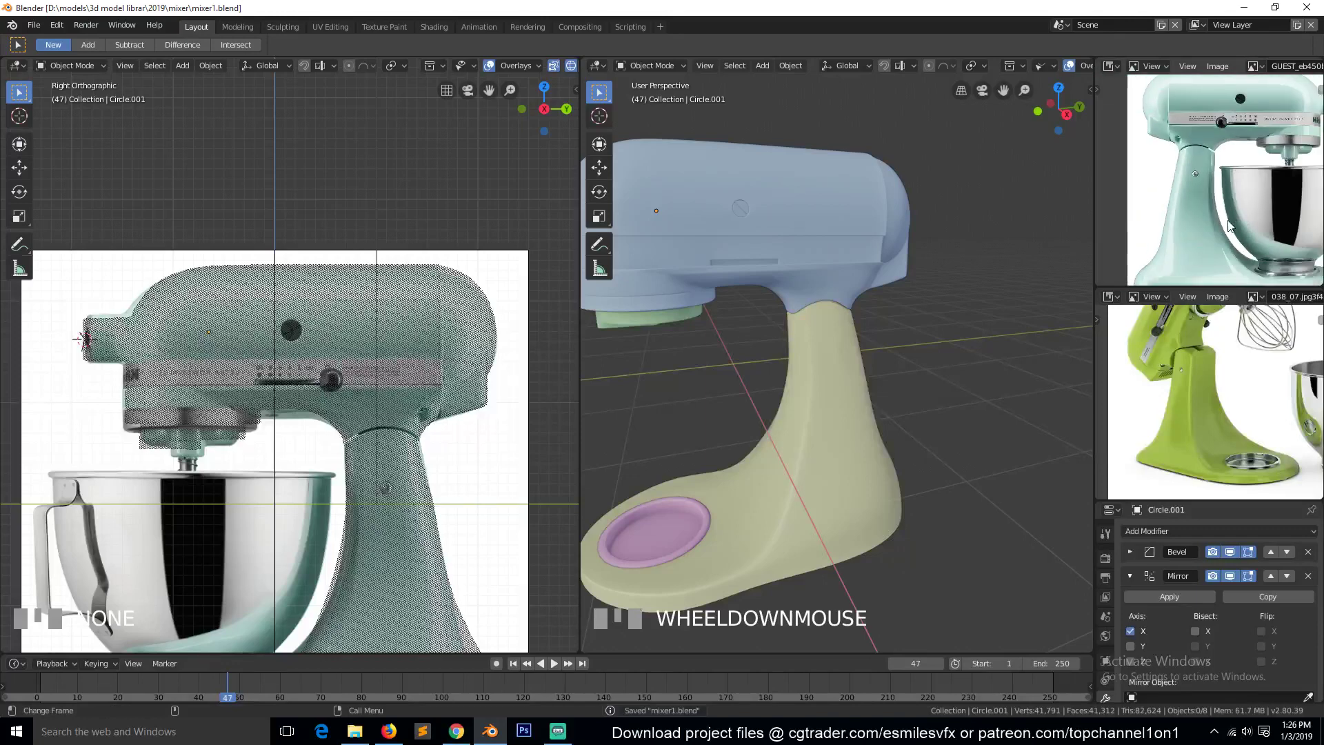
scroll(1228, 222, "up", 3)
scroll(1228, 222, "down", 1)
scroll(789, 371, "up", 5)
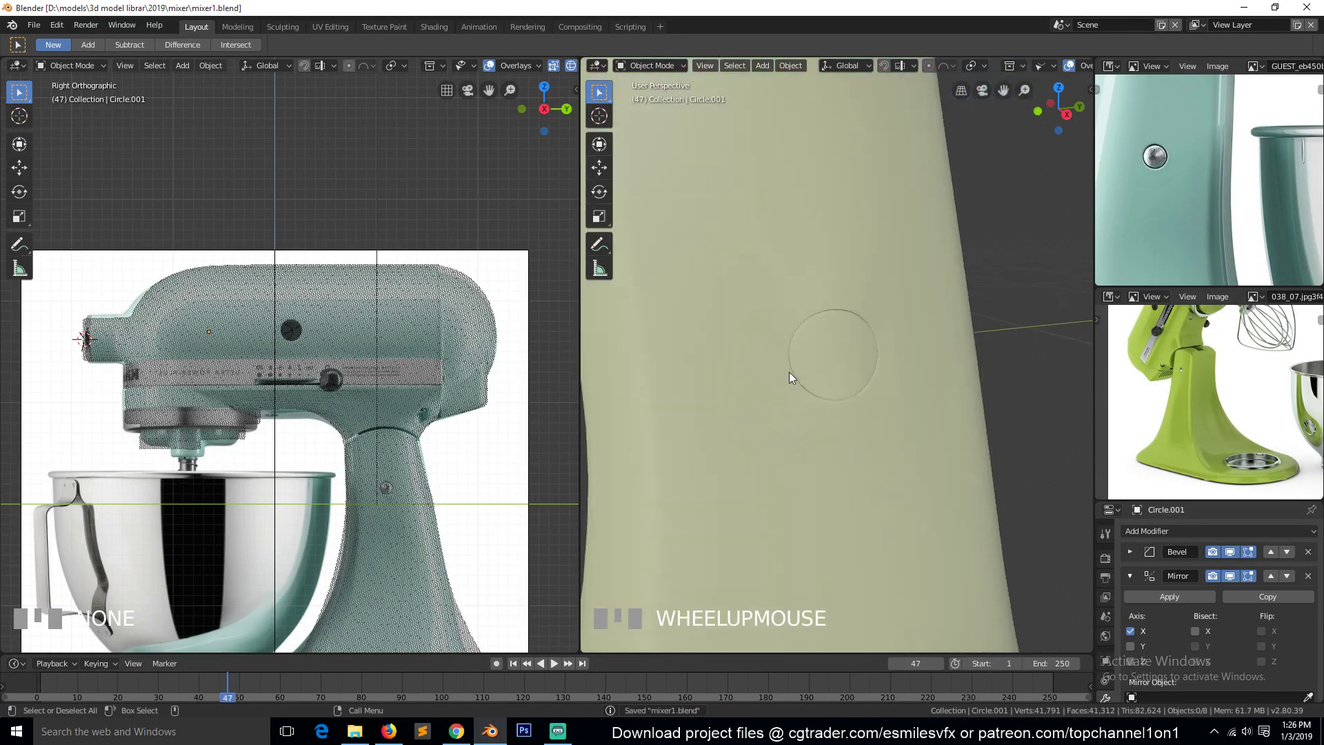
Grow the selection from the screw patch's centre to the inner faces and move them slightly inward along the global X axis
key("Tab")
key("grave")
middle_click_drag(820, 383, 855, 373)
scroll(857, 369, "up", 3)
key("ctrl+KP_Add")
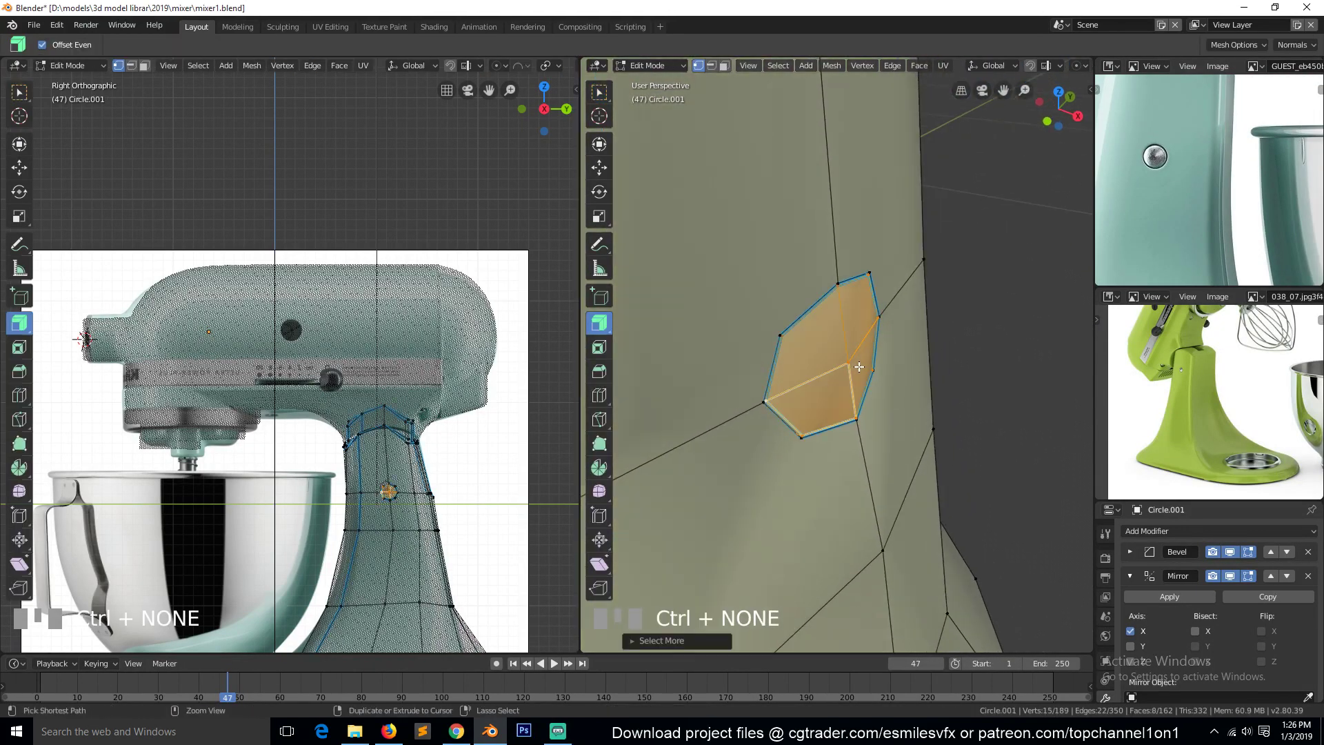
key("g")
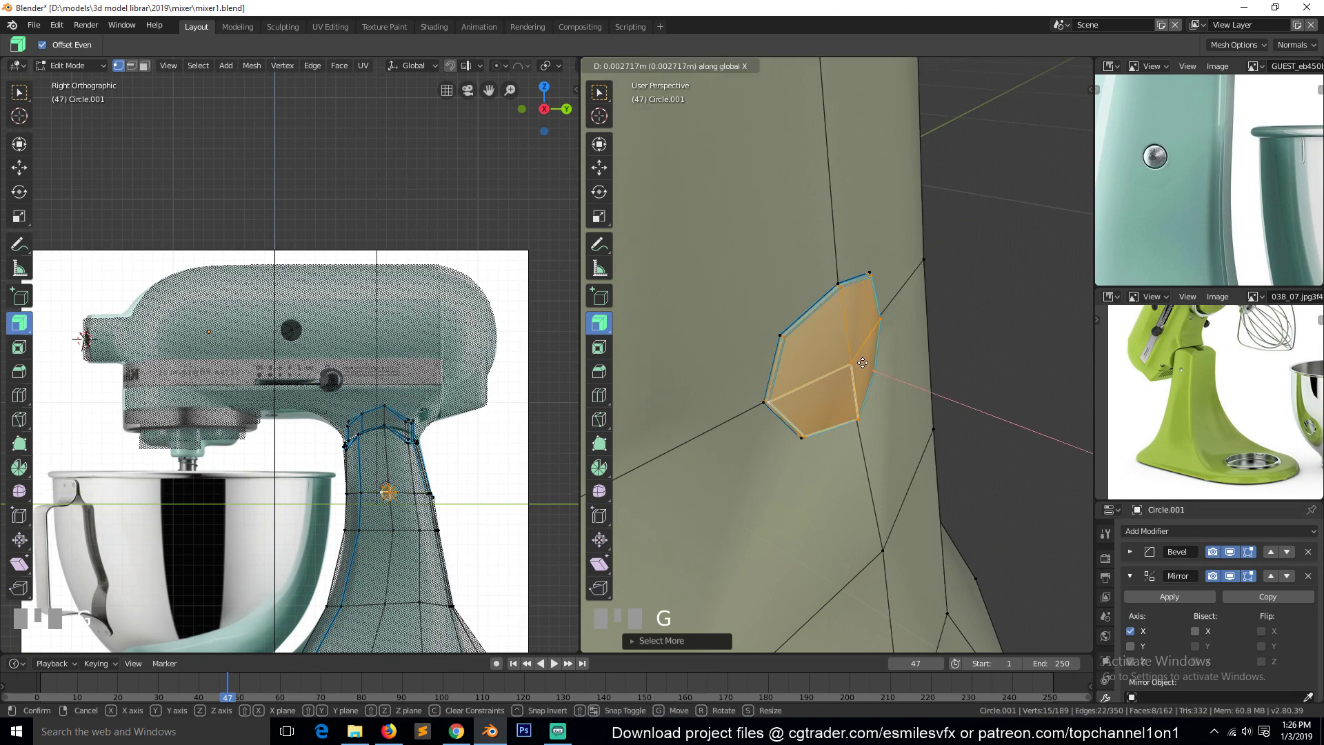
left_click(855, 361)
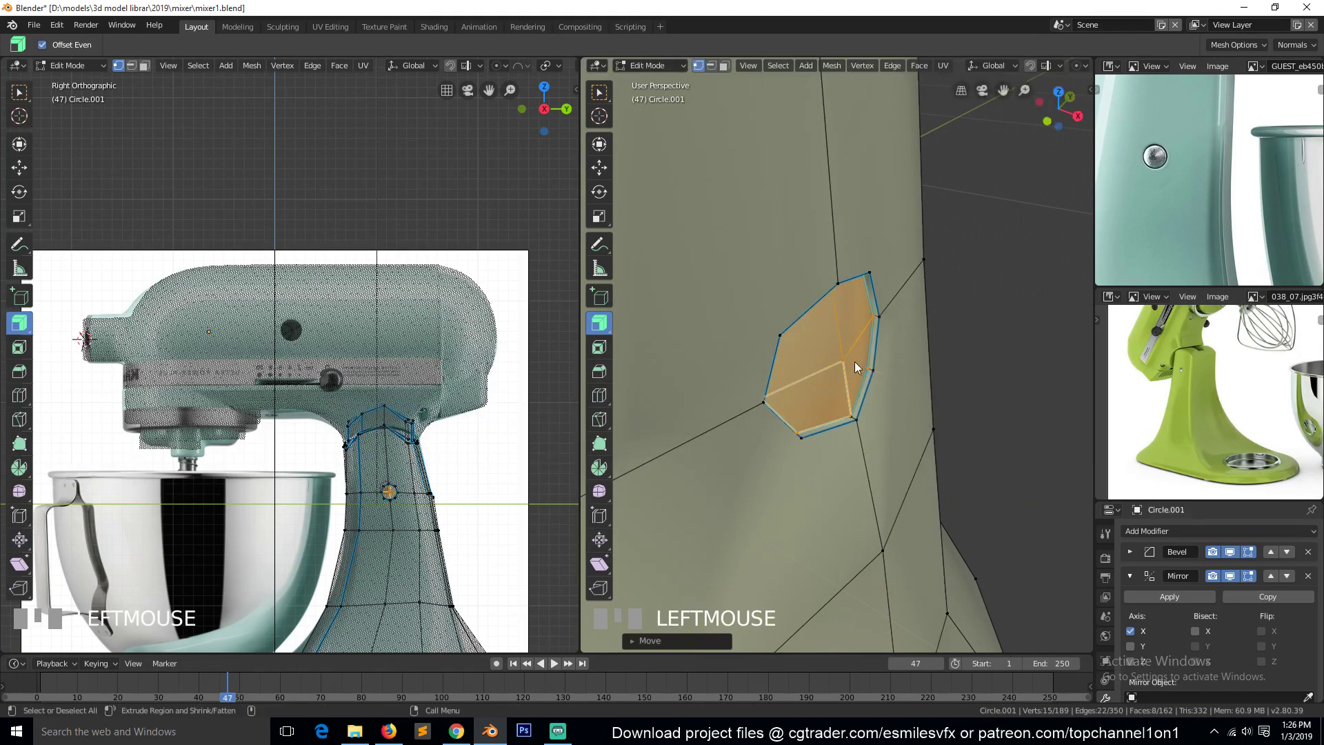
Return to Object Mode, save the file and check the stand's column against both mixer reference photos
key("Tab")
scroll(884, 453, "down", 6)
key("ctrl+s")
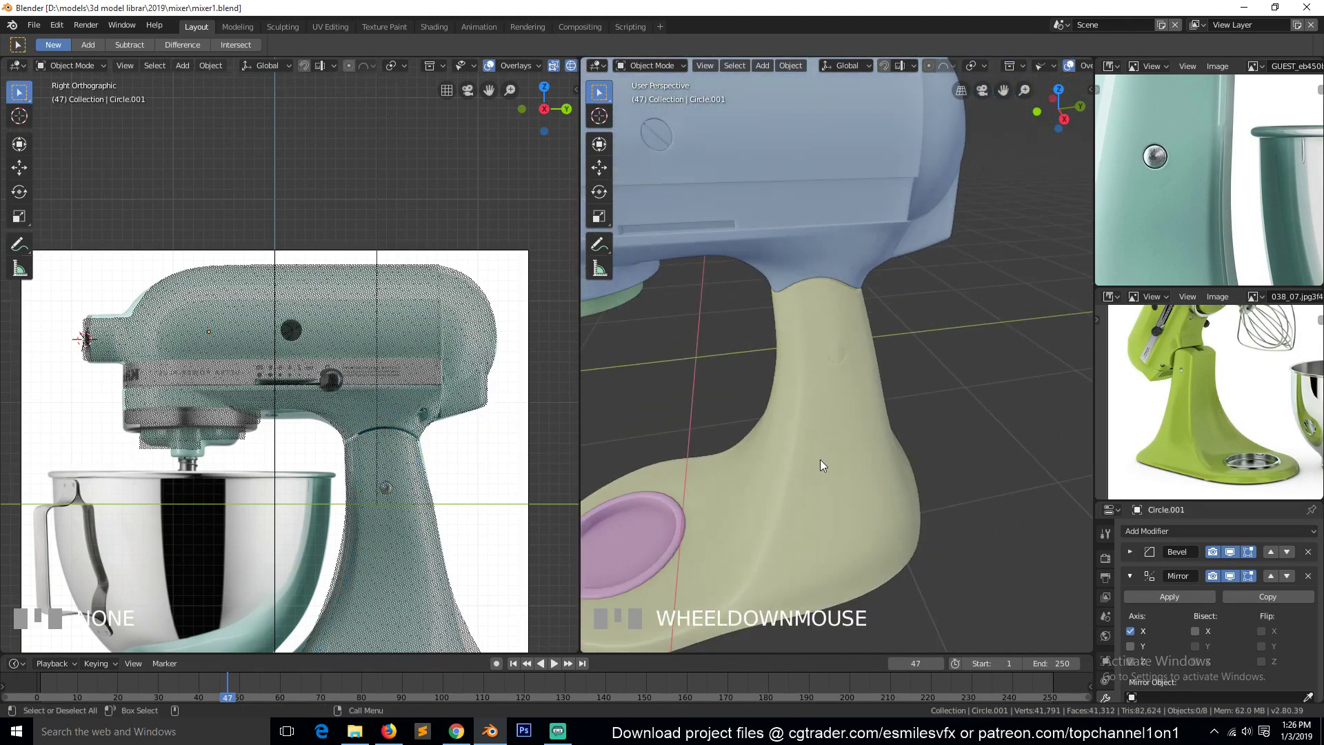
scroll(1226, 206, "down", 2)
scroll(1226, 207, "down", 3)
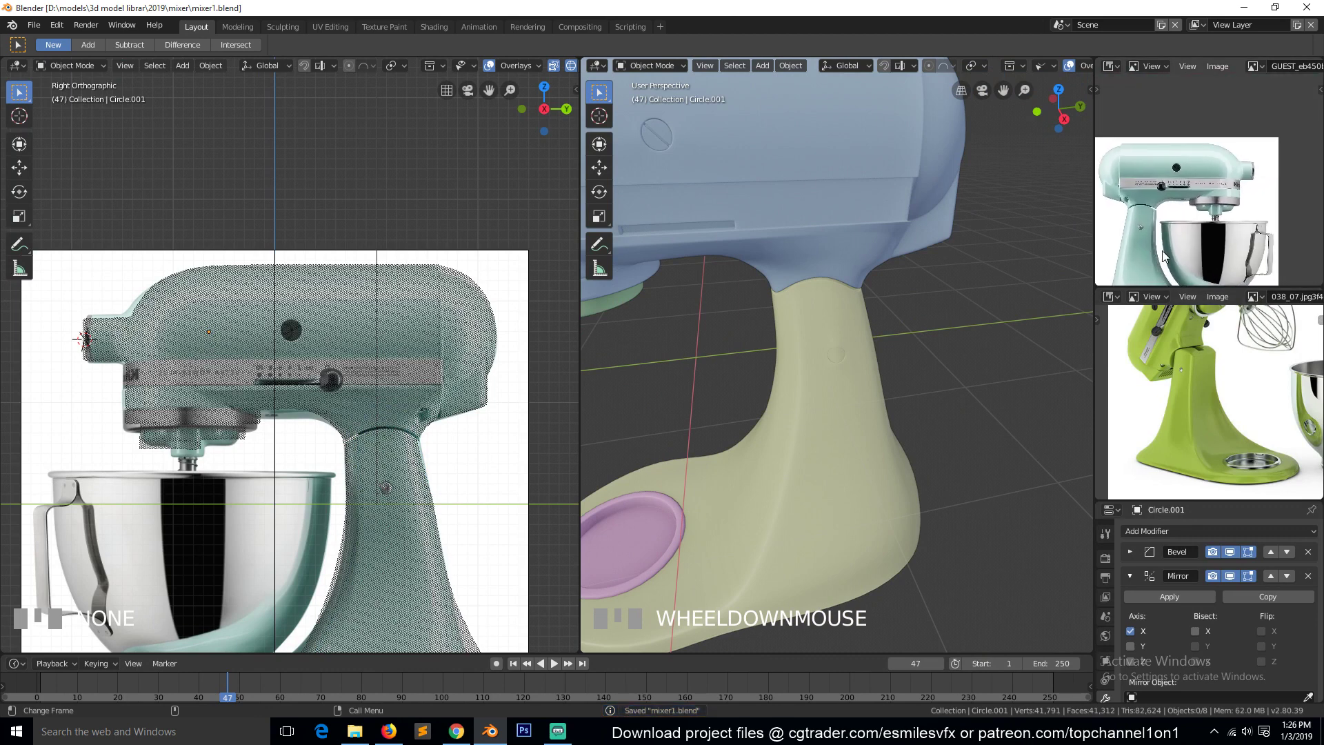
middle_click_drag(1193, 207, 1164, 143)
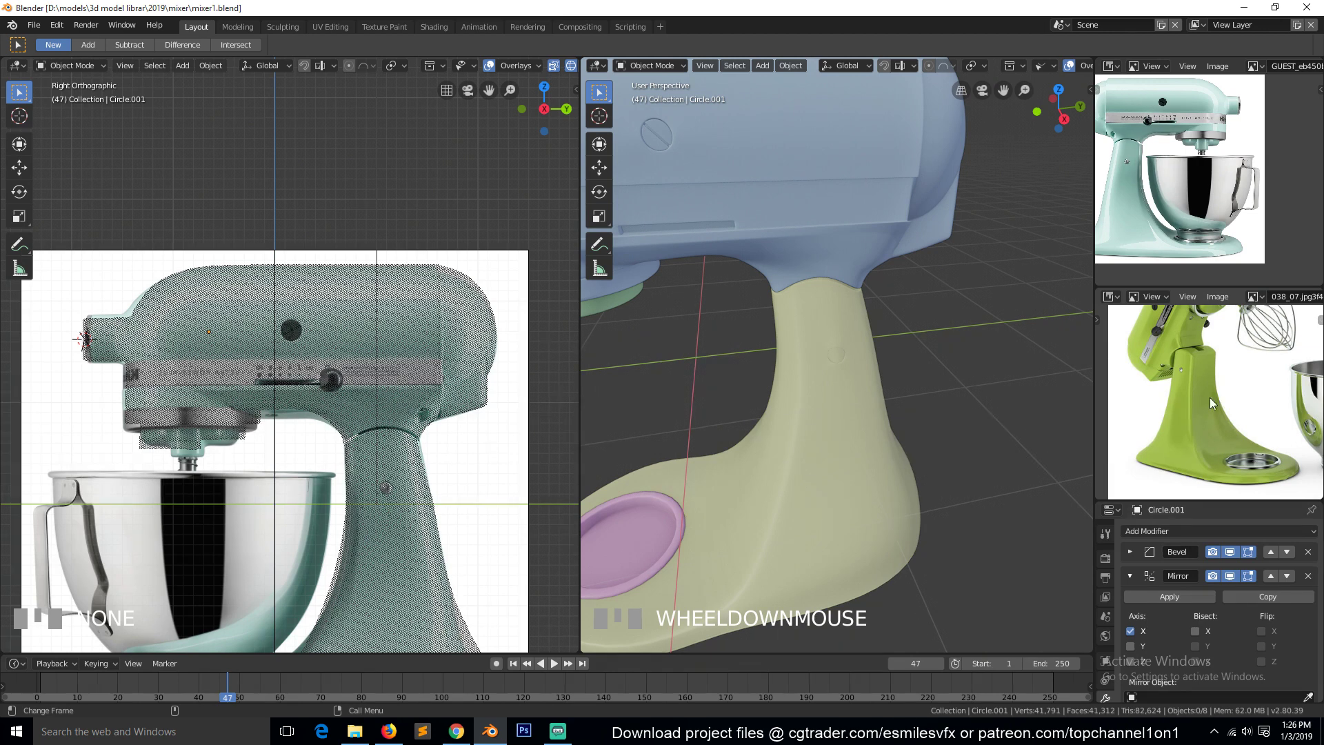
scroll(1208, 398, "down", 4)
scroll(1218, 398, "up", 6)
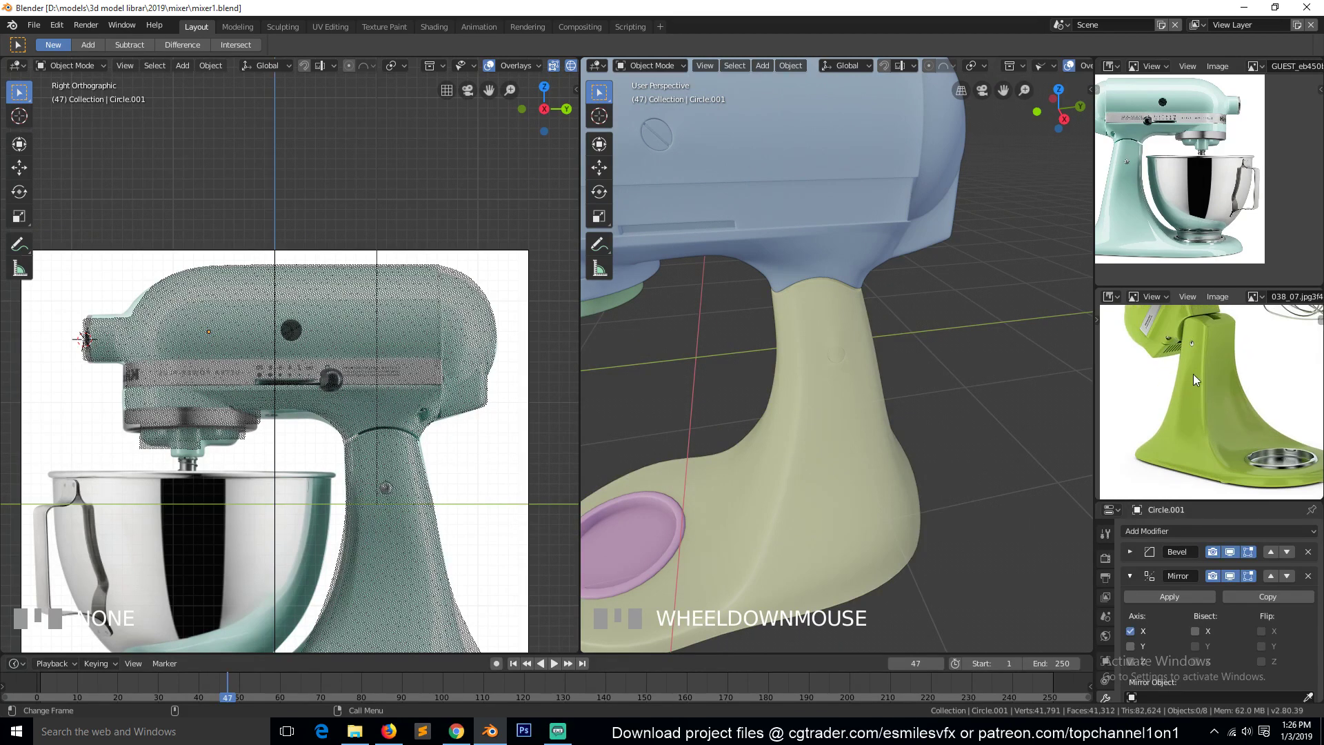
Select the mixer head from its rear underside and save the file
scroll(968, 327, "down", 4)
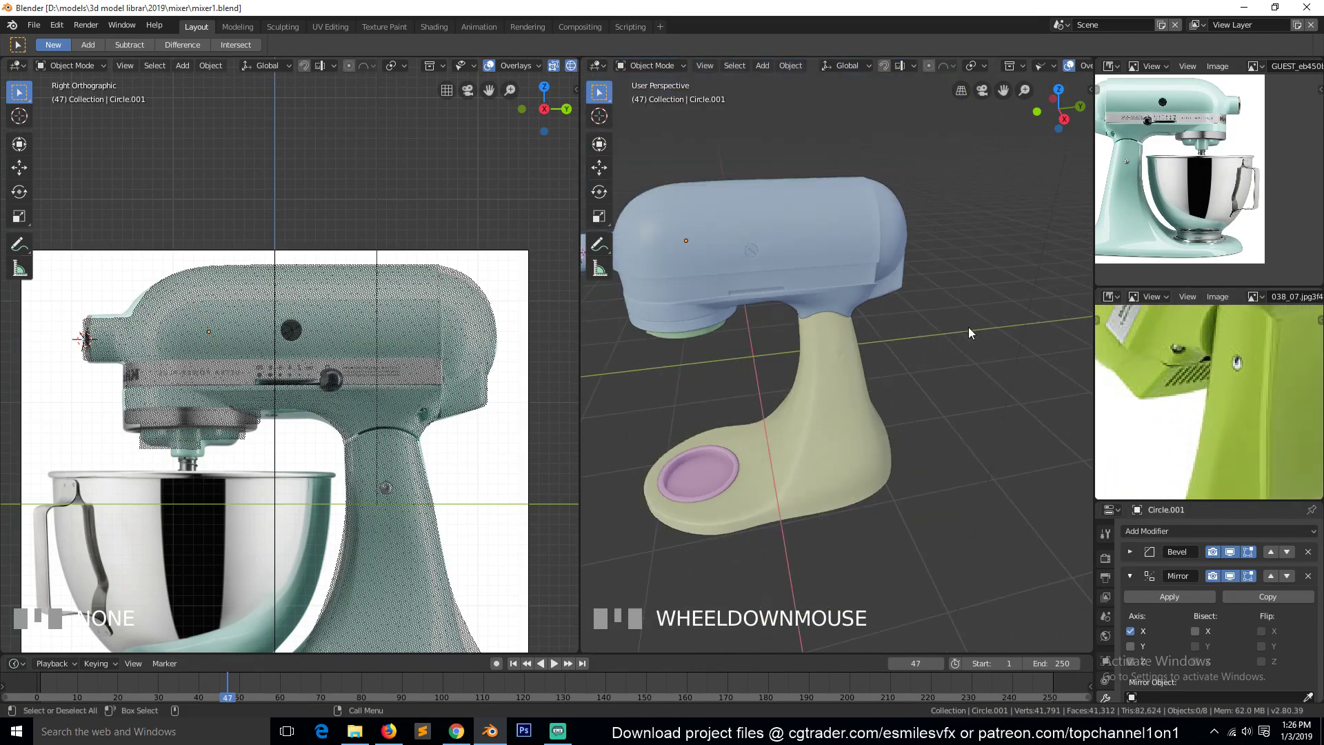
middle_click_drag(969, 327, 907, 227)
scroll(880, 267, "up", 3)
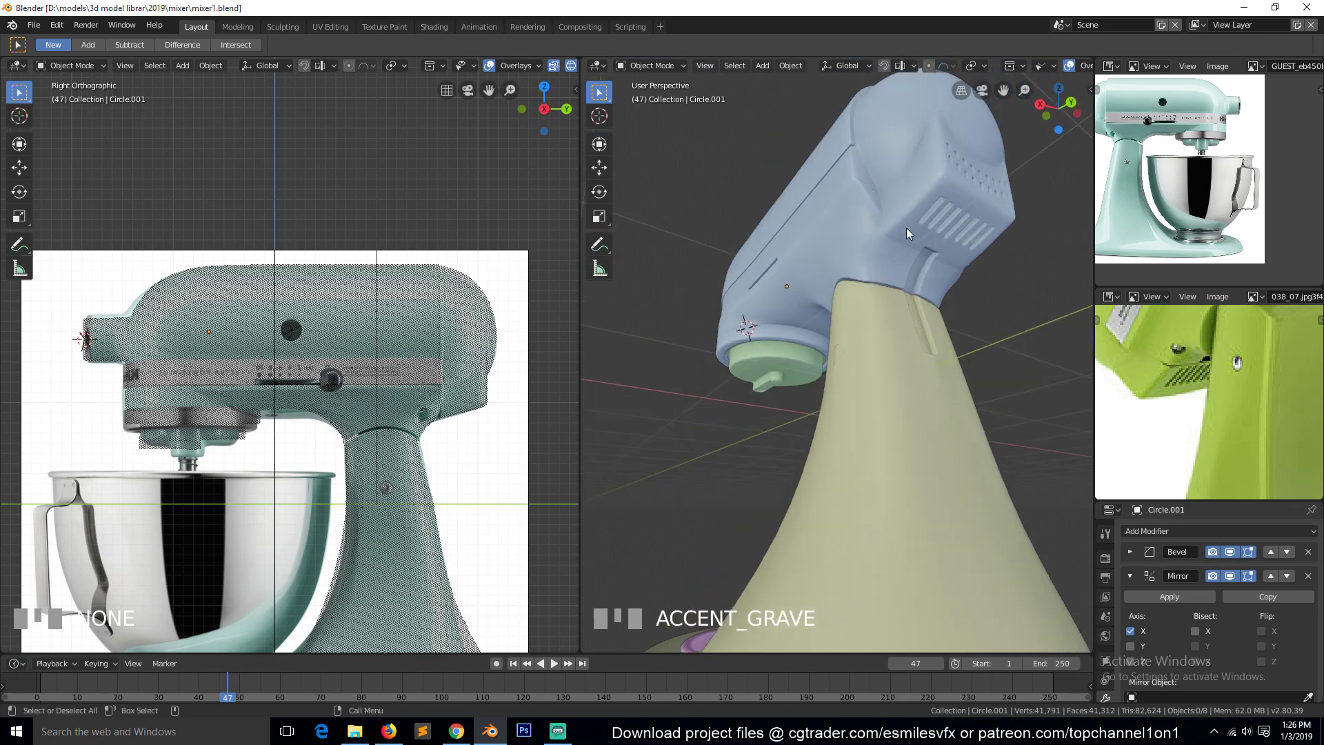
left_click(879, 255)
key("ctrl+s")
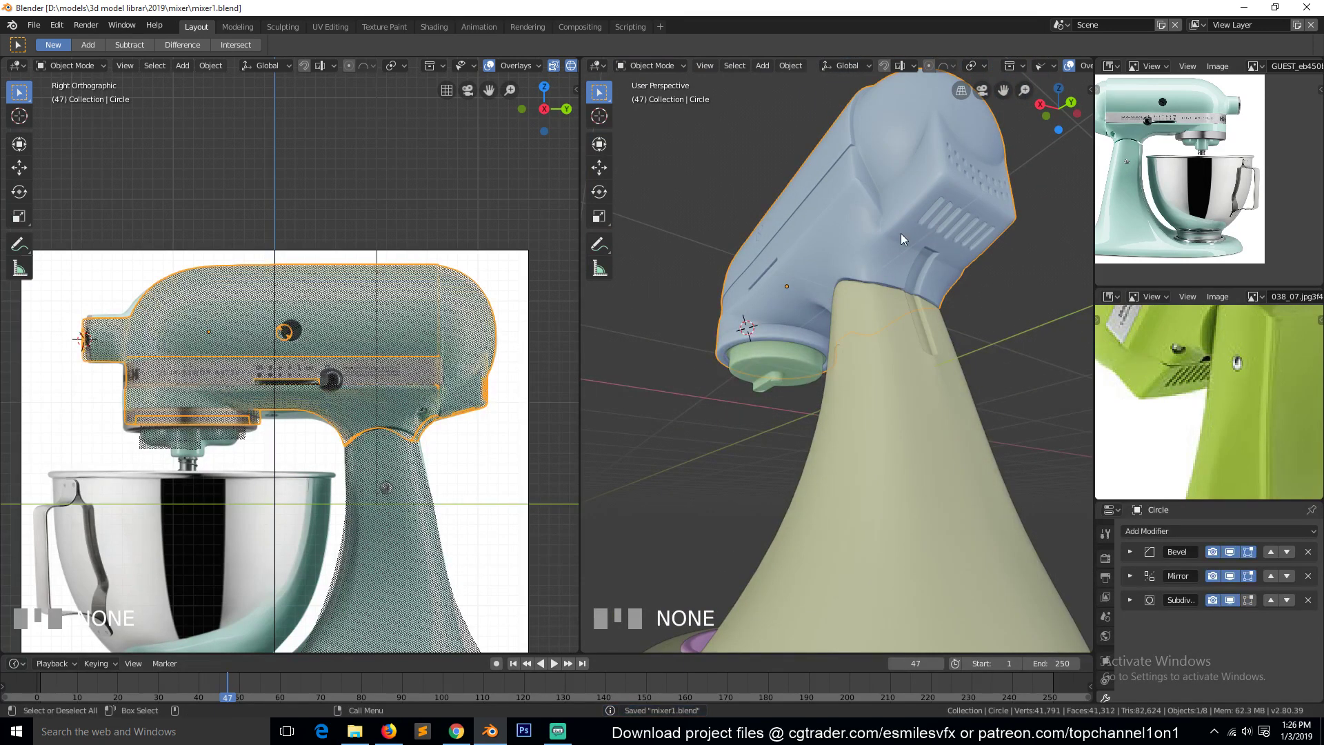
Edit the head's mesh and slide the vertex beside the screw location on the rear underside outward along its edge
left_click(887, 247)
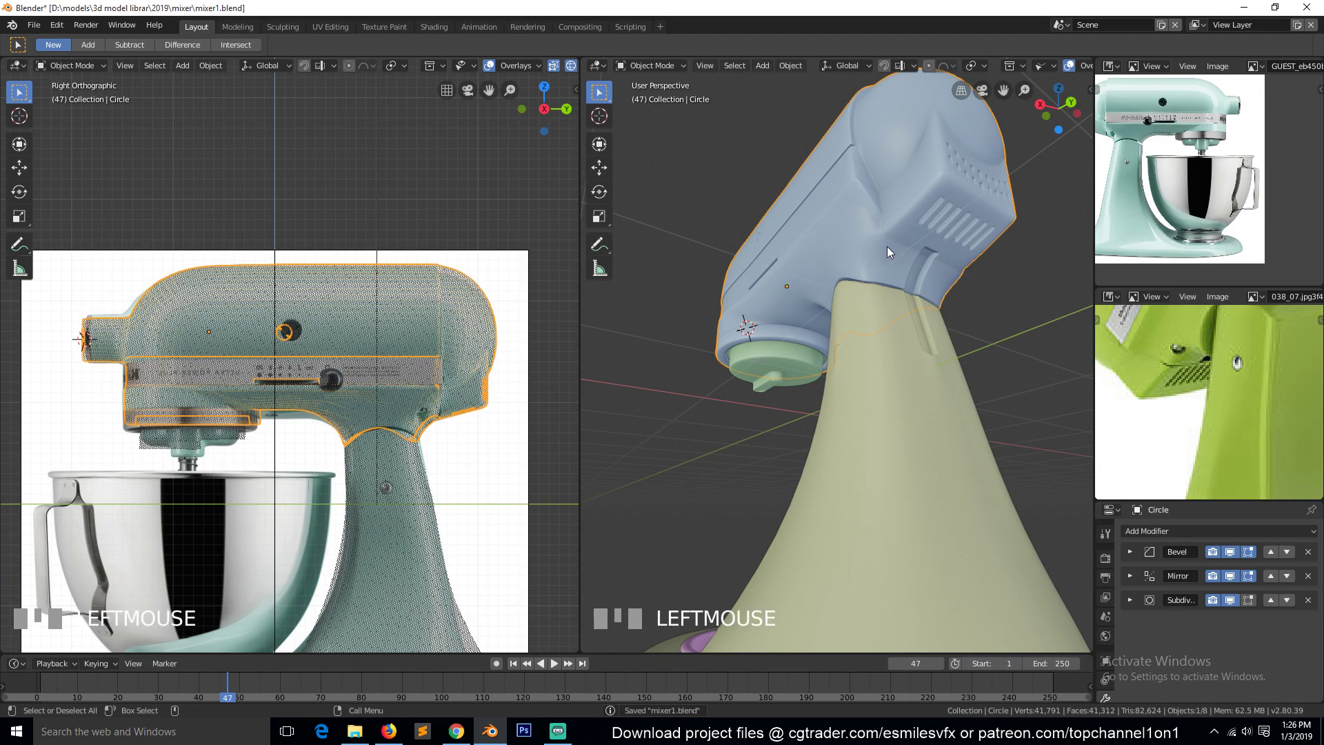
key("Tab")
scroll(895, 243, "up", 3)
left_click(958, 119)
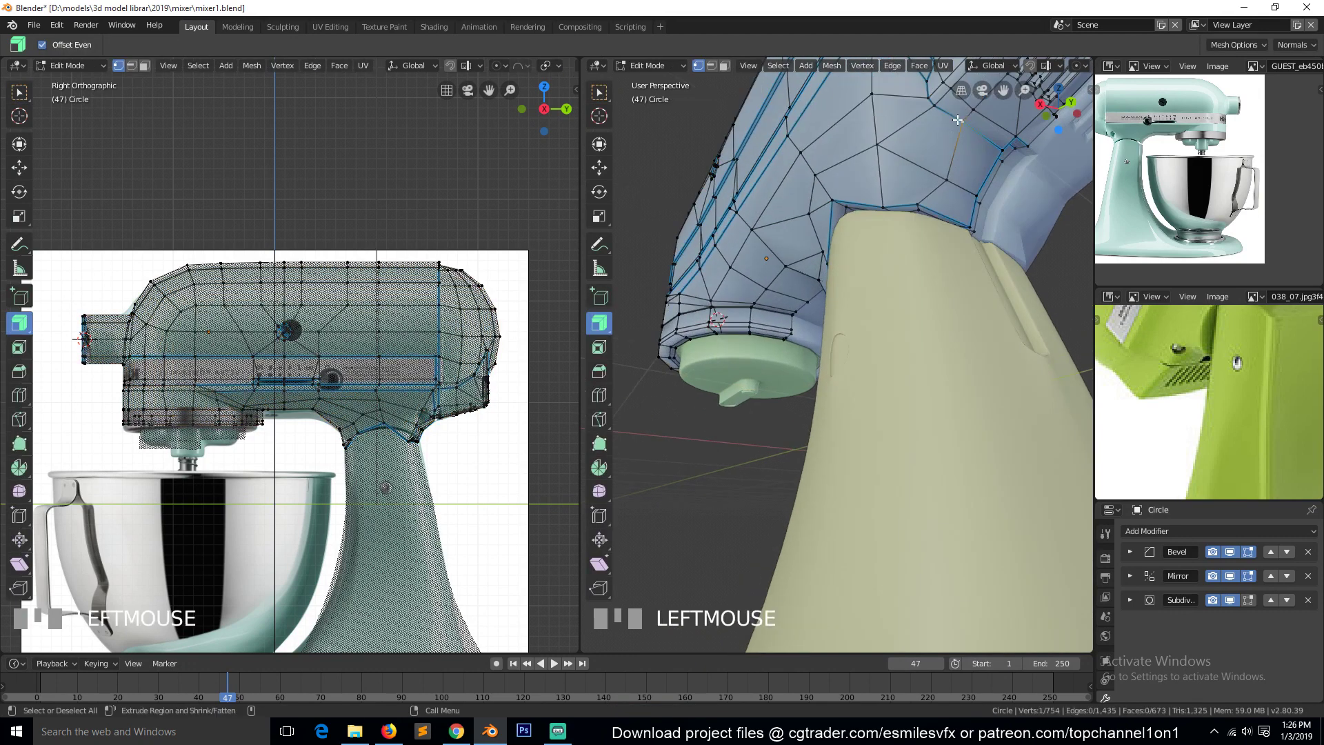
key("KP_Decimal")
scroll(888, 286, "down", 2)
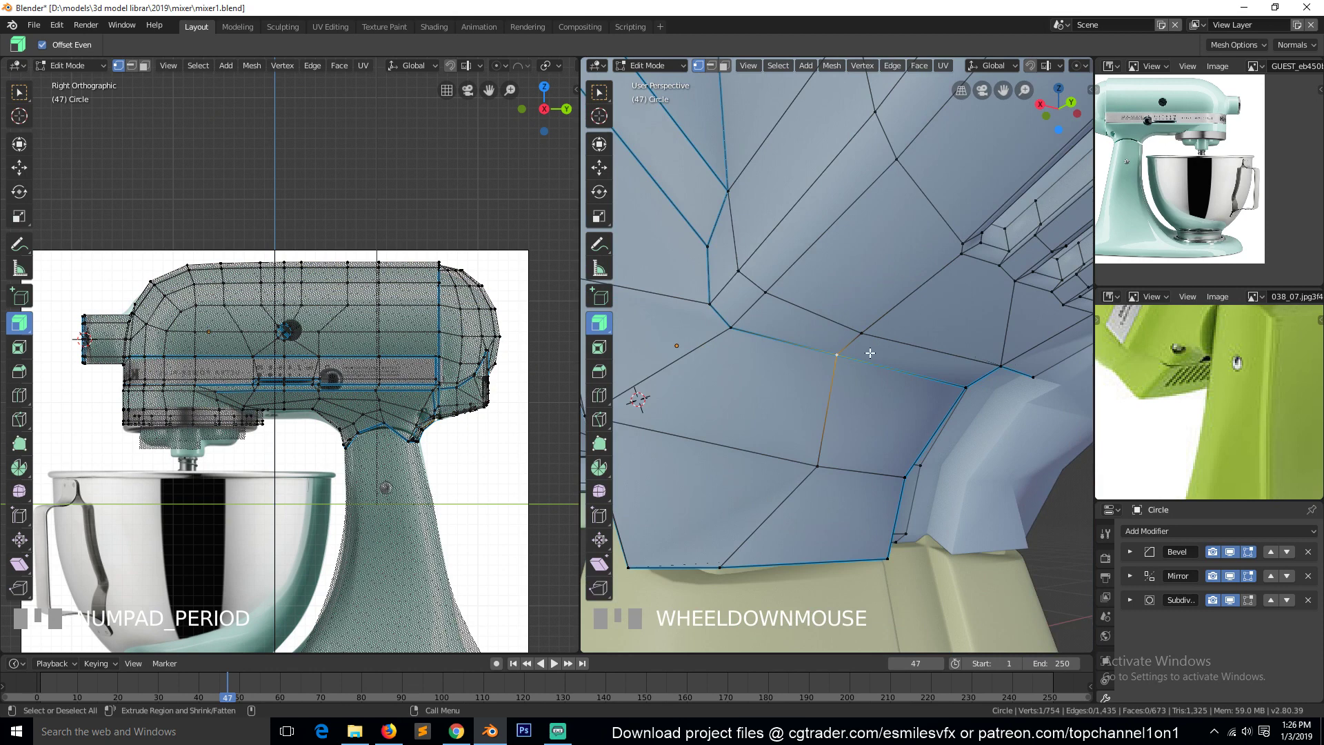
left_click(875, 336)
key("g")
key("g")
left_click(903, 312)
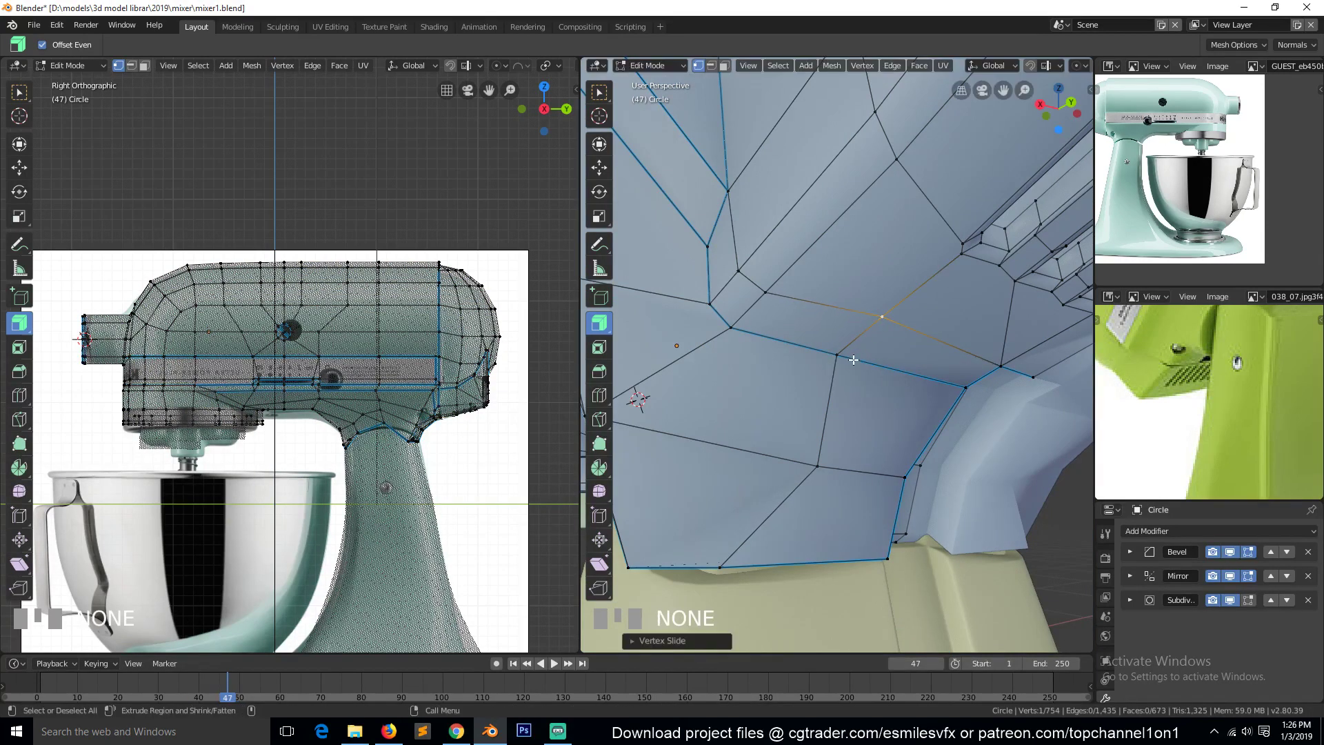
Vertex-bevel the corner point on the head's rear underside into a small patch
left_click(847, 367)
key("ctrl+shift+b")
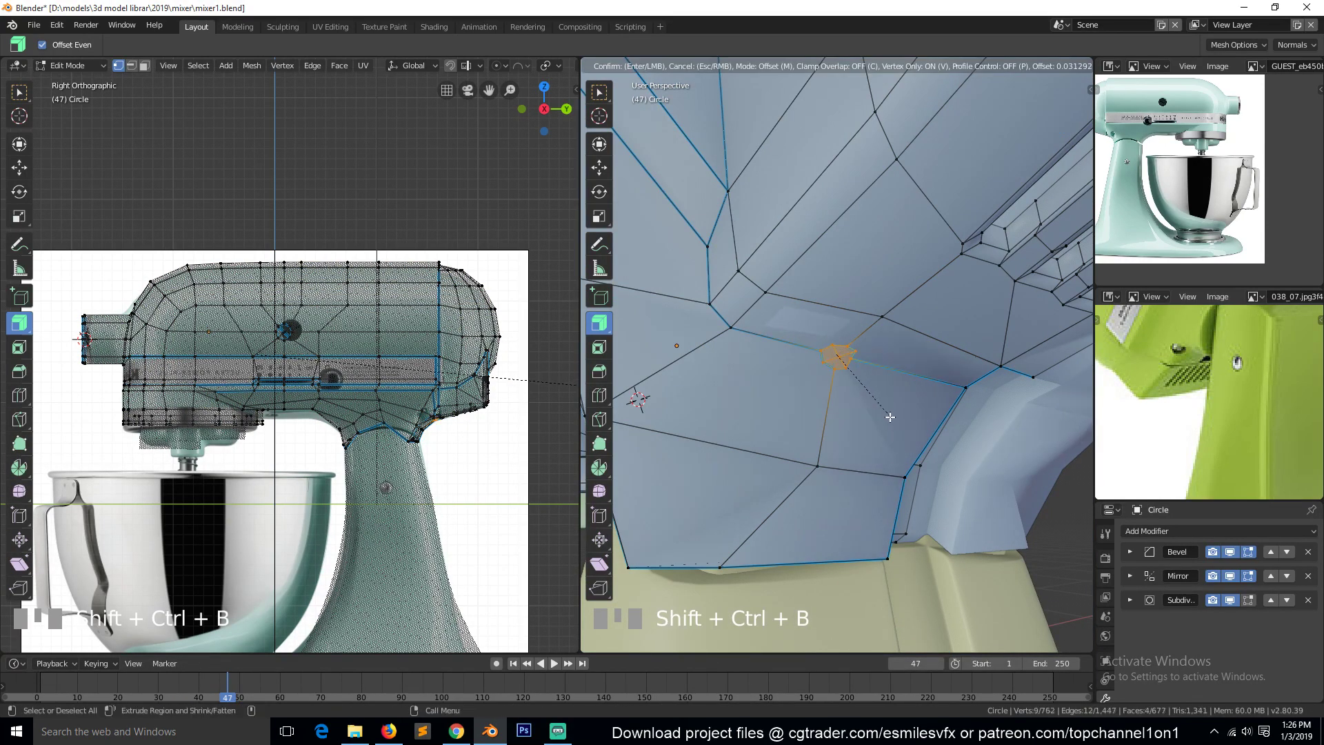
left_click(893, 429)
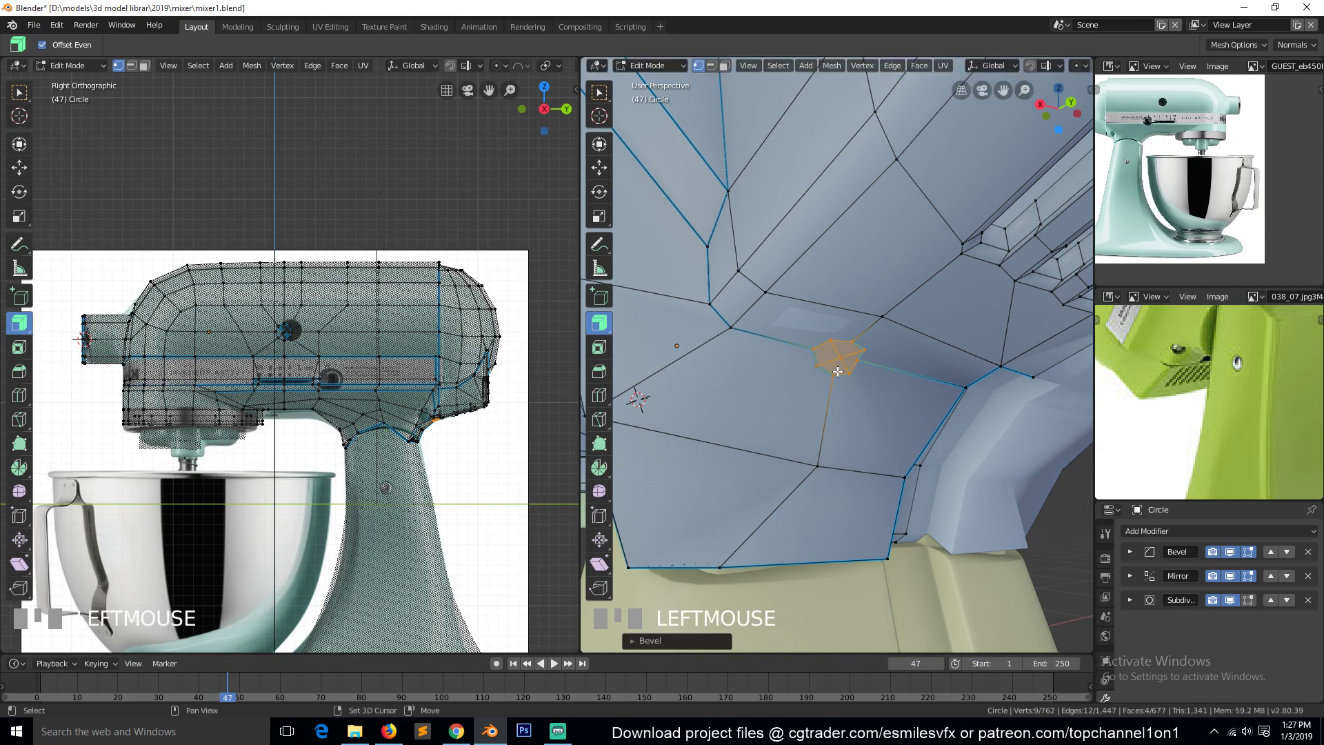
Deselect the small patch's centre vertex, round its outline with To Sphere and clear the selection
left_click(840, 364, "shift")
left_click(837, 374, "shift")
left_click(841, 359, "shift")
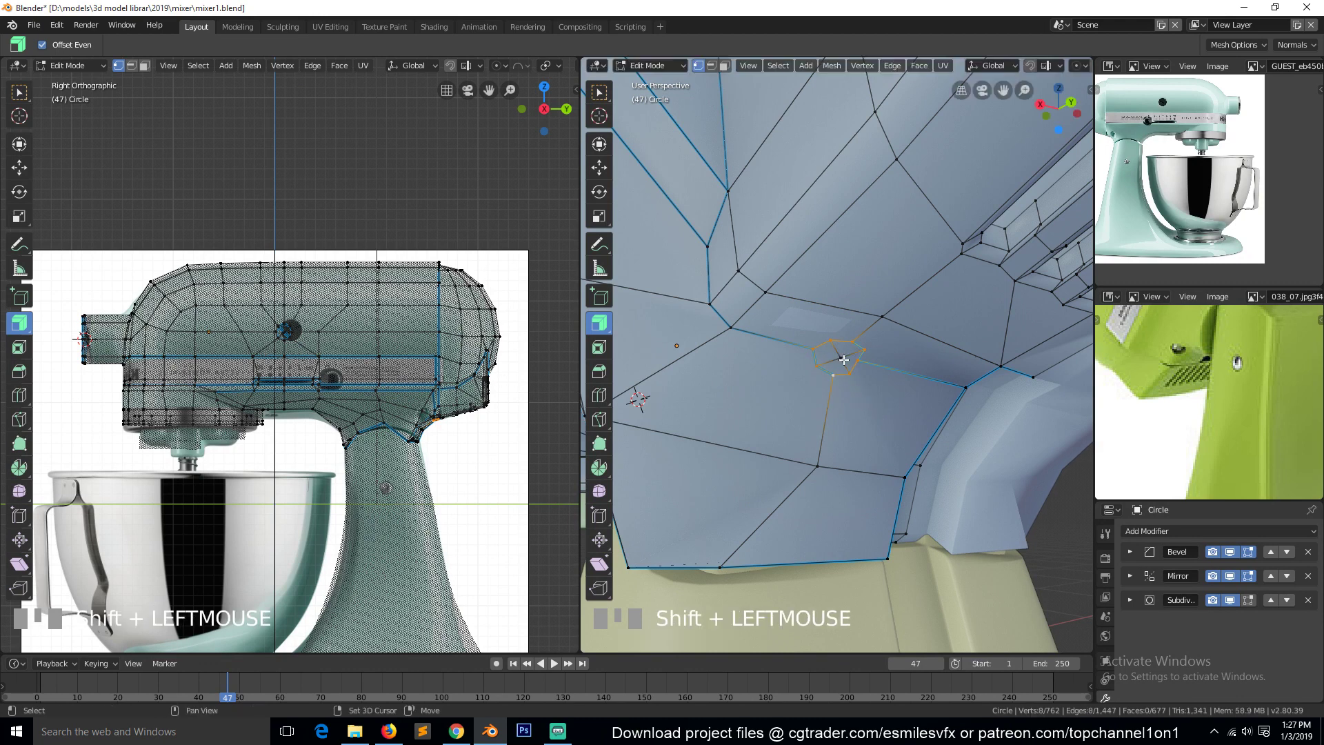
key("shift+alt+s")
left_click(906, 383)
key("grave")
key("alt+a")
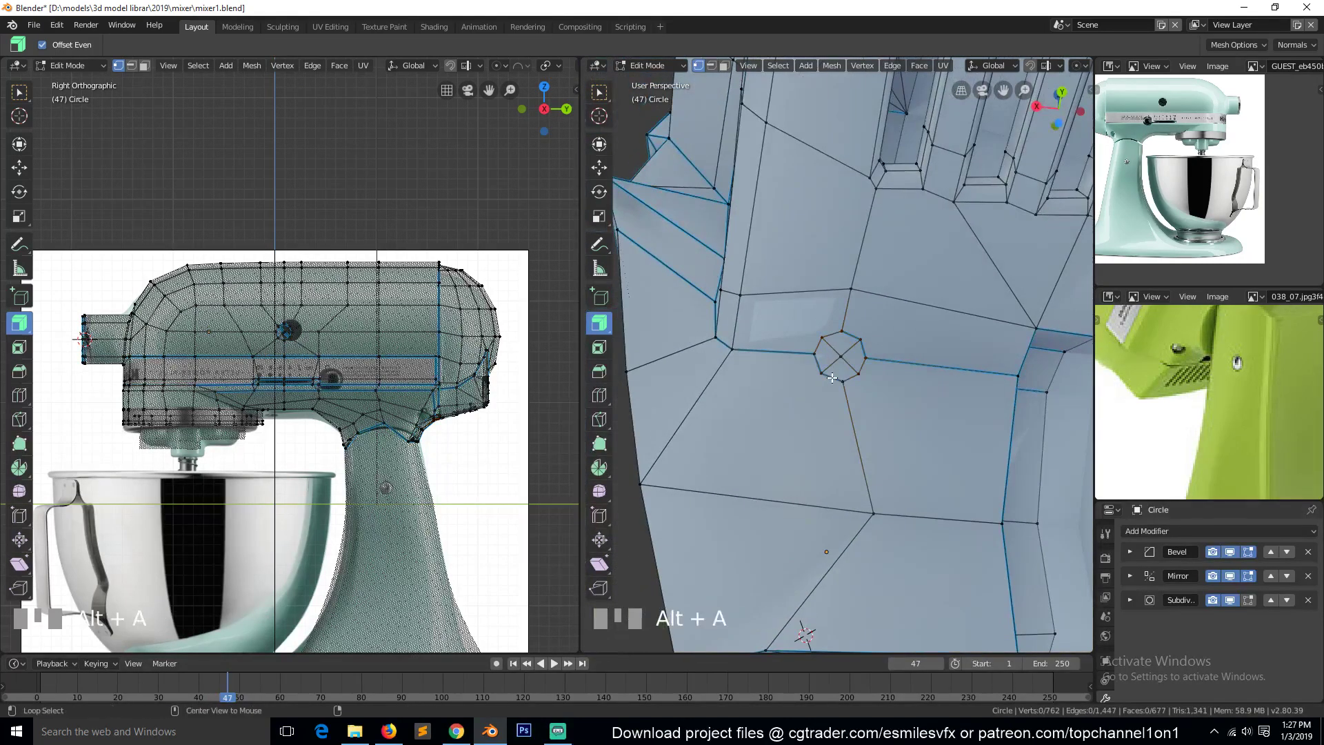
Apply edge bevel weight to the unmarked outline edges of the octagonal patch on the head's underside
left_click(835, 347)
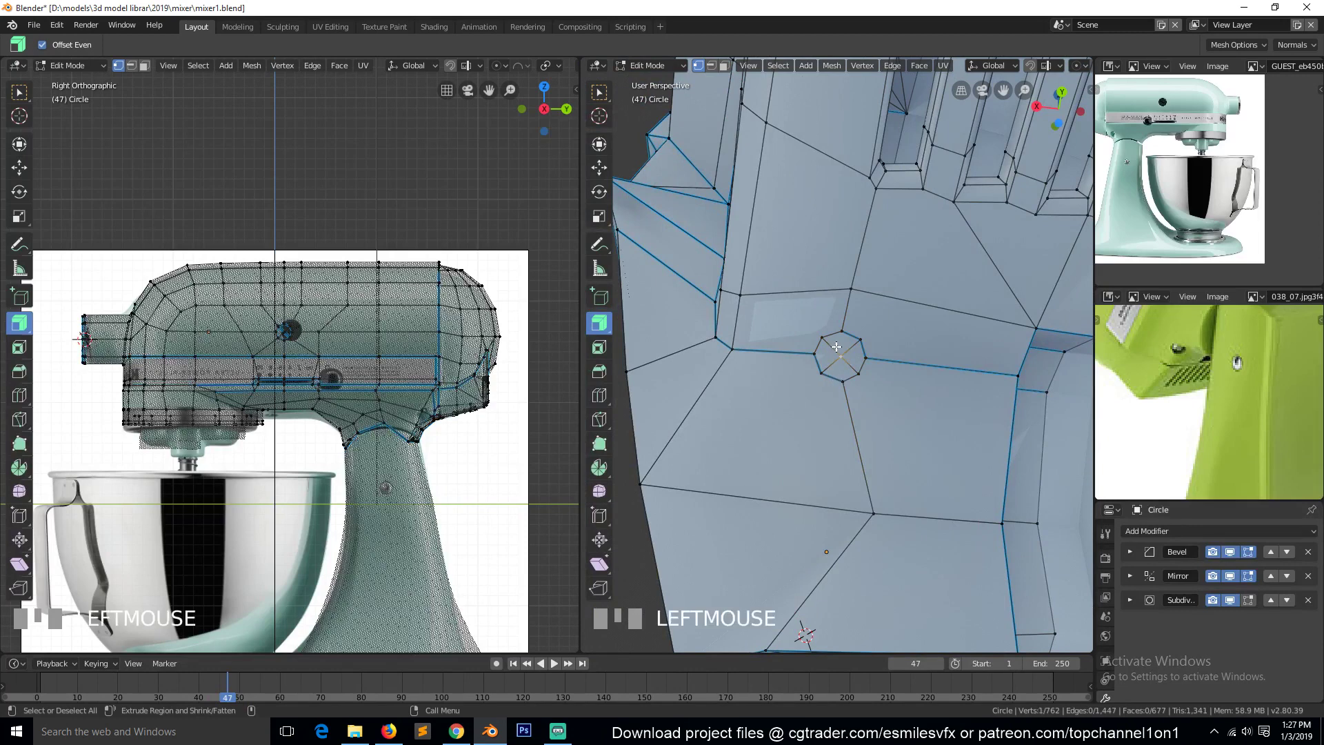
key("2")
left_click(889, 373, "alt+shift")
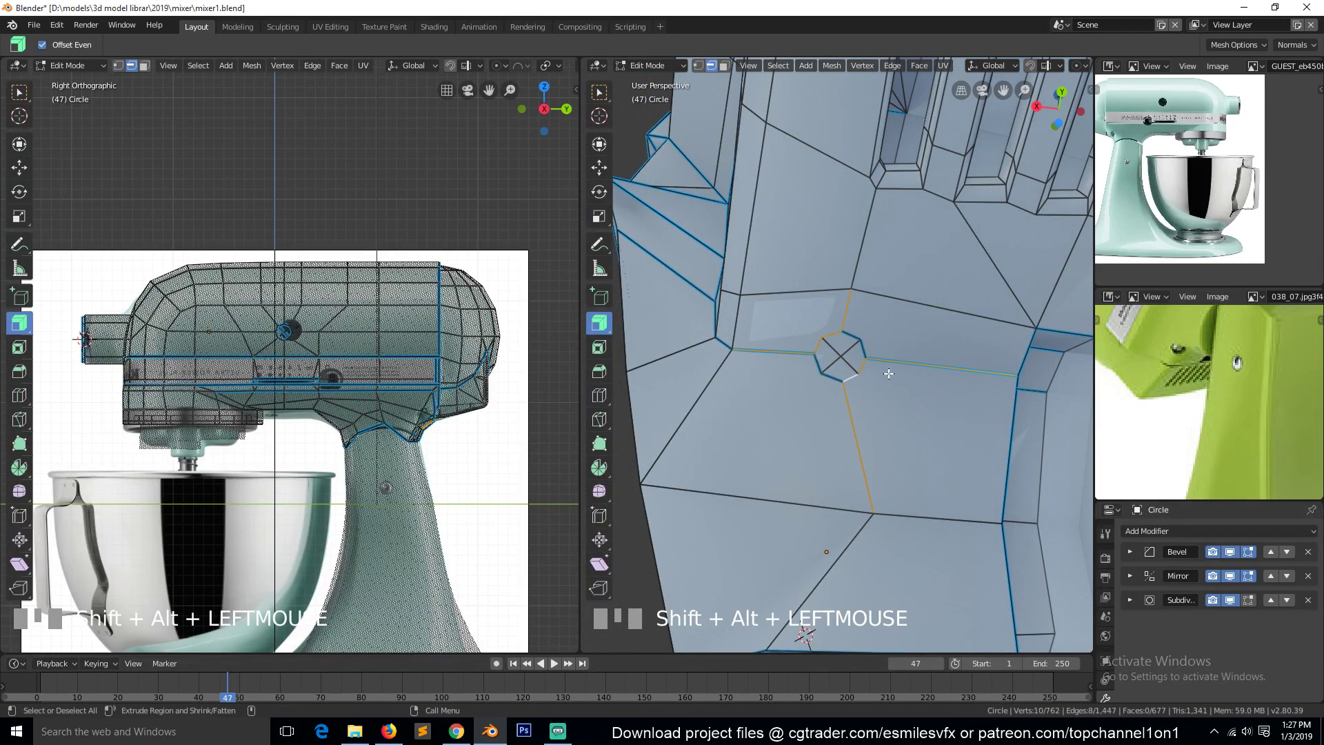
key("ctrl+e")
key("alt+a")
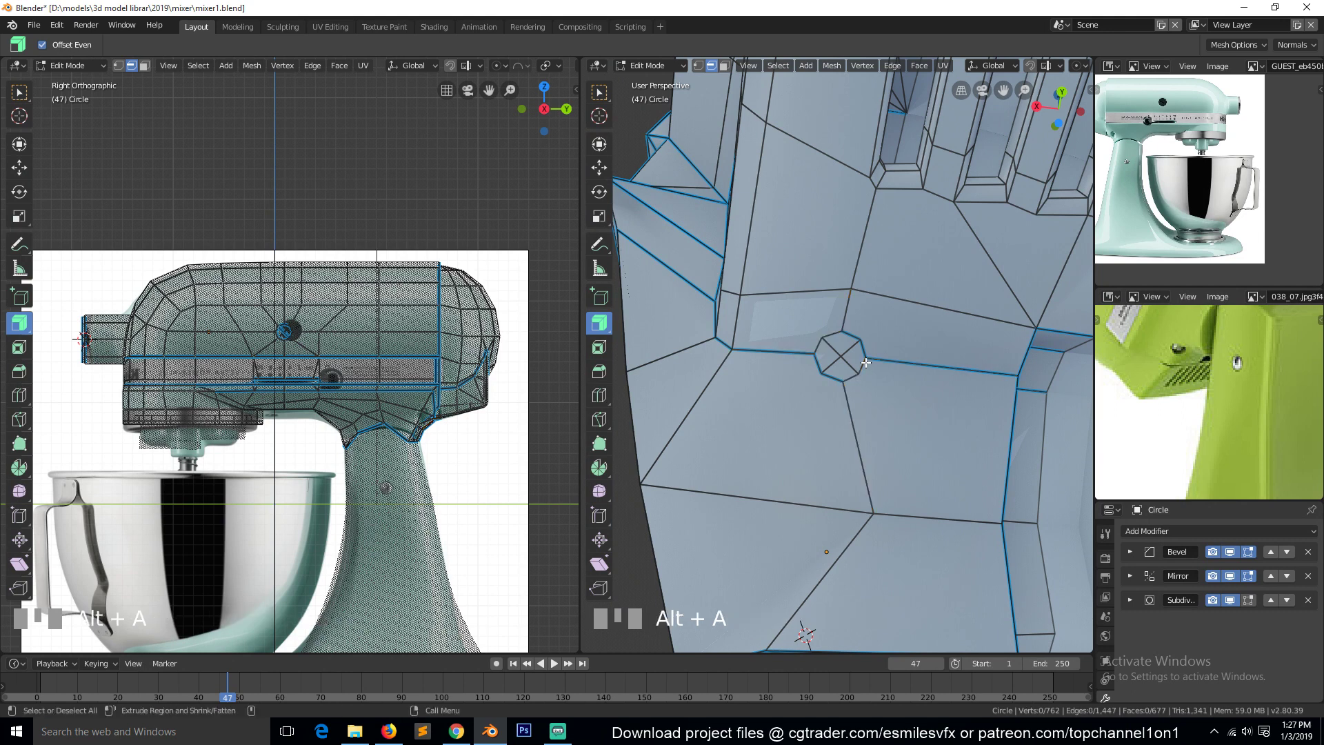
left_click(835, 336)
left_click(820, 347, "shift")
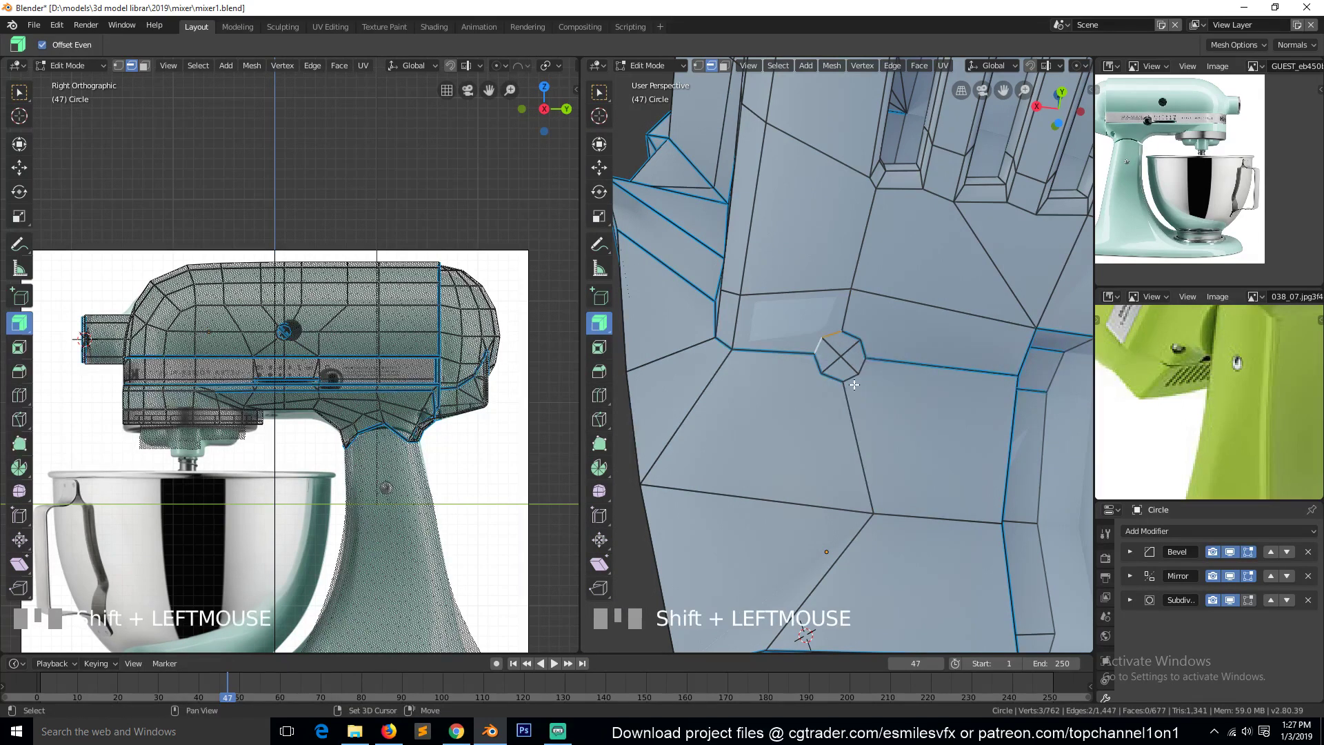
key("ctrl+e")
left_click(879, 371)
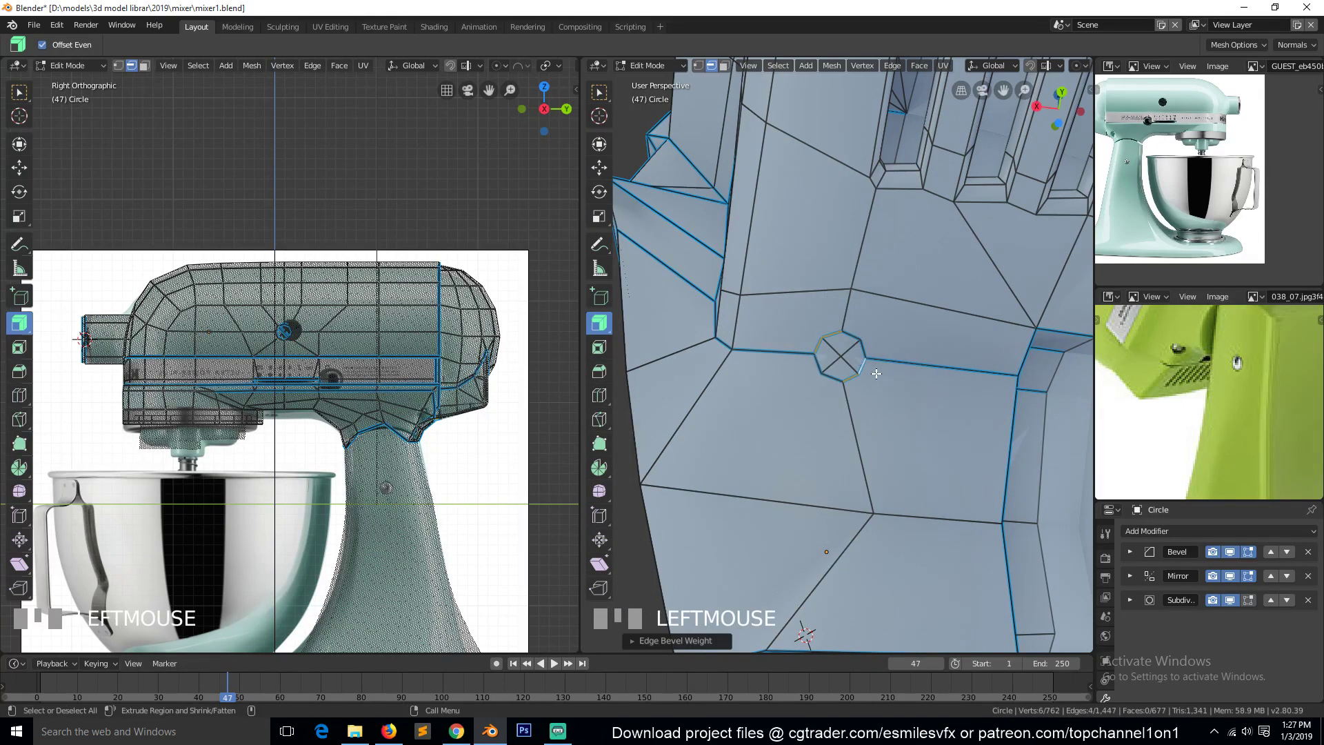
Connect the octagon's opposite side vertices and its opposite upper and lower vertices with edges through the centre
key("1")
left_click(841, 360)
scroll(856, 376, "up", 1)
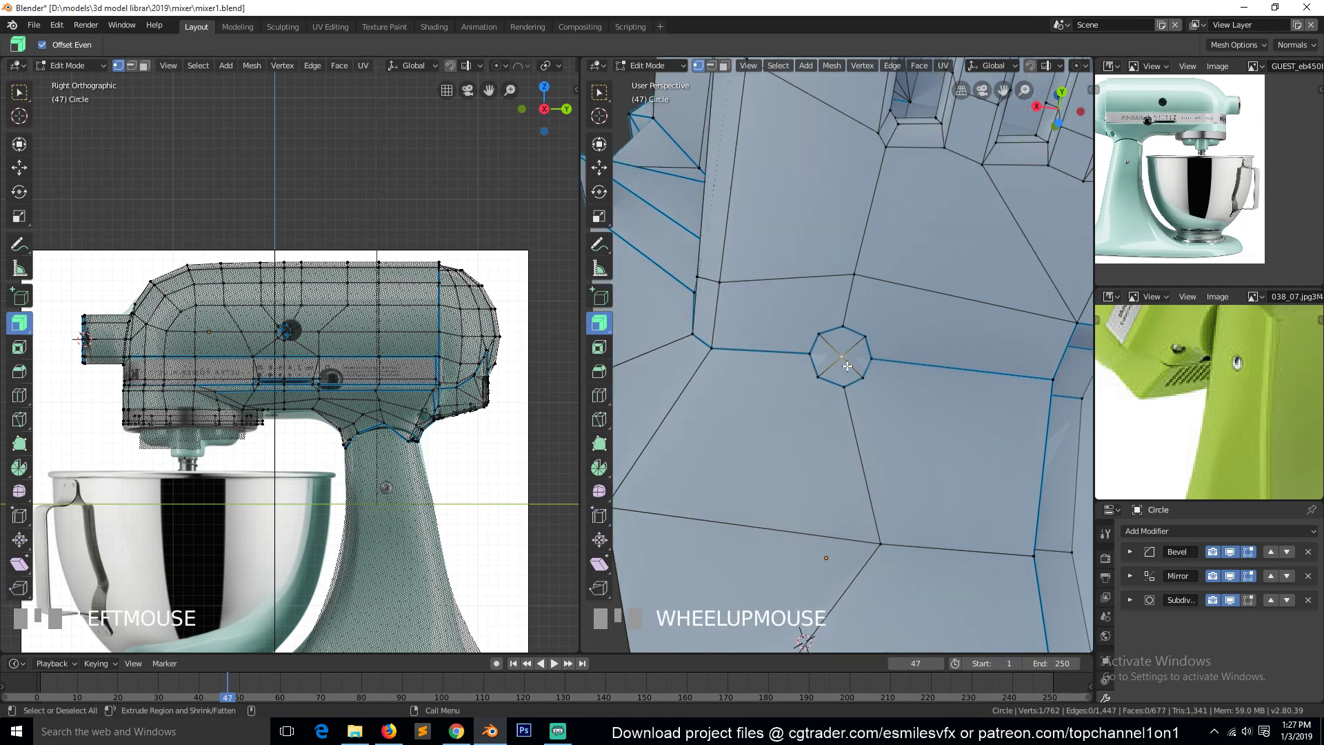
left_click(812, 353)
left_click(874, 363, "shift")
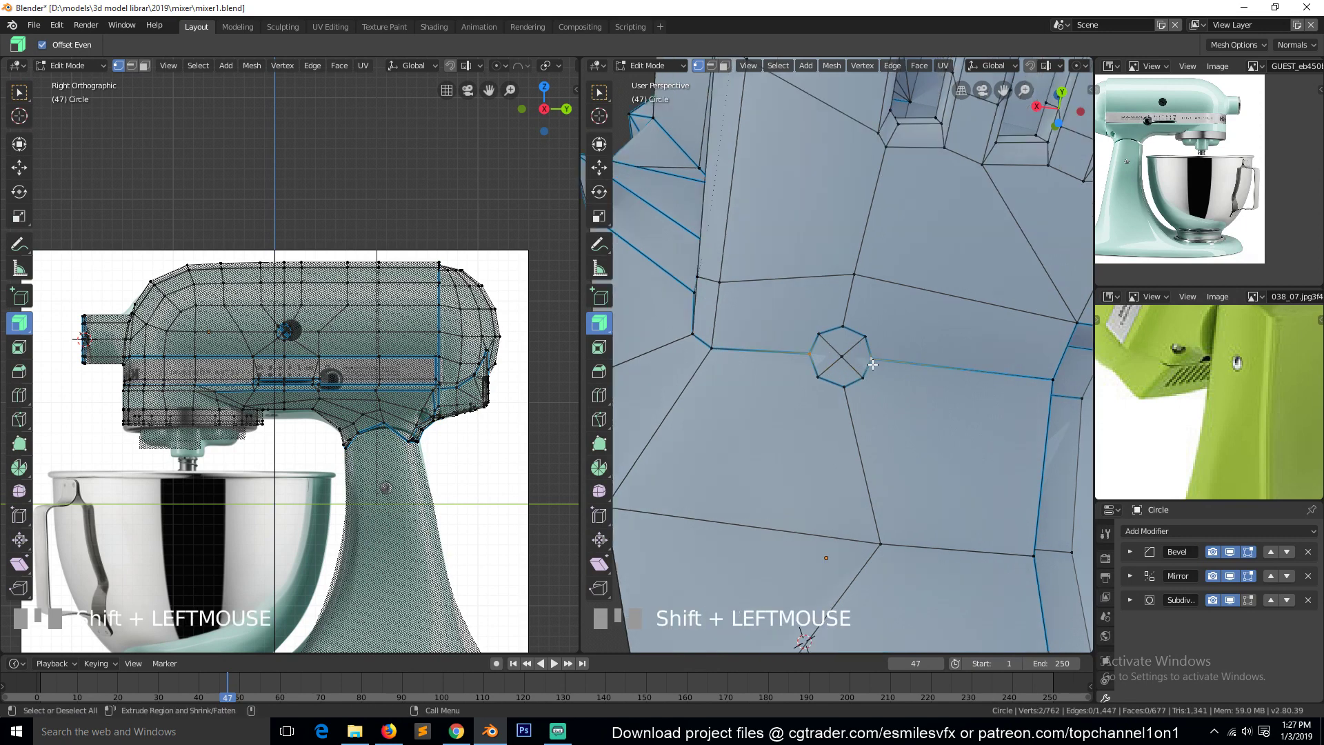
key("j")
left_click(844, 325)
left_click(844, 386, "shift")
key("j")
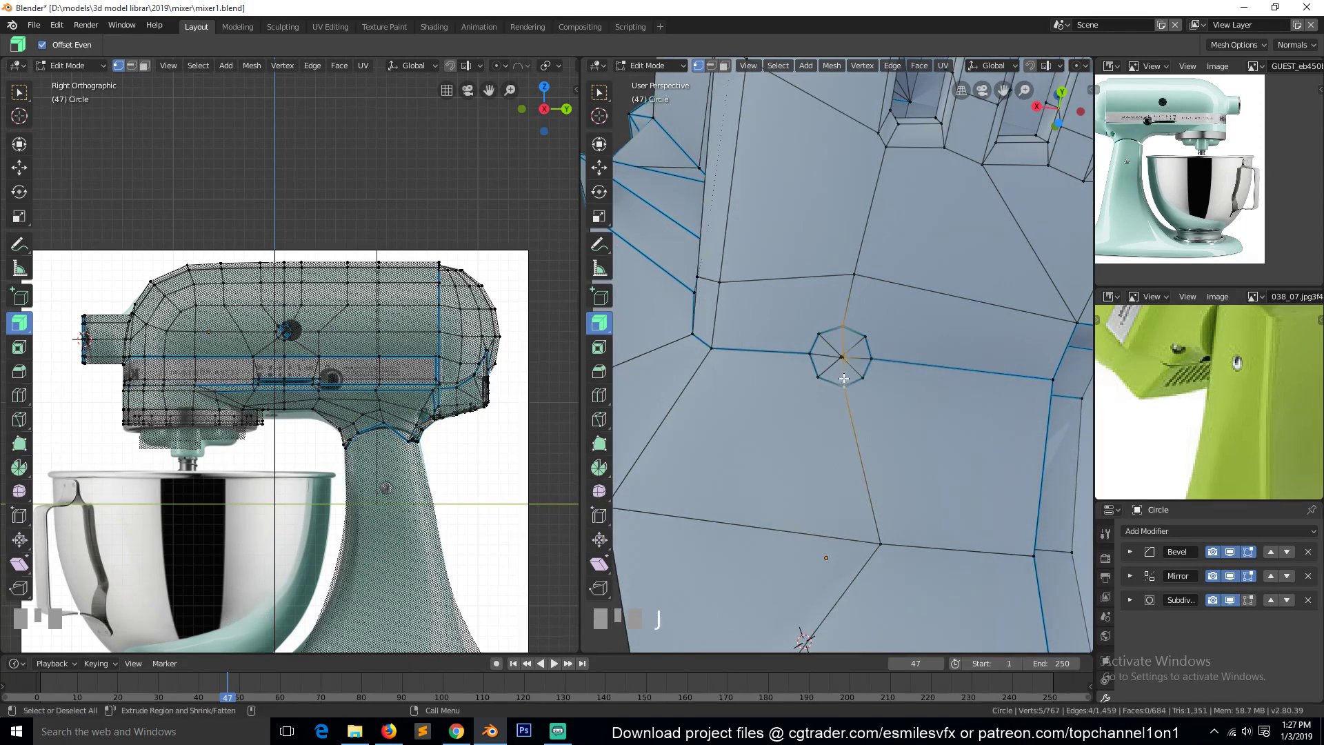
Merge the overlapping vertices in the octagon's middle at their centre and select the whole octagonal patch
scroll(849, 370, "up", 5)
key("alt+a")
left_click(857, 360)
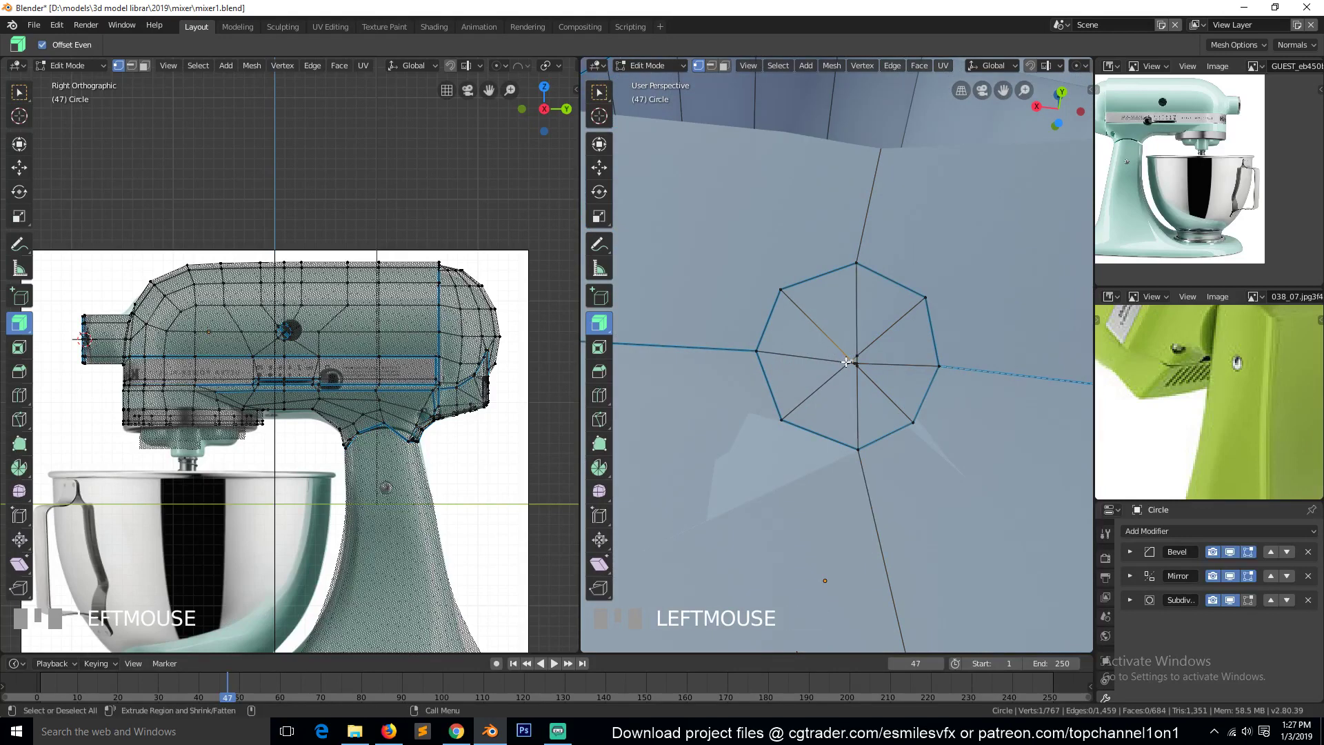
right_click(856, 357)
key("alt+m")
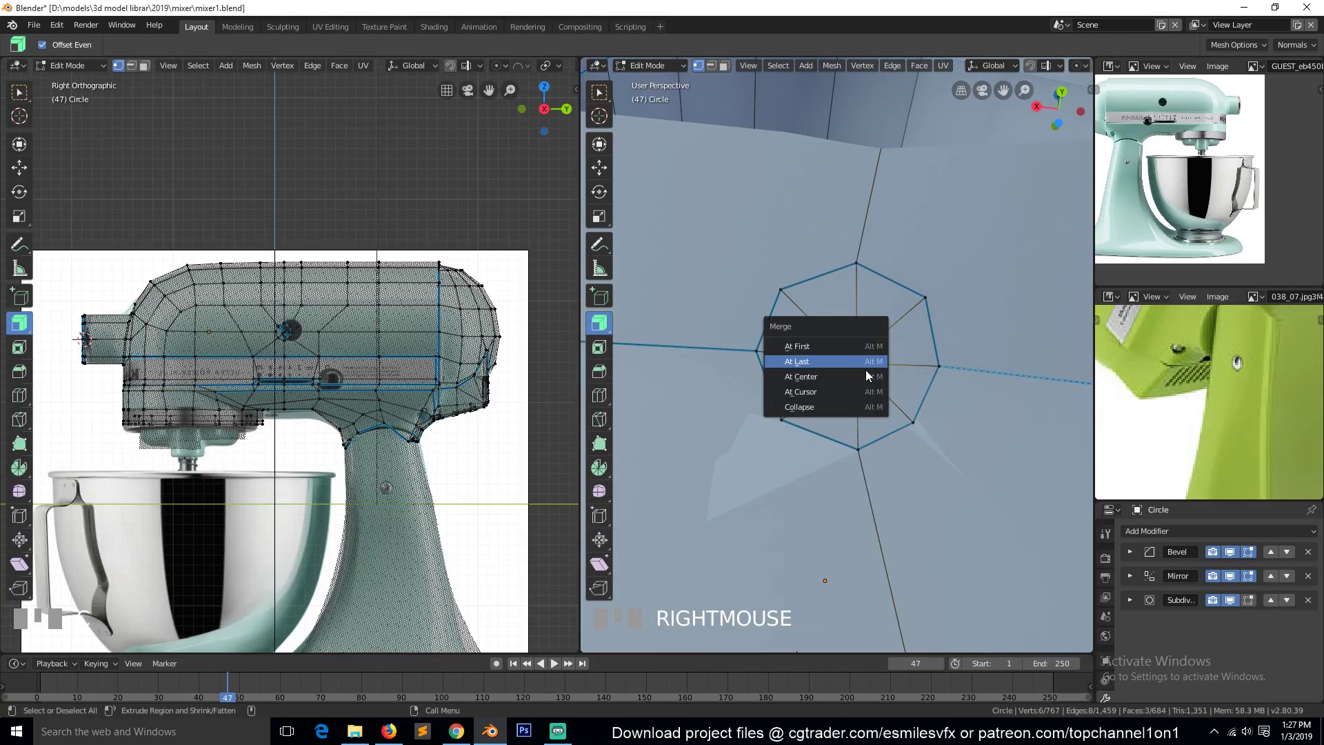
left_click(865, 376)
key("alt+a")
left_click(856, 364)
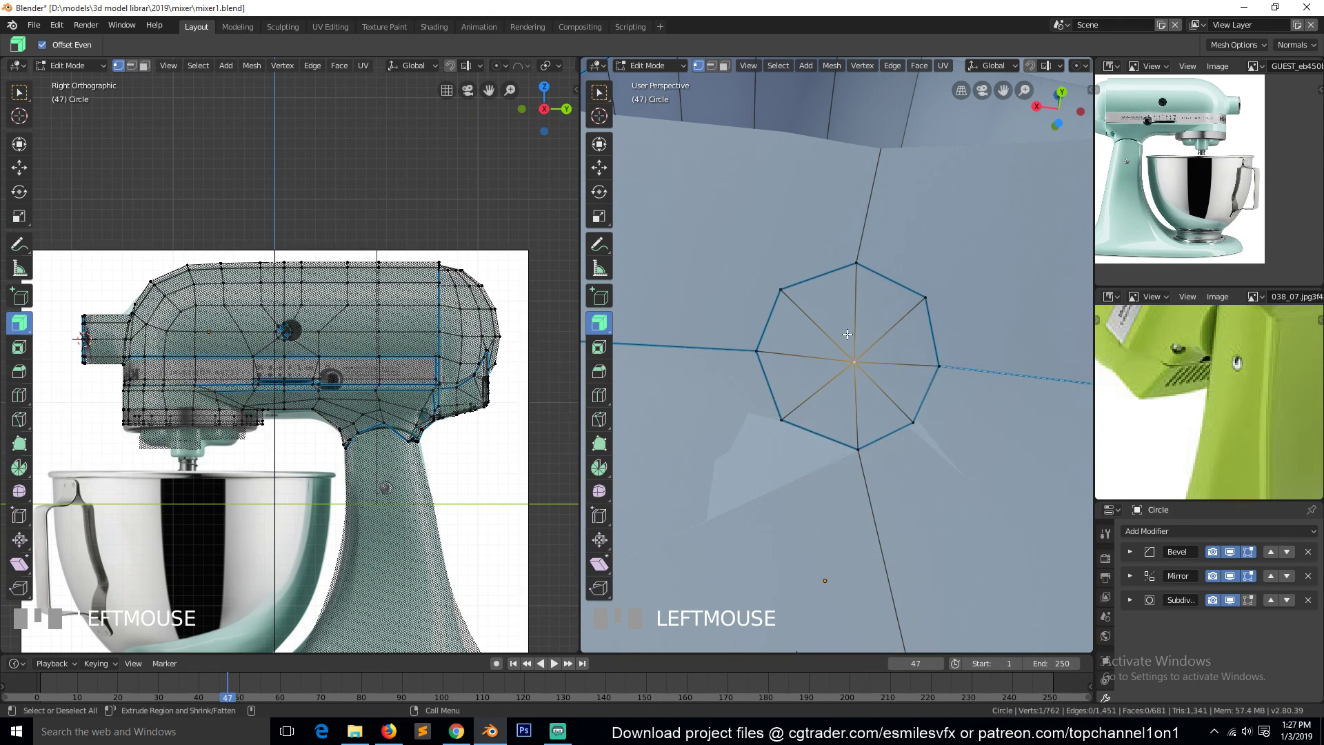
key("3")
key("1")
left_click(856, 358)
key("ctrl+KP_Add")
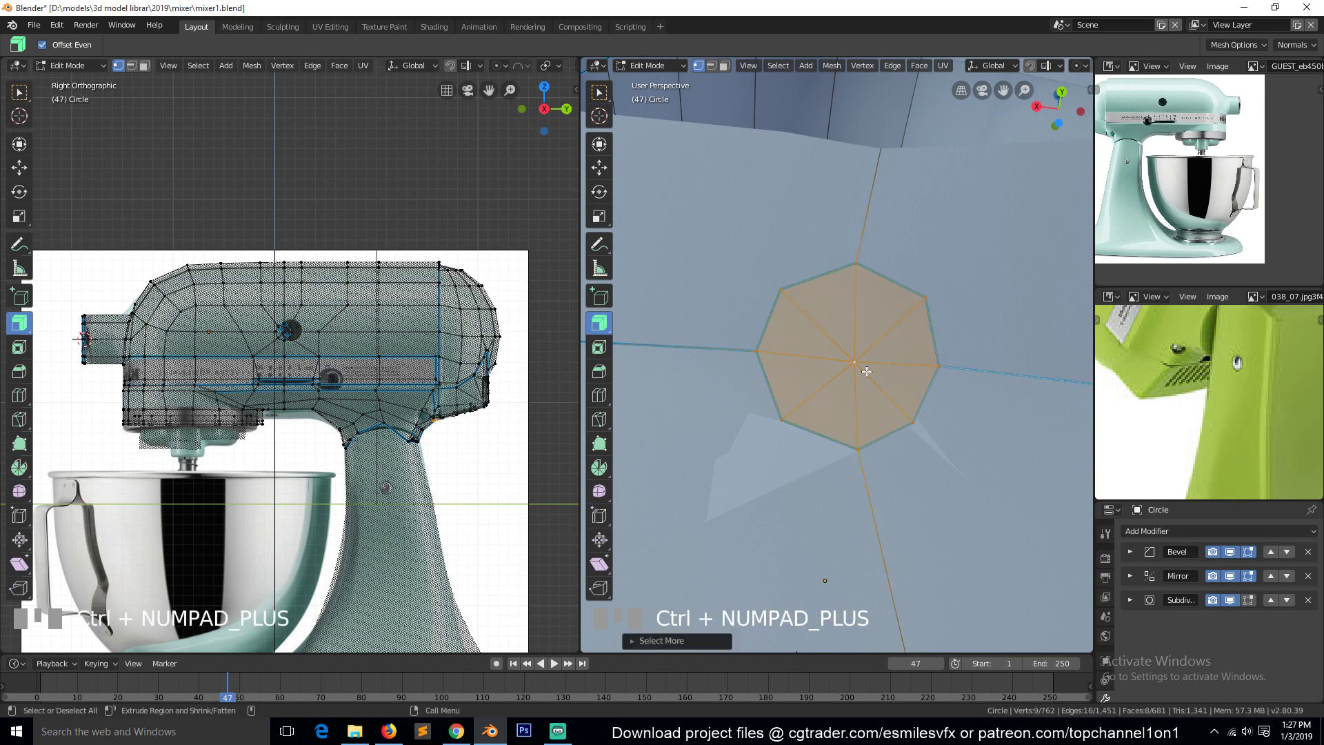
Try to extrude the octagonal patch along its normal and move it along the global Z axis
key("e")
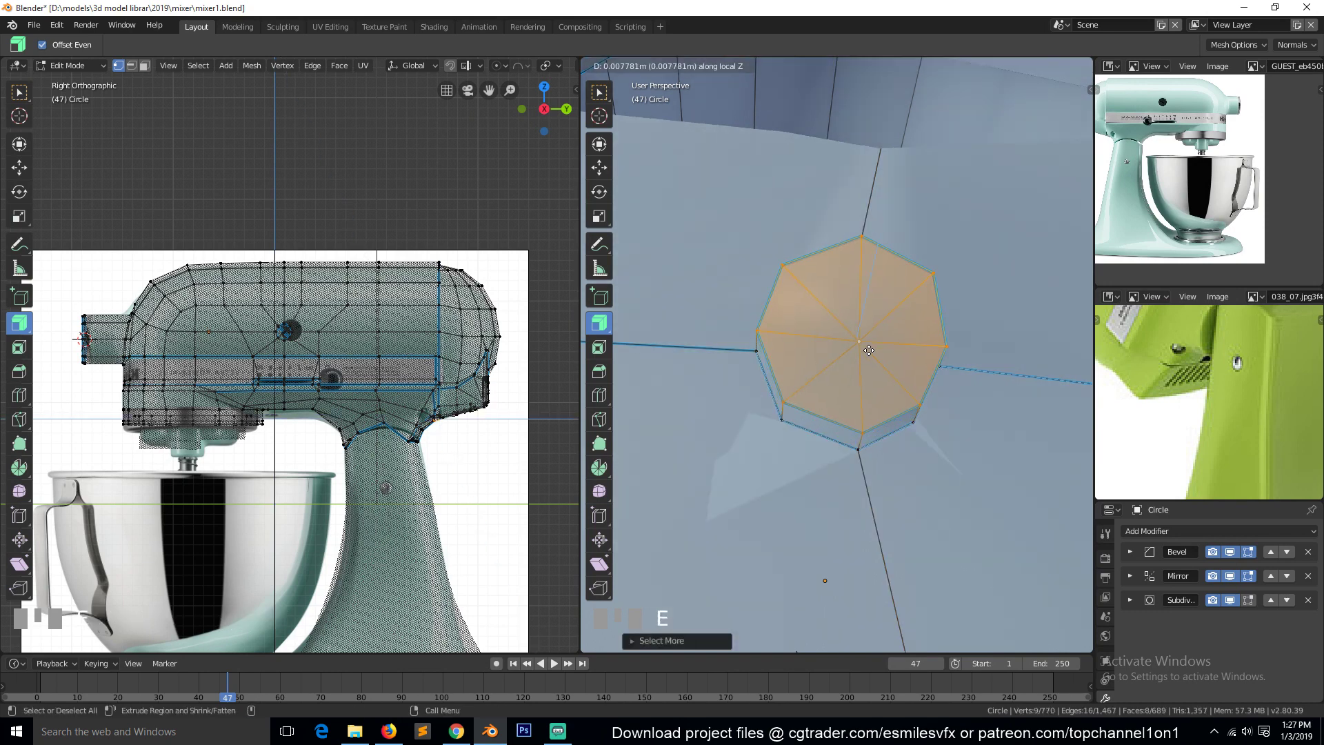
left_click(858, 421)
scroll(871, 418, "down", 3)
key("grave")
middle_click_drag(871, 418, 990, 490)
key("g")
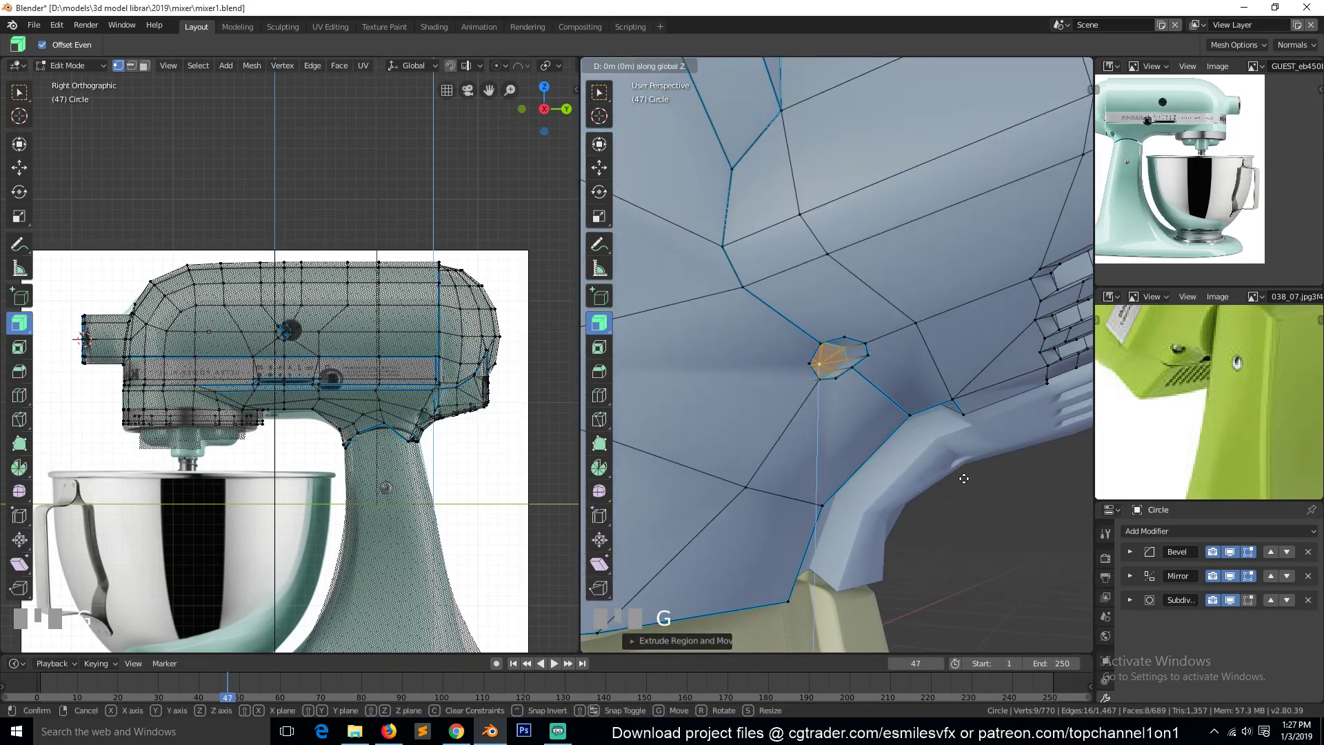
key("ctrl+z")
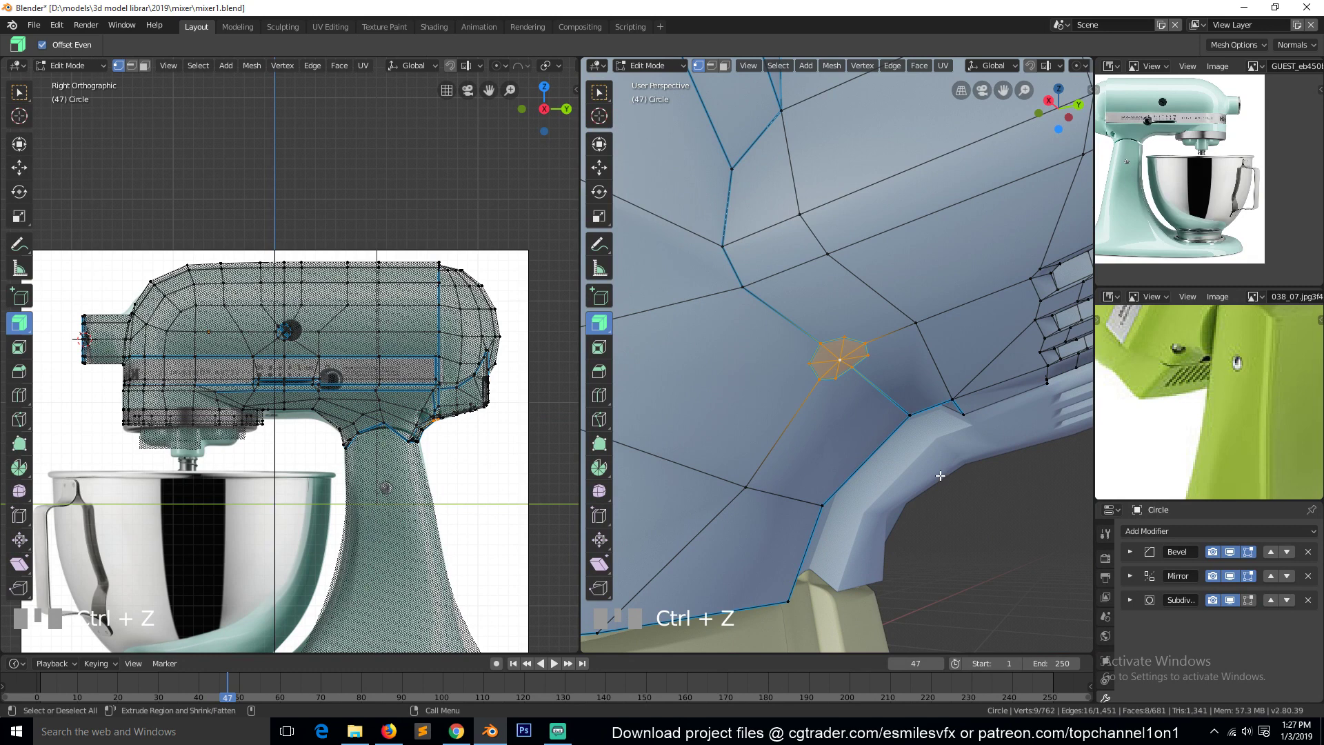
key("g")
right_click(941, 469)
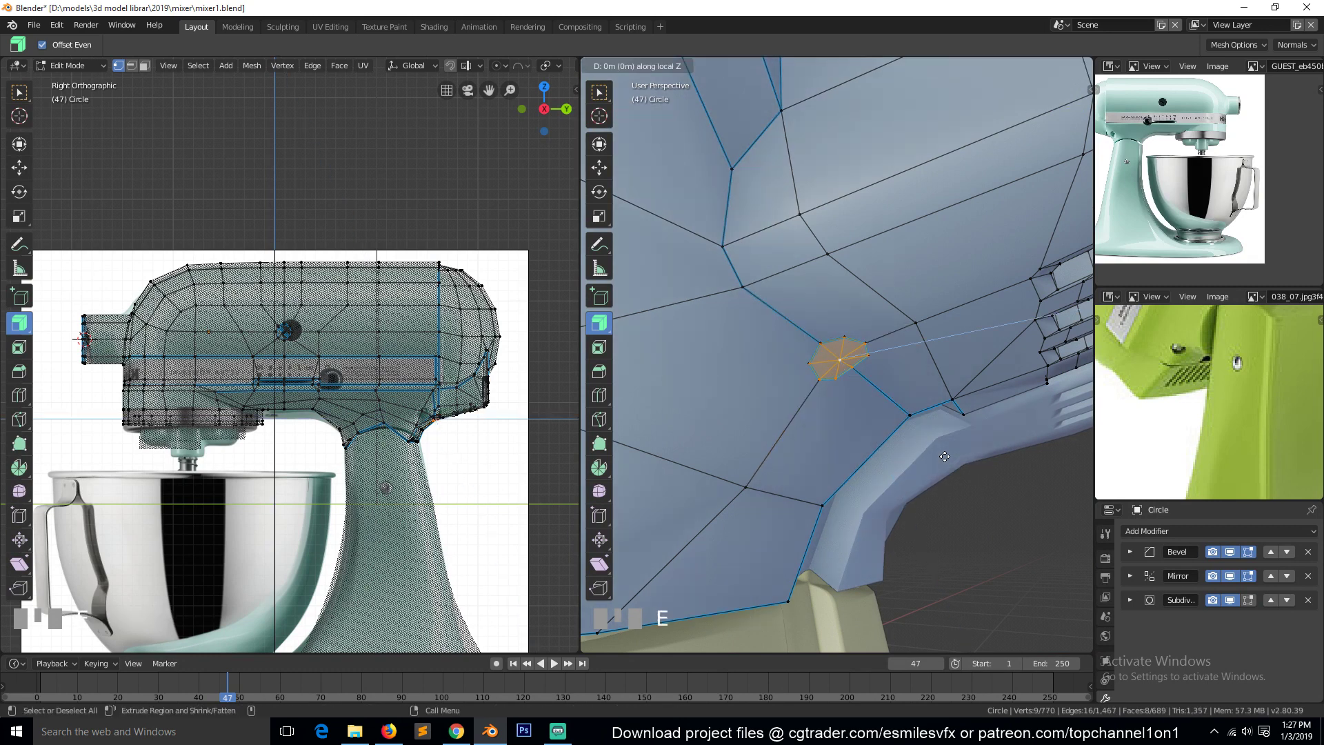
Extrude the octagonal patch in place and move it up into the head along the global Z axis to form a hole
key("e")
right_click(945, 457)
left_click(1041, 453)
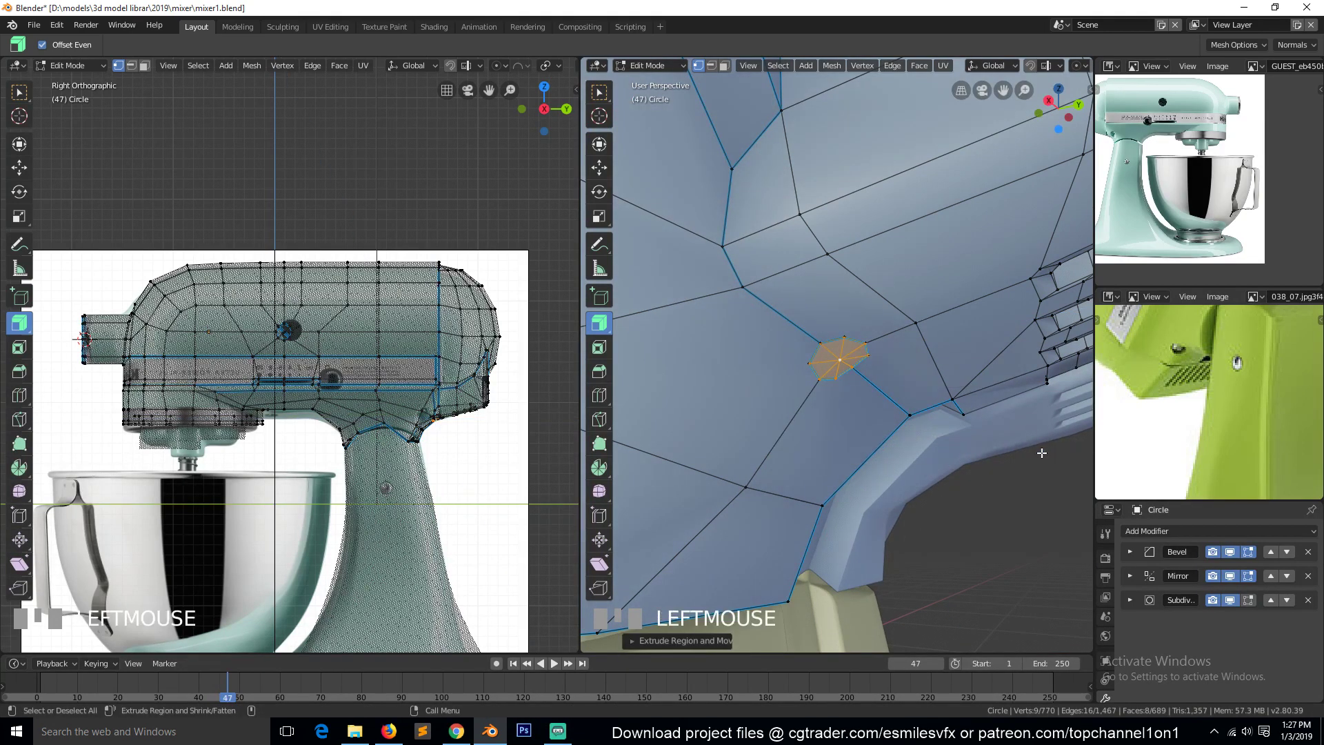
key("g")
key("z")
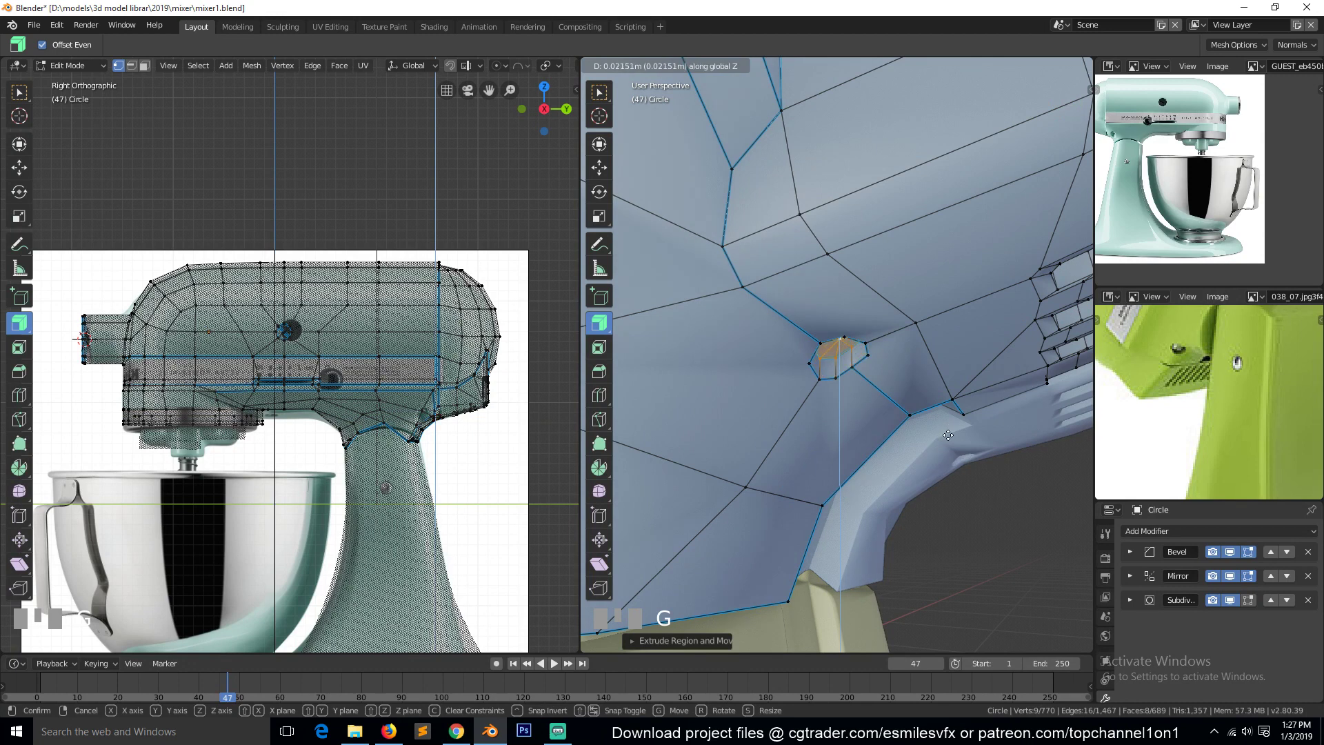
left_click(954, 424)
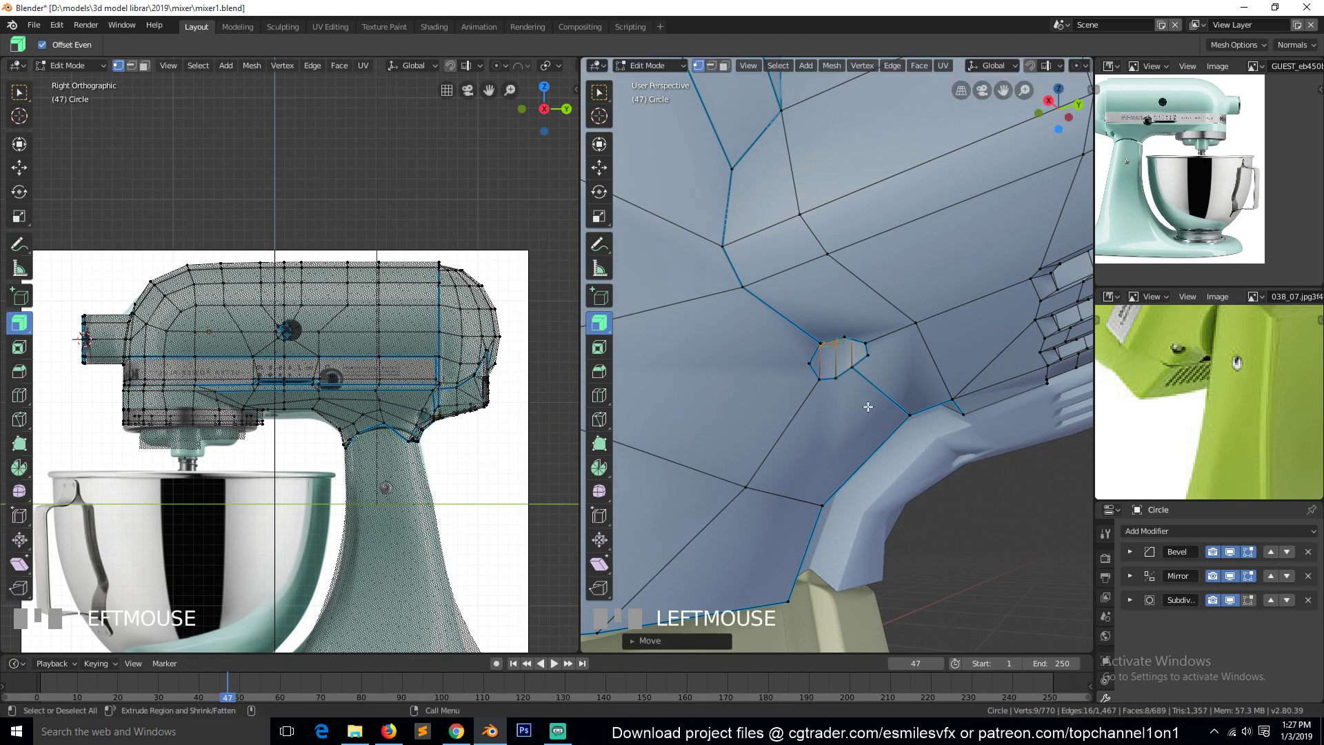
key("grave")
middle_click_drag(871, 409, 849, 386)
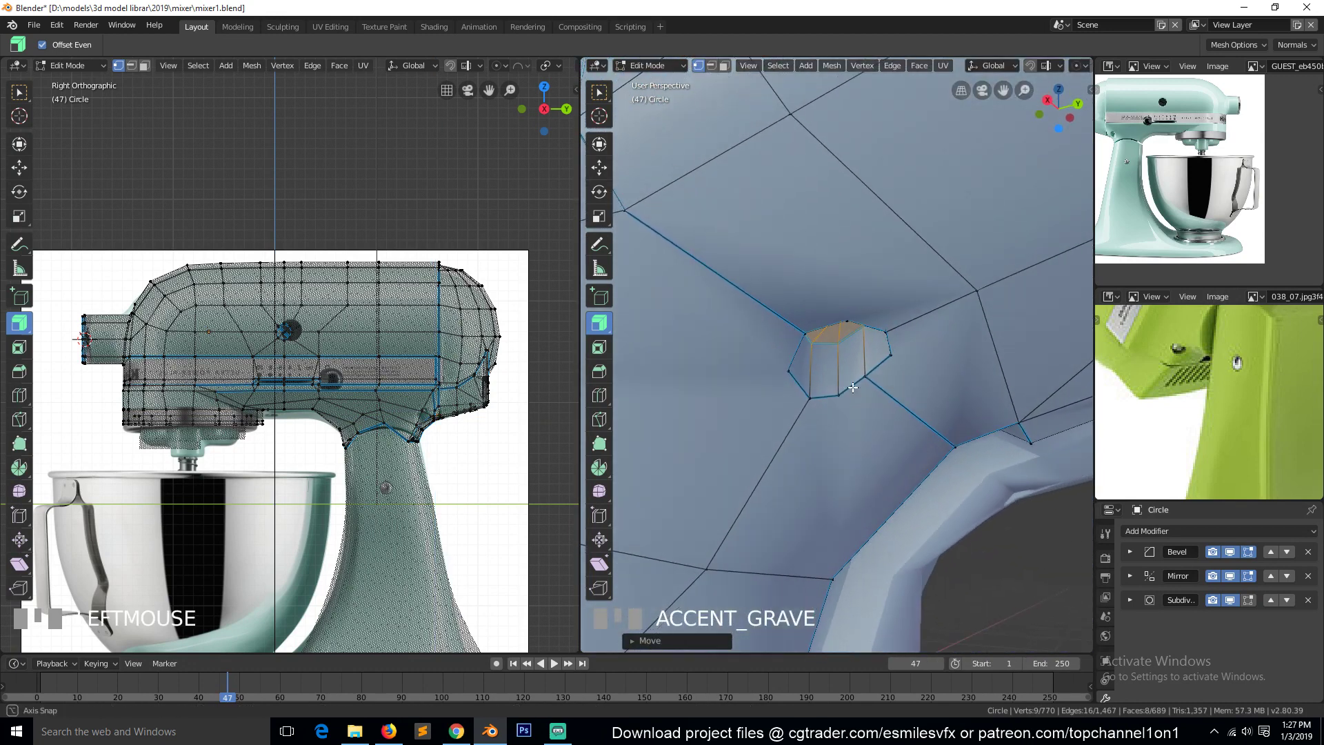
Select the entire slotted screw on the head's side and duplicate it in place
scroll(849, 391, "down", 5)
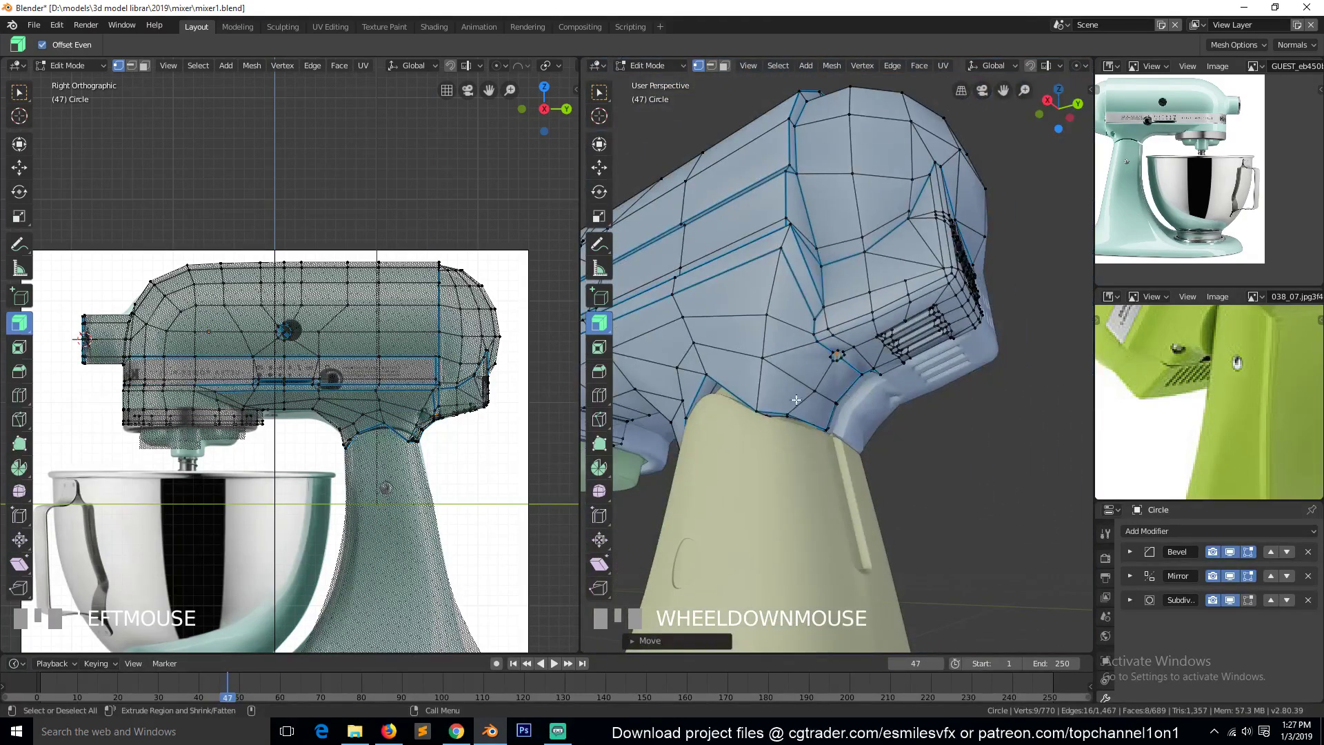
scroll(796, 401, "down", 4)
key("grave")
middle_click_drag(825, 441, 904, 505)
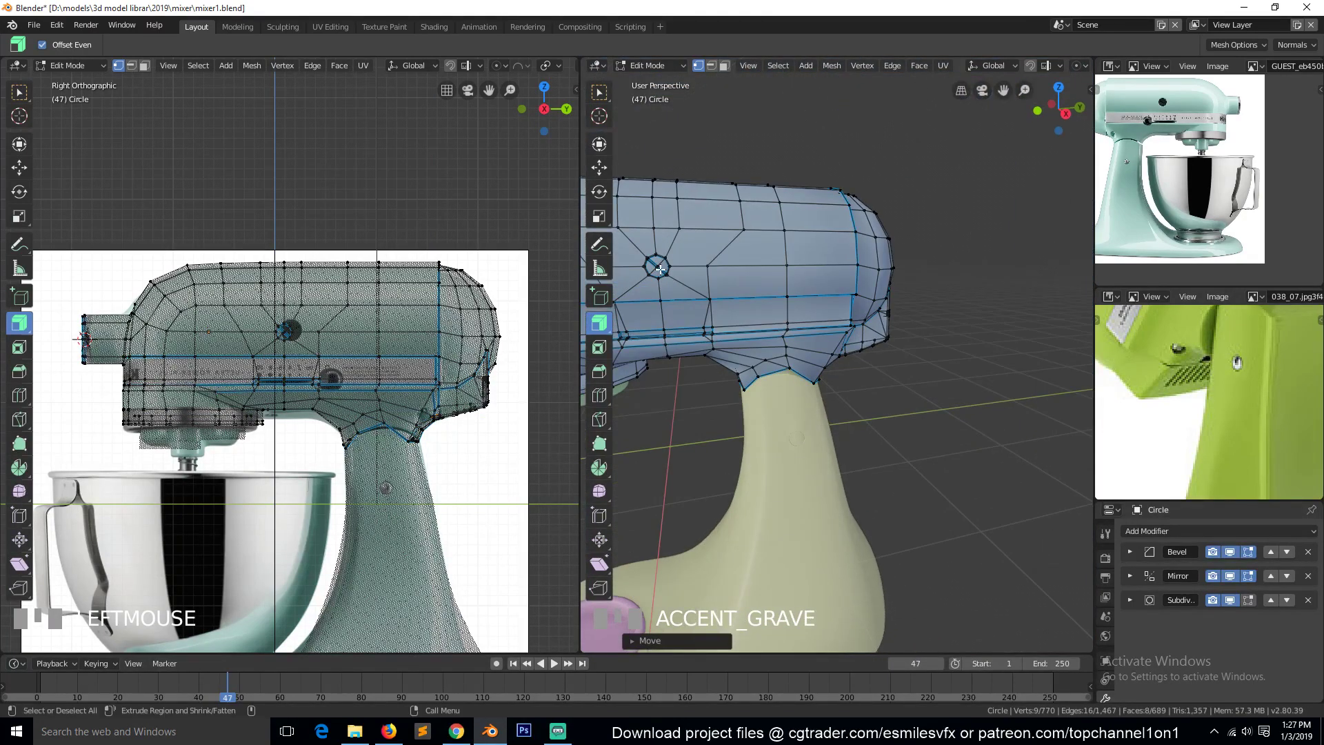
left_click(658, 266)
key("KP_Decimal")
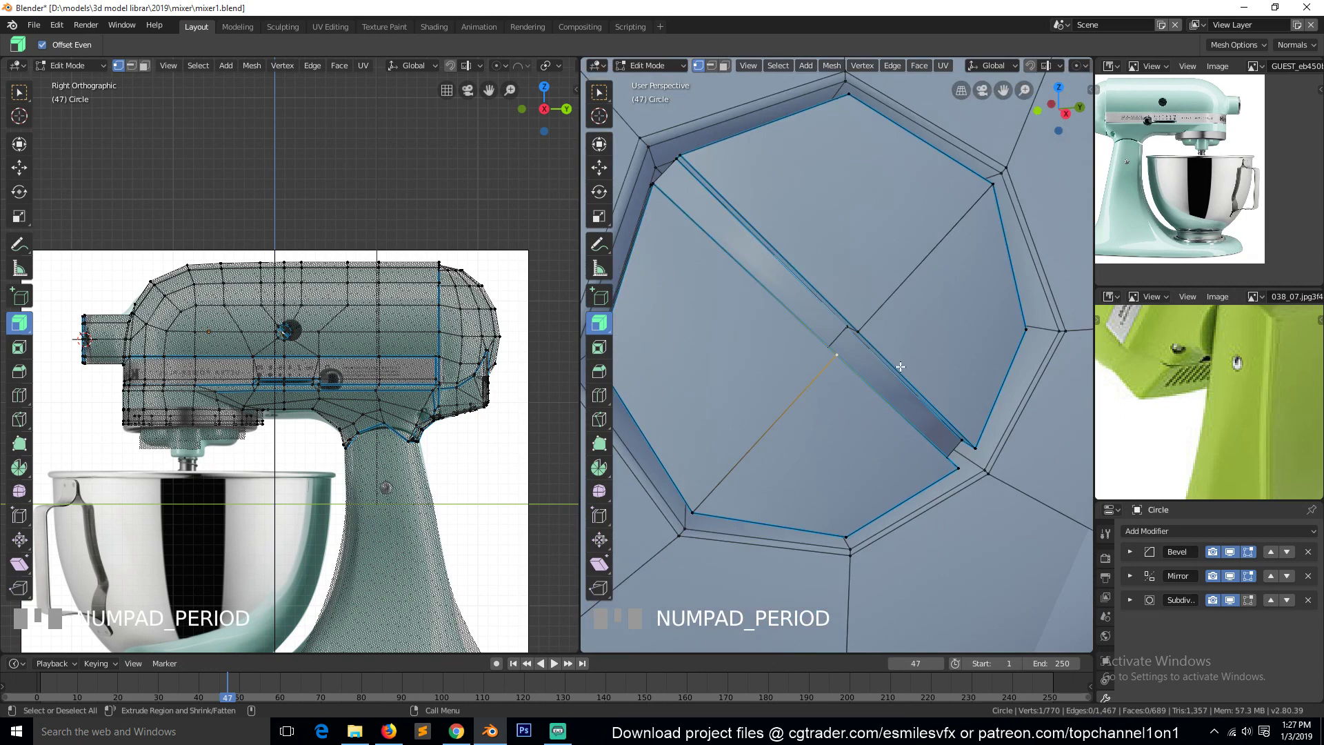
key("ctrl+l")
scroll(900, 367, "down", 6)
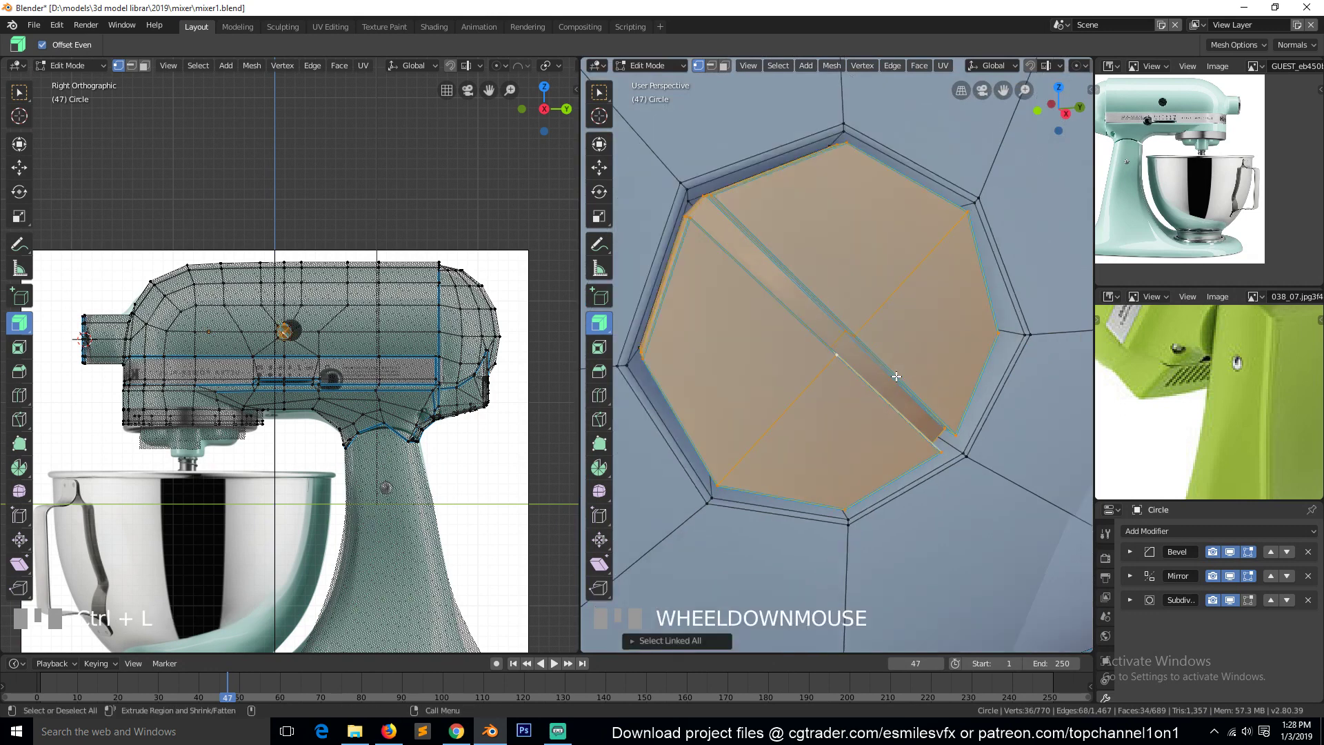
key("shift+d")
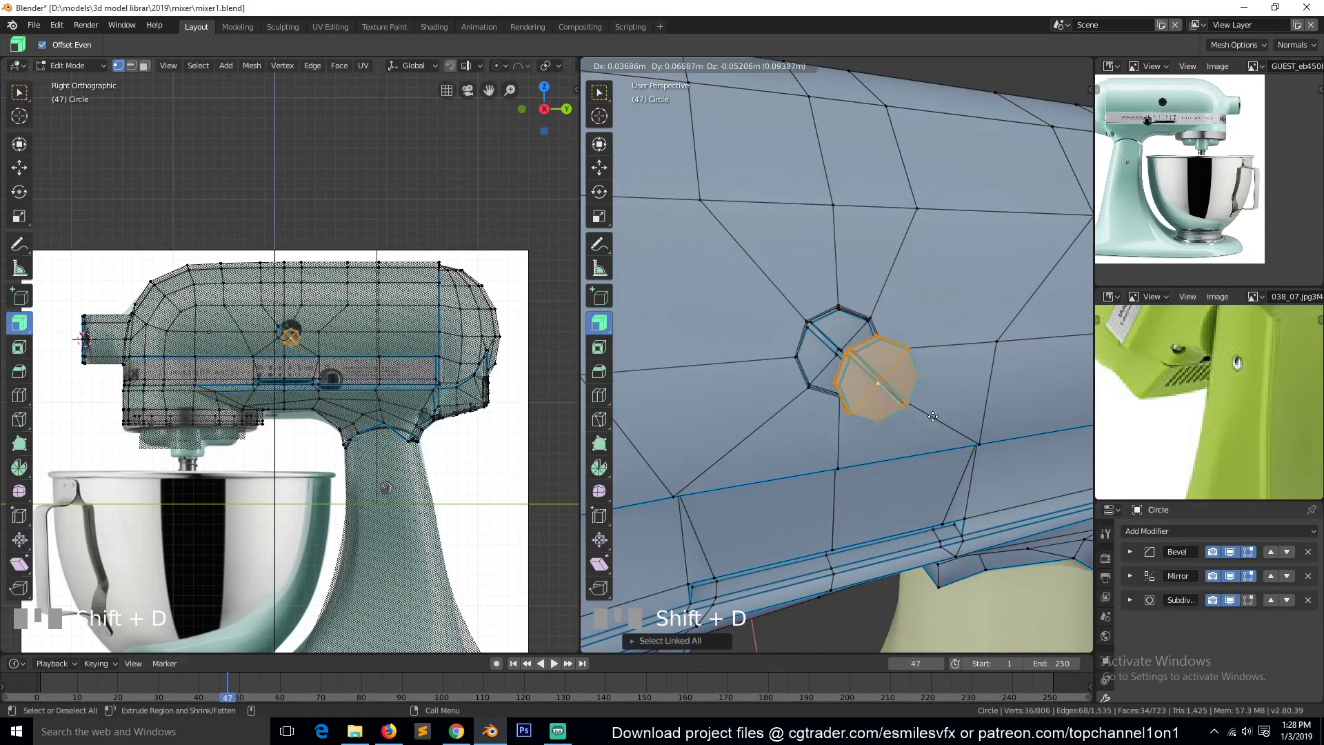
right_click(897, 396)
In the right orthographic view, move the duplicated screw to the hole under the head's rear
key("KP_1")
key("KP_3")
scroll(916, 428, "down", 3)
scroll(914, 428, "down", 4)
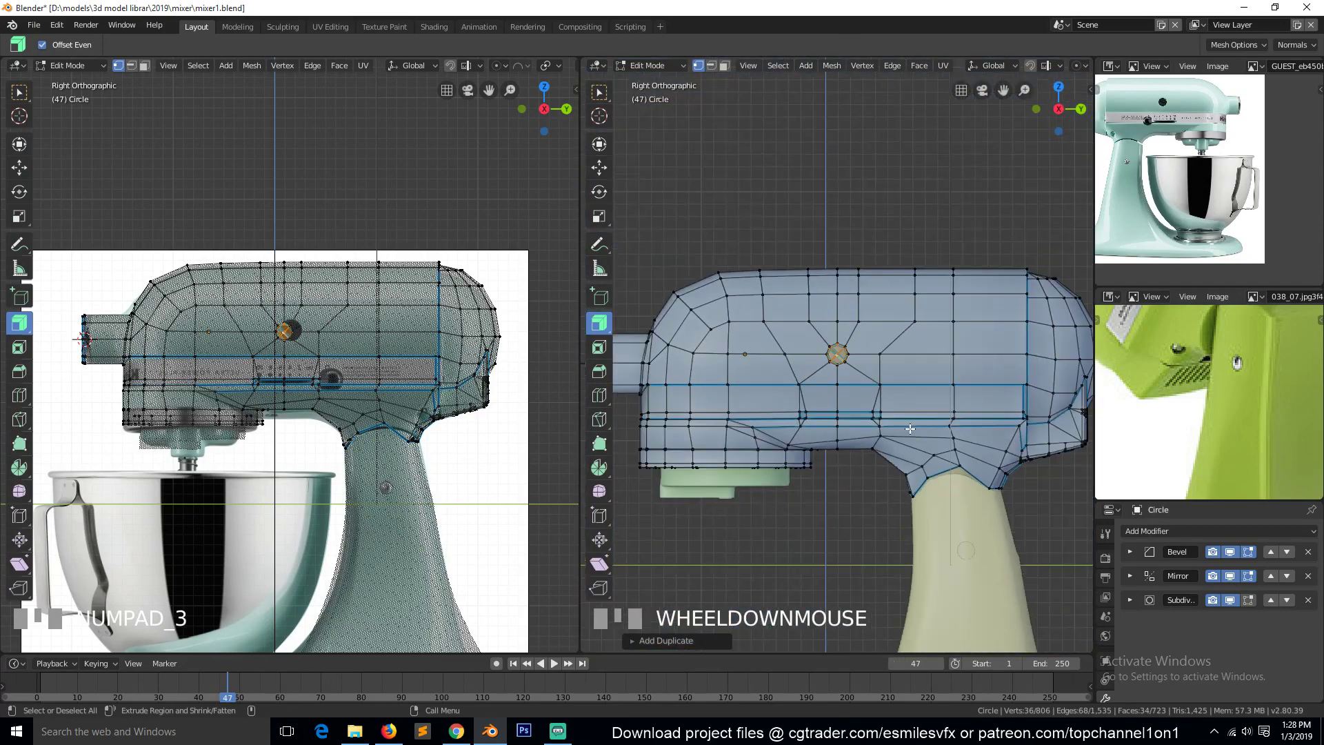
key("g")
left_click(1019, 469)
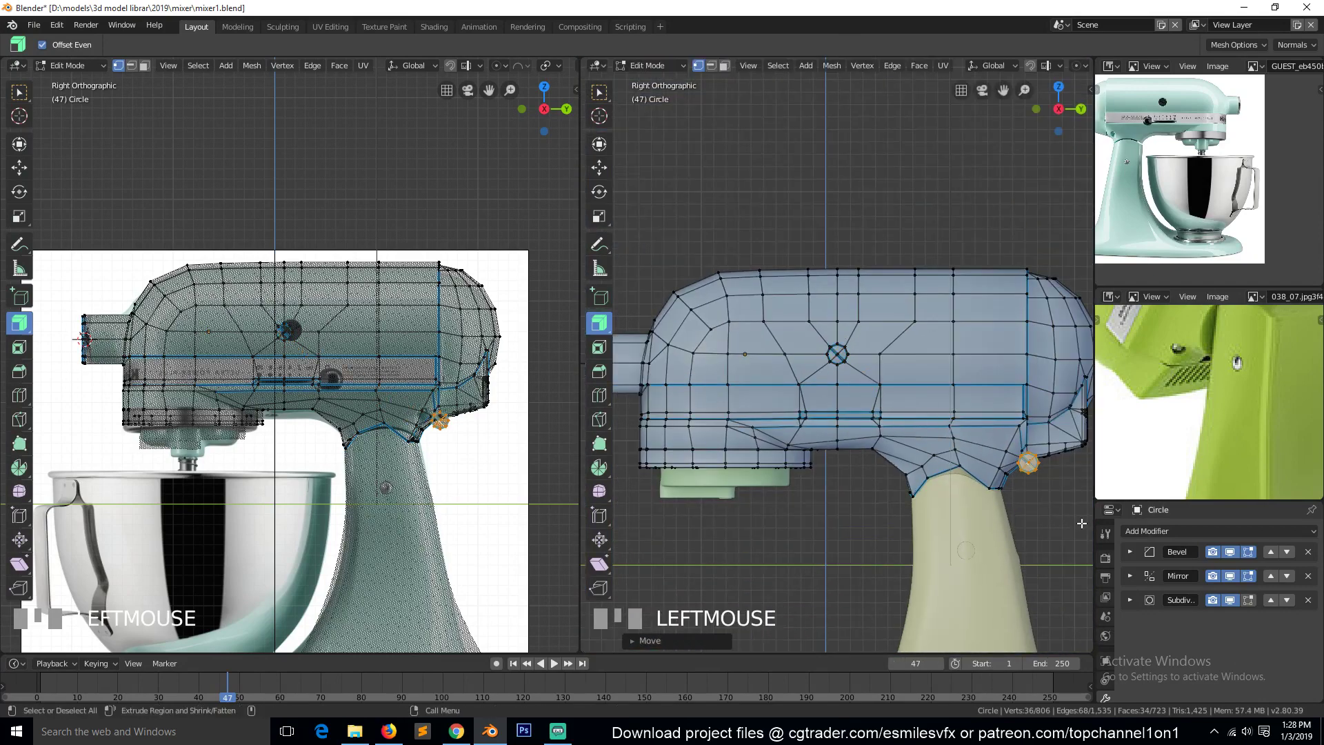
Scale the duplicated screw down and position it over the small hole under the head's rear
key("KP_Decimal")
scroll(969, 491, "down", 3)
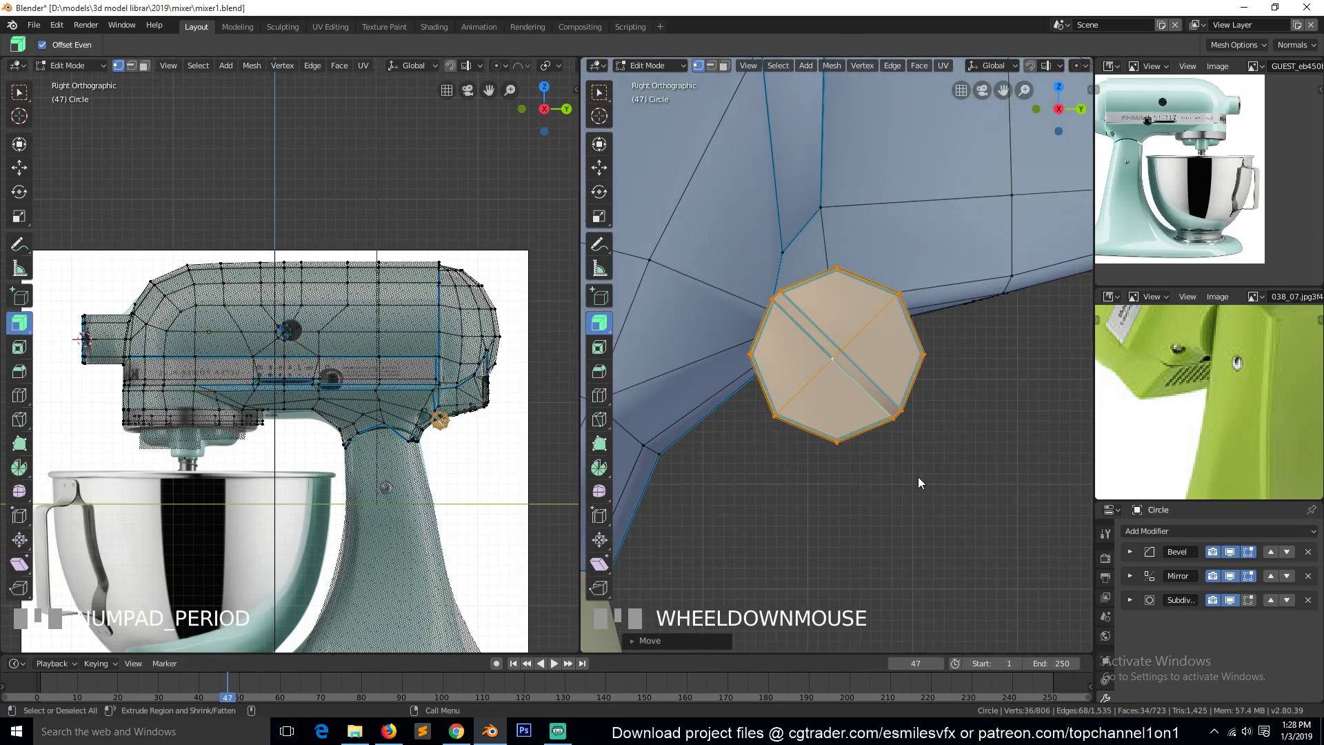
key("alt+z")
key("s")
left_click(816, 387)
key("g")
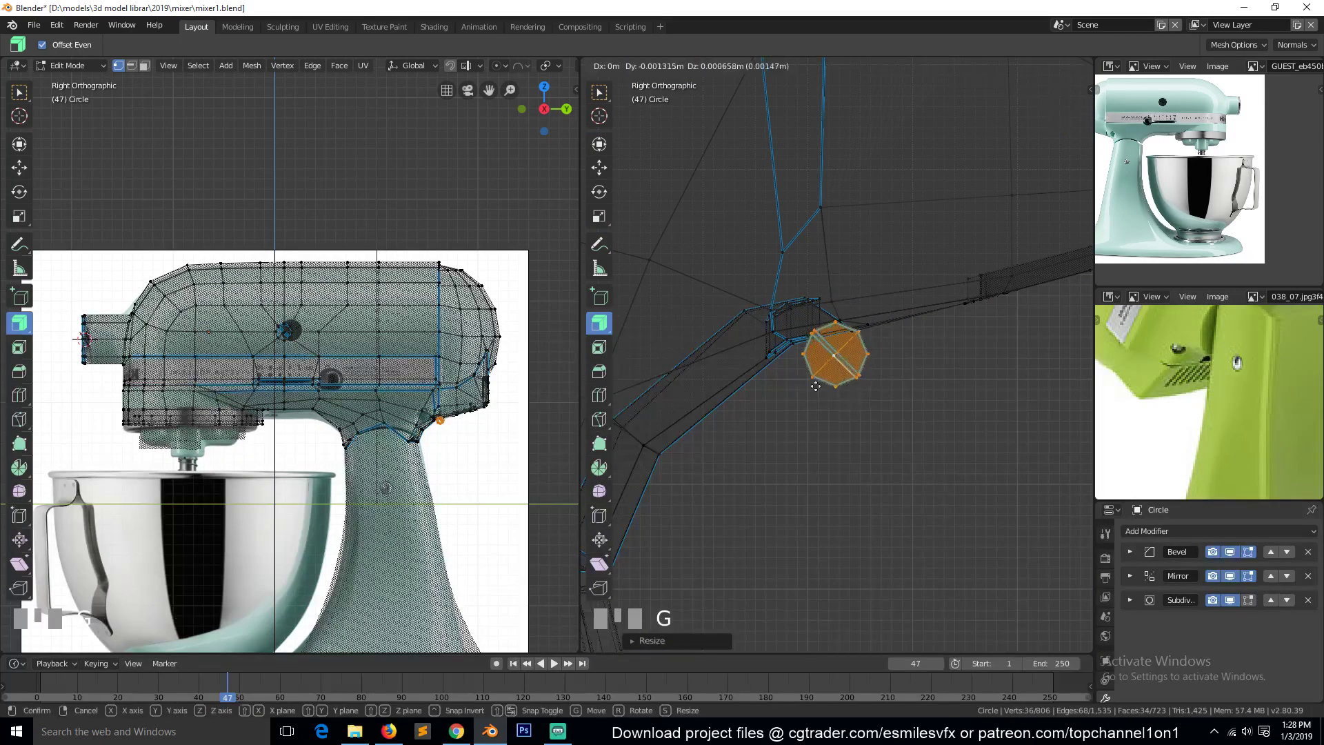
left_click(800, 378)
key("s")
left_click(834, 393)
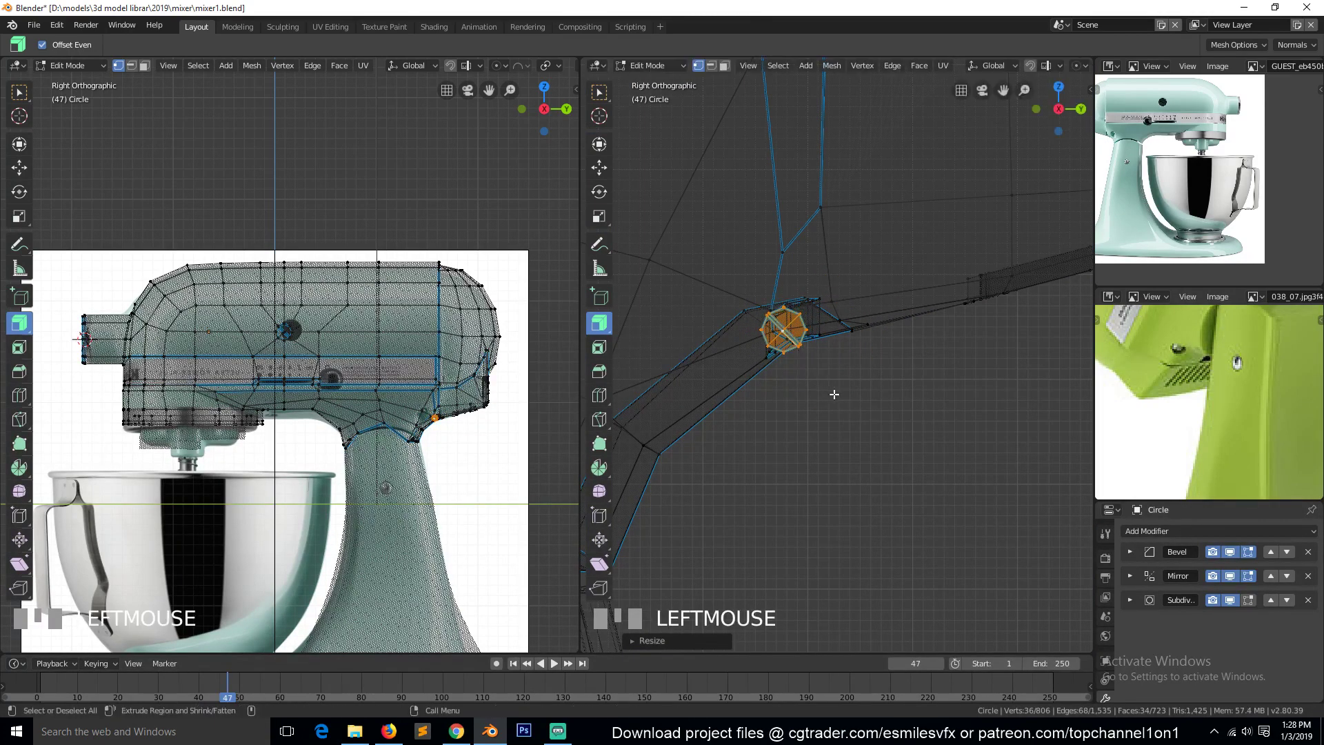
key("g")
left_click(837, 396)
Save the file and separate the small duplicated screw from the head mesh into its own object
key("KP_Decimal")
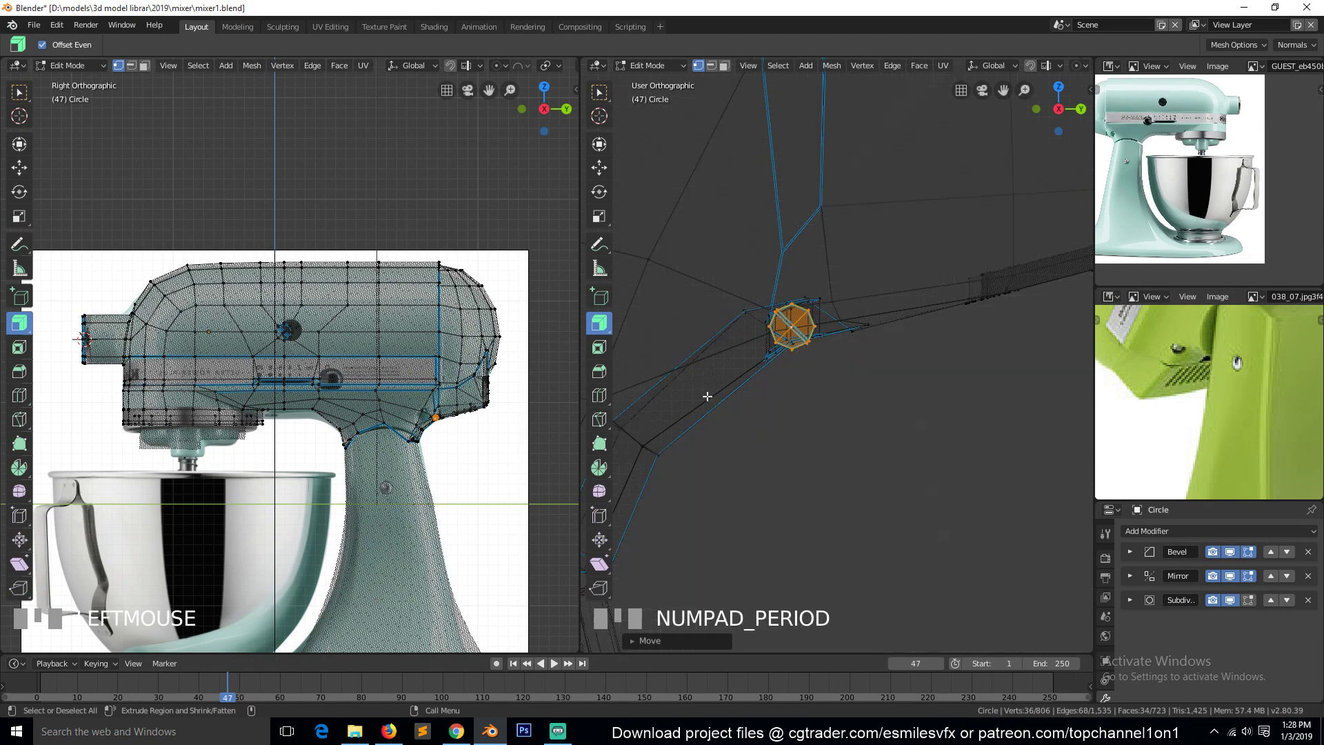
key("KP_Decimal")
scroll(808, 416, "down", 2)
key("ctrl+s")
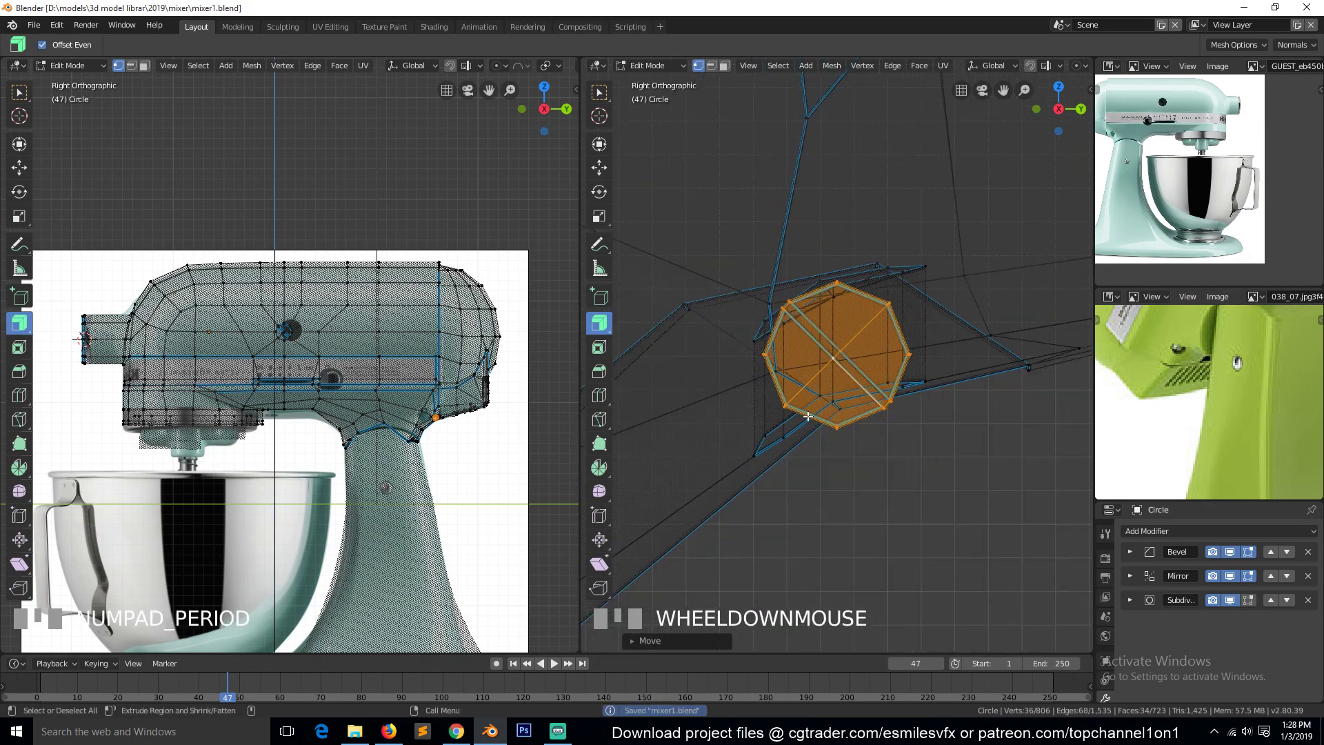
key("p")
left_click(877, 372)
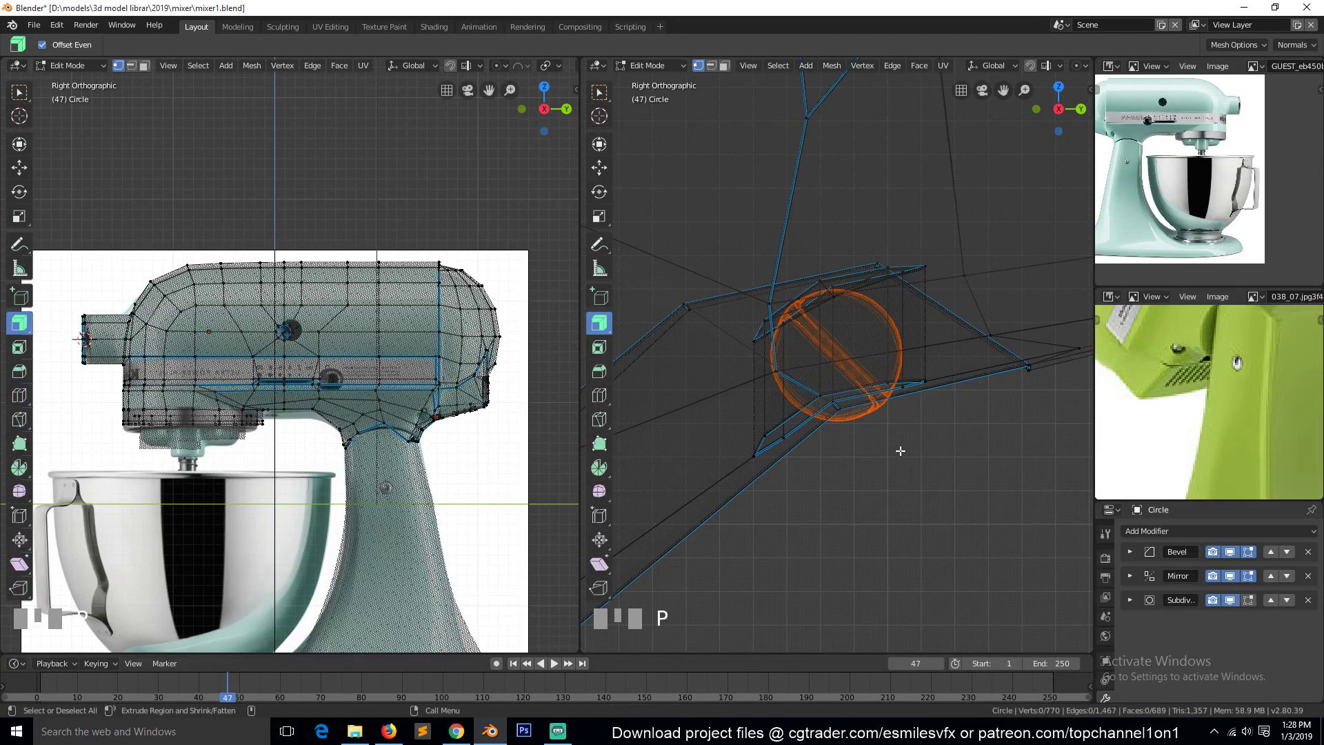
left_click(866, 404)
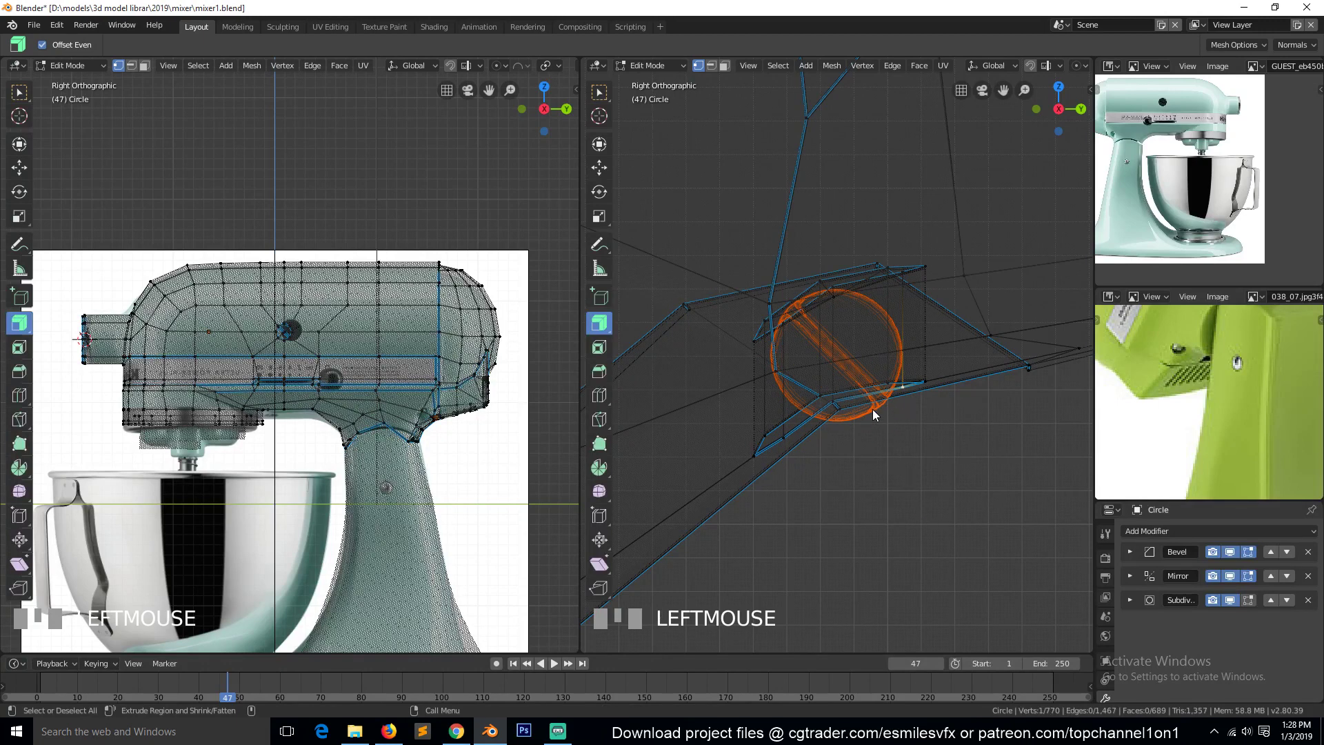
Move the separated screw just outside the head in Object Mode and set its origin to its geometry
key("Tab")
left_click(879, 403)
left_click(879, 412)
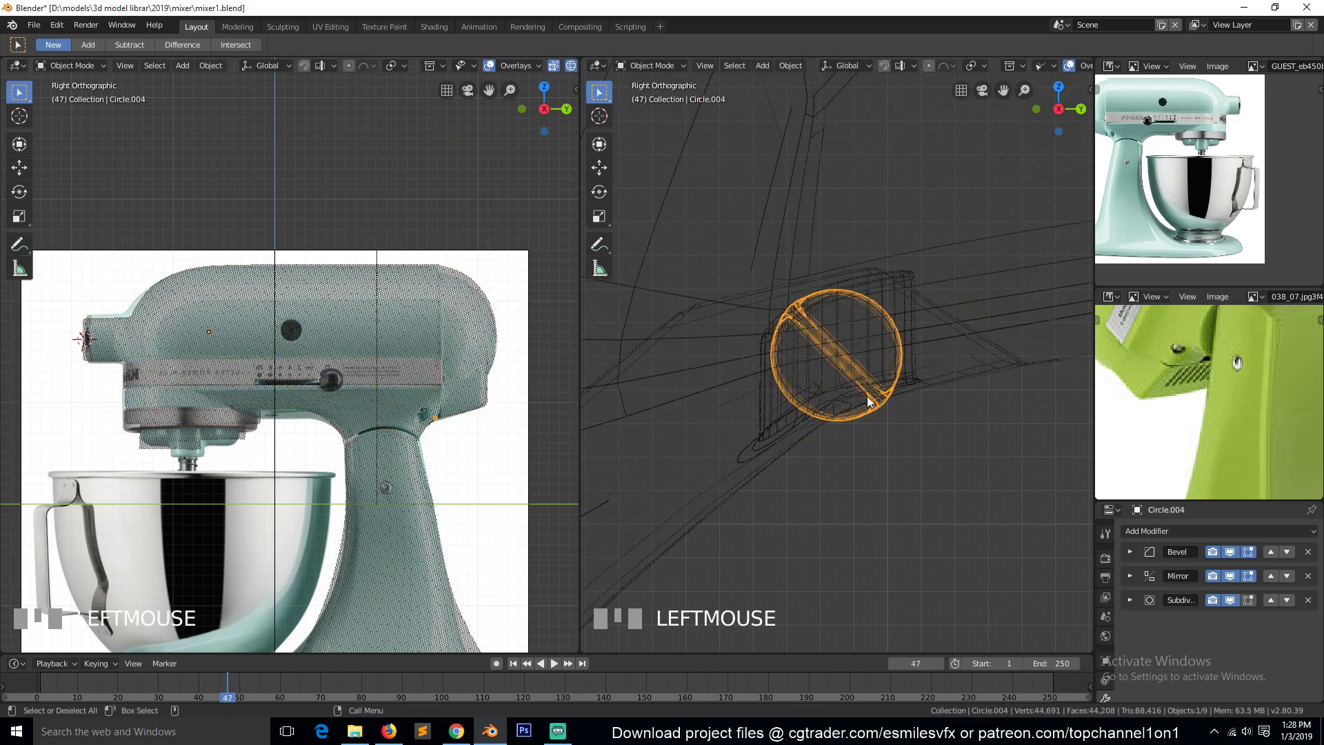
key("g")
left_click(952, 531)
right_click(946, 518)
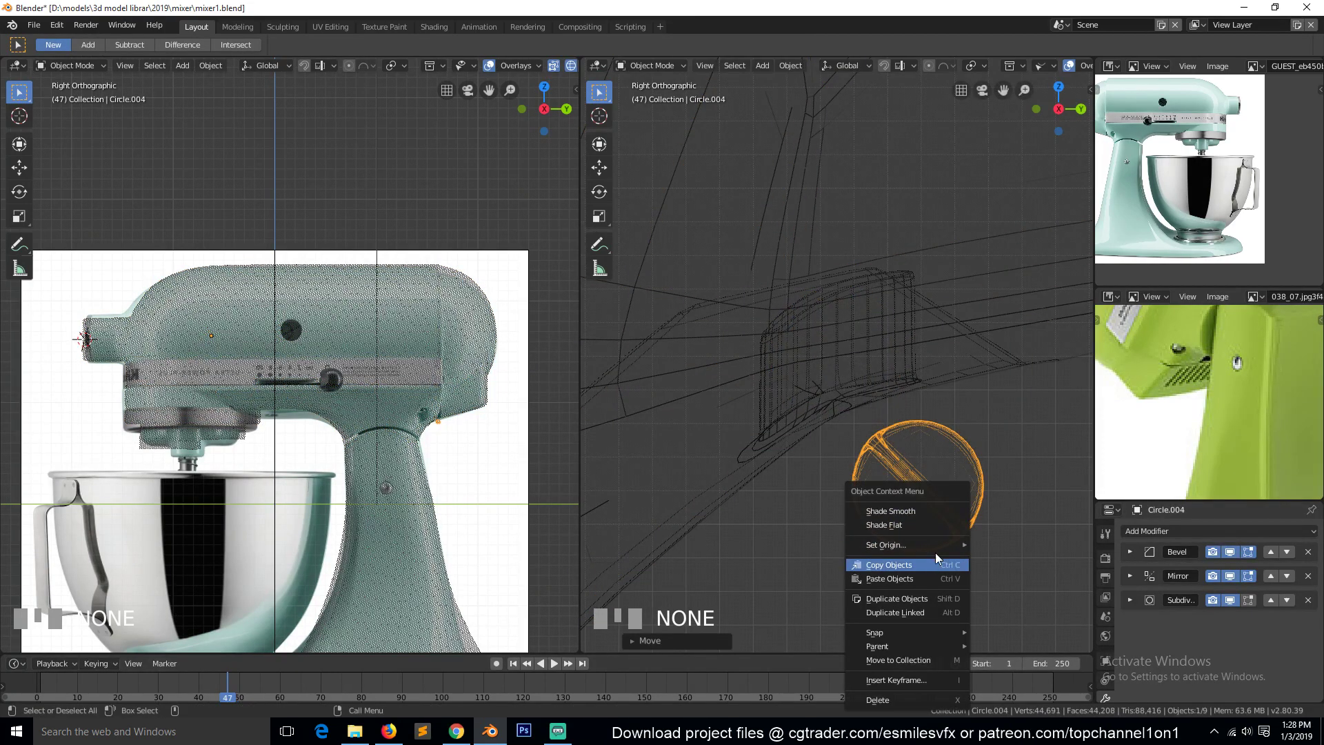
mouse_move(941, 549)
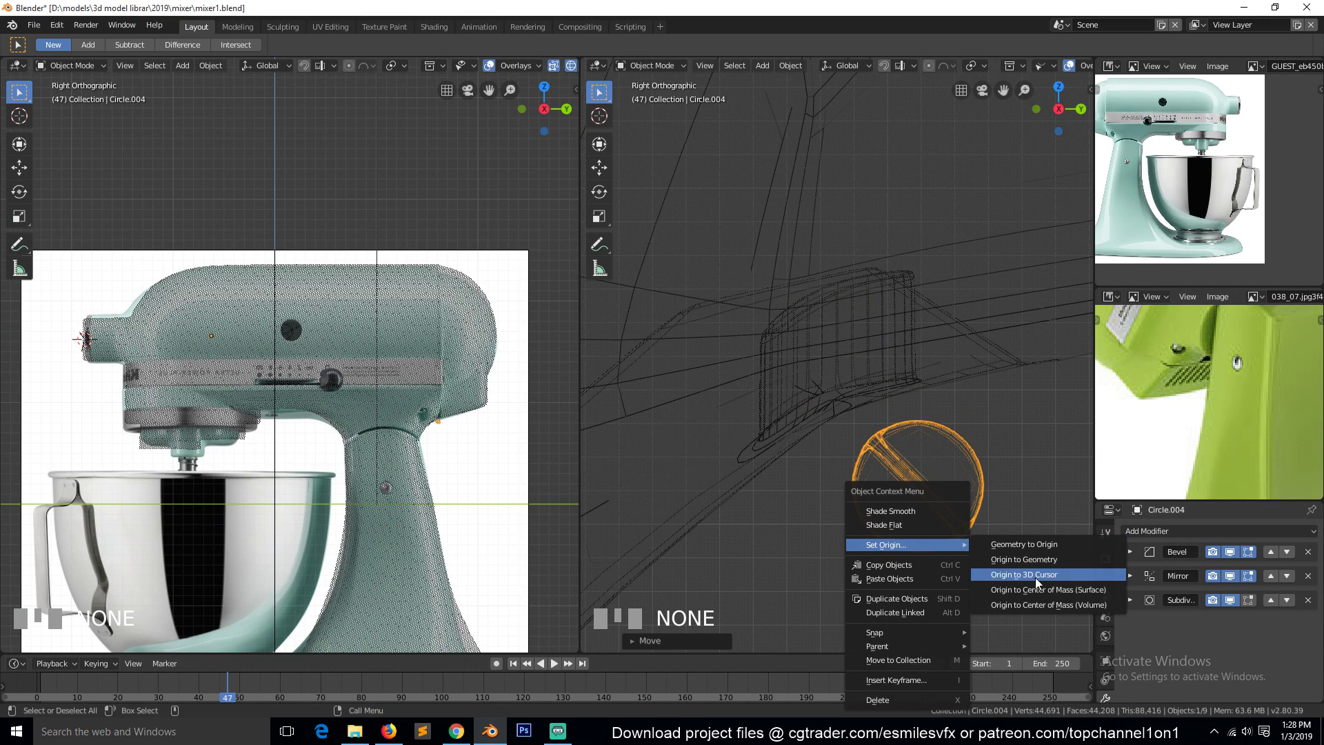
left_click(1028, 561)
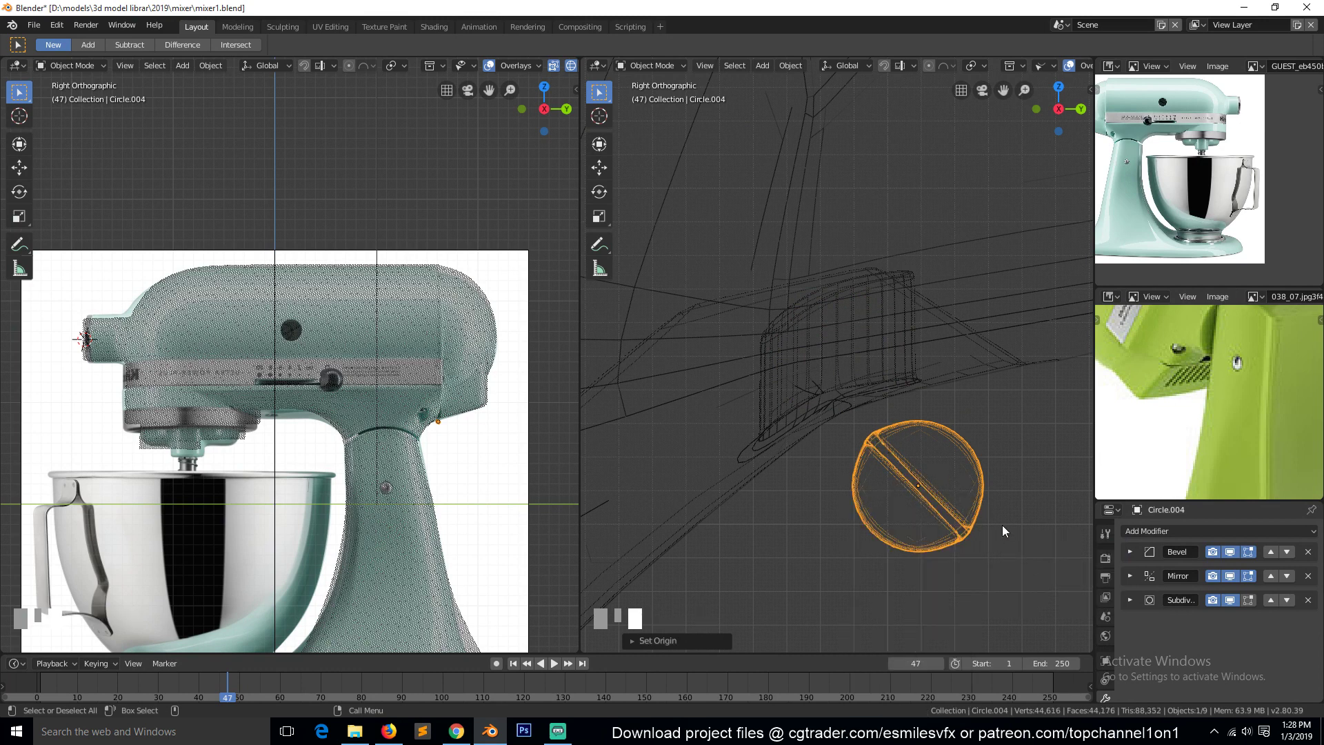
Remove the Mirror modifier from the separated screw, return to solid shading and save the file
left_click(1230, 582)
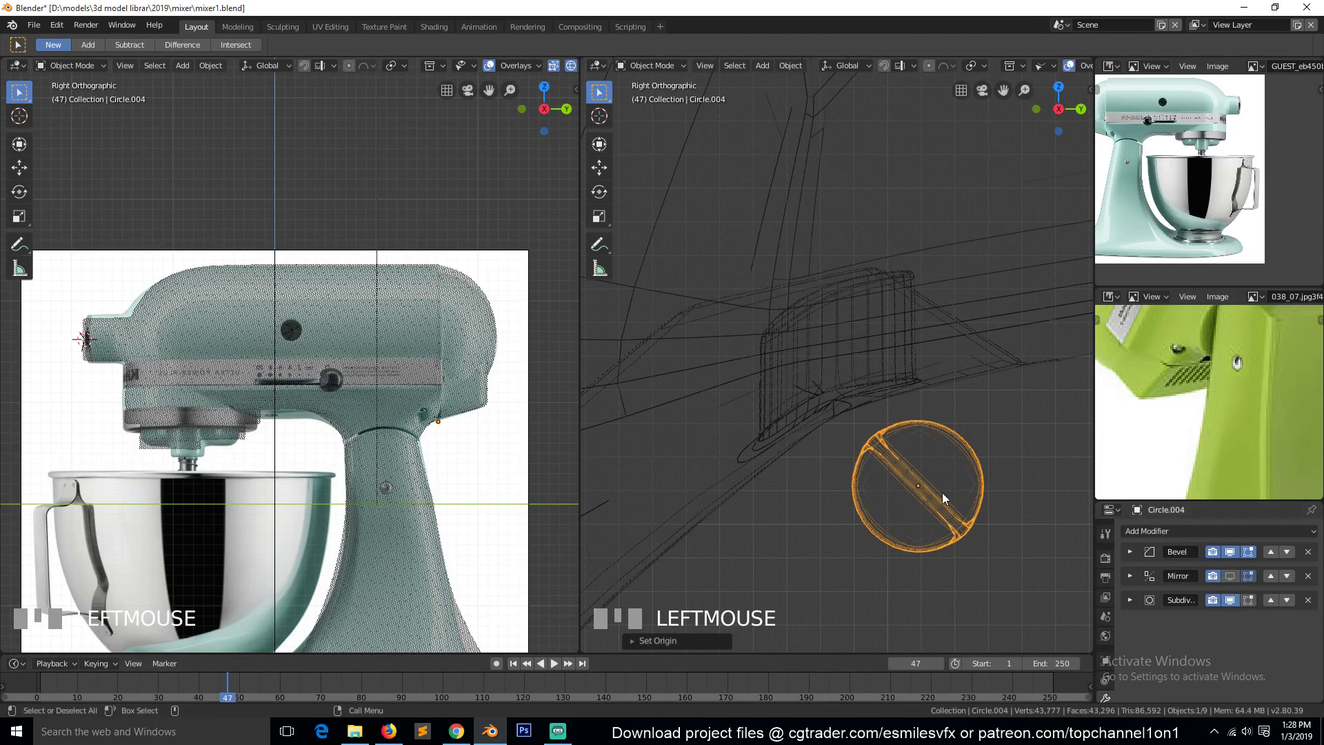
key("z")
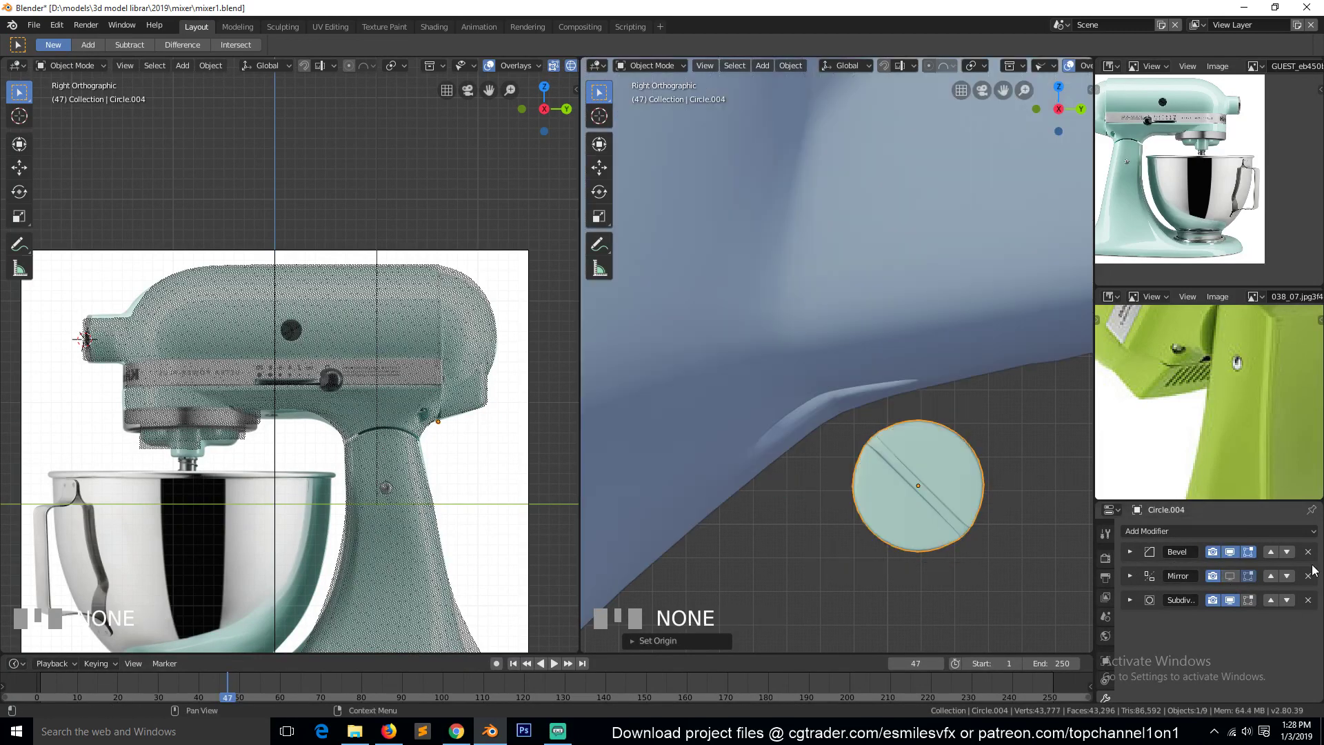
left_click(1308, 576)
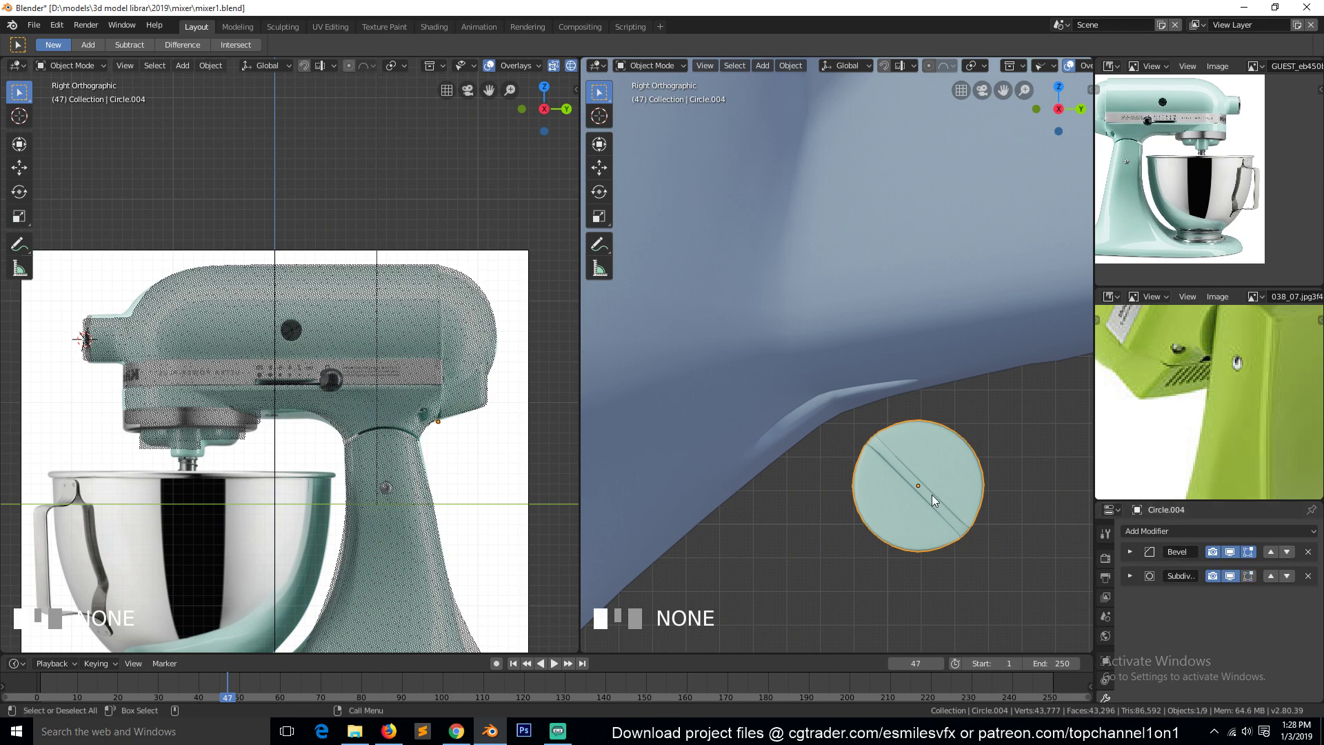
key("ctrl+s")
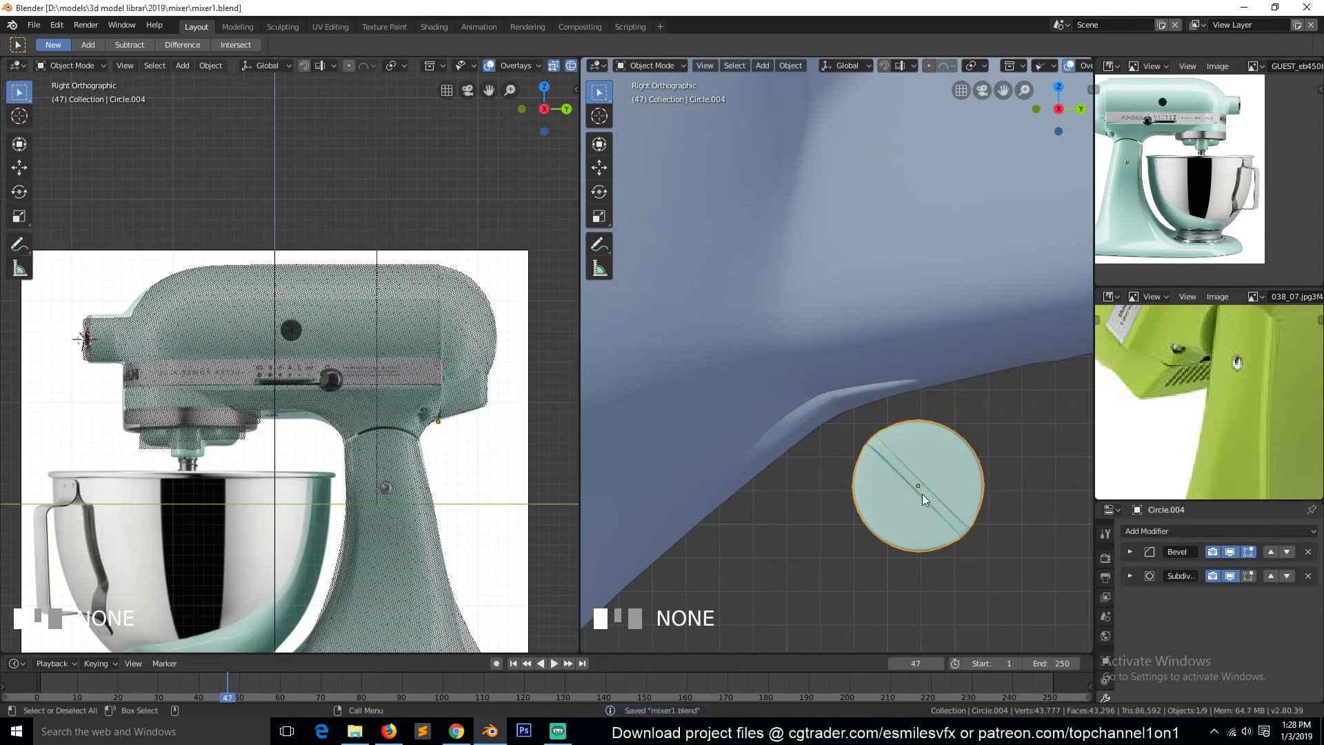
Edit the head mesh and select the centre vertex inside the hole under its rear
key("grave")
middle_click_drag(921, 493, 875, 397)
left_click(816, 417)
key("Tab")
key("grave")
scroll(946, 479, "down", 4)
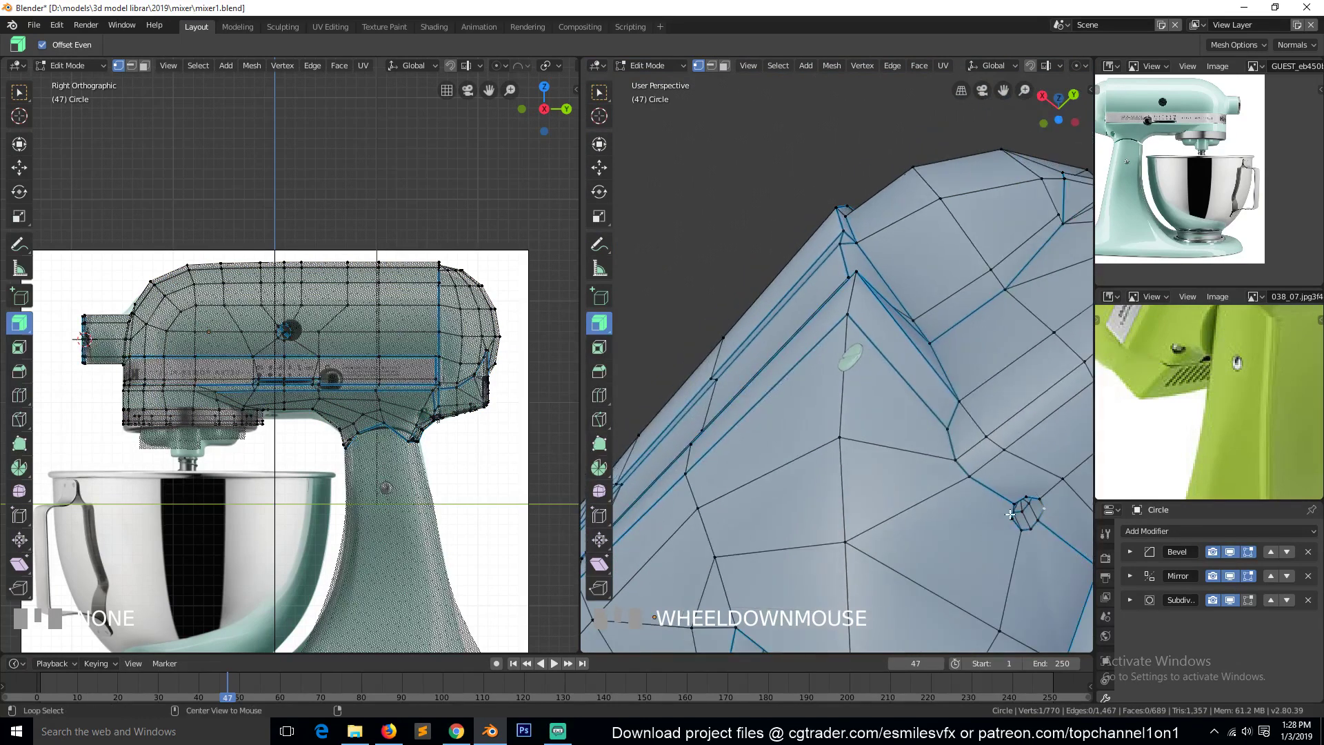
key("grave")
middle_click_drag(1037, 496, 1006, 487)
middle_click_drag(1018, 503, 1037, 471)
left_click(1065, 505, "alt")
scroll(1038, 477, "down", 2)
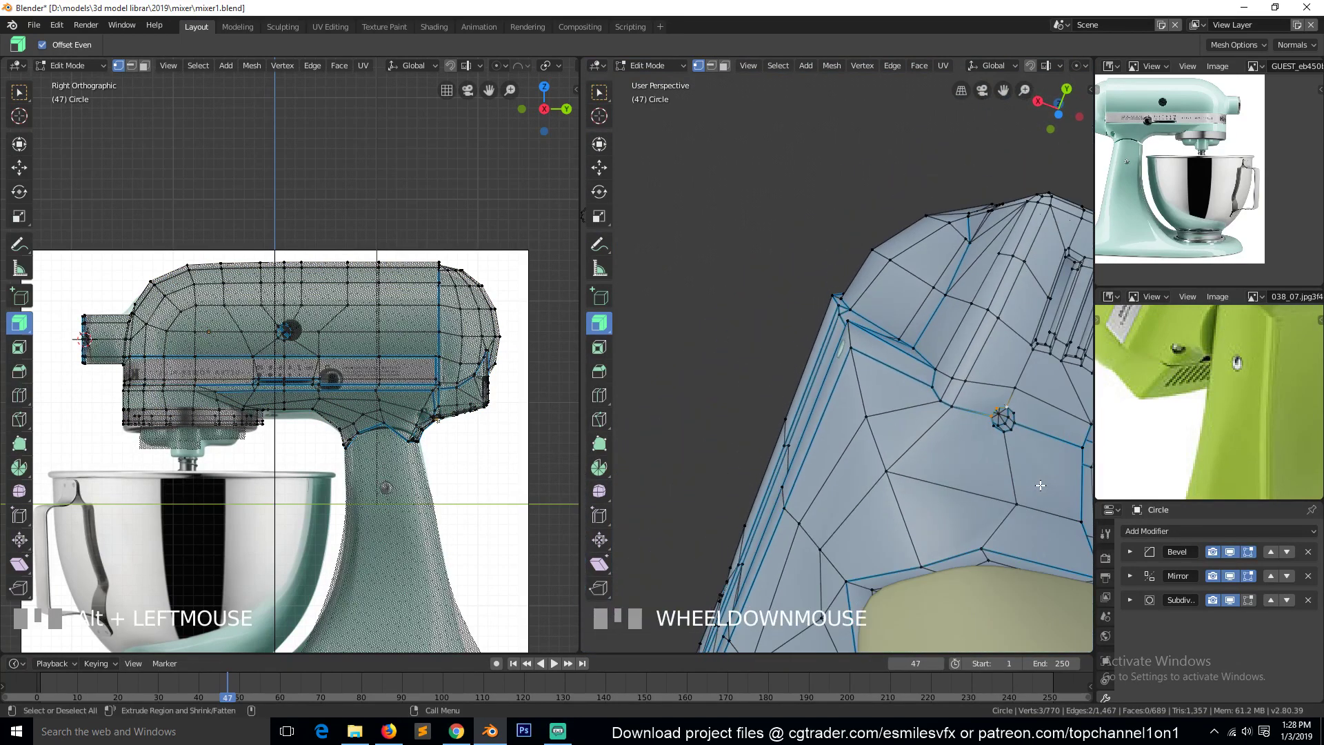
left_click(999, 418)
Try to snap the hole's centre vertex to the 3D cursor and undo that snap
key("shift+s")
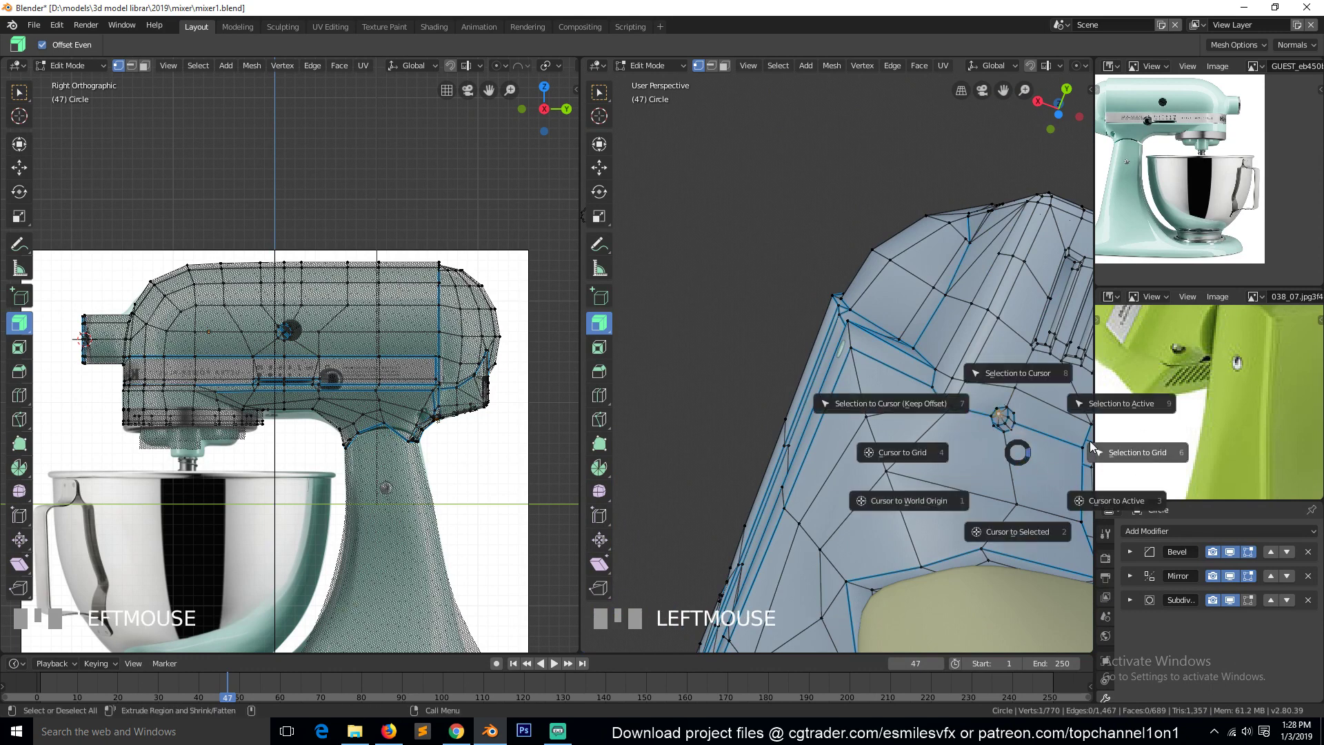
left_click(1028, 373)
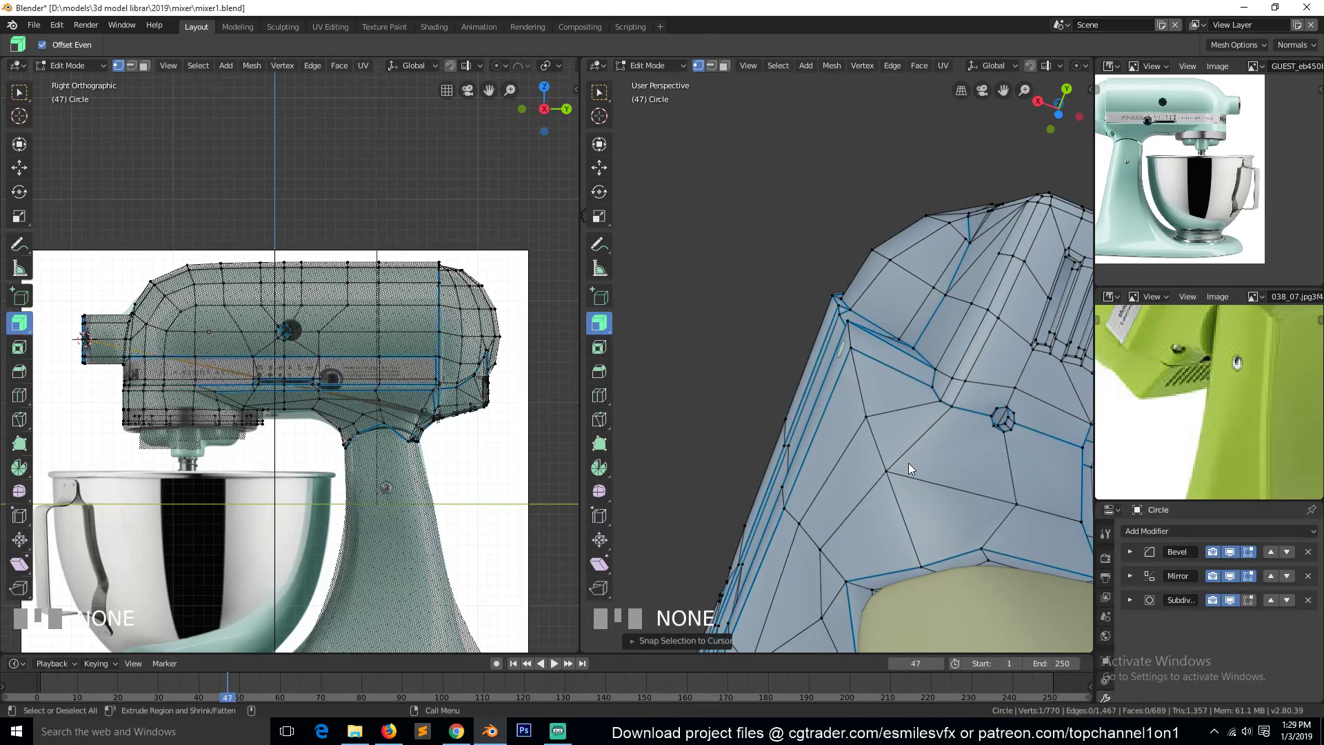
key("Tab")
key("grave")
key("Tab")
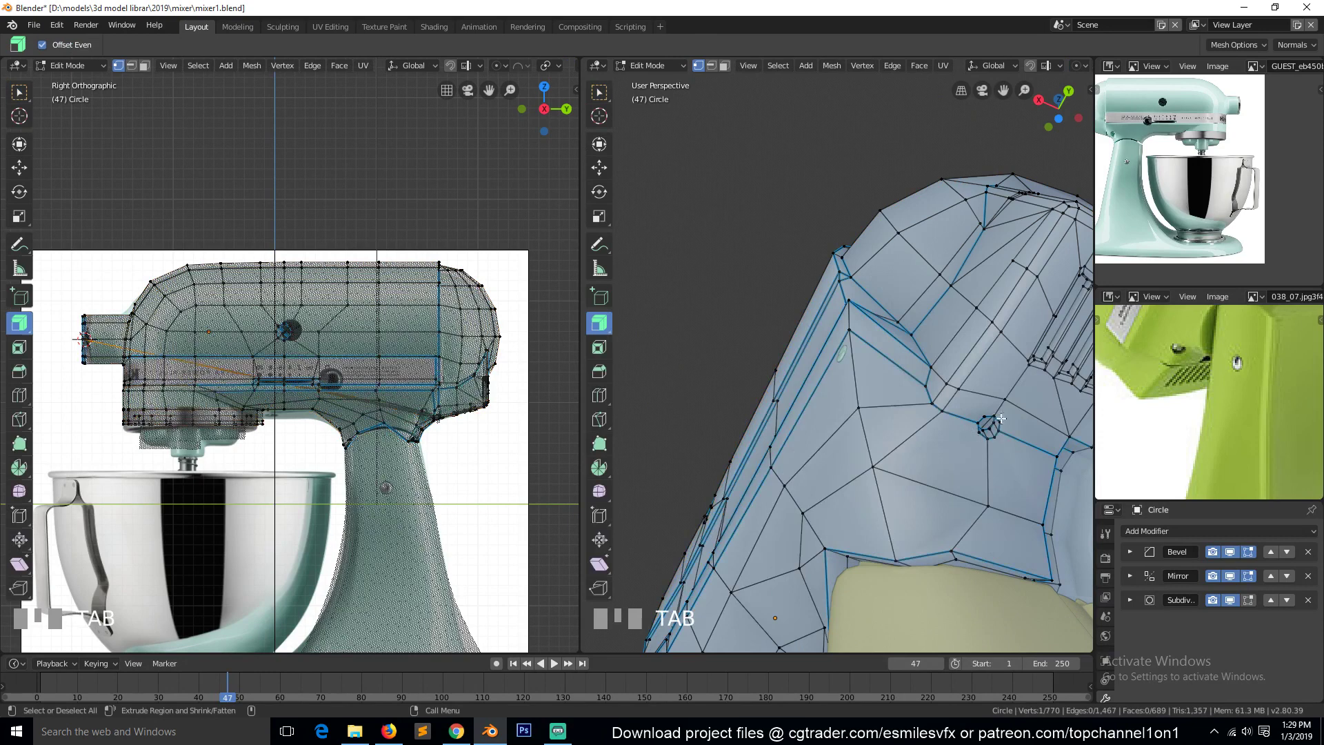
key("grave")
middle_click_drag(1001, 418, 991, 303)
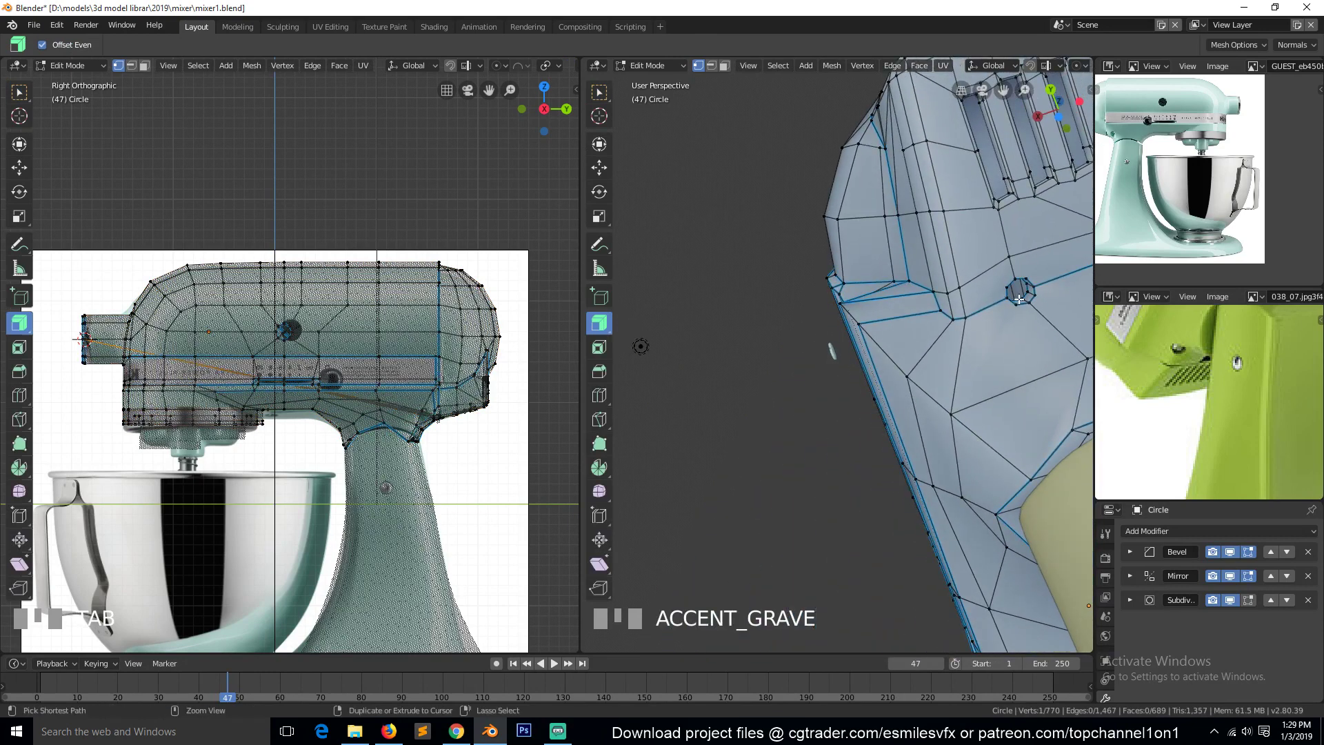
key("ctrl+z")
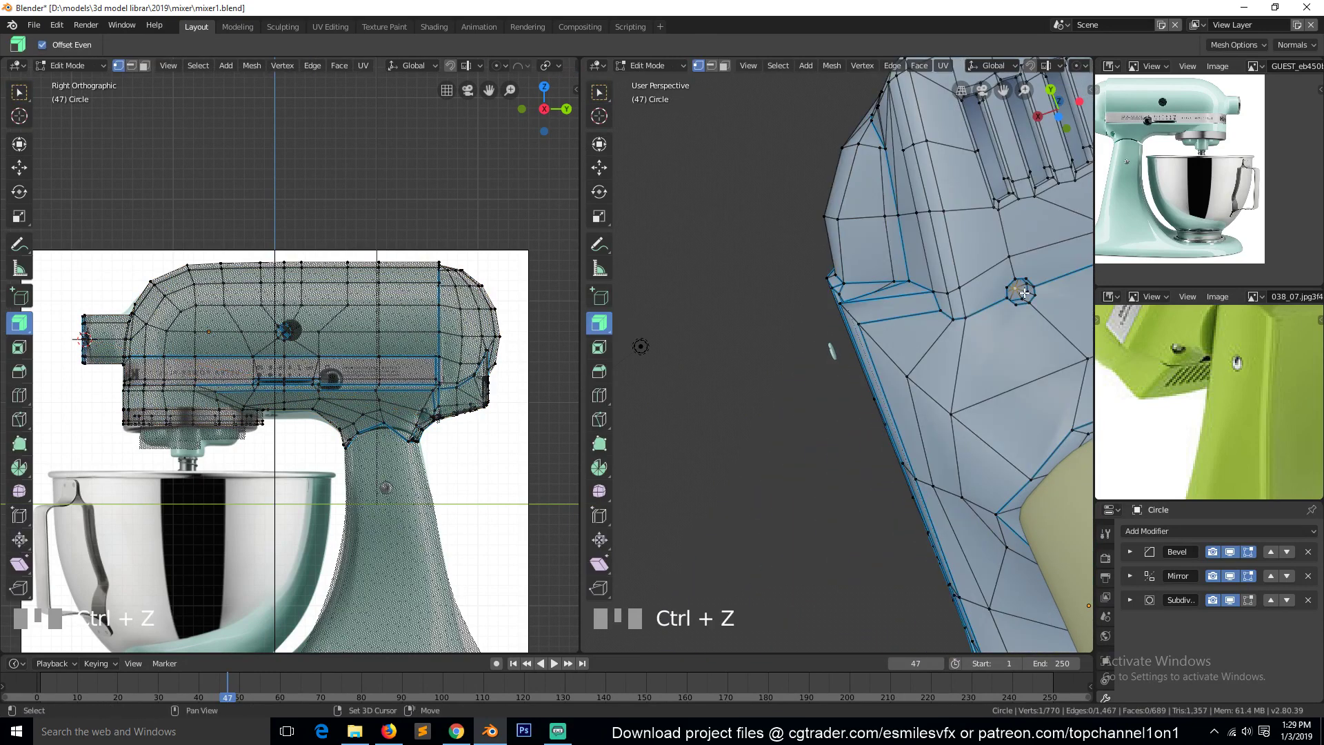
Snap the 3D cursor to the hole's centre vertex and snap the separated screw object to the cursor
key("shift+s")
left_click(1021, 374)
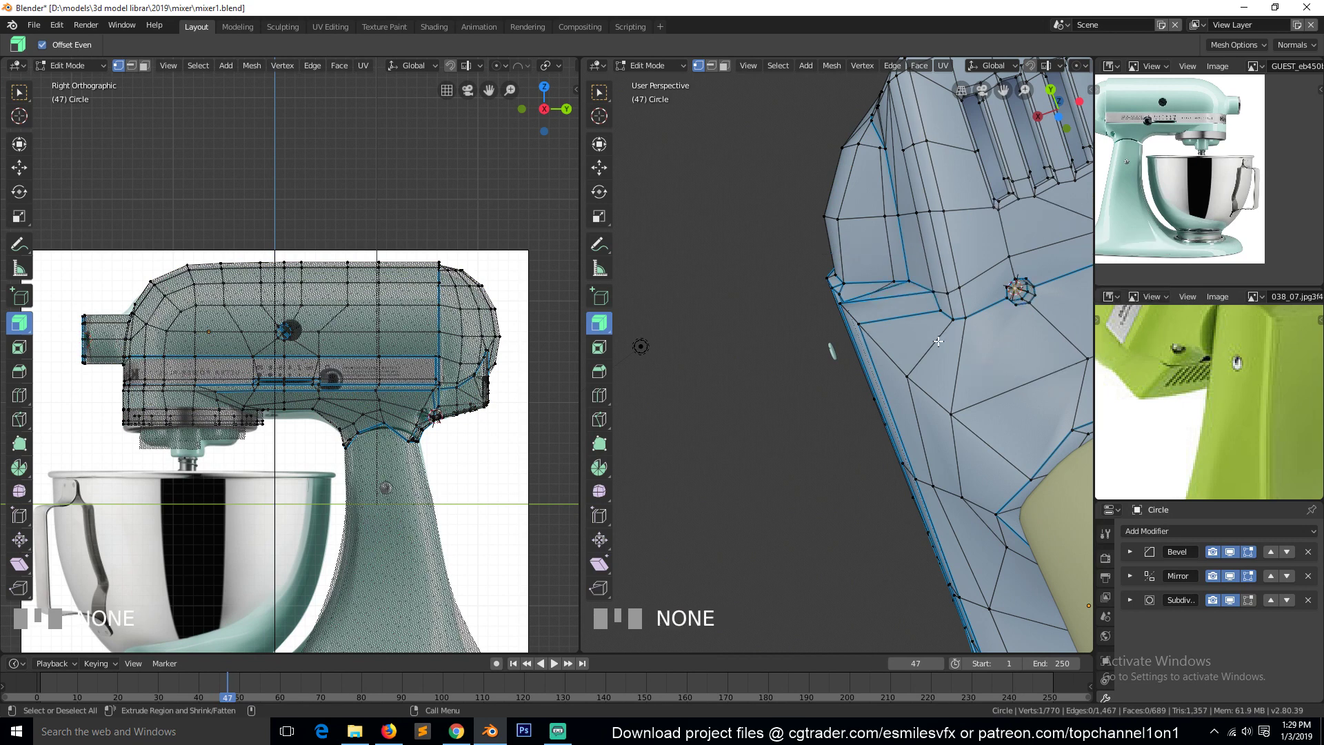
key("Tab")
left_click(832, 350)
key("shift+s")
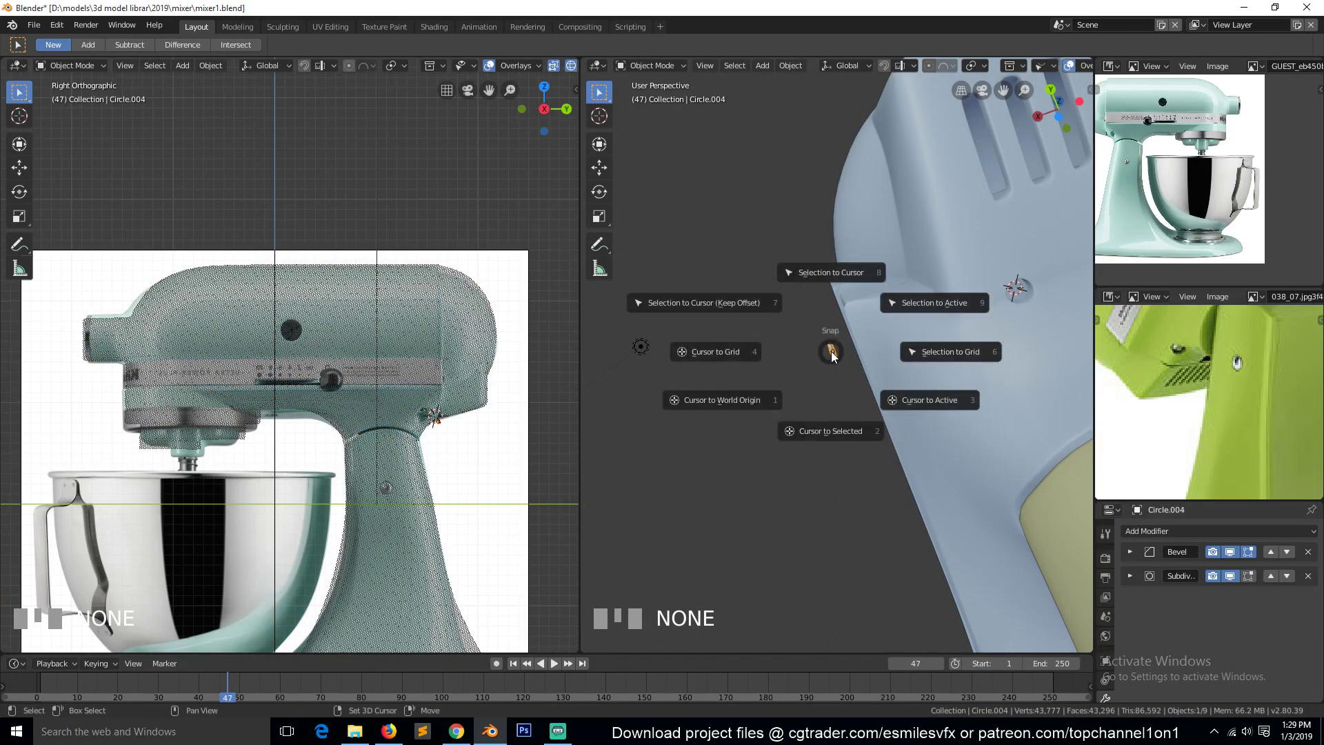
left_click(847, 275)
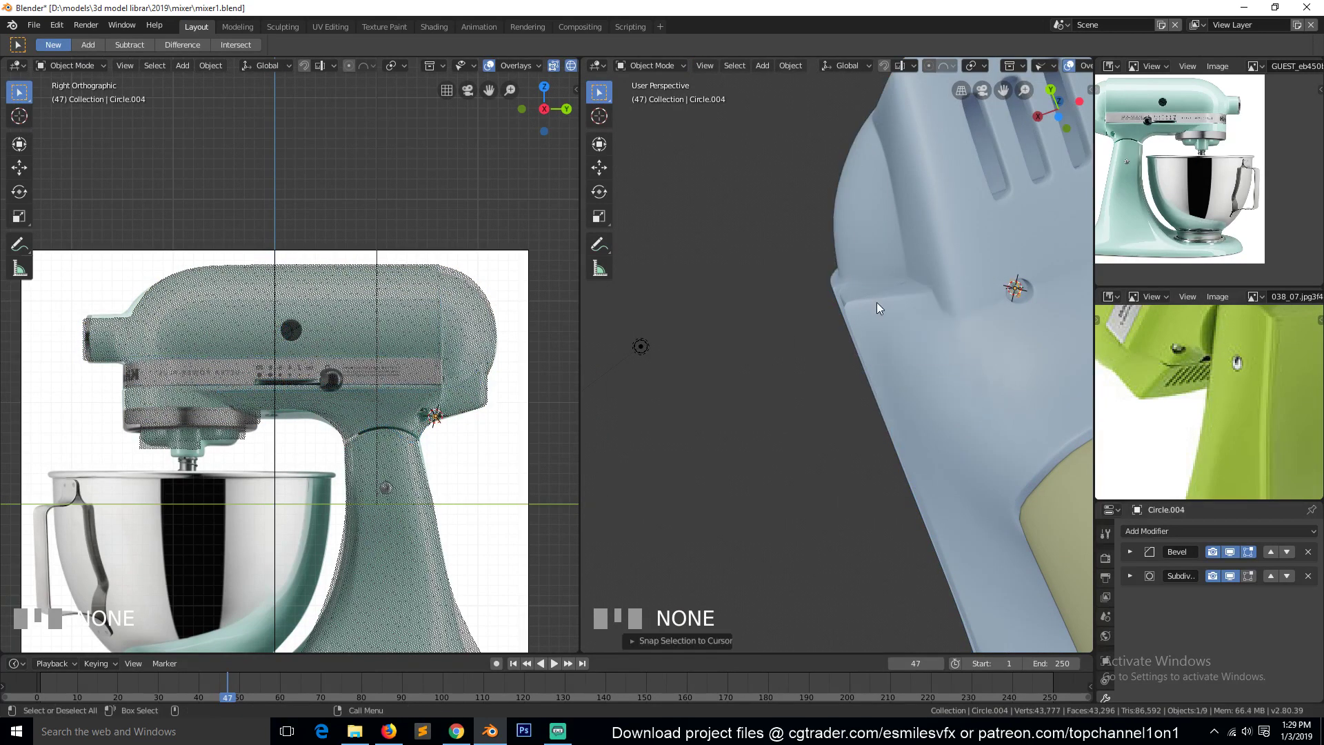
Rotate the screw about the global Y axis so its slotted face points out of the hole
key("KP_Decimal")
key("grave")
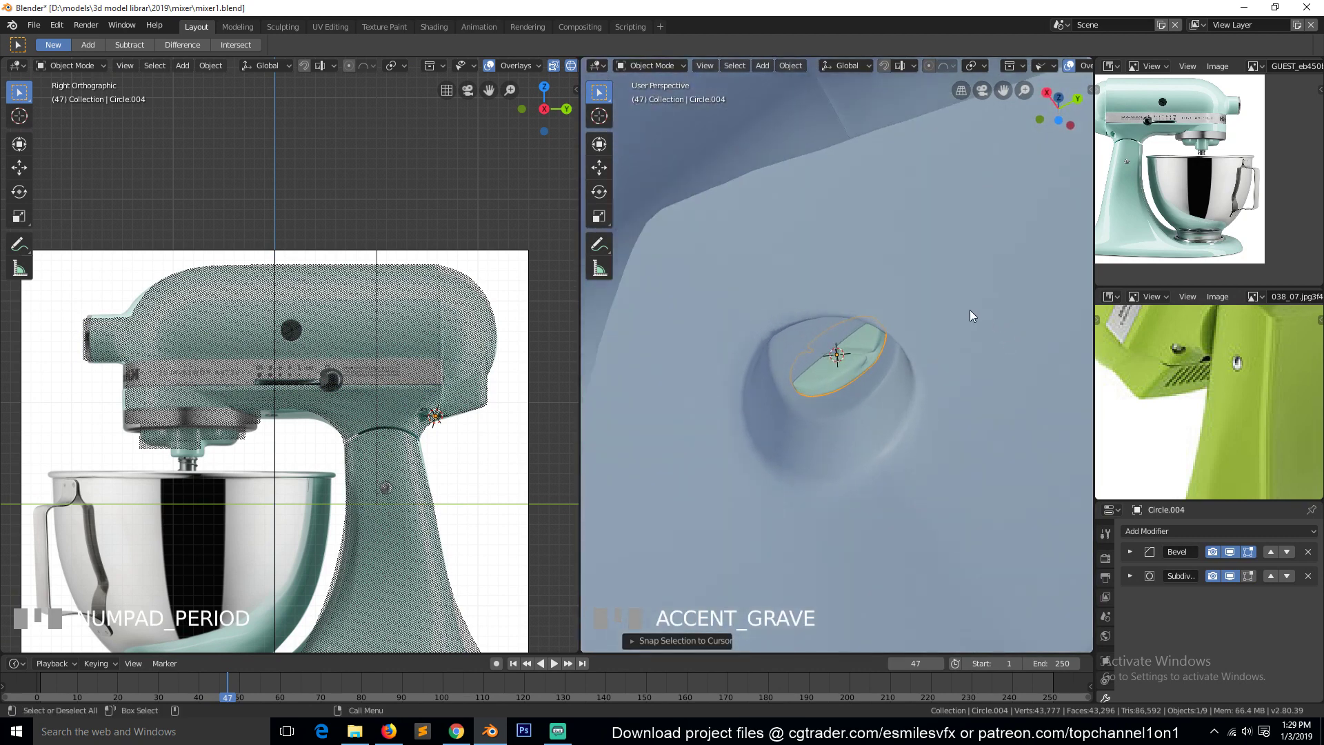
key("r")
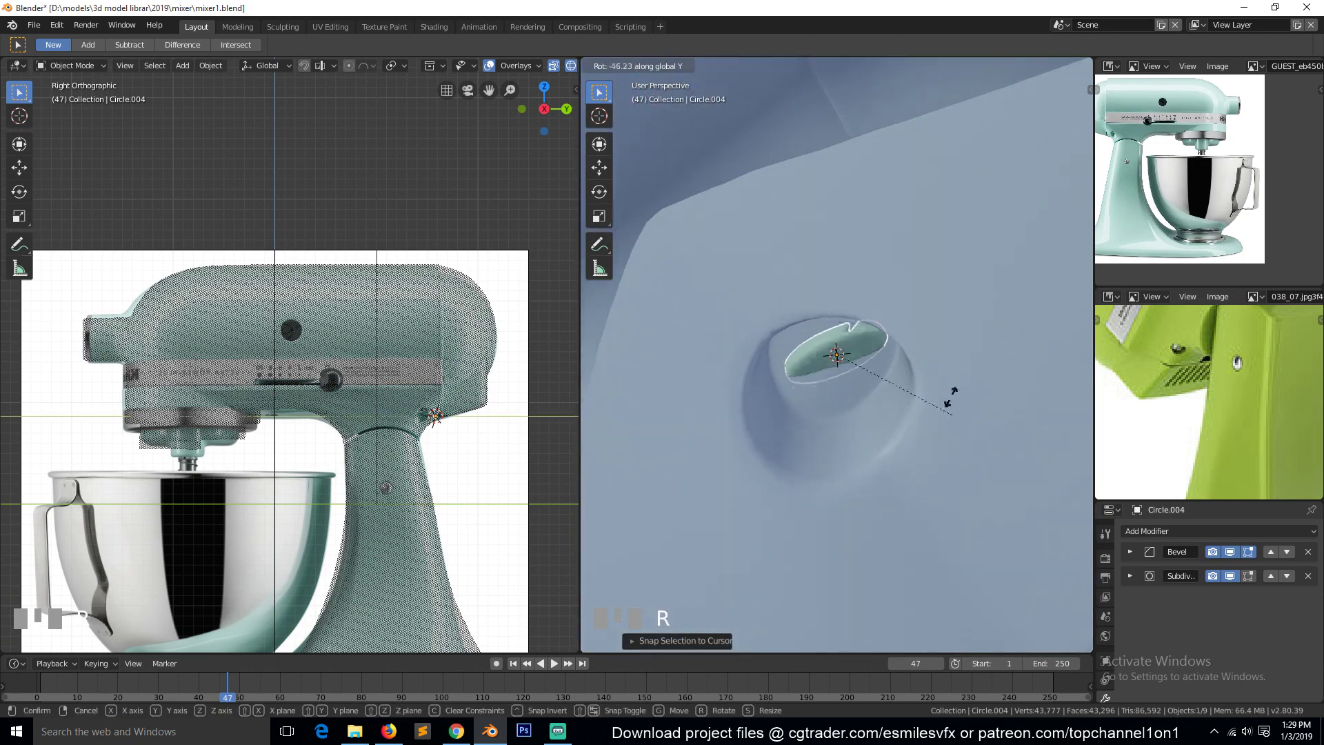
left_click(800, 230)
Move the screw down along the global Z axis and enlarge it uniformly to fill the hole under the head's rear
key("g")
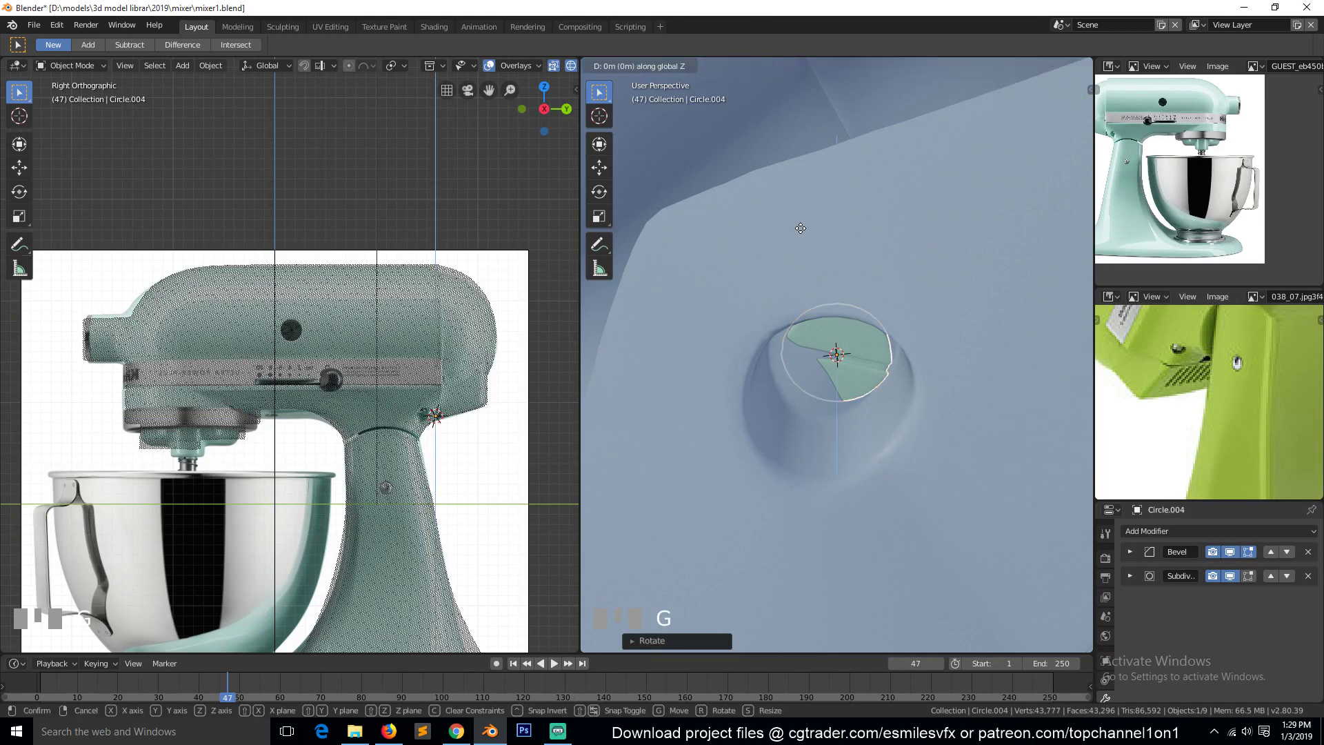
left_click(956, 397)
key("s")
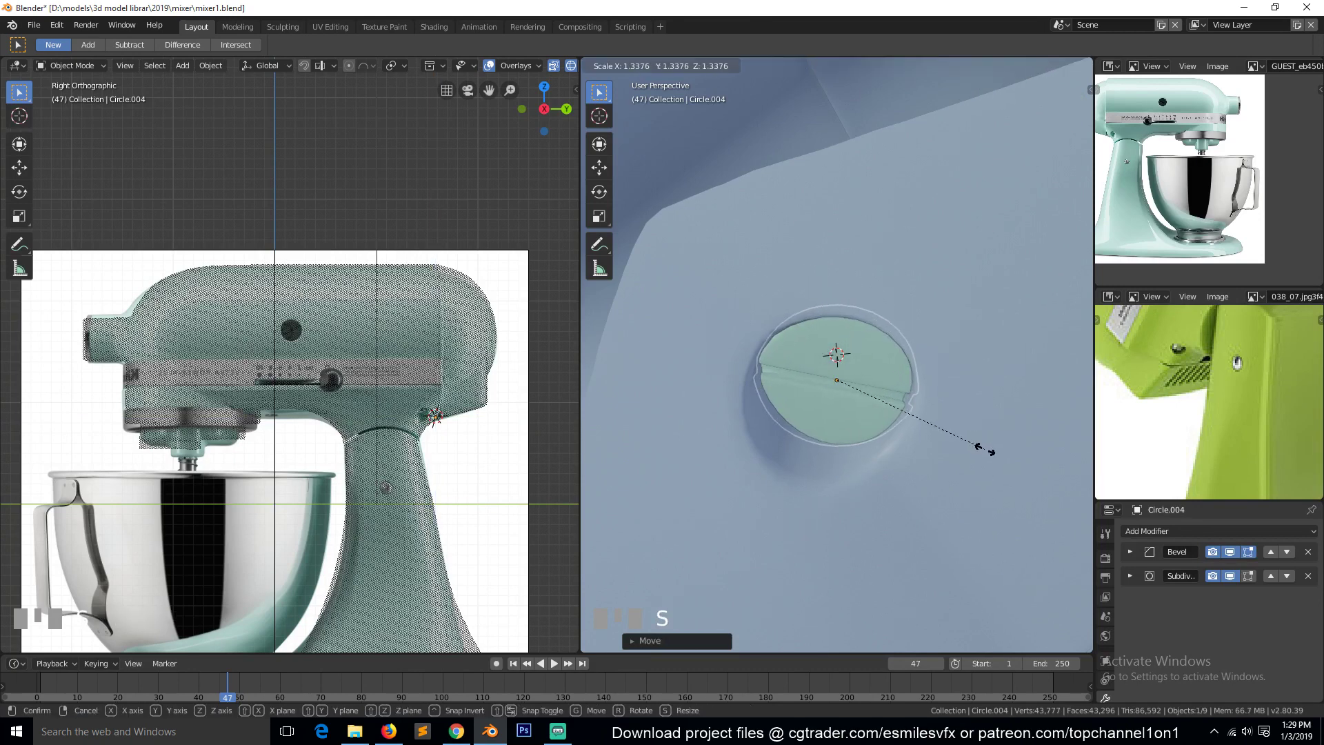
left_click(974, 434)
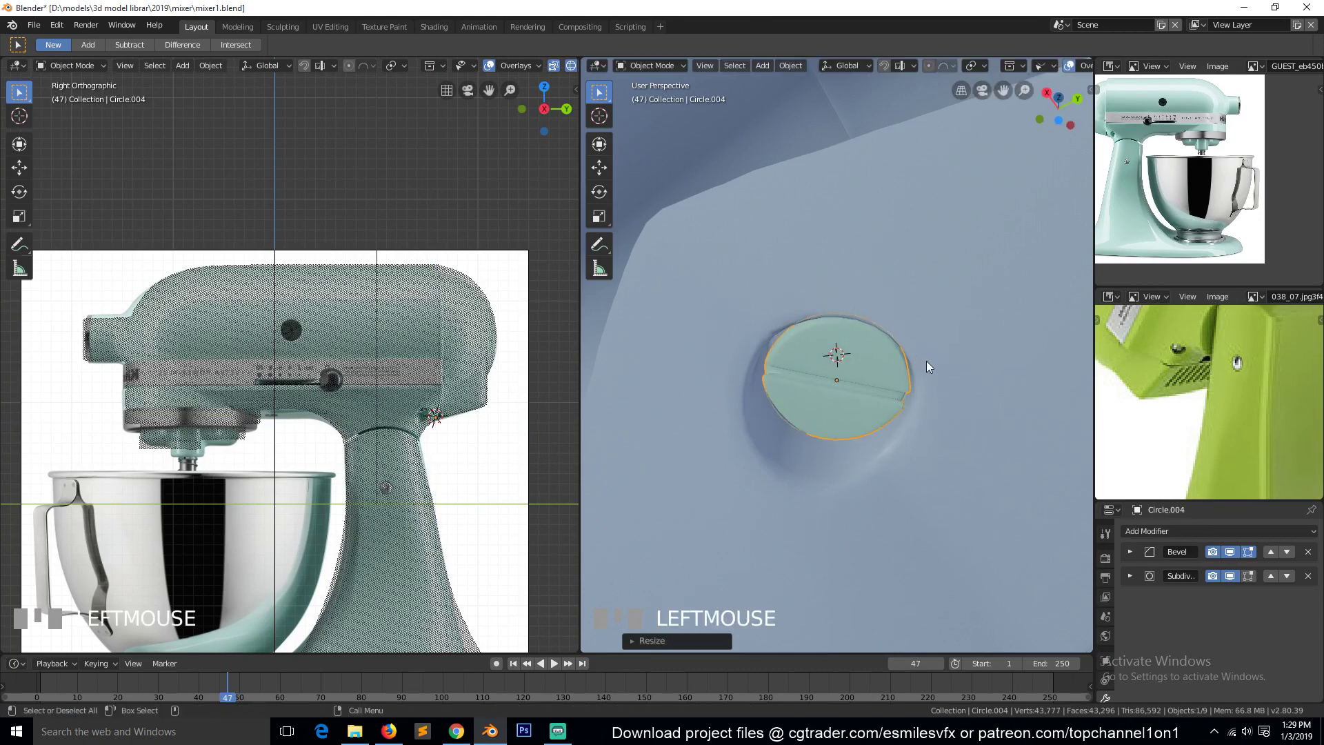
key("KP_1")
key("z")
left_click(841, 358)
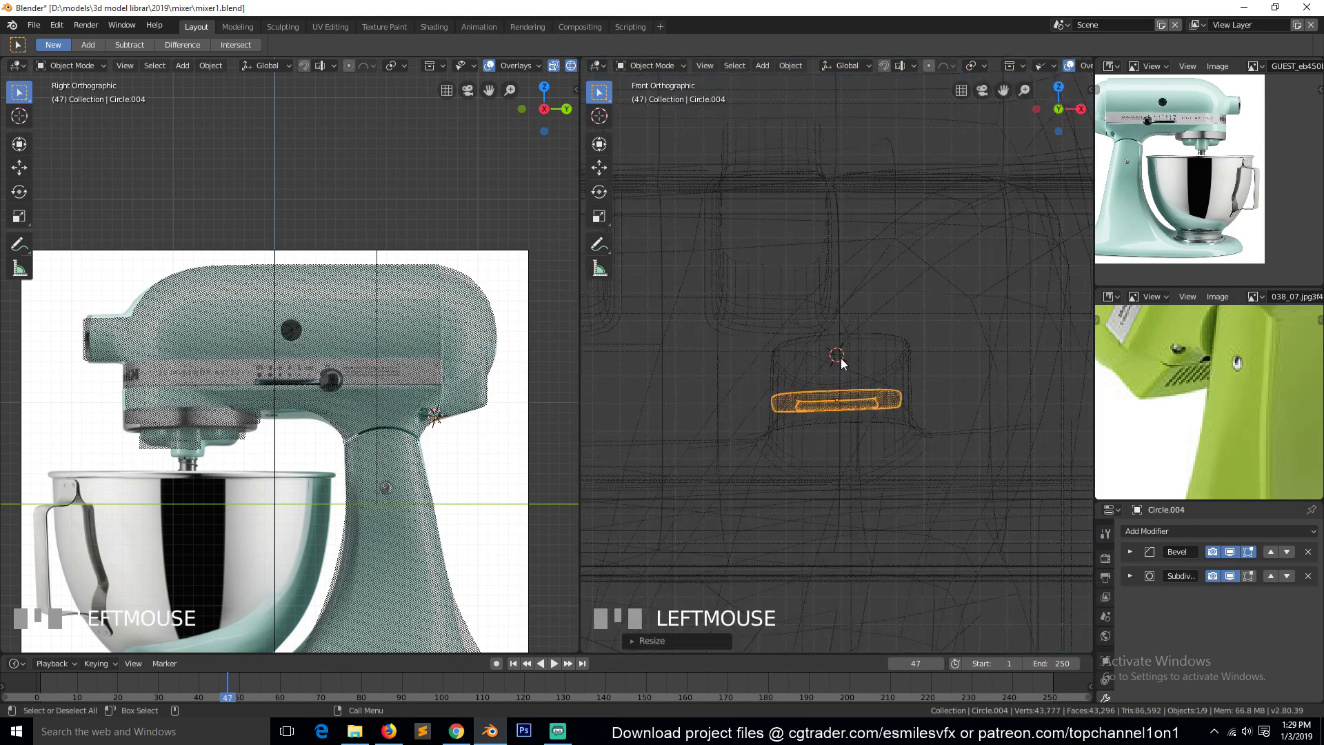
key("s")
right_click(900, 404)
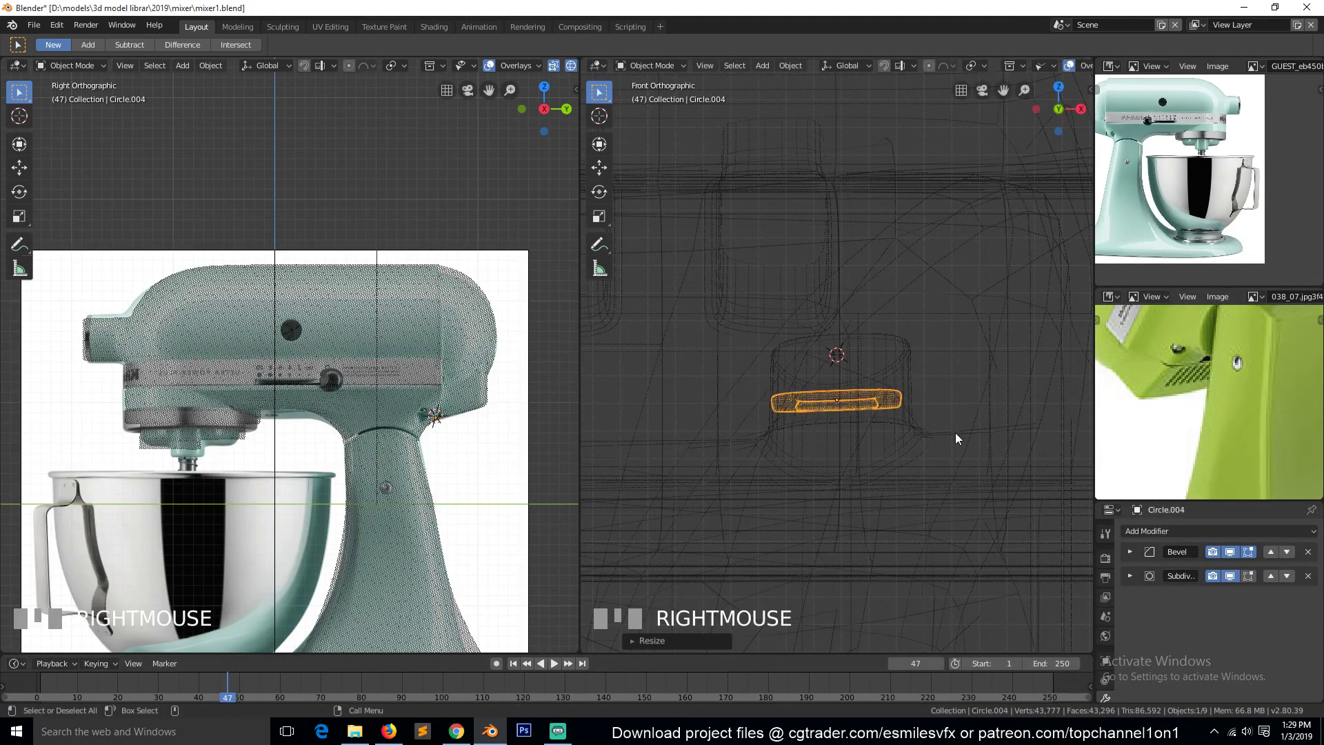
key("z")
left_click(1041, 430)
scroll(971, 503, "down", 2)
key("grave")
middle_click_drag(970, 503, 837, 358)
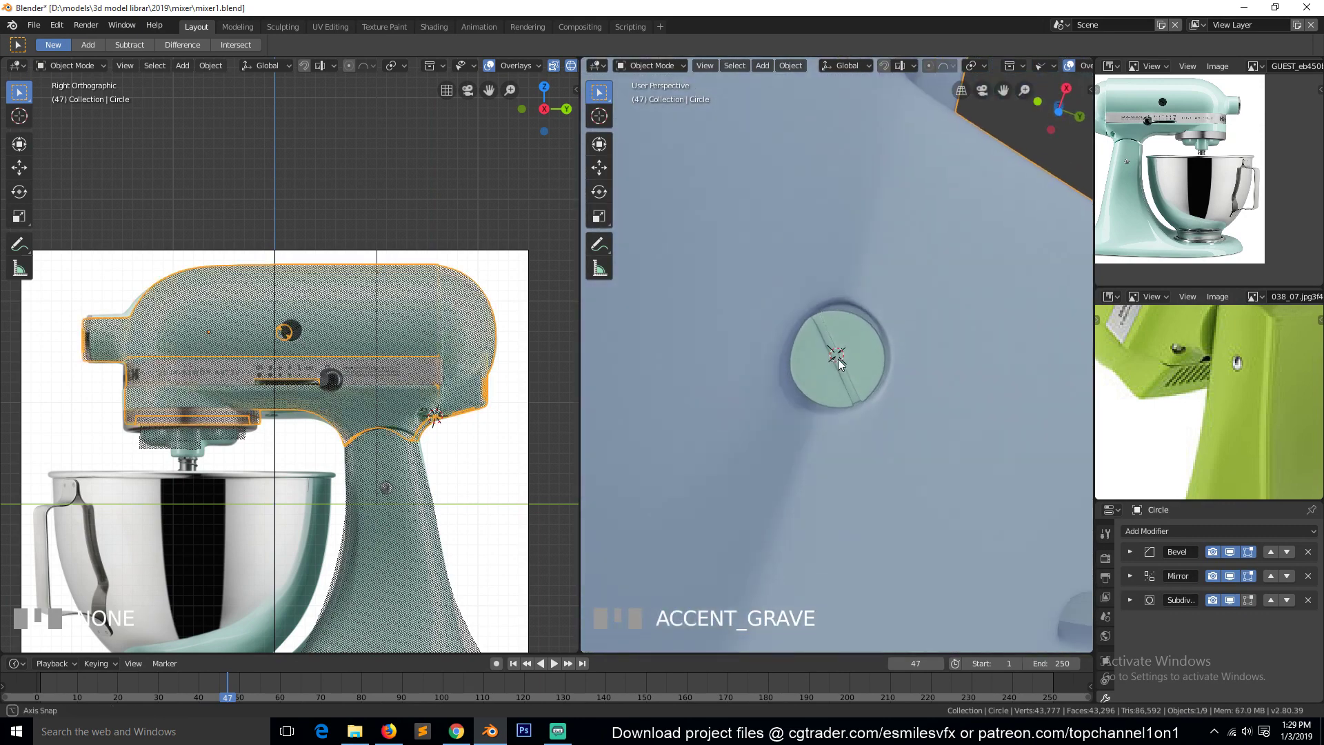
left_click(850, 356)
key("s")
key("x")
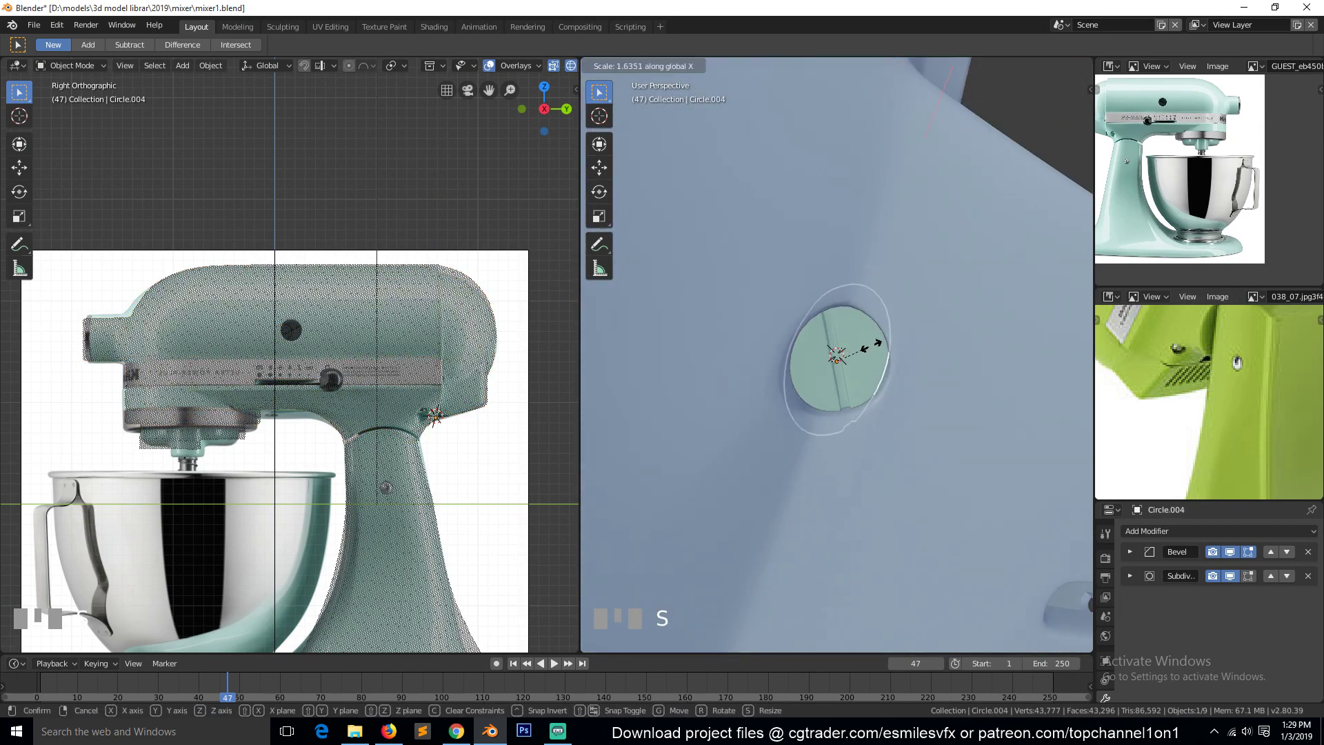
right_click(847, 396)
Scale the fitted screw along the global Z axis and deselect it
scroll(847, 396, "down", 3)
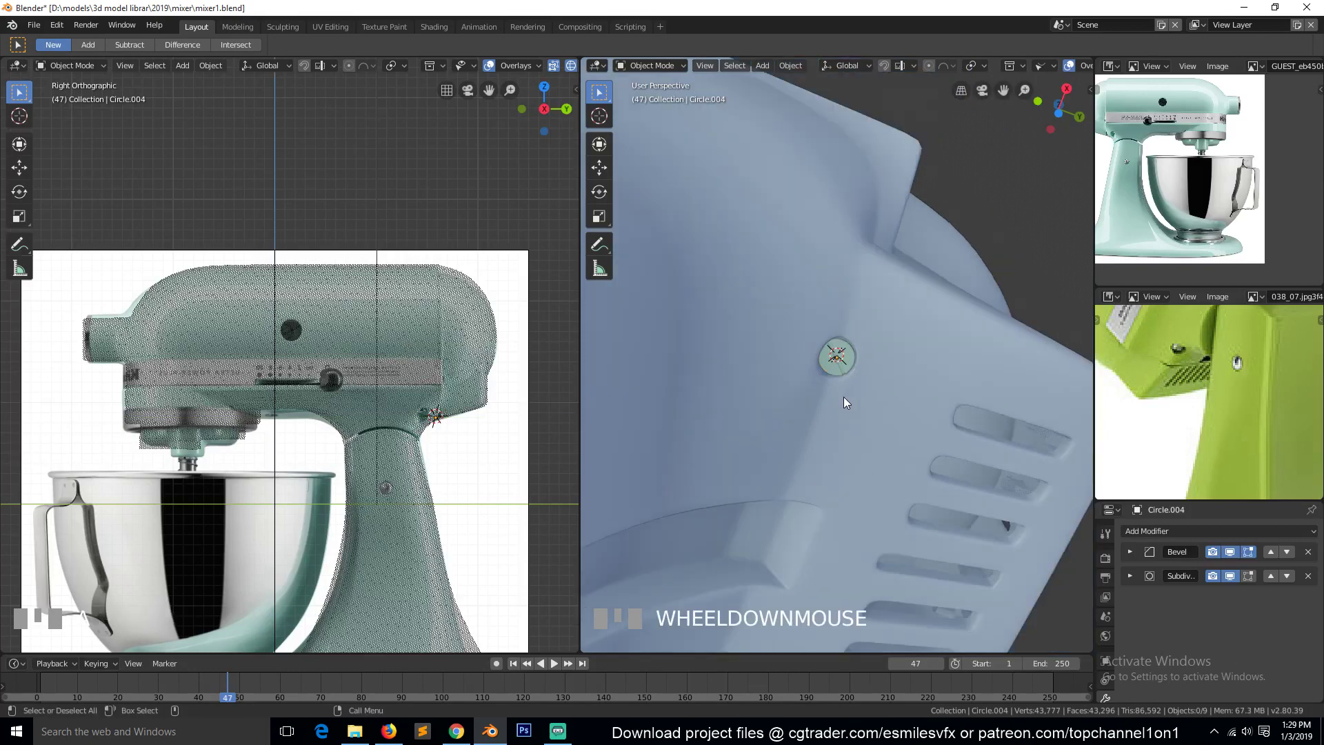
scroll(845, 400, "down", 3)
key("grave")
middle_click_drag(849, 467, 834, 401)
scroll(840, 394, "up", 4)
left_click(839, 385)
key("s")
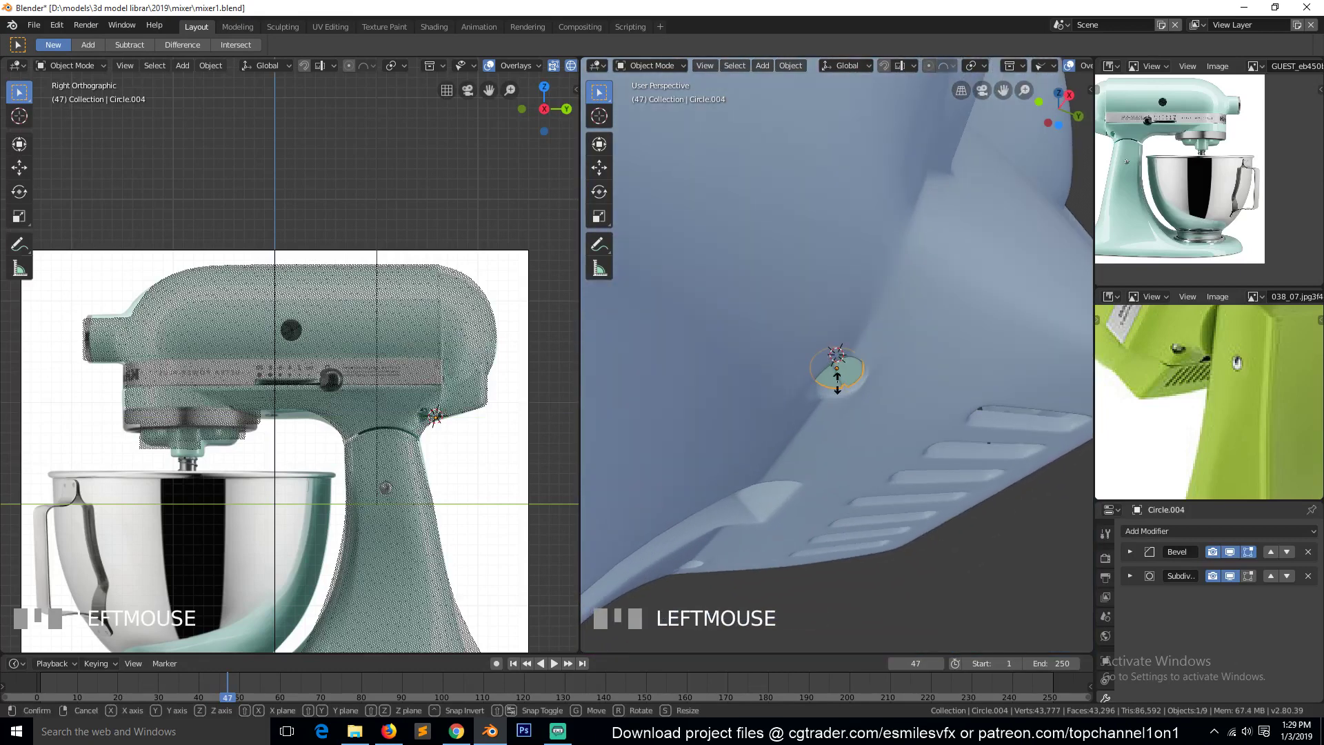
key("z")
left_click(840, 408)
key("a")
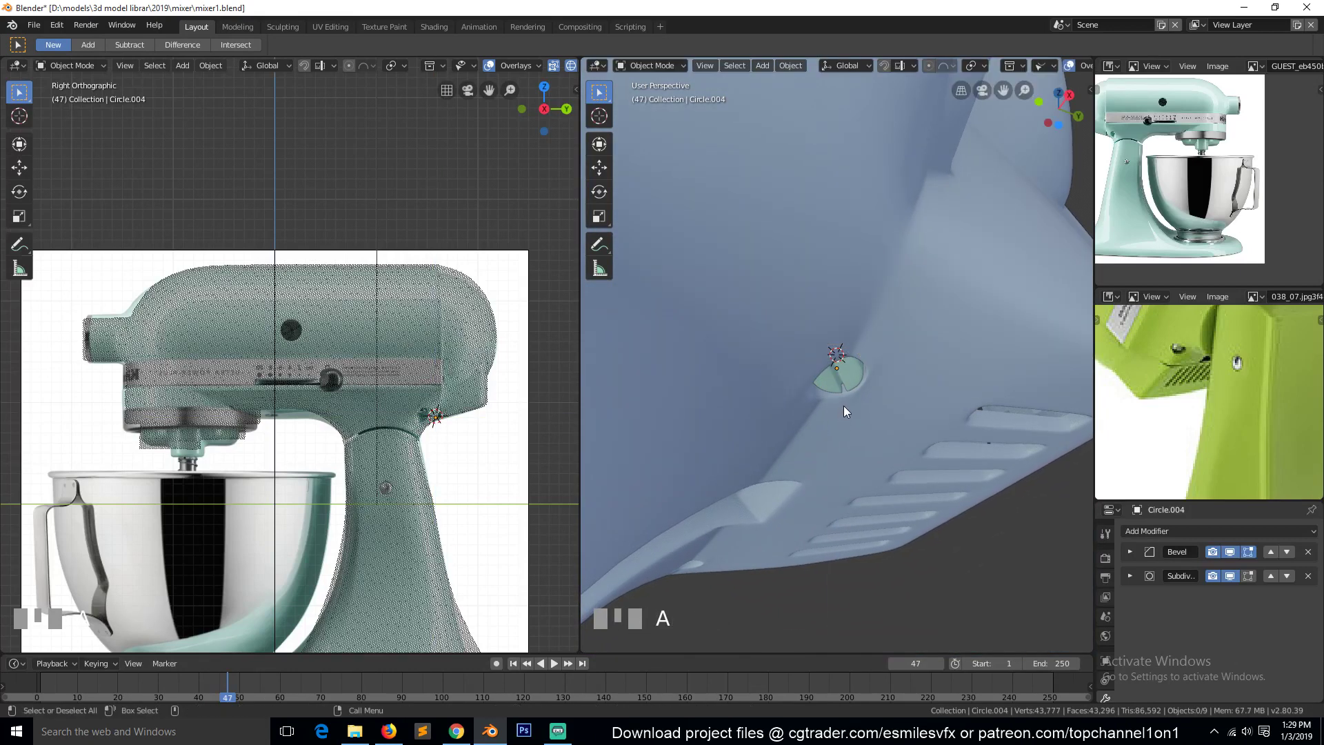
Save the file and compare the fitted screw with the mint mixer reference photo
scroll(842, 409, "down", 4)
key("grave")
middle_click_drag(842, 410, 713, 422)
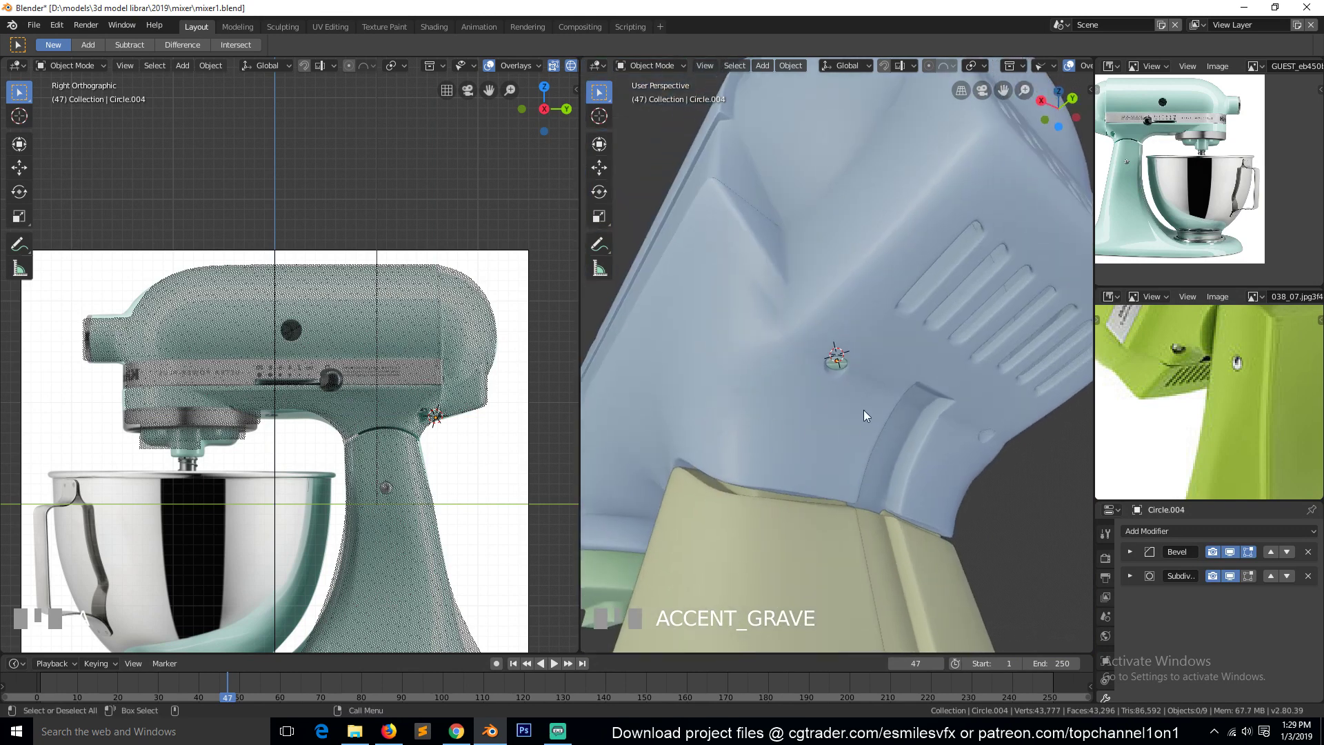
scroll(861, 407, "up", 5)
key("ctrl+s")
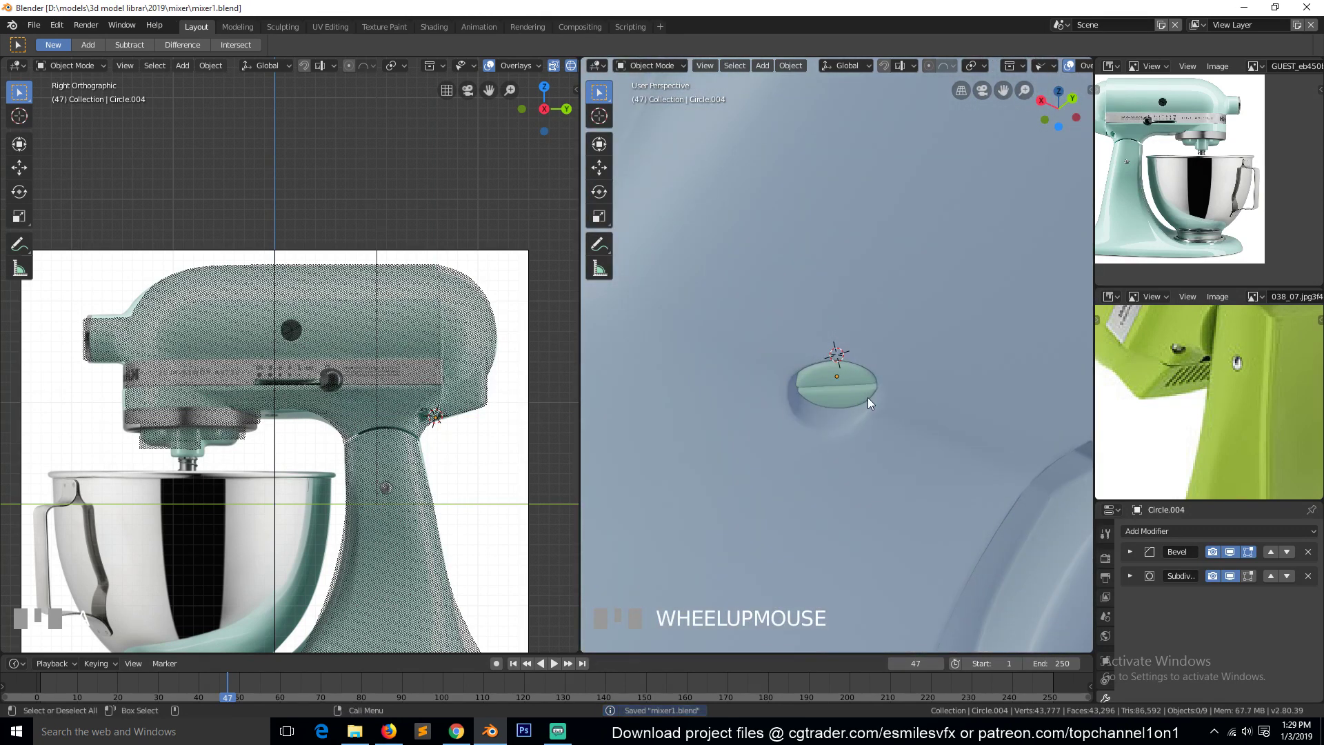
scroll(1127, 188, "up", 4)
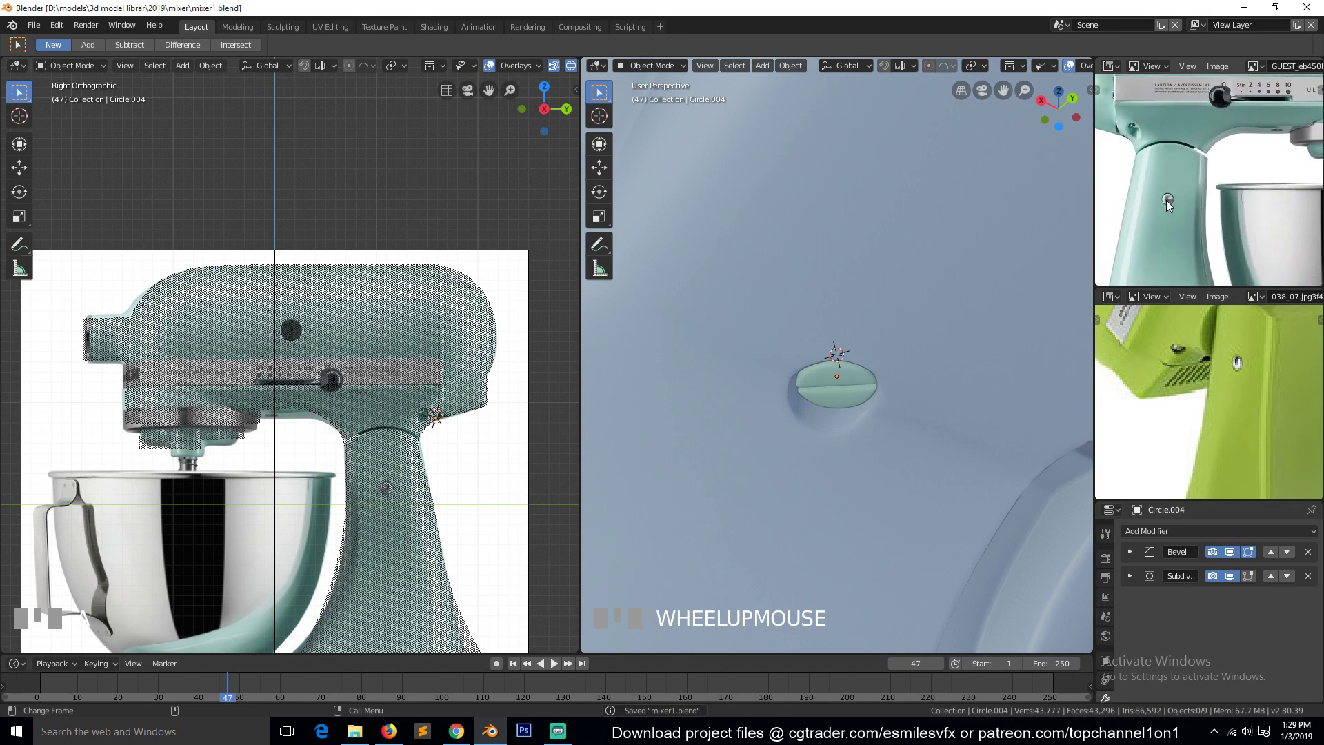
scroll(1173, 197, "down", 4)
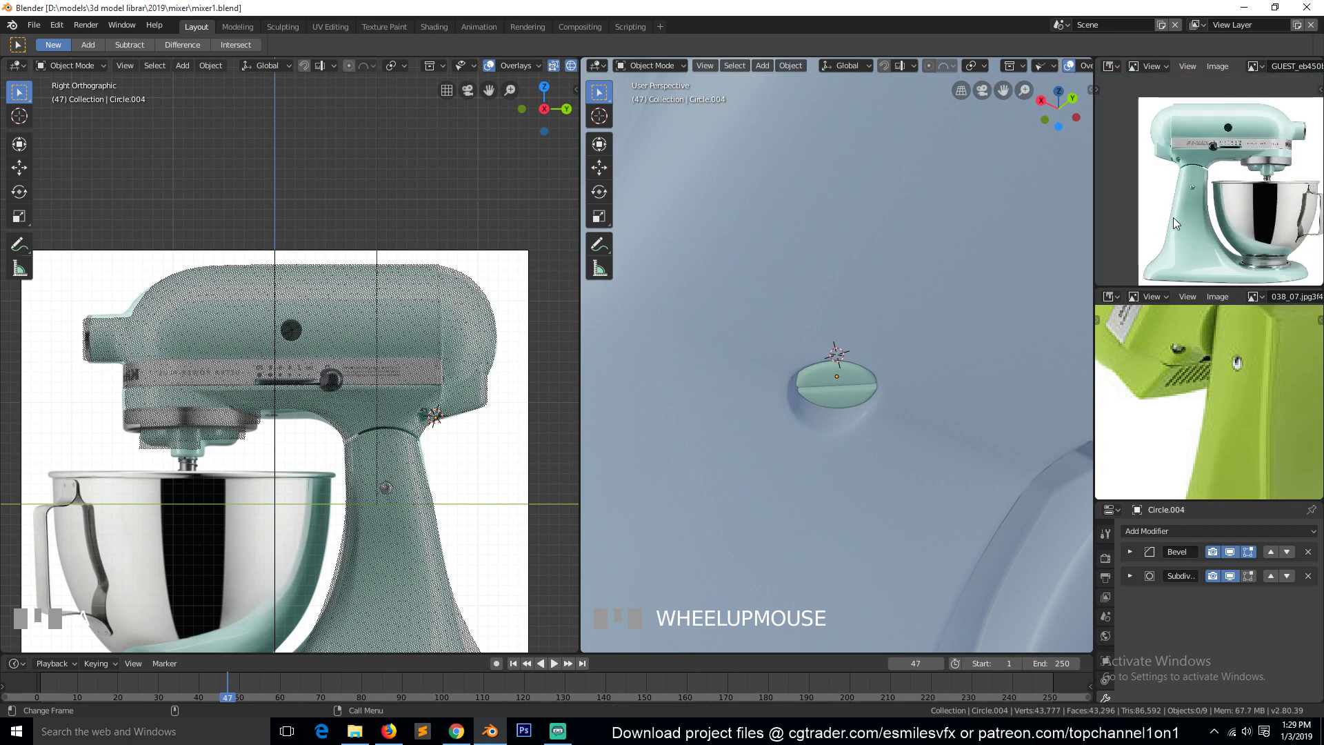
scroll(855, 385, "down", 3)
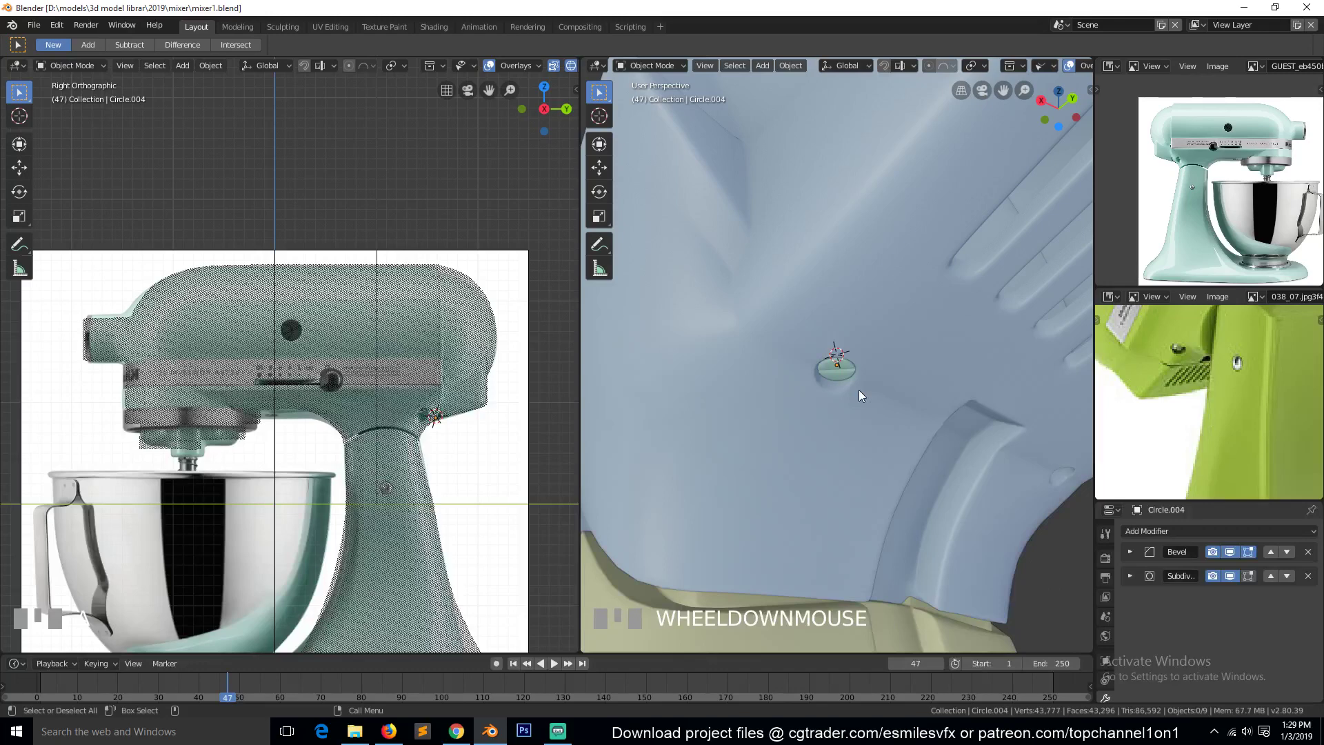
Join the screw object into the mixer head mesh and save the file
scroll(869, 407, "up", 5)
left_click(853, 413)
scroll(851, 422, "down", 2)
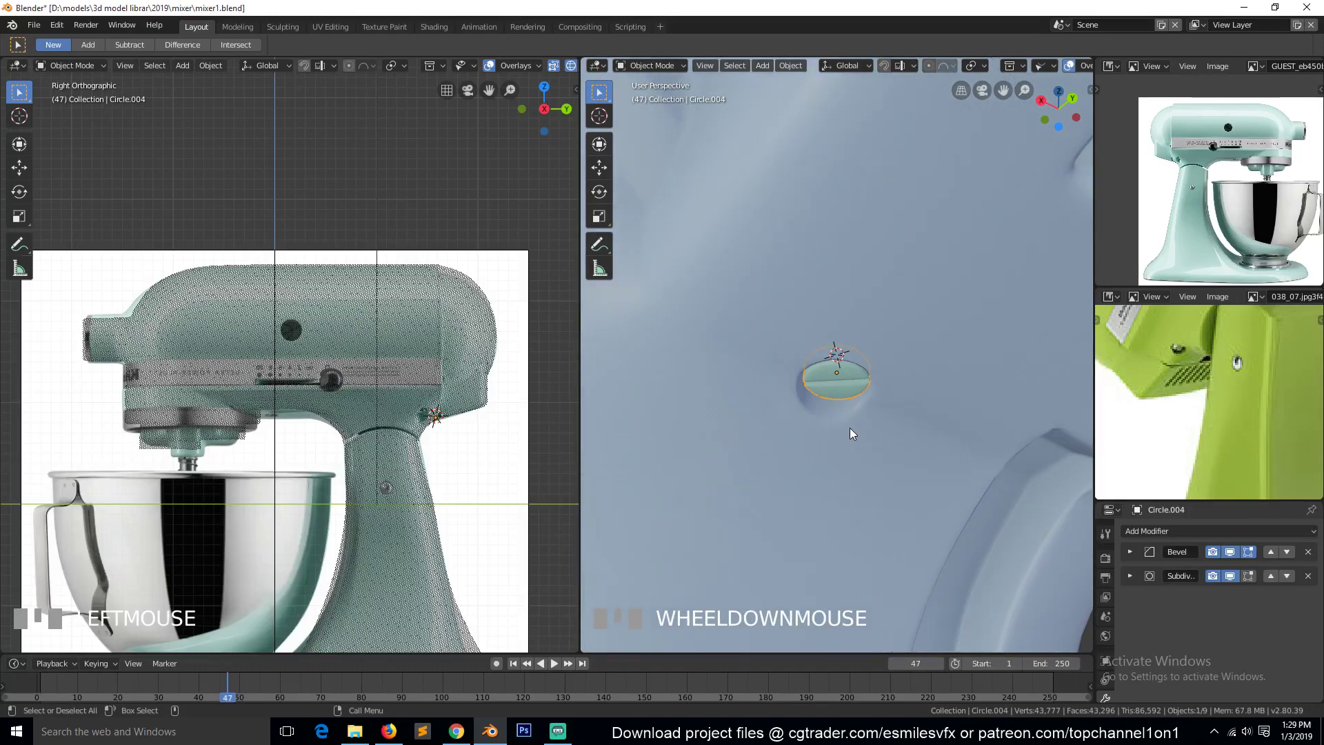
left_click(906, 354, "shift")
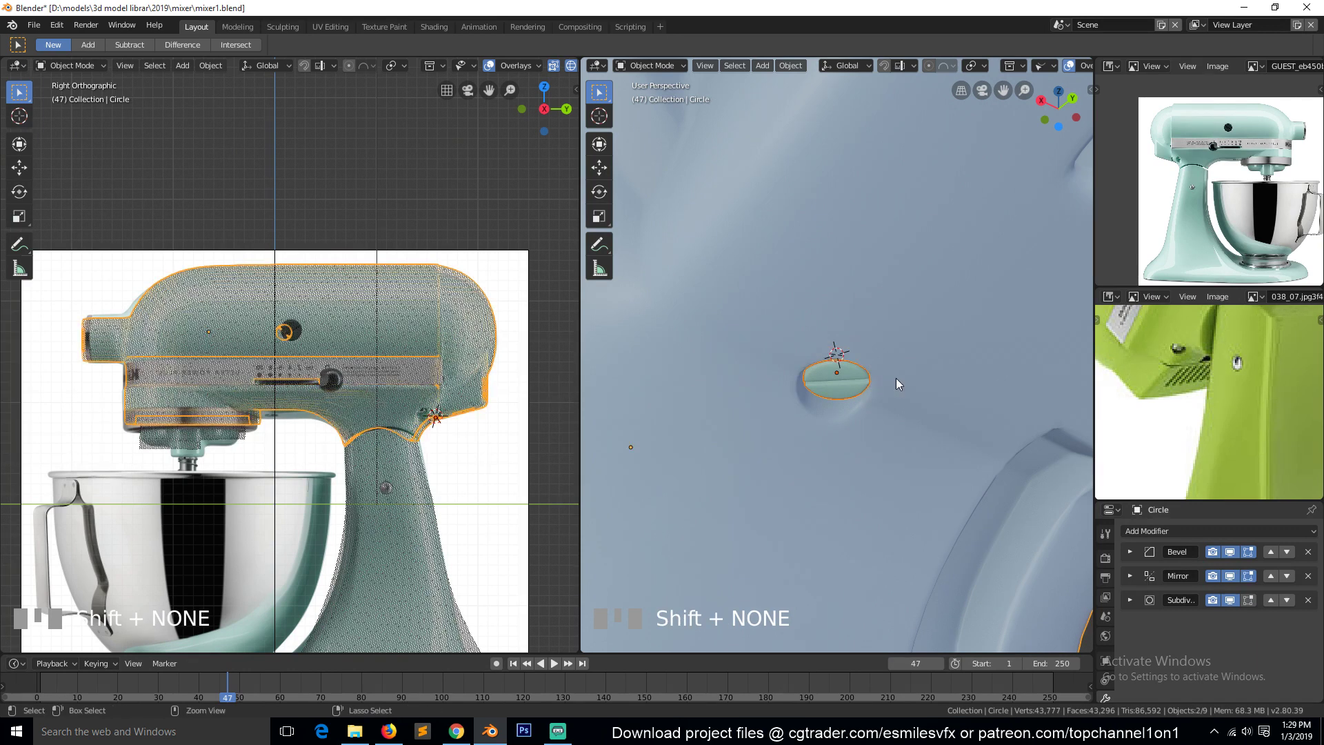
key("ctrl+j")
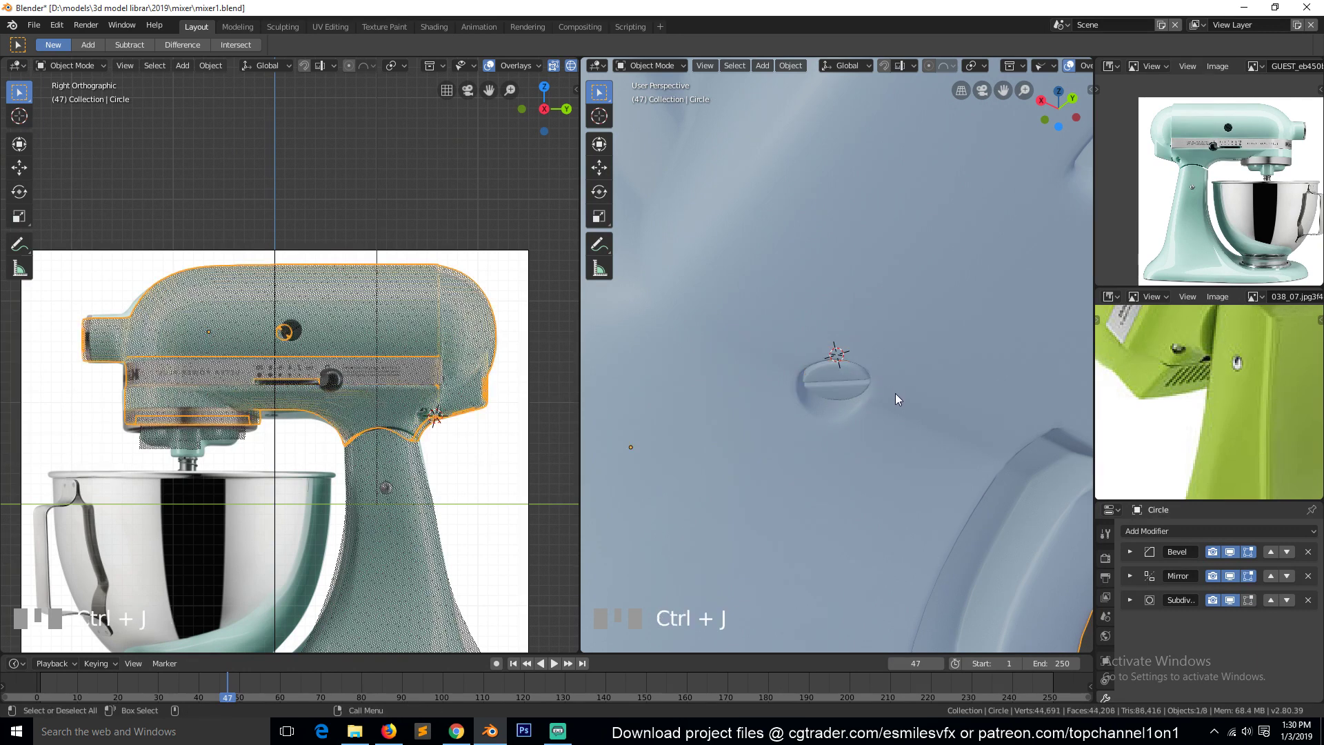
scroll(894, 398, "down", 4)
middle_click_drag(1027, 469, 945, 469)
scroll(931, 462, "down", 4)
key("ctrl+s")
Edit the head mesh and vertex-bevel the vertex midway along its underside, between the beater hub and the column, into a small octagon
middle_click_drag(716, 391, 827, 401)
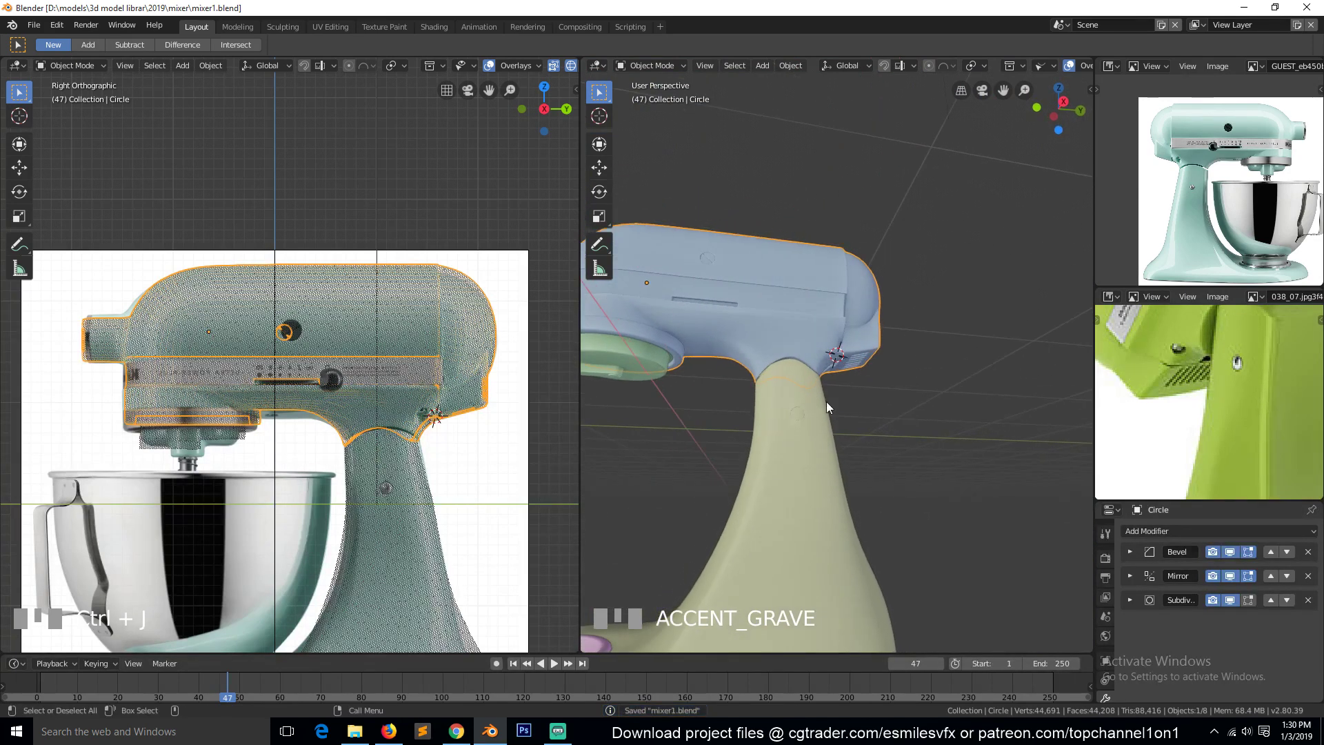
scroll(1159, 411, "down", 2)
middle_click_drag(1158, 410, 1135, 445)
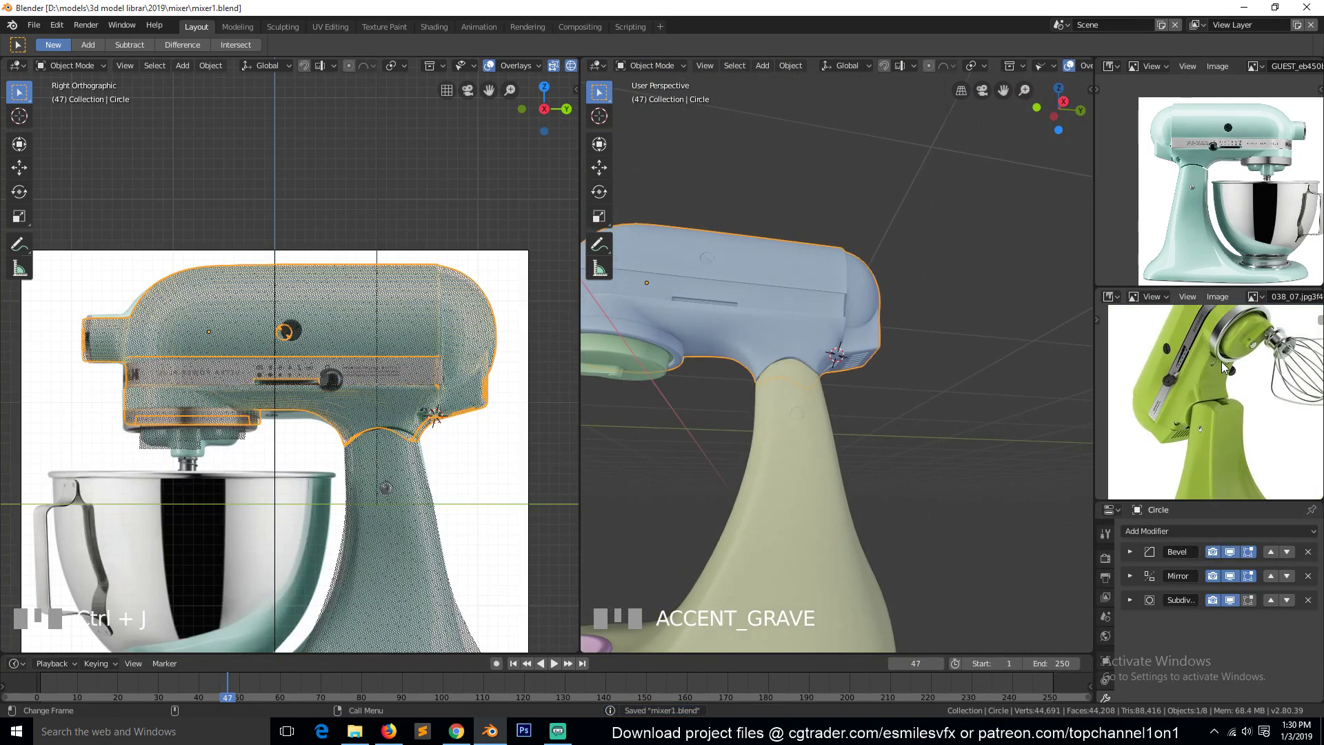
key("Tab")
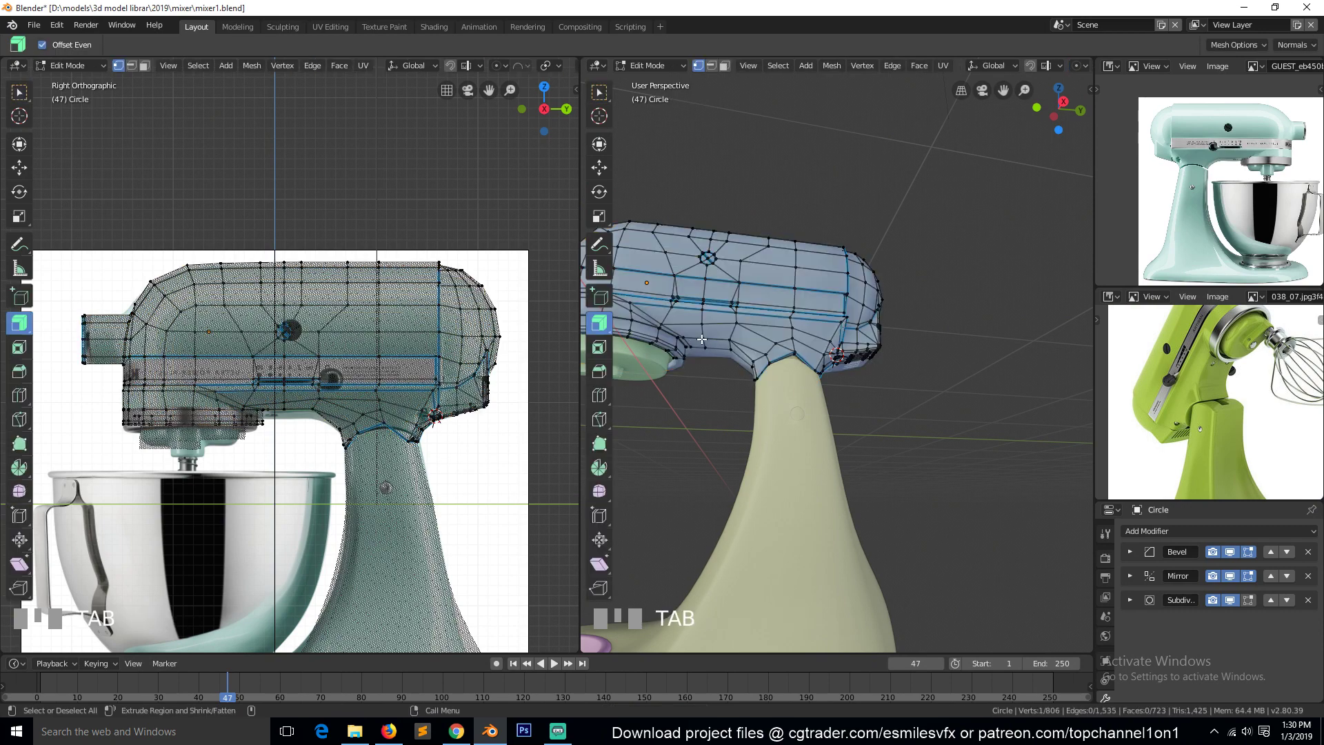
left_click(702, 338)
key("KP_Decimal")
key("grave")
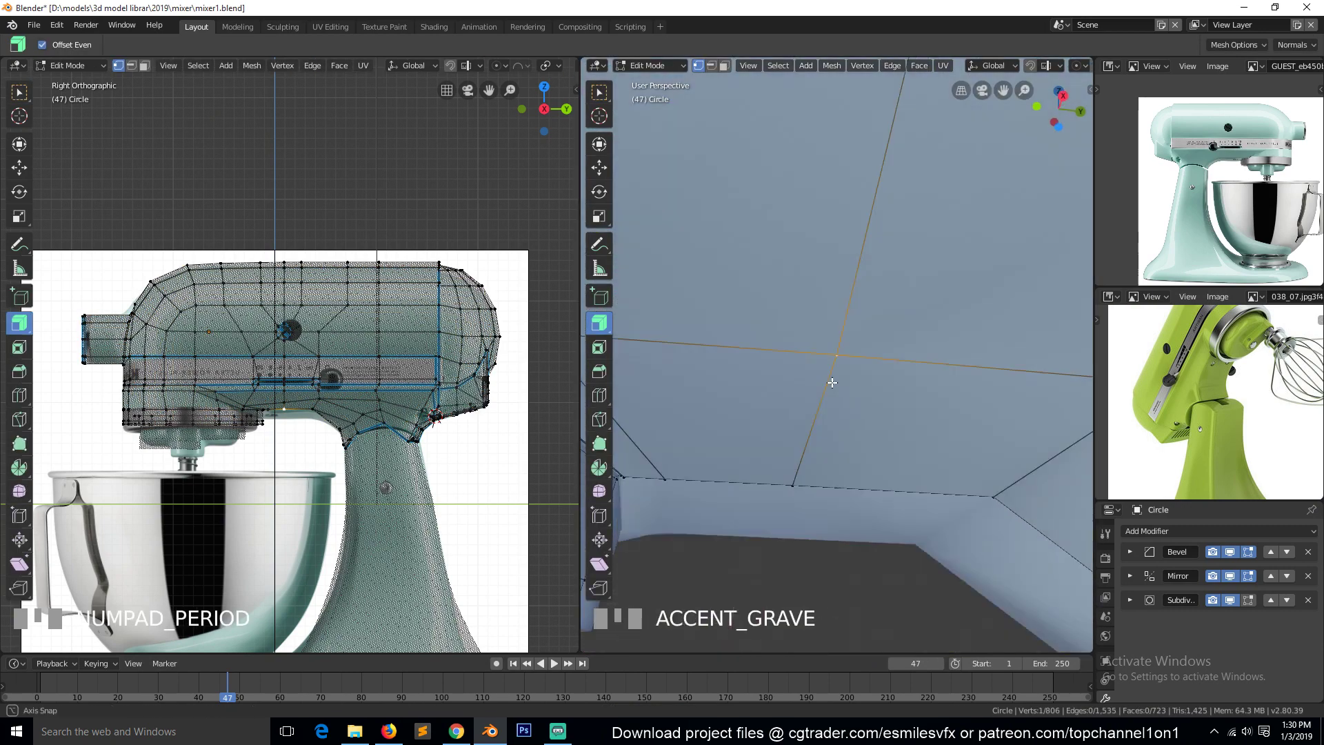
scroll(833, 350, "down", 2)
key("ctrl+shift+b")
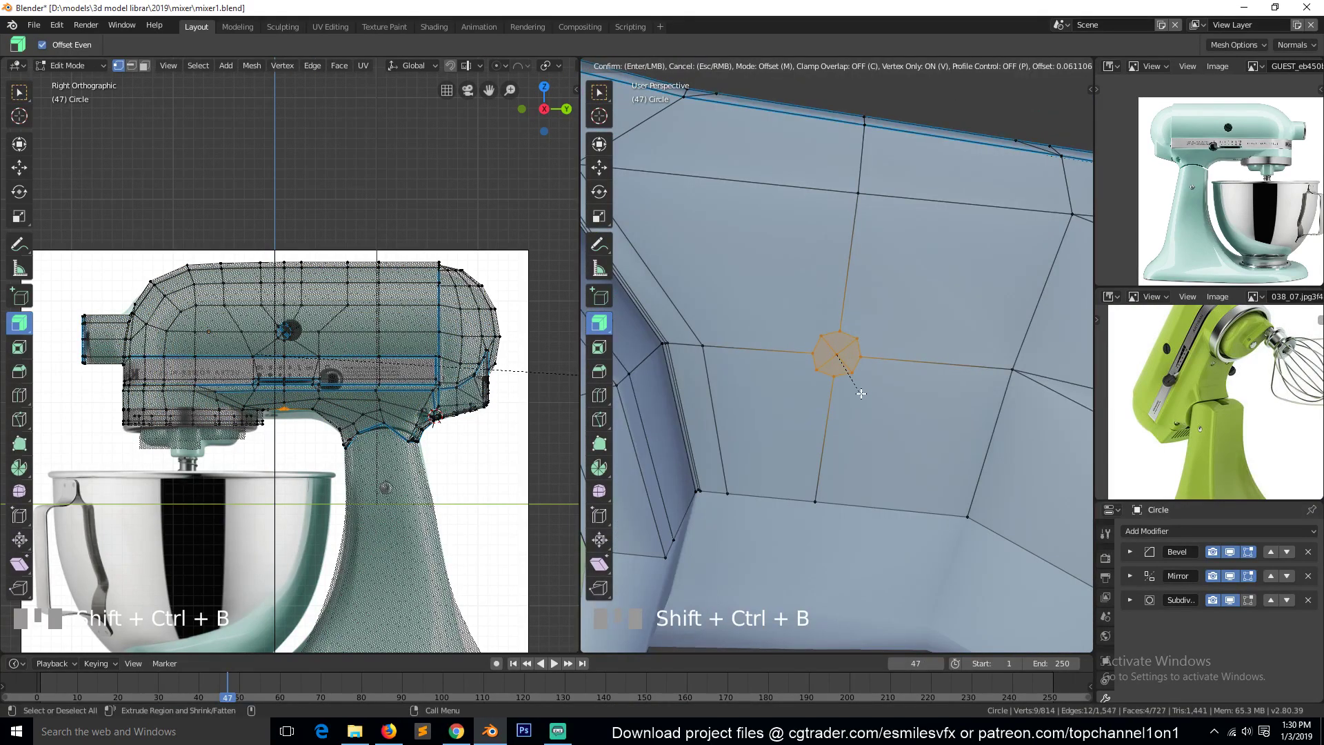
left_click(866, 397)
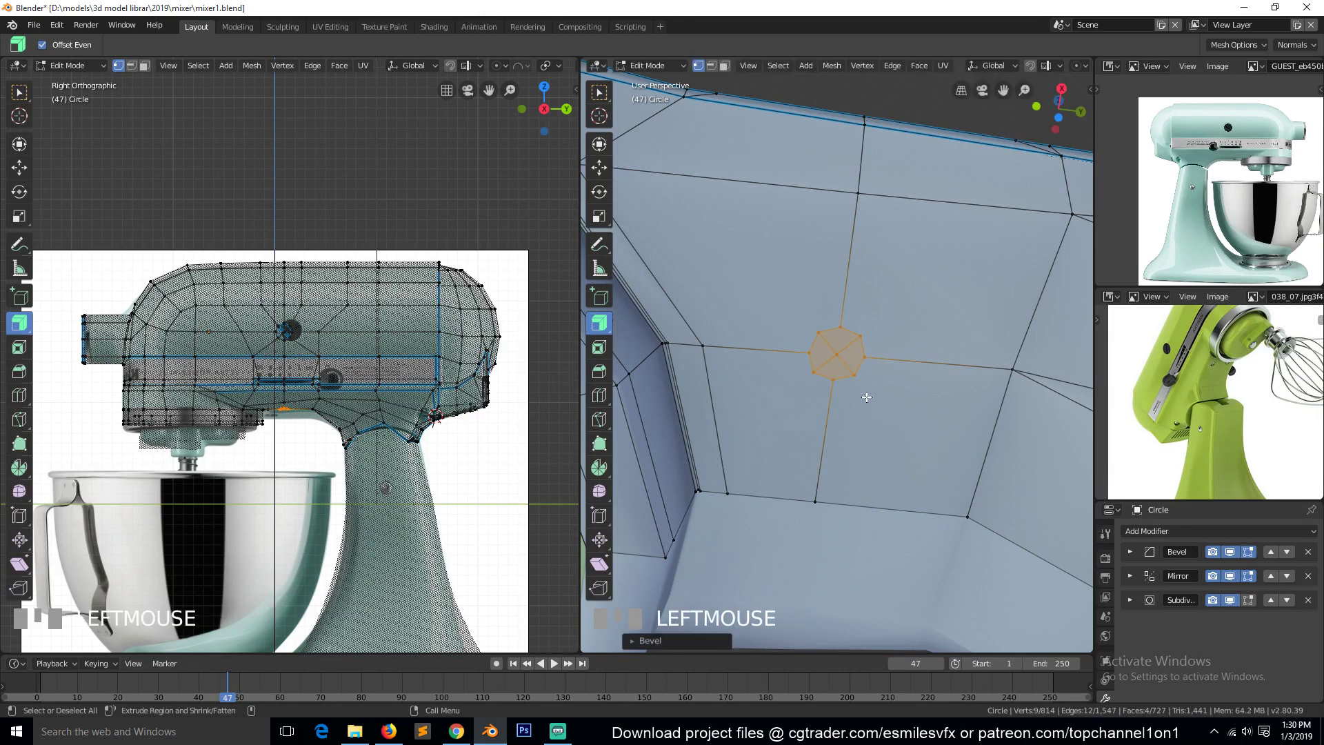
scroll(909, 360, "up", 2)
key("i")
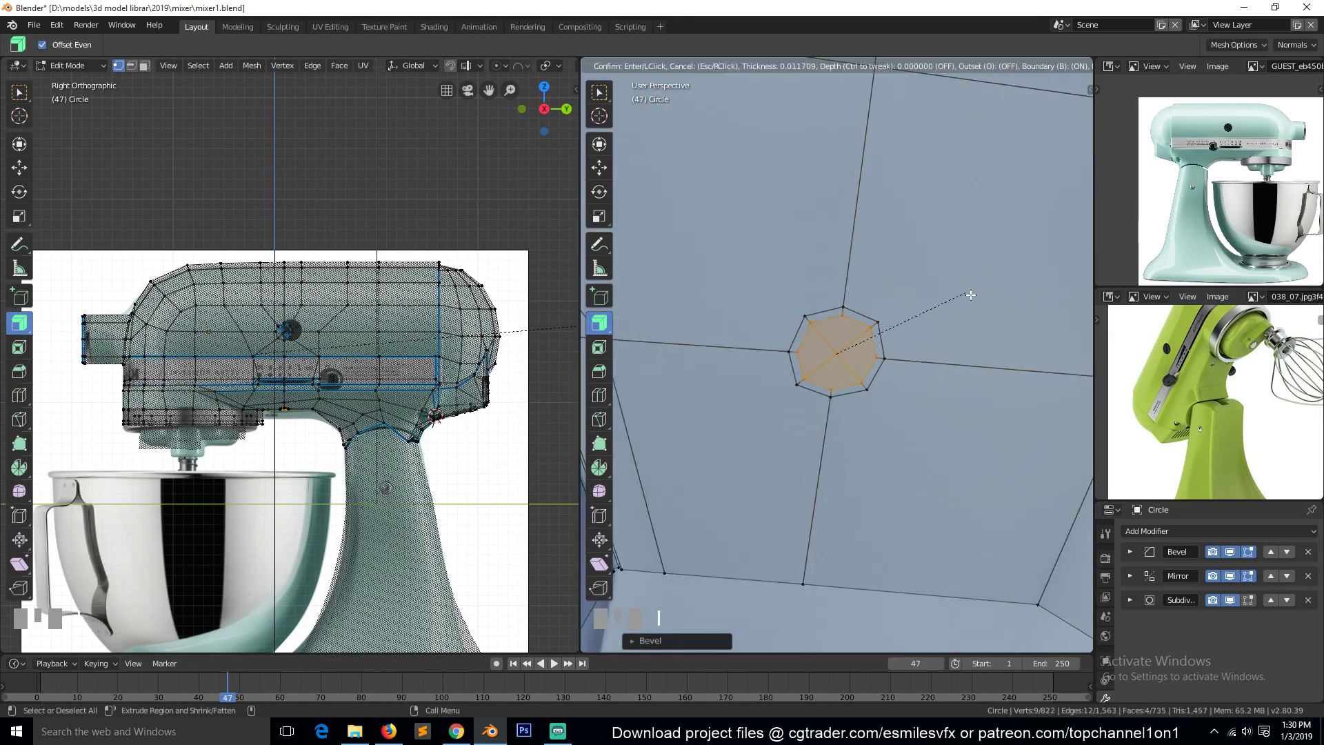
right_click(978, 296)
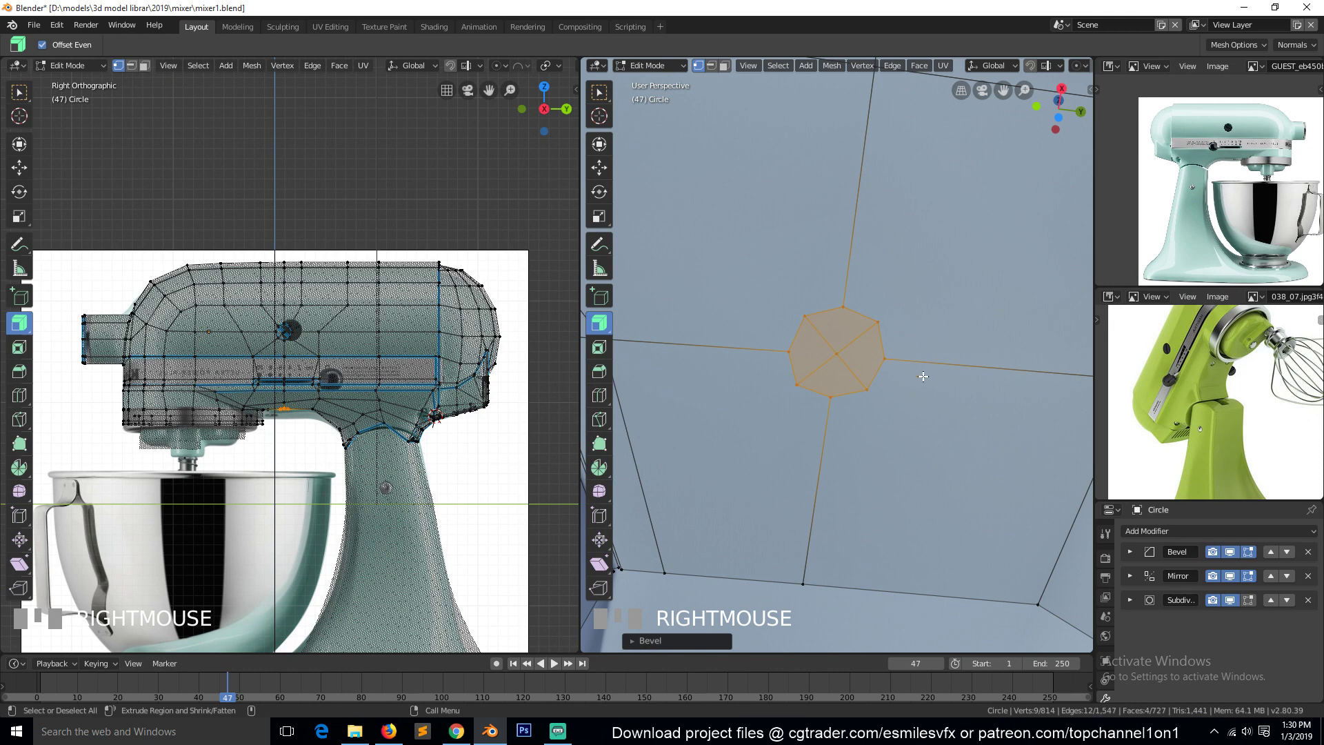
key("i")
right_click(903, 397)
Extrude the octagon's faces up along the global Z axis into the head as a shallow recess
key("e")
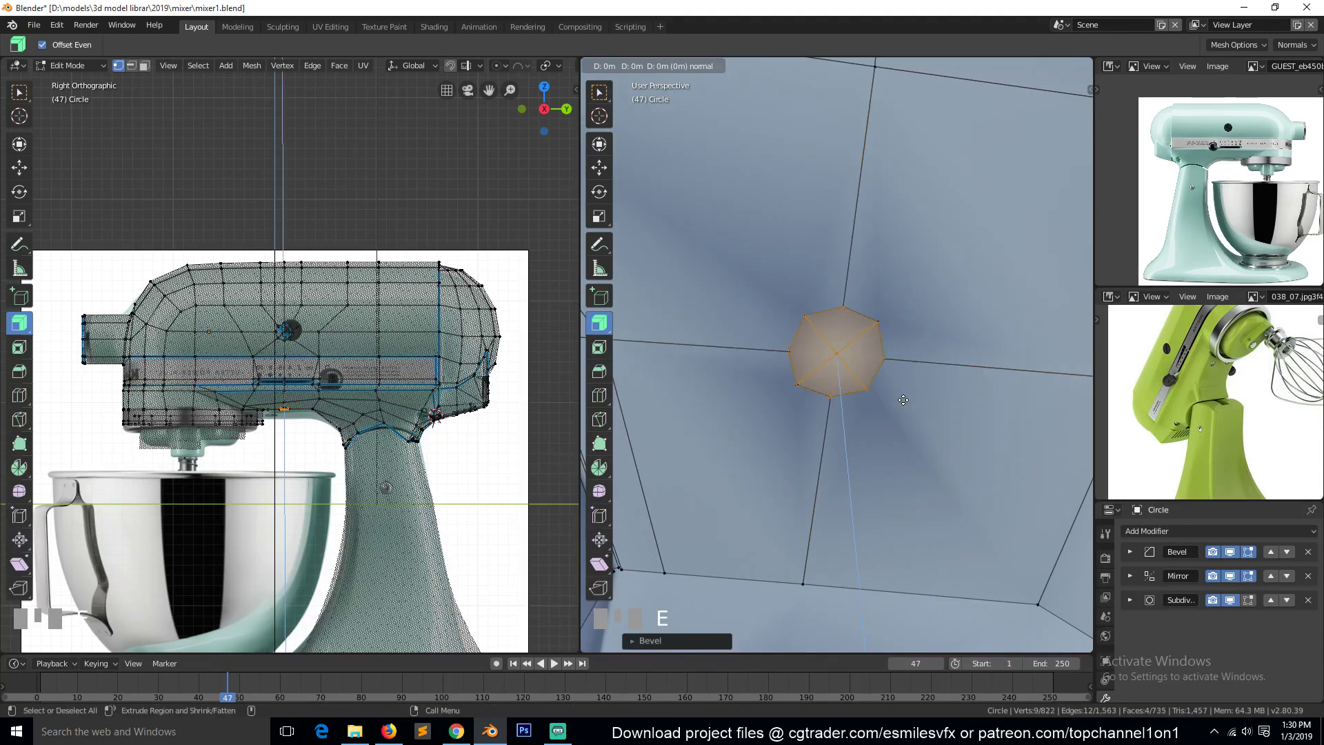
key("z")
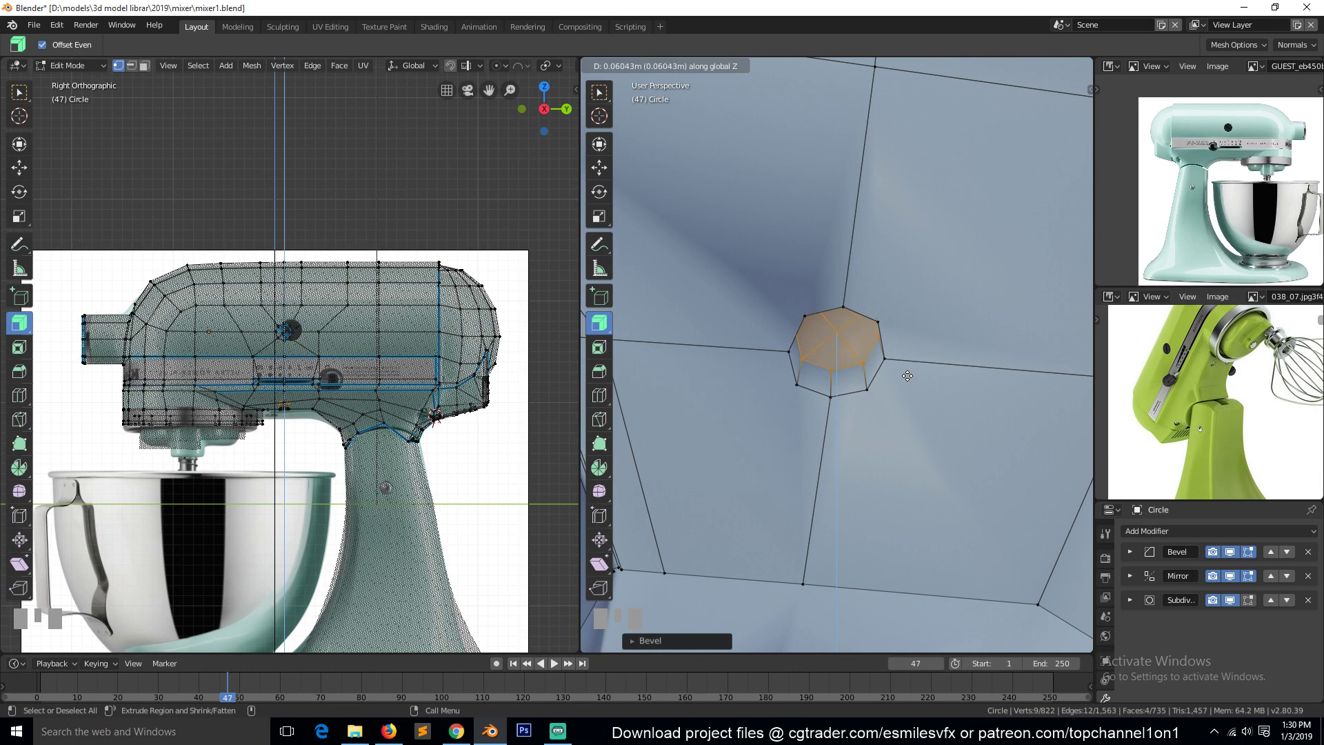
left_click(912, 384)
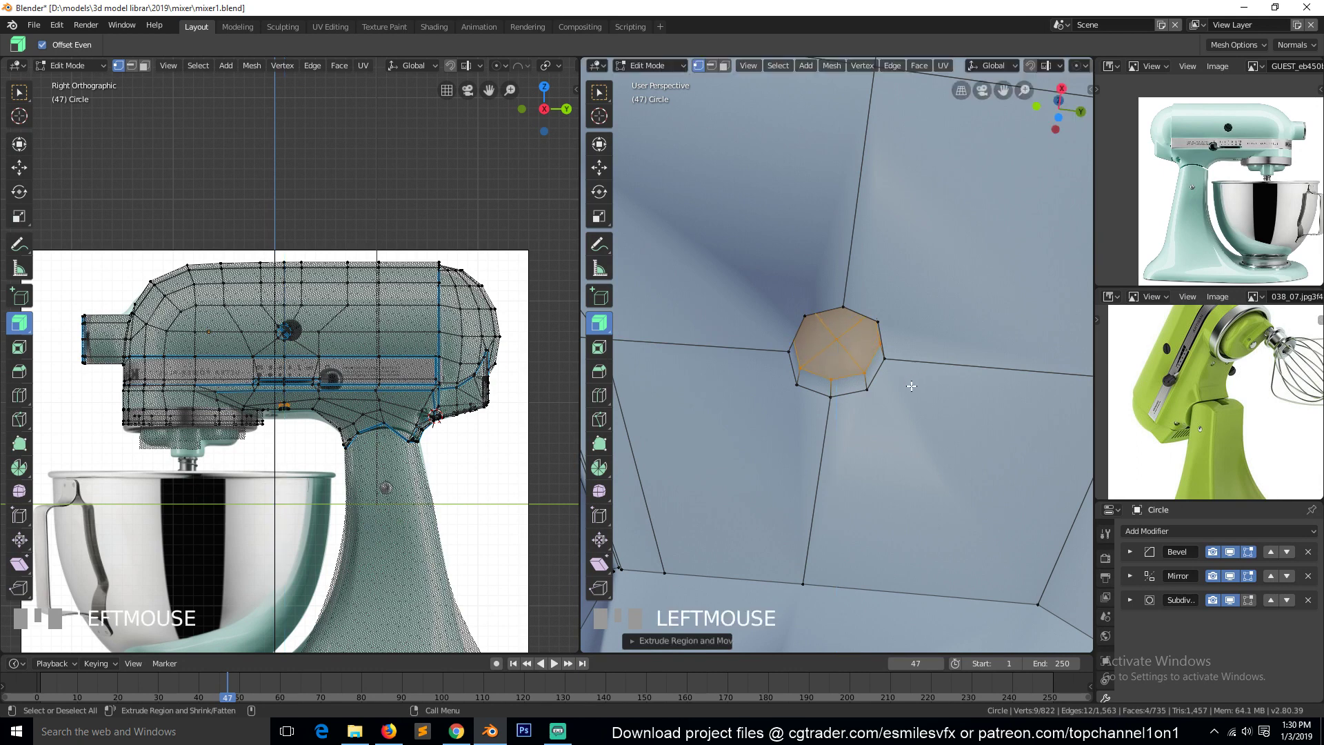
Set a bevel weight of 1 on the octagonal edge loops around the rim and floor of the new recess
key("2")
left_click(874, 387, "alt+shift")
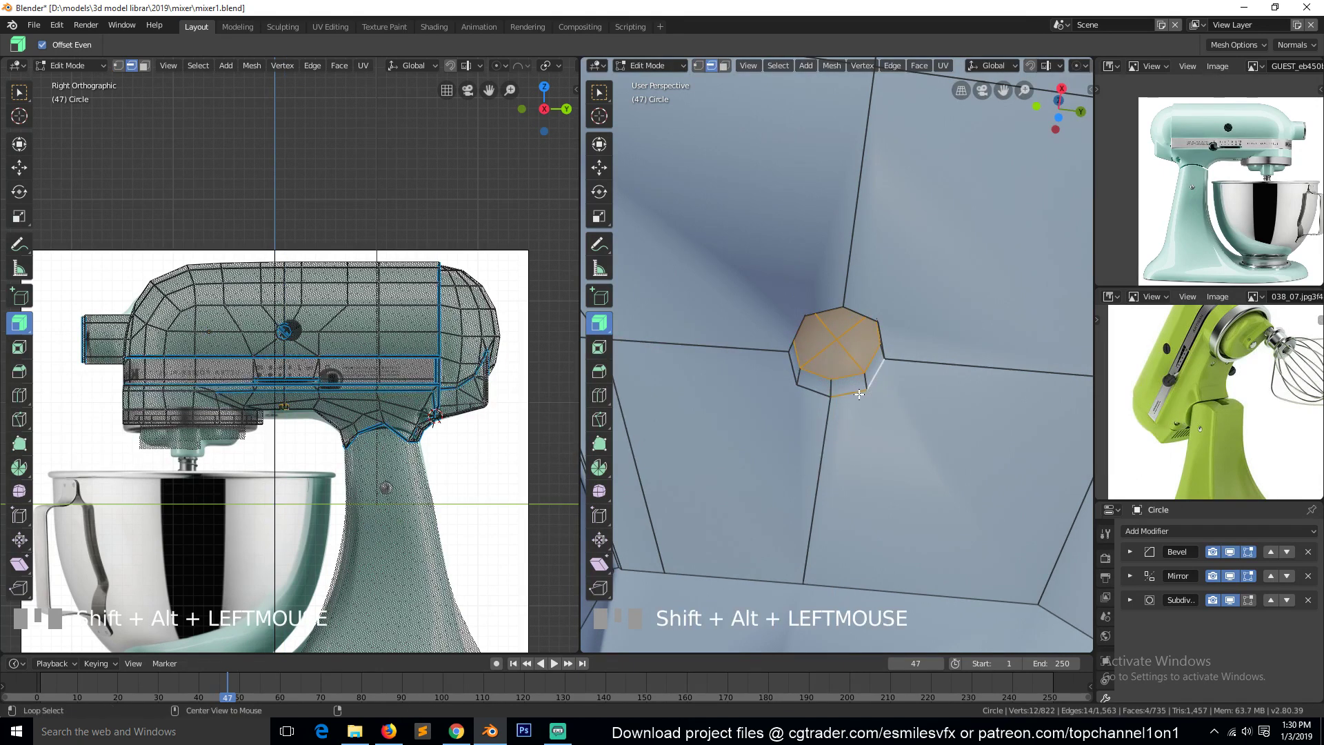
key("1")
key("2")
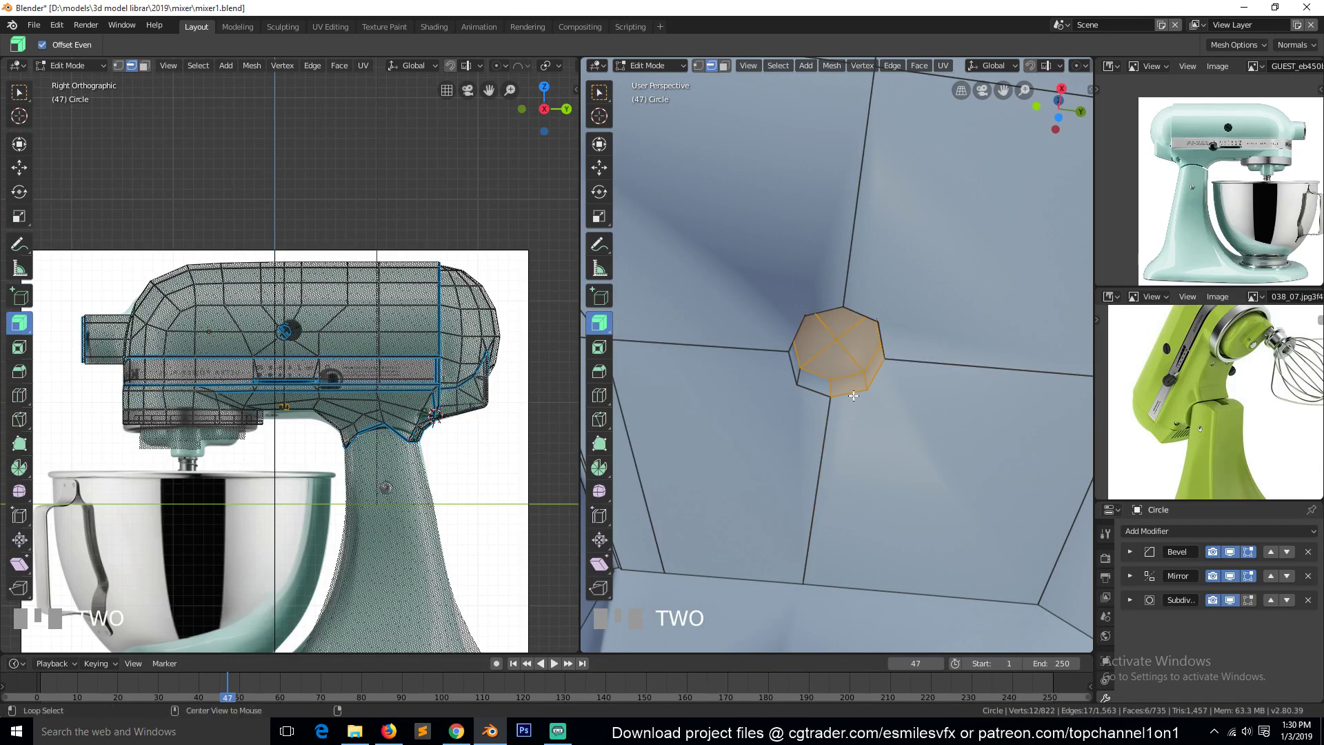
left_click(856, 393, "alt")
key("grave")
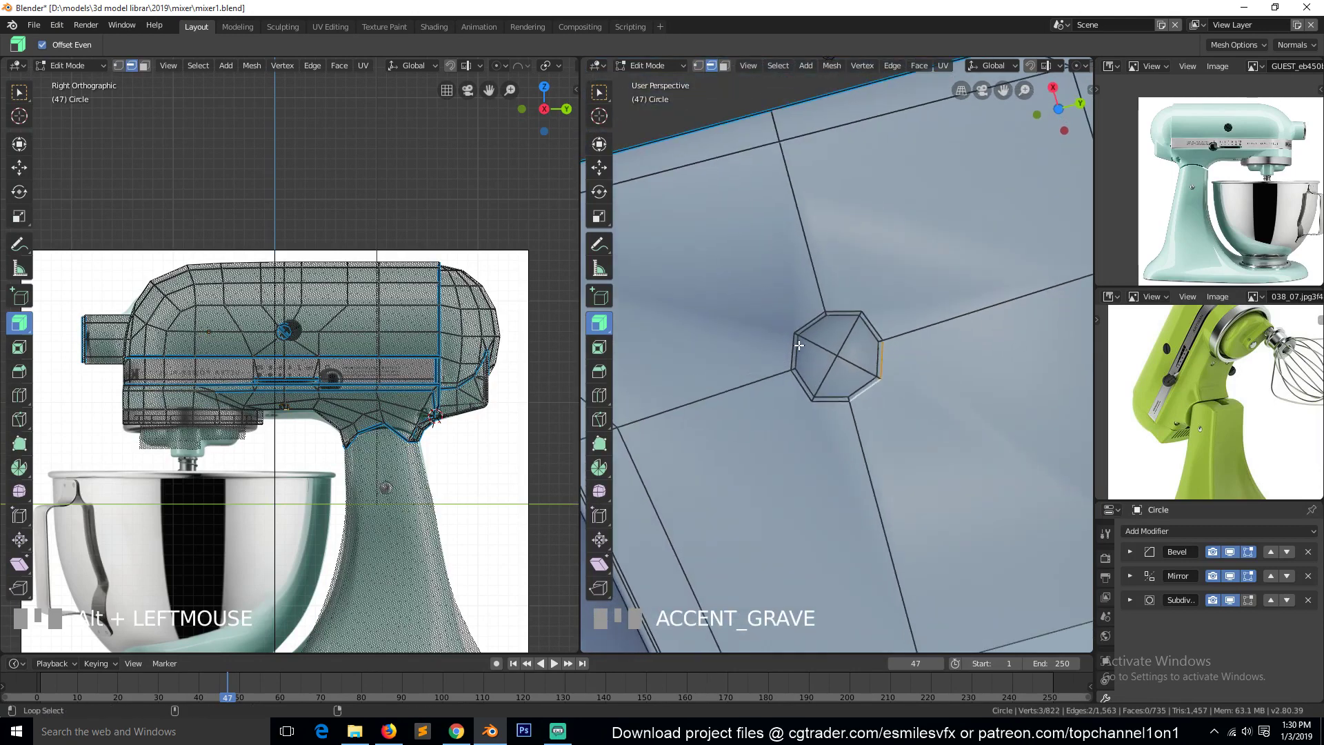
left_click(802, 331, "alt+shift")
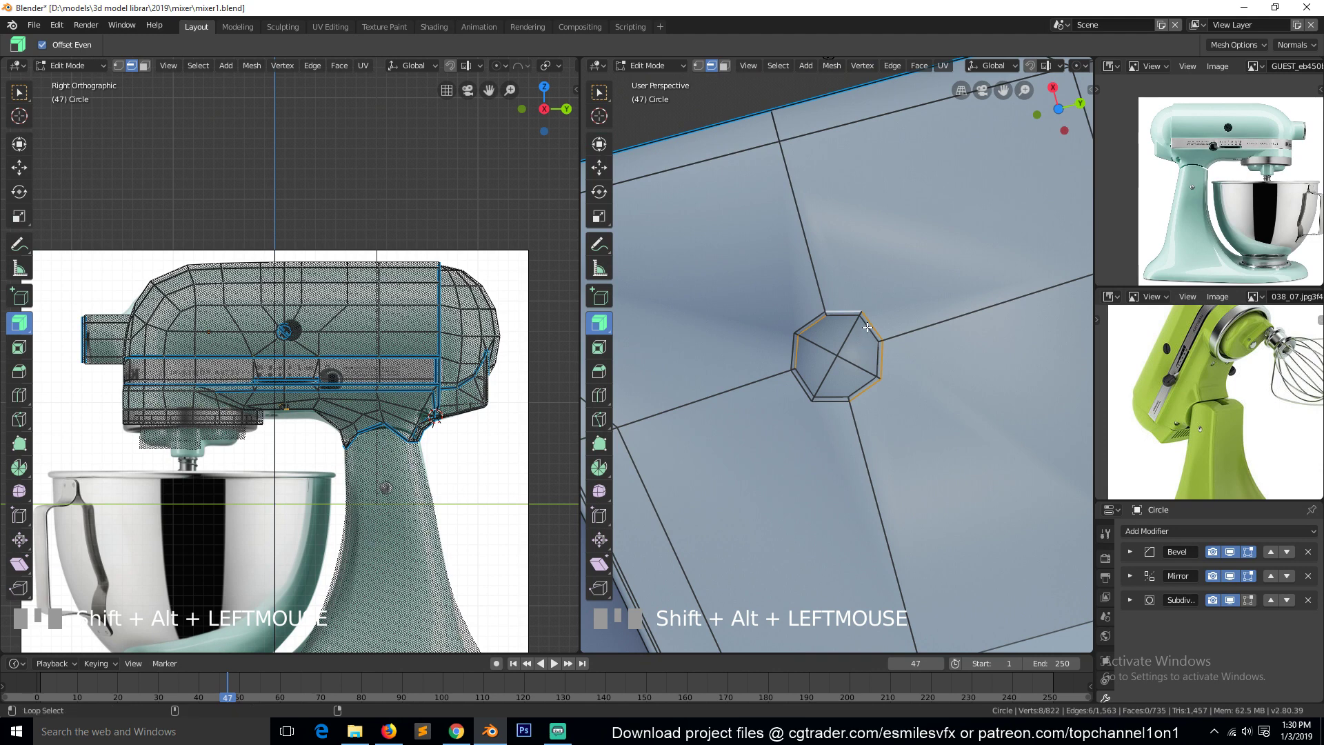
key("grave")
left_click(865, 369, "alt+shift")
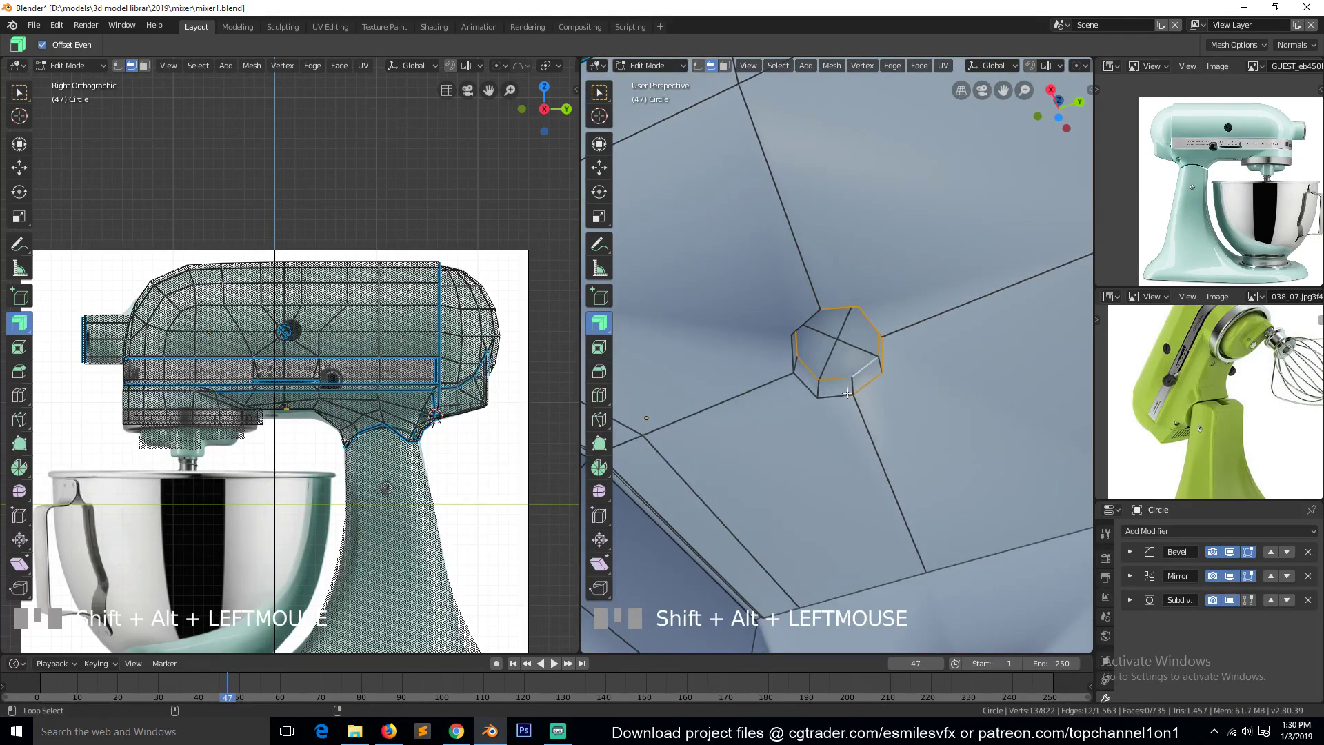
left_click(810, 310, "alt+shift")
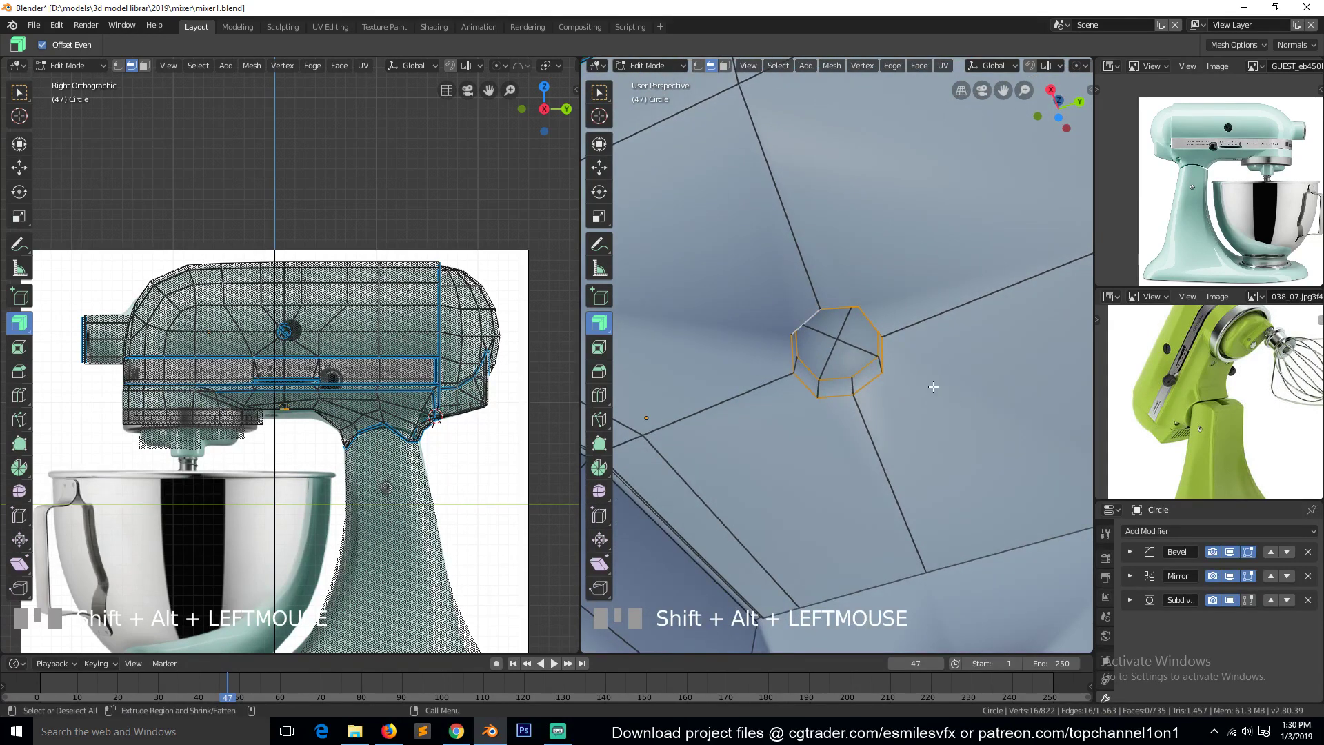
key("grave")
key("ctrl+e")
left_click(872, 366)
key("1")
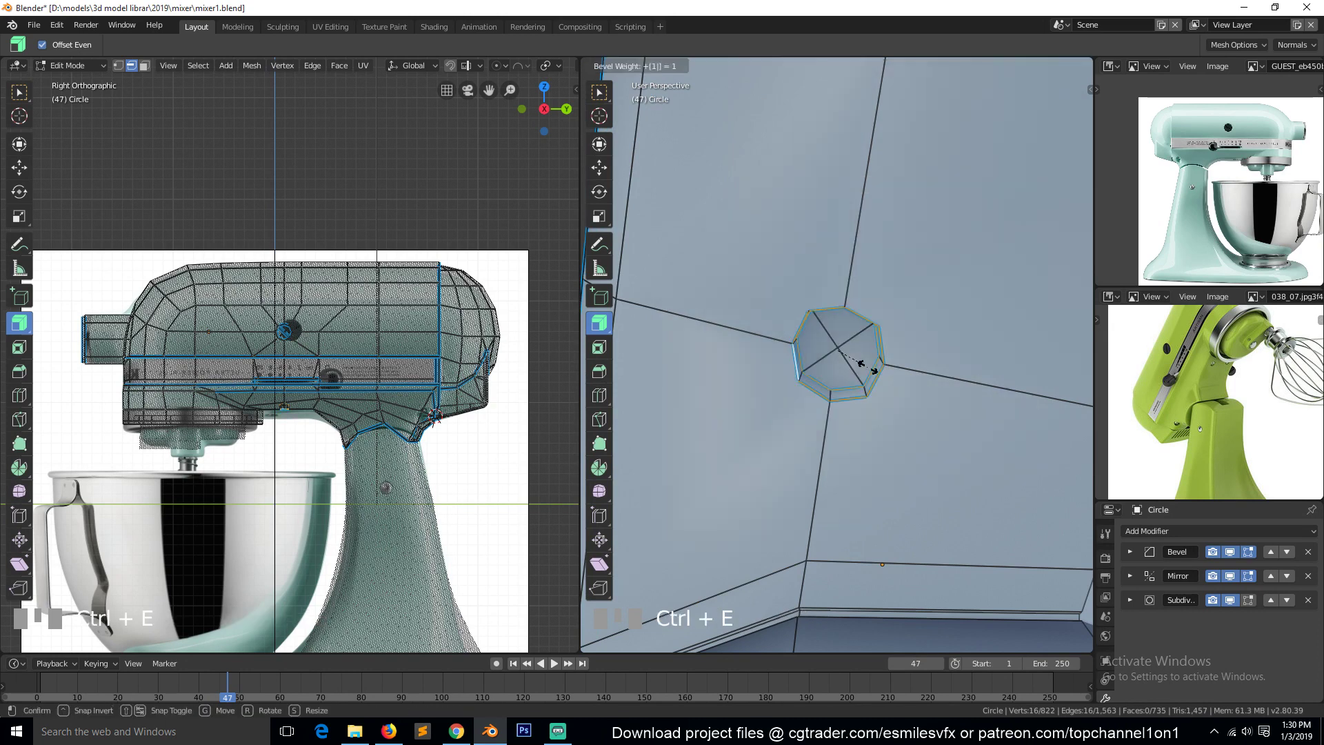
left_click(868, 368)
Clear the selection and delete the centre vertex of the recess floor, opening the bottom of the hole
key("alt+a")
key("1")
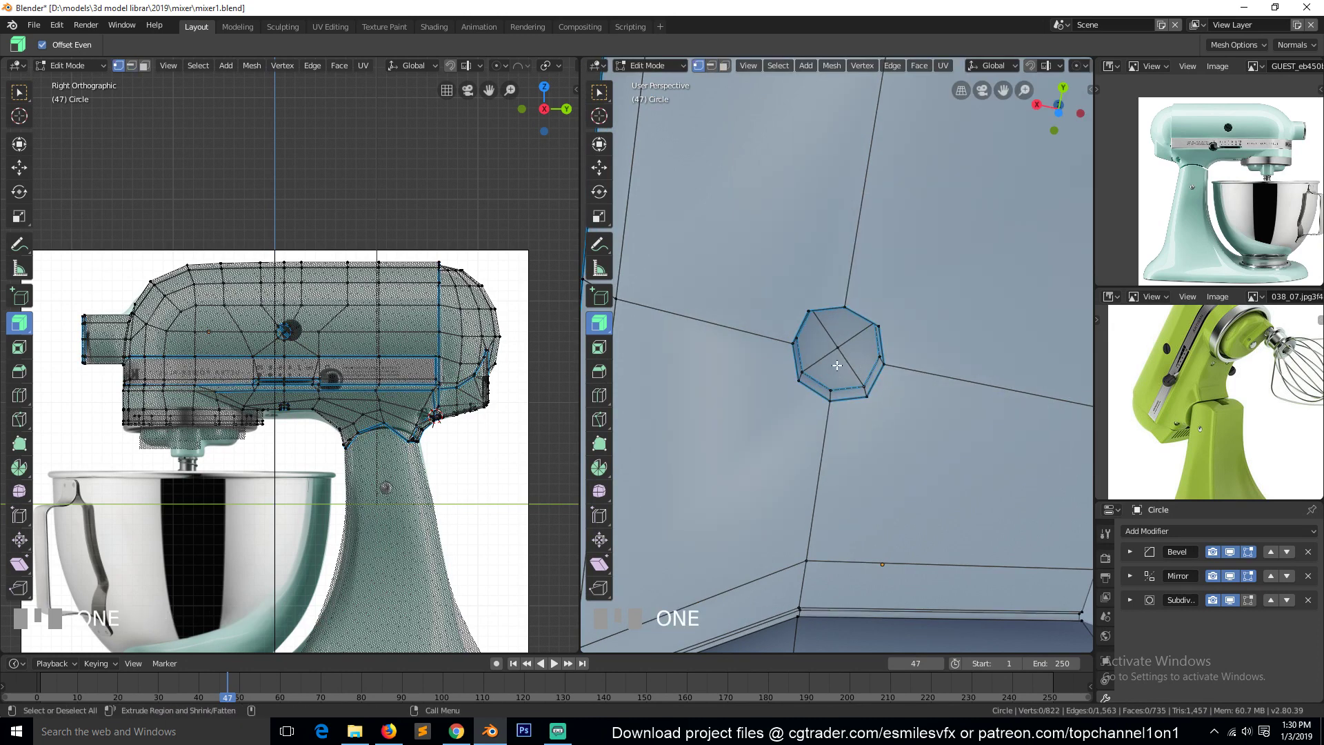
left_click(842, 345)
key("x")
left_click(838, 316)
key("grave")
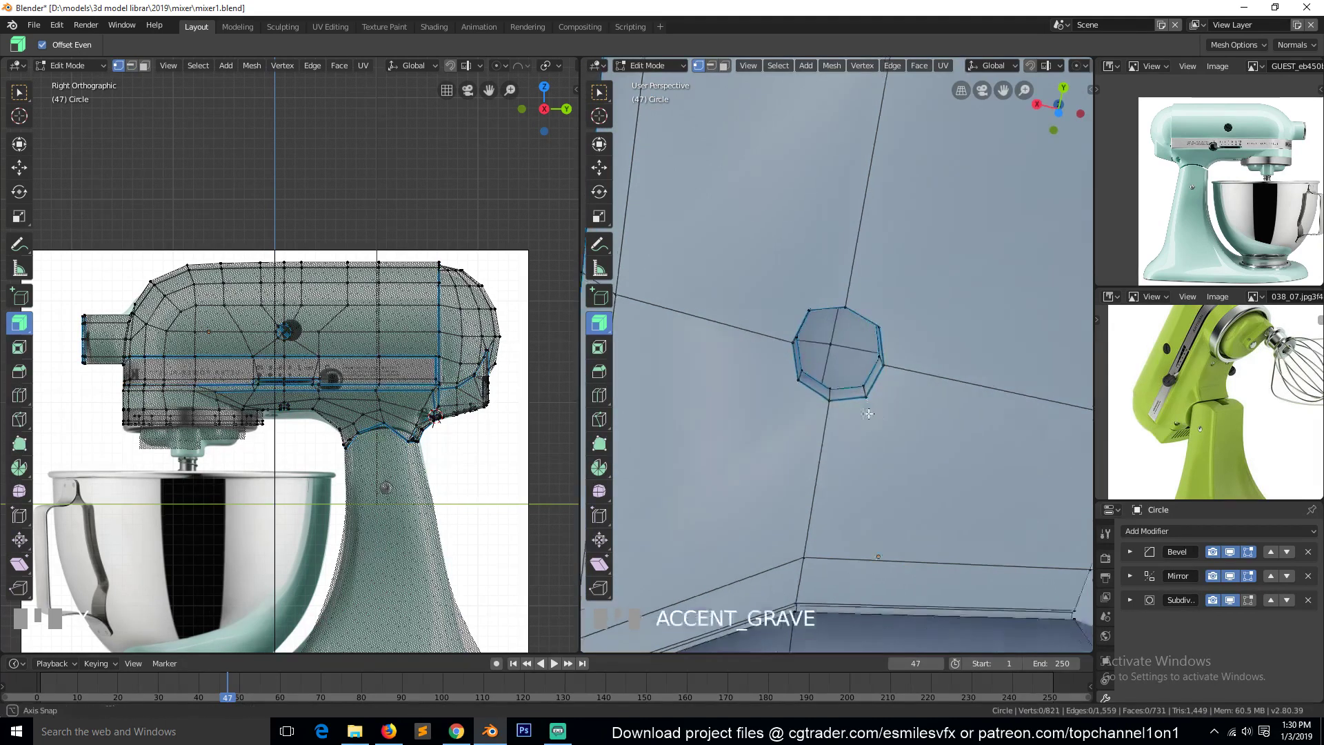
Return to Object Mode, check the smoothed hole under the head and save the file
key("Tab")
scroll(900, 440, "down", 3)
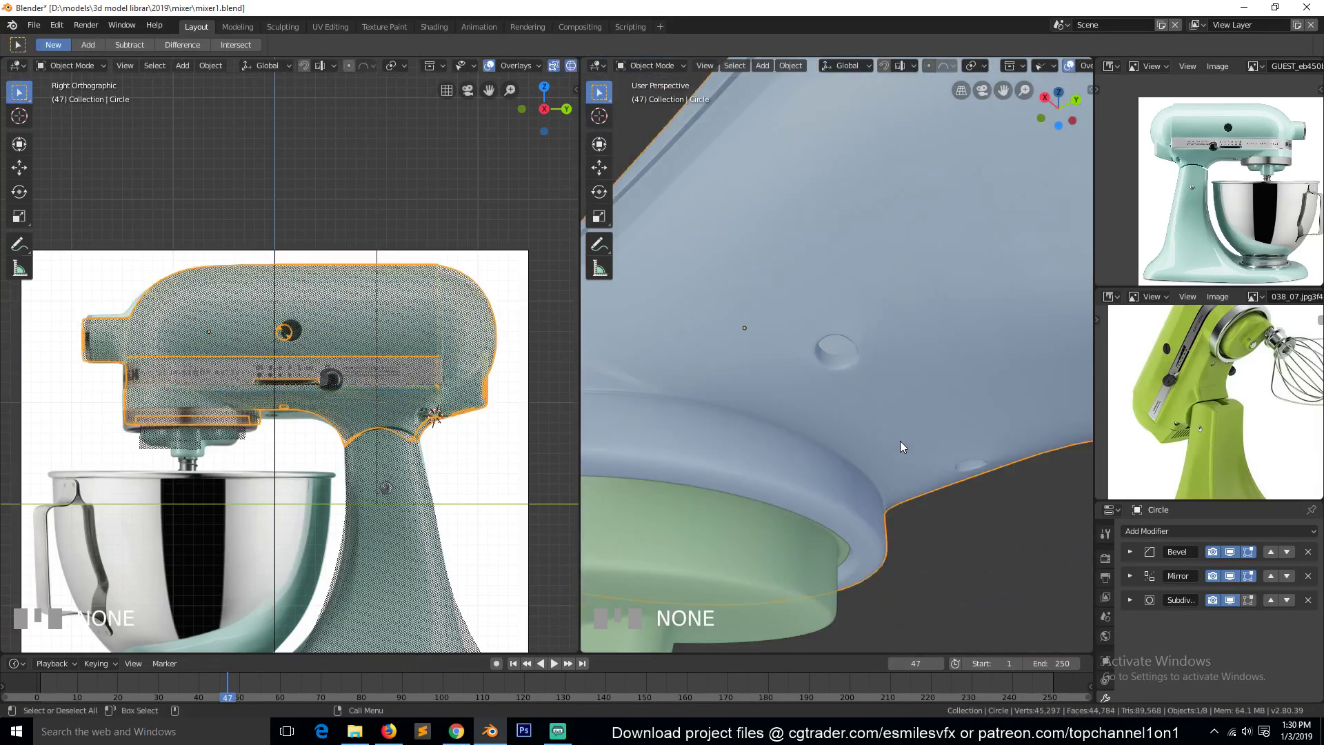
middle_click_drag(900, 440, 831, 469)
scroll(993, 449, "down", 3)
key("ctrl+s")
Duplicate the existing rear screw within the head mesh and move the copy about 1.5 m forward along Y to the new underside hole
scroll(991, 452, "down", 5)
key("grave")
scroll(989, 271, "up", 4)
scroll(991, 273, "down", 2)
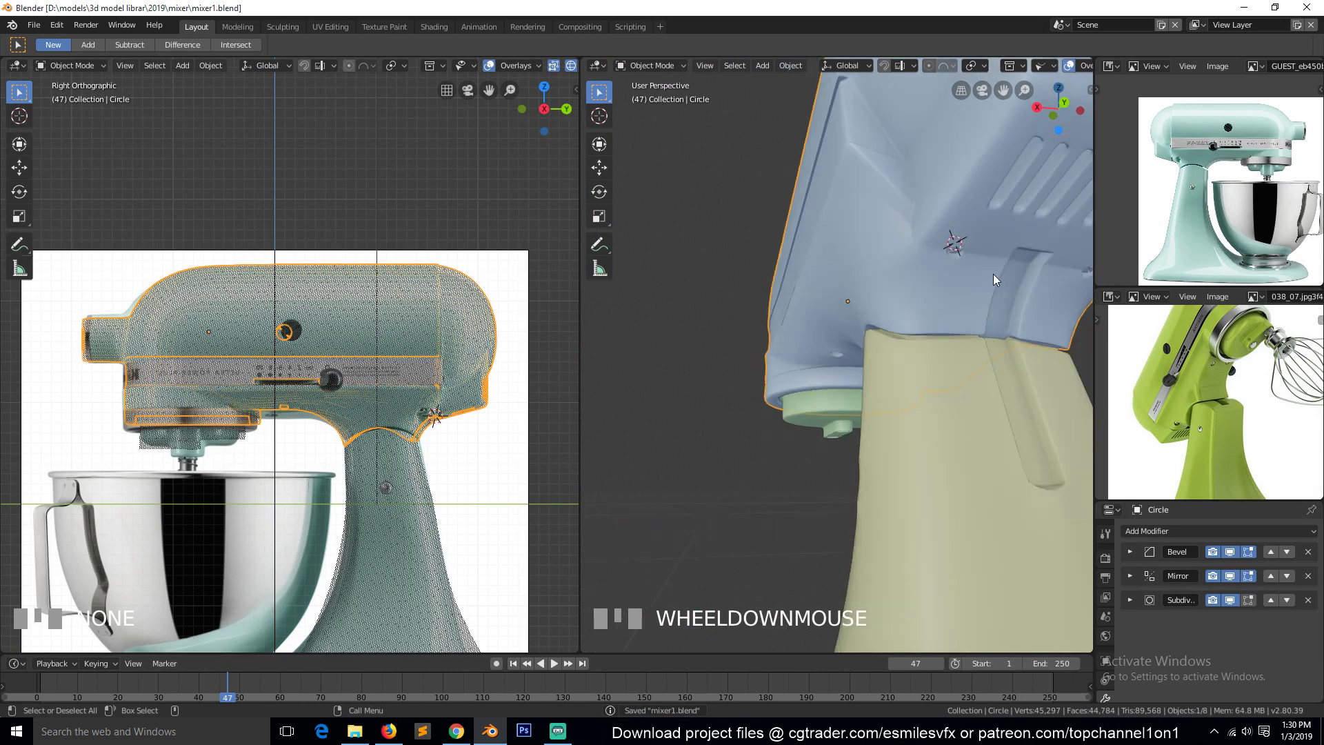
left_click(982, 254)
key("Tab")
left_click(955, 251)
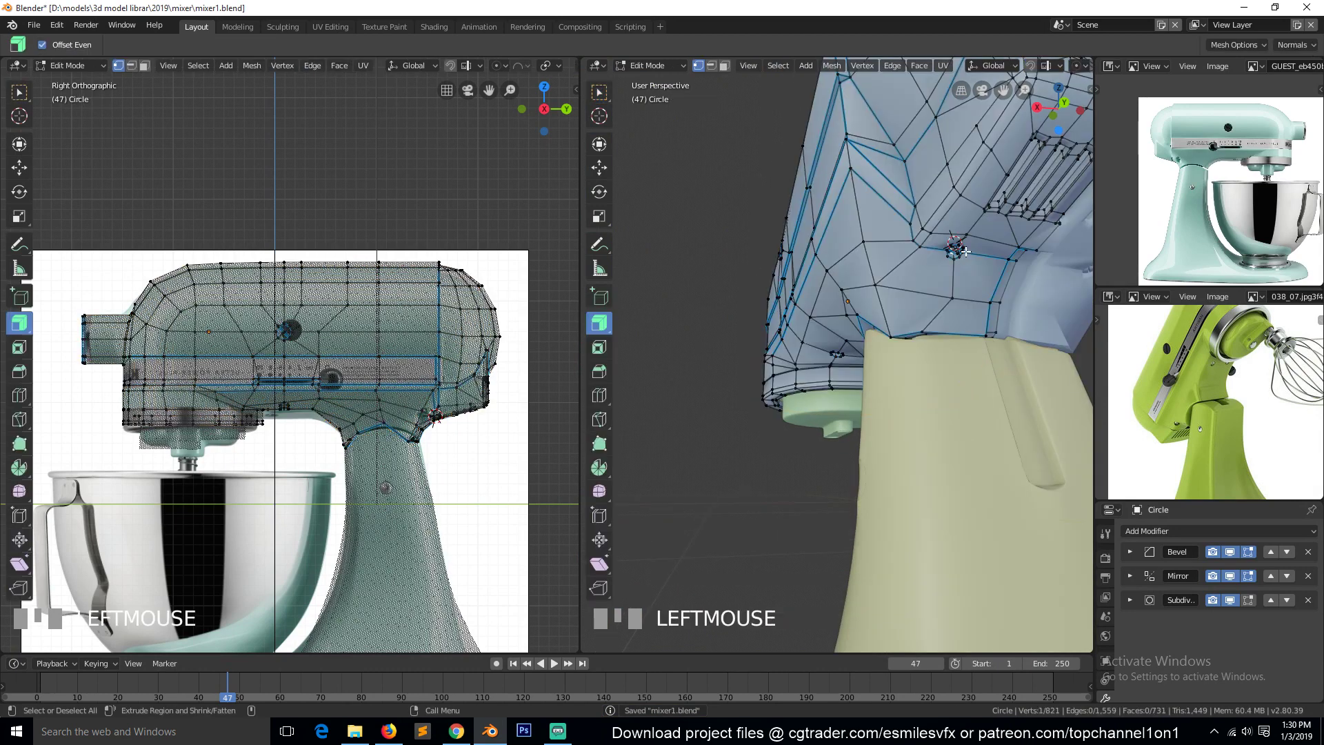
key("ctrl+l")
key("KP_1")
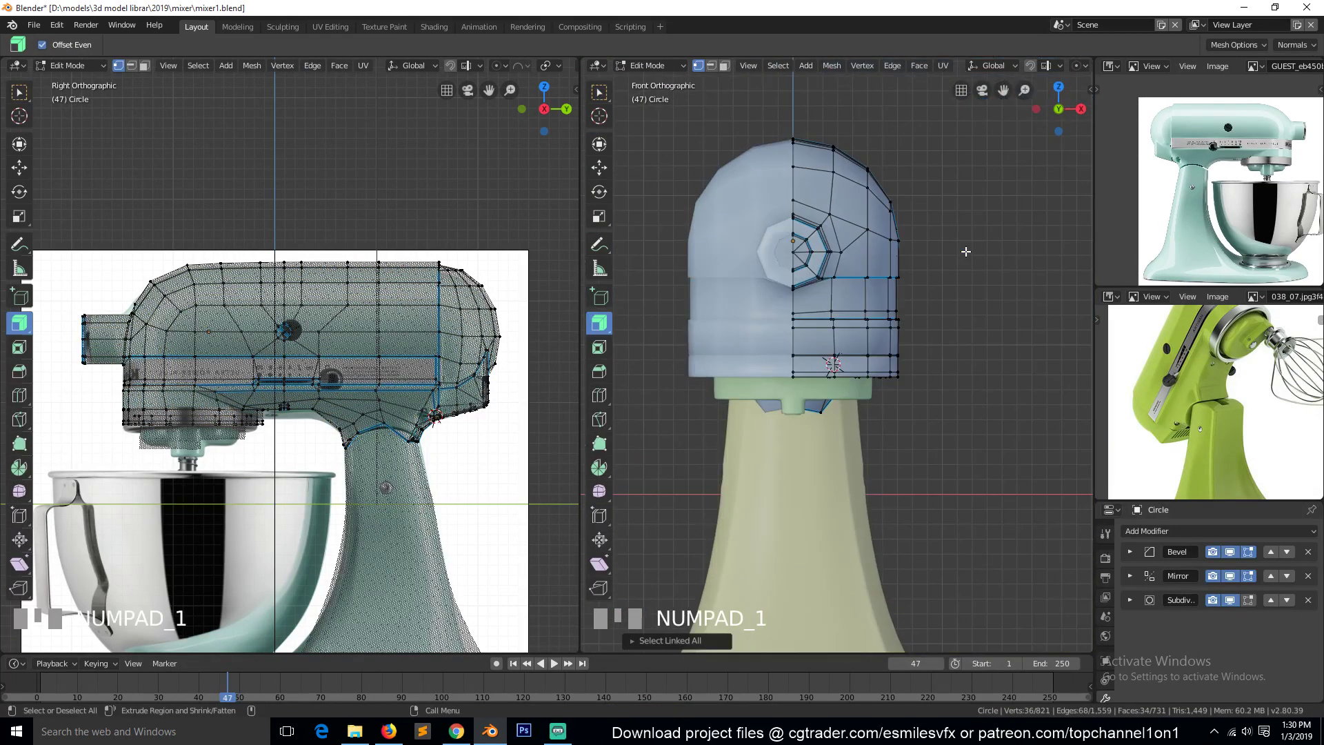
key("KP_3")
key("x")
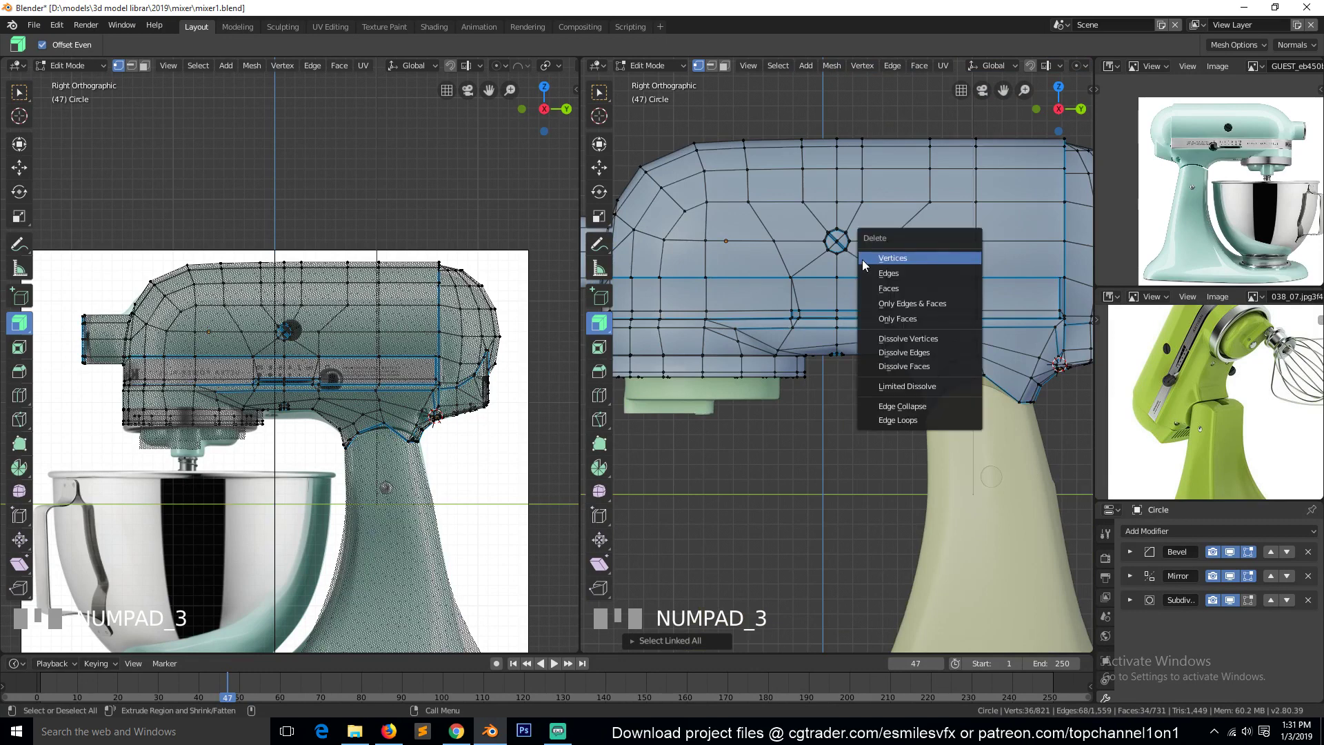
key("z")
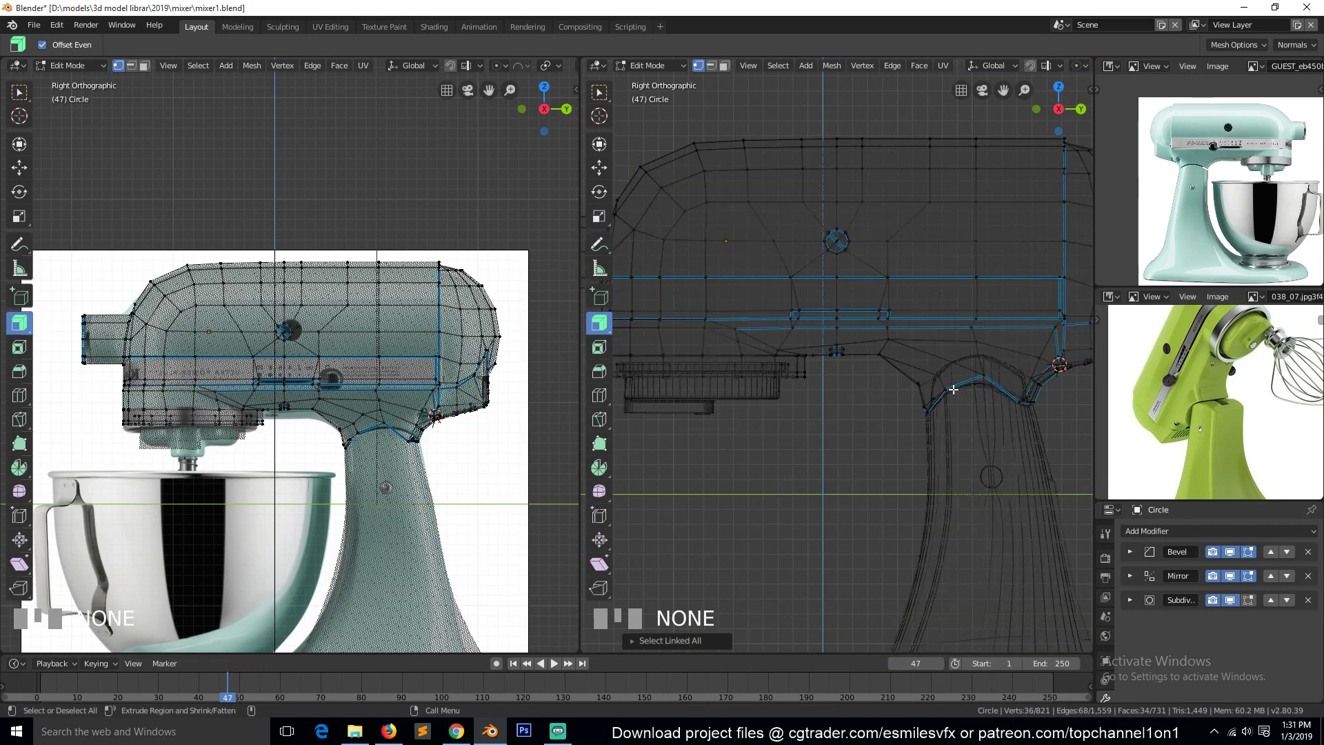
scroll(953, 390, "up", 2)
key("shift+d")
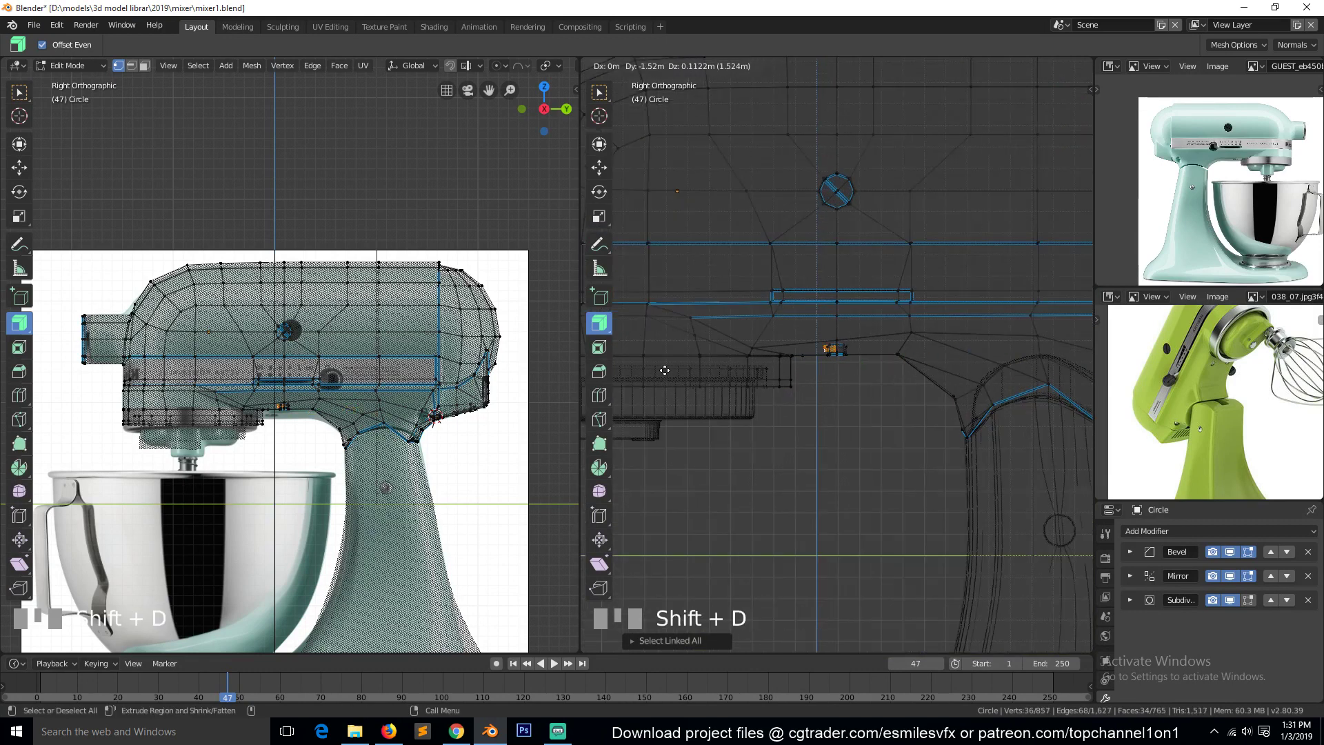
left_click(667, 375)
Move the duplicated screw horizontally, with global Z locked, so that it sits inside the hole
key("KP_Decimal")
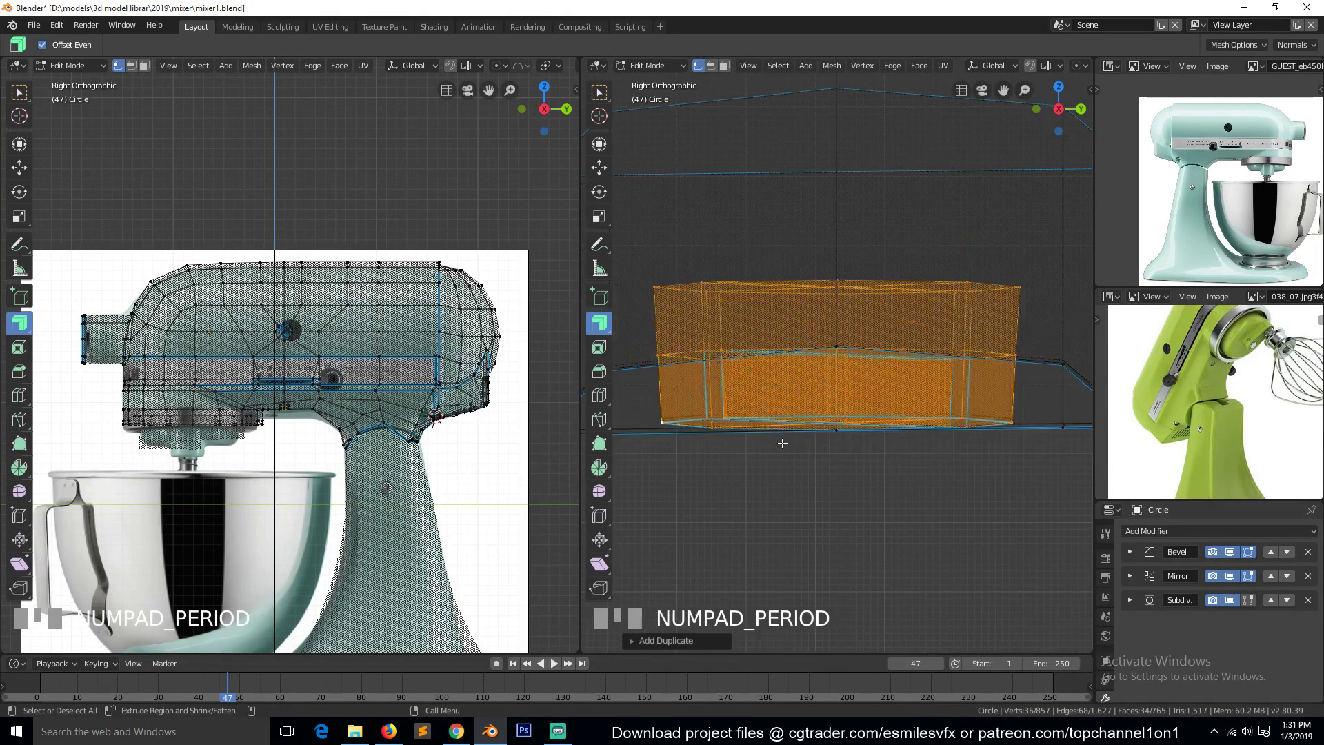
scroll(813, 370, "down", 3)
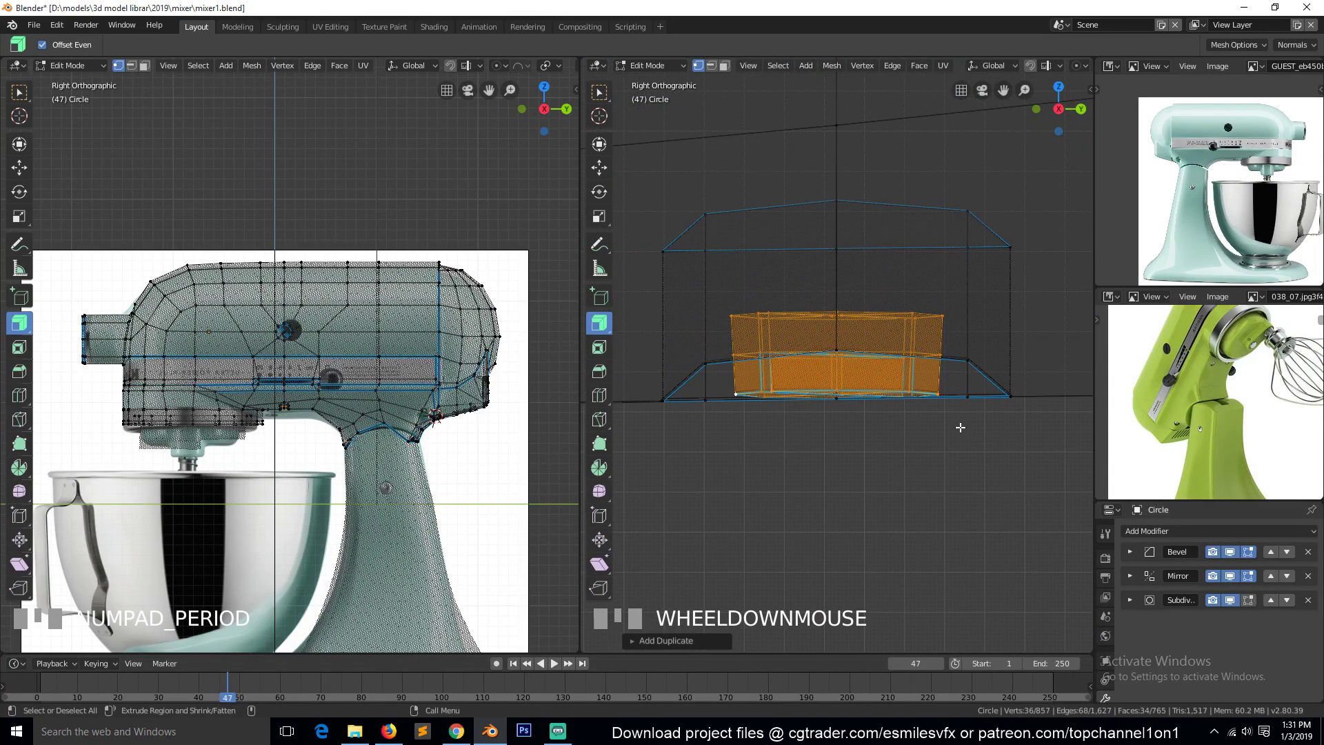
key("s")
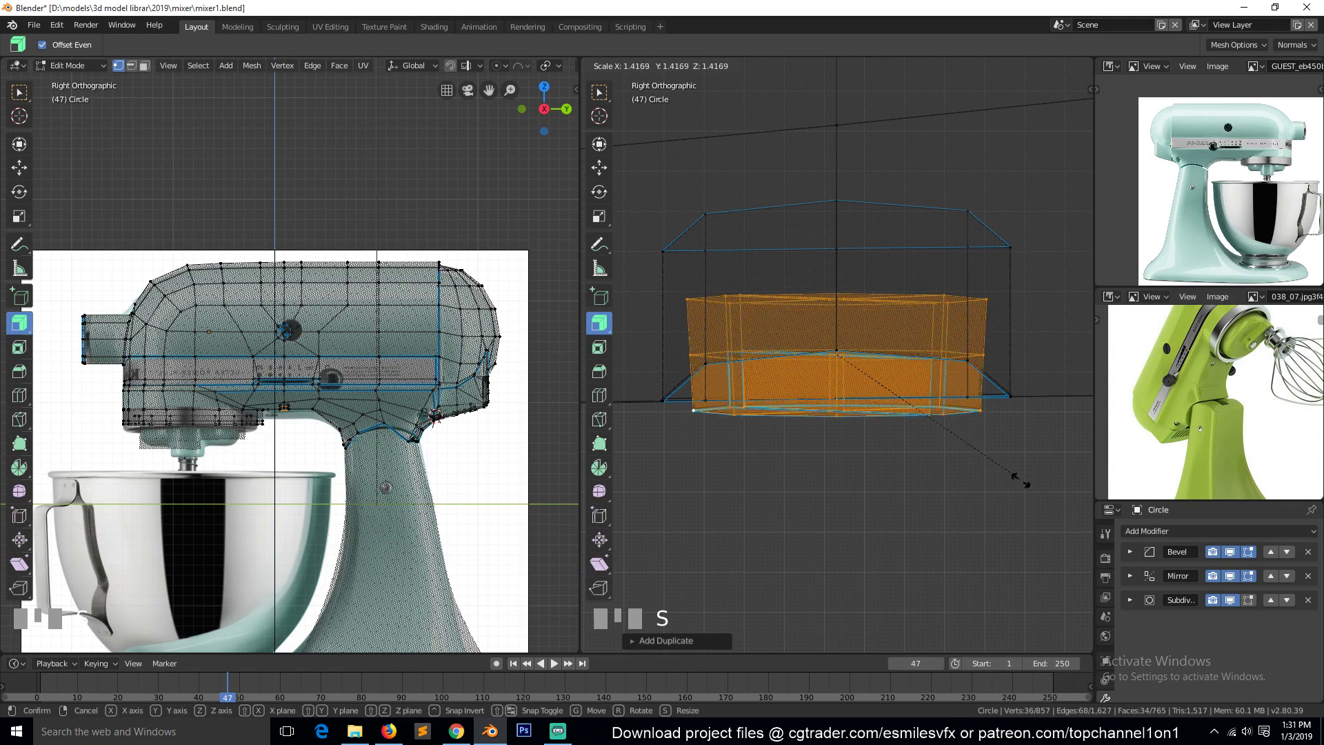
right_click(1007, 510)
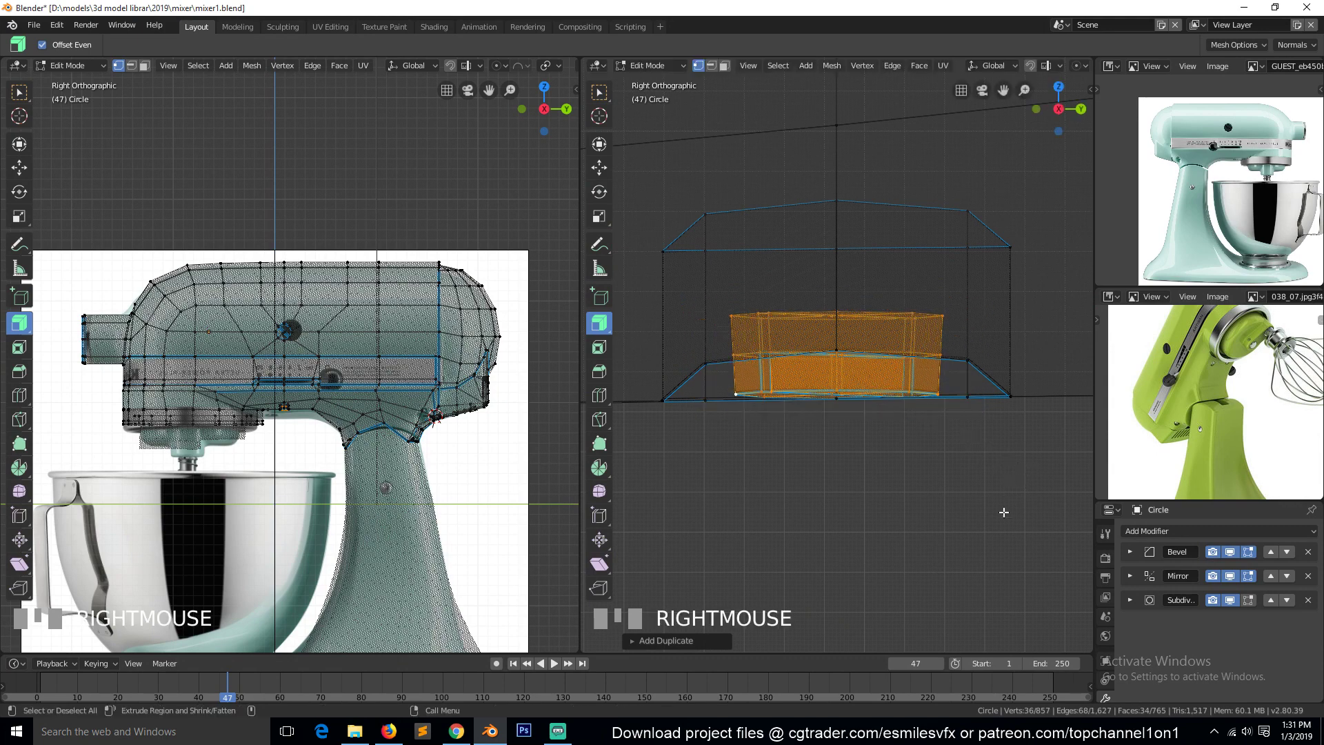
middle_click_drag(1007, 511, 901, 329)
scroll(958, 414, "down", 3)
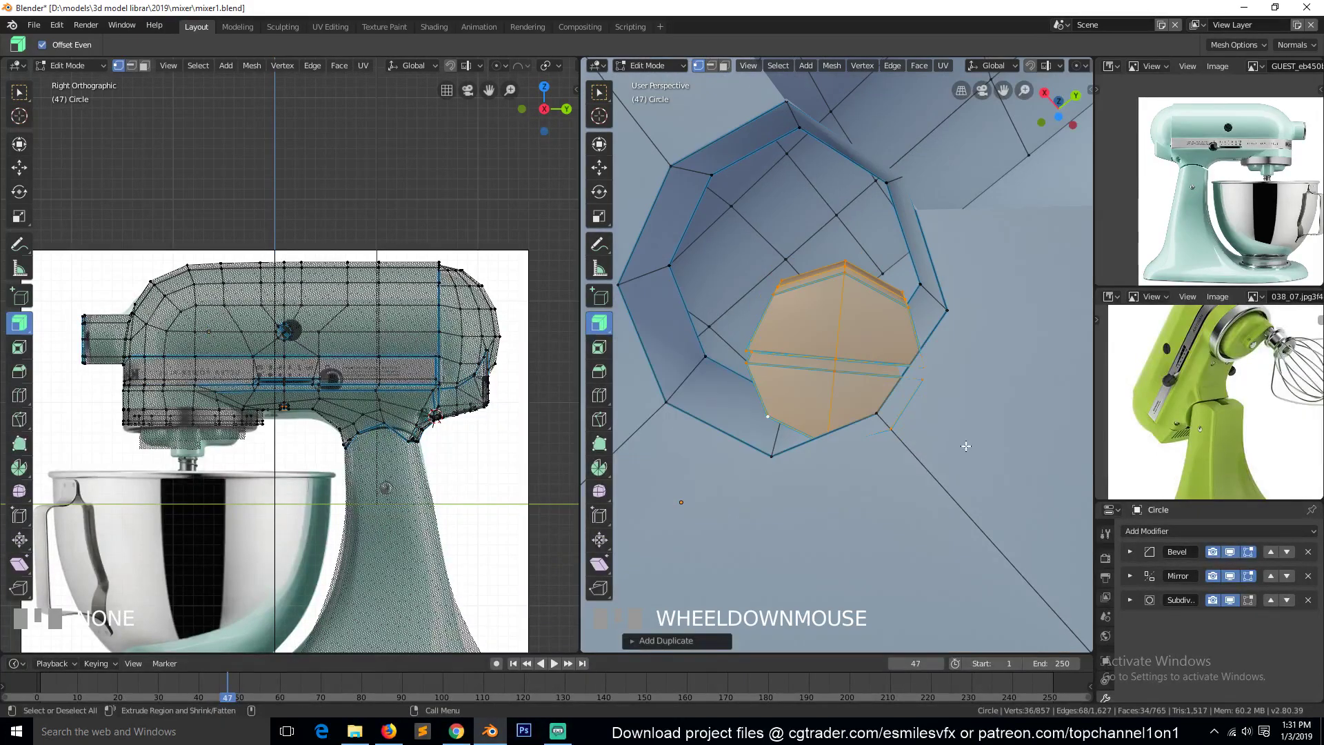
key("g")
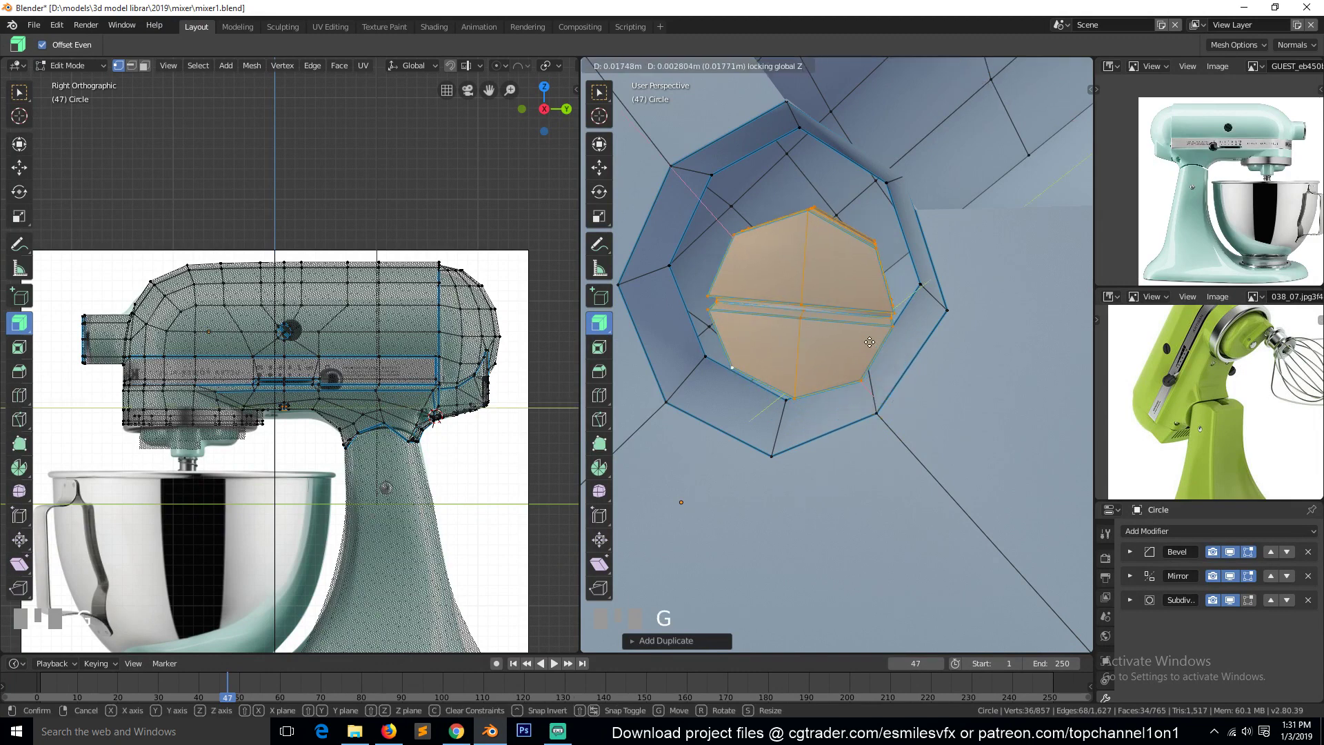
left_click(894, 331)
Select the hole's ring of side faces and scale it down horizontally with Z locked to fit closely around the screw
key("3")
left_click(933, 302)
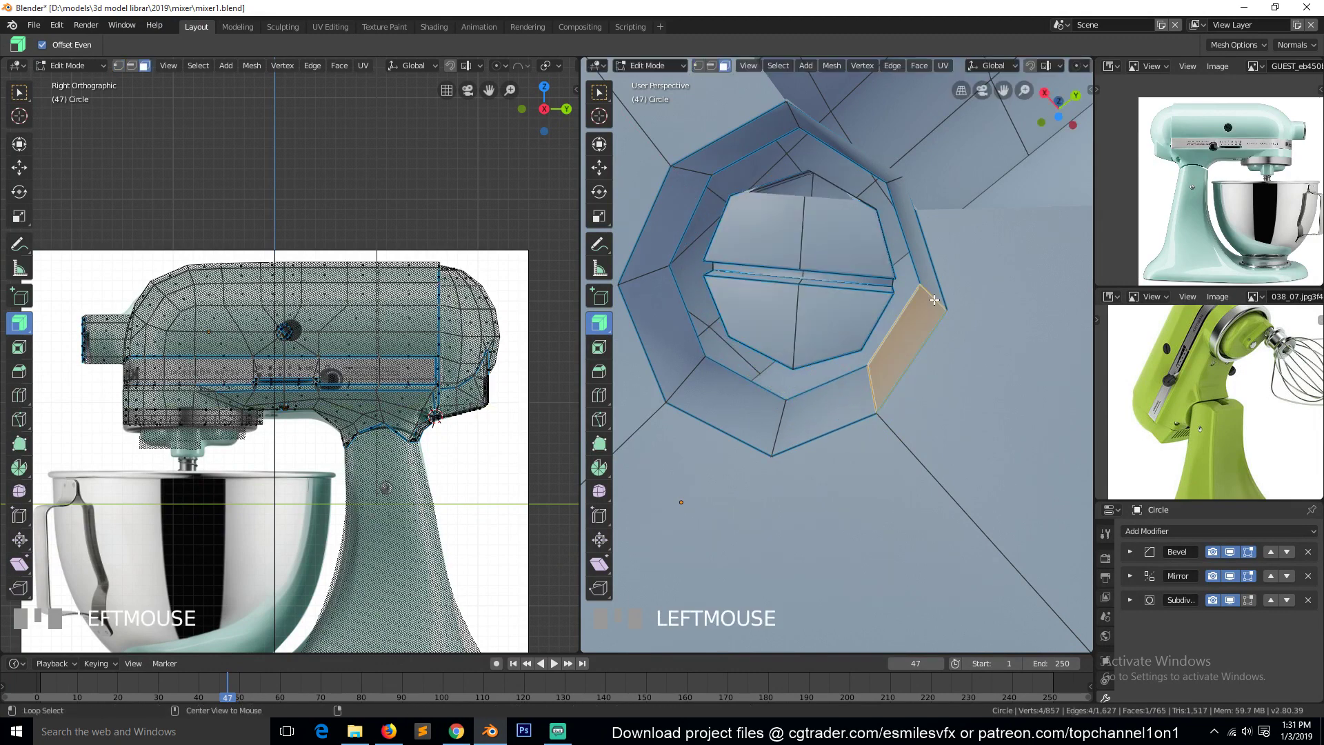
left_click(935, 298, "alt")
key("s")
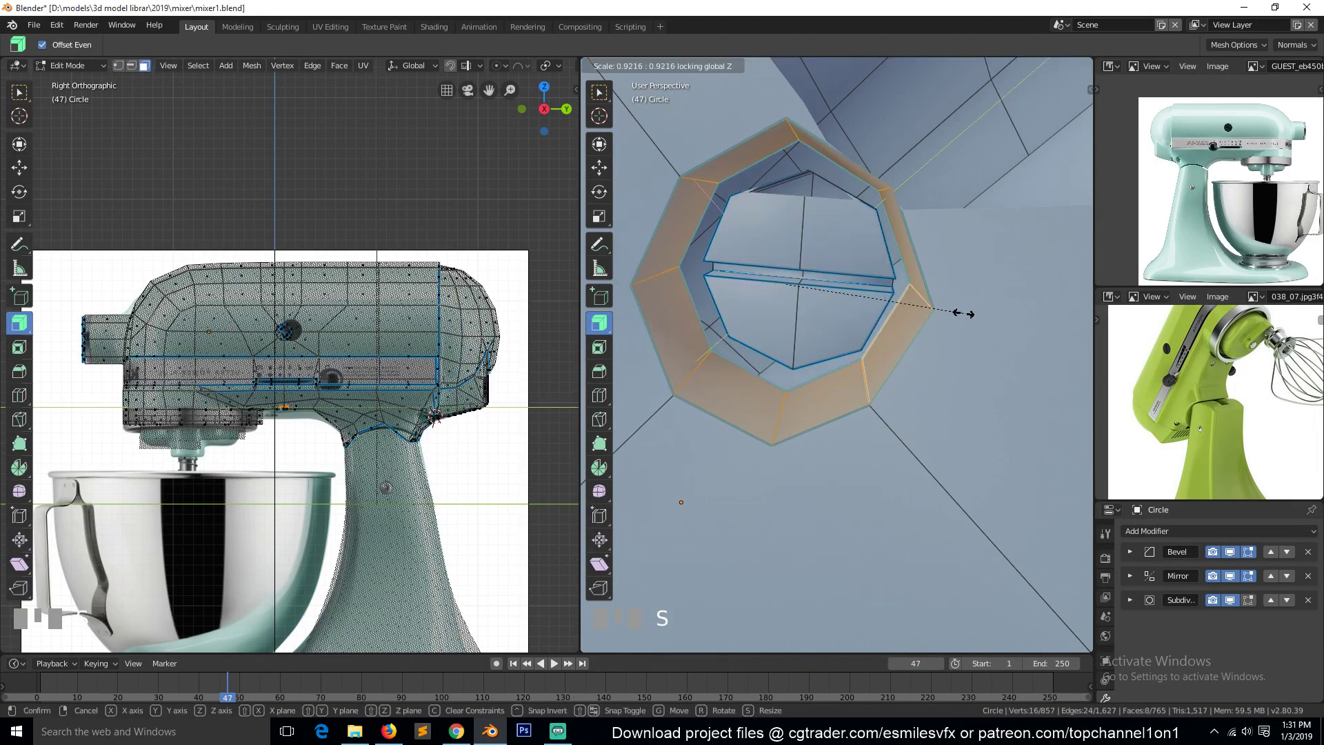
left_click(917, 305)
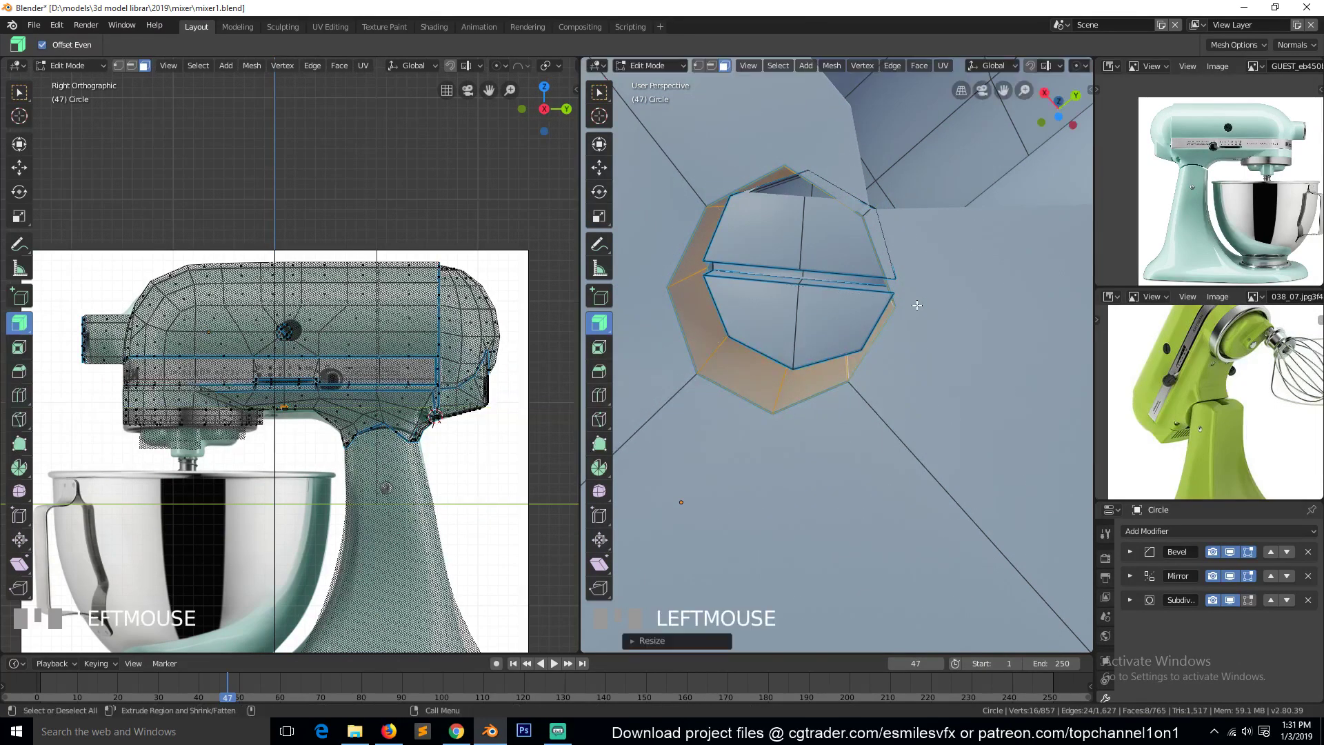
Select the whole linked screw and shift it horizontally to centre it in the narrowed hole
left_click(813, 263)
key("ctrl+l")
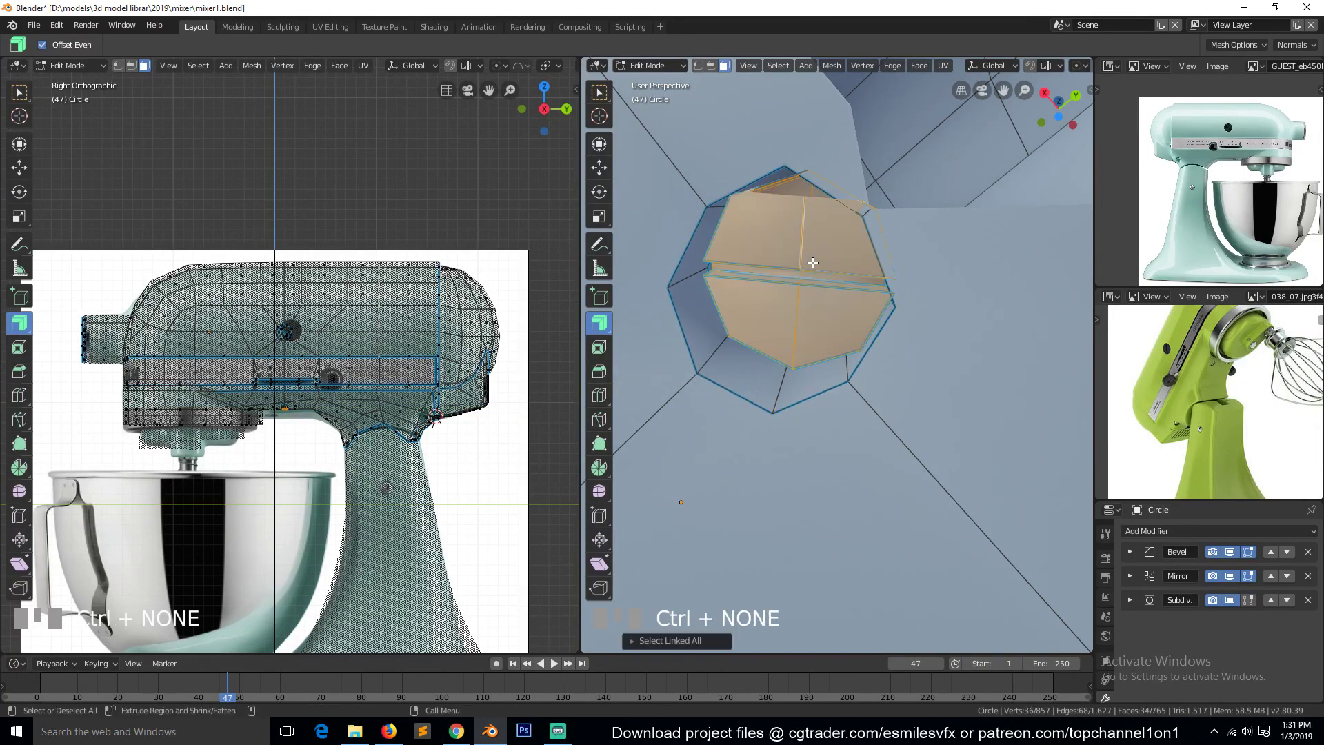
key("g")
key("shift+z")
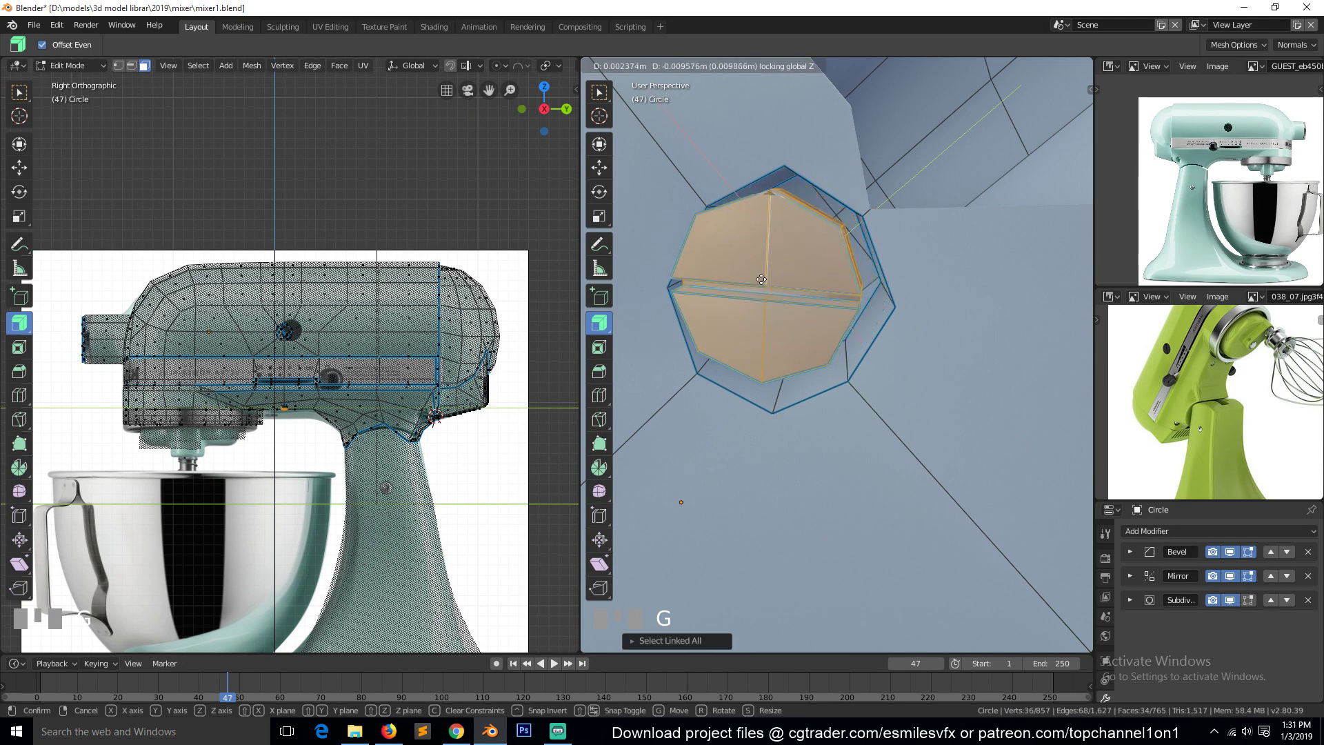
left_click(797, 288)
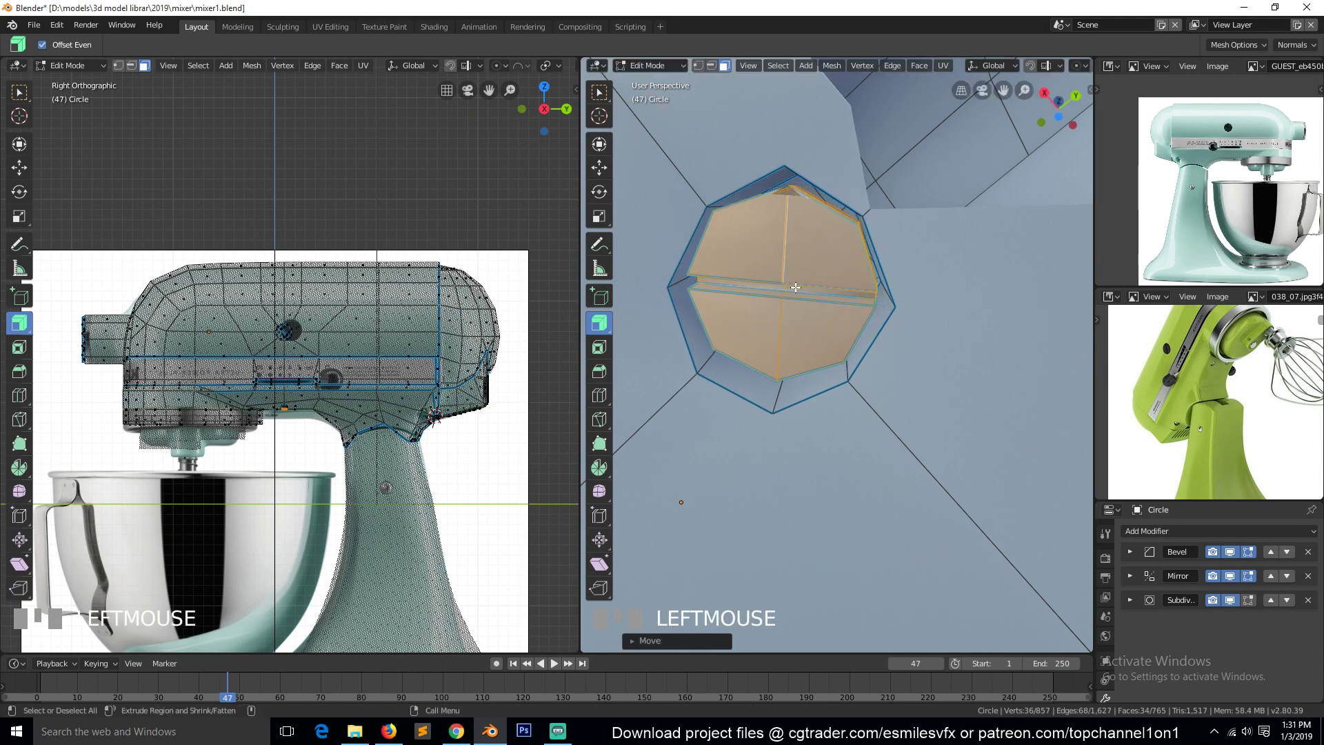
Select the hole's side-face loop again and shrink it slightly more in the horizontal plane
key("grave")
scroll(846, 399, "down", 5)
key("grave")
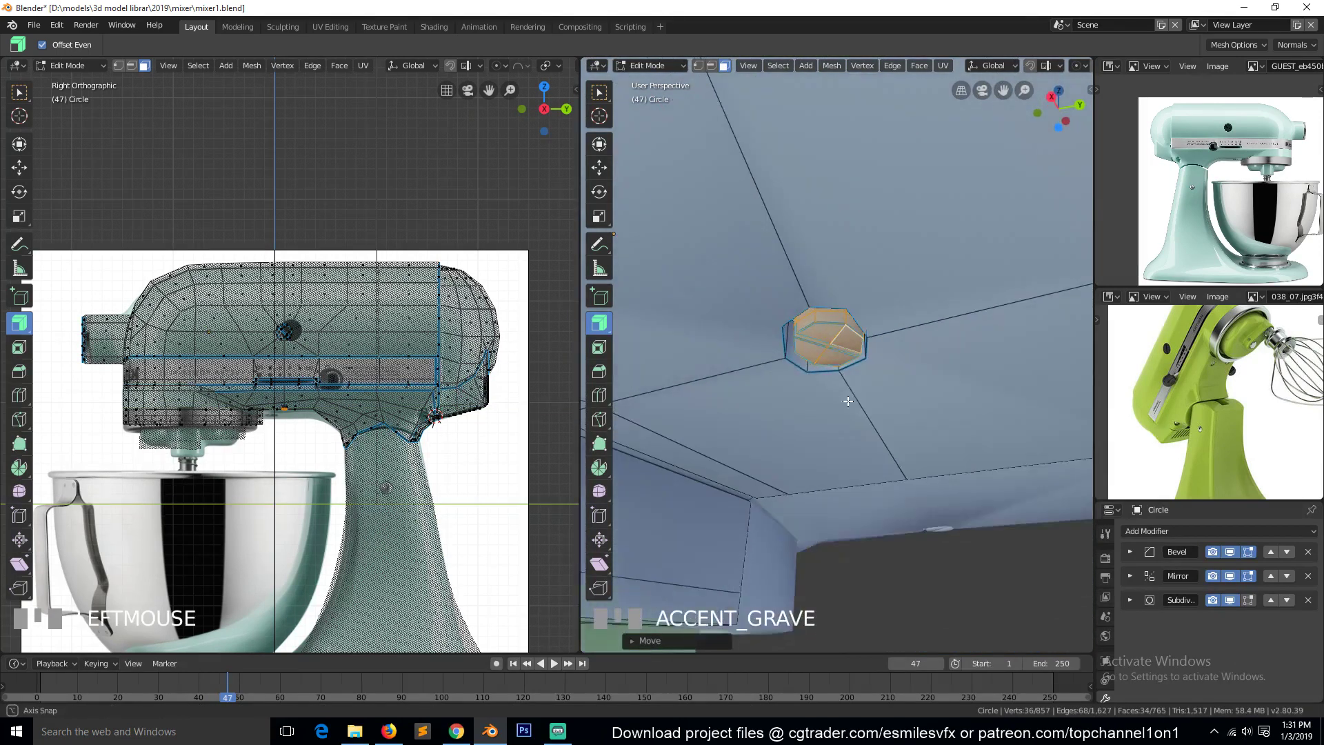
left_click(811, 364, "alt")
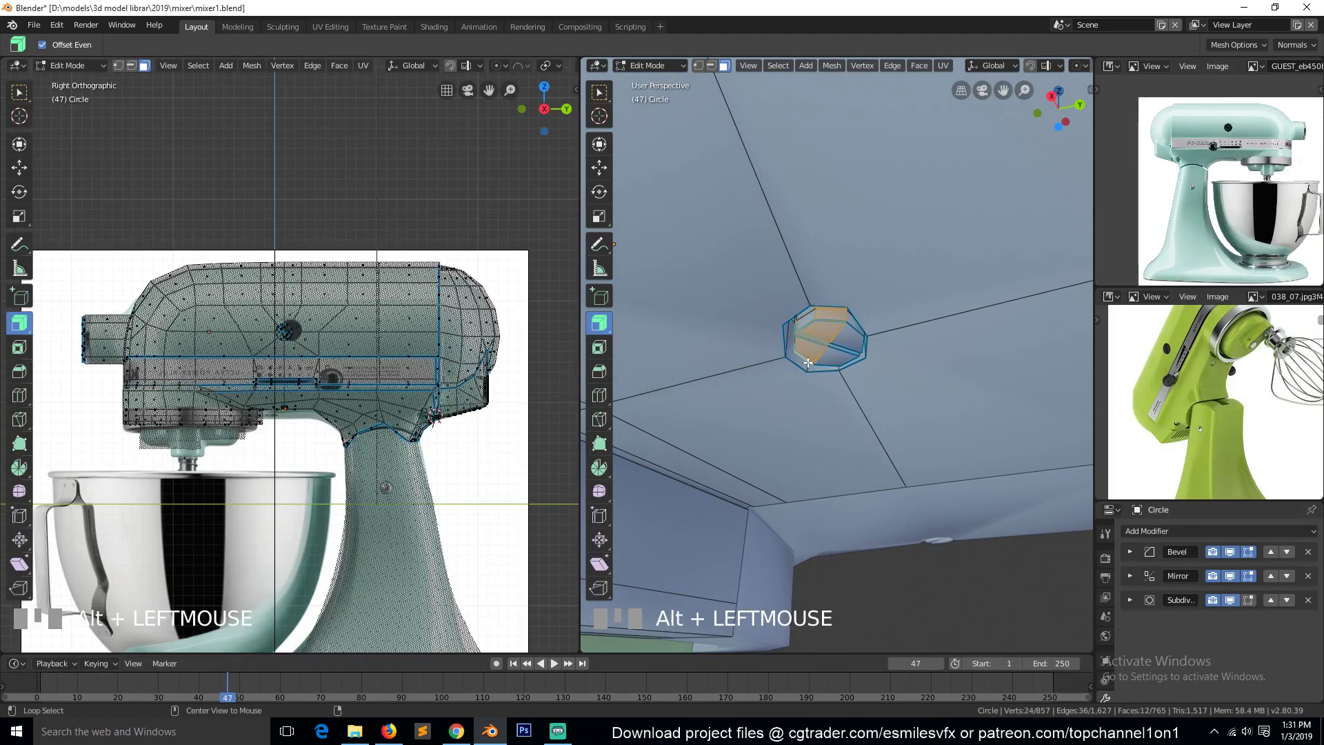
left_click(808, 365, "alt")
key("s")
key("shift+z")
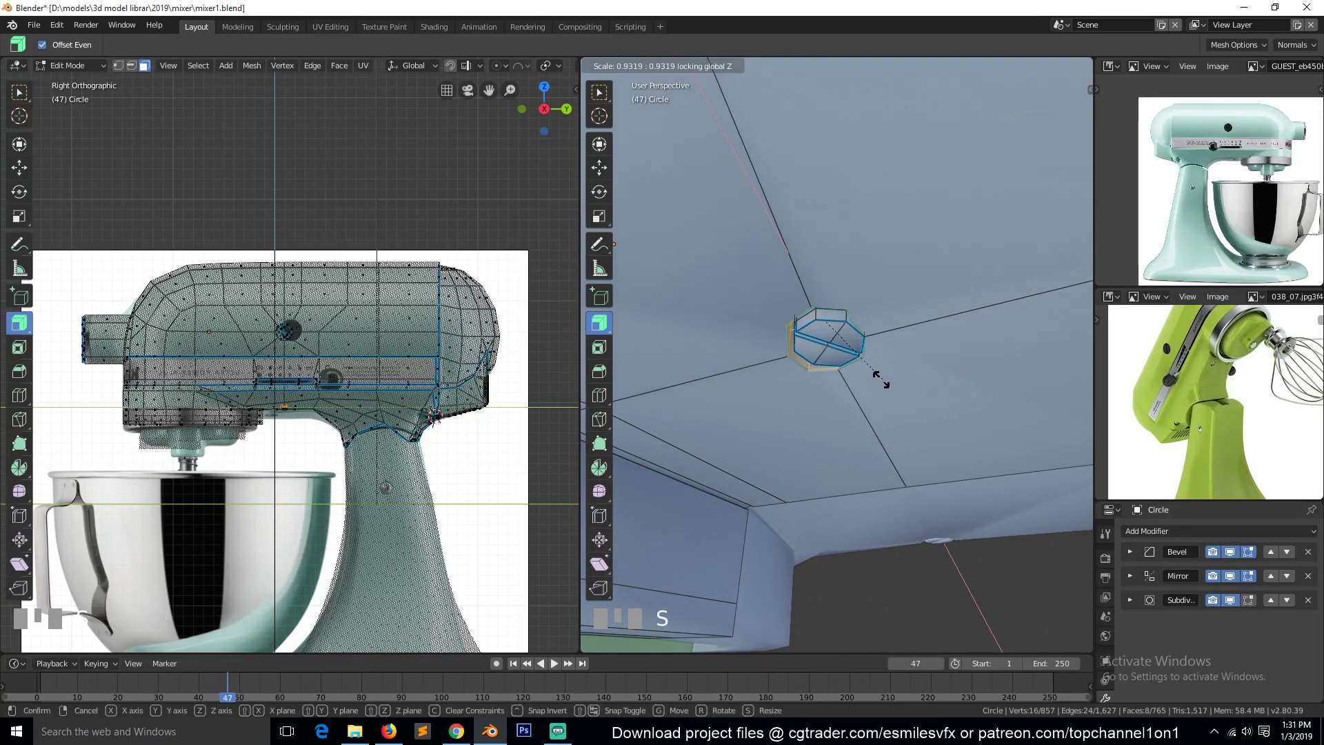
left_click(871, 376)
Select the linked screw geometry and nudge it horizontally to realign it with the tightened hole, then inspect the fit up close
left_click(836, 356)
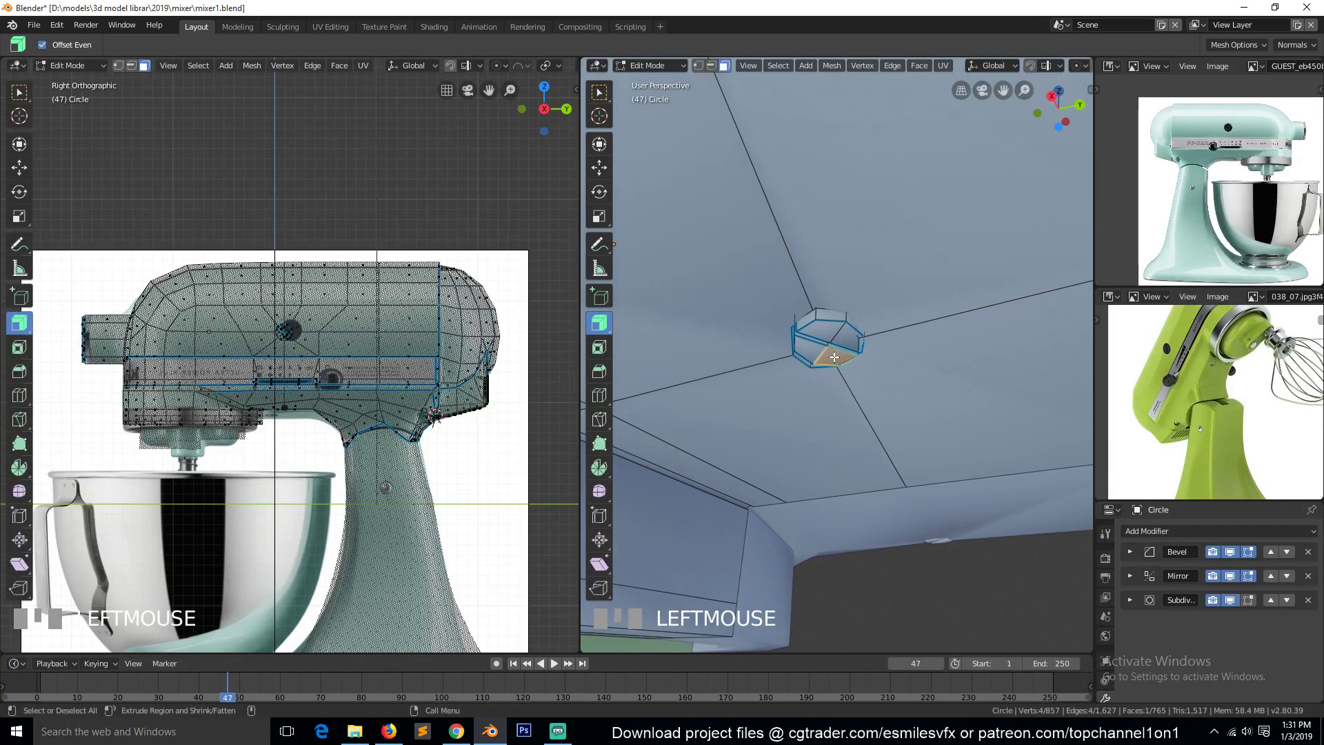
key("ctrl+l")
key("g")
key("shift+z")
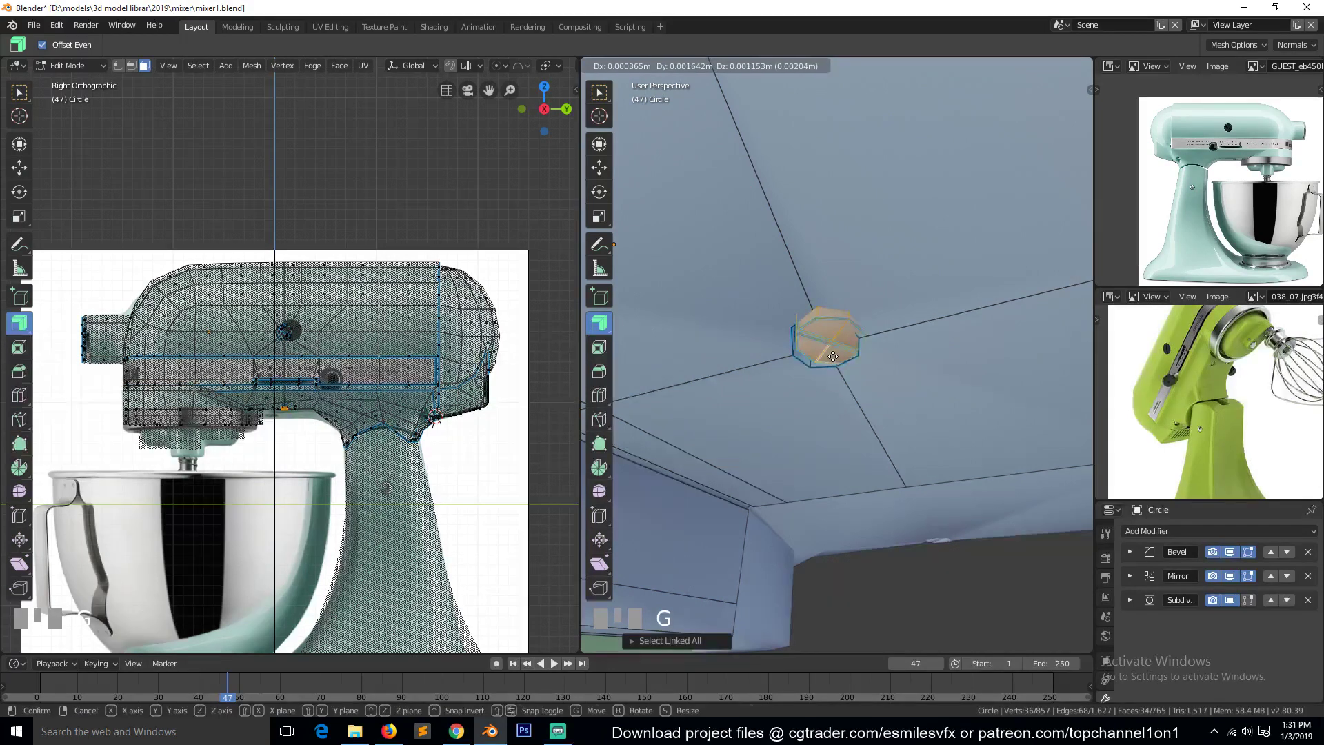
left_click(823, 364)
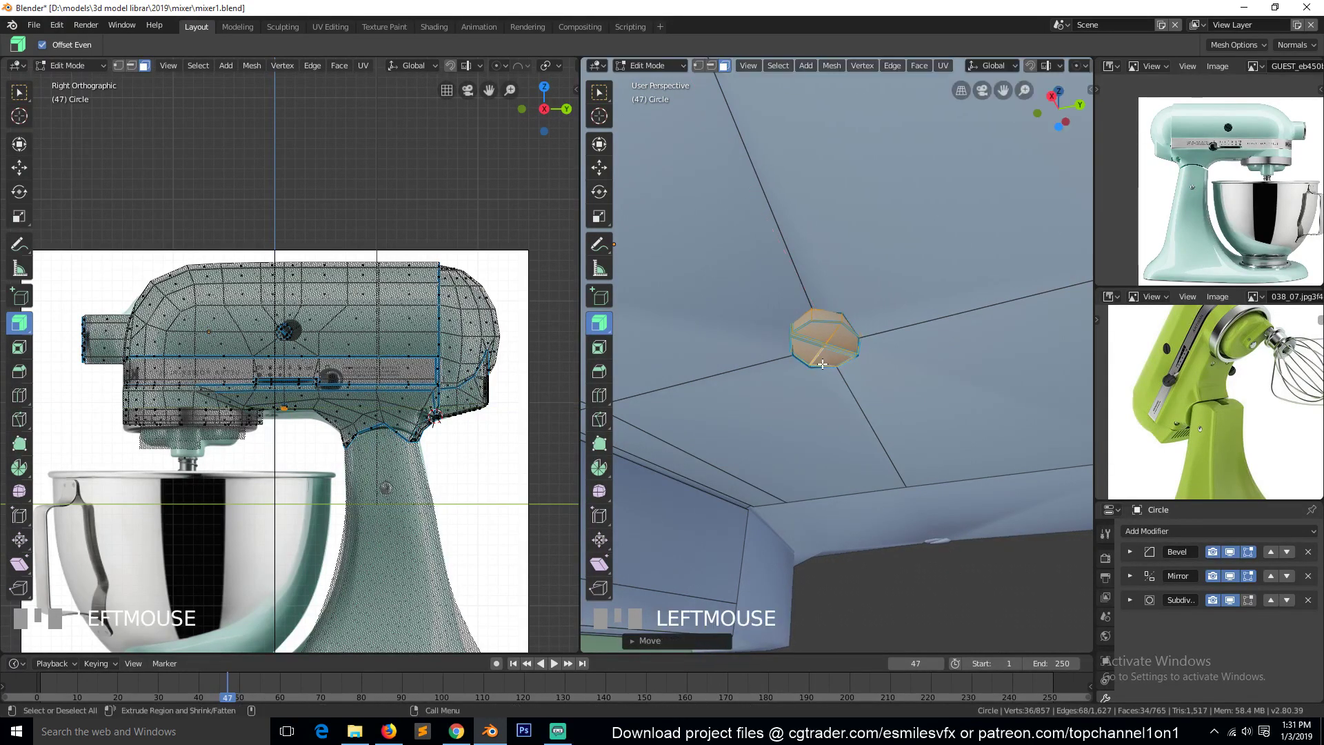
key("grave")
scroll(764, 371, "up", 5)
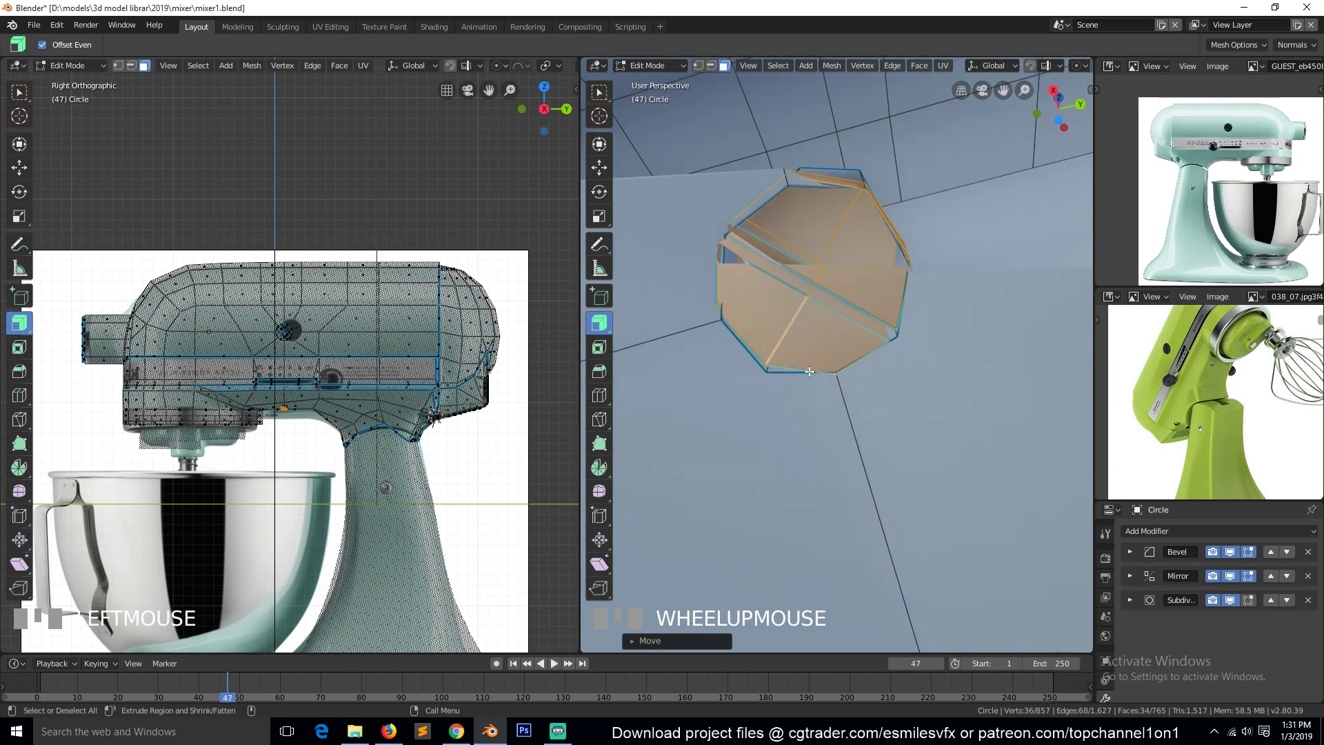
Select the face ring around the screw hole and scale it up slightly in the horizontal plane with Z locked
left_click(765, 371, "alt")
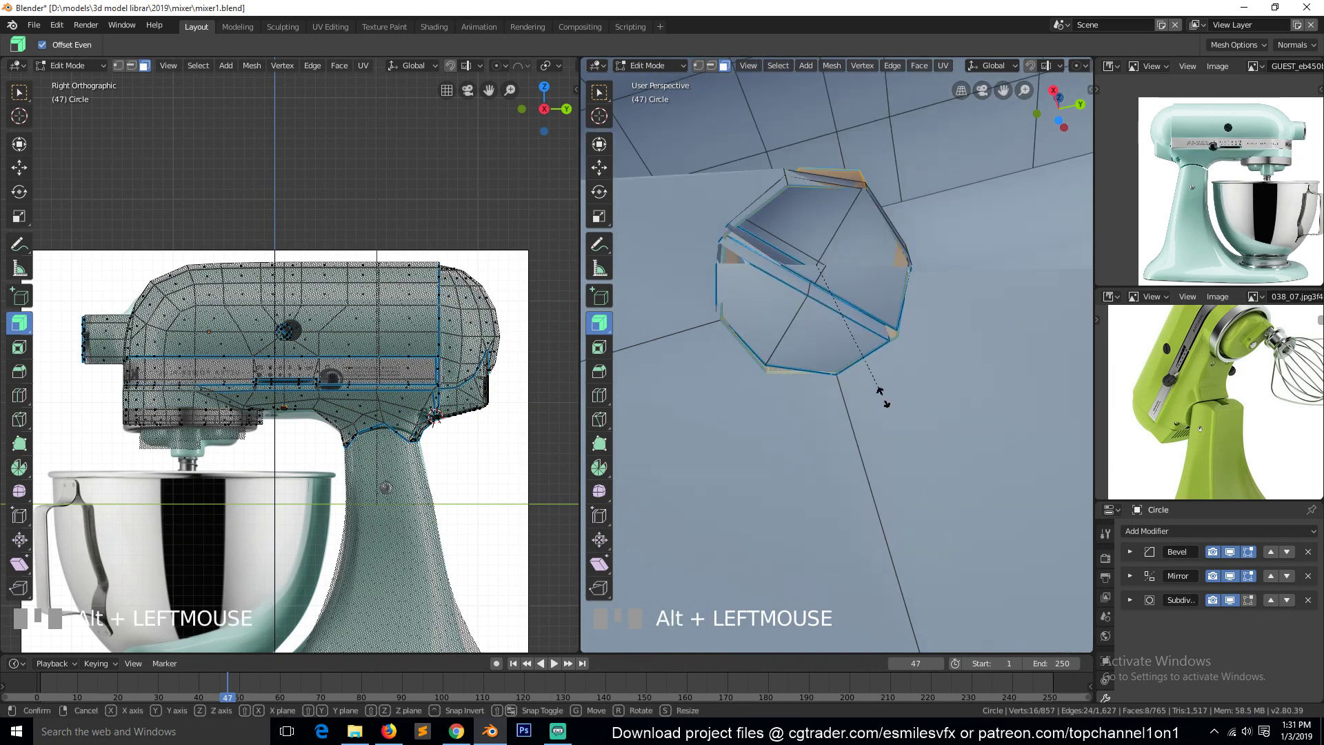
key("s")
key("shift+z")
left_click(899, 412)
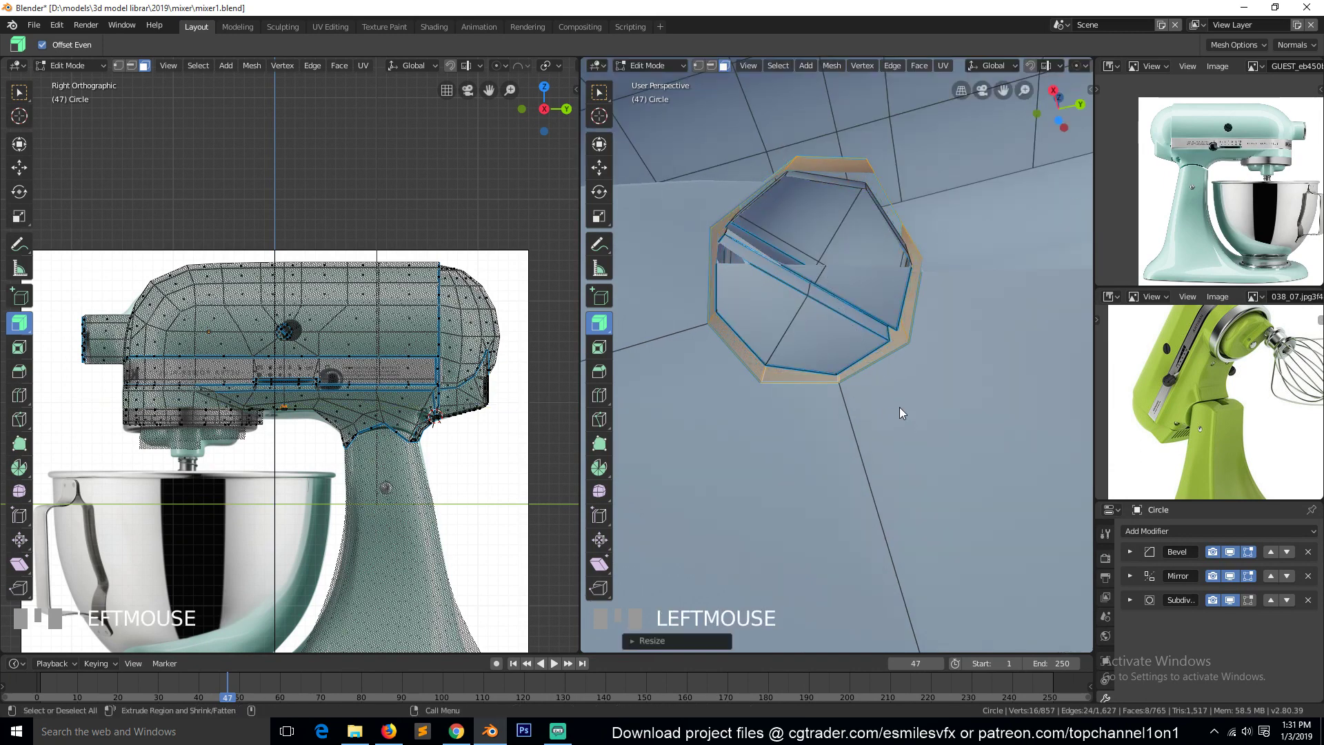
Return to Object Mode, check the screw's fit on the underside of the head, and save the file
key("Tab")
scroll(895, 408, "down", 6)
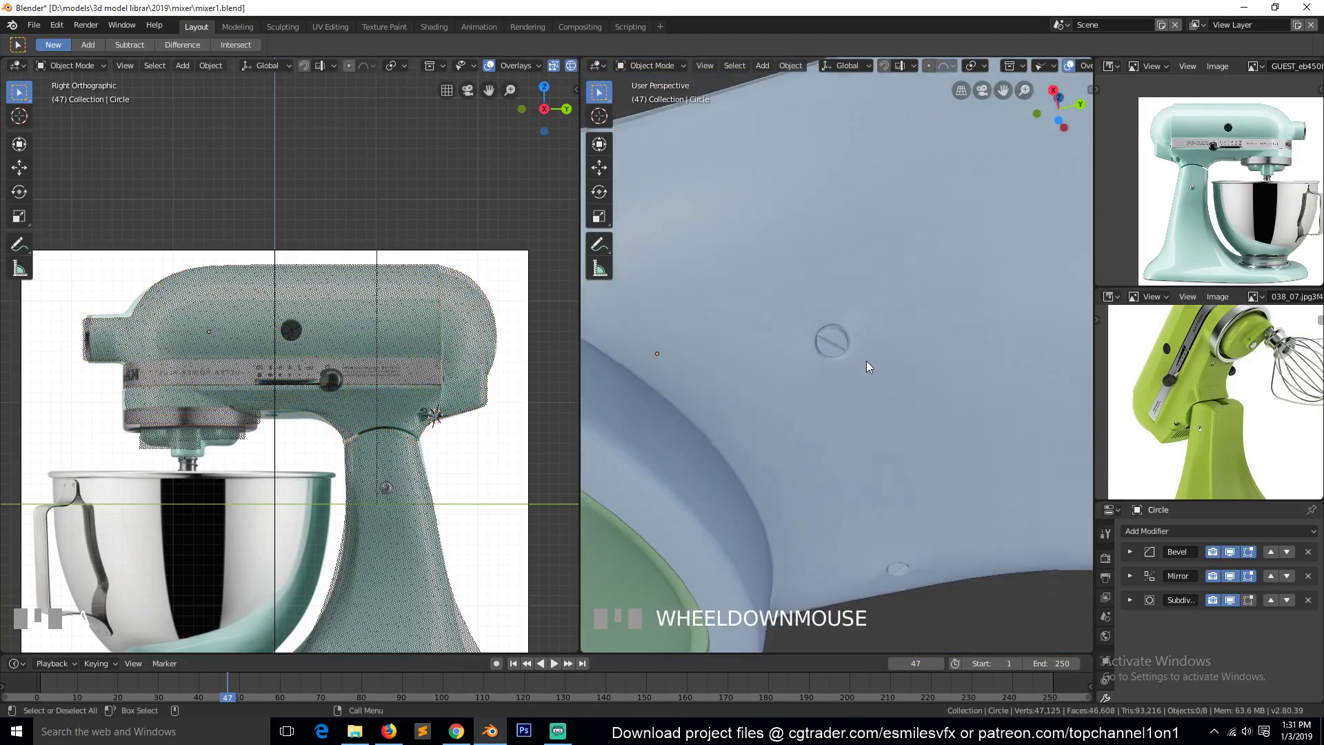
key("grave")
scroll(879, 421, "down", 4)
scroll(883, 402, "up", 4)
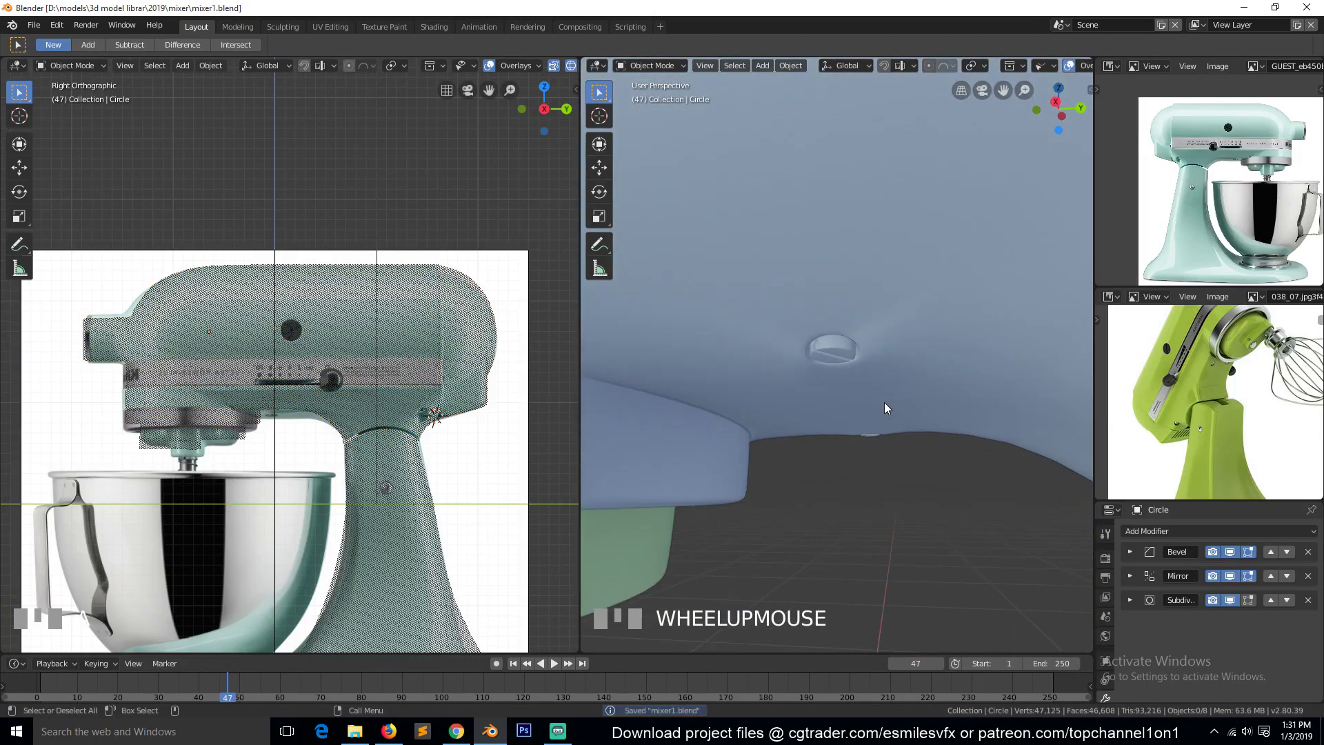
key("ctrl+s")
Try a Knife cut from the slot's rear lower corner vertex down to the rim of the screw hole
key("Tab")
key("1")
key("grave")
scroll(866, 324, "down", 2)
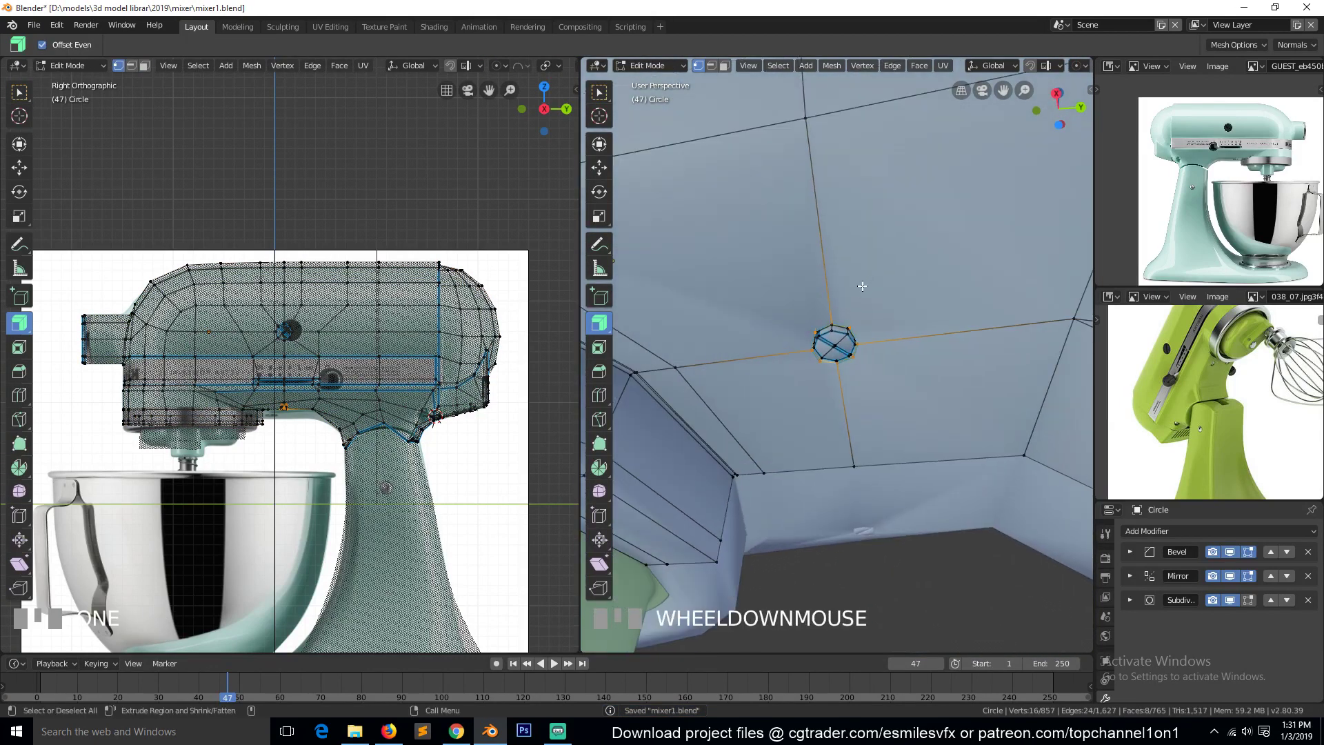
key("a")
left_click(899, 299)
scroll(904, 294, "down", 2)
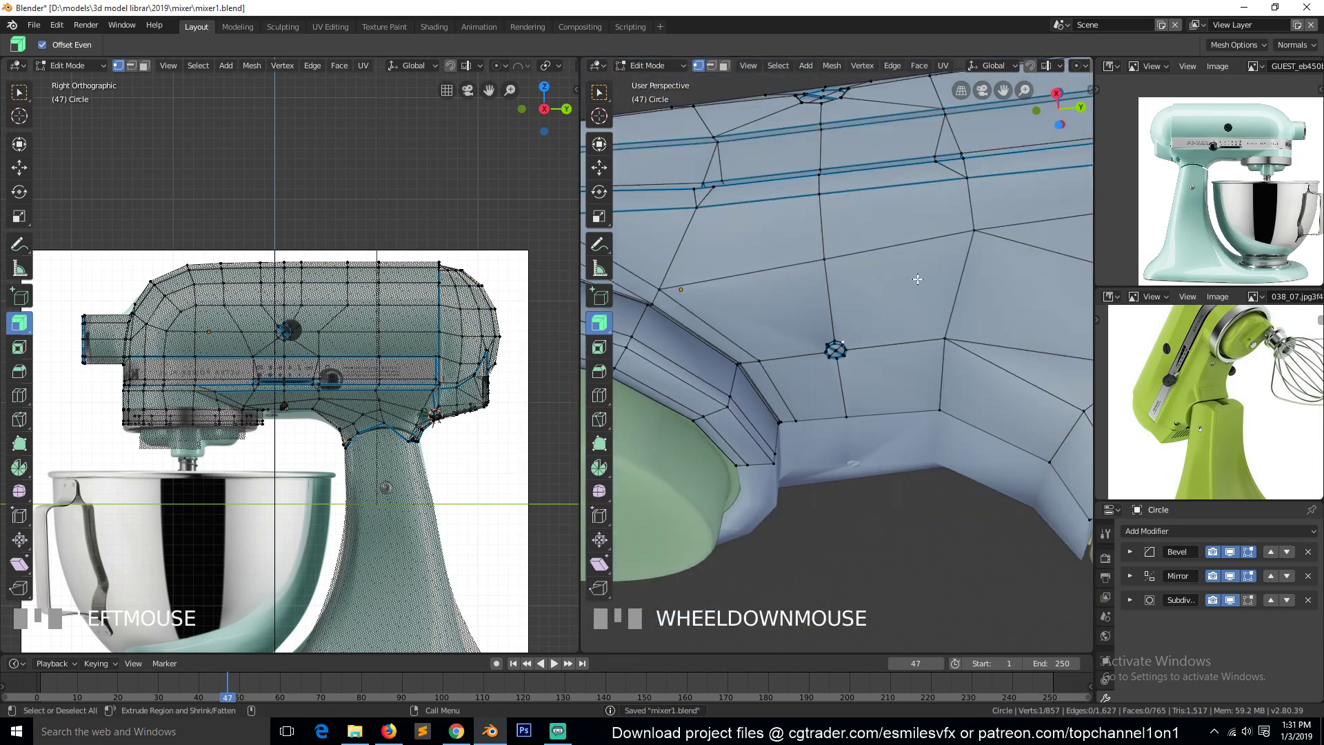
left_click(952, 230, "shift")
key("a")
left_click(940, 180)
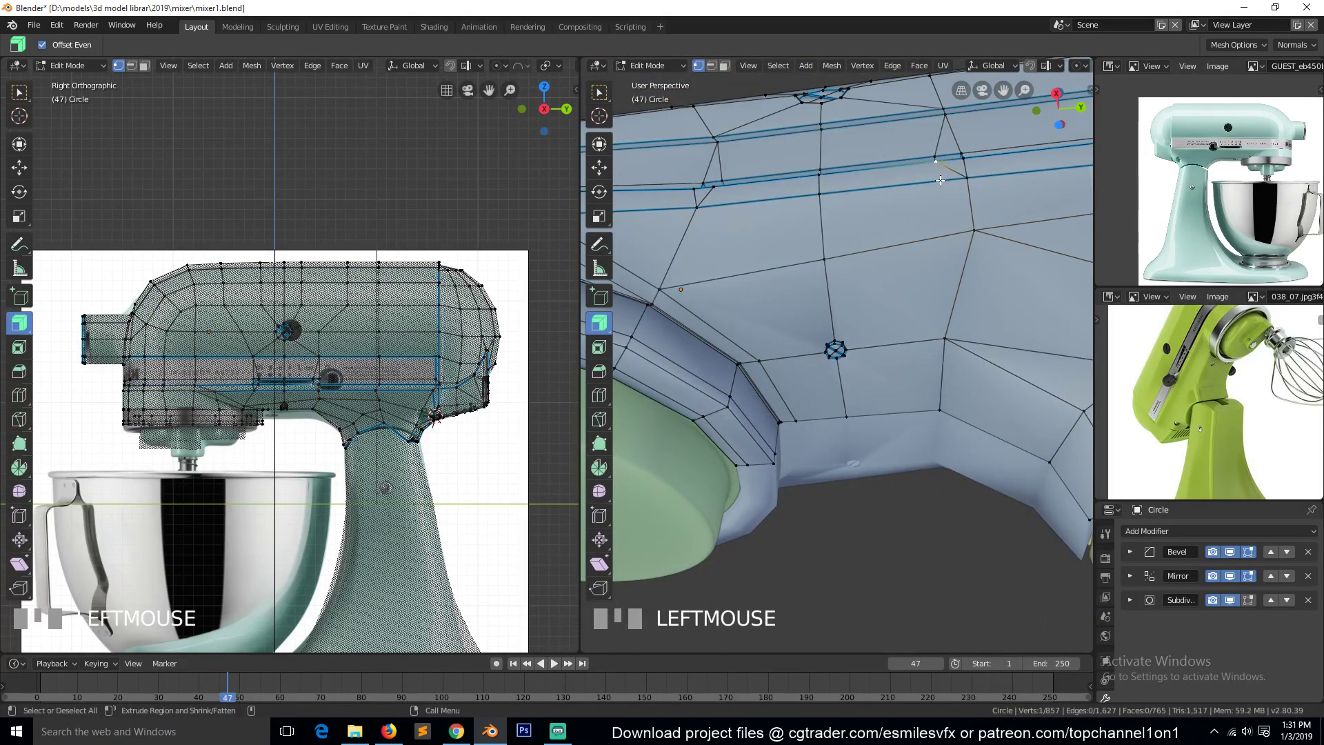
key("a")
key("k")
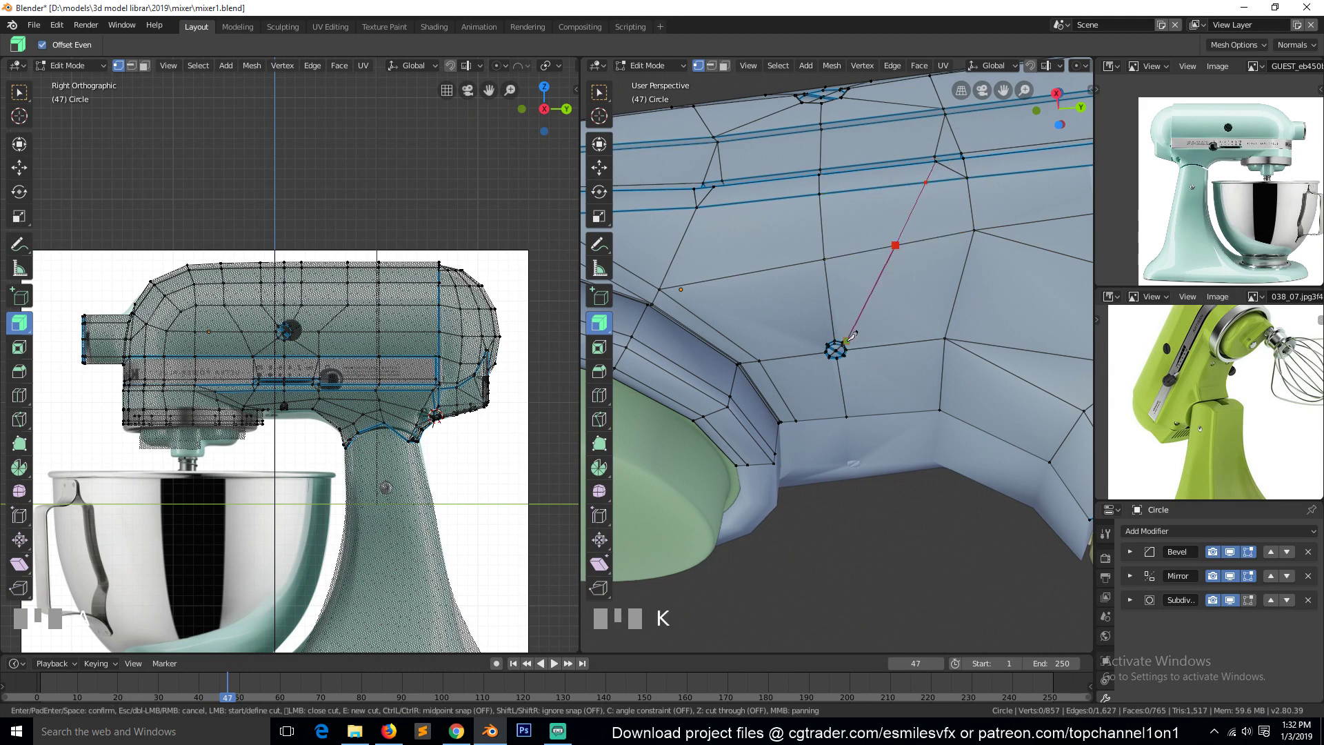
left_click(844, 341)
key("Return")
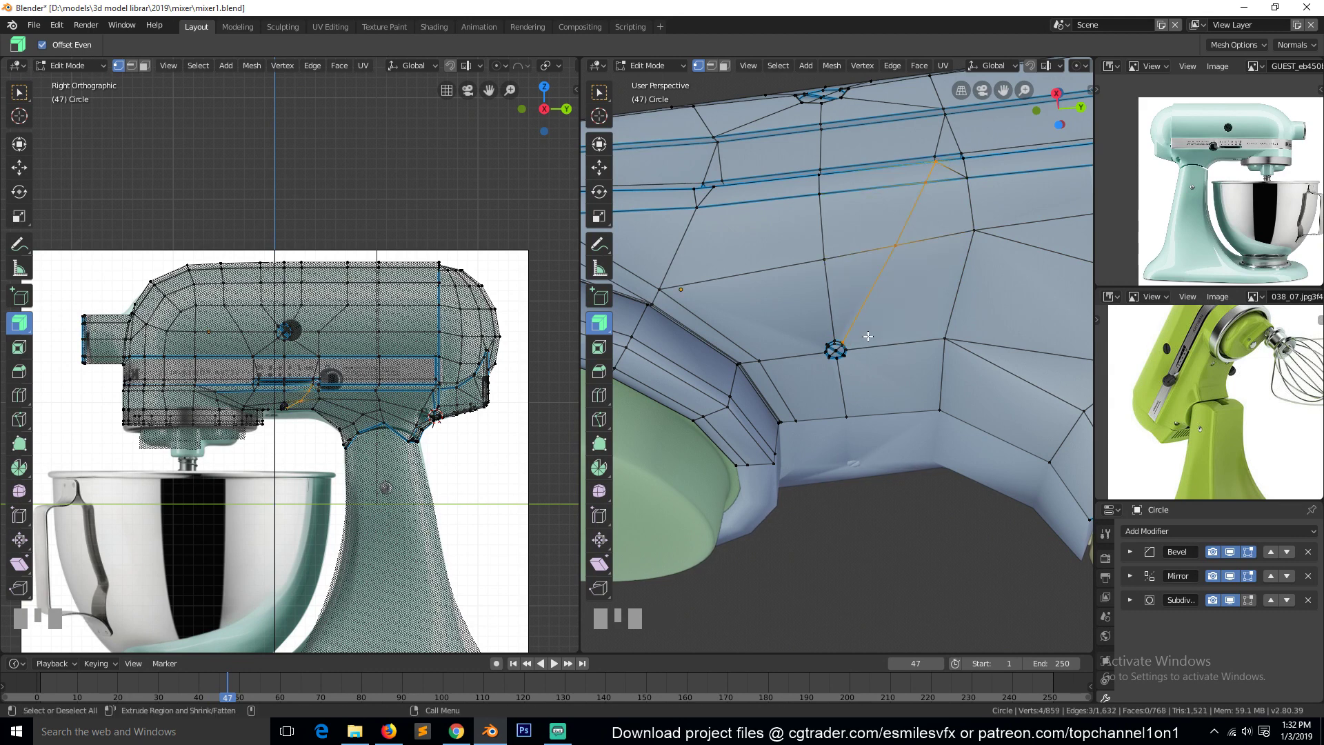
Try a second Knife cut from the hole's rim to the lower edge of the underside, between its existing vertices
key("space")
key("alt+a")
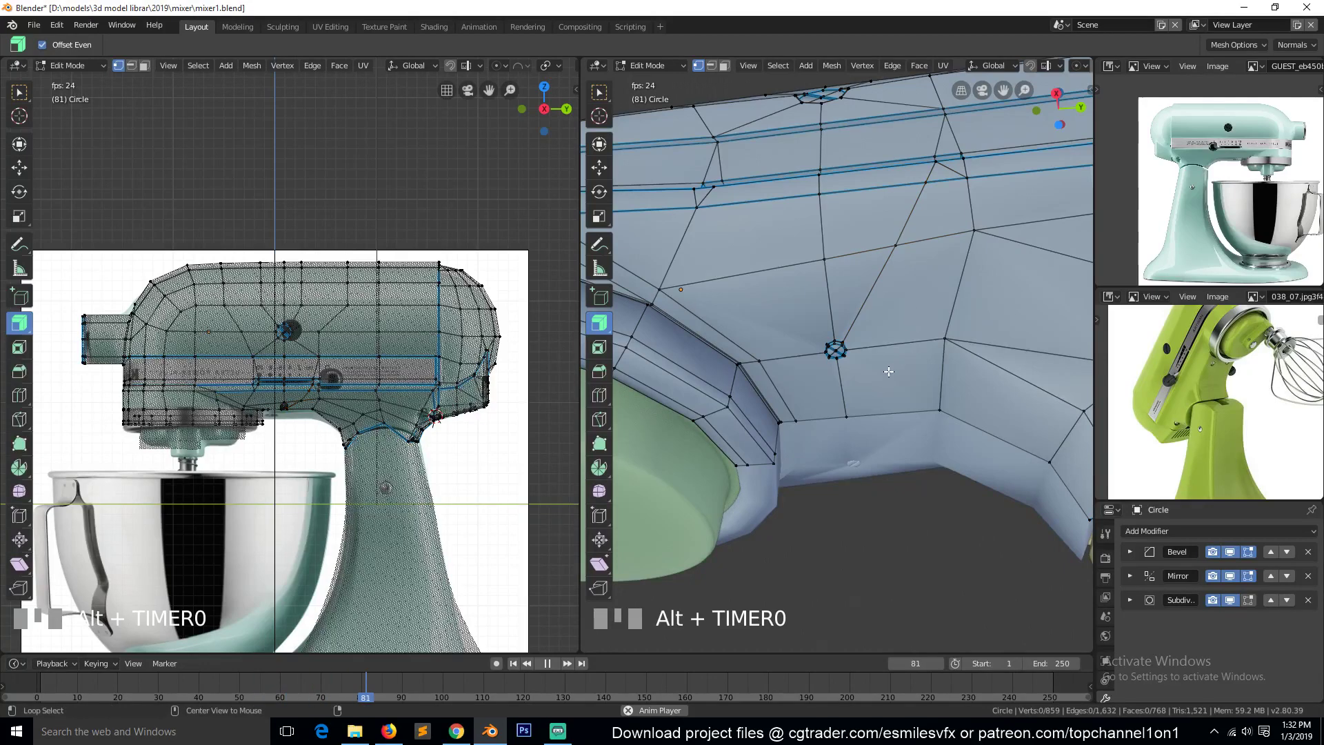
scroll(890, 303, "up", 3)
key("space")
scroll(891, 336, "up", 2)
scroll(889, 338, "down", 4)
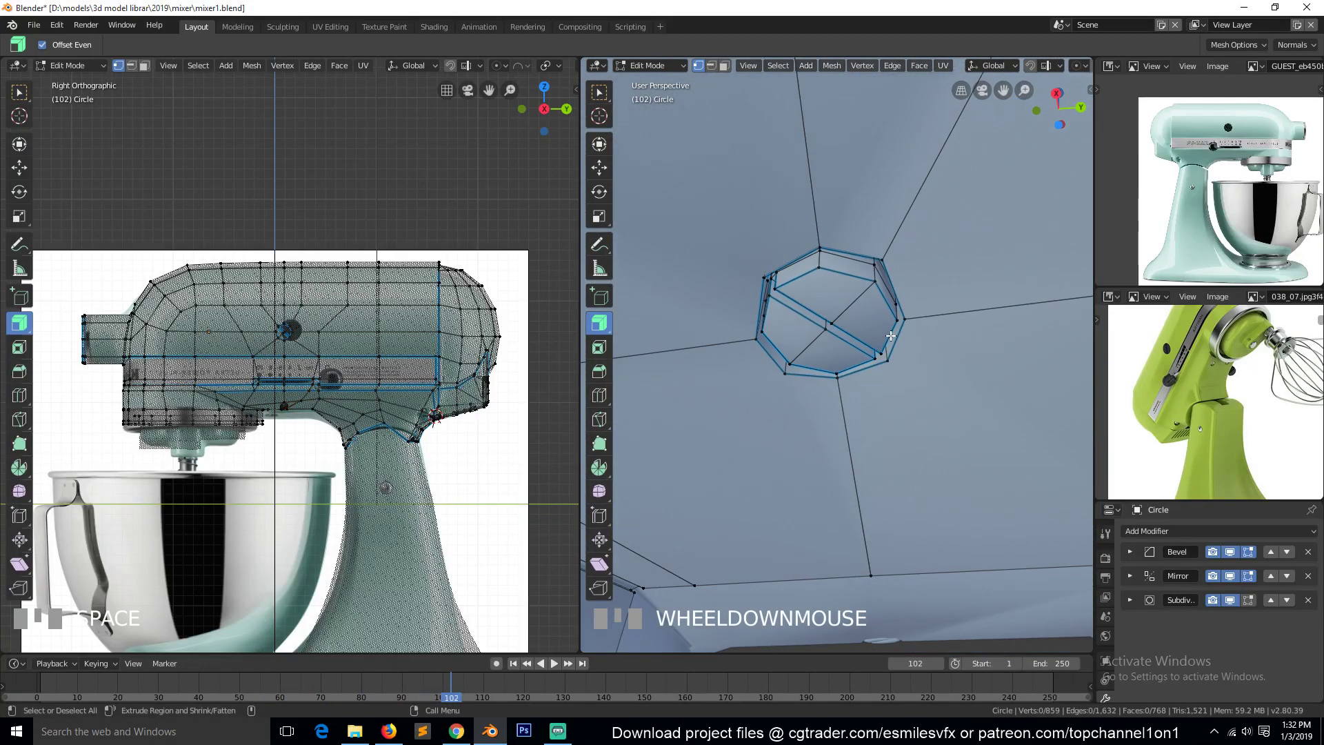
scroll(873, 362, "up", 1)
left_click(871, 360)
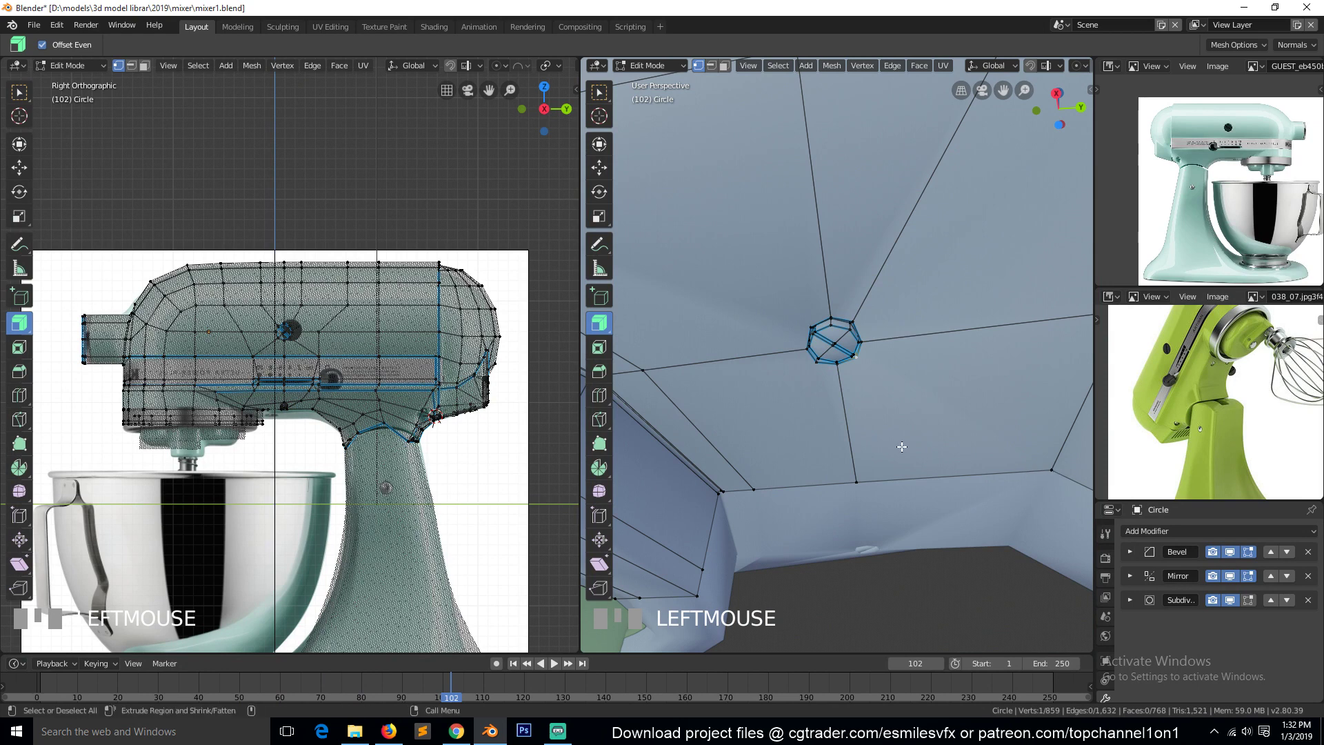
key("k")
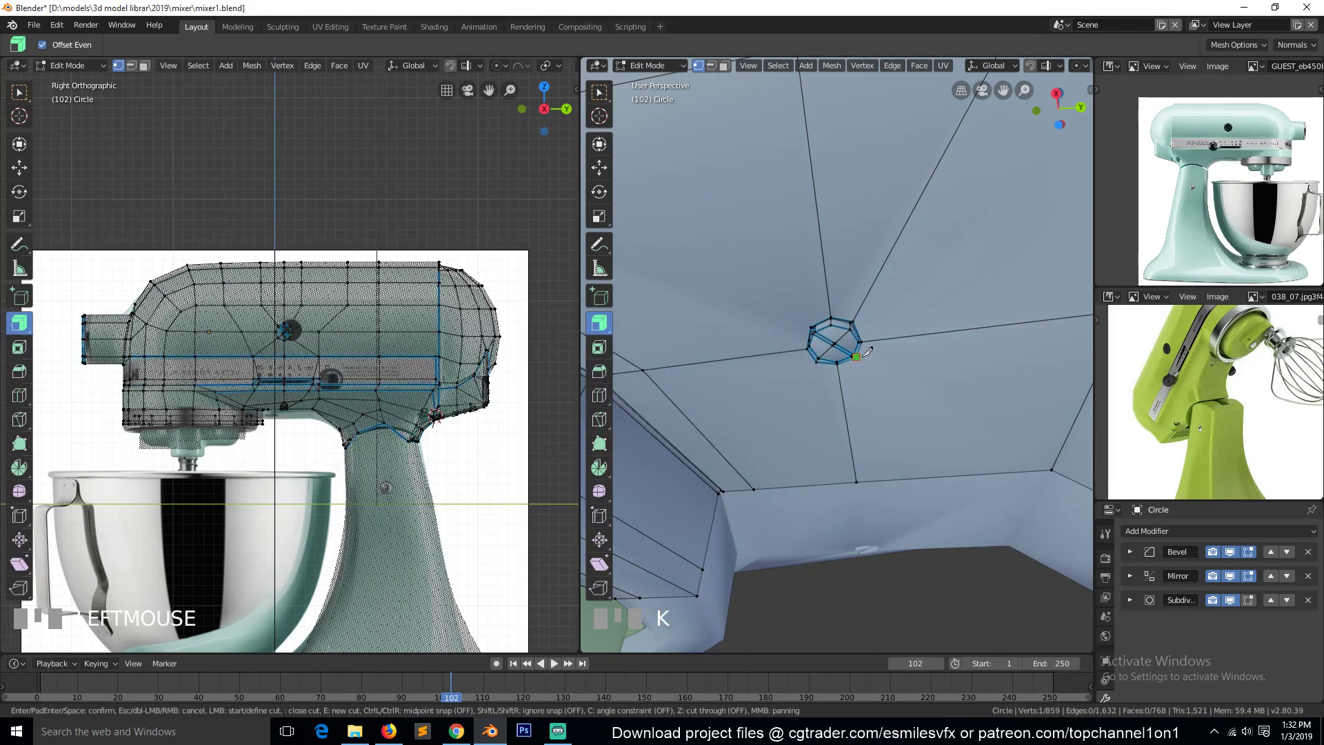
left_click(922, 478)
key("Return")
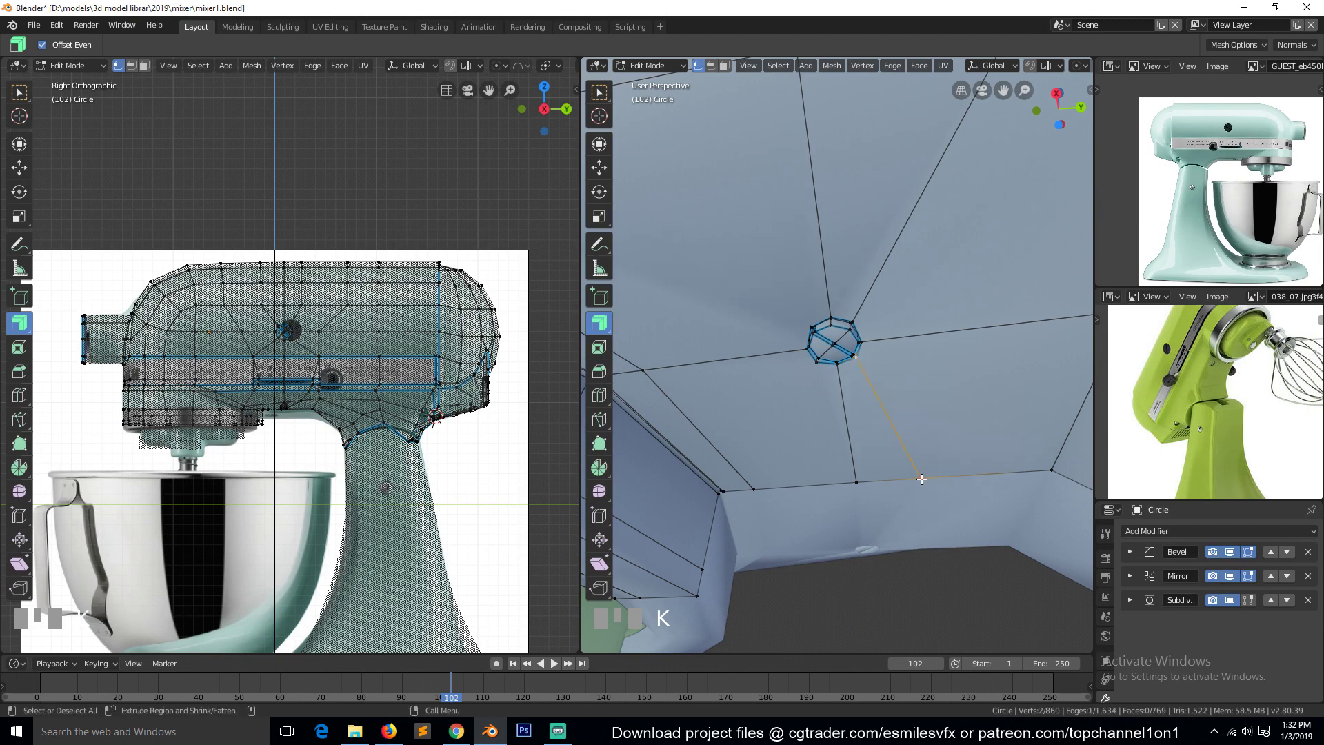
Examine the smoothed head in Object Mode from below, the front and the right side, and save the file
key("Tab")
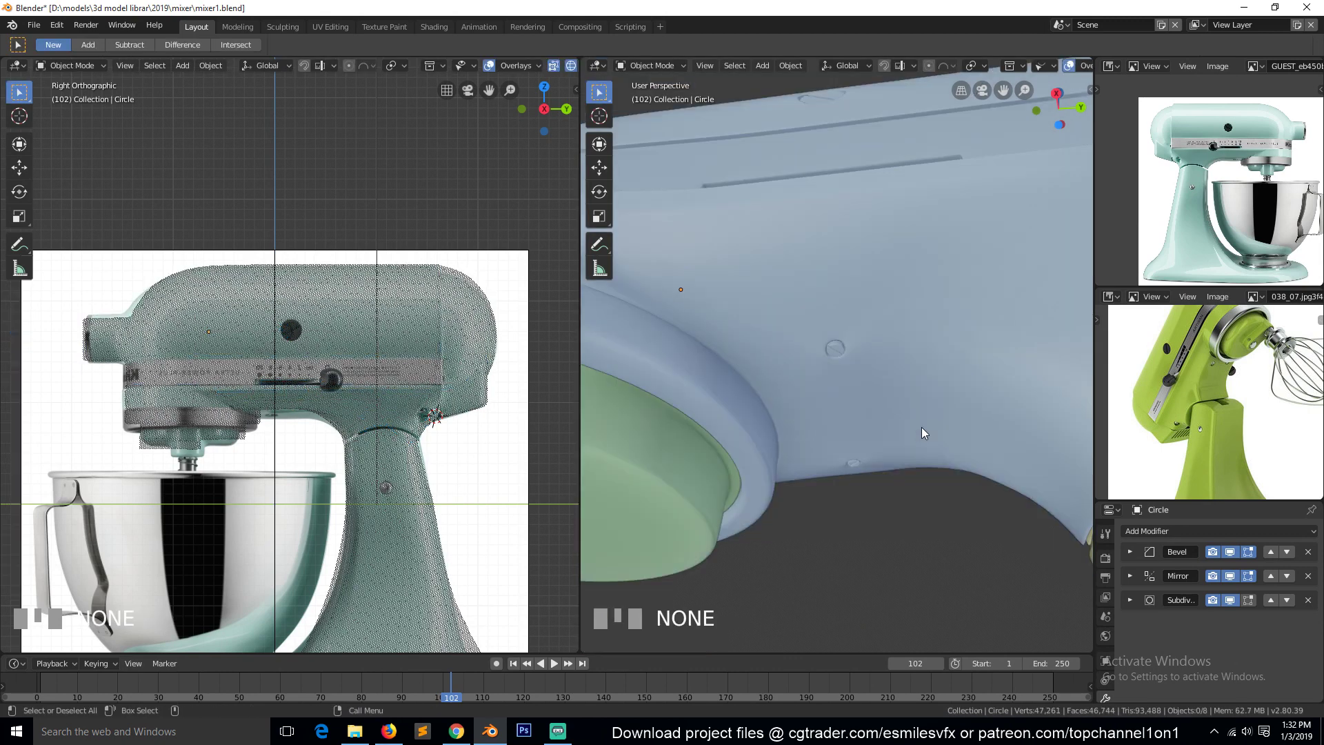
scroll(922, 427, "down", 2)
scroll(922, 428, "down", 3)
key("grave")
middle_click_drag(917, 402, 956, 476)
middle_click_drag(965, 426, 915, 474)
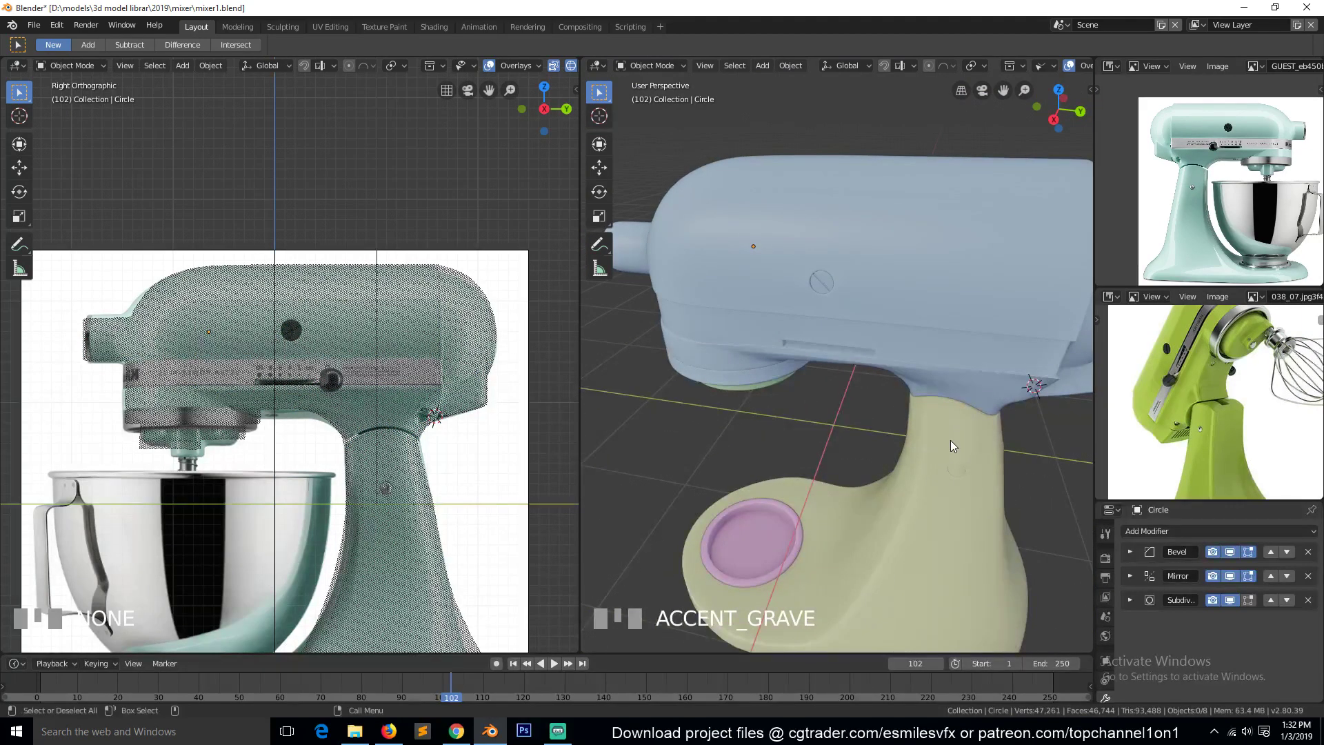
key("KP_4")
key("KP_6")
key("KP_4")
key("KP_1")
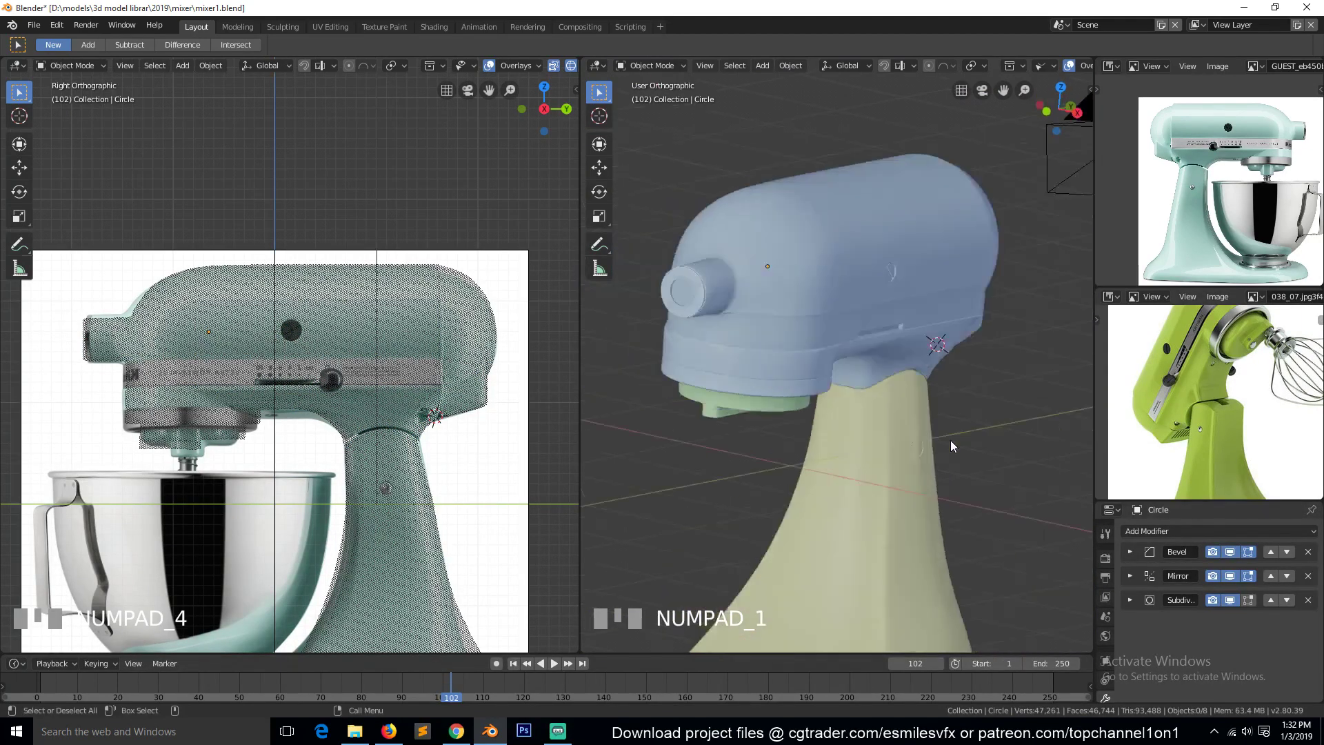
key("KP_3")
key("ctrl+s")
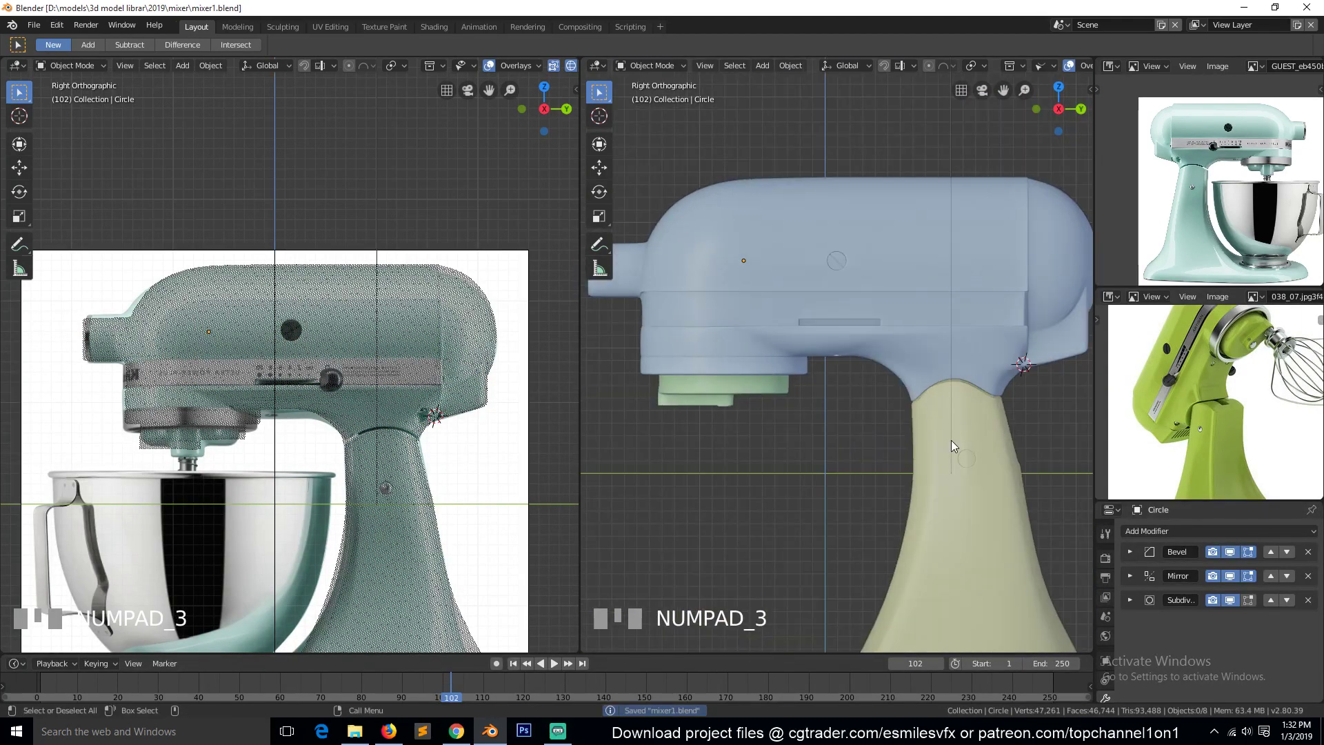
Return to Edit Mode and undo the Knife cuts around the screw hole
scroll(950, 440, "up", 5)
key("Tab")
middle_click_drag(952, 405, 926, 335)
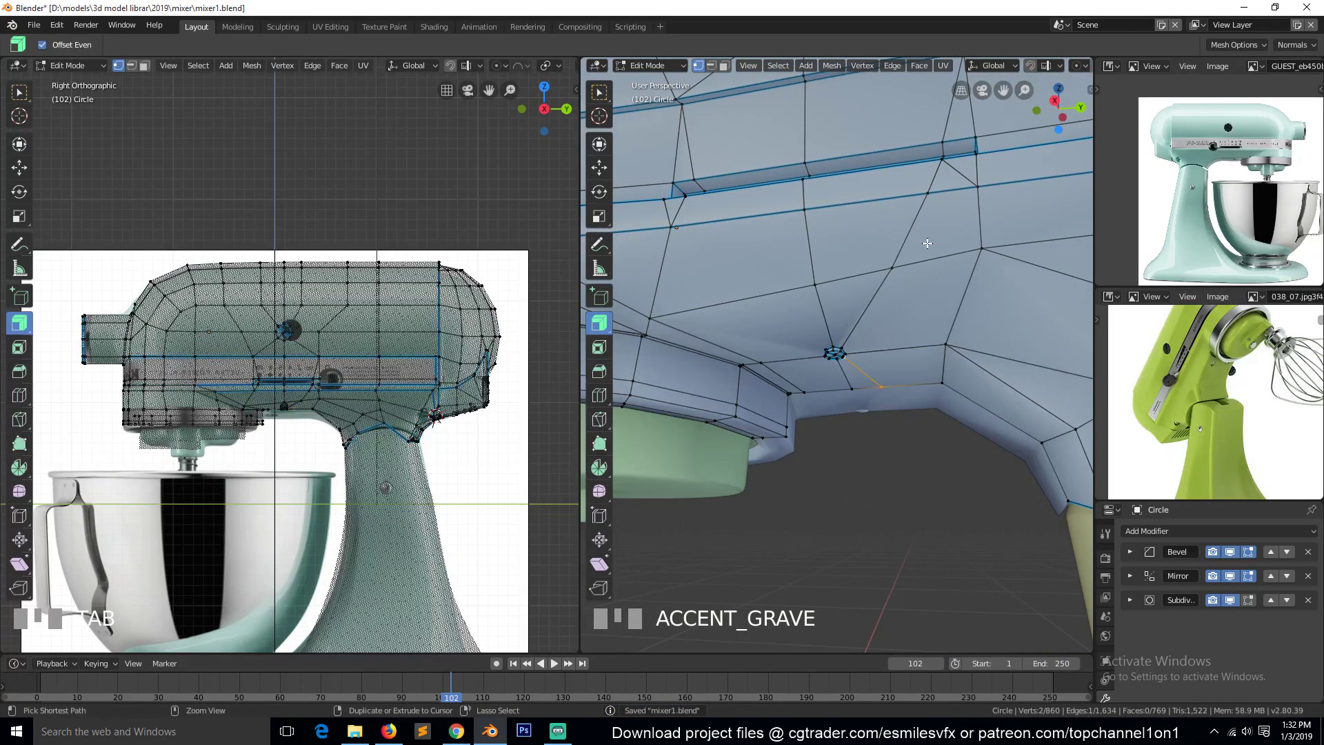
key("ctrl+z")
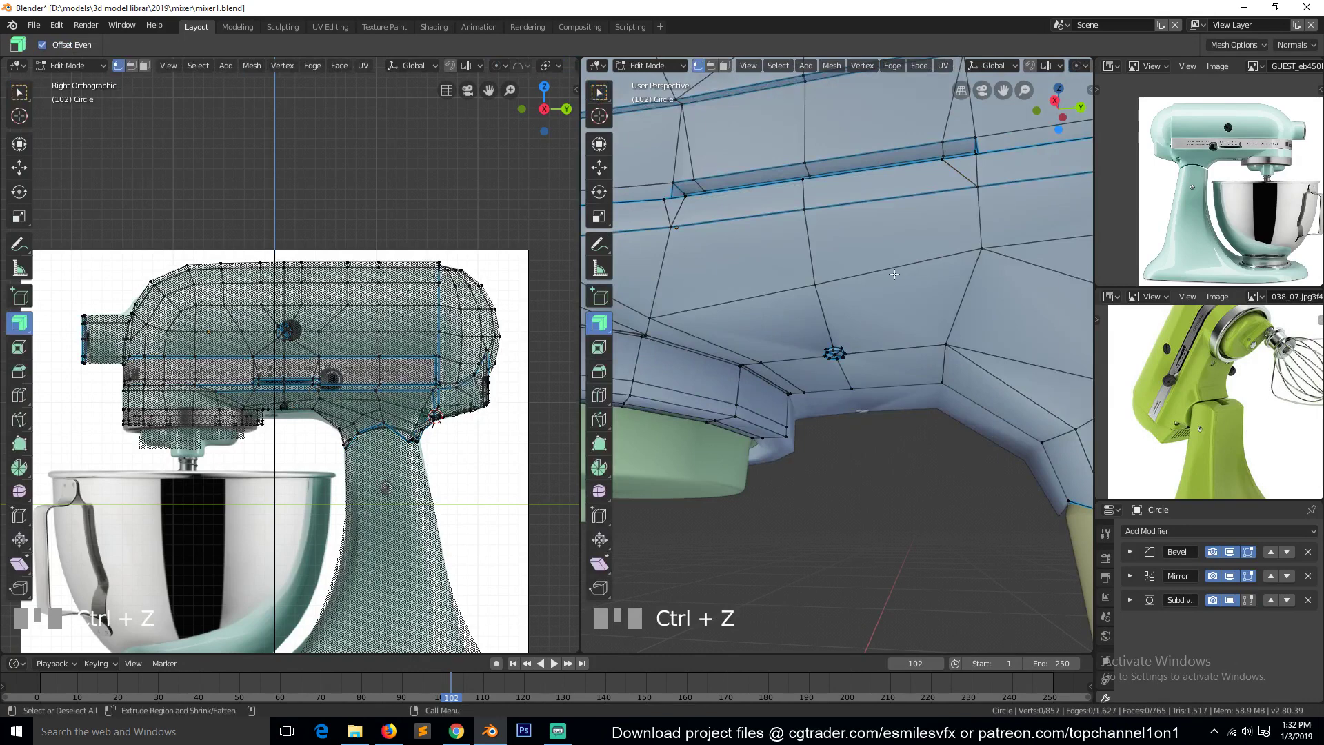
Try to connect the hole's upper rim vertices to the two outer corner vertices of the surrounding faces with vertex paths
scroll(902, 344, "up", 2)
middle_click_drag(902, 344, 876, 305)
left_click(836, 323)
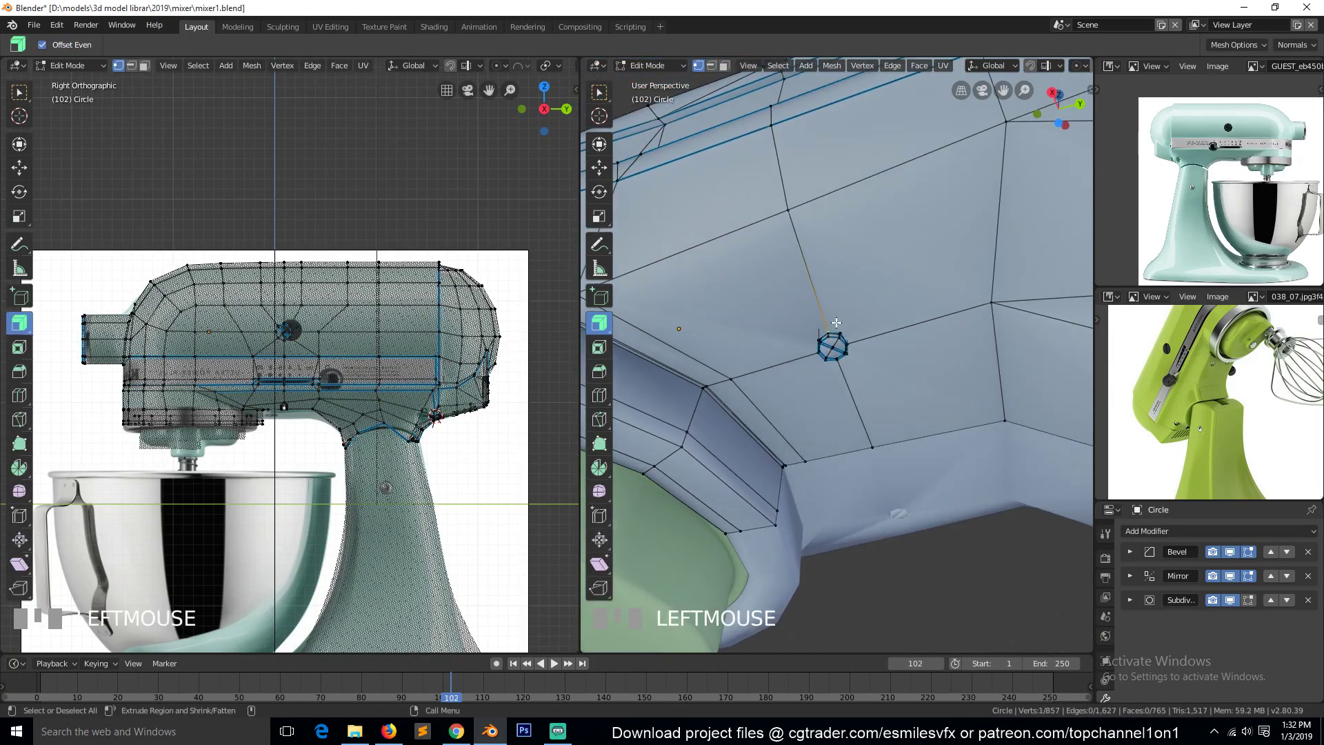
left_click(848, 333, "shift")
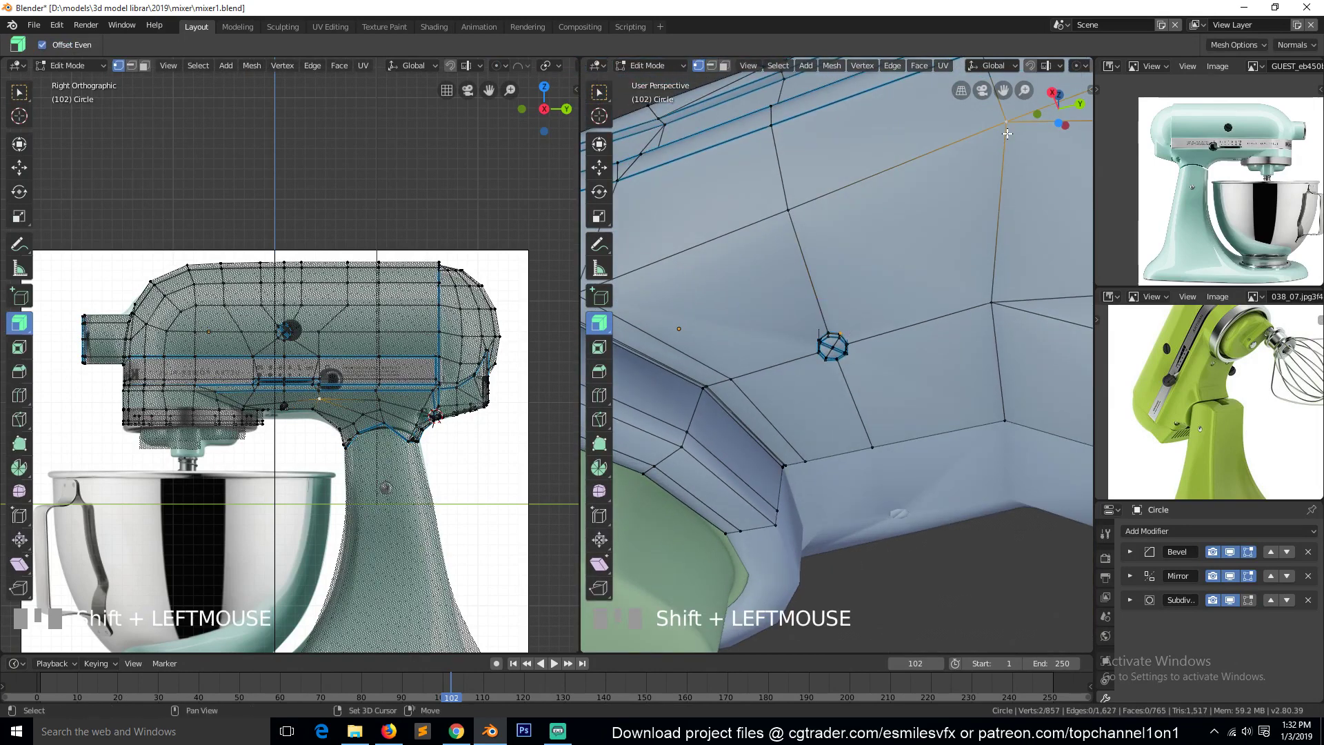
key("j")
left_click(794, 342)
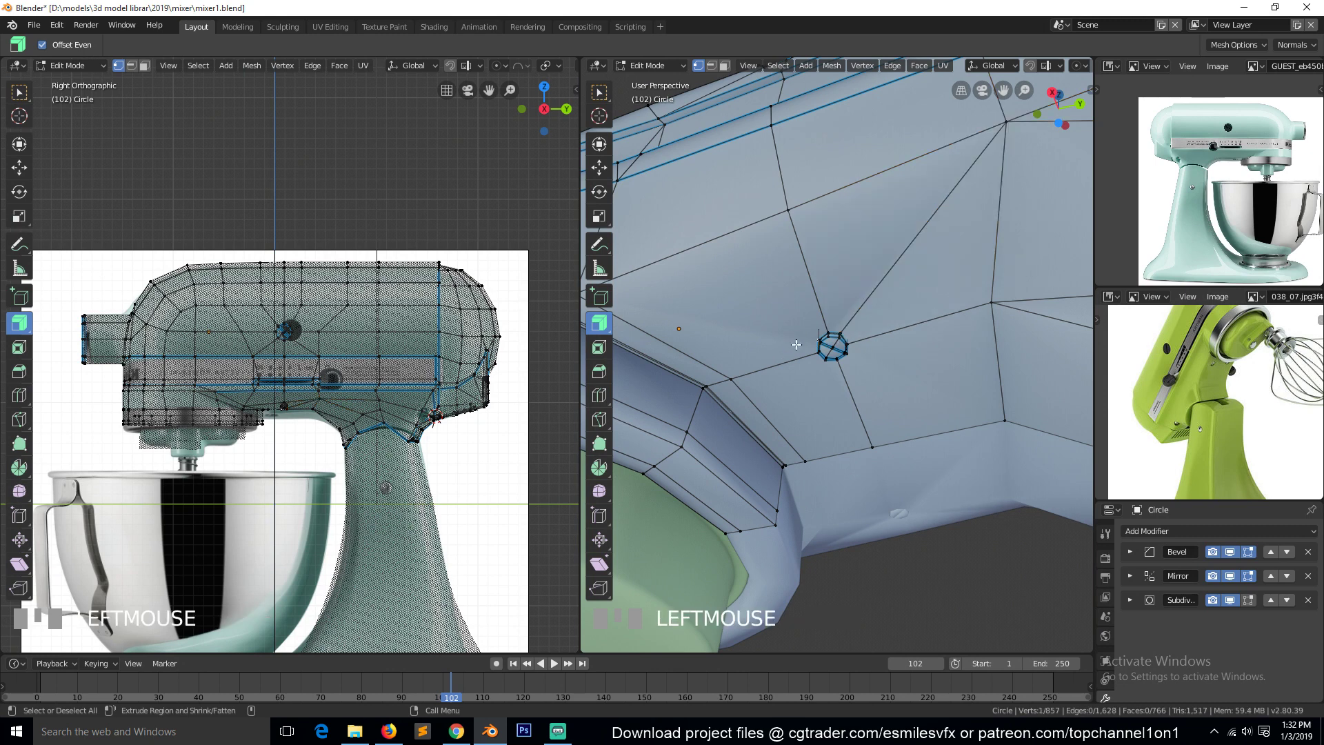
scroll(682, 317, "down", 3)
left_click(664, 315, "shift")
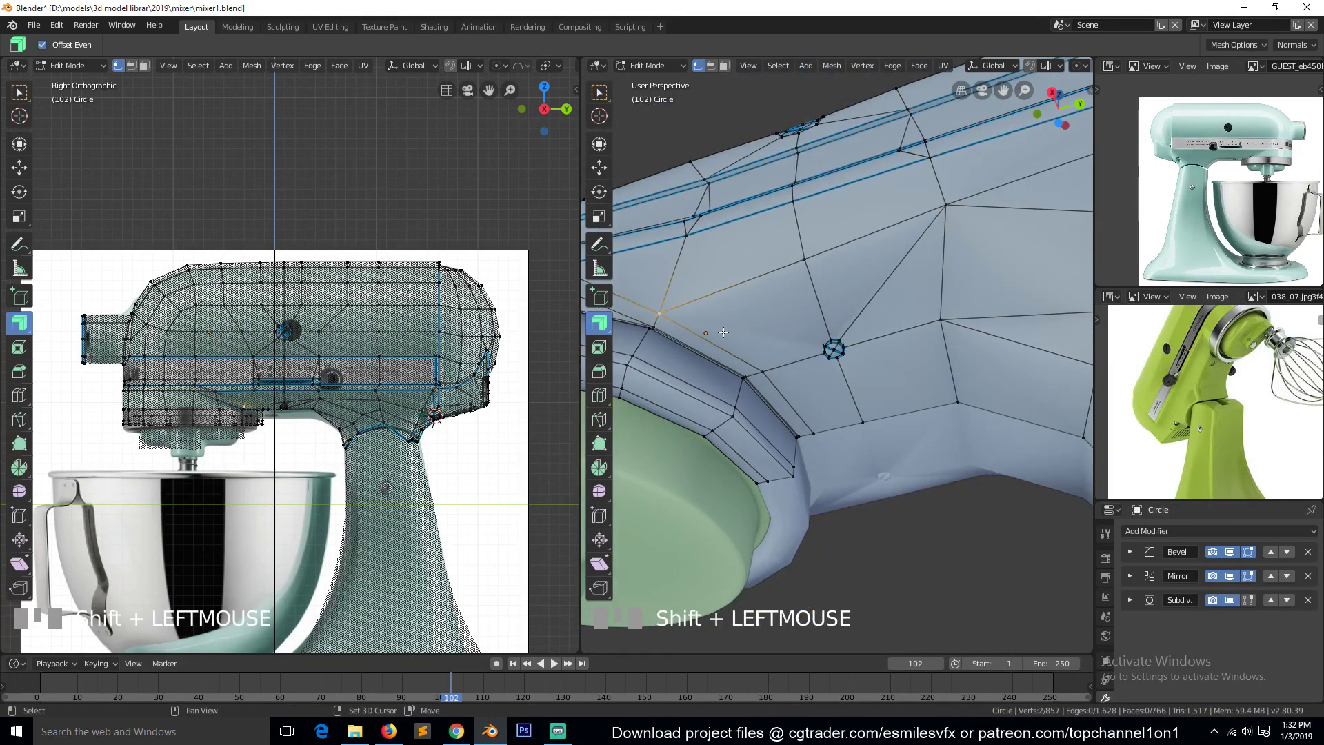
key("j")
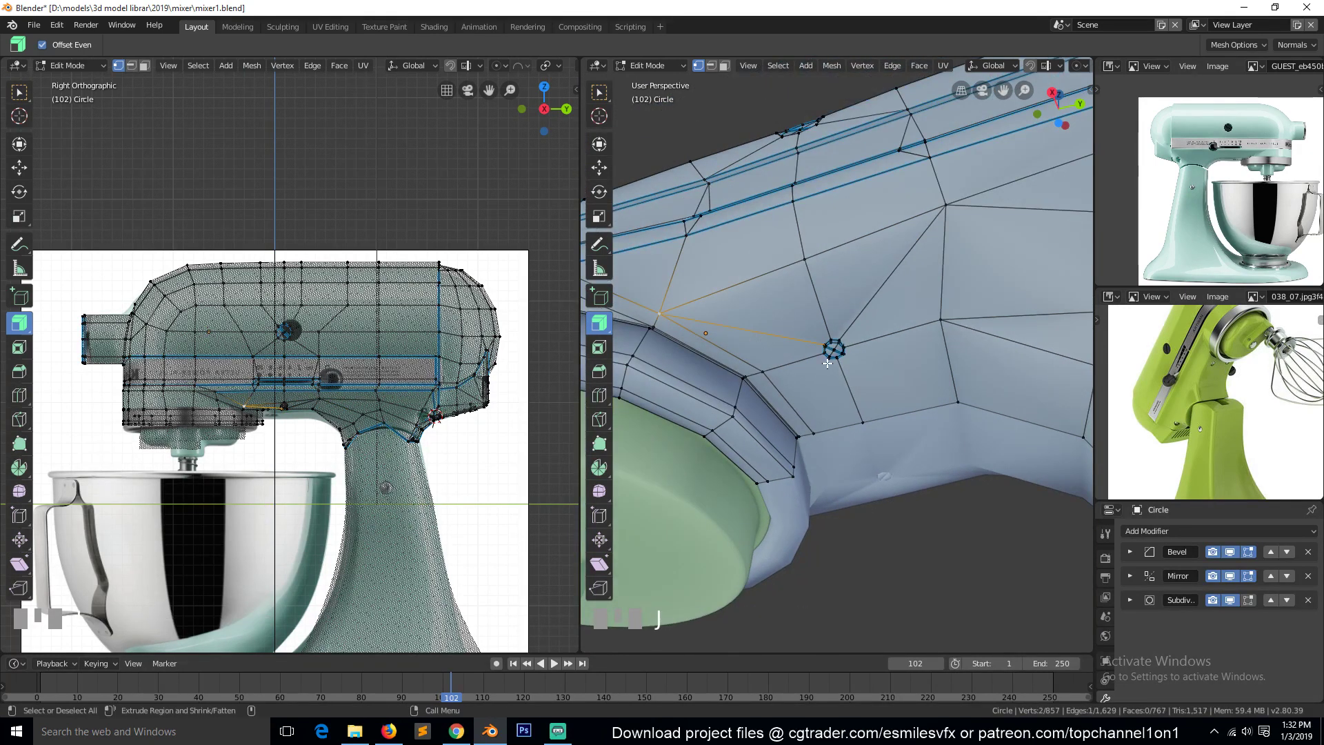
Try to connect the hole's lower rim vertices to the two vertices on the underside's lower edge with vertex paths
scroll(828, 363, "up", 2)
left_click(859, 353)
left_click(1024, 422, "shift")
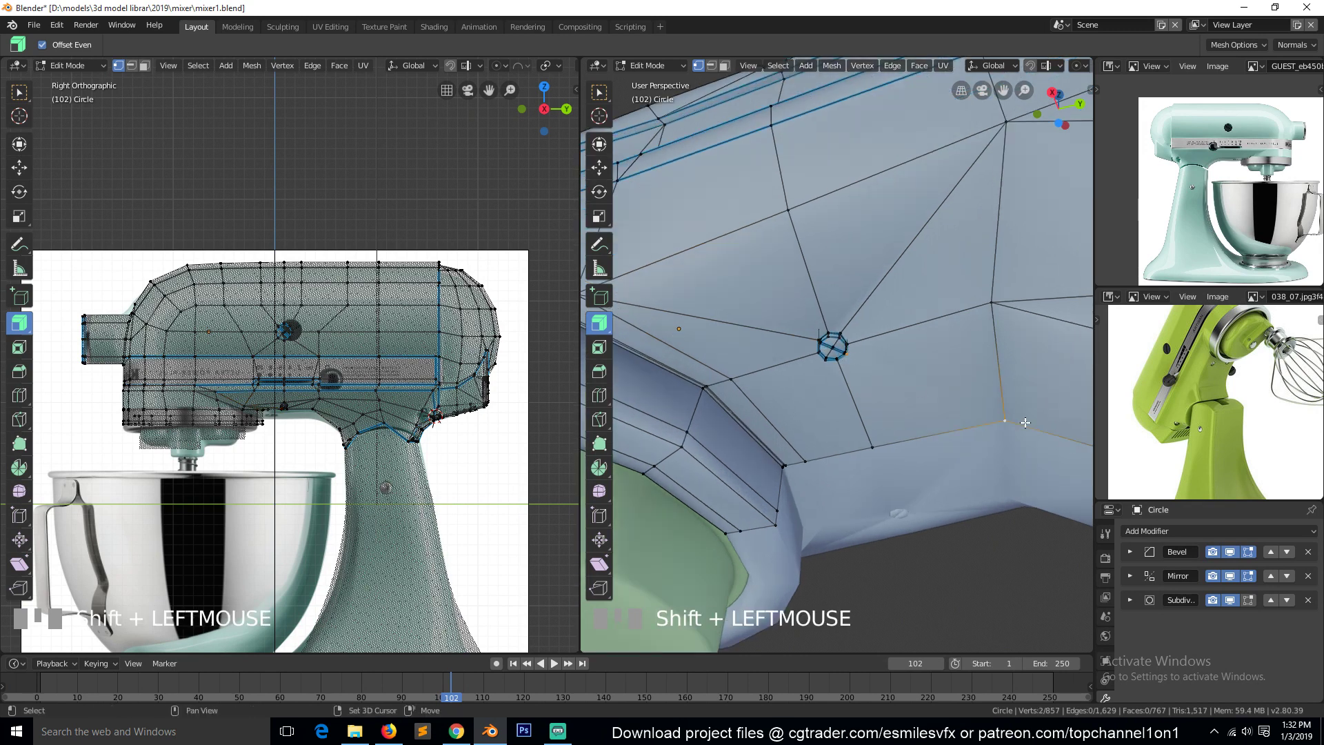
key("j")
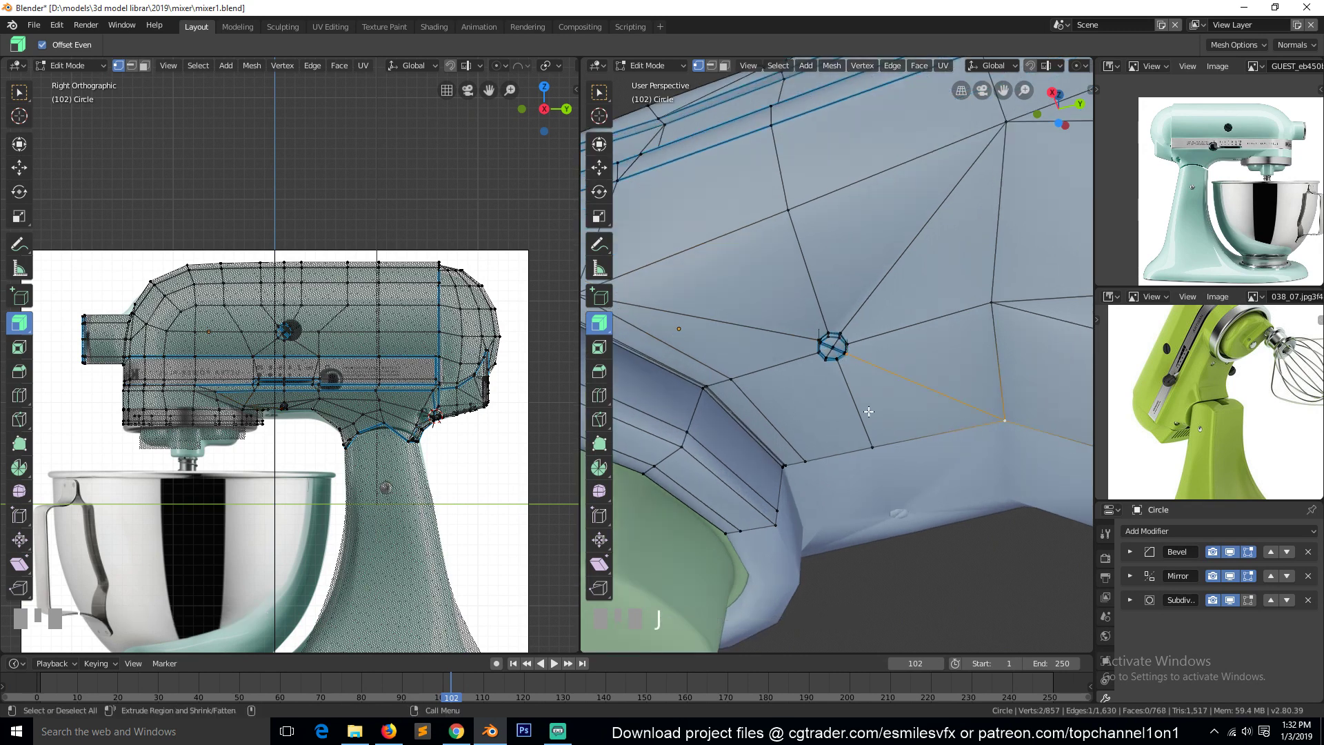
left_click(826, 357)
left_click(805, 460, "shift")
key("j")
Check the smoothed surface around the screw in Object Mode, then undo all the connecting edges around the hole
key("Tab")
scroll(850, 424, "down", 4)
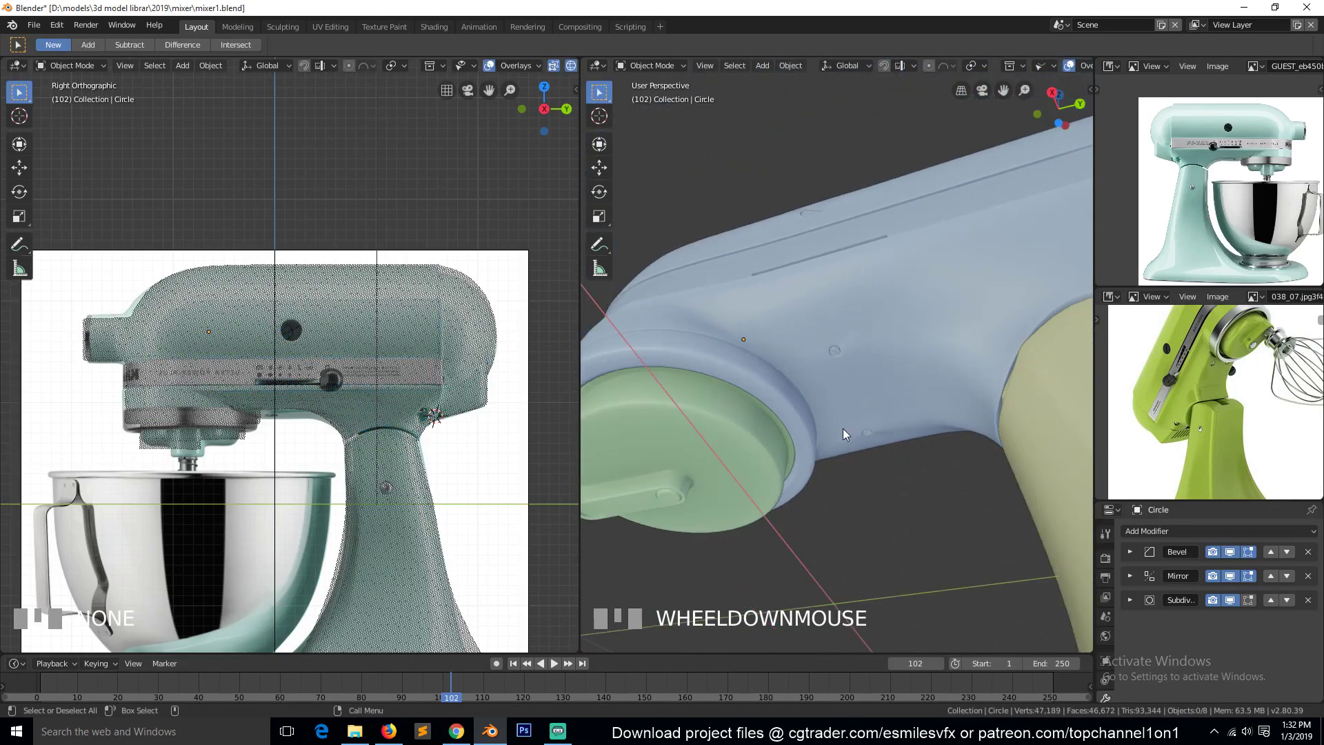
middle_click_drag(843, 428, 916, 501)
key("Tab")
scroll(912, 360, "up", 3)
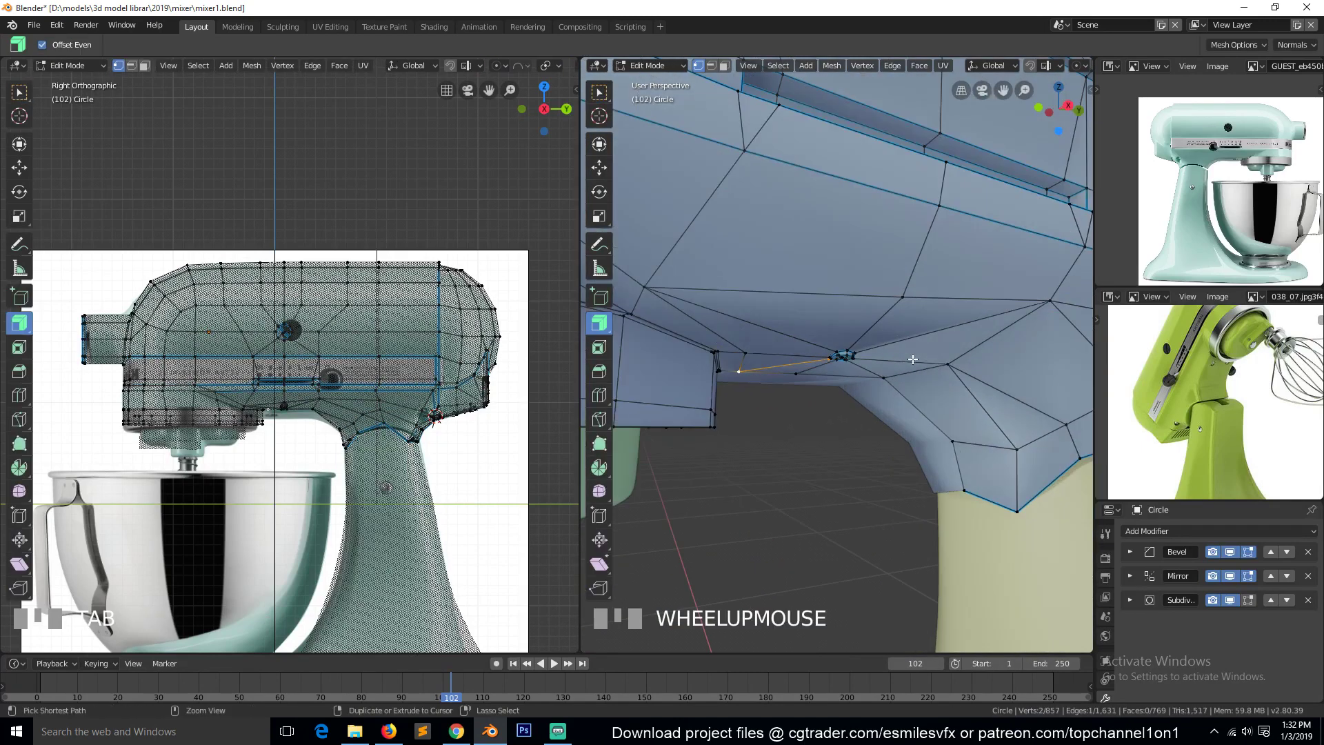
key("ctrl+z")
key("ctrl+z")
key("ctrl+z")
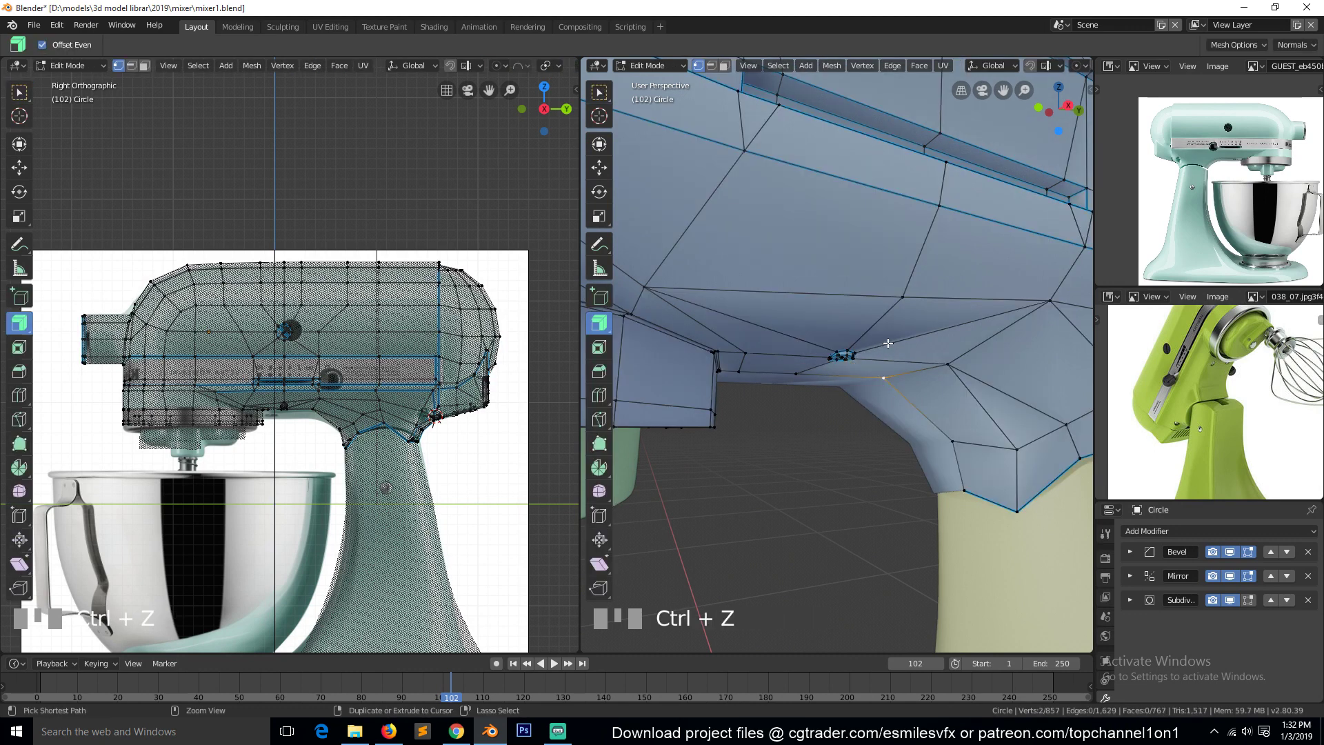
key("ctrl+z")
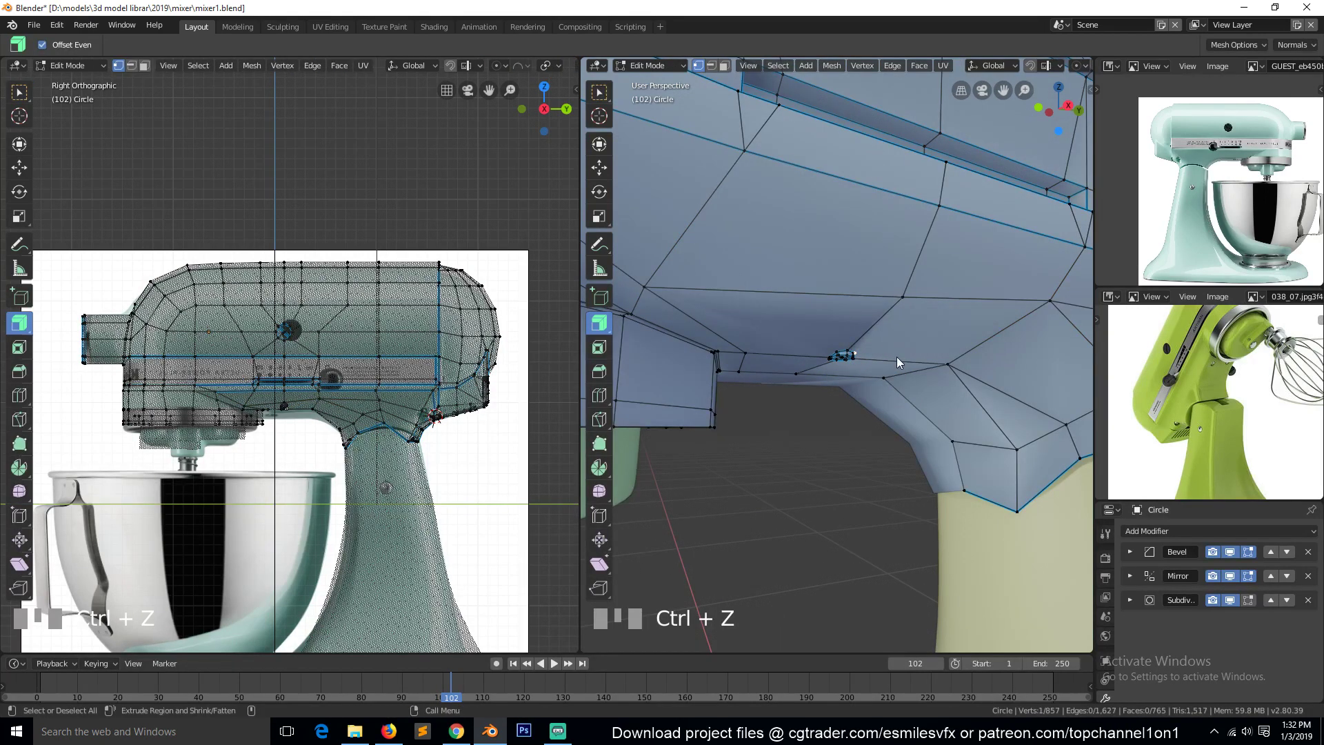
Return to Object Mode, save the file, and switch to the right orthographic view
key("Tab")
scroll(888, 401, "down", 3)
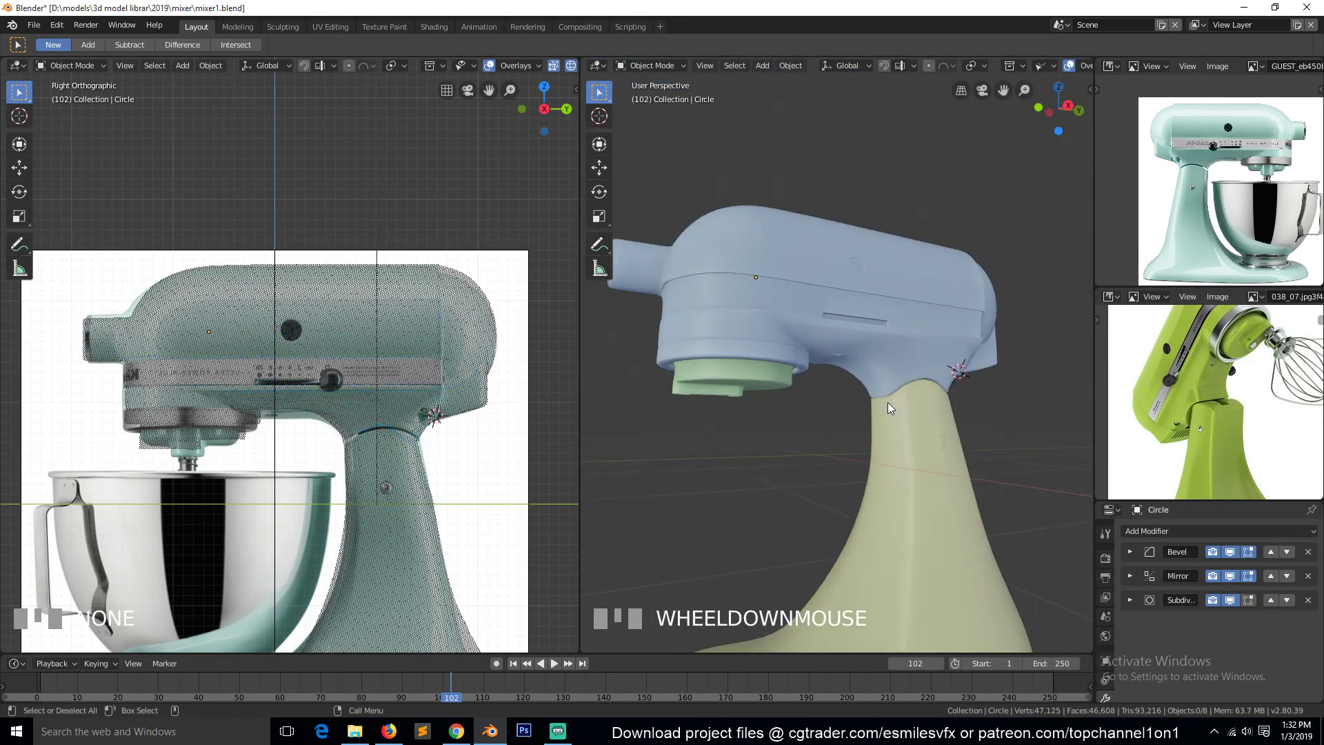
key("ctrl+s")
key("KP_1")
key("KP_3")
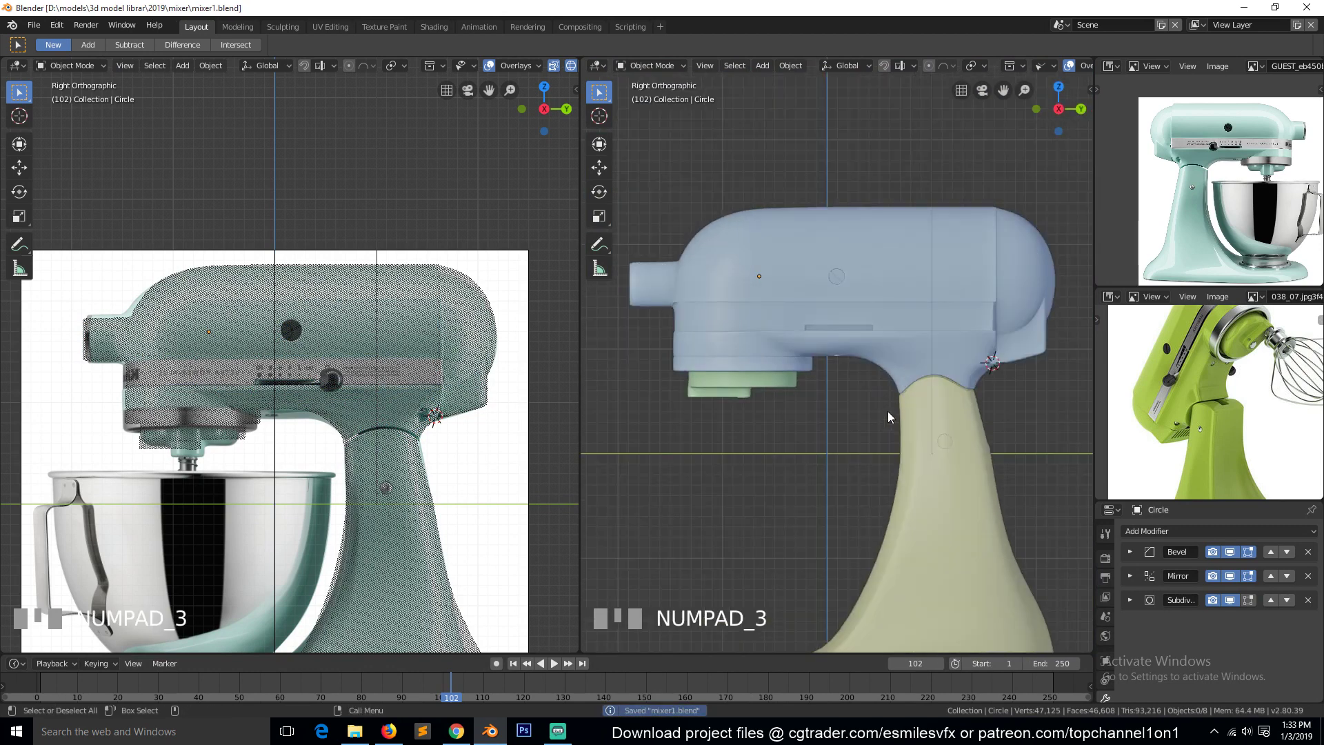
Look over the head in perspective, restore Object Mode and the right orthographic view, and save the file again
scroll(886, 424, "up", 2)
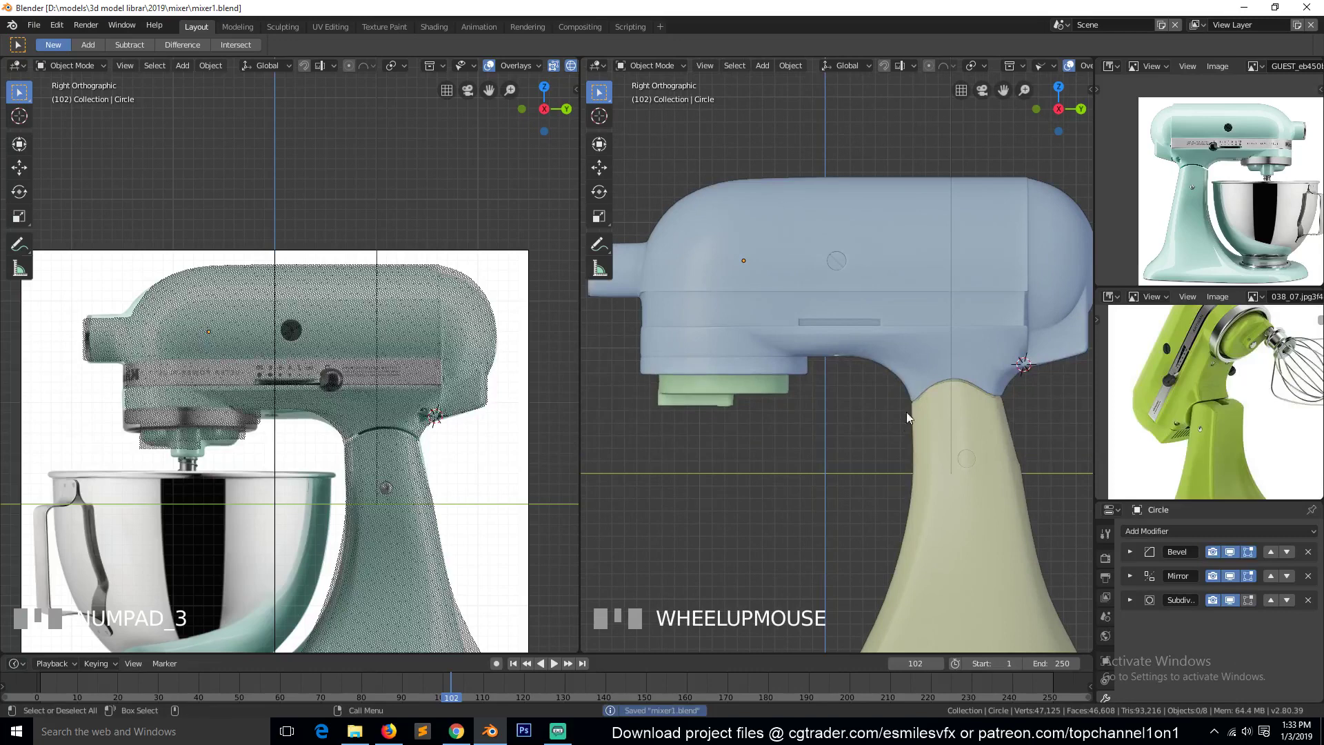
middle_click_drag(906, 412, 905, 341)
key("ctrl+z")
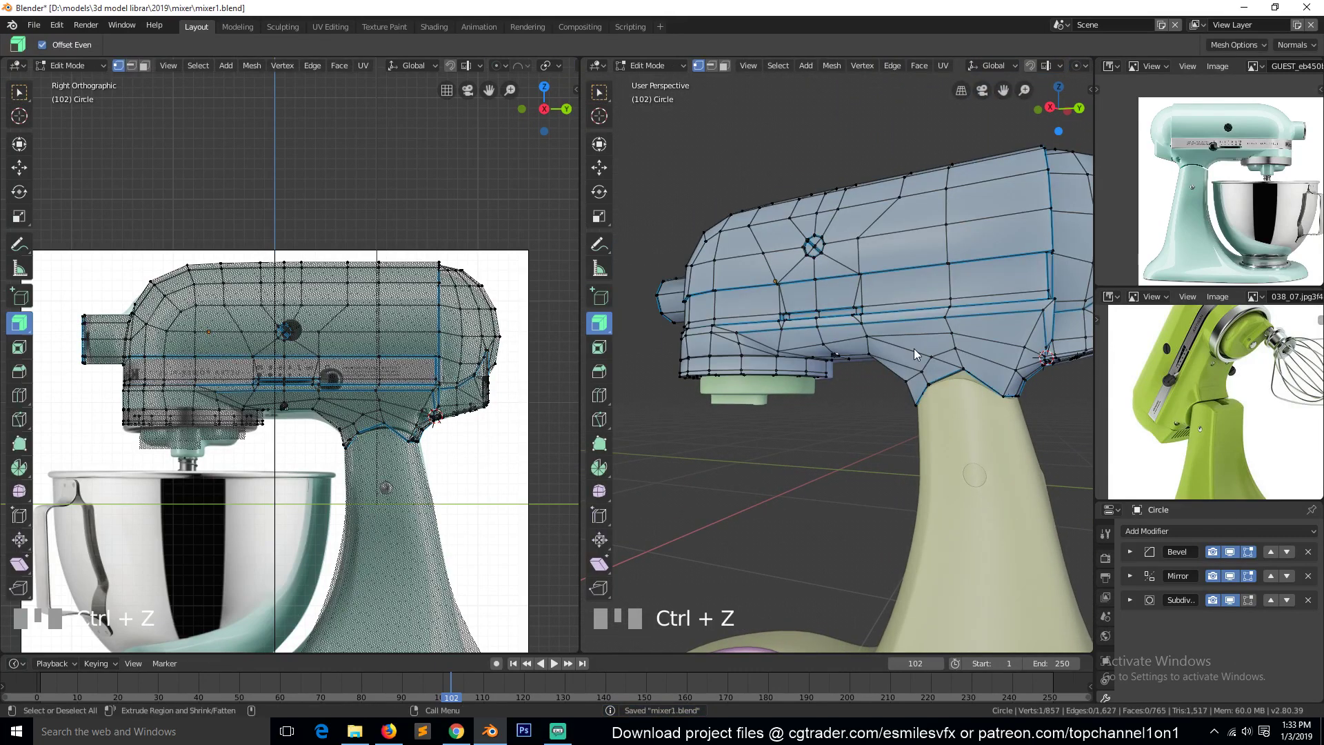
key("Tab")
scroll(895, 386, "down", 1)
scroll(895, 386, "up", 1)
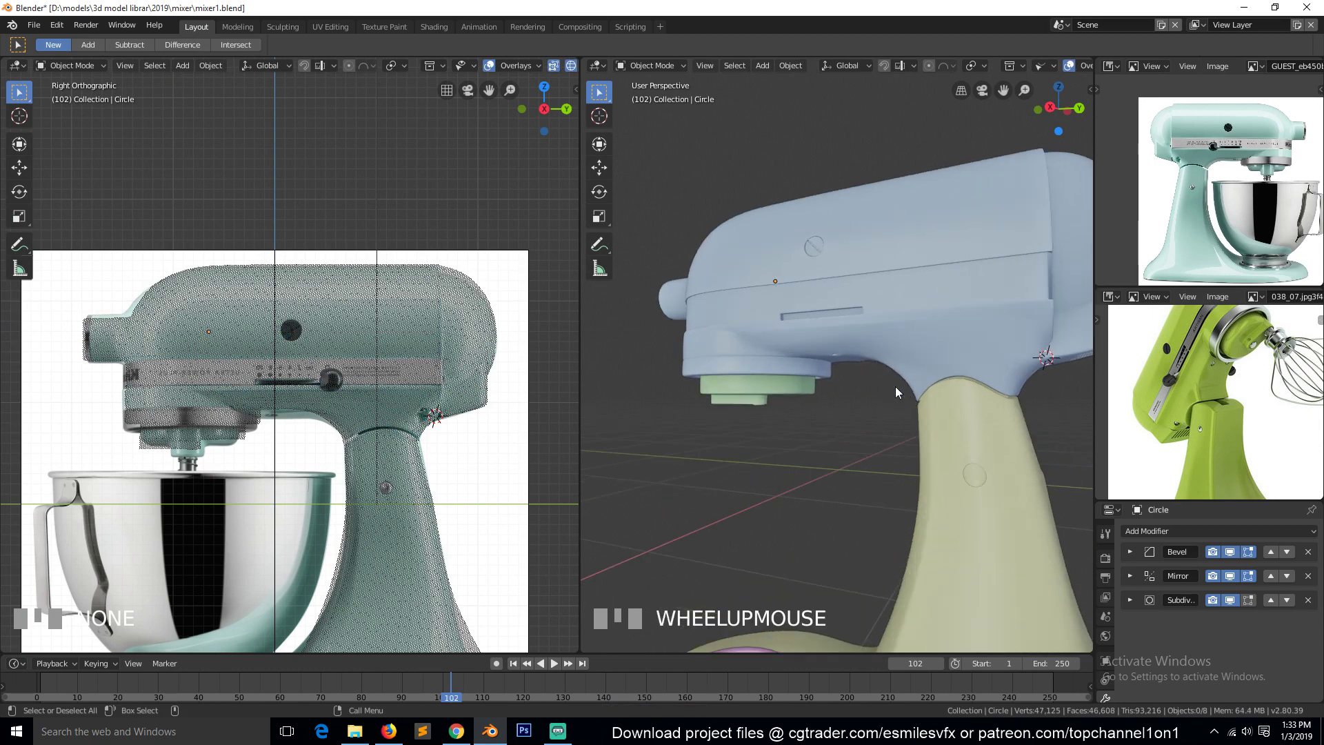
key("KP_1")
key("KP_3")
key("ctrl+s")
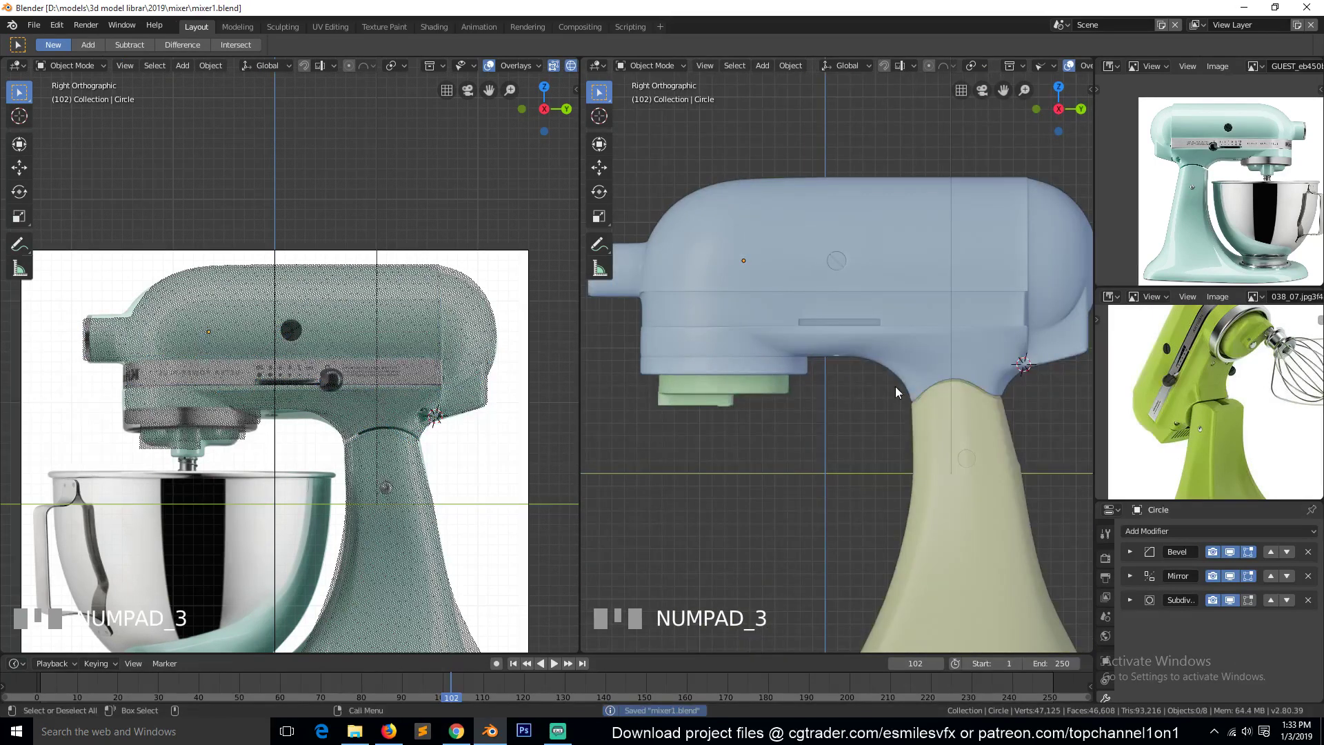
scroll(880, 395, "up", 5)
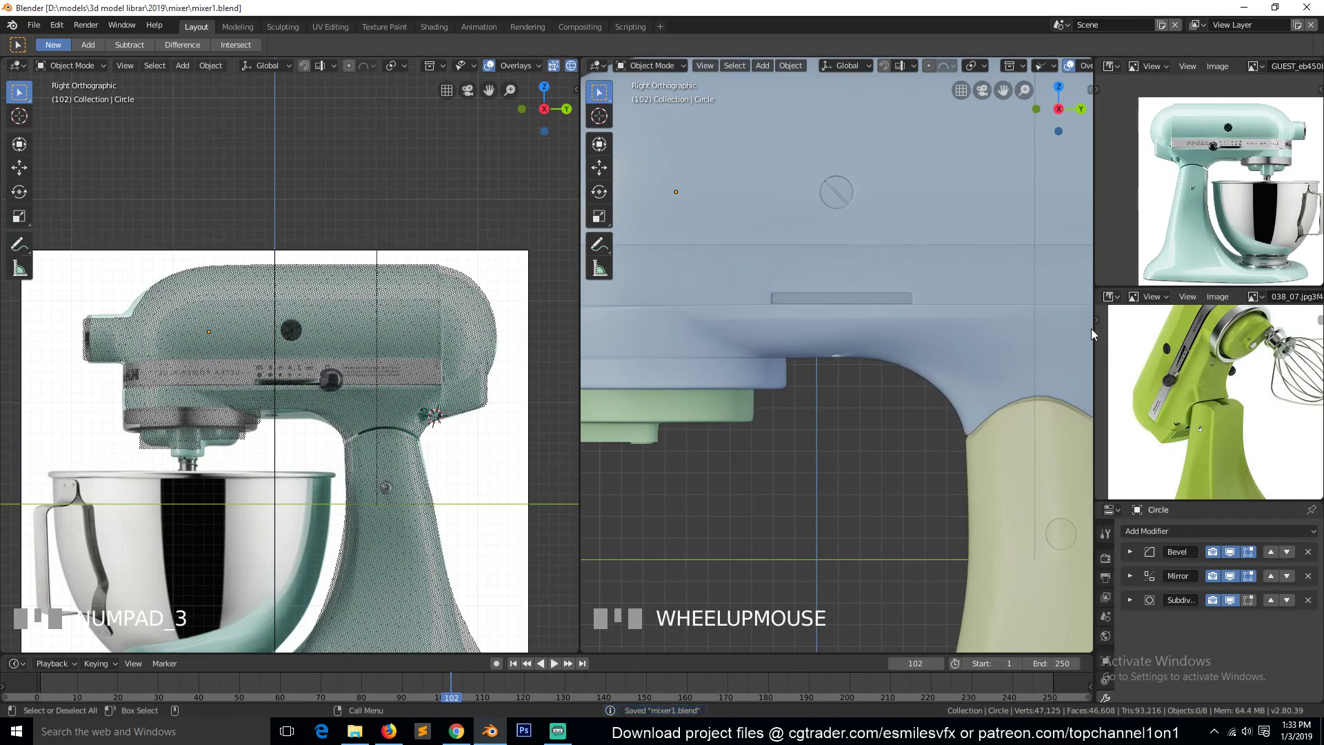